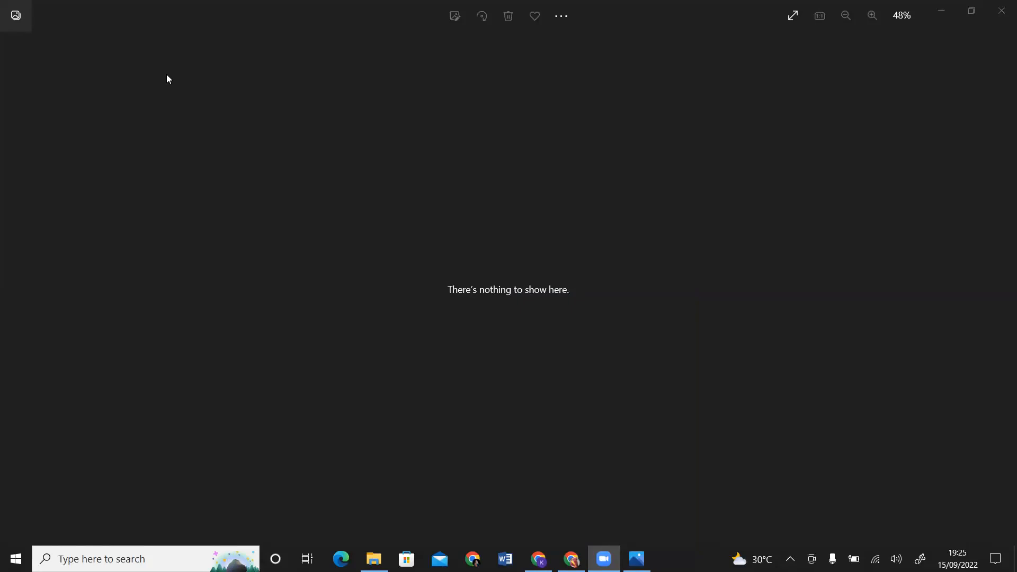
# Step: Close the empty photo viewer and bring Canva's home page to the front in Chrome
pyautogui.click(1002, 19)
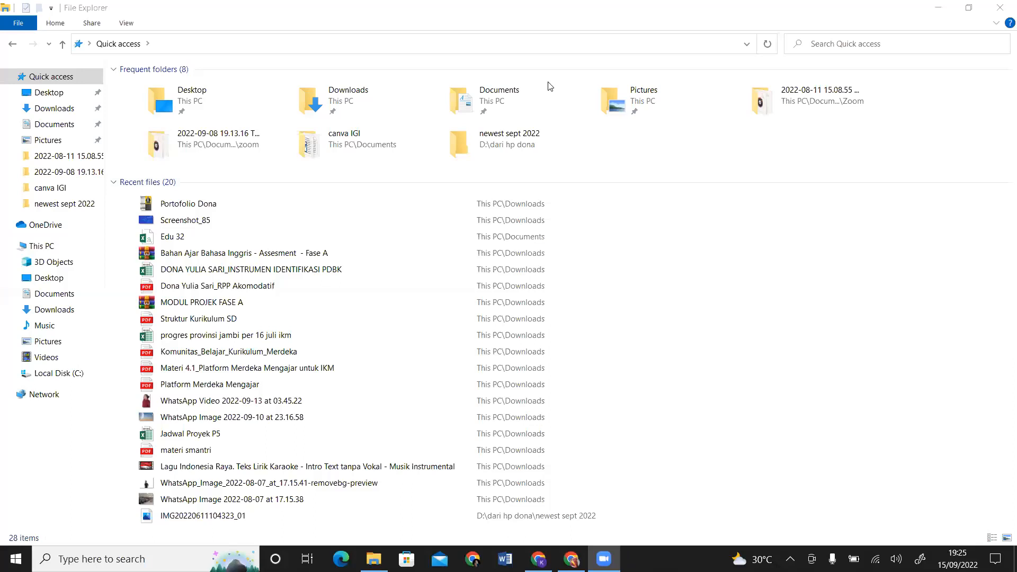
pyautogui.click(571, 559)
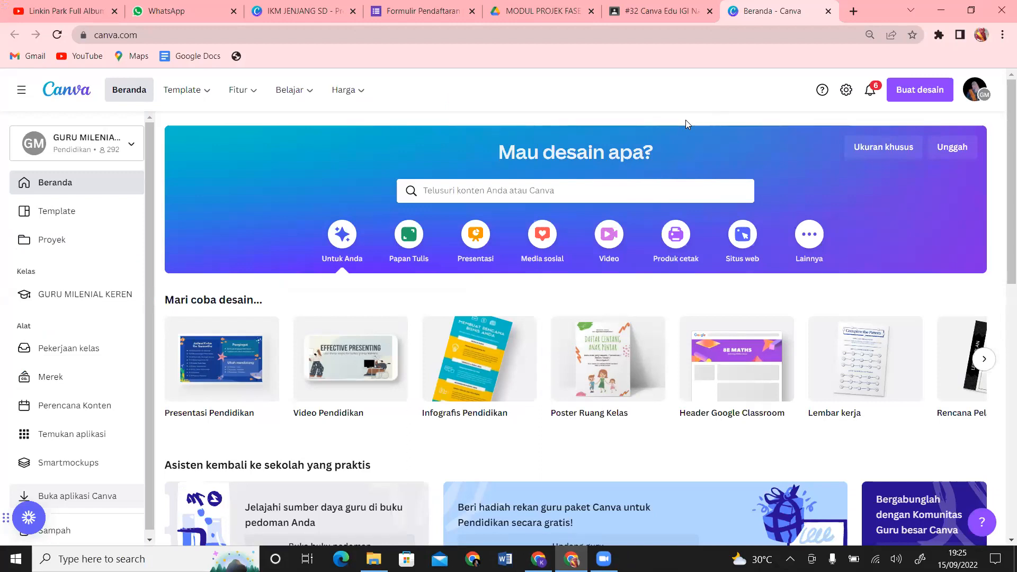
# Step: Browse Canva's new-design type list and the template search suggestions, closing each again
pyautogui.click(905, 101)
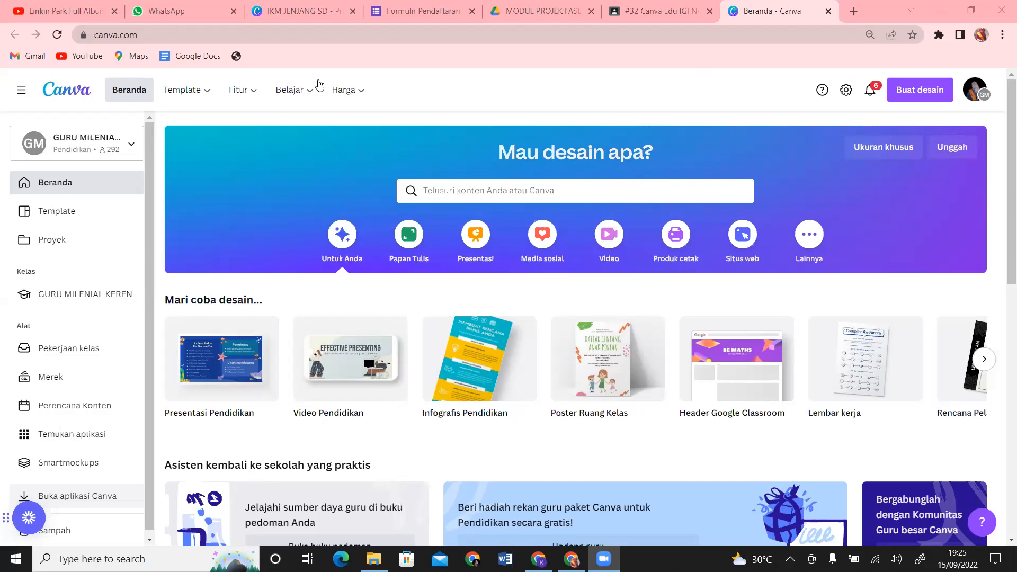
pyautogui.click(912, 93)
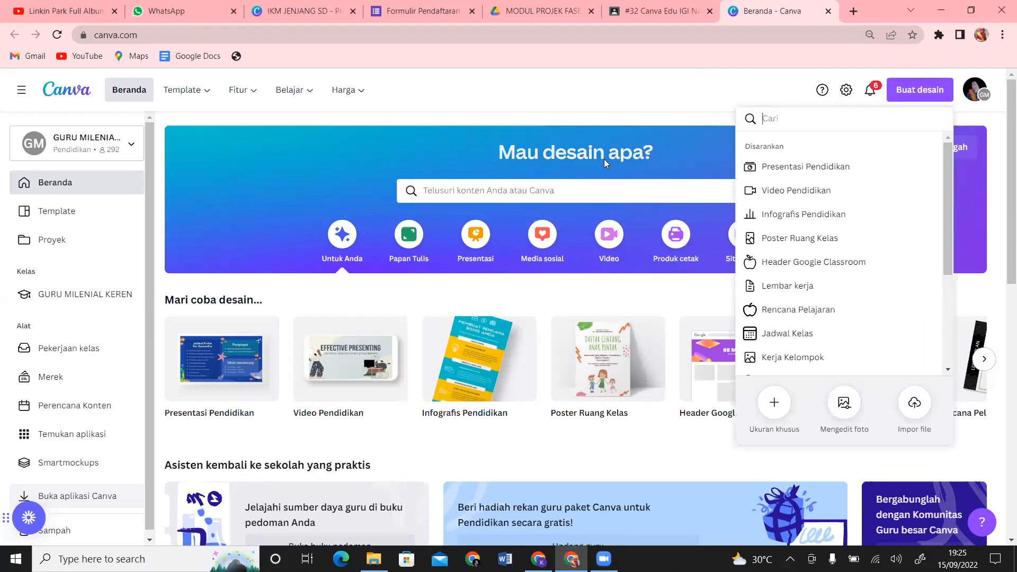
pyautogui.click(656, 103)
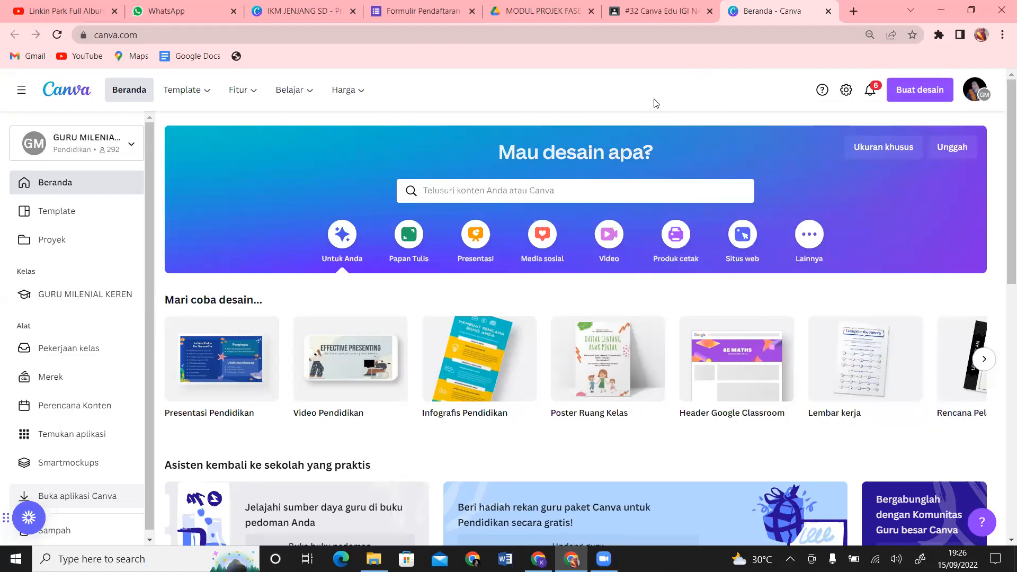
pyautogui.click(464, 191)
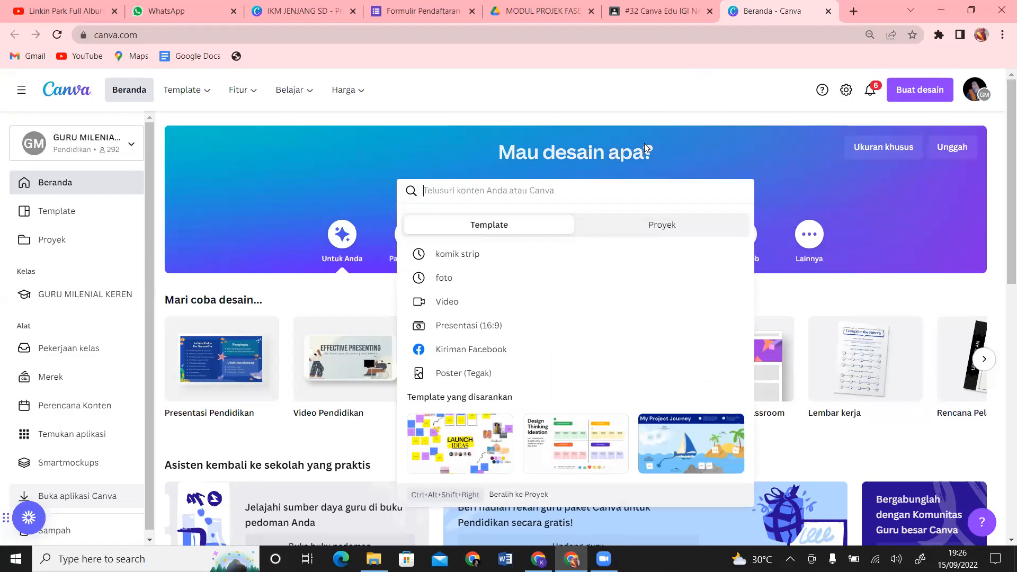
pyautogui.click(676, 97)
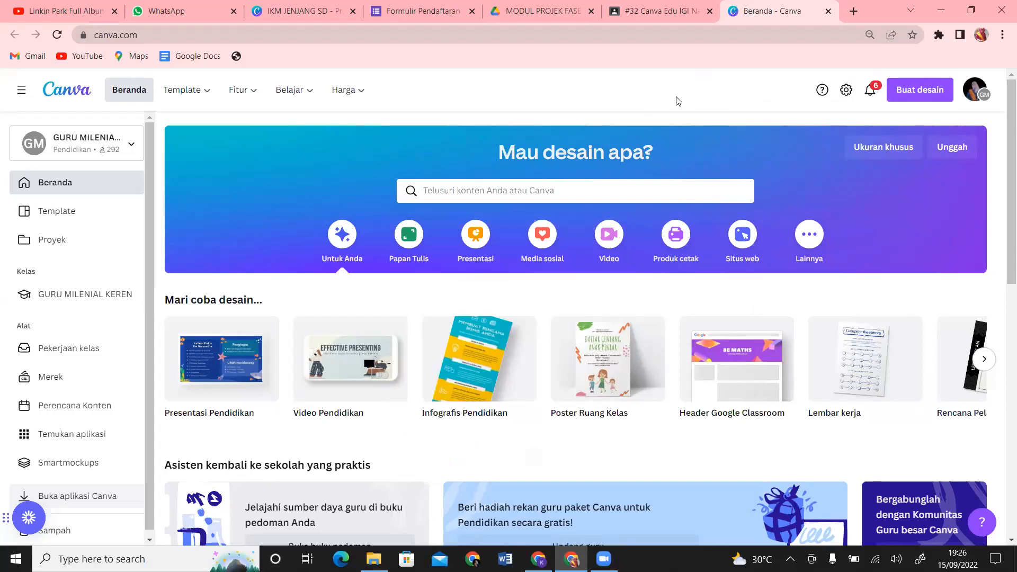
pyautogui.click(916, 94)
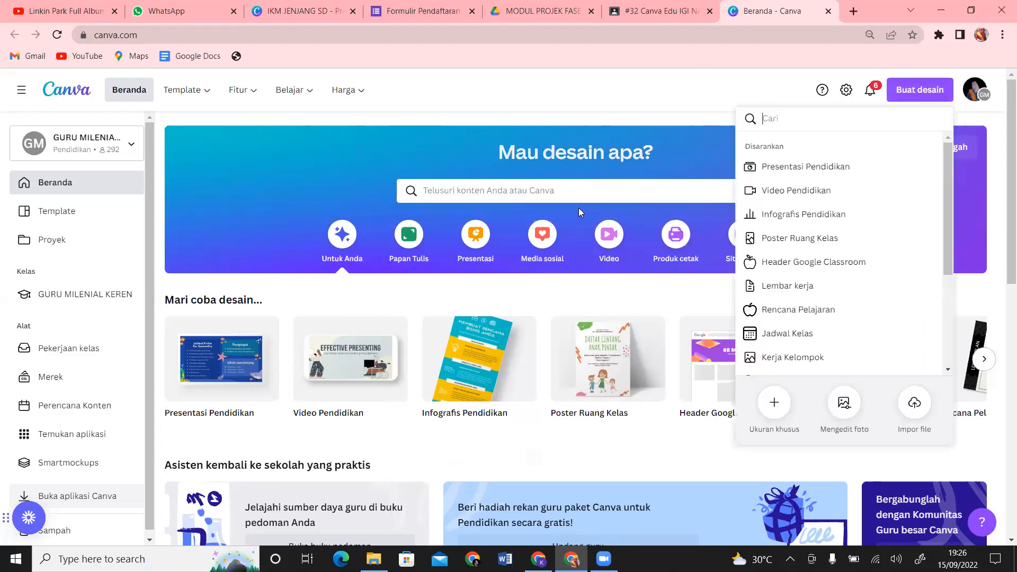
pyautogui.click(590, 192)
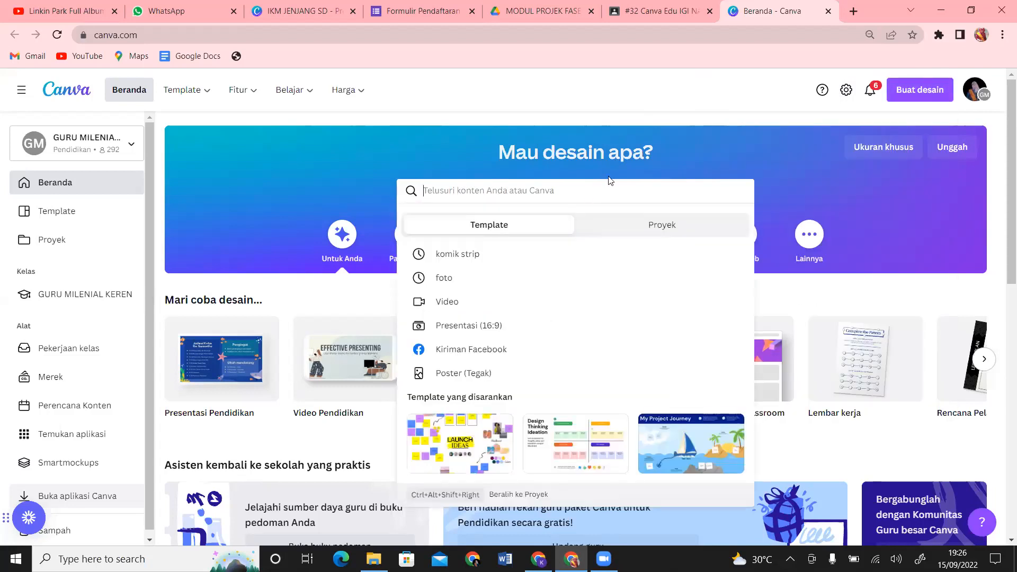
# Step: Search the design types for 'resume', clear it, and switch to the #32 Canva Edu tab
pyautogui.click(912, 94)
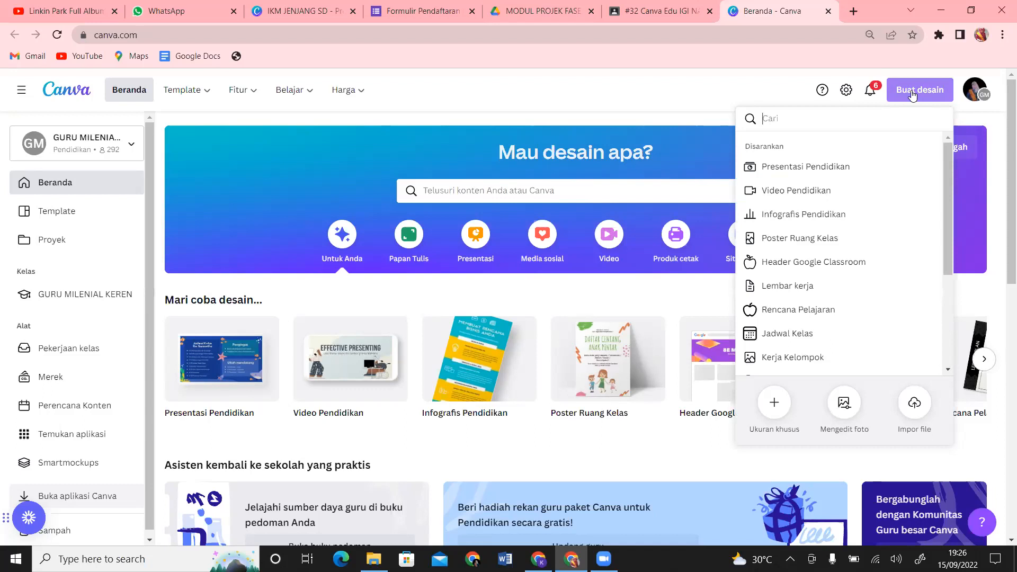
pyautogui.write('resume')
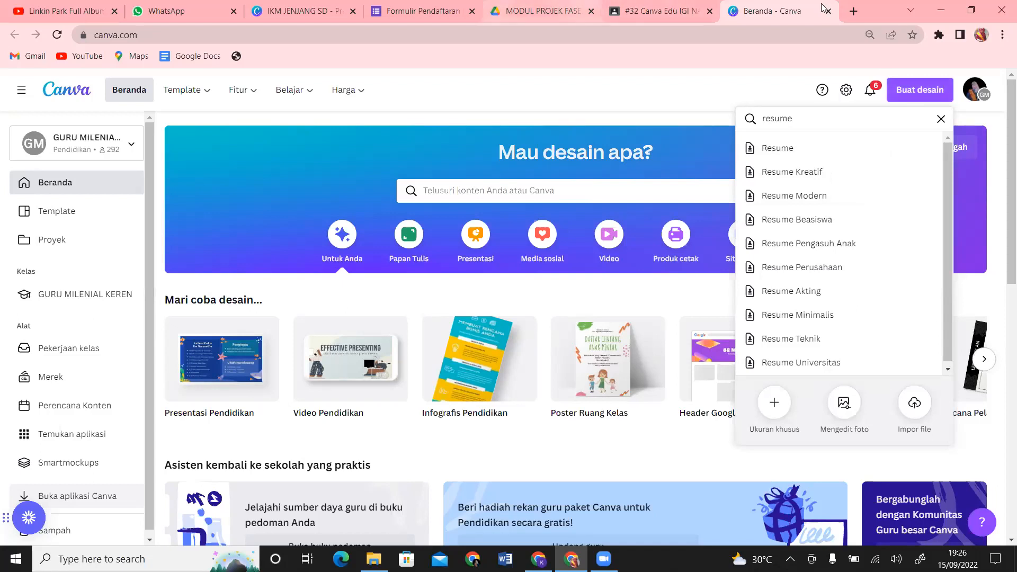
pyautogui.click(941, 119)
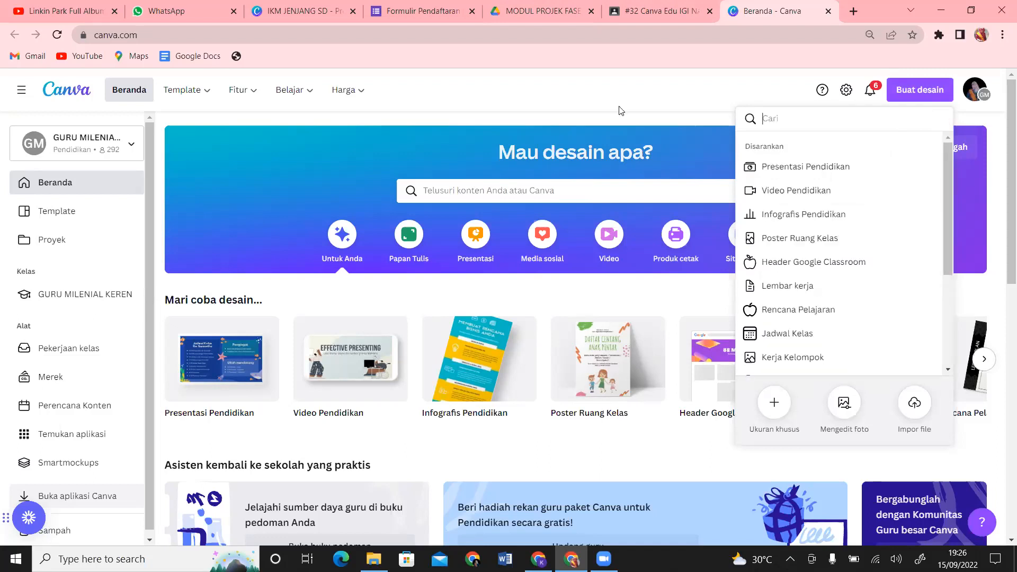
pyautogui.click(676, 7)
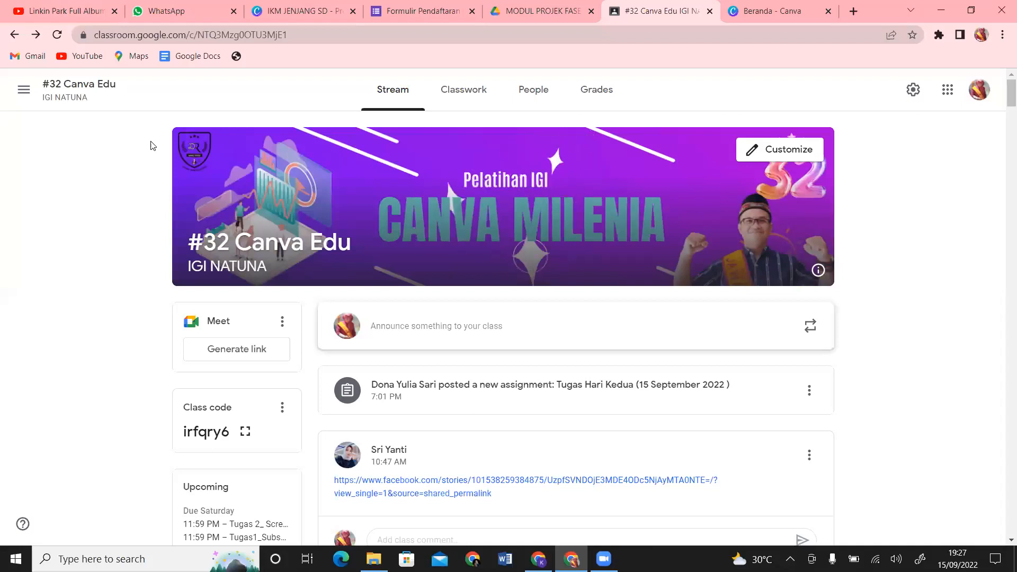
# Step: Check the Kelas Canva Guru Millenial material in the Classwork list, then return to Canva
pyautogui.click(465, 96)
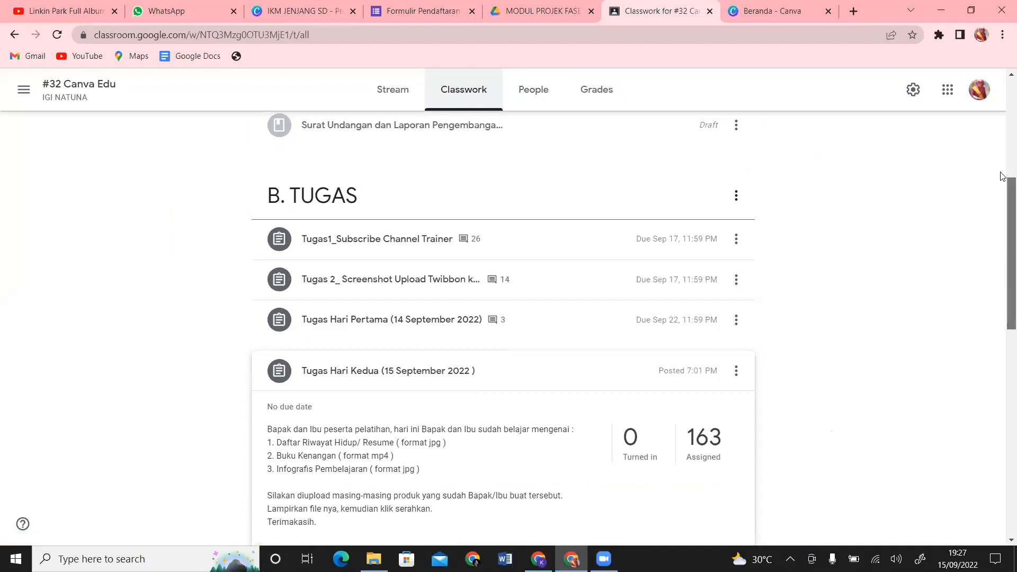
pyautogui.moveTo(1004, 190); pyautogui.dragTo(1003, 81)
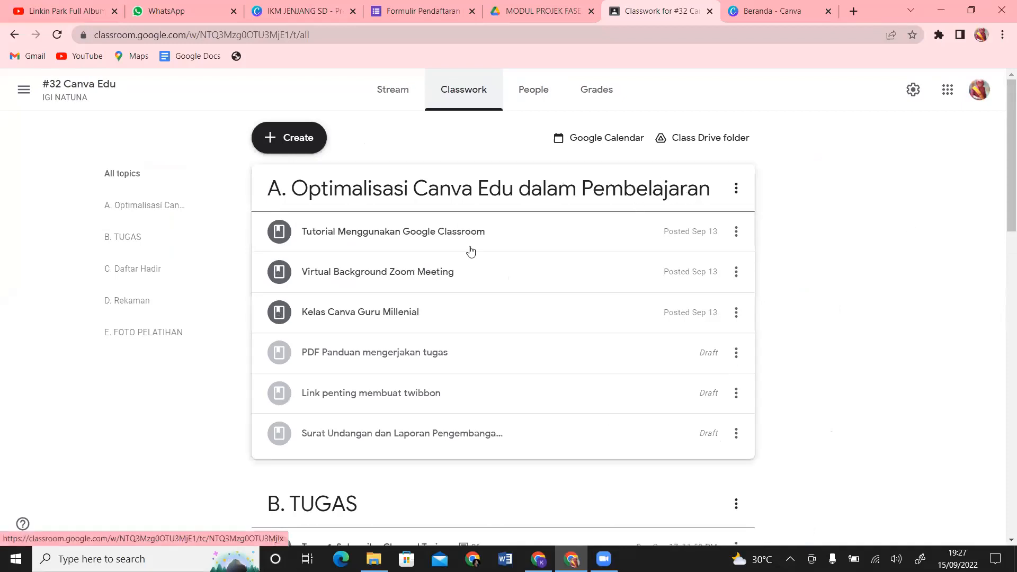
pyautogui.click(426, 307)
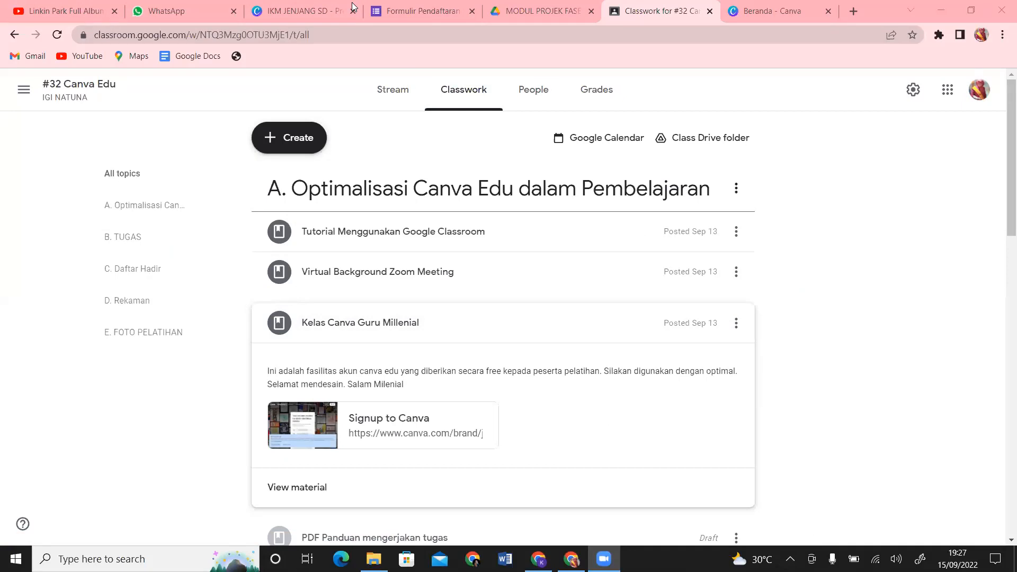
pyautogui.click(767, 7)
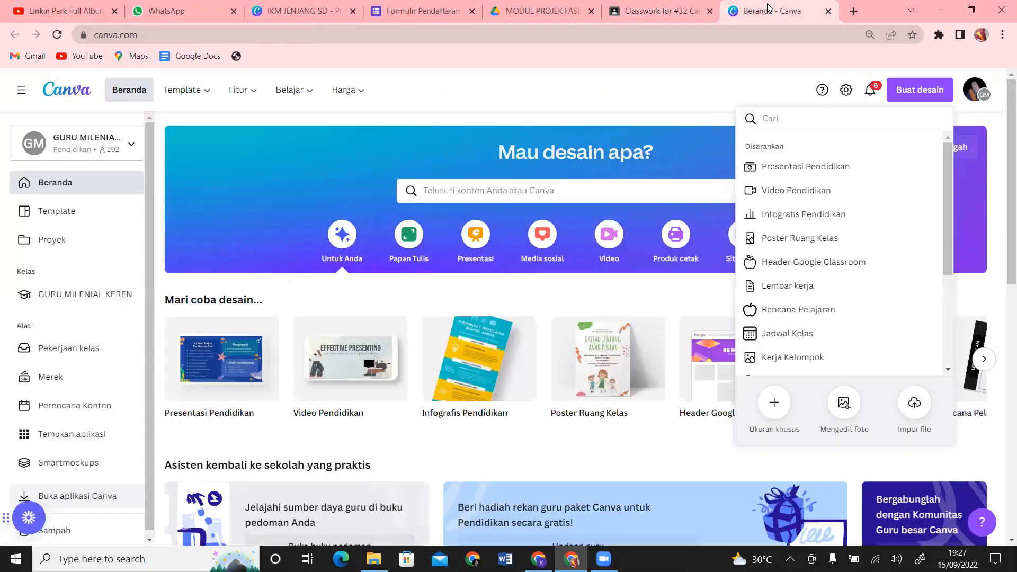
# Step: Type 'resume' into the new-design type search
pyautogui.click(645, 104)
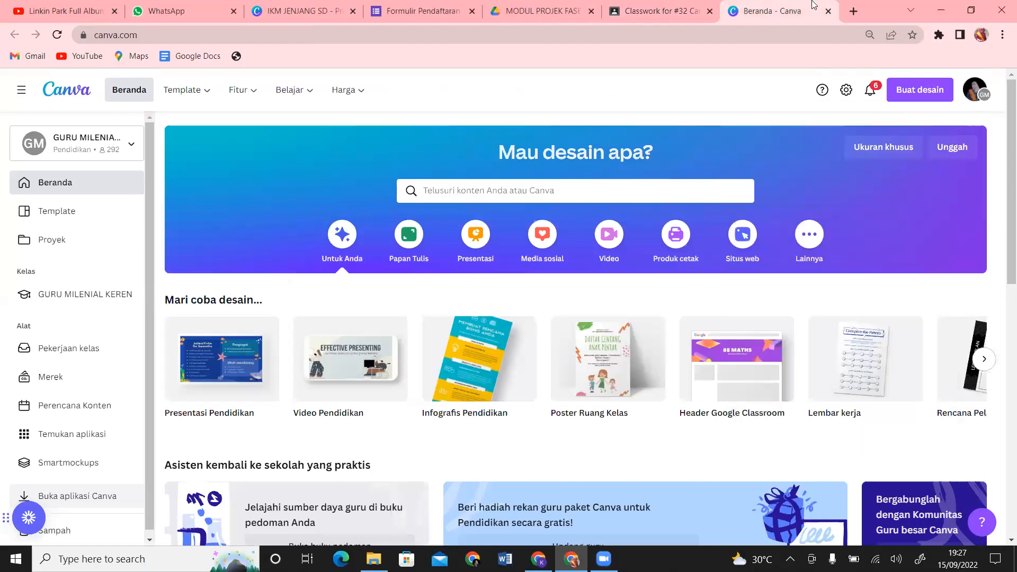
pyautogui.click(904, 97)
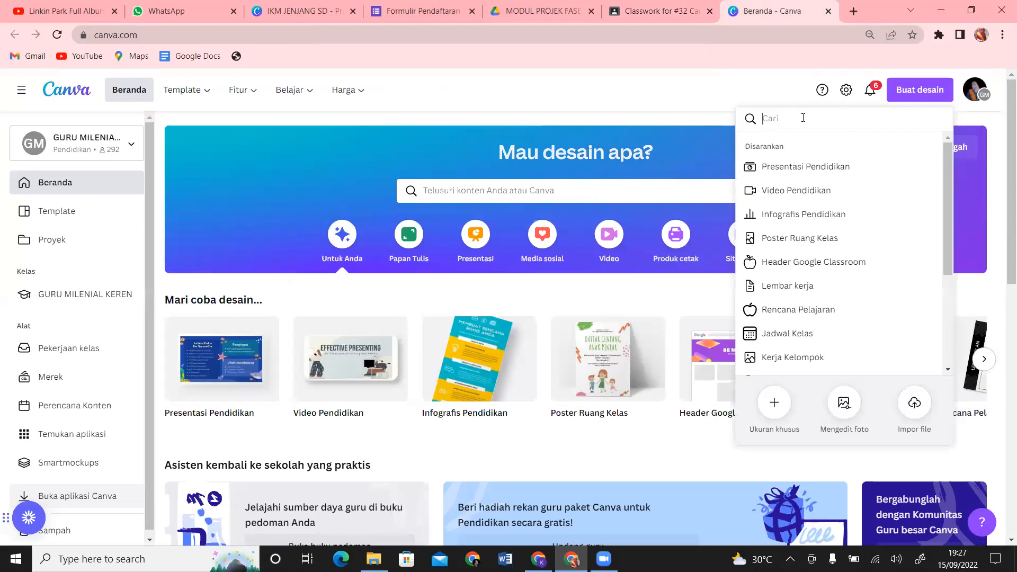
pyautogui.moveTo(949, 199); pyautogui.dragTo(938, 86)
pyautogui.click(827, 123)
pyautogui.write('resume')
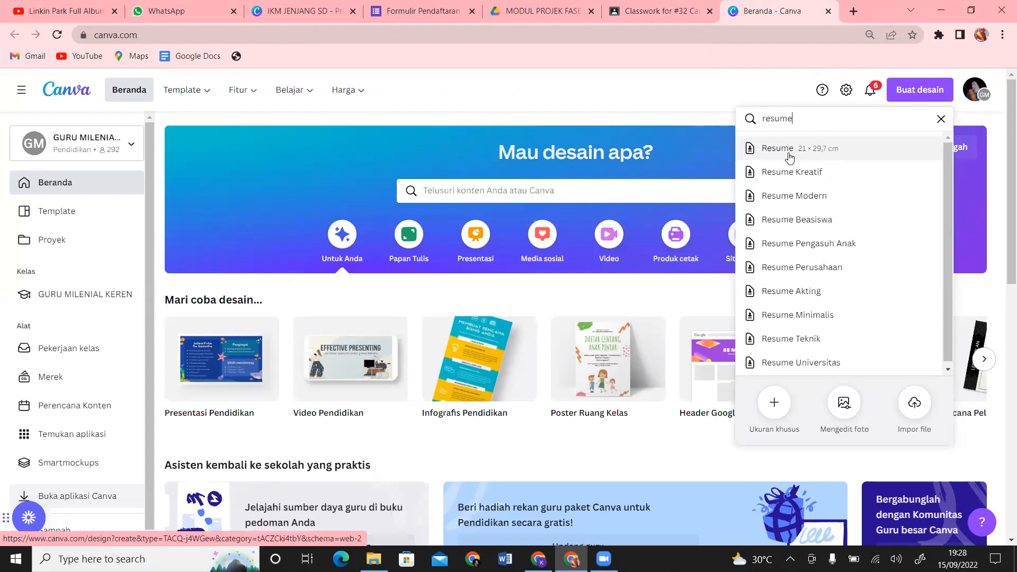
# Step: Search 'resume' from the home search bar and pick the Resume (21 × 29,7 cm) suggestion
pyautogui.click(646, 81)
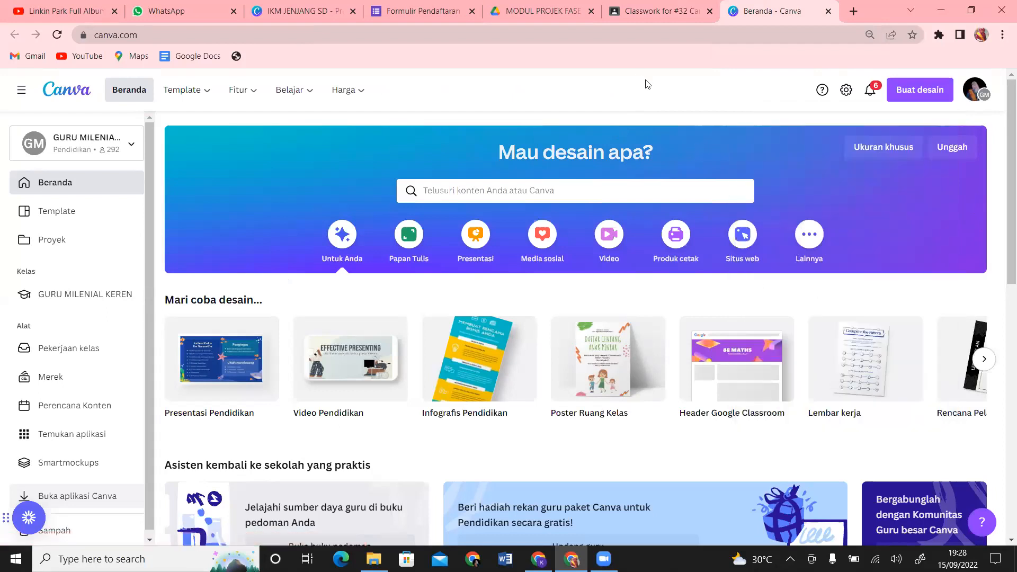
pyautogui.click(504, 189)
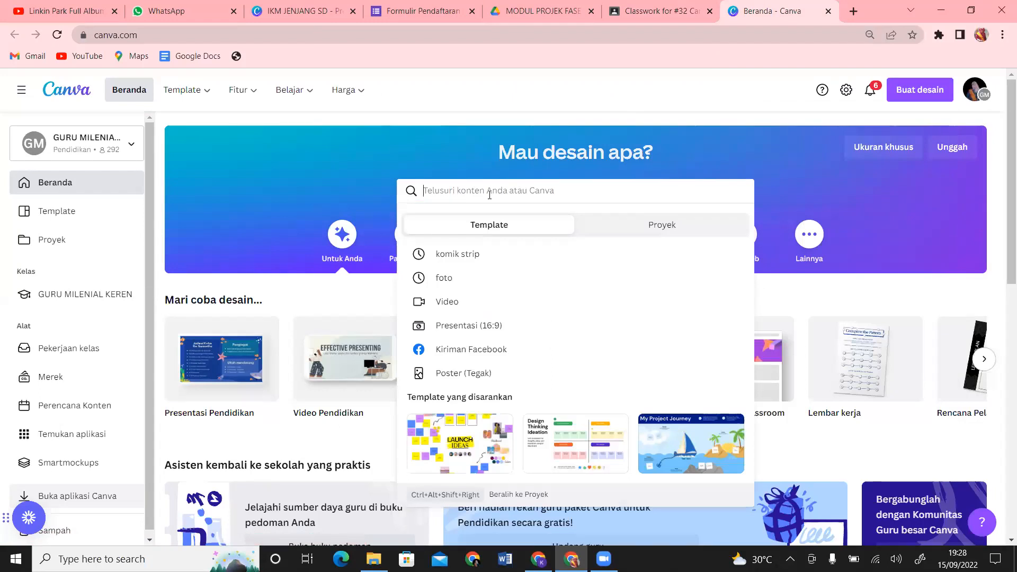
pyautogui.write('resume')
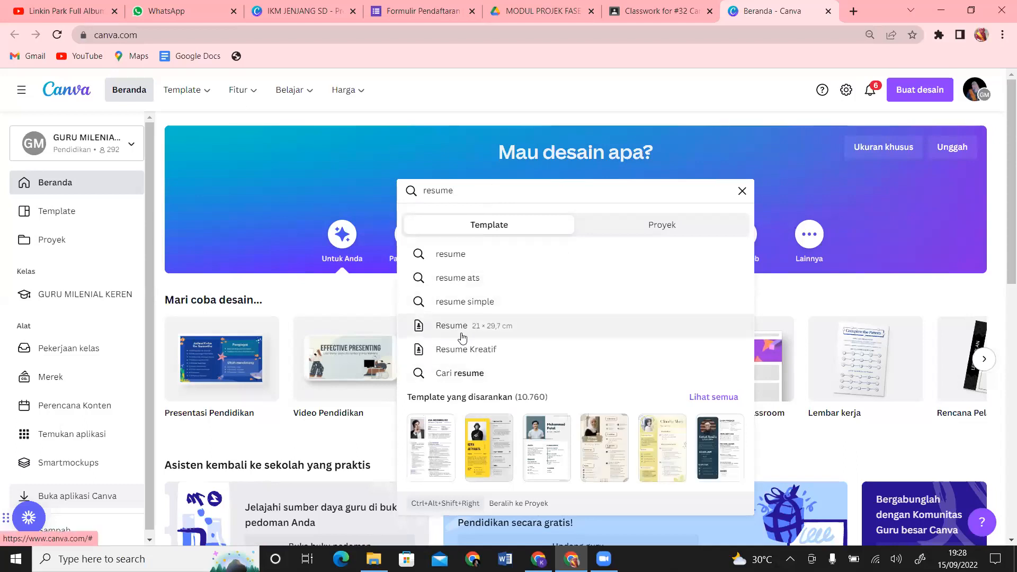
pyautogui.click(462, 331)
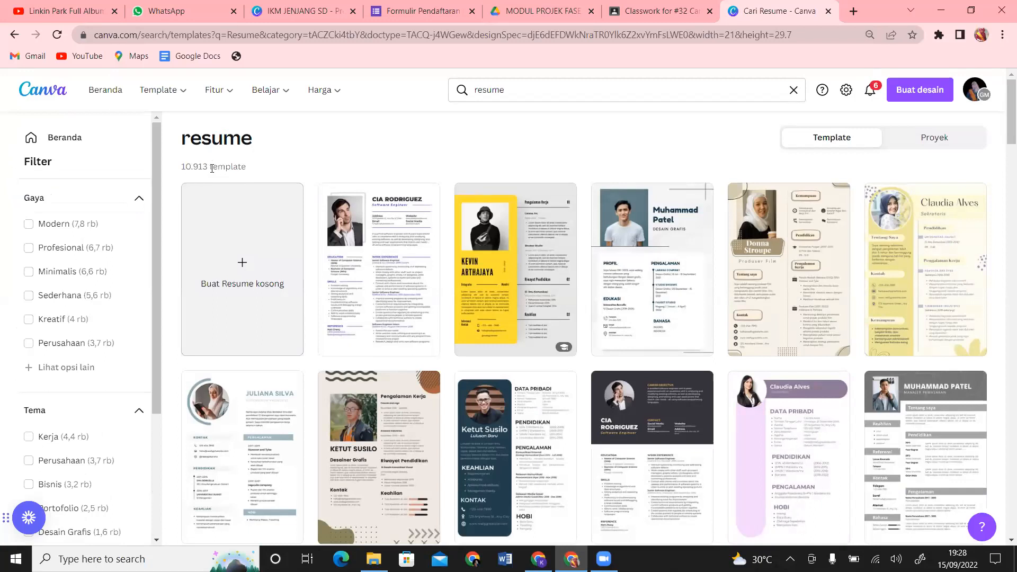
# Step: Scroll through the 10.913 resume templates, mark one sample CV with a cross, then scroll back up
pyautogui.moveTo(1003, 118); pyautogui.dragTo(1003, 256)
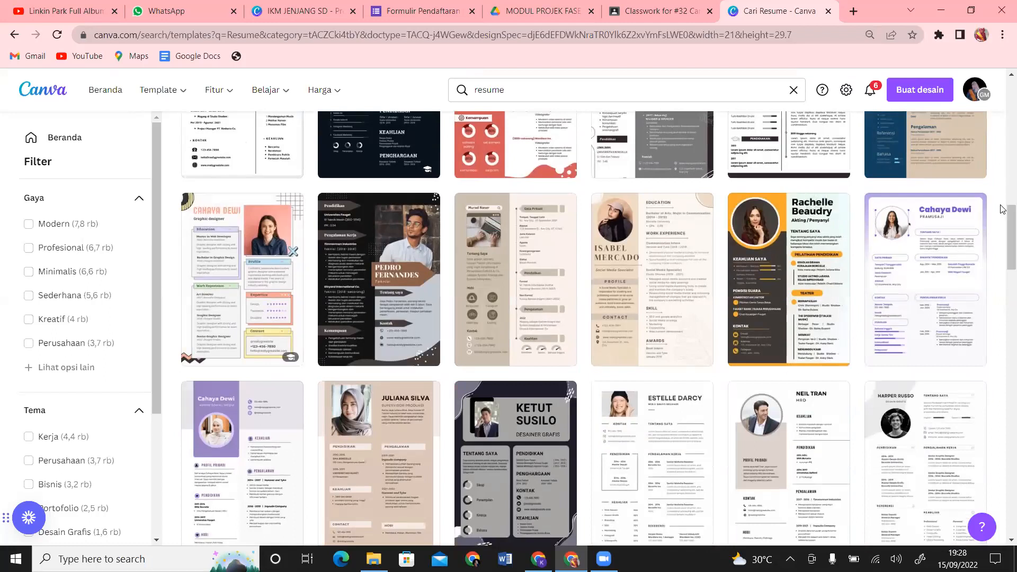
pyautogui.scroll(8, 1002, 210)
pyautogui.moveTo(1002, 186); pyautogui.dragTo(1003, 513)
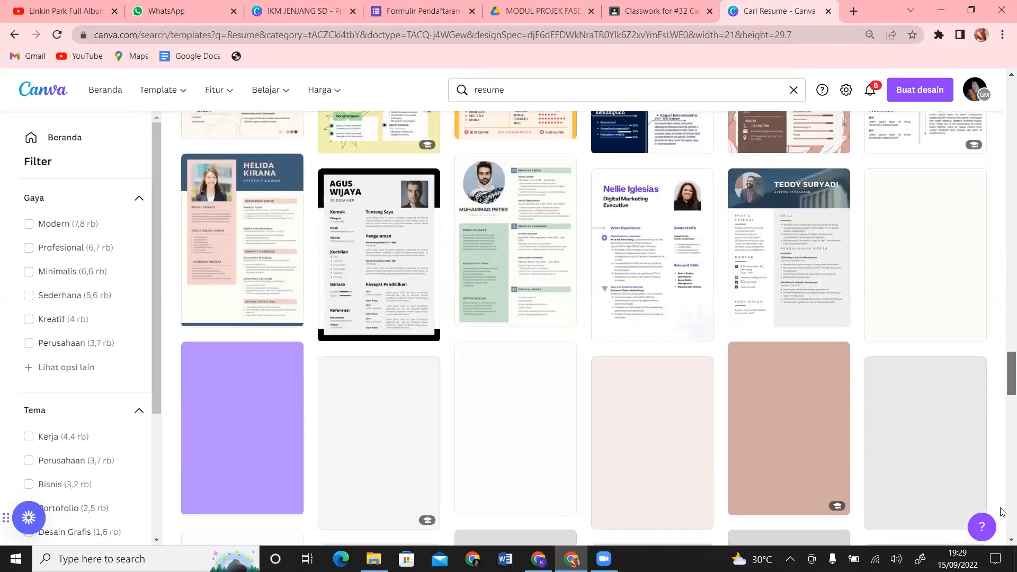
pyautogui.moveTo(1003, 395); pyautogui.dragTo(1003, 427)
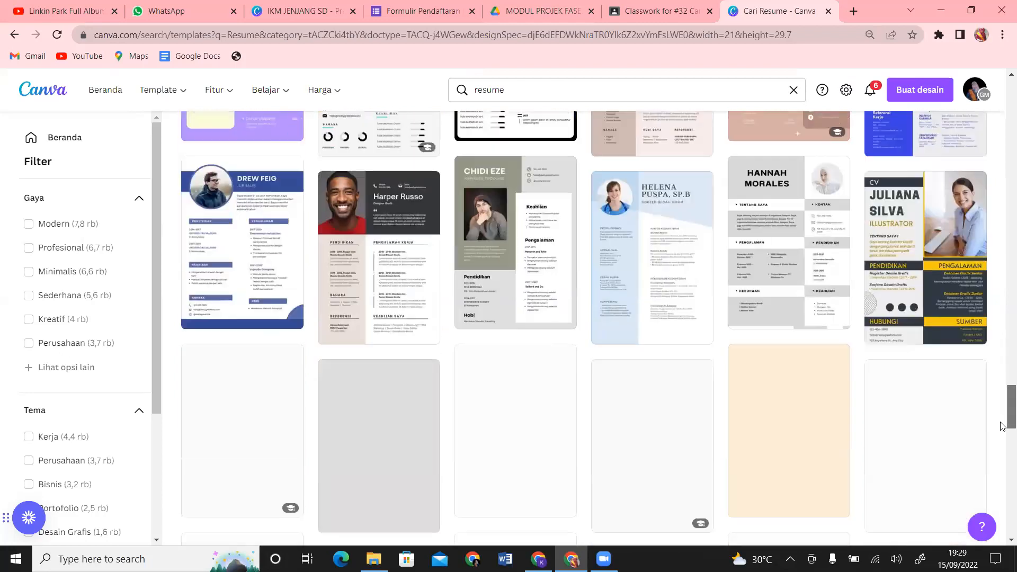
pyautogui.scroll(2, 980, 237)
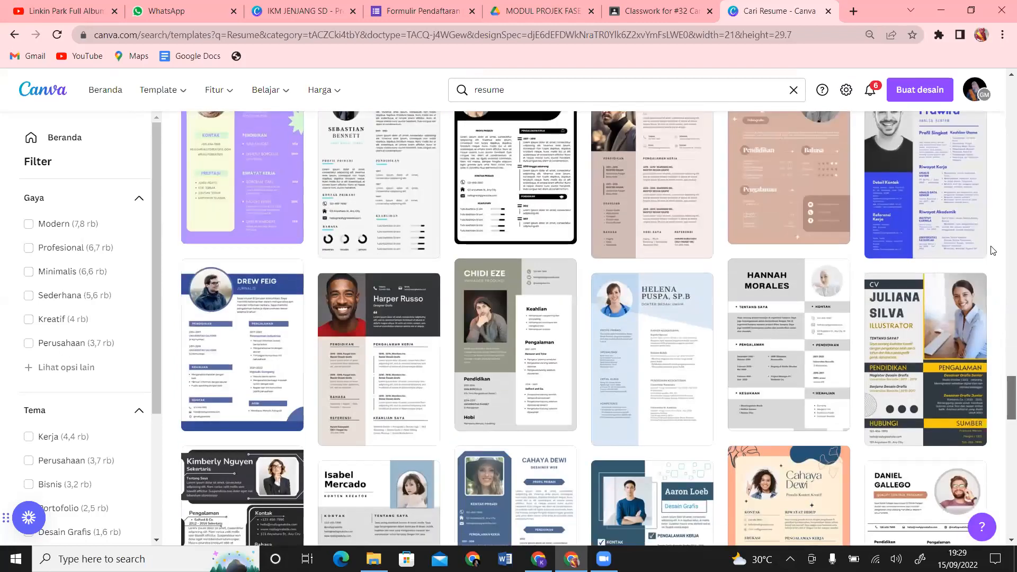
pyautogui.moveTo(921, 383)
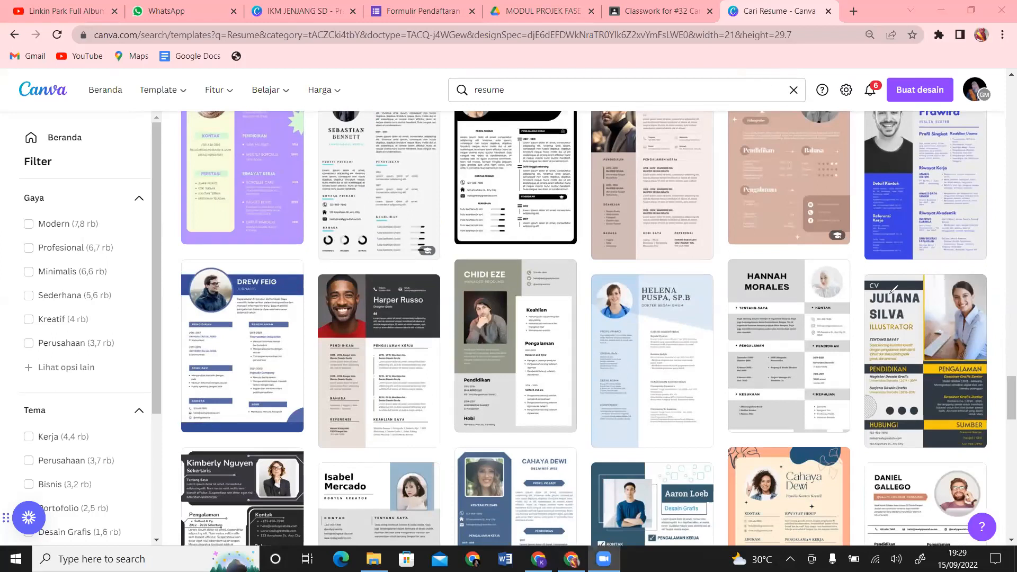
pyautogui.moveTo(894, 289); pyautogui.dragTo(960, 374)
pyautogui.moveTo(964, 290); pyautogui.dragTo(895, 368)
pyautogui.moveTo(1002, 395); pyautogui.dragTo(1002, 79)
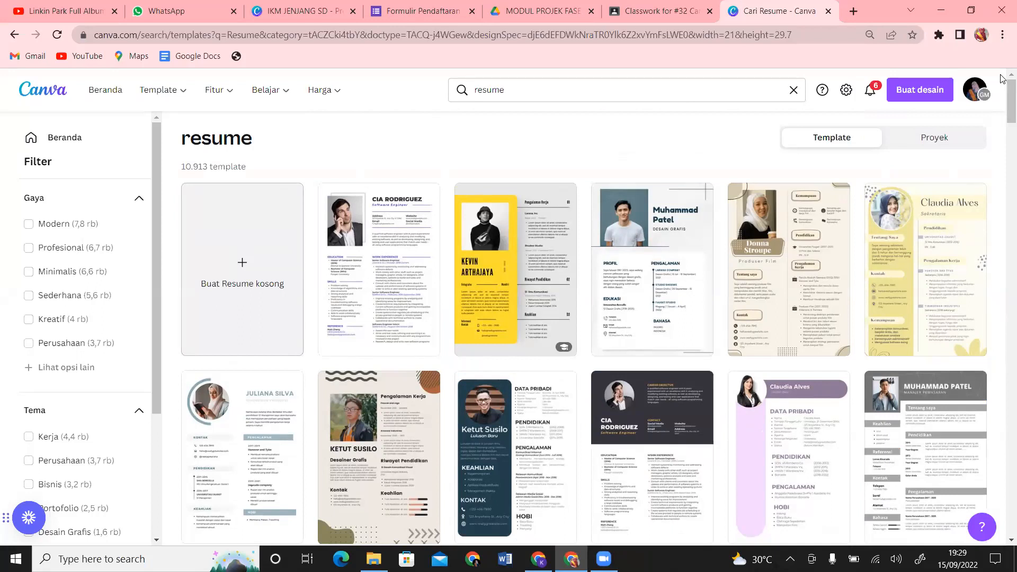
# Step: Open the grey 'Abu Klasik Profesional CV Admin Sosial Media Resume' template with the round portrait
pyautogui.moveTo(1003, 116)
pyautogui.mouseDown()
pyautogui.moveTo(1003, 173)
pyautogui.moveTo(1004, 117)
pyautogui.moveTo(1004, 131)
pyautogui.mouseUp()
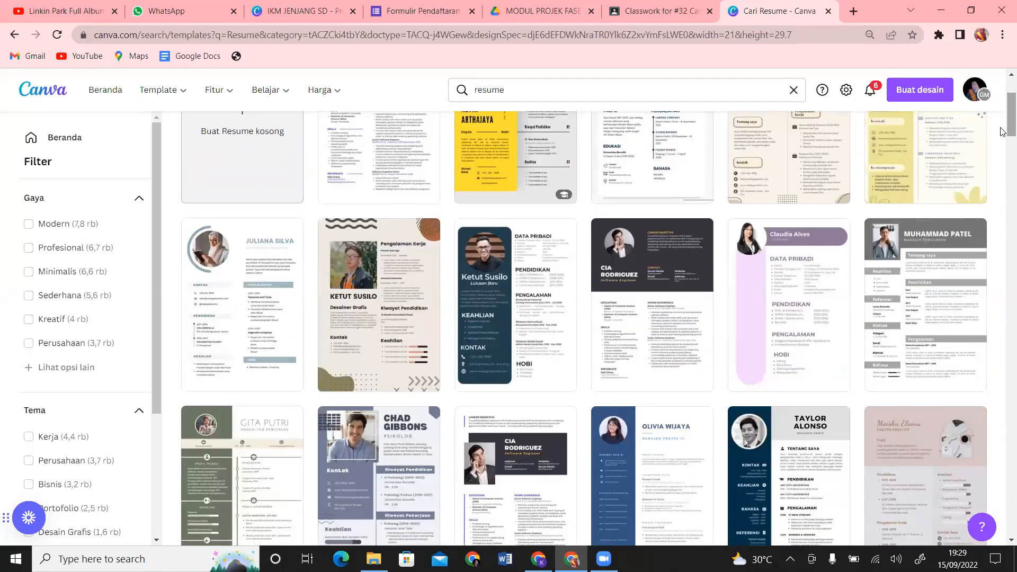
pyautogui.moveTo(1003, 131); pyautogui.dragTo(1003, 300)
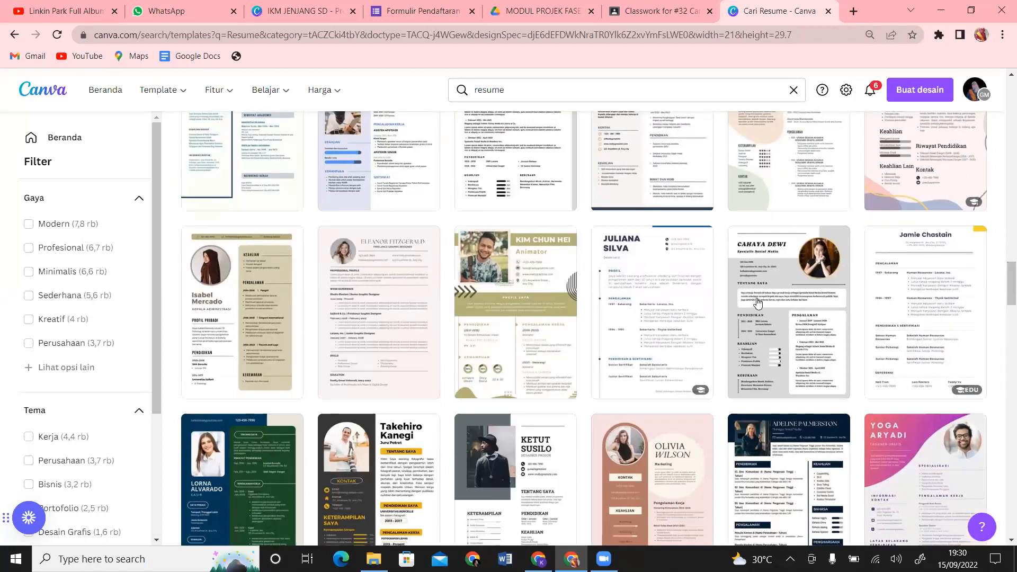
pyautogui.moveTo(763, 294)
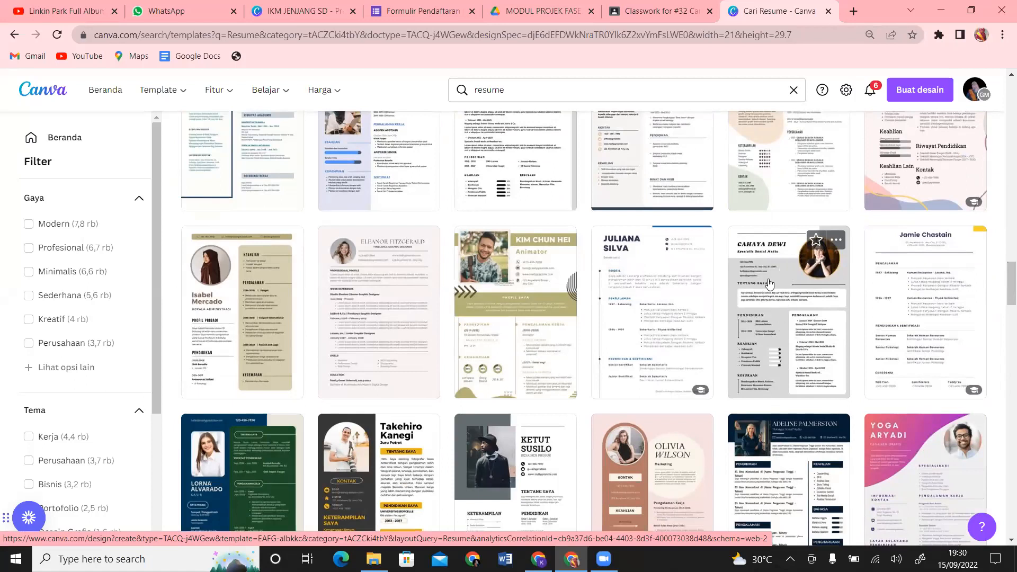
pyautogui.click(770, 283)
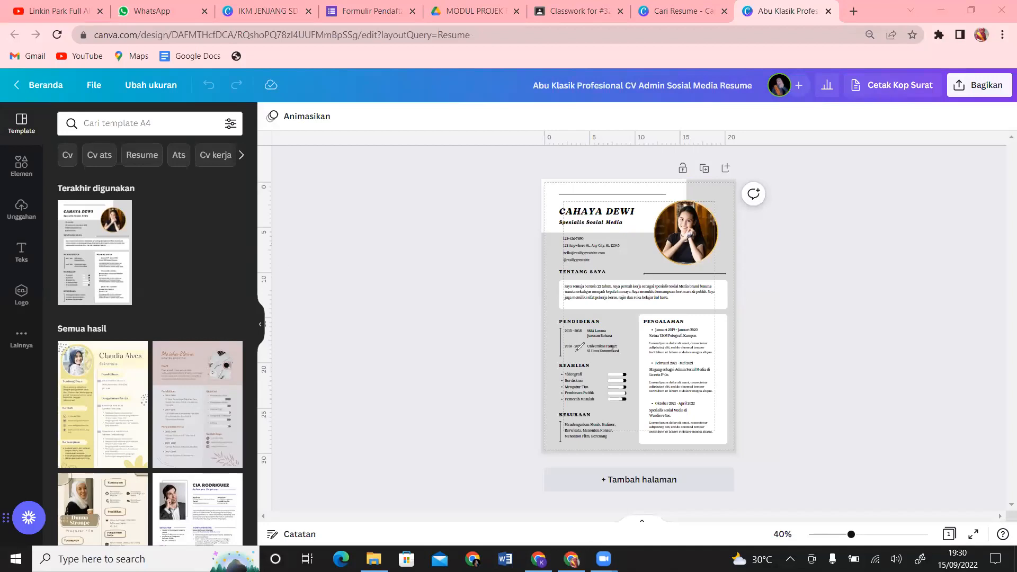
# Step: Let the Abu Klasik resume template load, dragging over the editor page and side panel meanwhile
pyautogui.moveTo(767, 178)
pyautogui.mouseDown()
pyautogui.moveTo(648, 166)
pyautogui.moveTo(548, 213)
pyautogui.moveTo(587, 377)
pyautogui.moveTo(729, 353)
pyautogui.moveTo(754, 257)
pyautogui.moveTo(697, 174)
pyautogui.mouseUp()
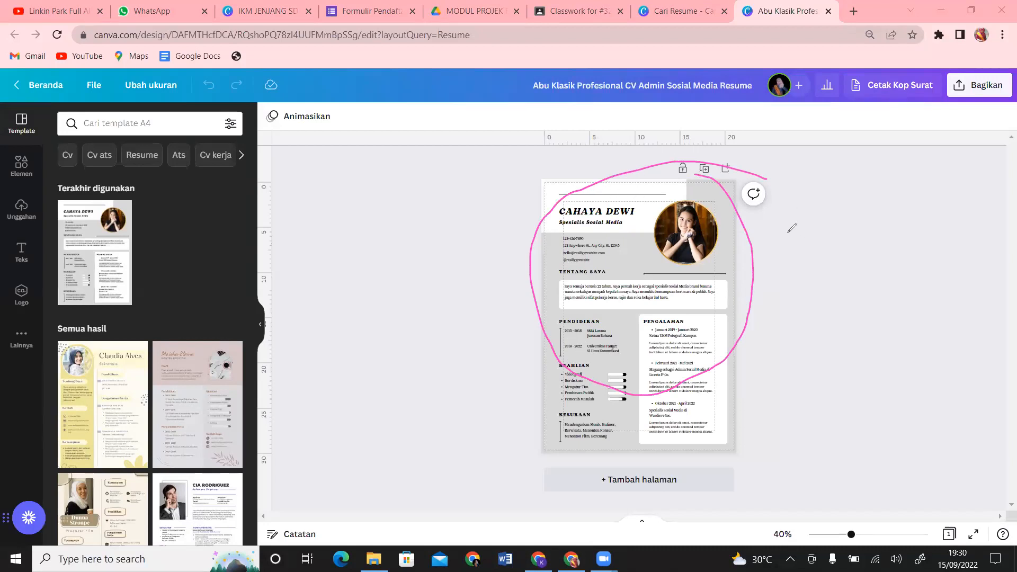
pyautogui.moveTo(789, 231)
pyautogui.mouseDown()
pyautogui.moveTo(799, 268)
pyautogui.moveTo(823, 234)
pyautogui.moveTo(812, 260)
pyautogui.moveTo(822, 237)
pyautogui.moveTo(841, 254)
pyautogui.moveTo(848, 225)
pyautogui.moveTo(855, 245)
pyautogui.moveTo(873, 231)
pyautogui.moveTo(892, 240)
pyautogui.moveTo(920, 223)
pyautogui.mouseUp()
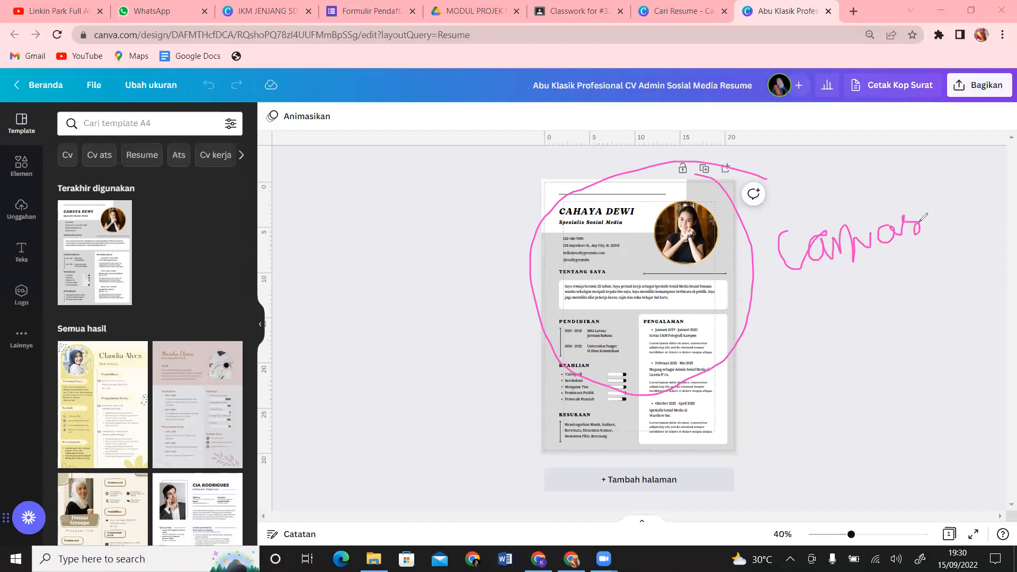
pyautogui.moveTo(59, 103)
pyautogui.mouseDown()
pyautogui.moveTo(27, 100)
pyautogui.moveTo(4, 112)
pyautogui.moveTo(63, 113)
pyautogui.moveTo(50, 104)
pyautogui.moveTo(232, 160)
pyautogui.moveTo(257, 143)
pyautogui.moveTo(256, 168)
pyautogui.mouseUp()
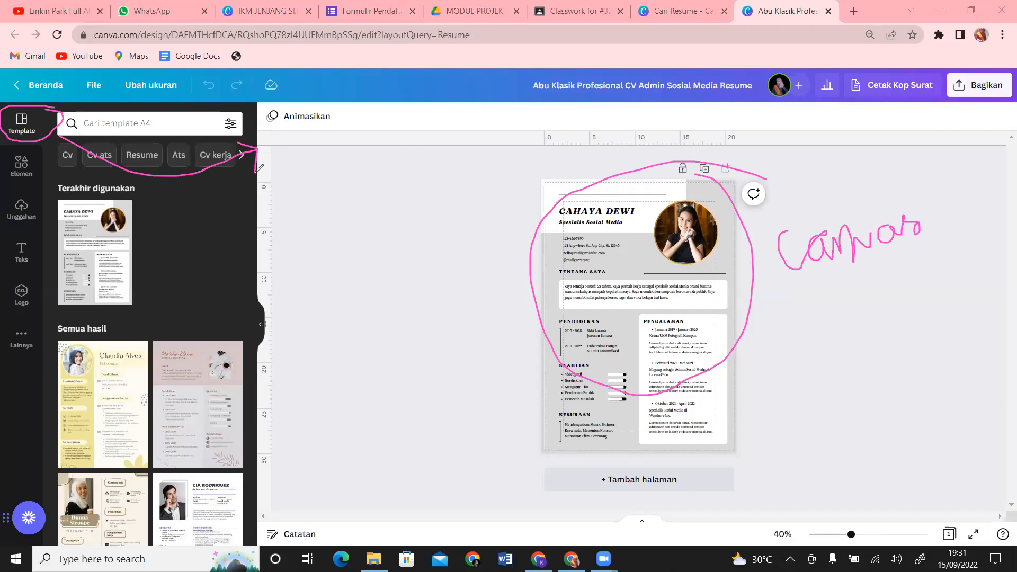
pyautogui.moveTo(24, 142)
pyautogui.mouseDown()
pyautogui.moveTo(21, 197)
pyautogui.moveTo(59, 197)
pyautogui.moveTo(56, 189)
pyautogui.moveTo(275, 222)
pyautogui.moveTo(260, 219)
pyautogui.moveTo(273, 227)
pyautogui.moveTo(276, 255)
pyautogui.mouseUp()
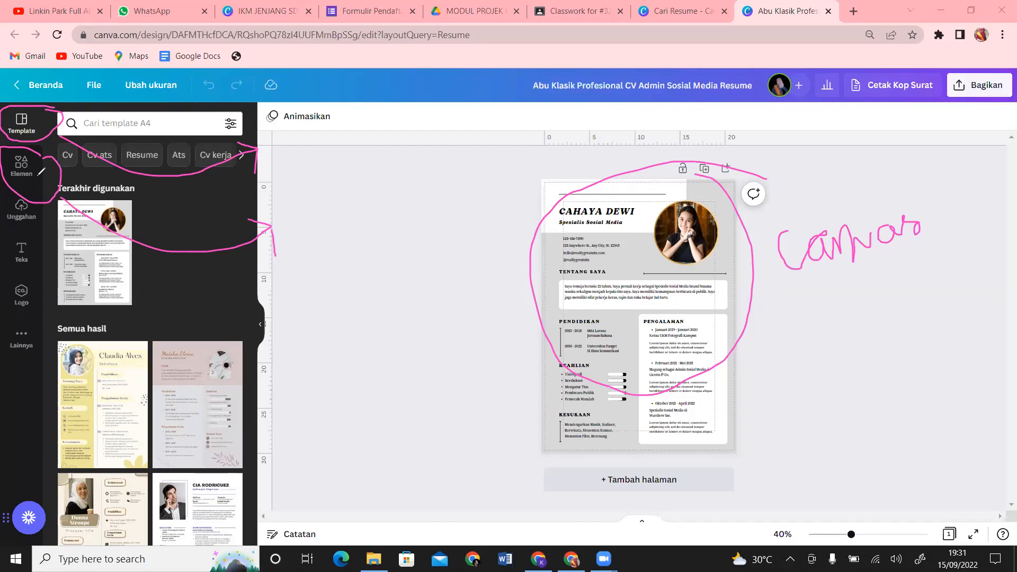
pyautogui.moveTo(13, 195)
pyautogui.mouseDown()
pyautogui.moveTo(41, 226)
pyautogui.moveTo(38, 201)
pyautogui.moveTo(24, 200)
pyautogui.moveTo(197, 274)
pyautogui.moveTo(261, 242)
pyautogui.mouseUp()
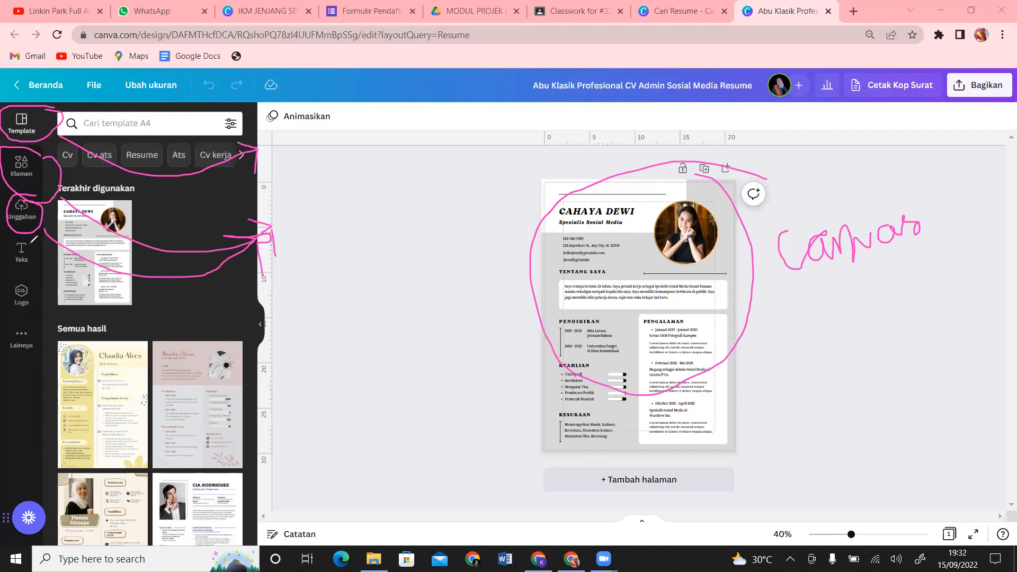
pyautogui.moveTo(29, 233)
pyautogui.mouseDown()
pyautogui.moveTo(16, 279)
pyautogui.moveTo(42, 281)
pyautogui.moveTo(24, 244)
pyautogui.mouseUp()
pyautogui.moveTo(58, 274)
pyautogui.mouseDown()
pyautogui.moveTo(141, 322)
pyautogui.moveTo(250, 300)
pyautogui.mouseUp()
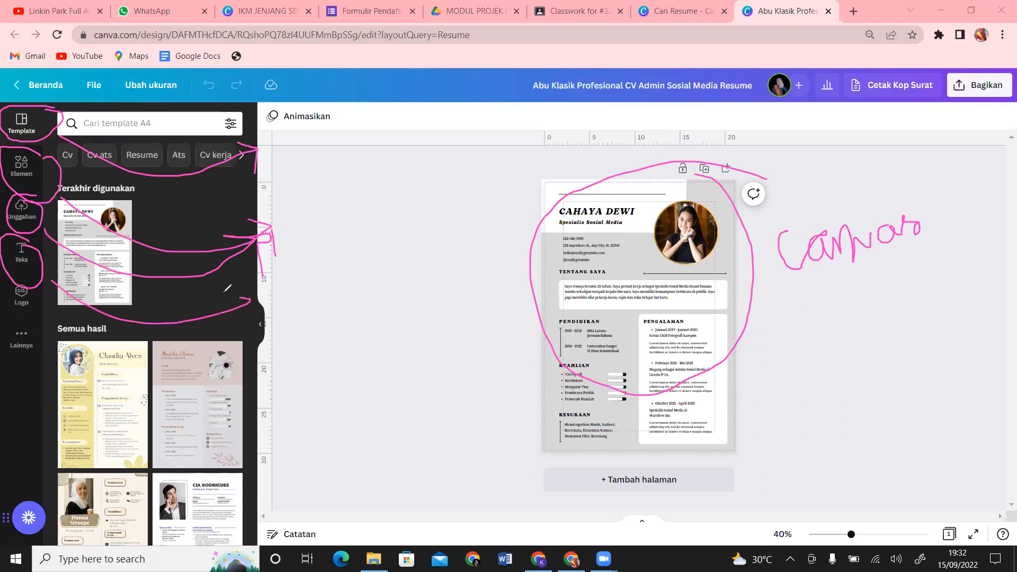
pyautogui.moveTo(250, 298)
pyautogui.mouseDown()
pyautogui.moveTo(251, 329)
pyautogui.moveTo(253, 303)
pyautogui.mouseUp()
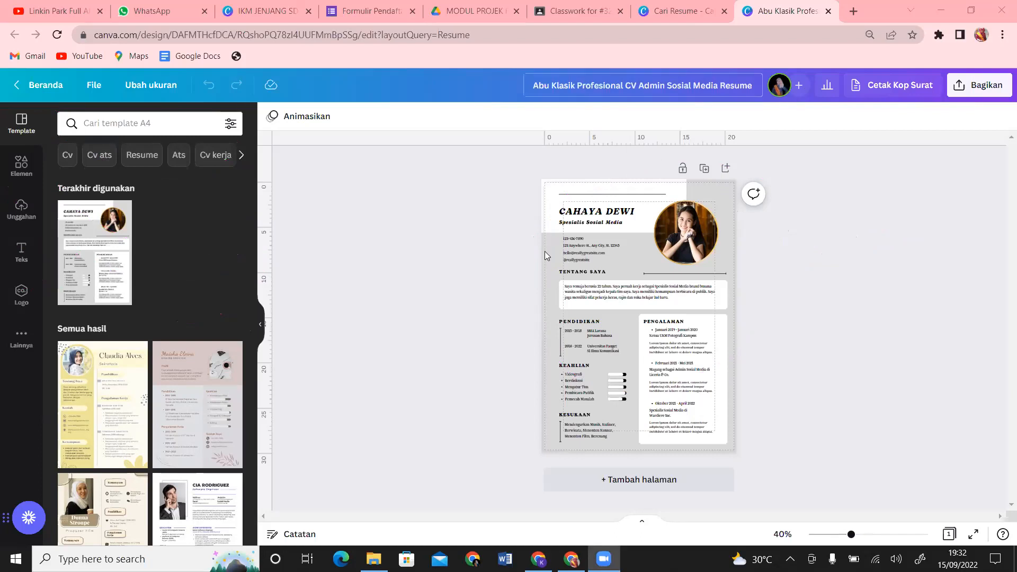
# Step: Select the Tentang Saya paragraph text box below the name and portrait photo
pyautogui.click(610, 298)
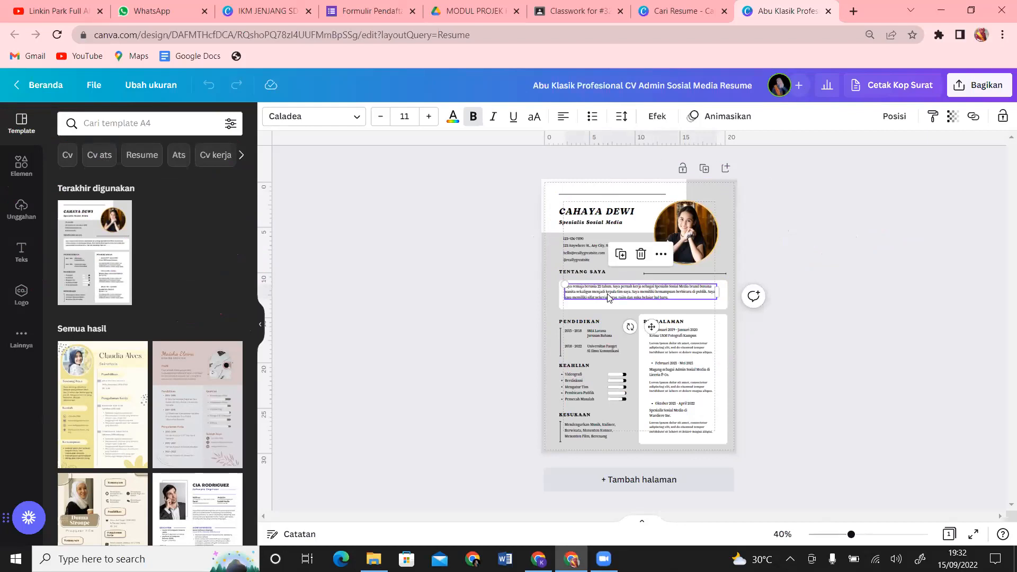
pyautogui.click(353, 117)
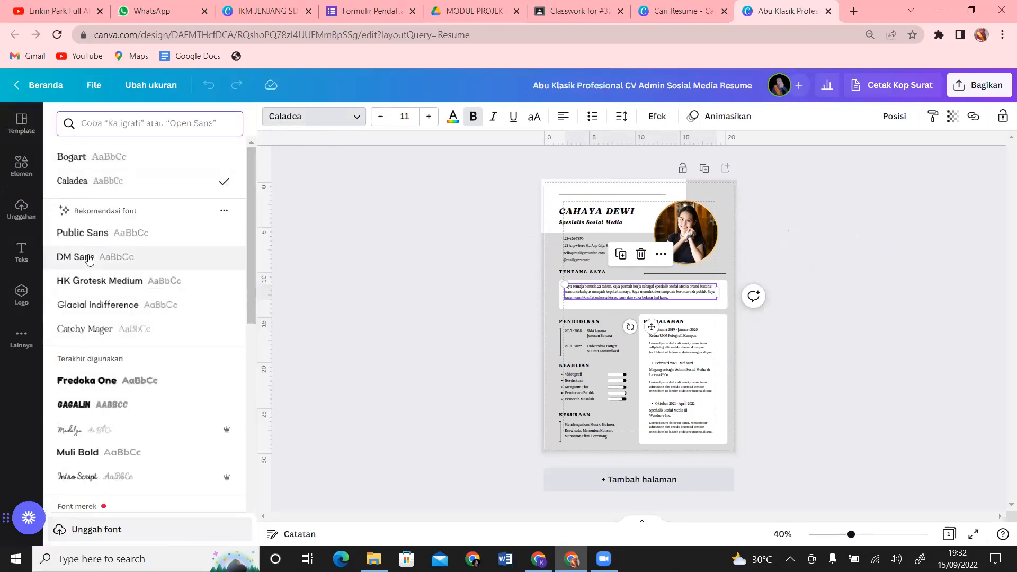
pyautogui.scroll(-1, 252, 170)
pyautogui.click(196, 122)
pyautogui.write('tim')
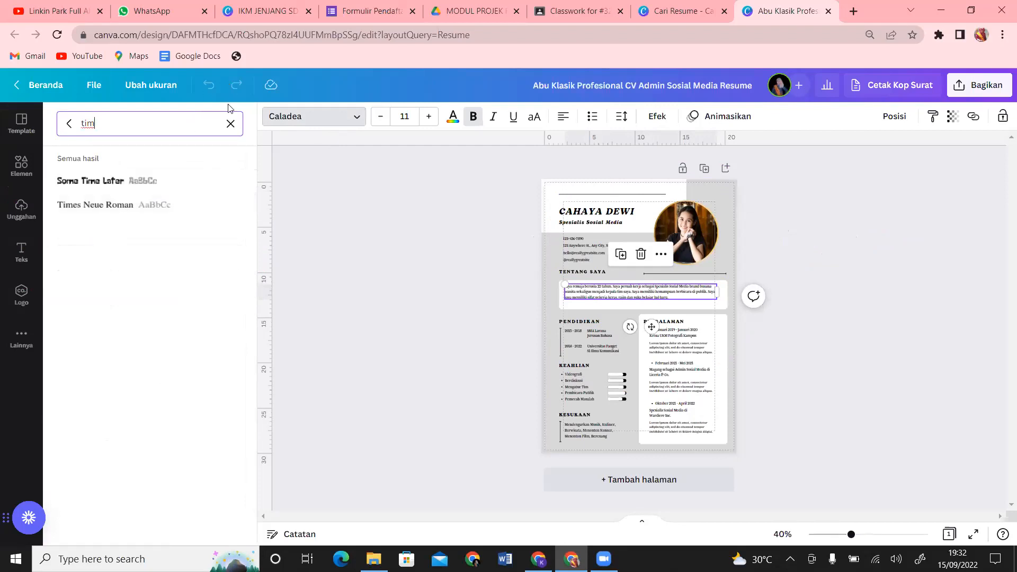
pyautogui.click(230, 127)
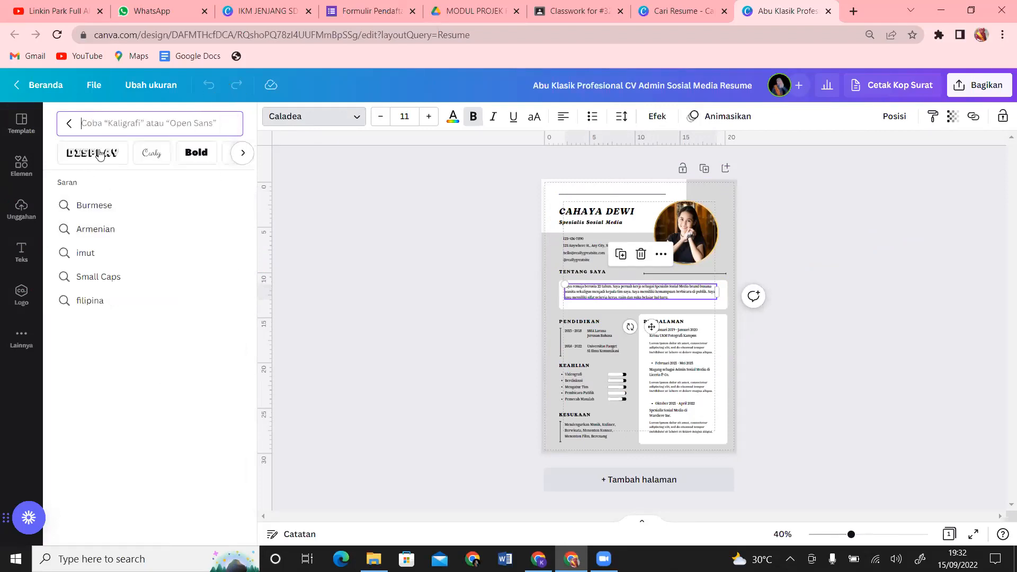
pyautogui.click(868, 314)
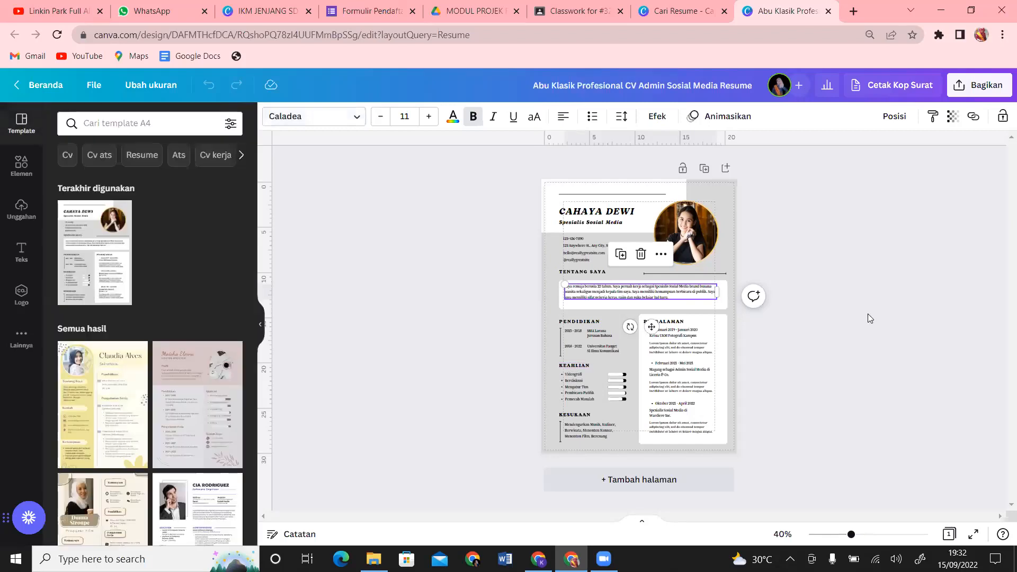
pyautogui.click(868, 319)
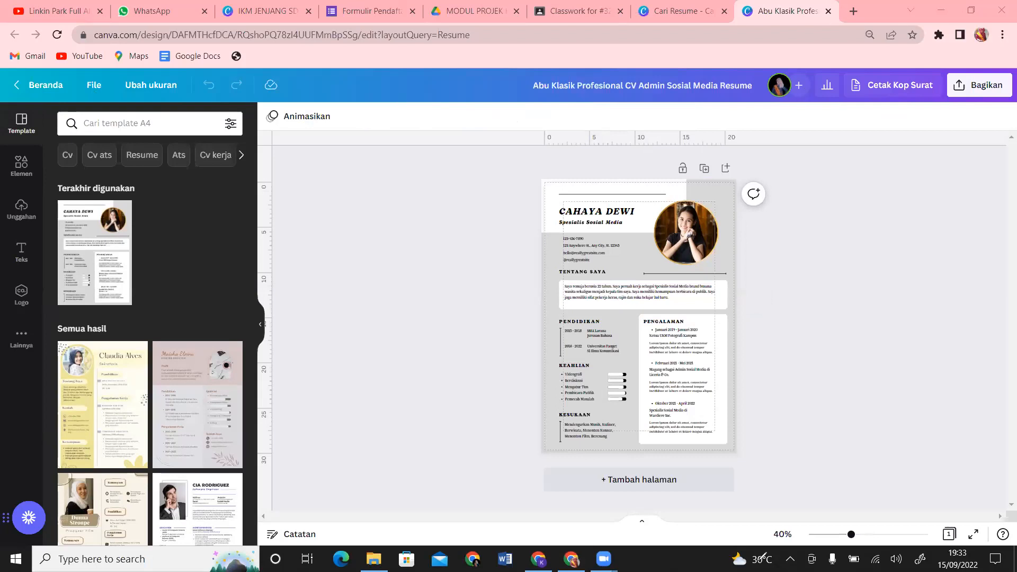
# Step: Zoom the resume page to 84% using the bottom-right zoom slider
pyautogui.moveTo(911, 513)
pyautogui.mouseDown()
pyautogui.moveTo(845, 501)
pyautogui.moveTo(786, 508)
pyautogui.moveTo(770, 542)
pyautogui.moveTo(856, 549)
pyautogui.moveTo(912, 544)
pyautogui.moveTo(924, 531)
pyautogui.moveTo(914, 513)
pyautogui.moveTo(801, 507)
pyautogui.mouseUp()
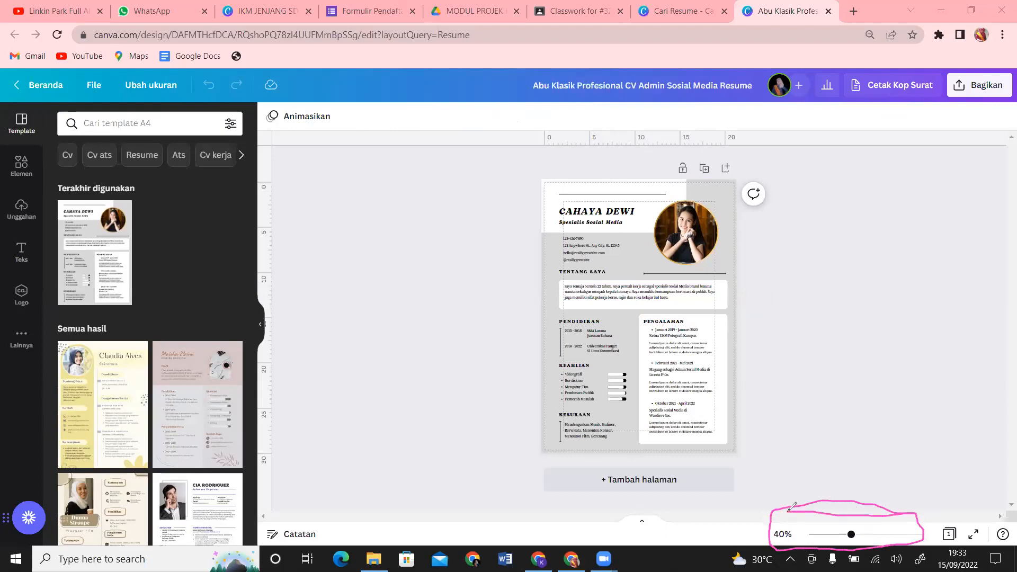
pyautogui.moveTo(888, 481); pyautogui.dragTo(852, 517)
pyautogui.moveTo(851, 516); pyautogui.dragTo(870, 516)
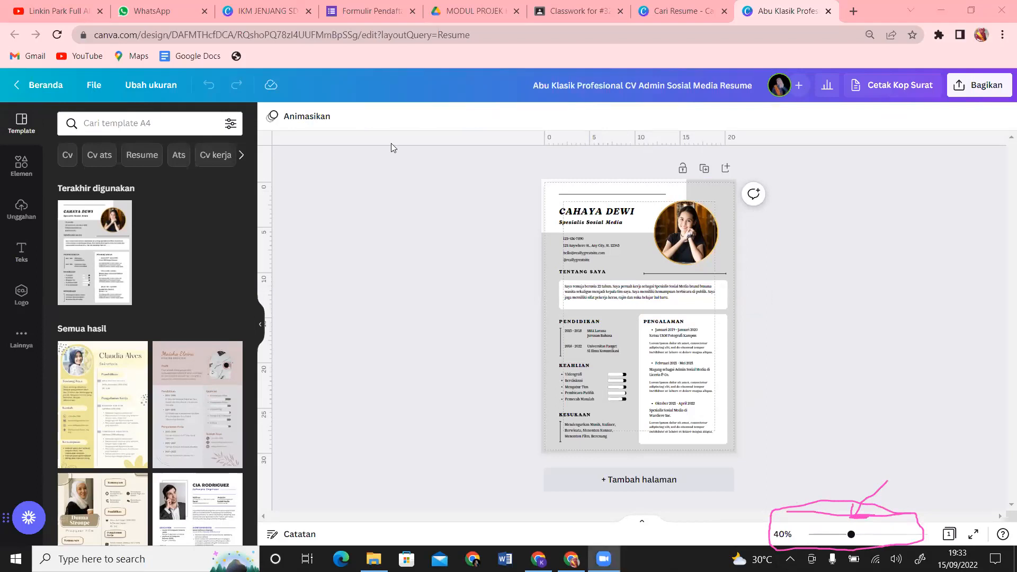
pyautogui.click(853, 11)
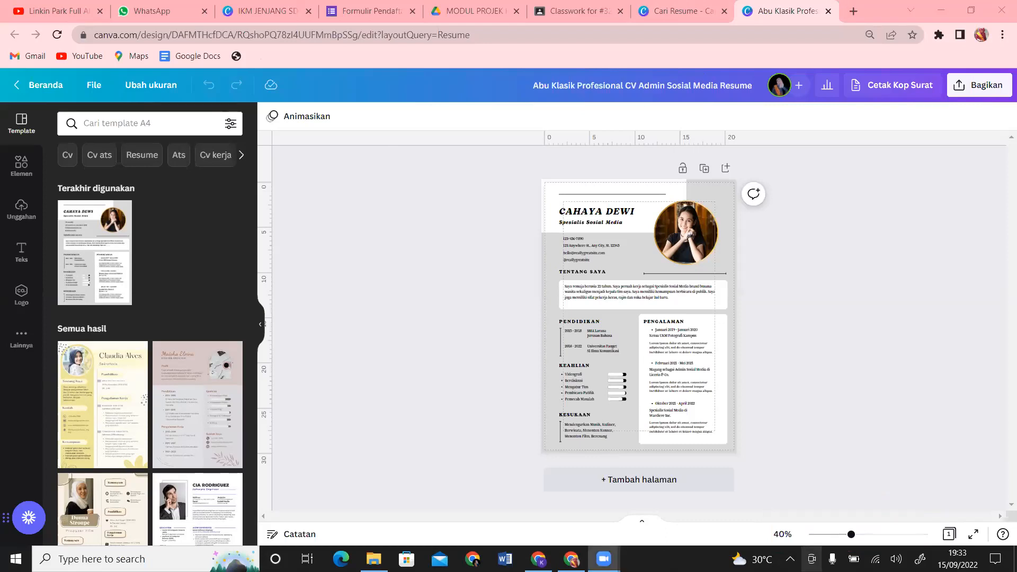
pyautogui.moveTo(851, 534); pyautogui.dragTo(874, 536)
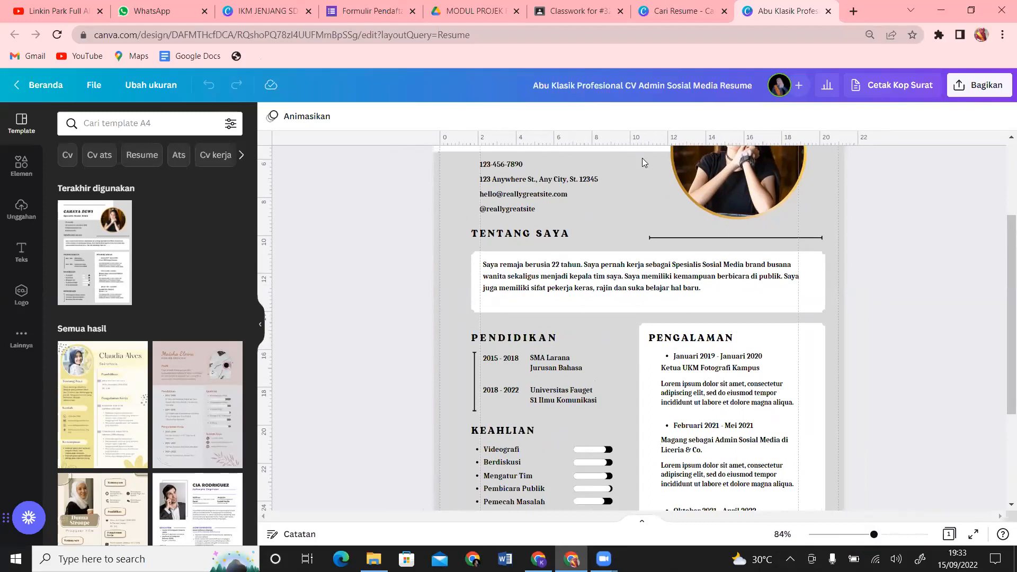
# Step: Replace the sample name in the top heading with the CV owner's full name
pyautogui.moveTo(1002, 310); pyautogui.dragTo(1002, 230)
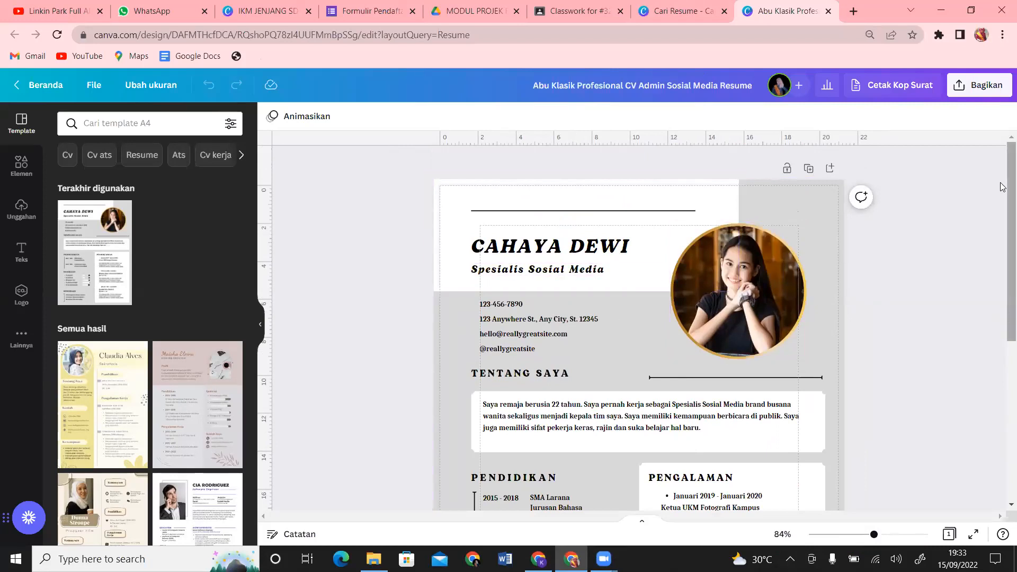
pyautogui.moveTo(1007, 244); pyautogui.dragTo(1003, 504)
pyautogui.scroll(5, 1003, 504)
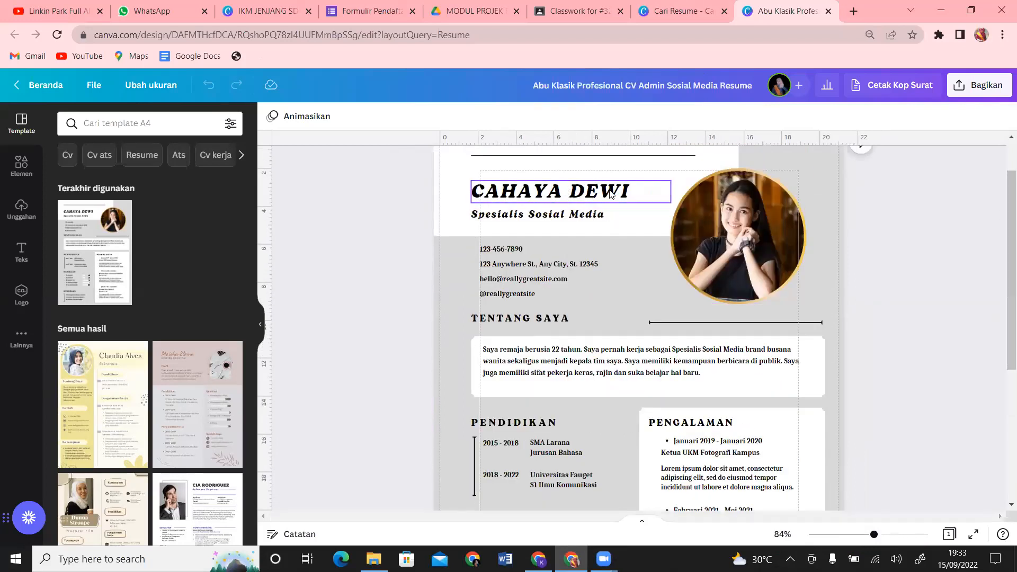
pyautogui.click(639, 199)
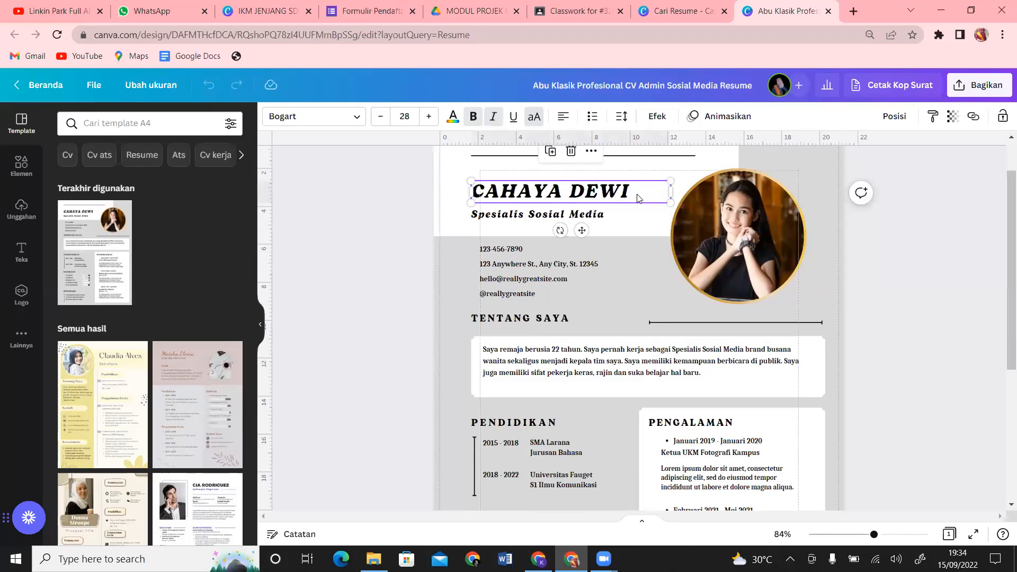
pyautogui.click(649, 256)
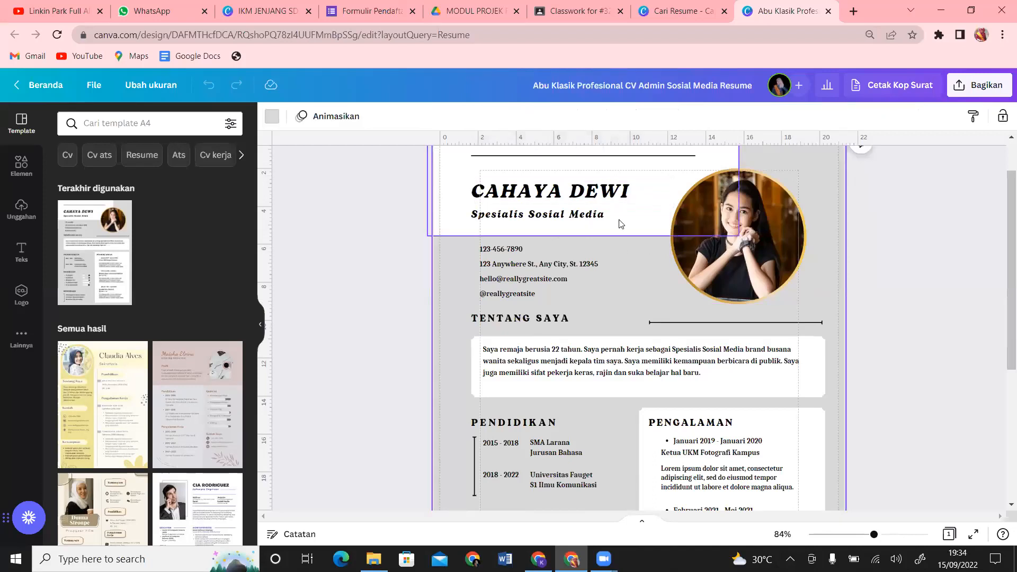
pyautogui.click(625, 191)
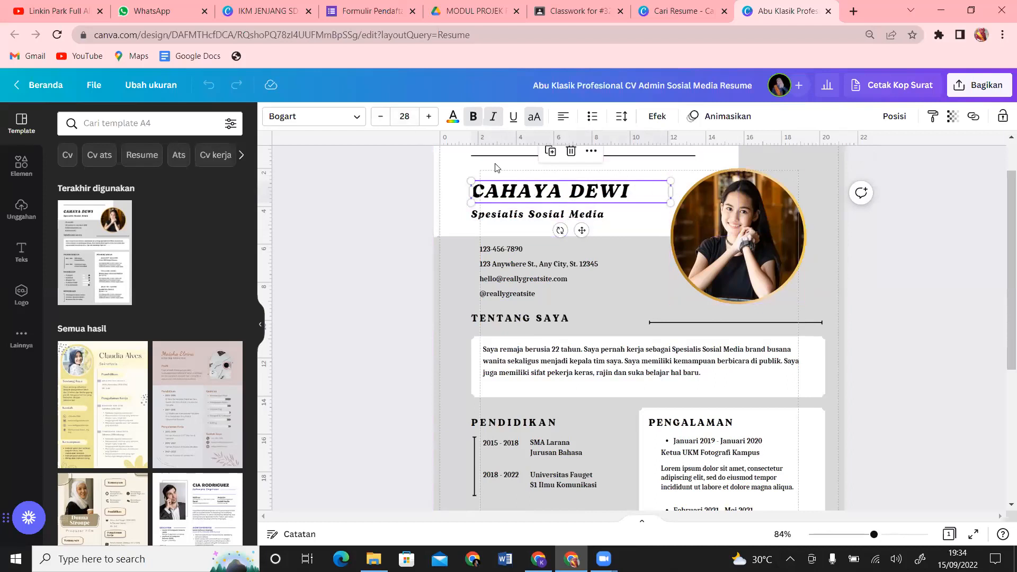
pyautogui.doubleClick(550, 195)
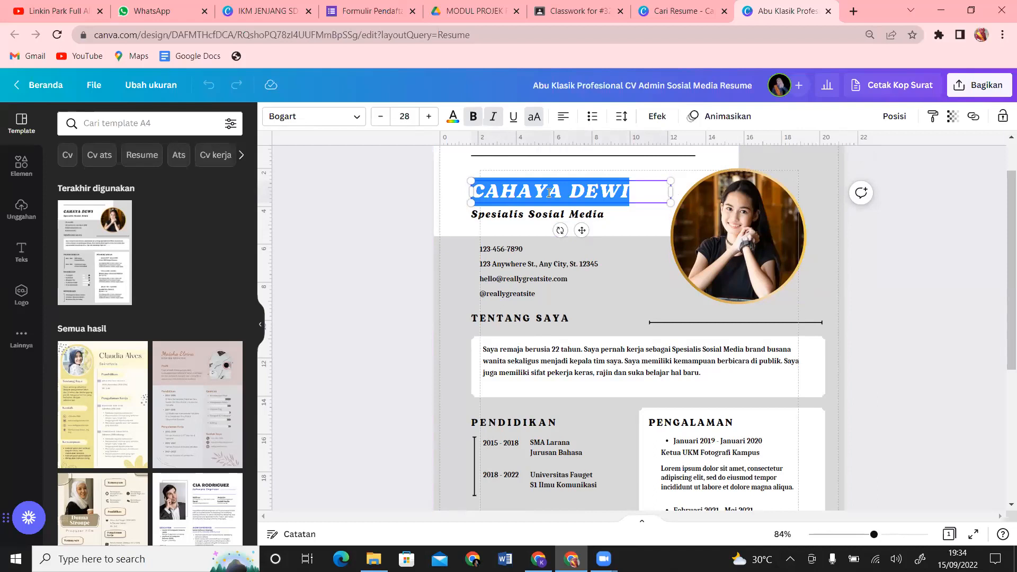
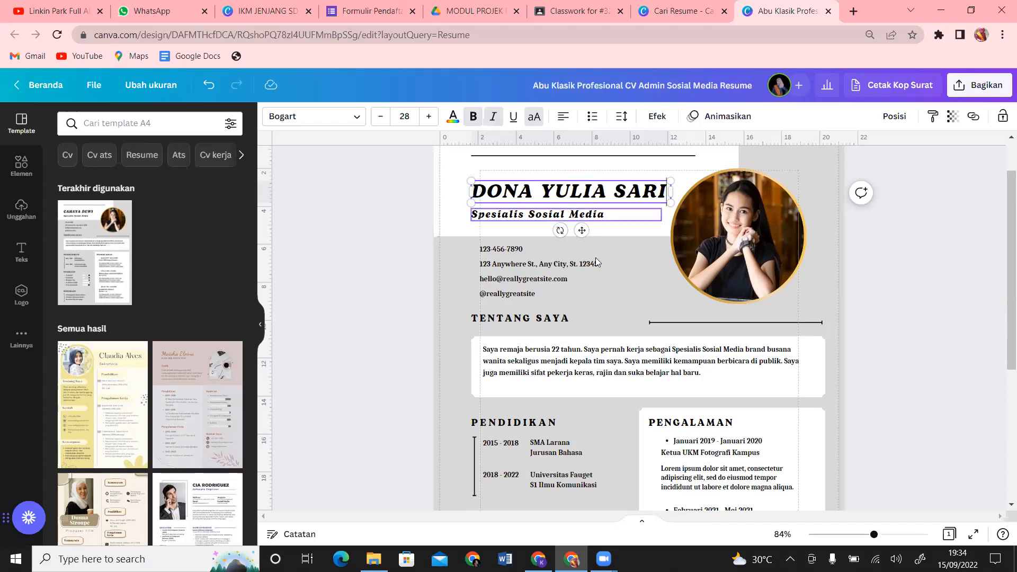
# Step: Replace the job title under the name with 'Guru Fisika'
pyautogui.doubleClick(616, 217)
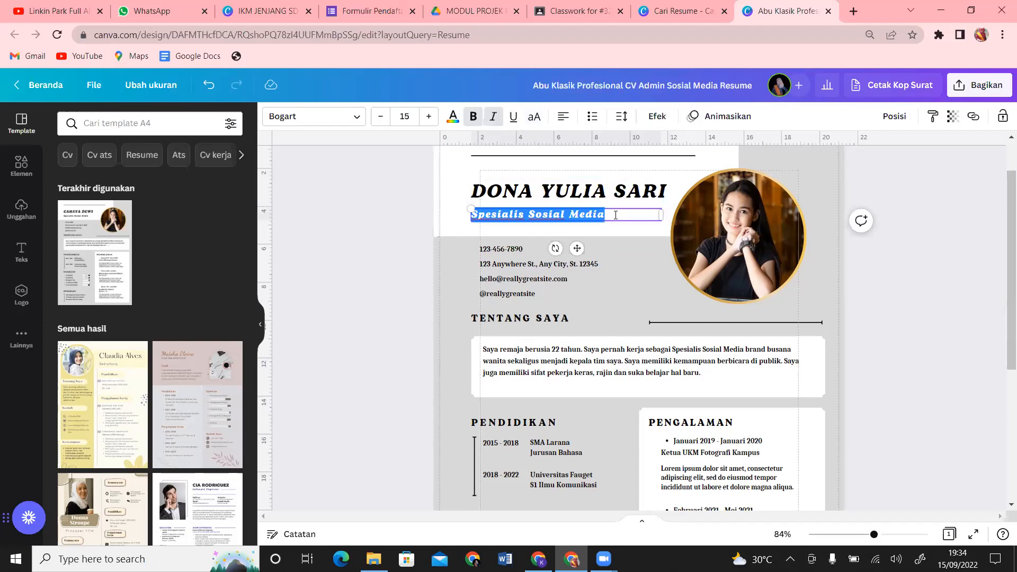
pyautogui.write('Guru')
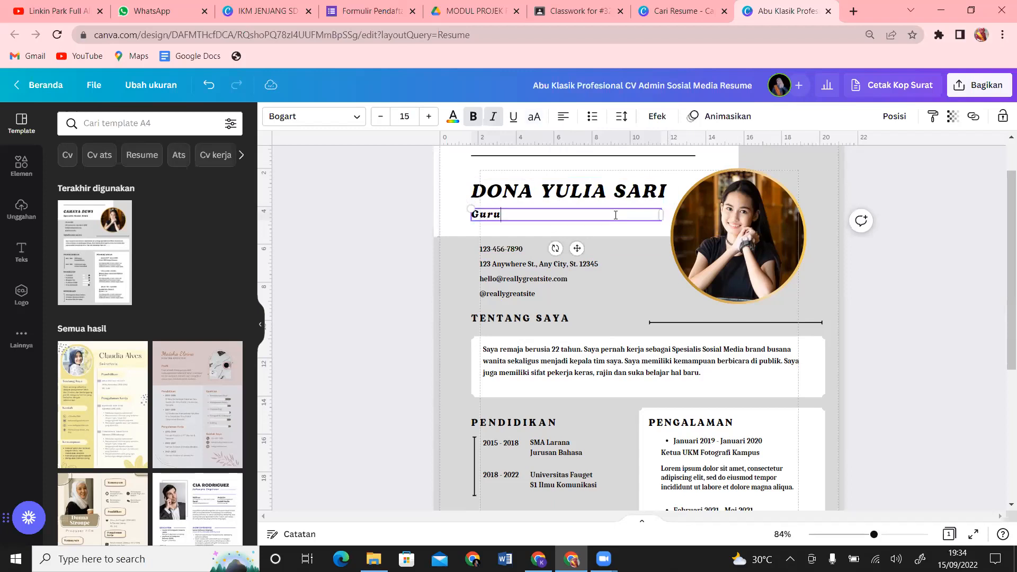
pyautogui.write(' Fisika')
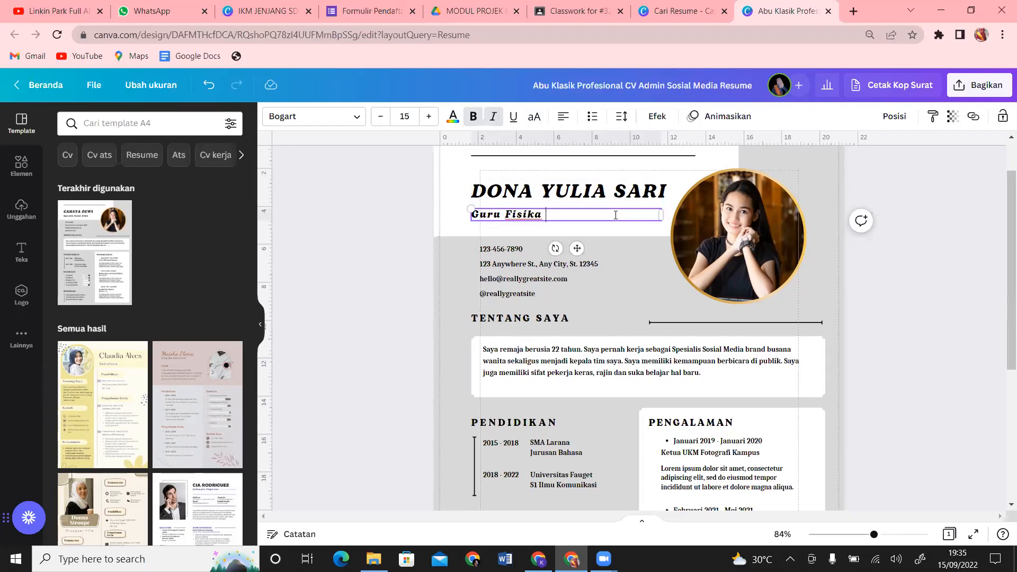
pyautogui.click(761, 251)
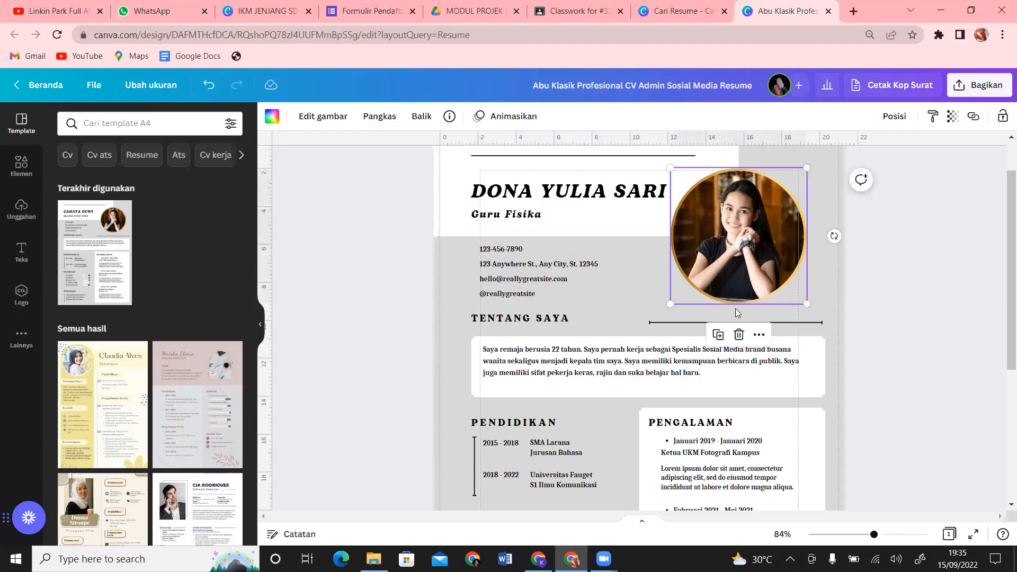
# Step: Delete the sample portrait from the round photo frame and show the uploaded images
pyautogui.click(739, 339)
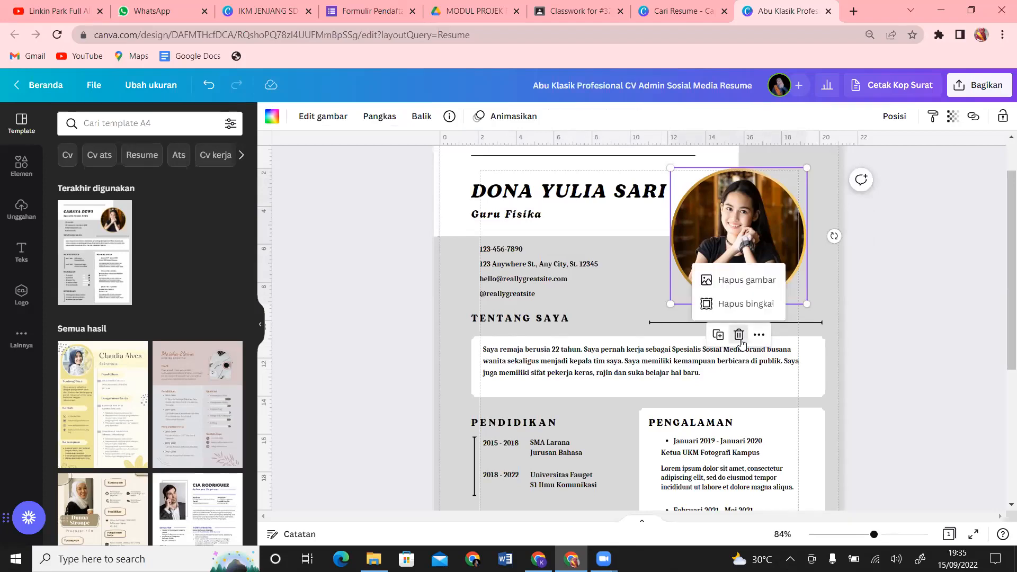
pyautogui.click(749, 280)
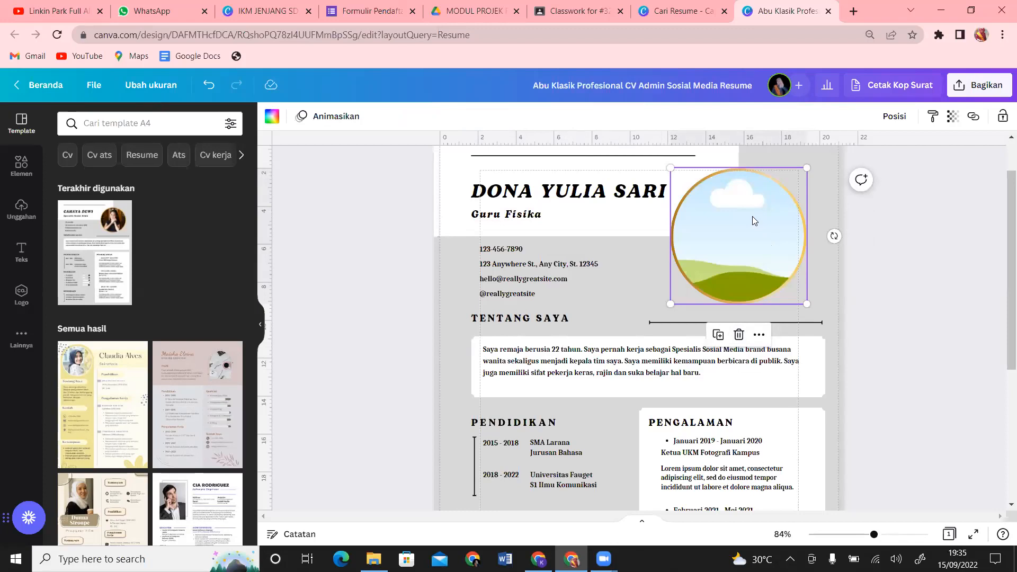
pyautogui.click(22, 222)
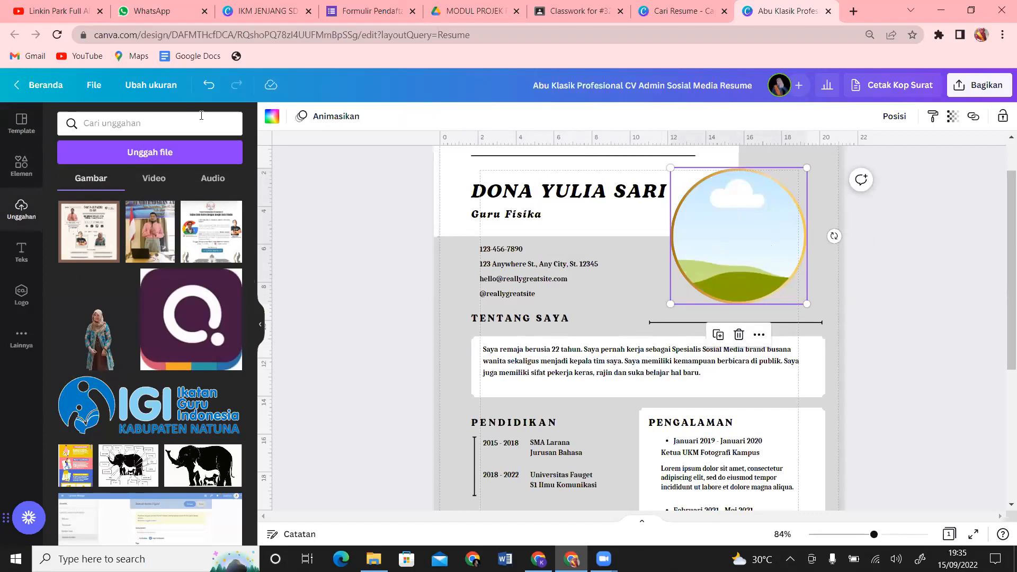
pyautogui.click(149, 158)
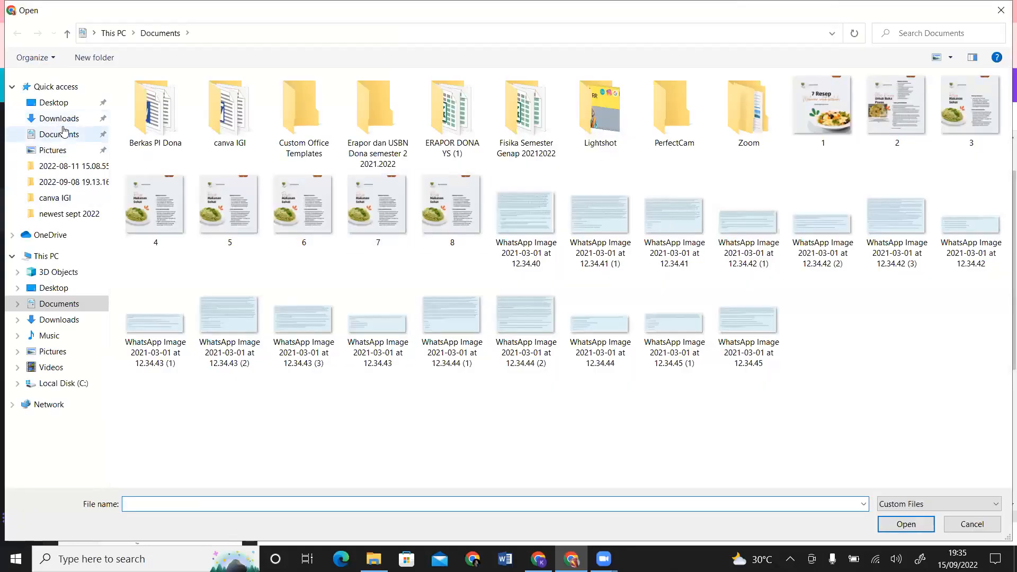
pyautogui.click(63, 132)
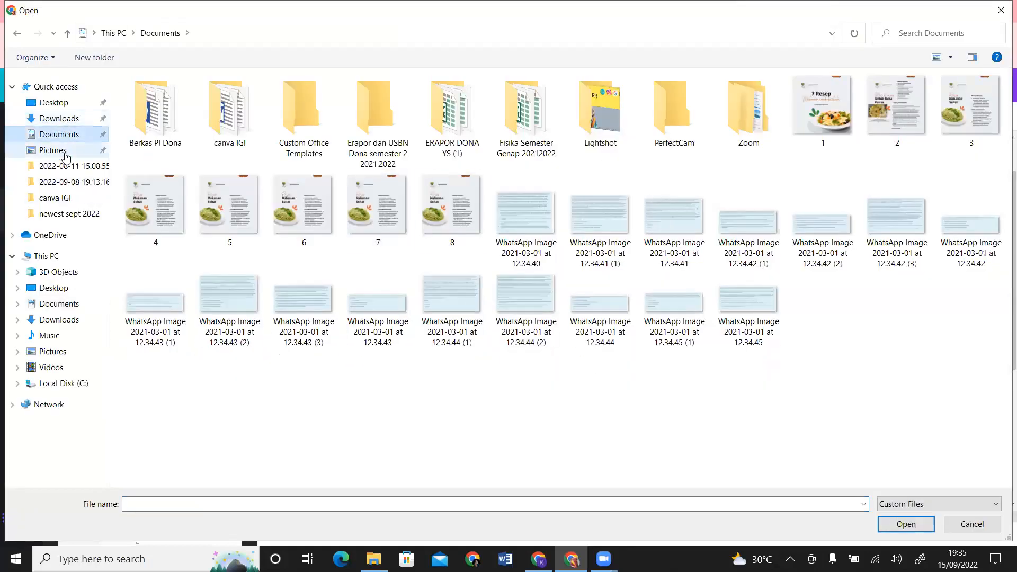
pyautogui.click(63, 150)
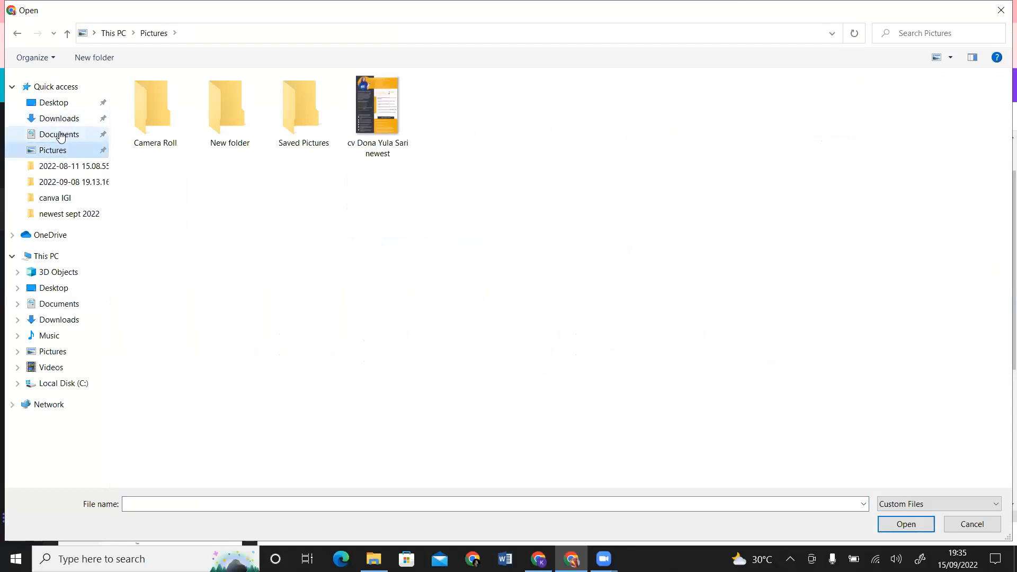
pyautogui.click(63, 134)
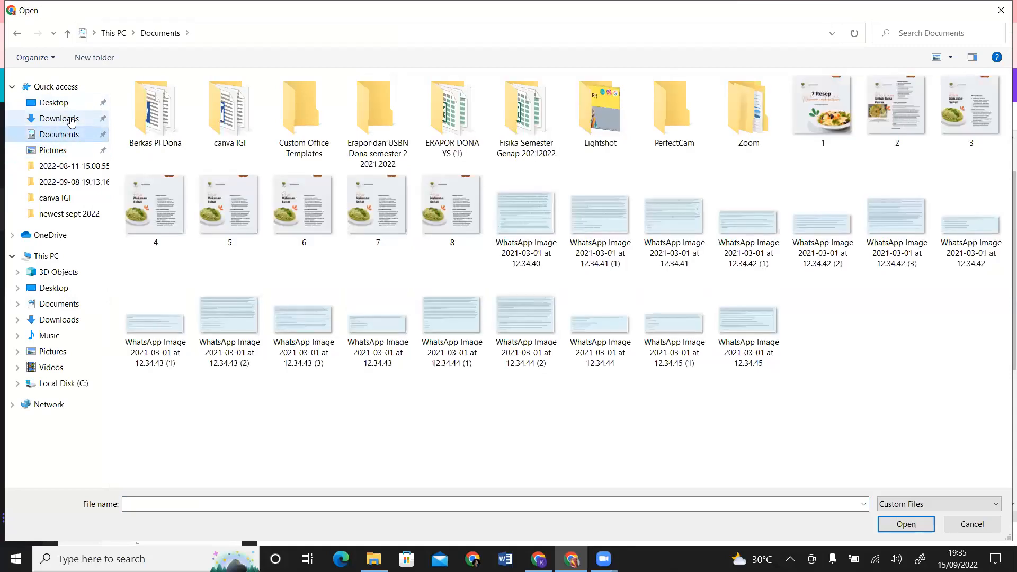
pyautogui.click(72, 120)
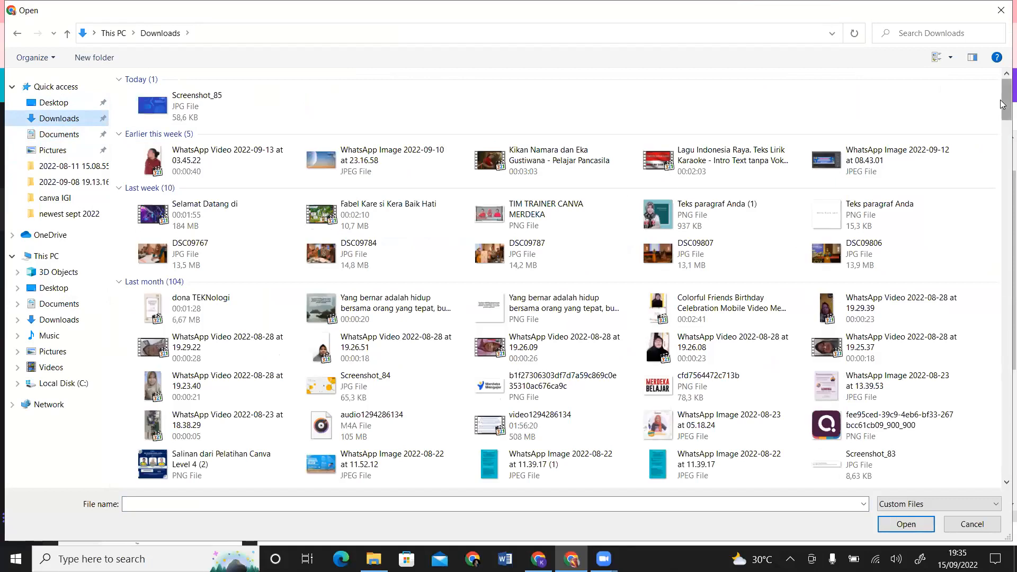
pyautogui.moveTo(1003, 104); pyautogui.dragTo(1003, 220)
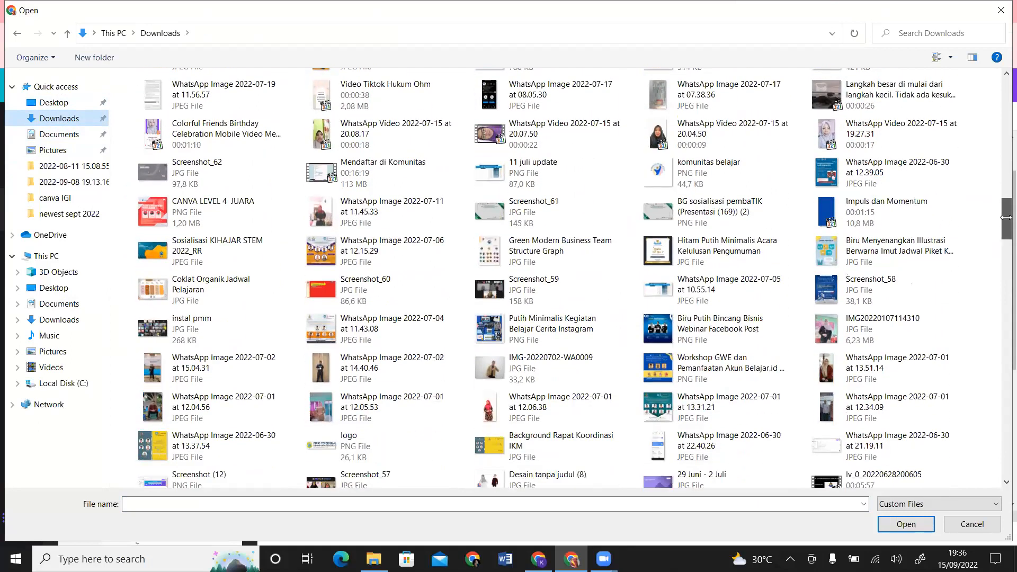
pyautogui.click(882, 329)
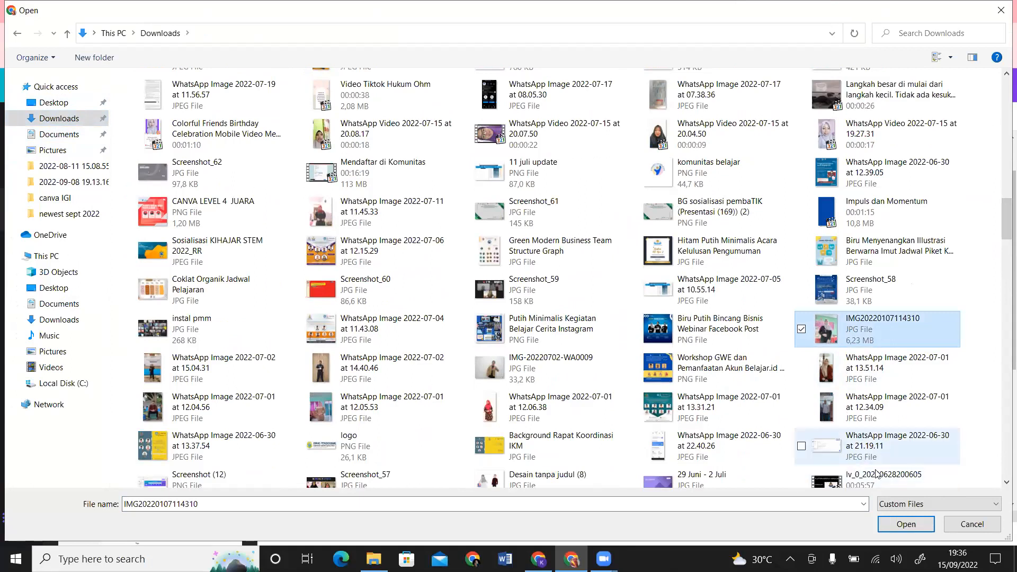
pyautogui.click(892, 522)
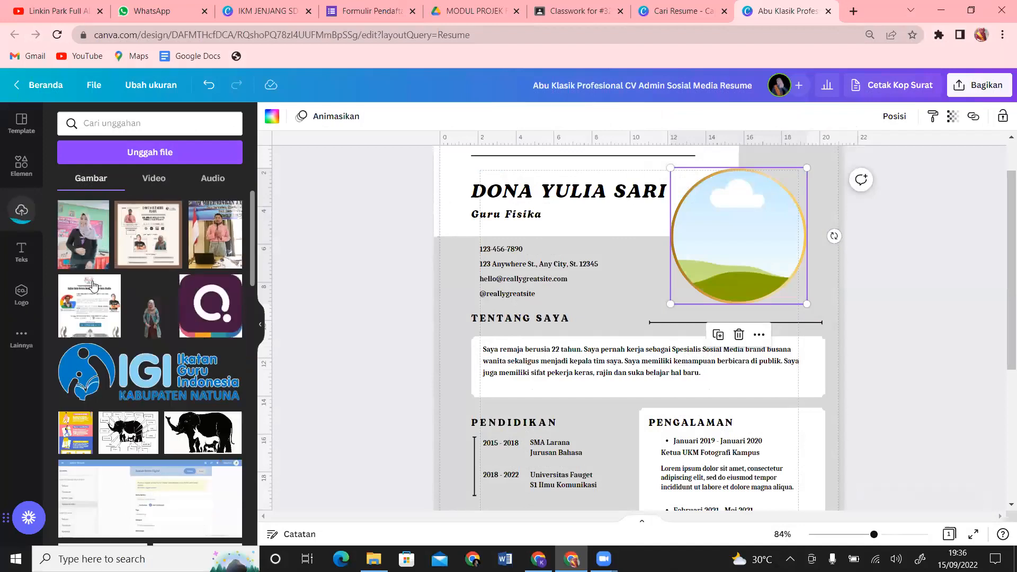
pyautogui.click(82, 245)
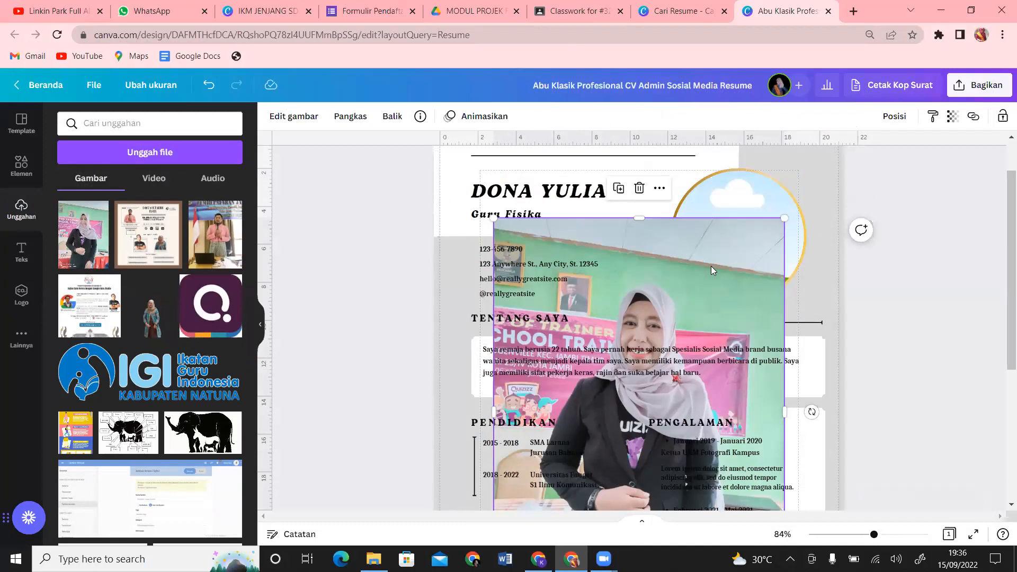
pyautogui.moveTo(711, 266); pyautogui.dragTo(758, 217)
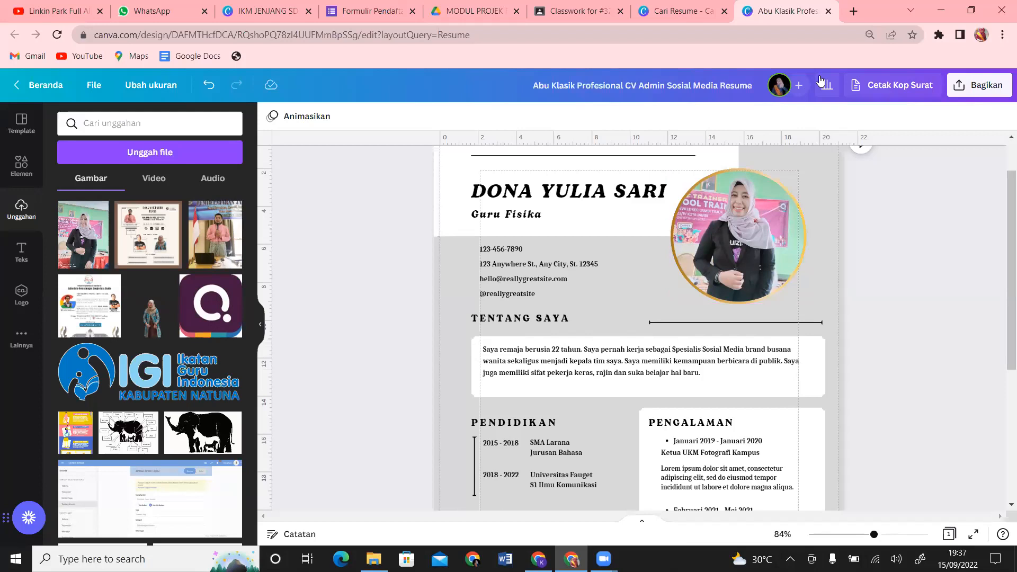
pyautogui.click(740, 275)
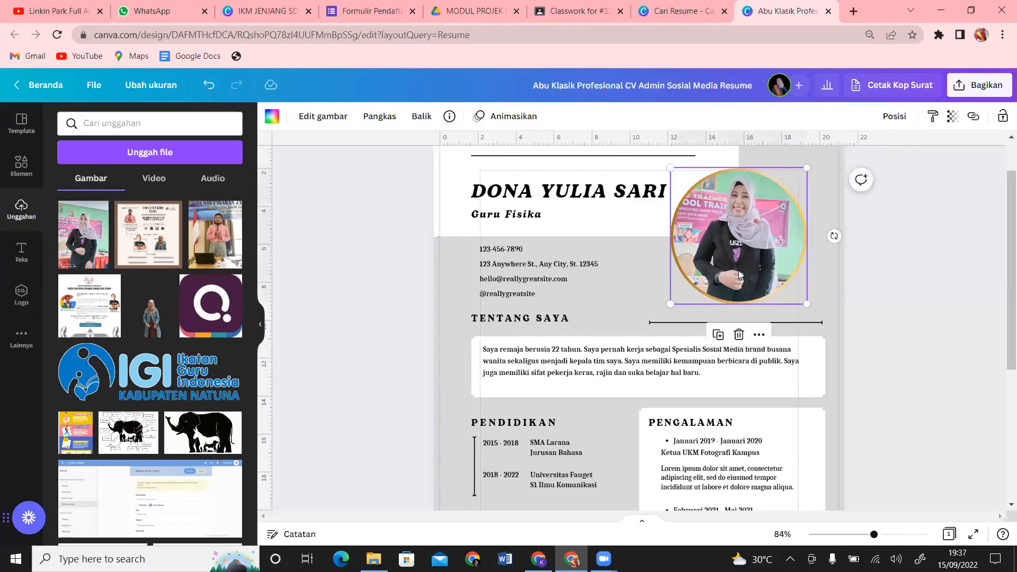
pyautogui.hotkey('ctrl', 'z')
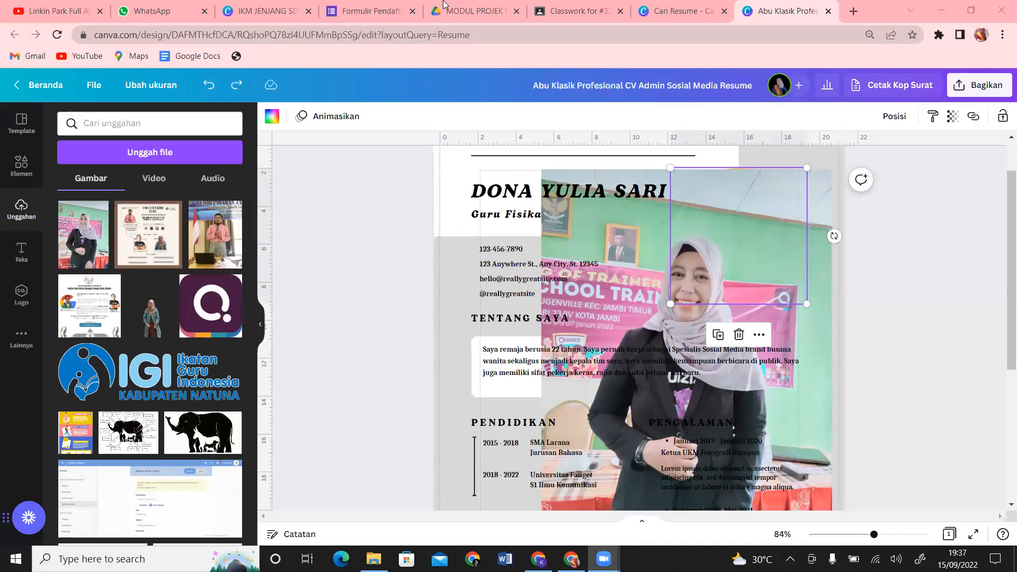
pyautogui.click(825, 206)
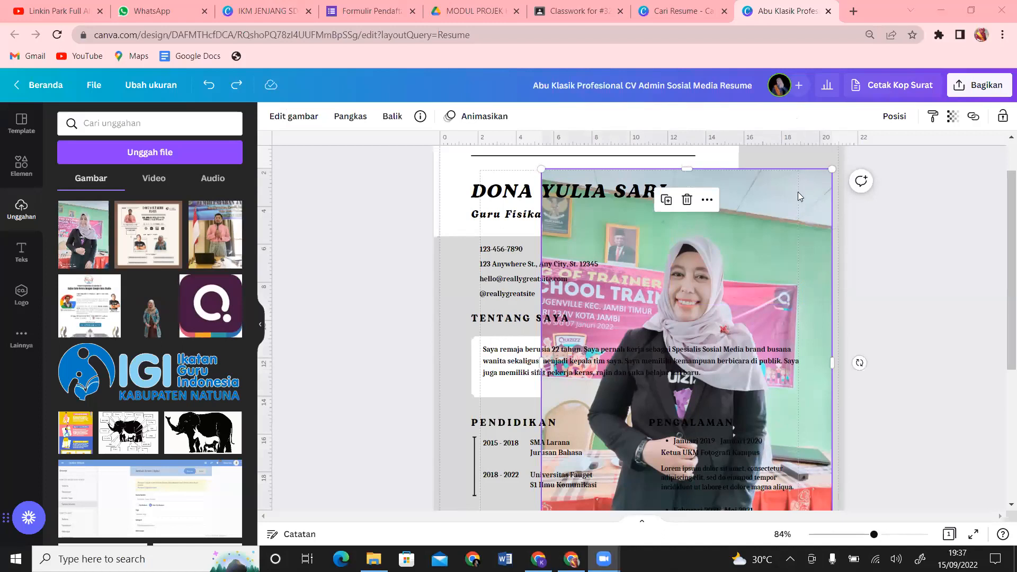
pyautogui.click(902, 292)
pyautogui.click(830, 261)
pyautogui.press('Delete')
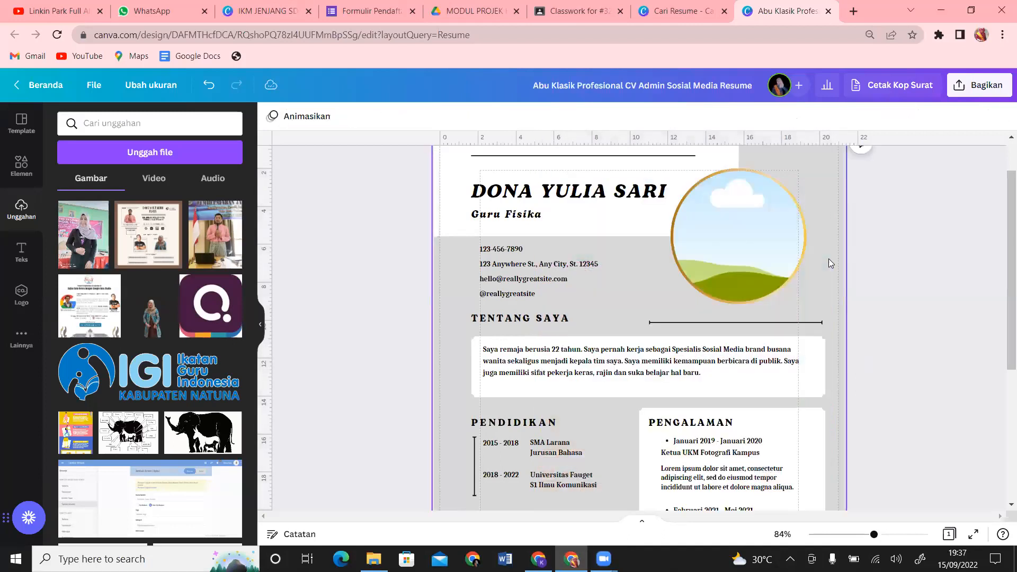
pyautogui.click(155, 153)
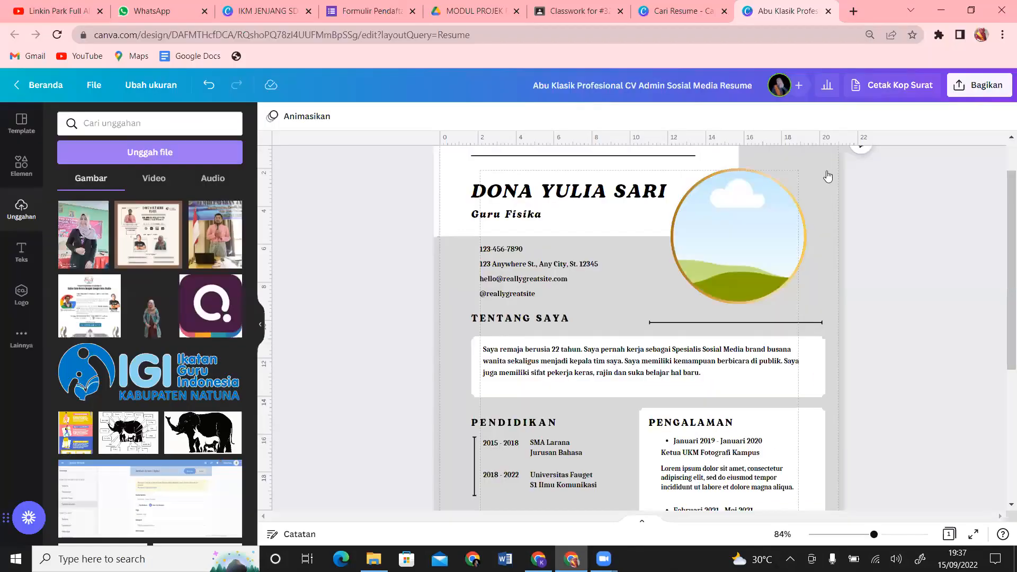
# Step: Close the file picker without uploading and add the uploaded hijab photo to the page
pyautogui.click(1002, 11)
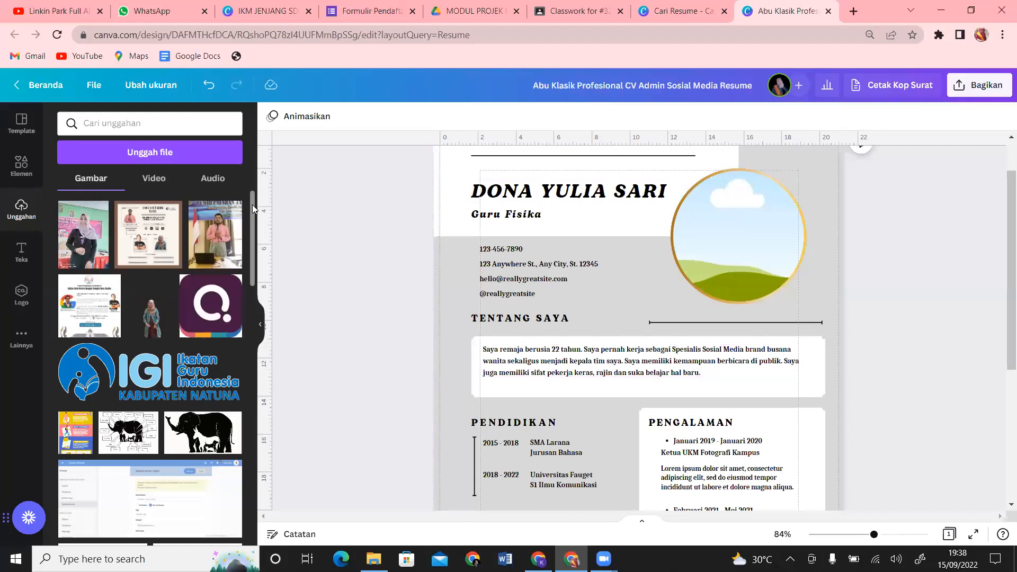
pyautogui.click(83, 245)
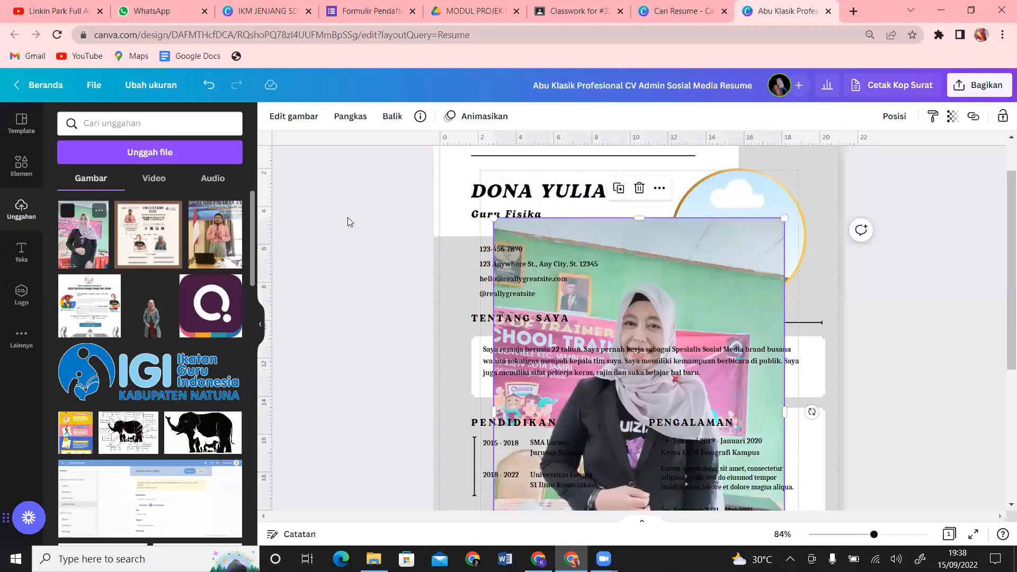
# Step: Drop the hijab photo into the circular profile frame beside the name heading
pyautogui.moveTo(724, 251); pyautogui.dragTo(744, 221)
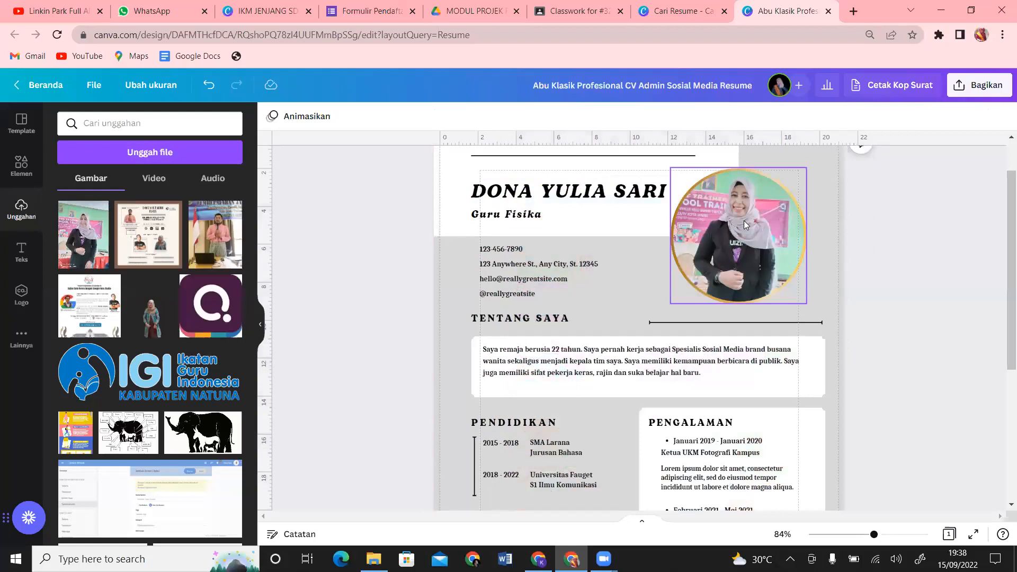
pyautogui.click(327, 4)
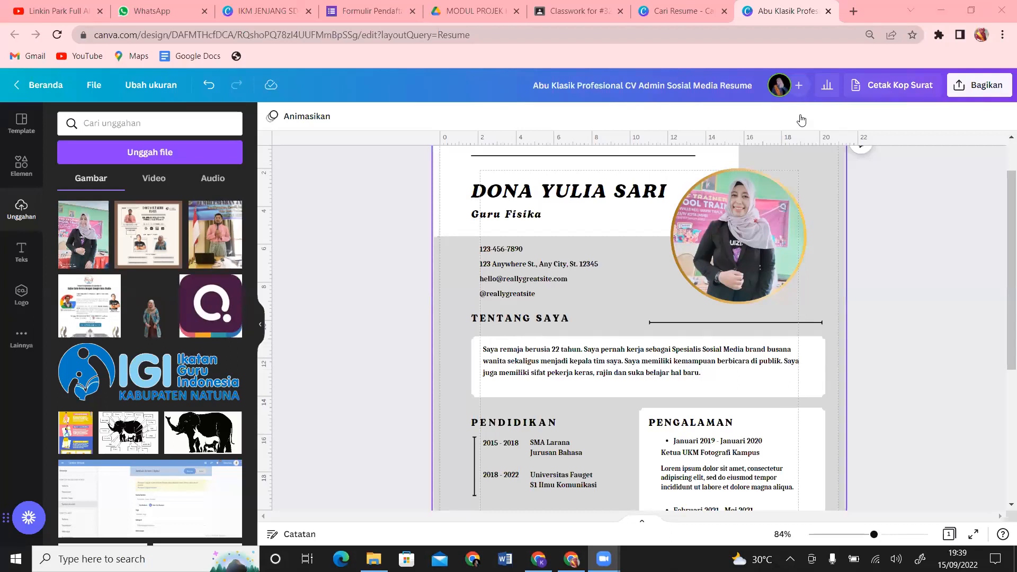
# Step: Crop the framed portrait, enlarging and recentring it so the face and shoulders fill the circle
pyautogui.click(761, 252)
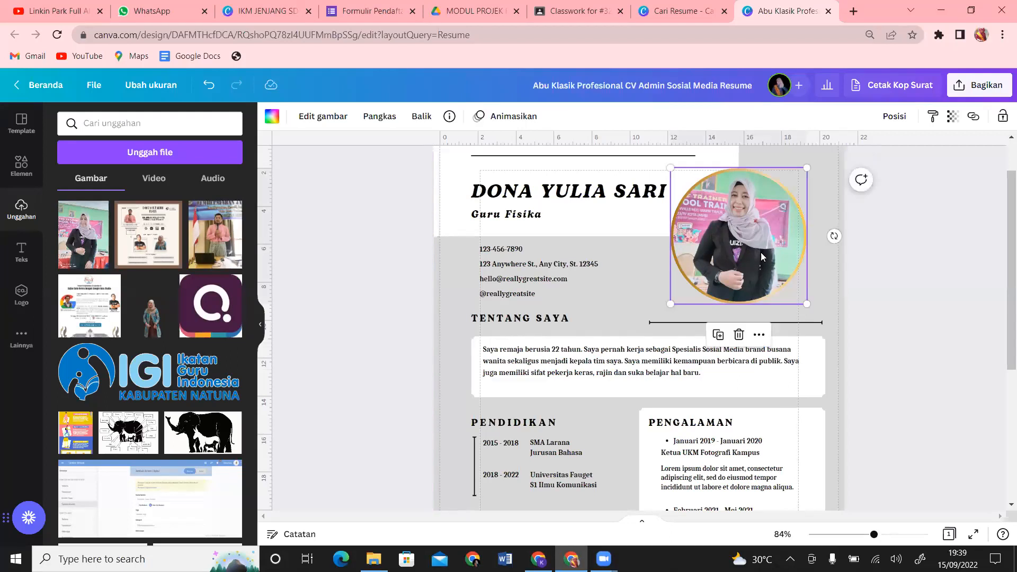
pyautogui.click(822, 281)
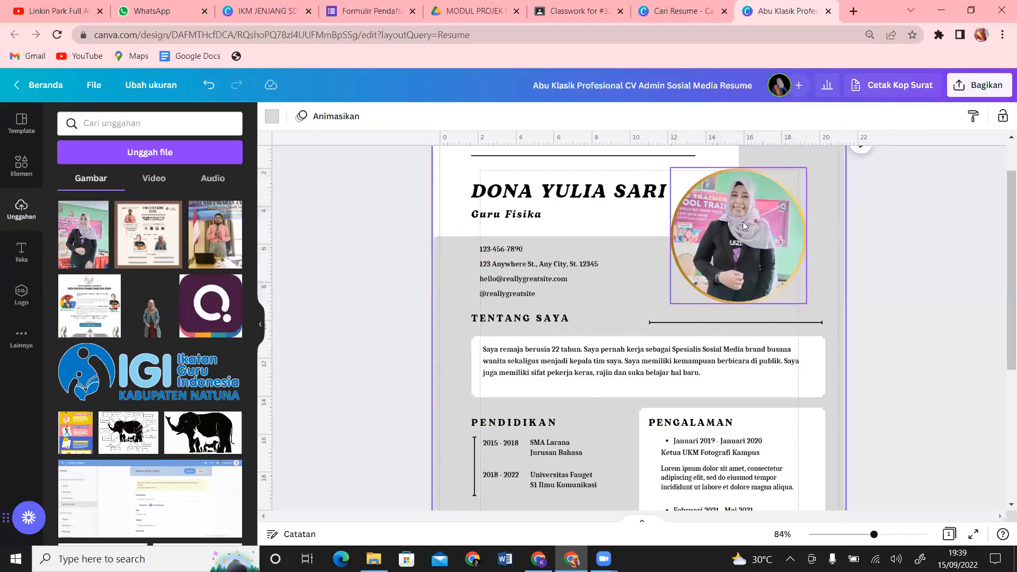
pyautogui.click(741, 250)
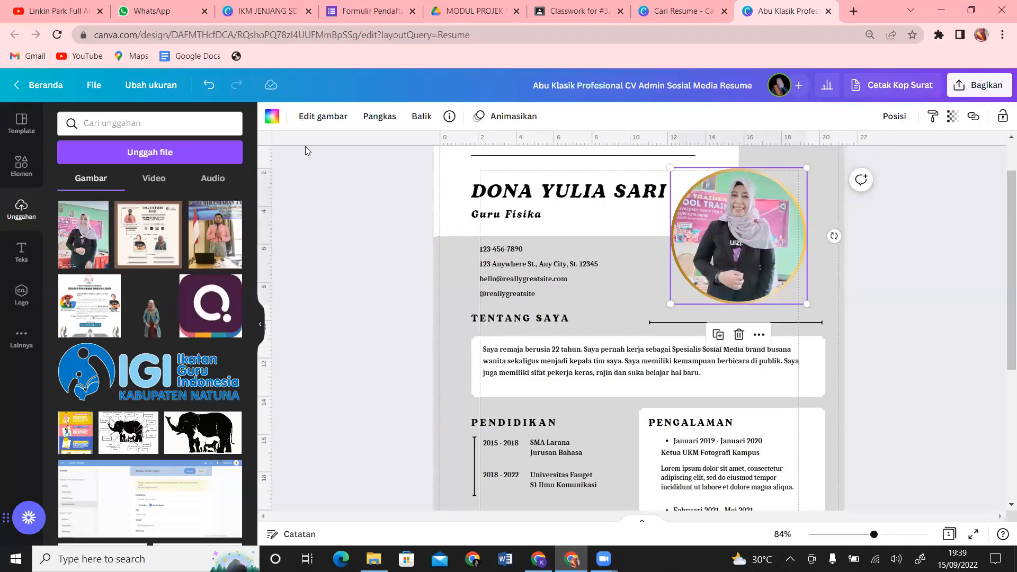
pyautogui.click(378, 117)
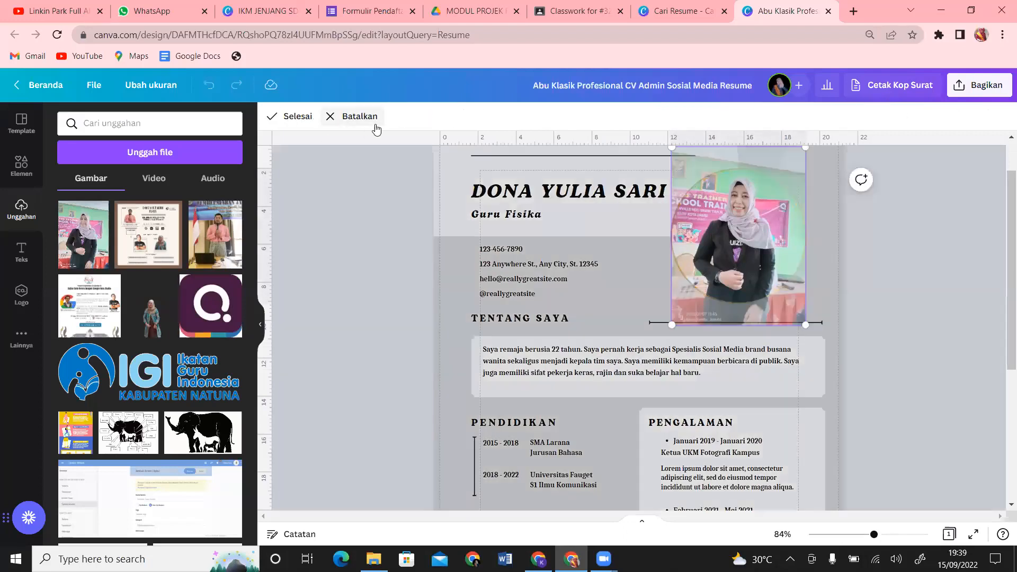
pyautogui.moveTo(806, 325); pyautogui.dragTo(896, 424)
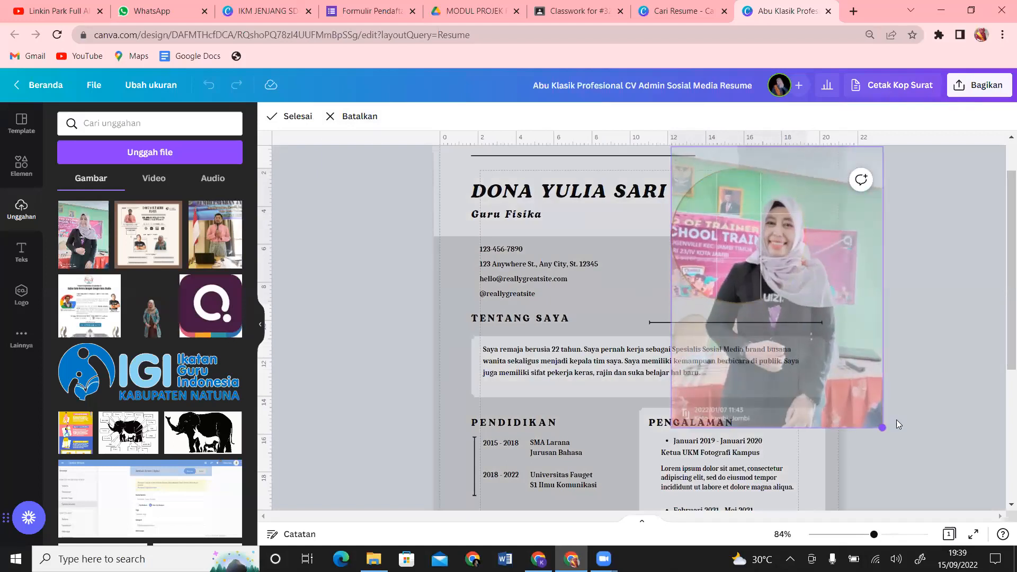
pyautogui.moveTo(836, 357); pyautogui.dragTo(796, 339)
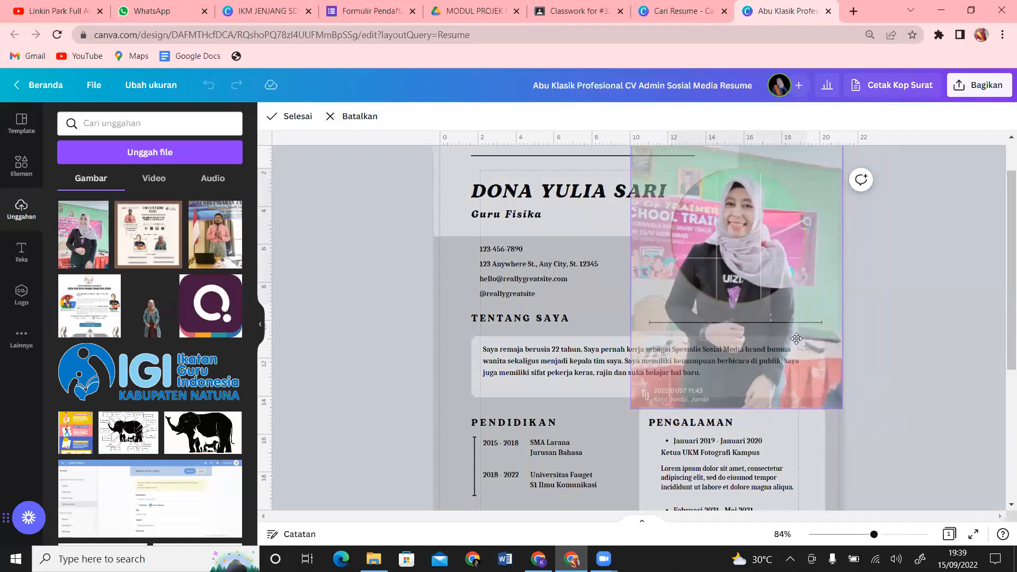
pyautogui.click(917, 281)
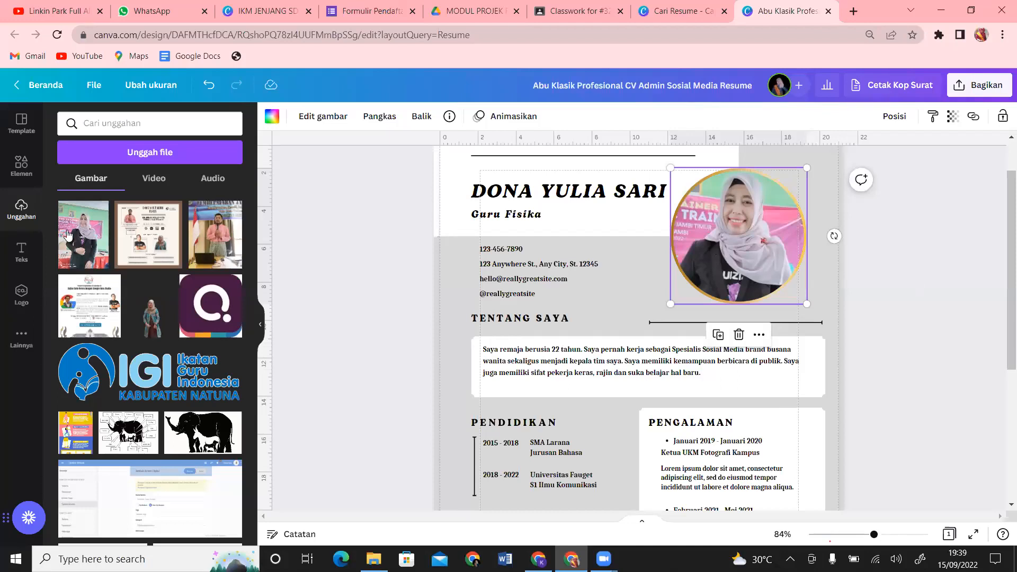
# Step: Add a second copy of the hijab photo and bring up its image effects
pyautogui.click(88, 250)
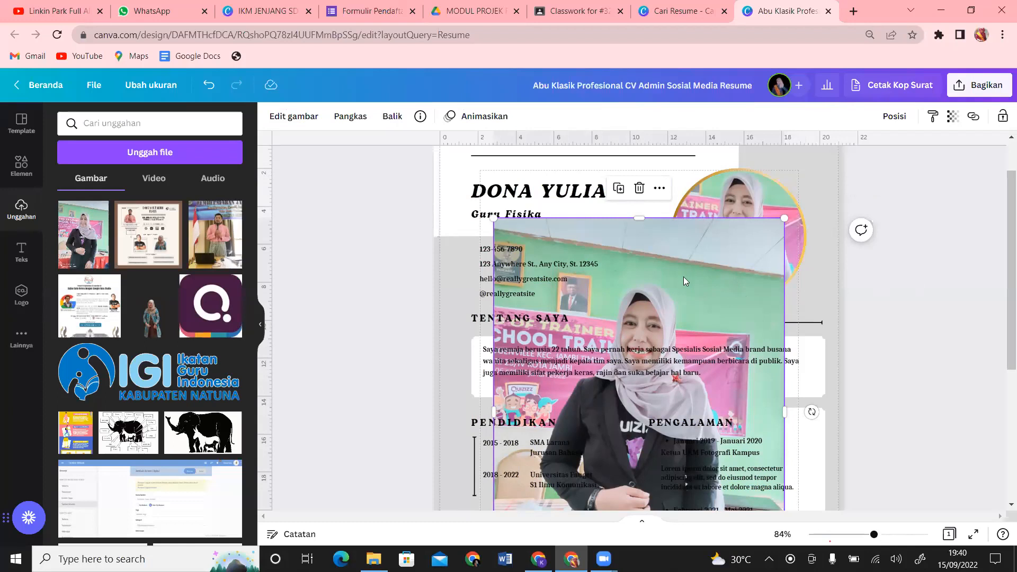
pyautogui.click(303, 119)
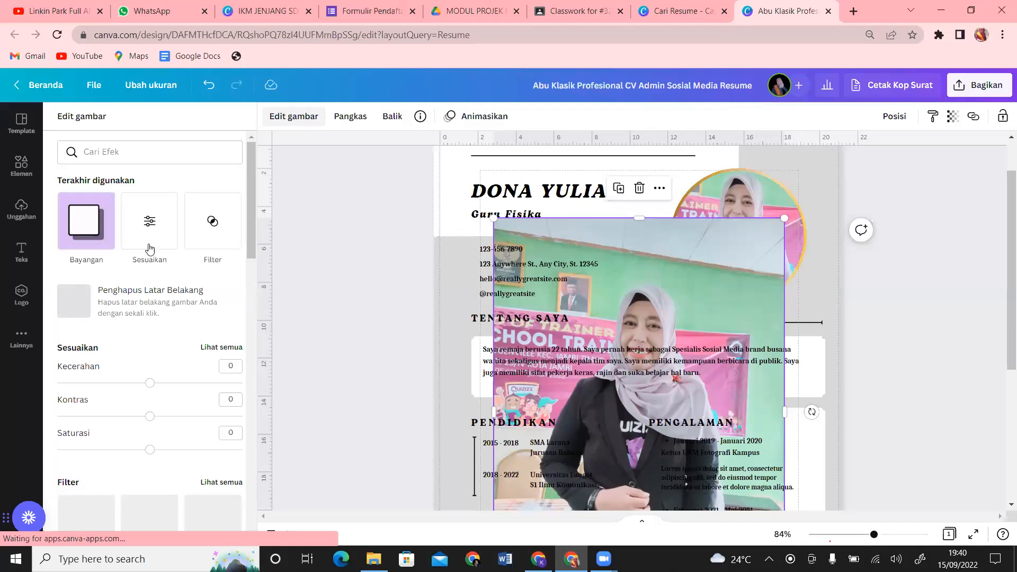
# Step: Remove the second photo's background, then shrink it and move it up beside the name
pyautogui.click(121, 310)
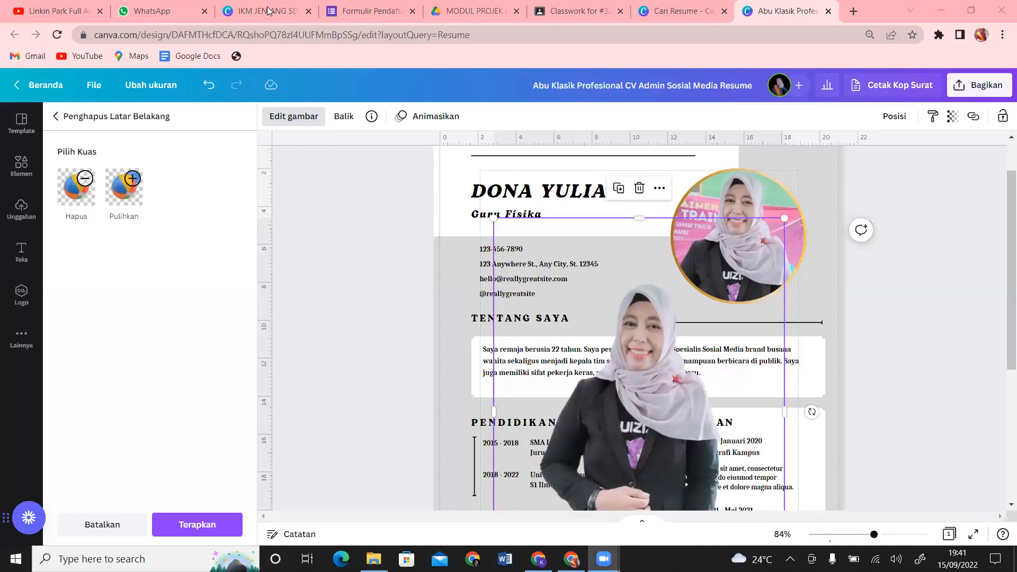
pyautogui.moveTo(1009, 339)
pyautogui.mouseDown()
pyautogui.moveTo(1009, 426)
pyautogui.moveTo(1009, 350)
pyautogui.mouseUp()
pyautogui.click(694, 308)
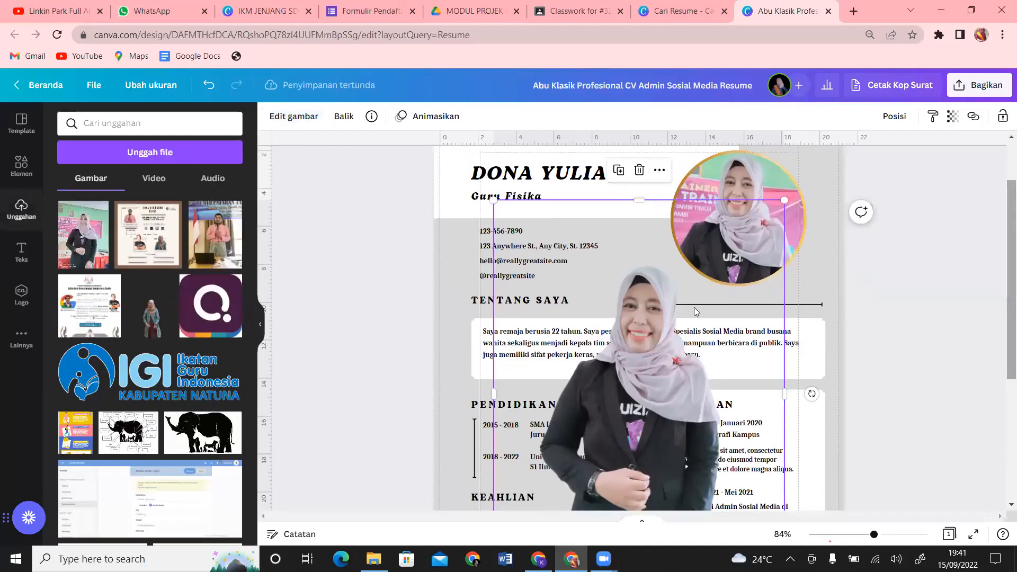
pyautogui.moveTo(786, 195); pyautogui.dragTo(624, 373)
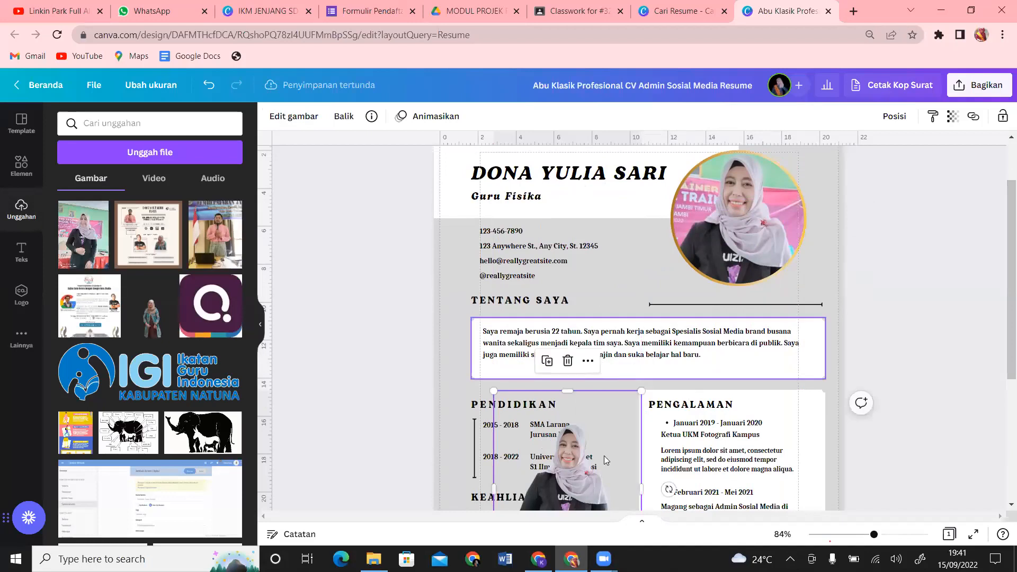
pyautogui.moveTo(590, 485); pyautogui.dragTo(657, 244)
pyautogui.moveTo(602, 304)
pyautogui.mouseDown()
pyautogui.moveTo(620, 286)
pyautogui.moveTo(604, 297)
pyautogui.moveTo(613, 311)
pyautogui.mouseUp()
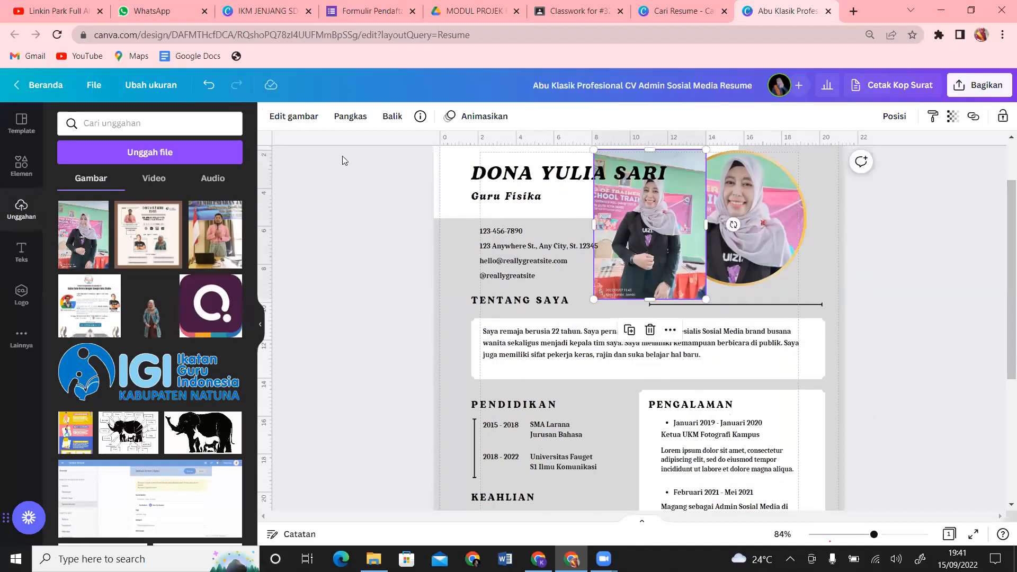
# Step: Remove the cut-out's background, shift the round photo right and down, and place the cut-out against it
pyautogui.click(305, 123)
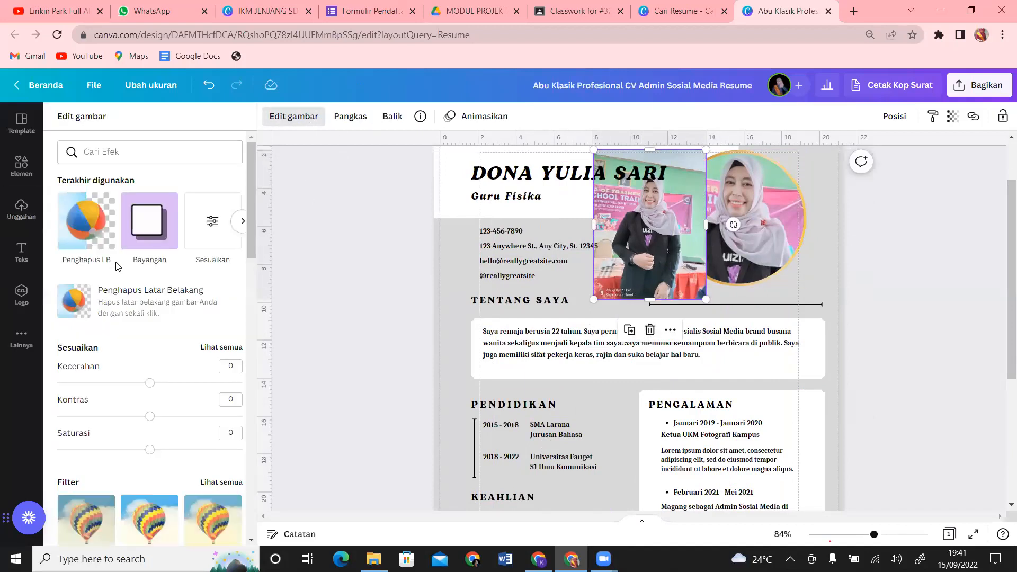
pyautogui.click(146, 312)
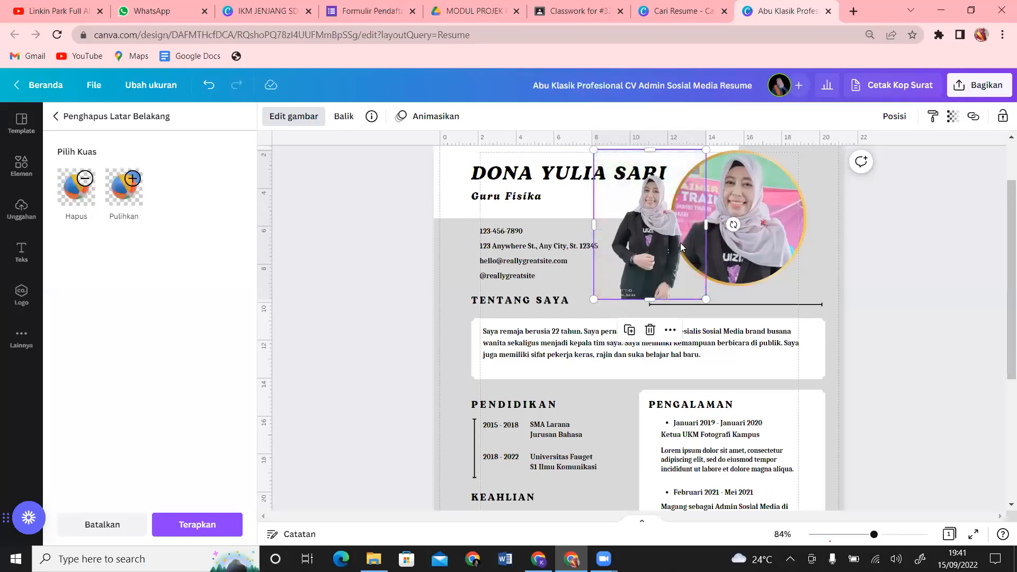
pyautogui.moveTo(764, 221); pyautogui.dragTo(798, 234)
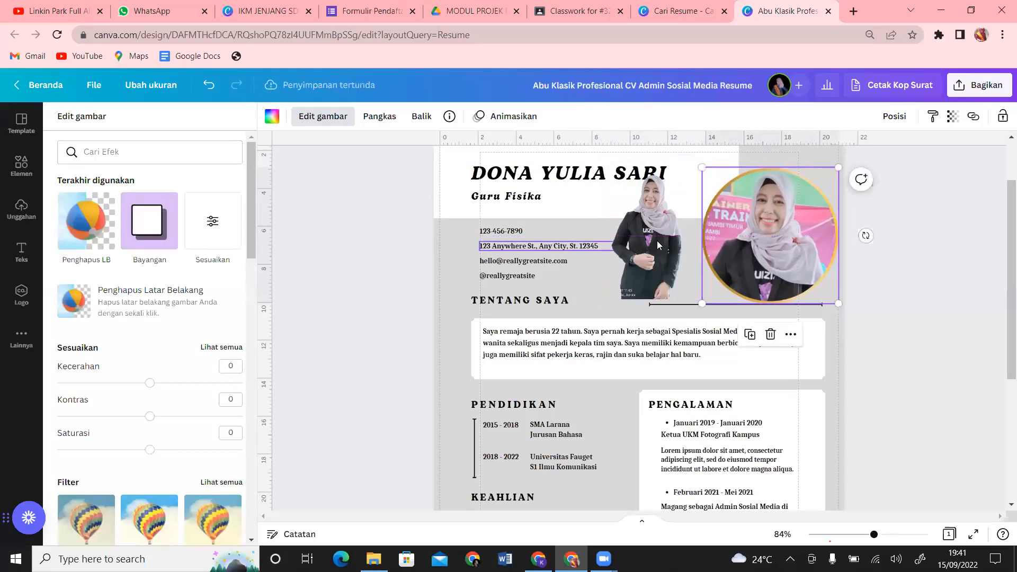
pyautogui.moveTo(646, 241); pyautogui.dragTo(657, 241)
pyautogui.moveTo(658, 245); pyautogui.dragTo(695, 222)
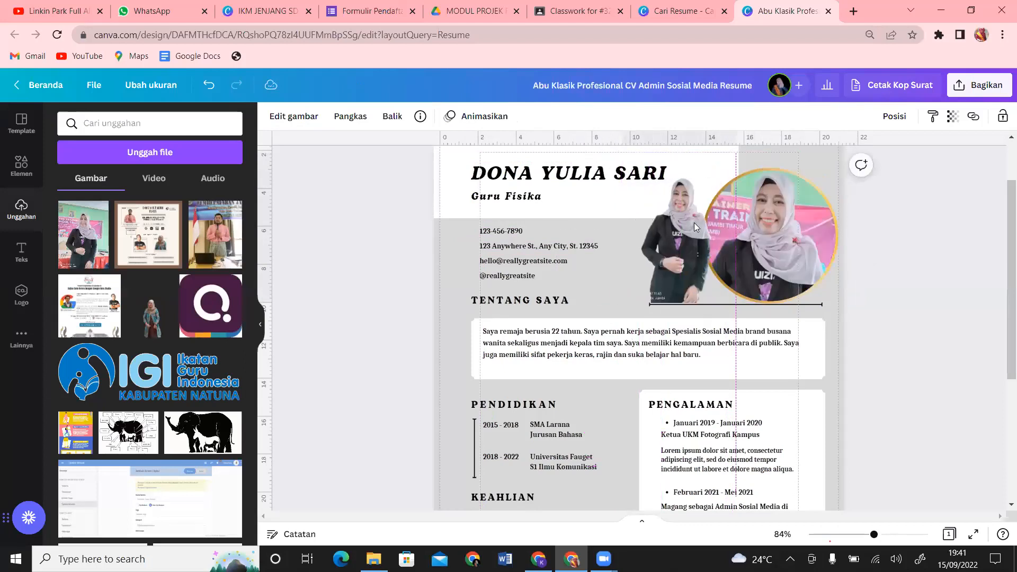
pyautogui.click(694, 222)
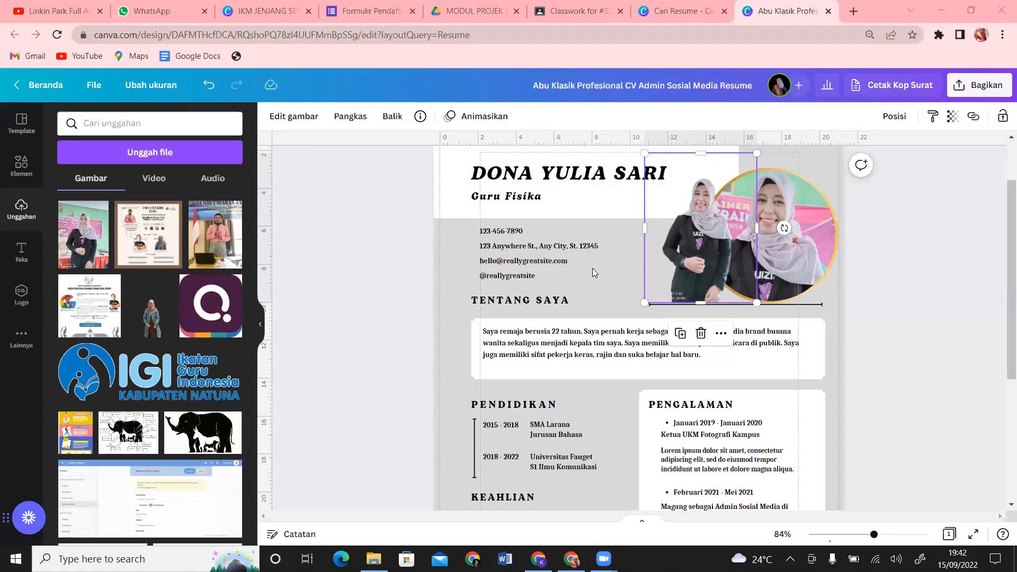
# Step: Add a dark rounded square, shrink it and place it beside the contact lines
pyautogui.click(617, 278)
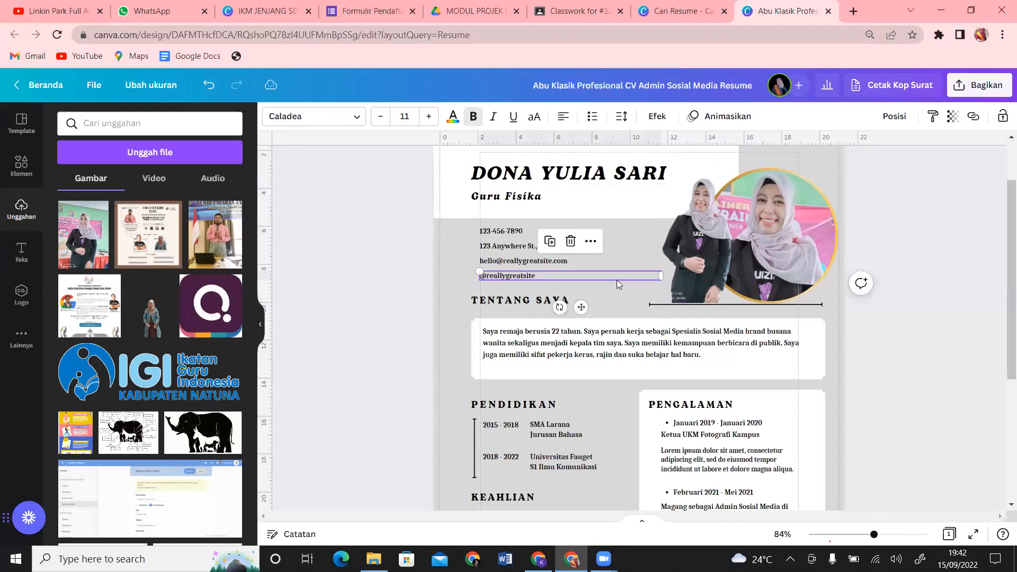
pyautogui.click(832, 331)
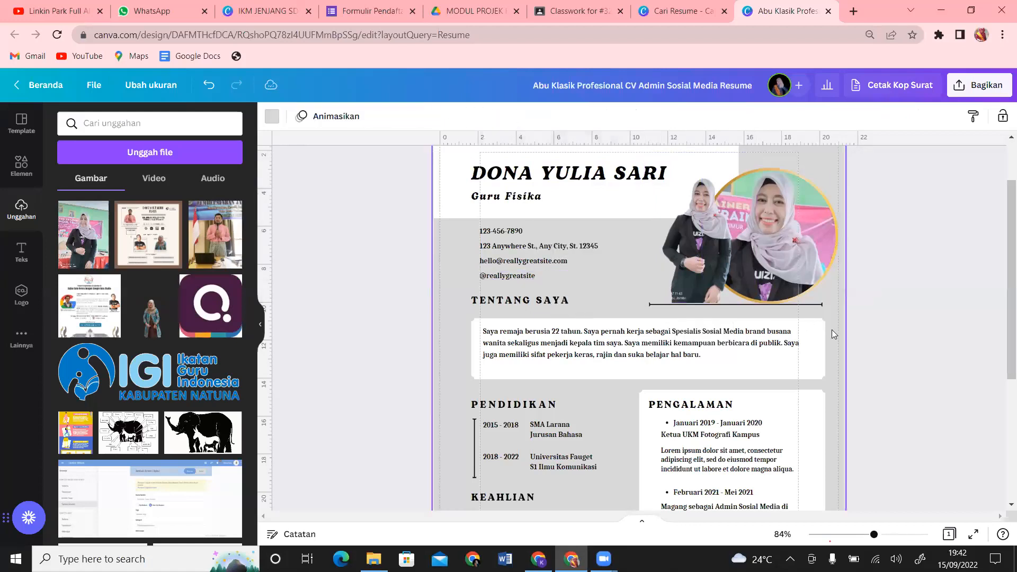
pyautogui.click(18, 170)
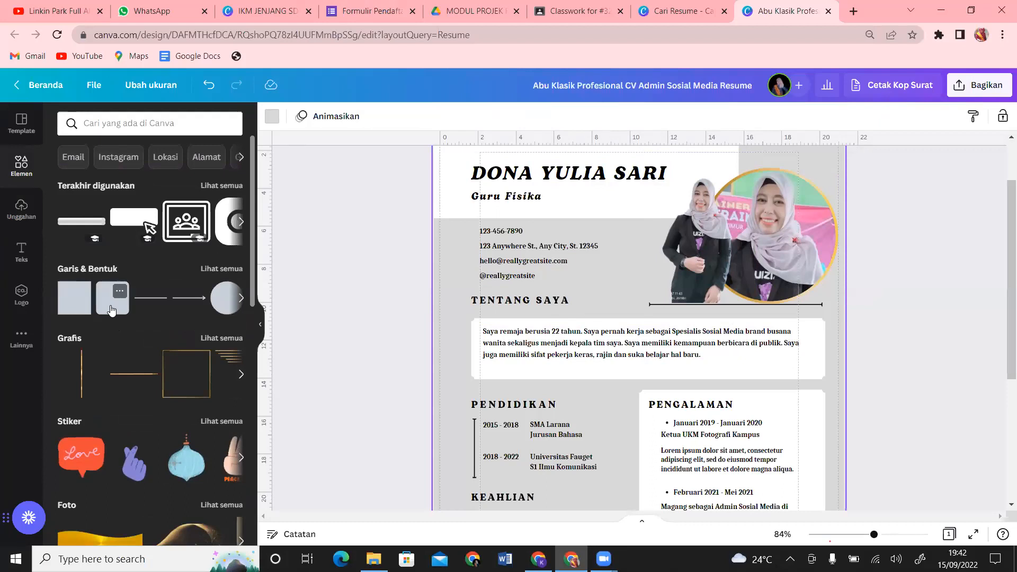
pyautogui.click(112, 308)
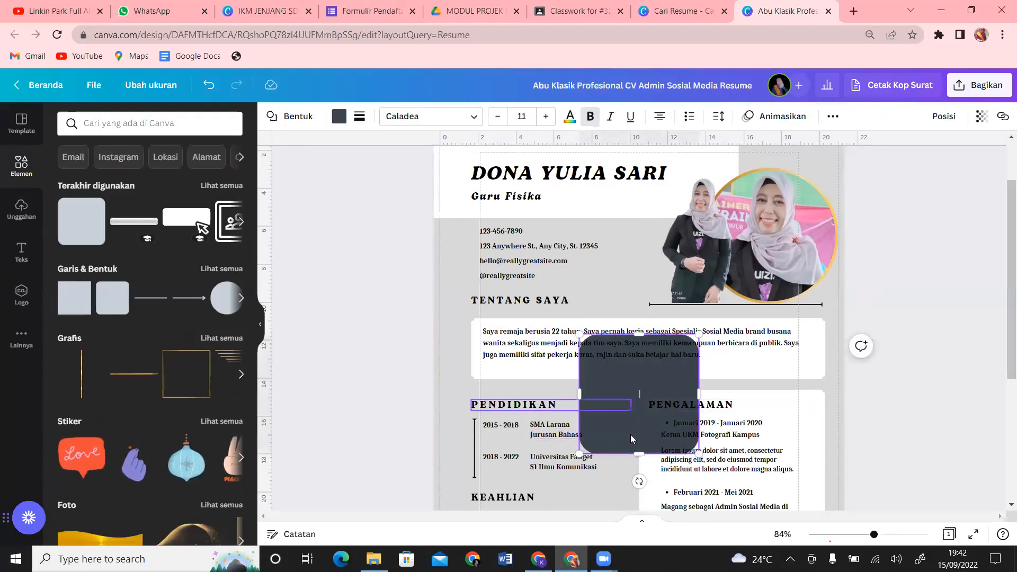
pyautogui.moveTo(644, 443); pyautogui.dragTo(630, 297)
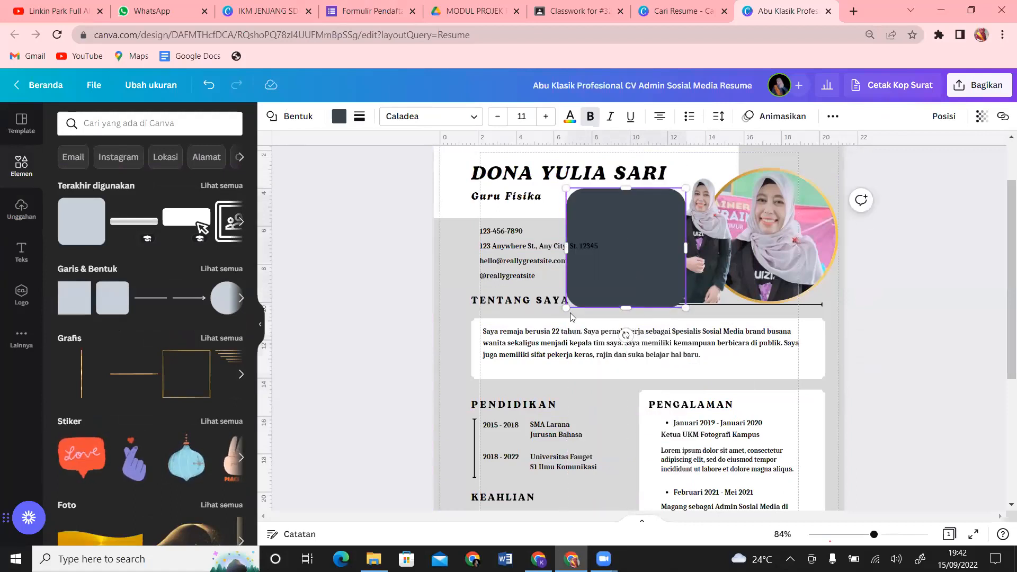
pyautogui.moveTo(569, 306); pyautogui.dragTo(623, 260)
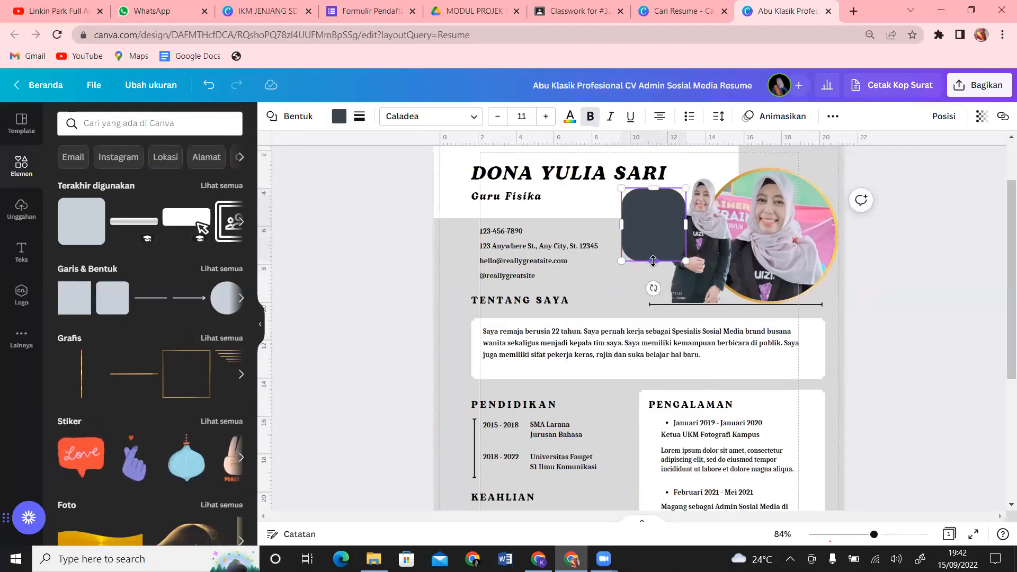
pyautogui.moveTo(622, 261); pyautogui.dragTo(627, 248)
pyautogui.click(658, 230)
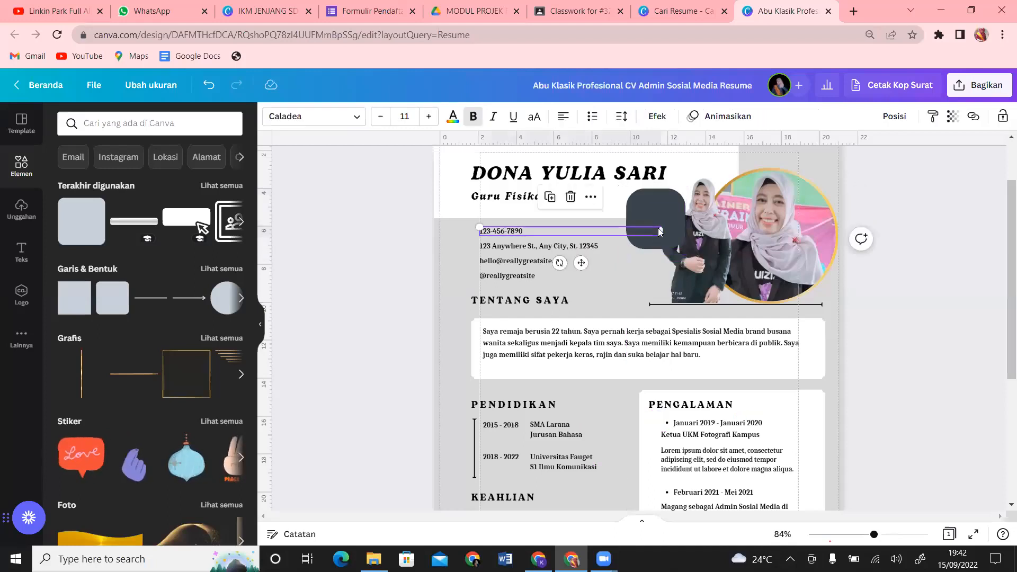
pyautogui.moveTo(668, 195); pyautogui.dragTo(646, 249)
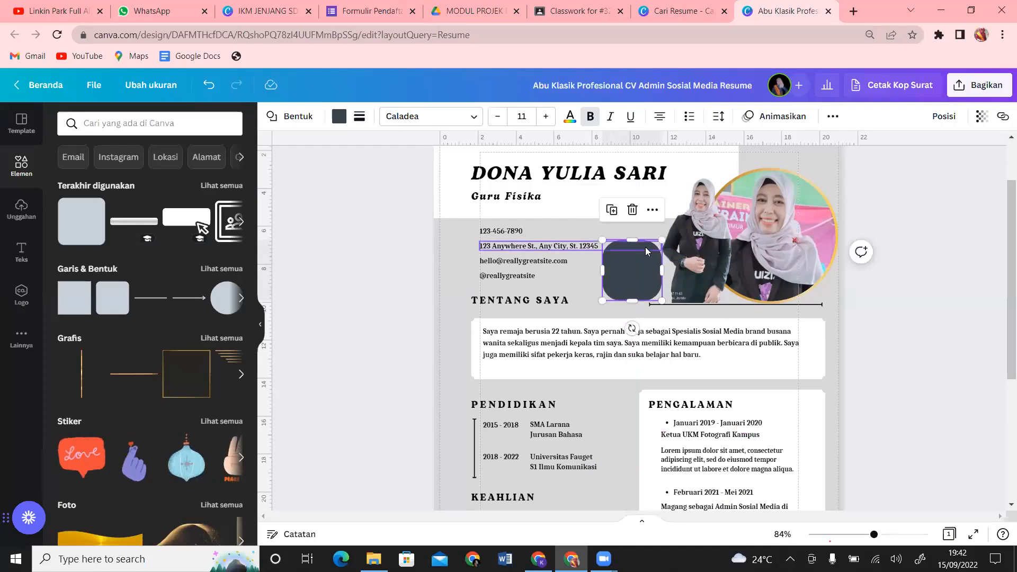
# Step: Crop the standing photo's top, duplicate it, and crop the copy to a small square by the circle
pyautogui.click(707, 241)
pyautogui.moveTo(705, 153); pyautogui.dragTo(705, 168)
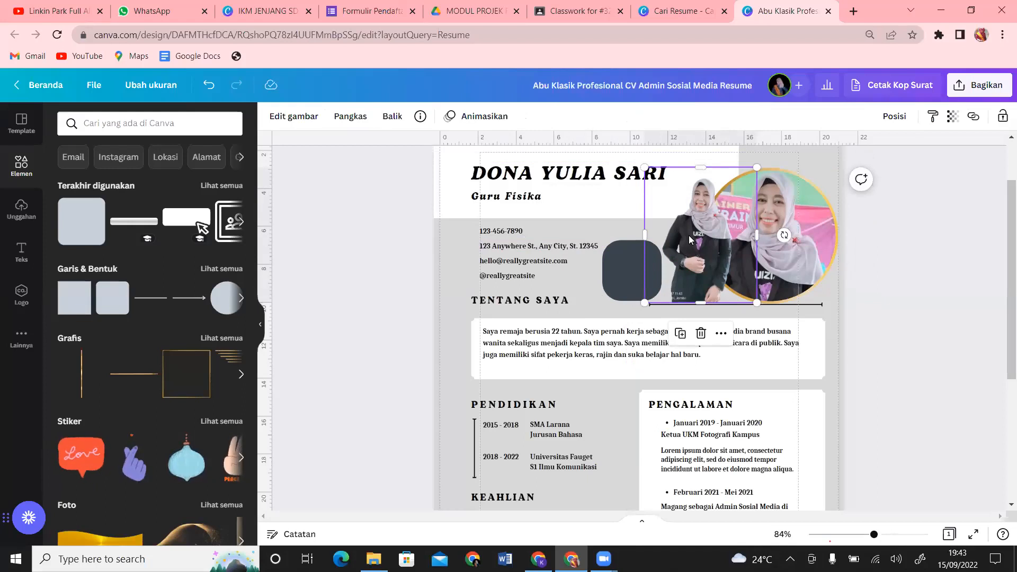
pyautogui.hotkey('ctrl', 'd')
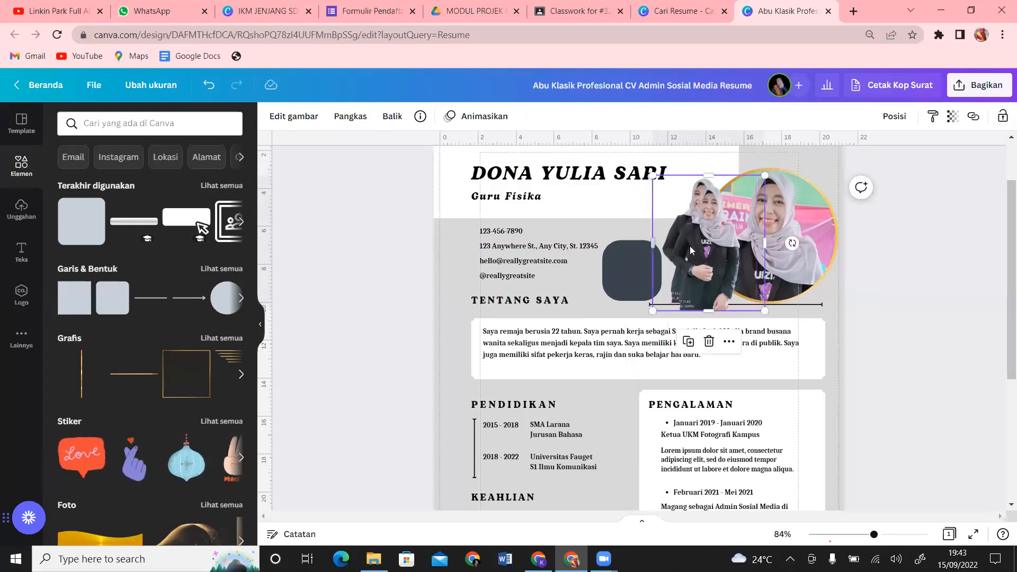
pyautogui.moveTo(709, 251); pyautogui.dragTo(636, 237)
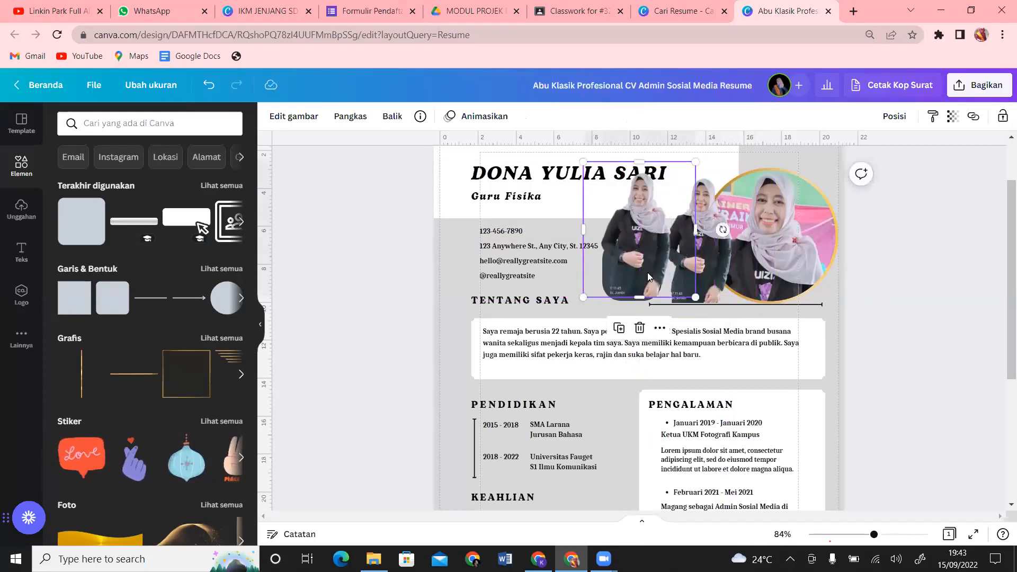
pyautogui.moveTo(641, 295); pyautogui.dragTo(662, 261)
pyautogui.moveTo(581, 259); pyautogui.dragTo(602, 259)
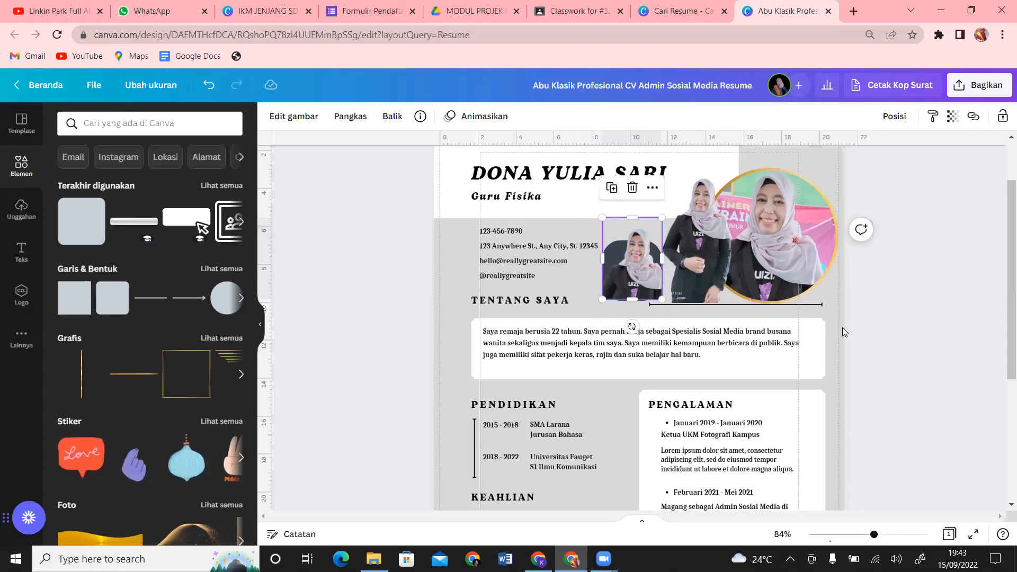
pyautogui.click(842, 344)
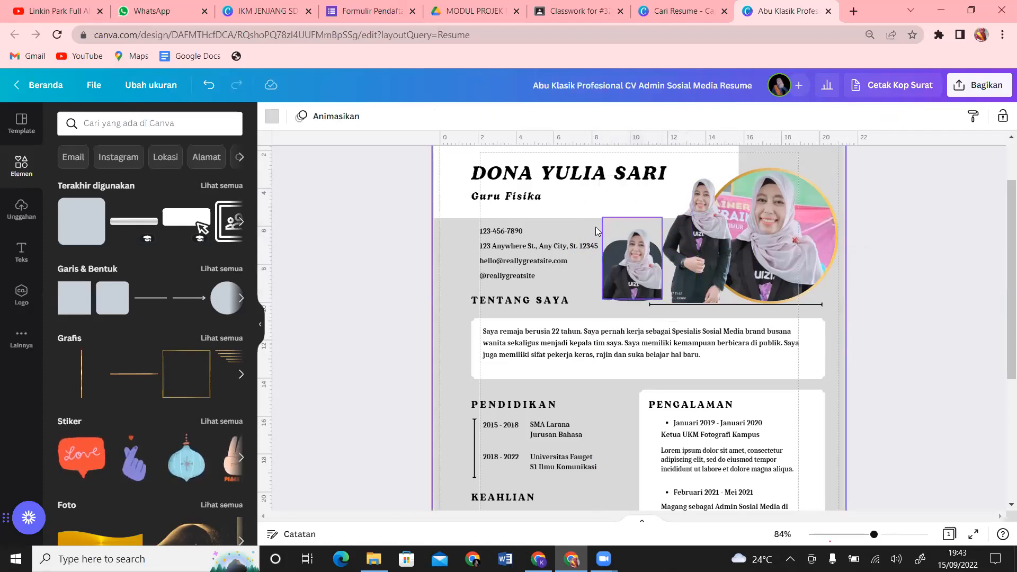
# Step: Nudge the small photo up-left and delete the empty dark rounded frame
pyautogui.click(631, 274)
pyautogui.moveTo(632, 274); pyautogui.dragTo(583, 259)
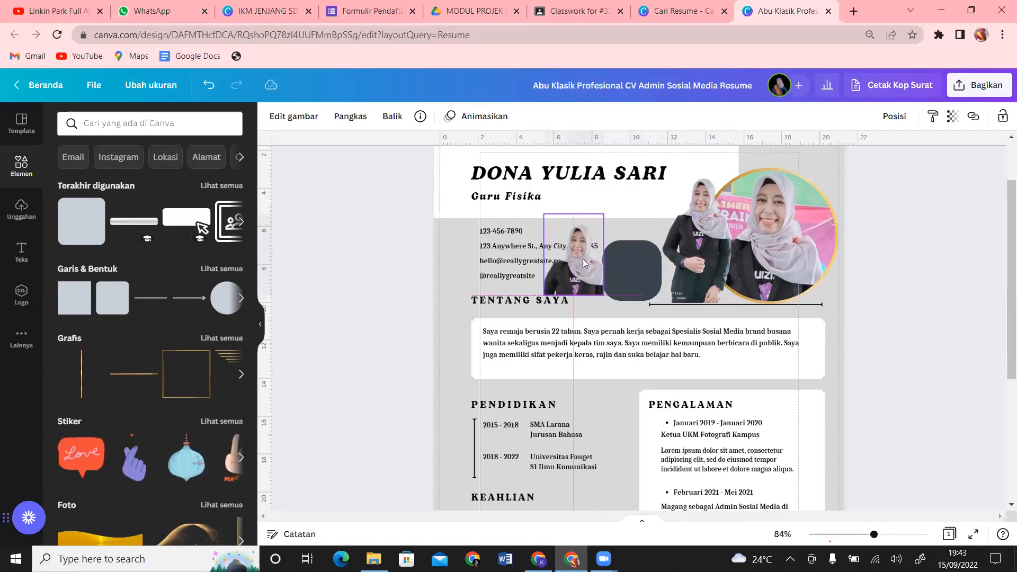
pyautogui.click(651, 288)
pyautogui.press('Delete')
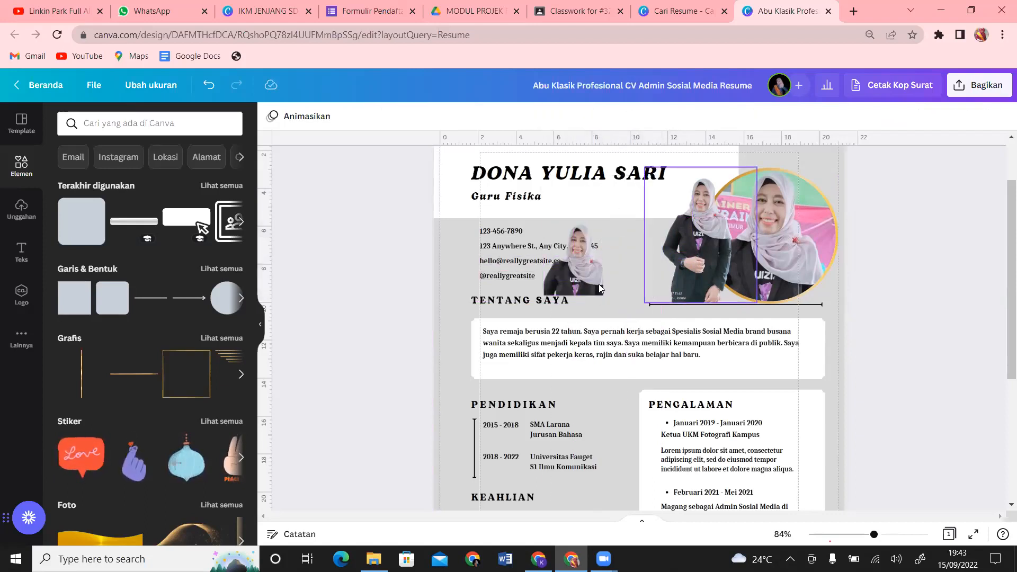
# Step: Add a dark square from Elemen, shrink it behind the small photo, and widen the photo slightly
pyautogui.click(78, 309)
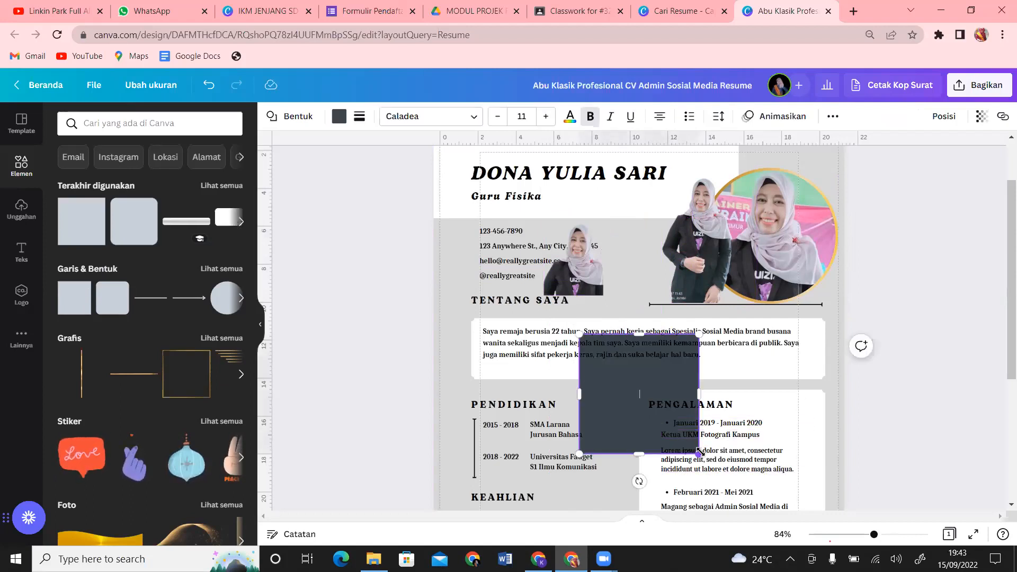
pyautogui.moveTo(699, 454); pyautogui.dragTo(626, 278)
pyautogui.click(578, 281)
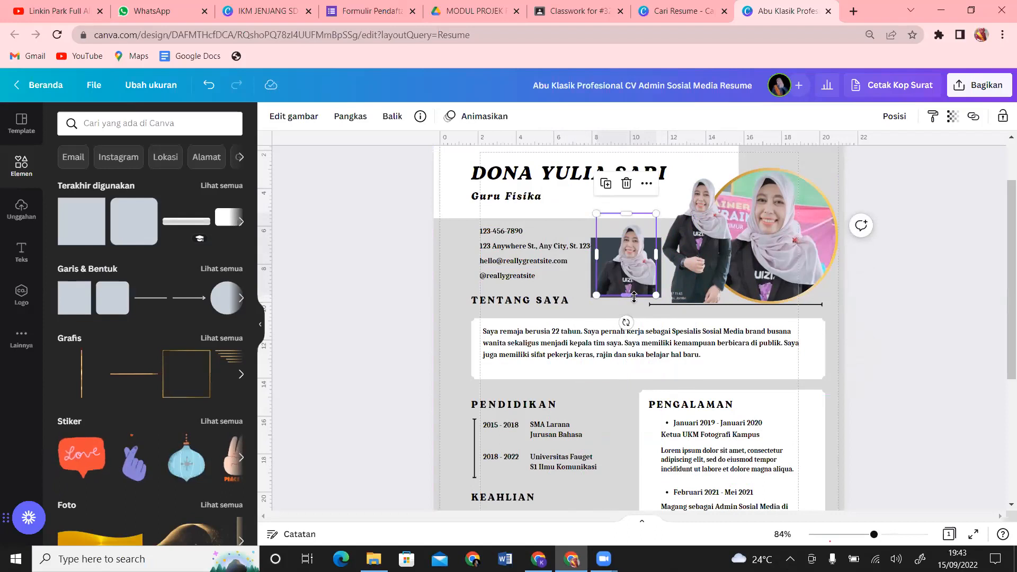
pyautogui.moveTo(662, 254); pyautogui.dragTo(630, 272)
pyautogui.click(924, 298)
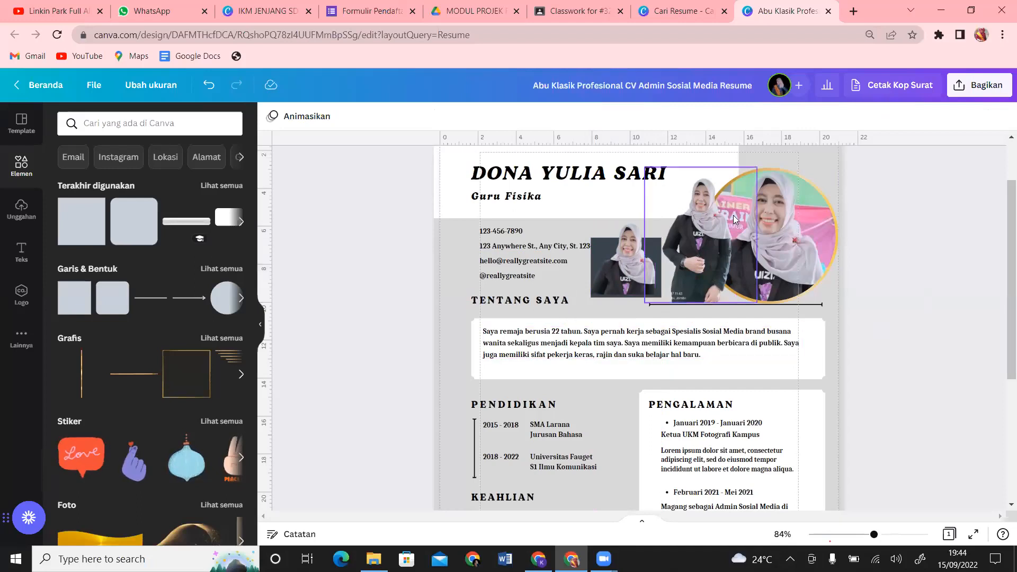
# Step: Colour the backing square coral red and nudge the small cut-out onto it
pyautogui.click(659, 245)
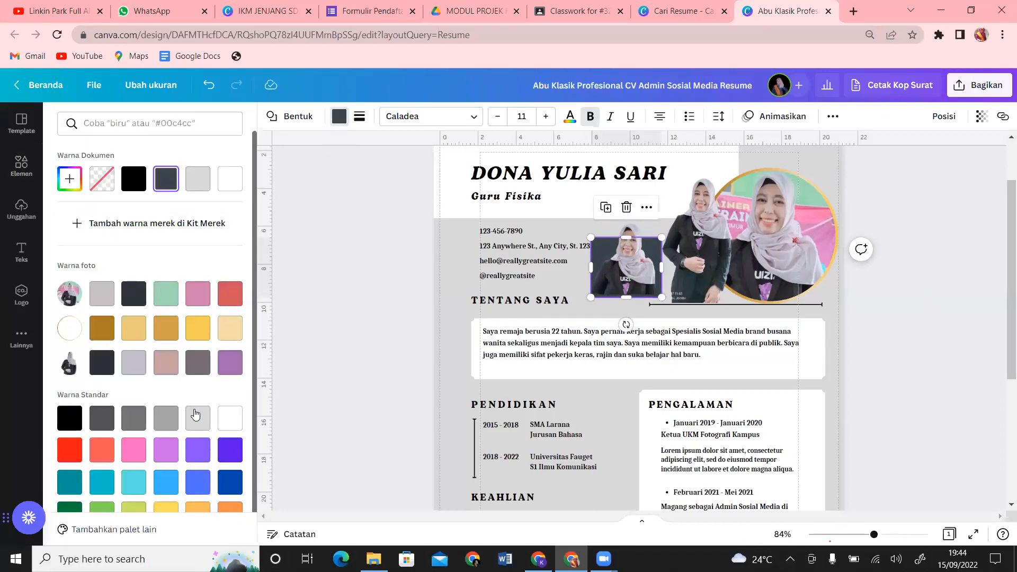
pyautogui.click(231, 297)
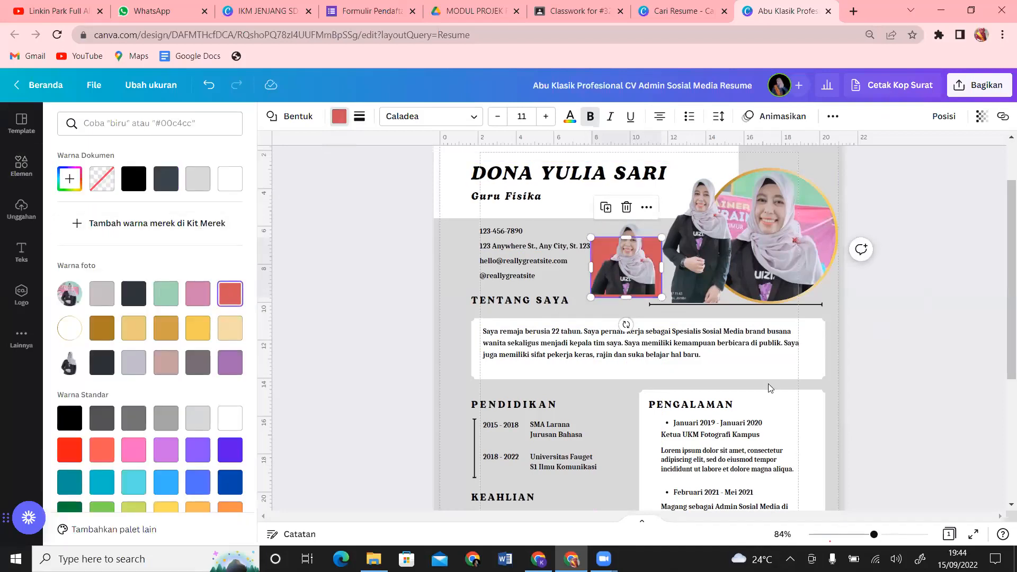
pyautogui.click(639, 262)
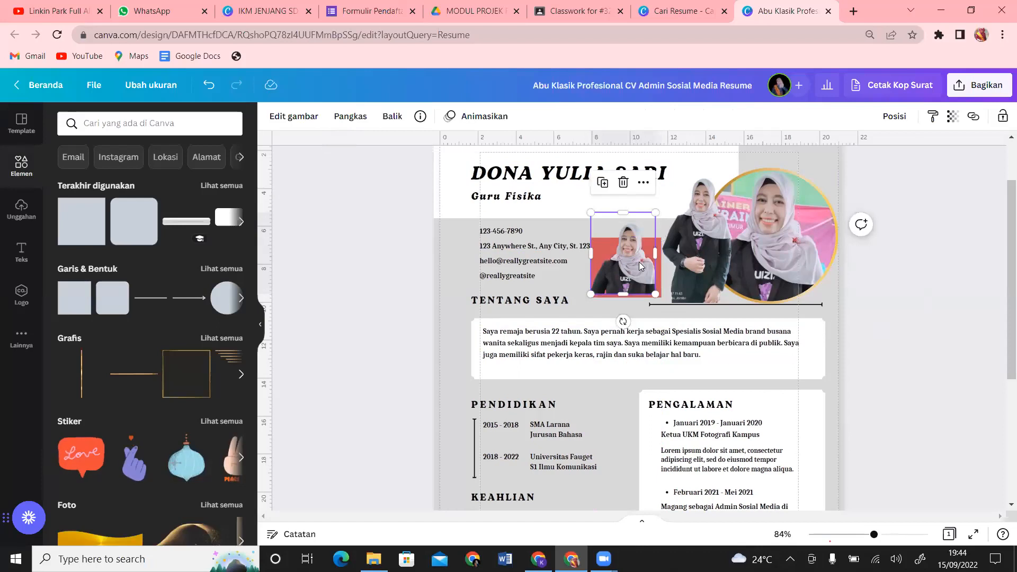
pyautogui.moveTo(639, 262); pyautogui.dragTo(639, 263)
pyautogui.press('Up')
pyautogui.press('Up')
pyautogui.press('Up')
pyautogui.press('Up')
pyautogui.press('Up')
pyautogui.press('Up')
pyautogui.press('Up')
pyautogui.press('Up')
pyautogui.press('Up')
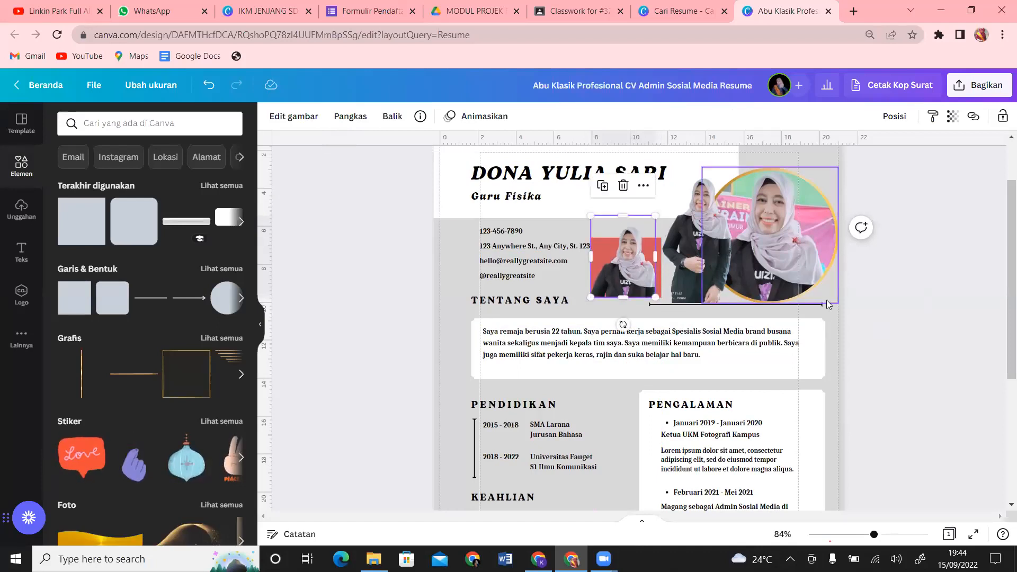
# Step: Shrink the circular portrait frame, then crop the standing photo's bottom and move it into line
pyautogui.moveTo(708, 274); pyautogui.dragTo(699, 269)
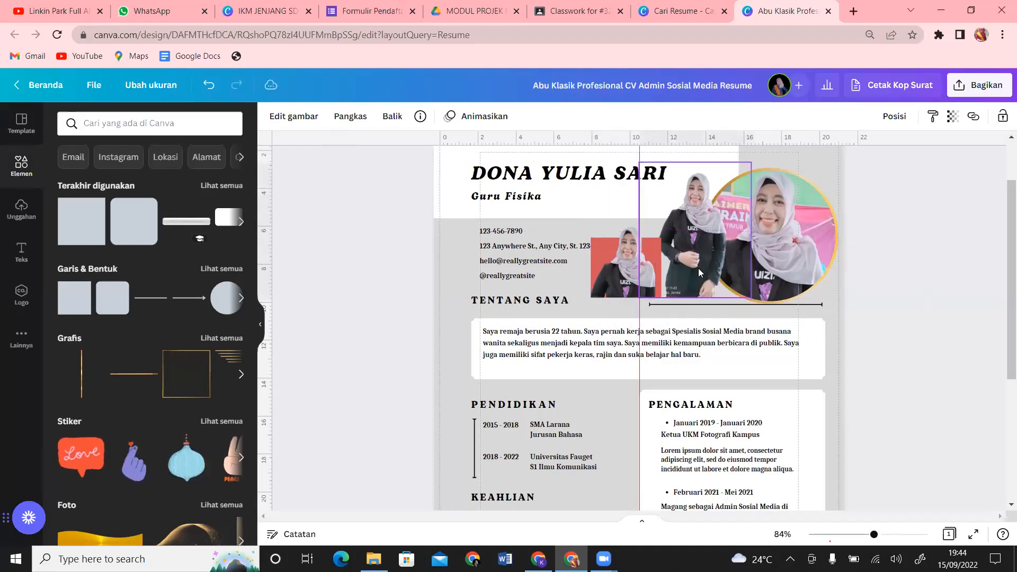
pyautogui.click(811, 225)
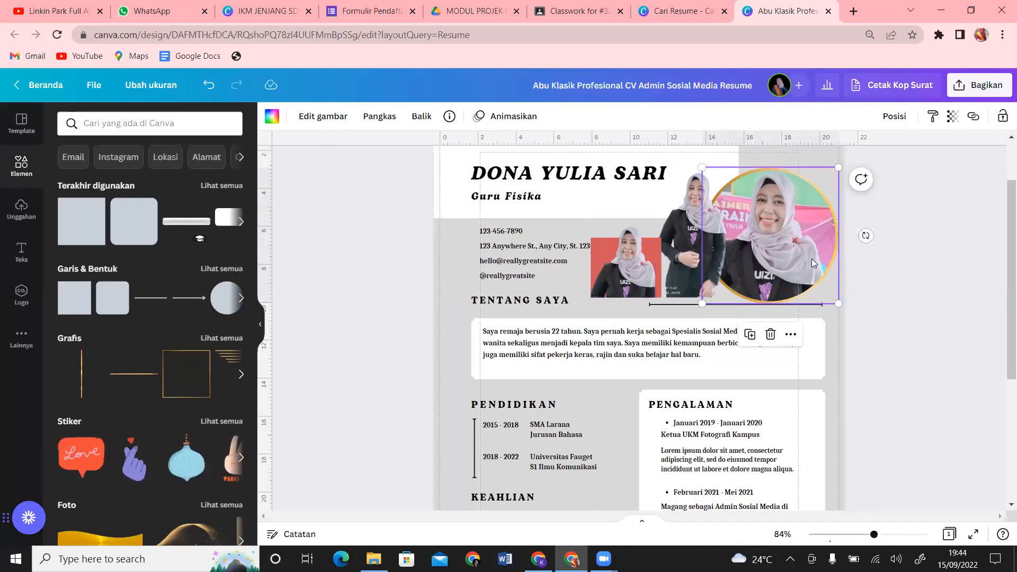
pyautogui.moveTo(703, 168); pyautogui.dragTo(737, 189)
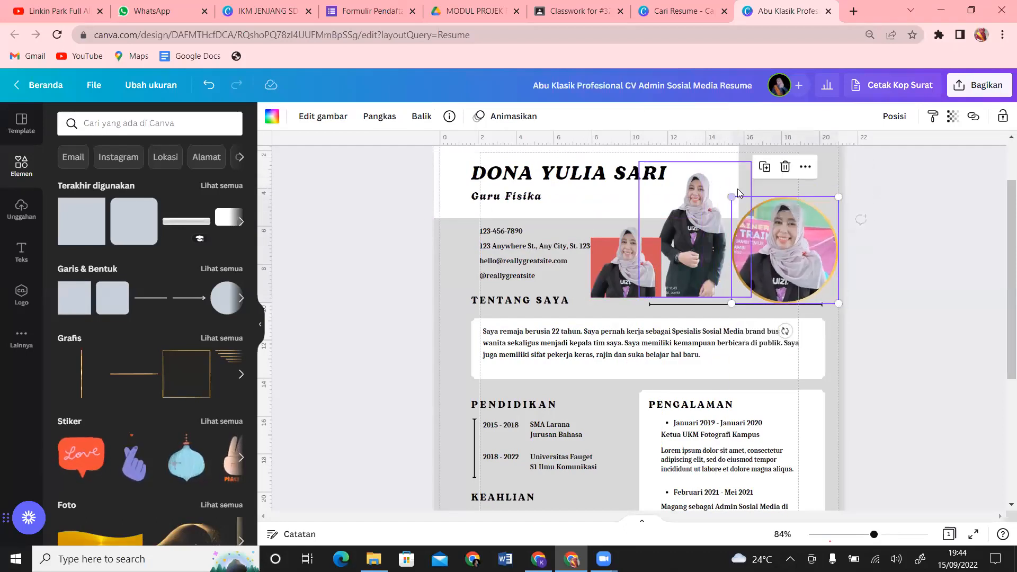
pyautogui.moveTo(702, 222); pyautogui.dragTo(726, 226)
pyautogui.moveTo(730, 300); pyautogui.dragTo(732, 286)
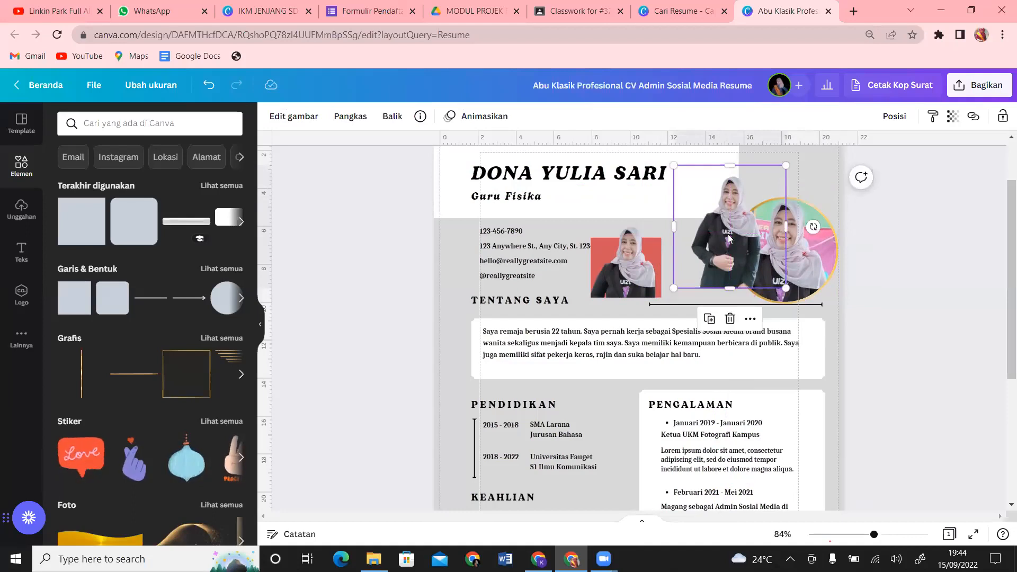
pyautogui.moveTo(729, 235); pyautogui.dragTo(730, 248)
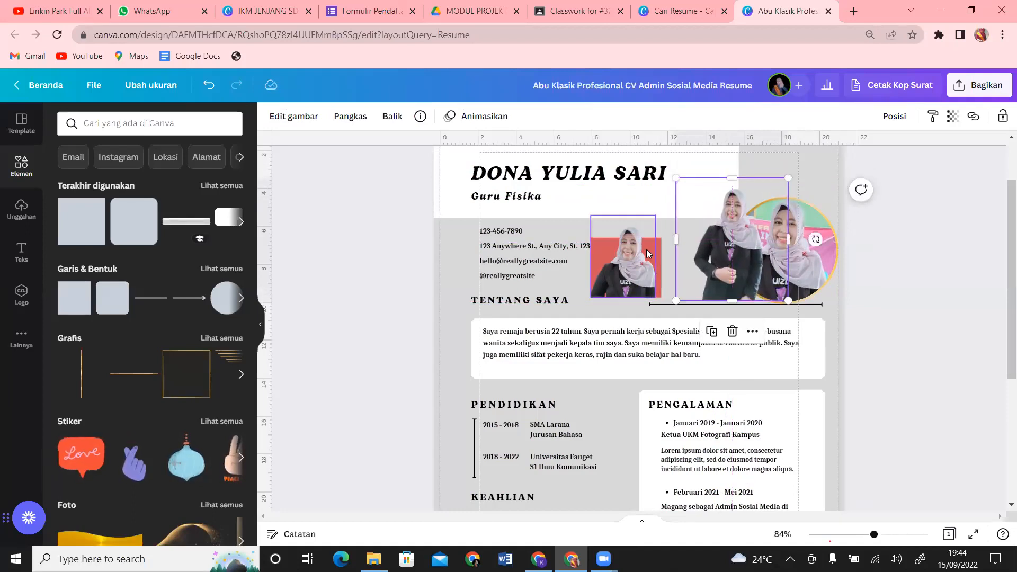
# Step: Line up the small photo and its red block beside the other two photos
pyautogui.moveTo(646, 249); pyautogui.dragTo(683, 251)
pyautogui.moveTo(604, 271); pyautogui.dragTo(642, 273)
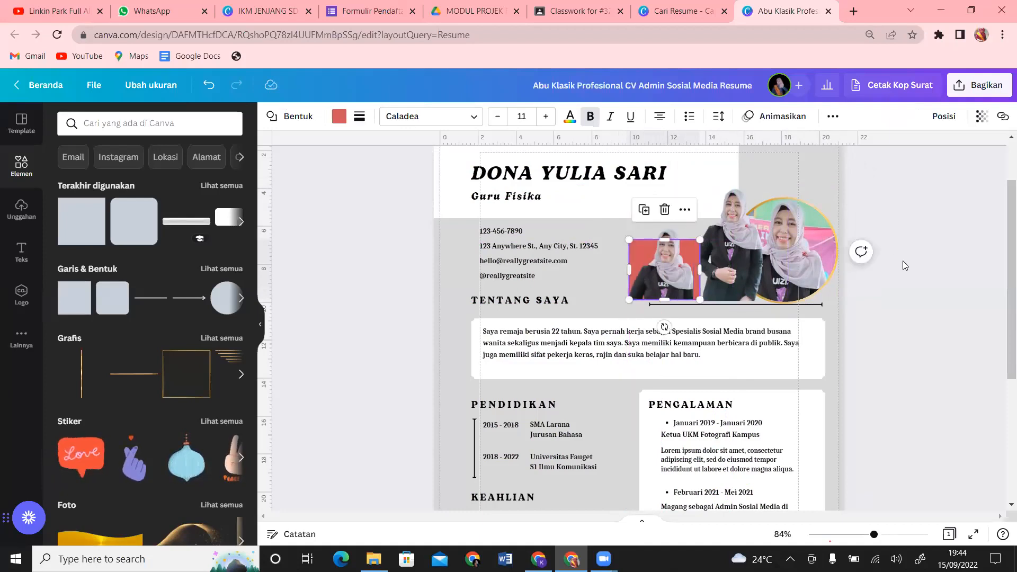
pyautogui.click(921, 288)
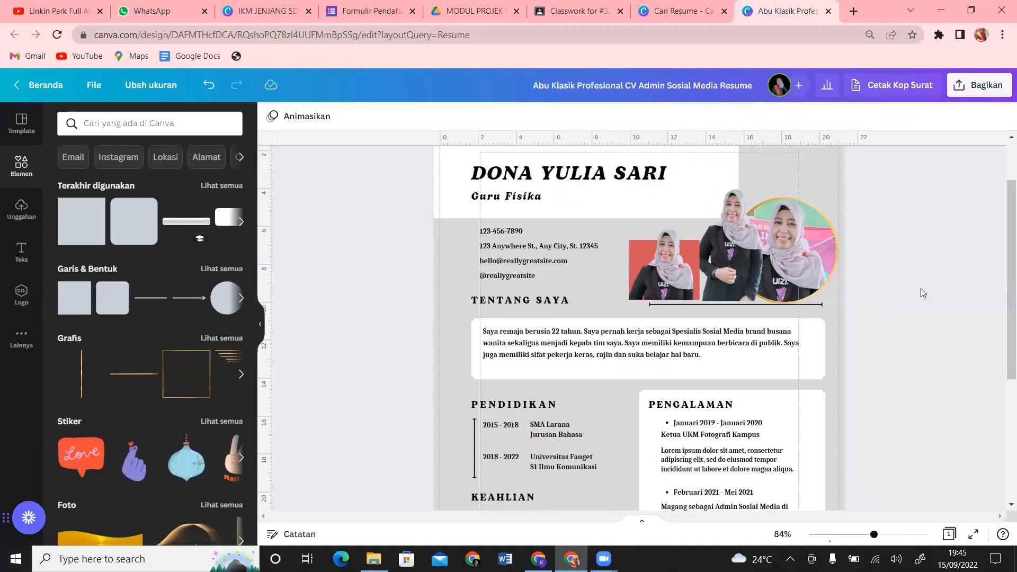
# Step: Replace the placeholder phone number with the owner's own phone number
pyautogui.click(521, 236)
pyautogui.click(523, 251)
pyautogui.click(530, 228)
pyautogui.keyDown('shift'); pyautogui.click(544, 249); pyautogui.keyUp('shift')
pyautogui.click(544, 250)
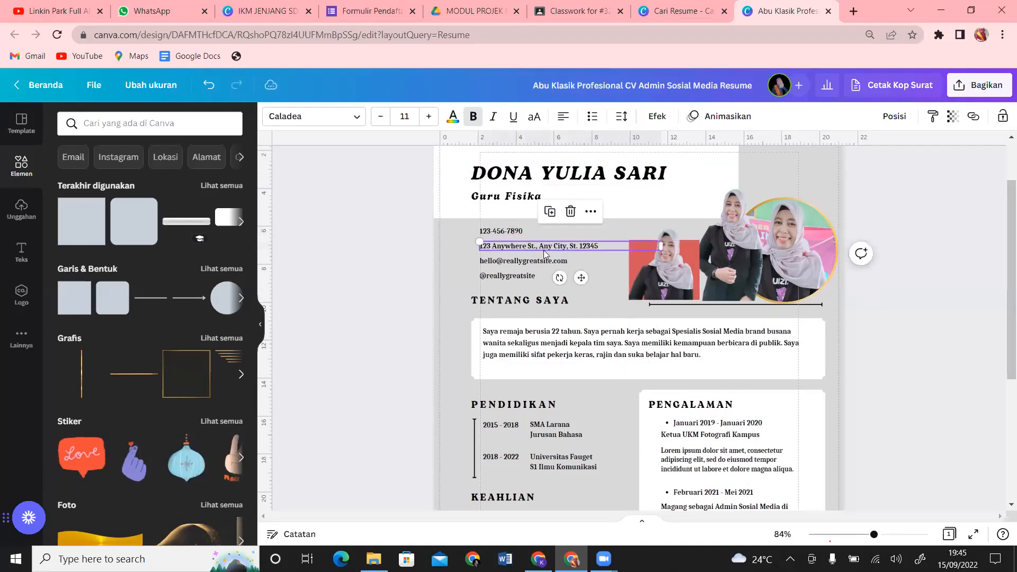
pyautogui.click(538, 263)
pyautogui.keyDown('shift'); pyautogui.click(524, 278); pyautogui.keyUp('shift')
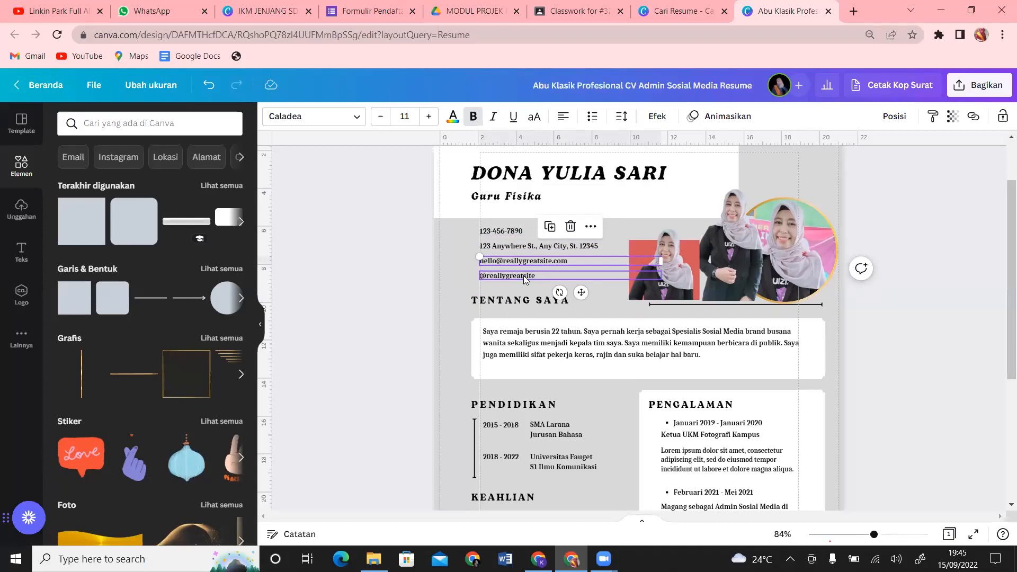
pyautogui.keyDown('shift'); pyautogui.click(526, 277); pyautogui.keyUp('shift')
pyautogui.keyDown('shift'); pyautogui.click(504, 232); pyautogui.keyUp('shift')
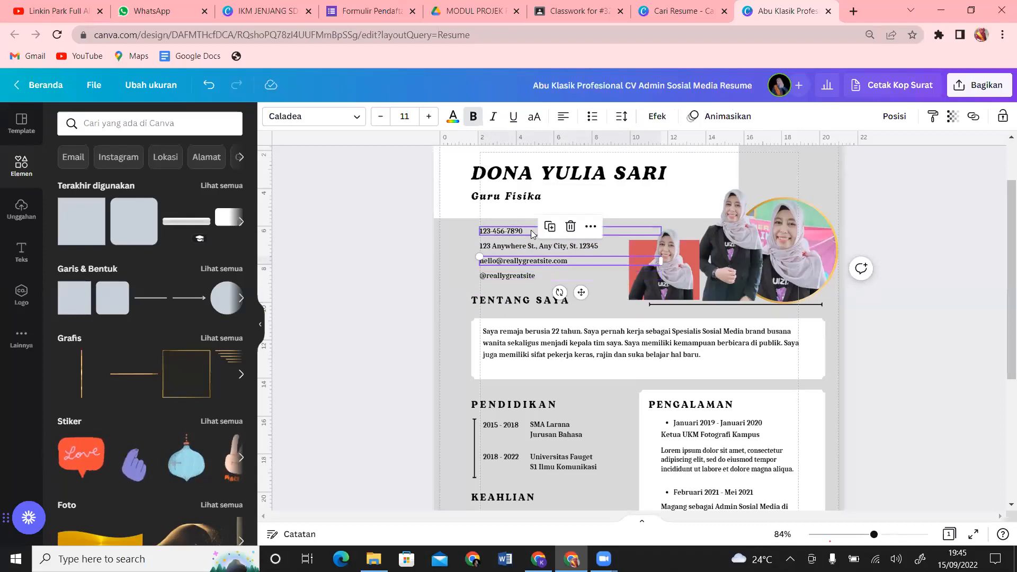
pyautogui.click(528, 231)
pyautogui.doubleClick(529, 231)
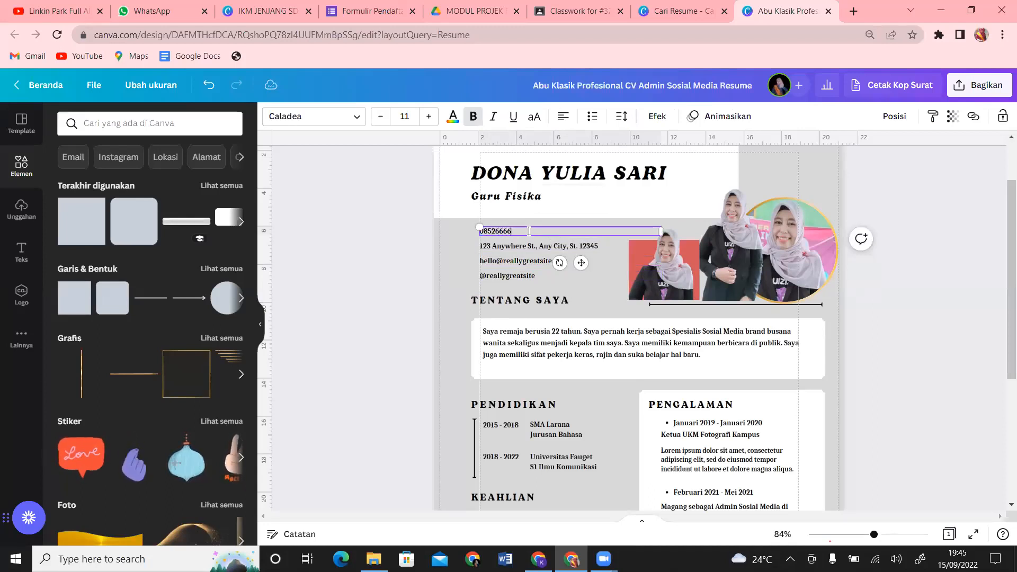
# Step: Replace the placeholder address, e-mail and social handle with the owner's own details
pyautogui.click(609, 245)
pyautogui.click(609, 245)
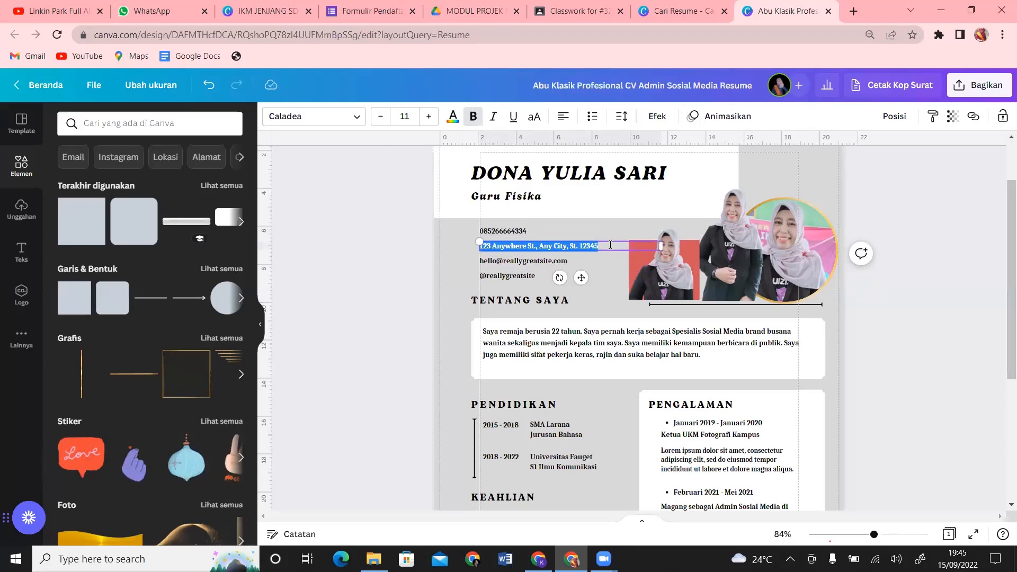
pyautogui.press('BackSpace')
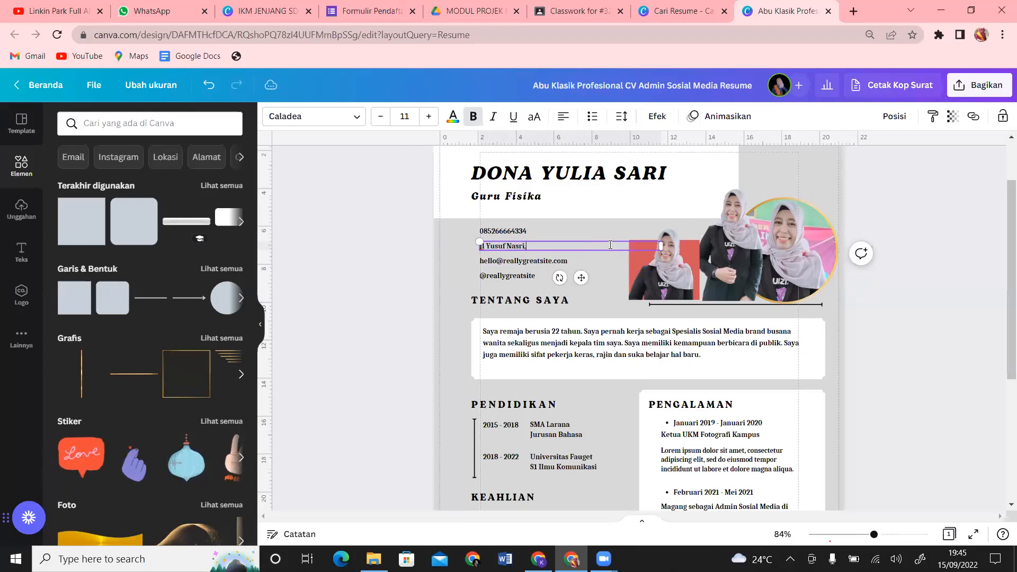
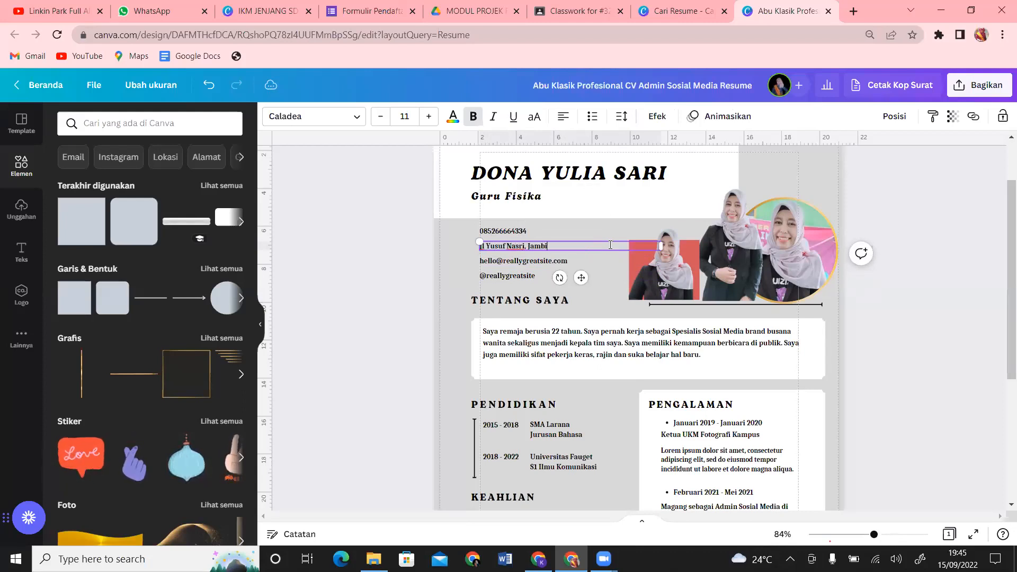
pyautogui.doubleClick(582, 262)
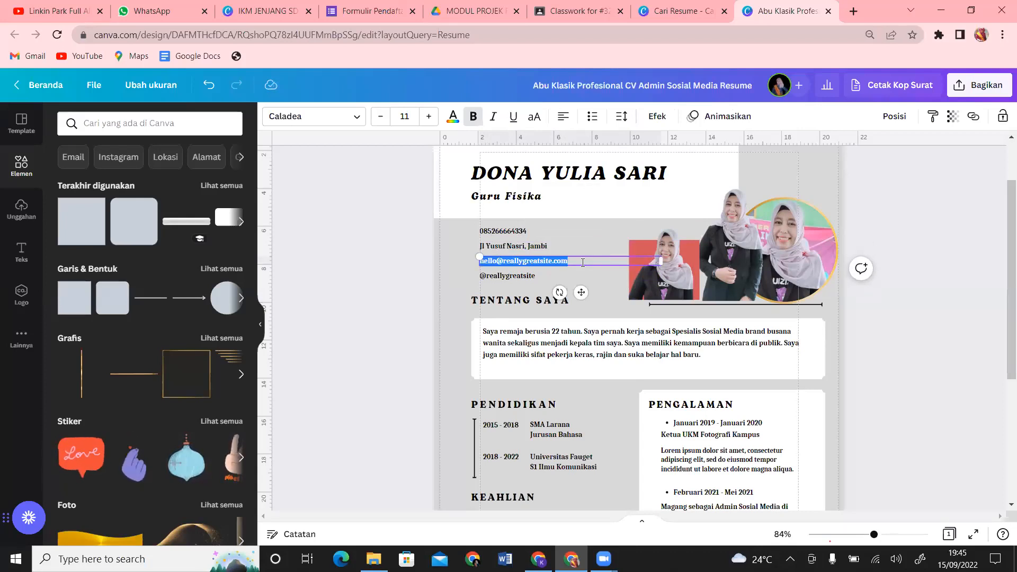
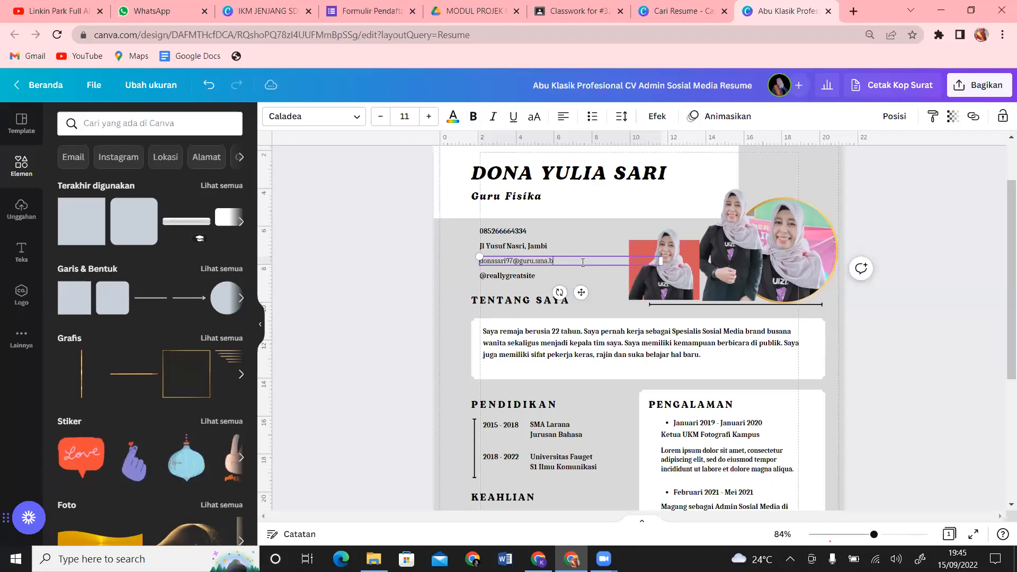
pyautogui.doubleClick(539, 277)
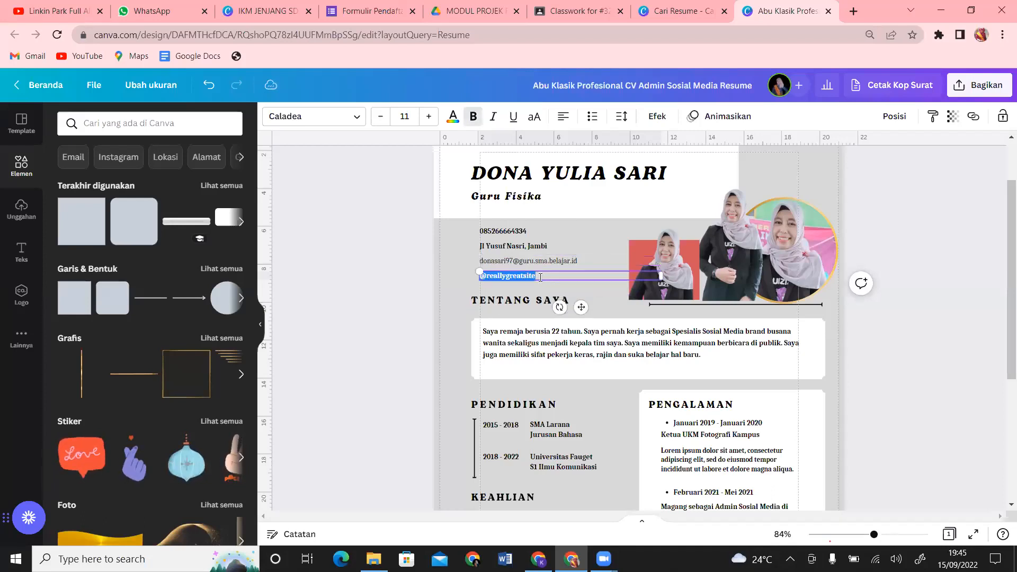
pyautogui.click(977, 241)
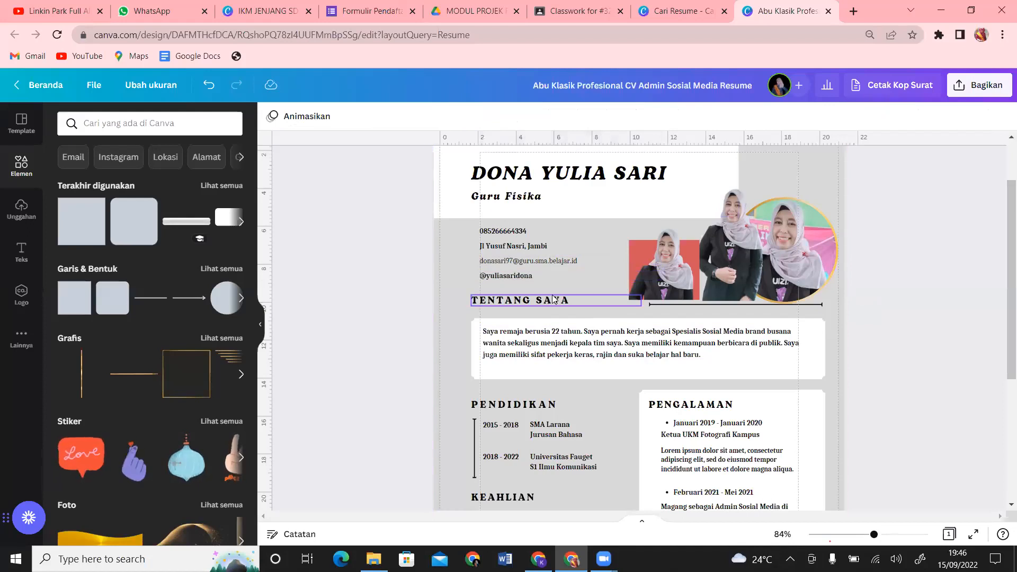
# Step: Rewrite the Tentang Saya paragraph: 'Saya adalah guru fisika di sebuah SMA negeri di pelosok Provinsi Jambi...'
pyautogui.click(502, 181)
pyautogui.click(502, 200)
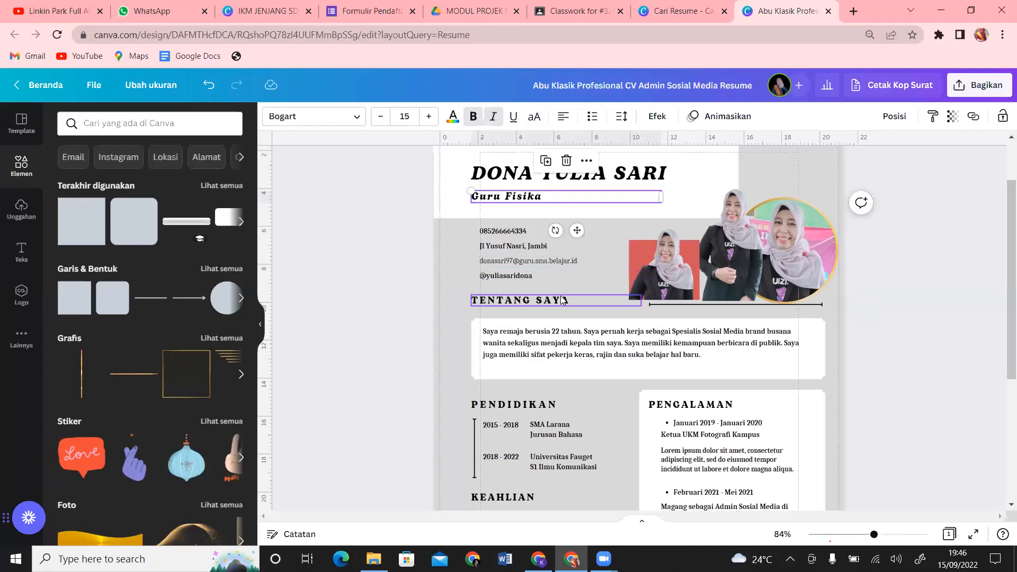
pyautogui.scroll(-2, 1003, 262)
pyautogui.click(1003, 262)
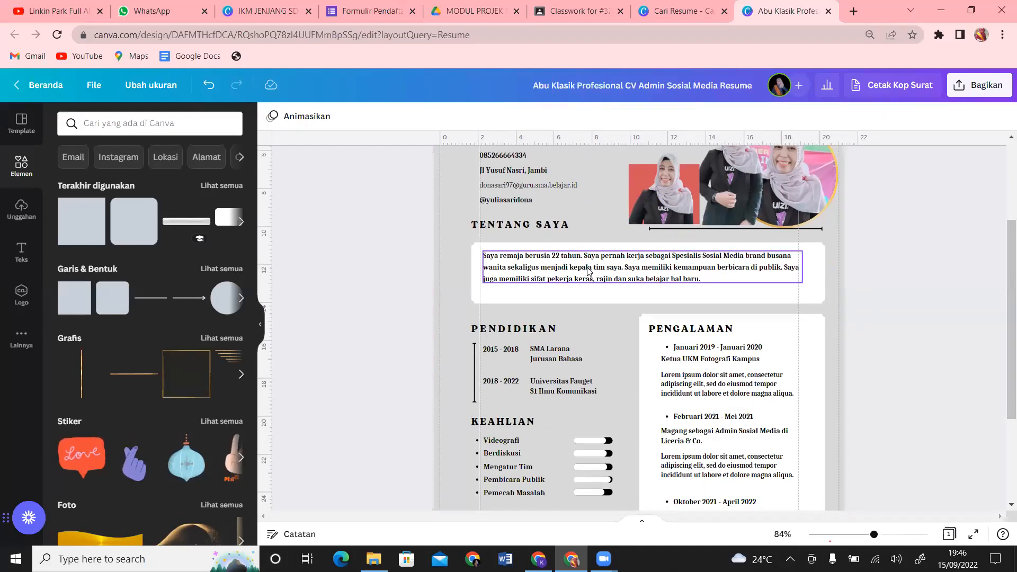
pyautogui.doubleClick(716, 277)
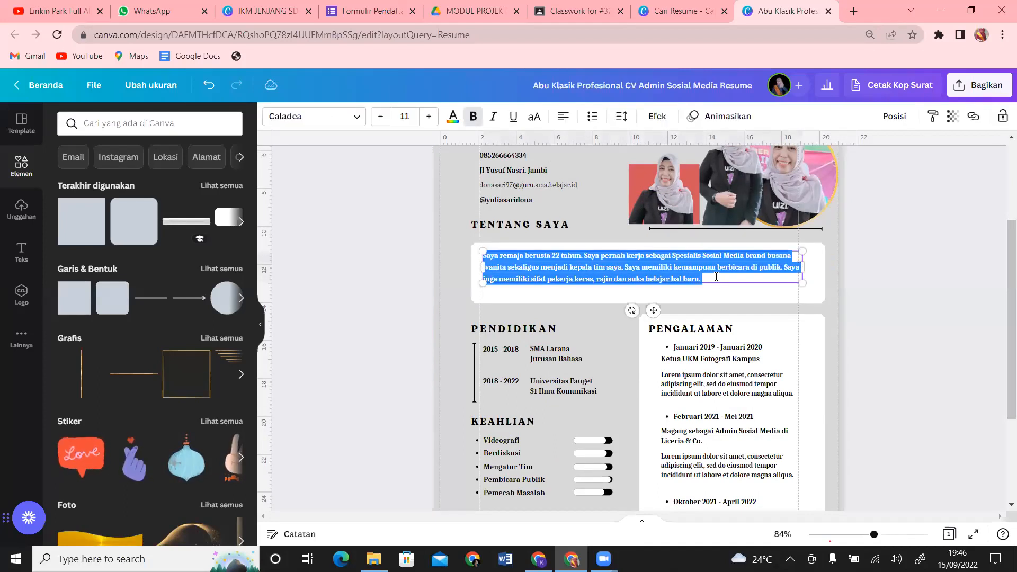
pyautogui.write('Say')
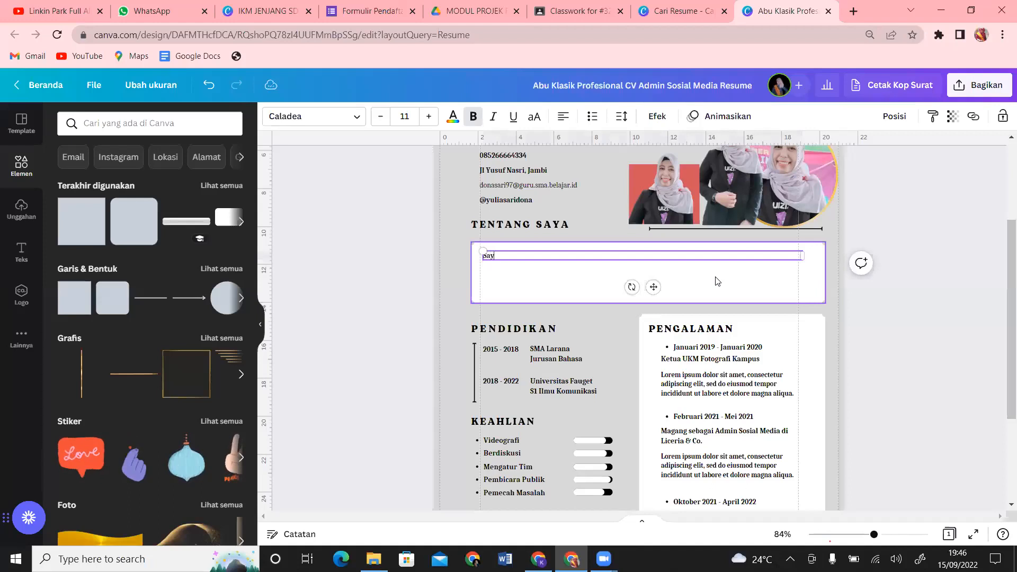
pyautogui.write('a adalah ')
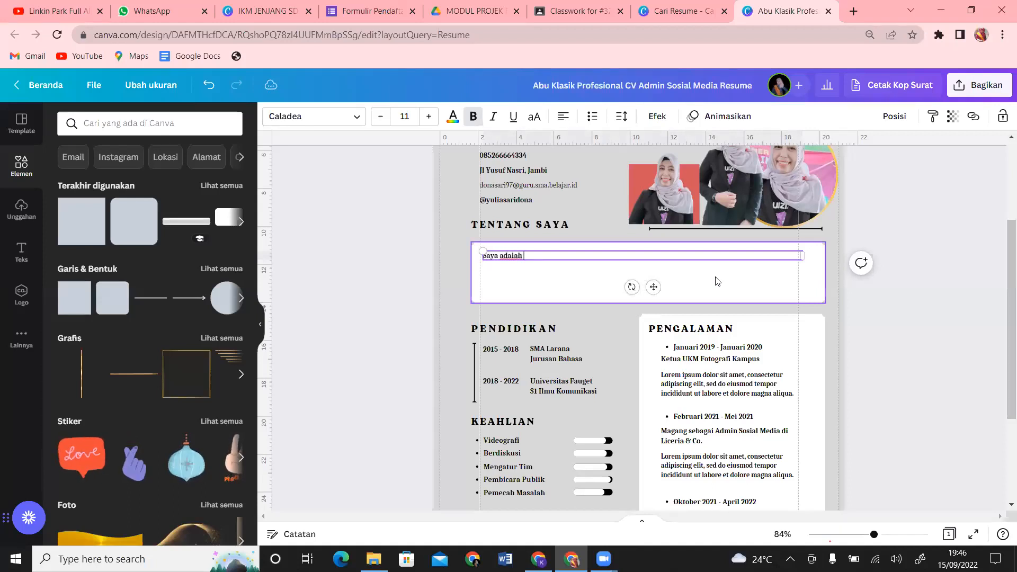
pyautogui.write('guru f')
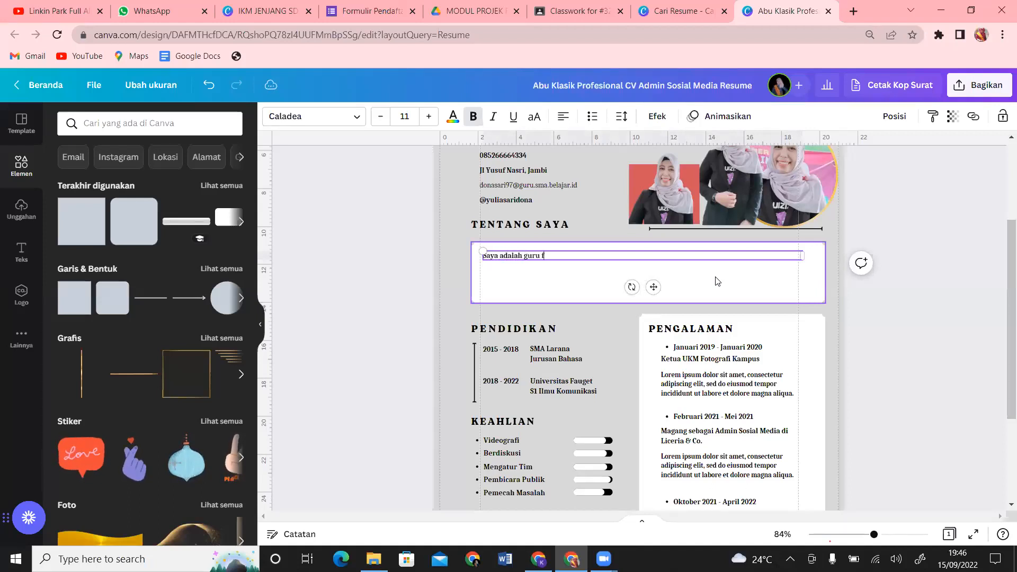
pyautogui.write('isika di sebuah SMAN')
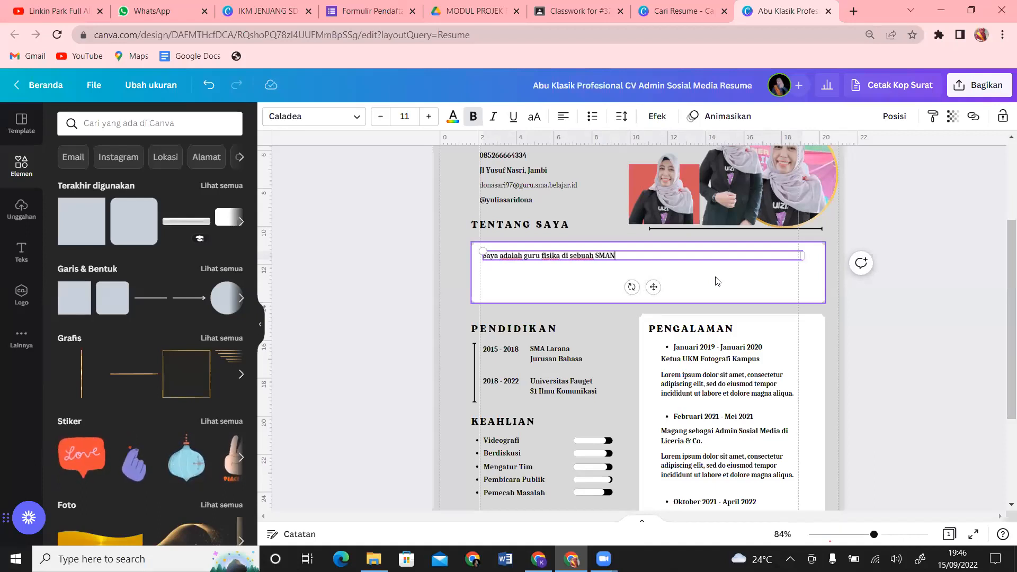
pyautogui.press('BackSpace')
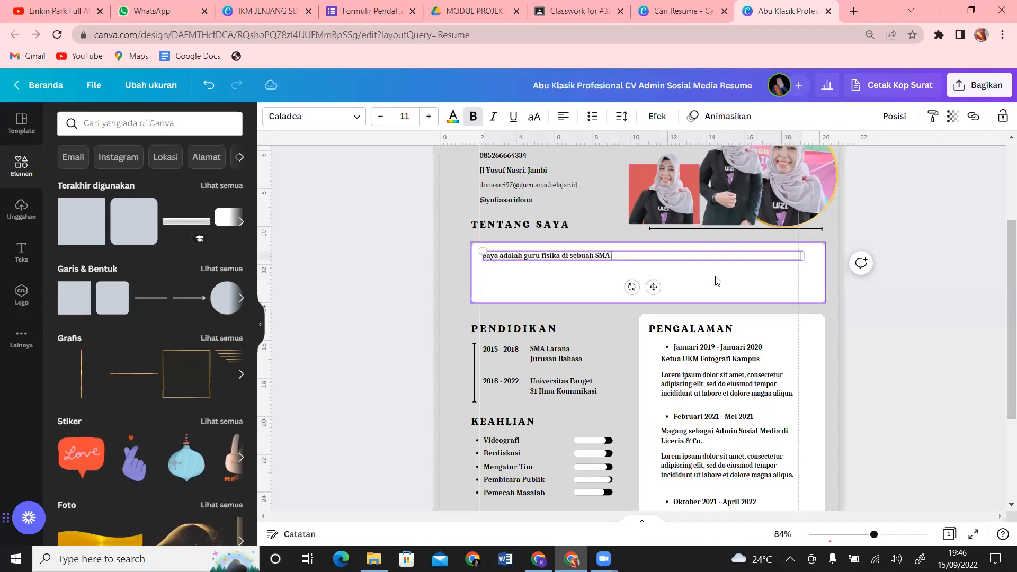
pyautogui.write('negeri di peloso')
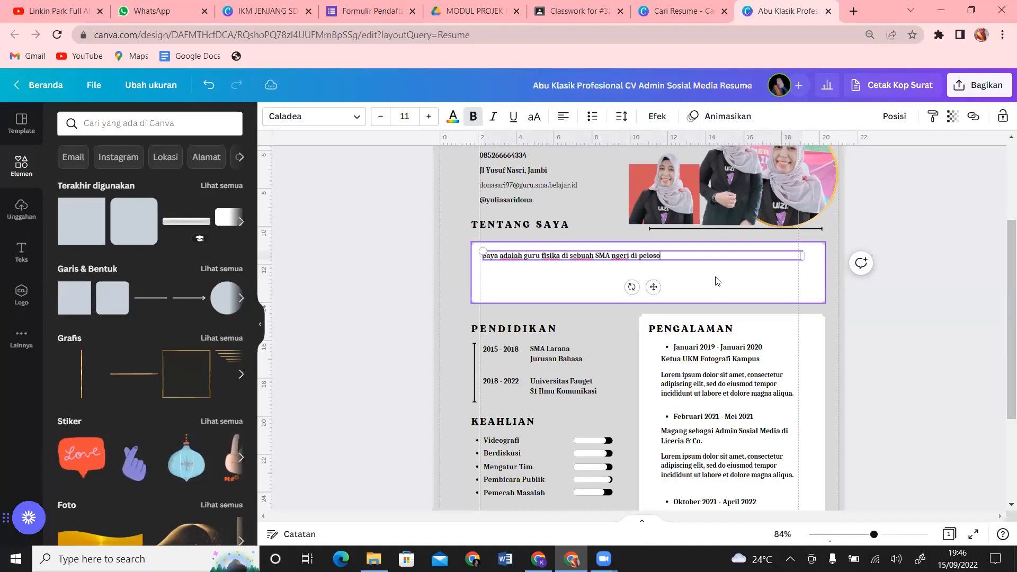
pyautogui.write('k Provinsi Jambi.')
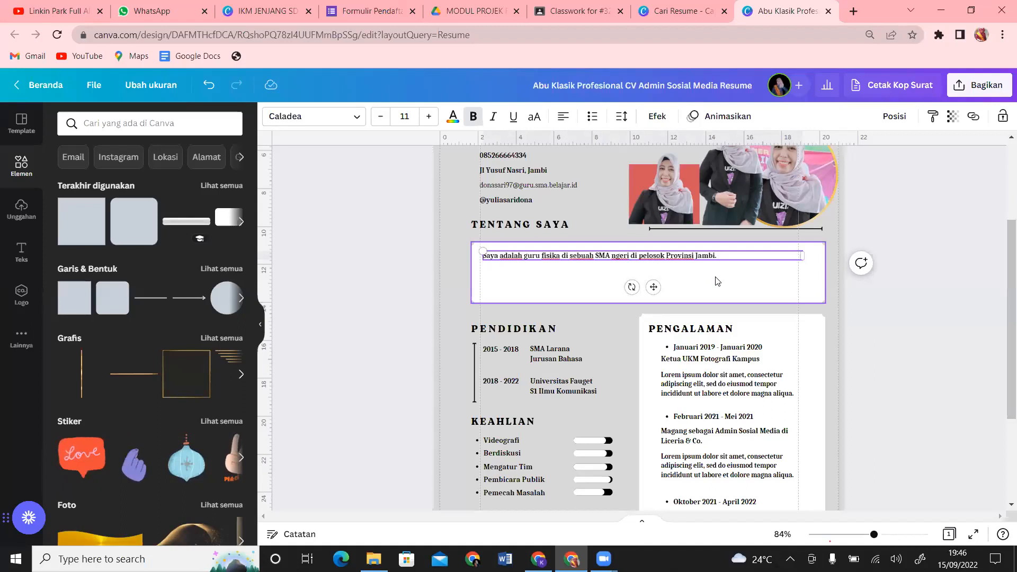
pyautogui.write(' Daera')
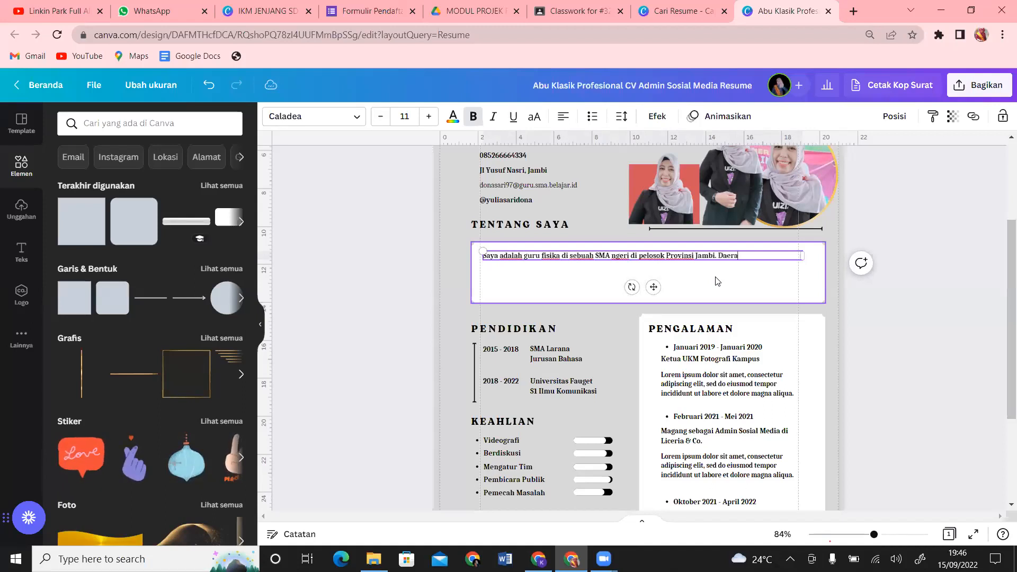
pyautogui.write('h saya yan')
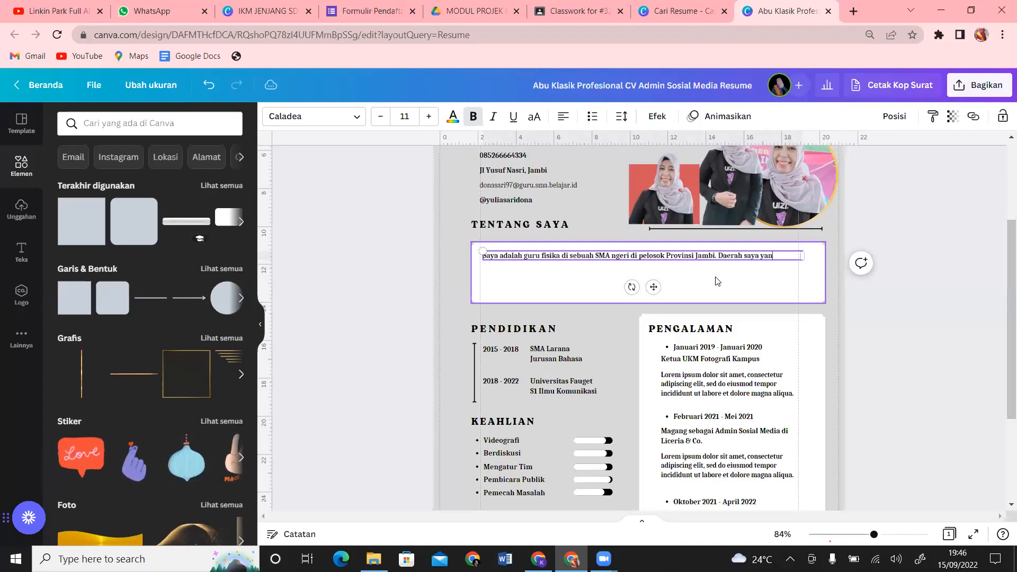
pyautogui.write('g jauh dari i')
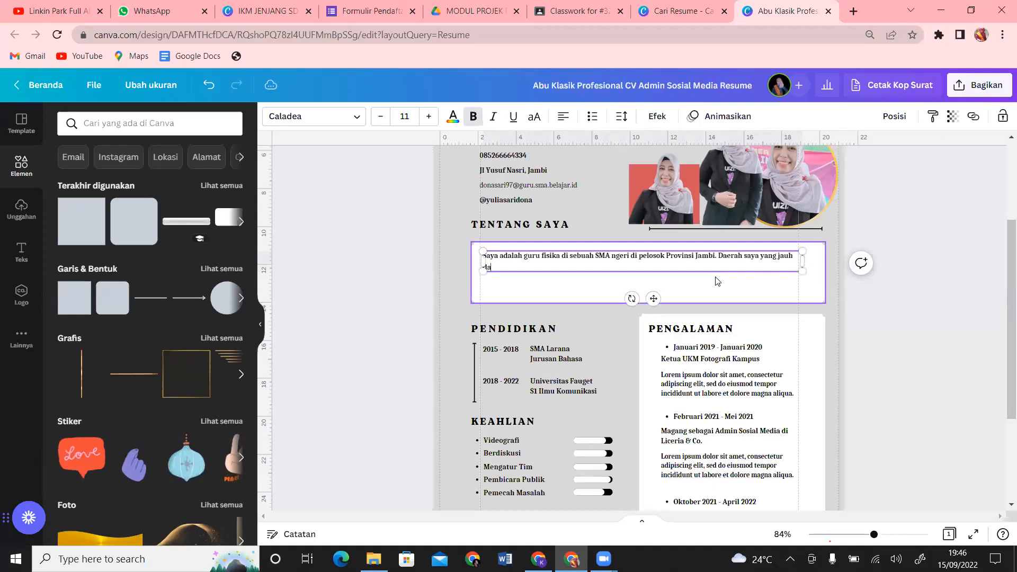
pyautogui.write('buko')
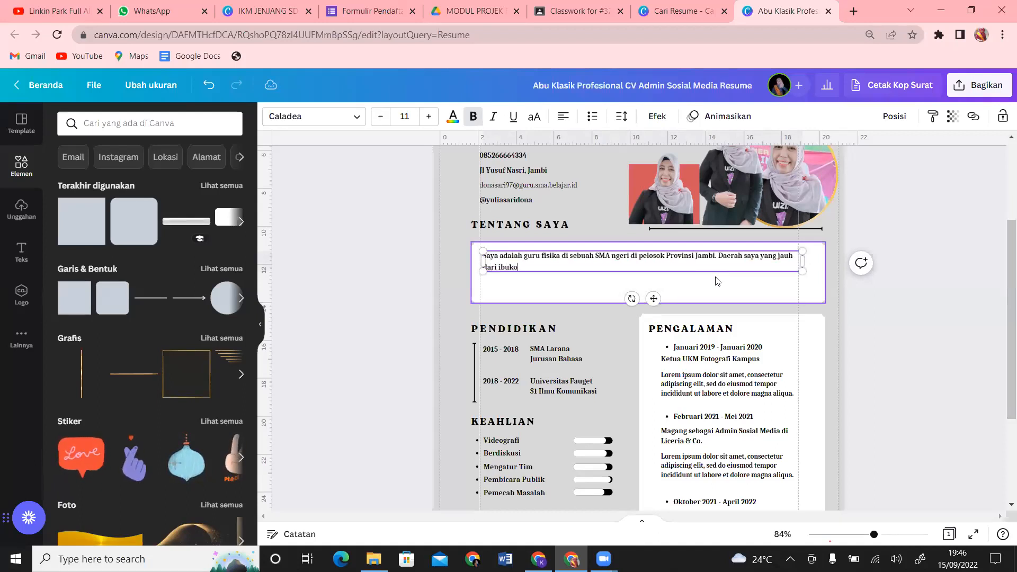
pyautogui.write('ta provinsi tida')
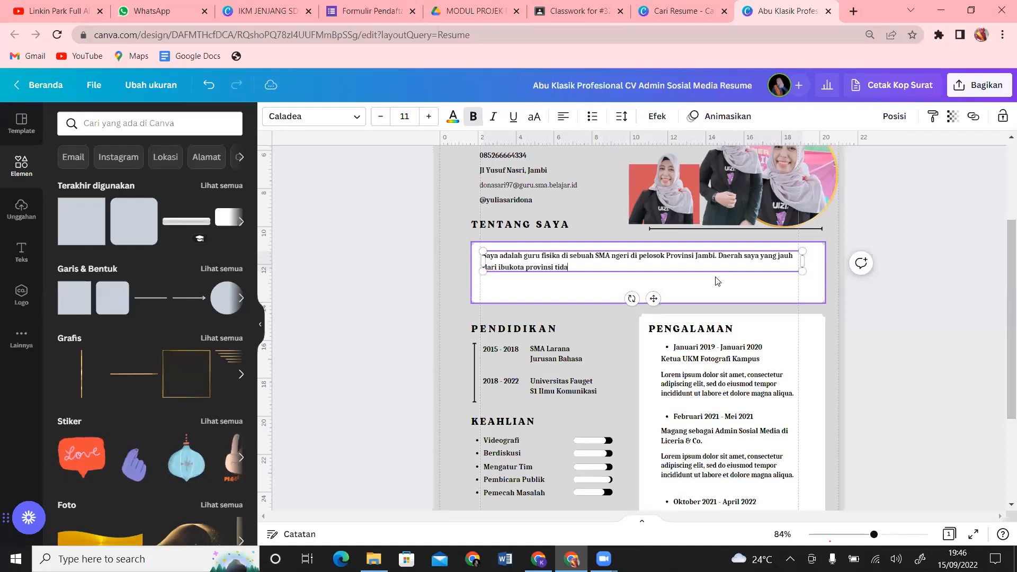
pyautogui.write('k membuat say')
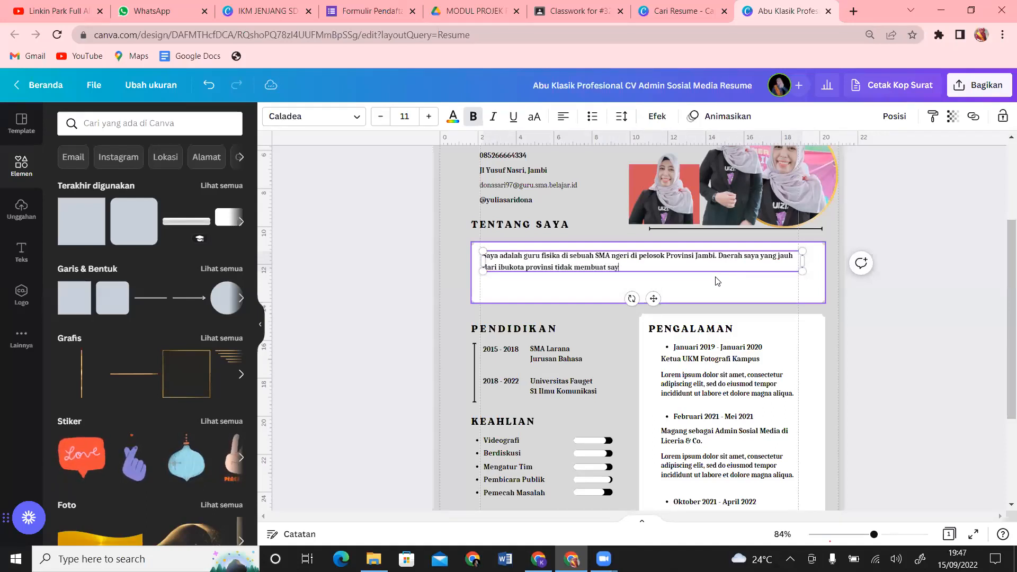
pyautogui.write('a menjad')
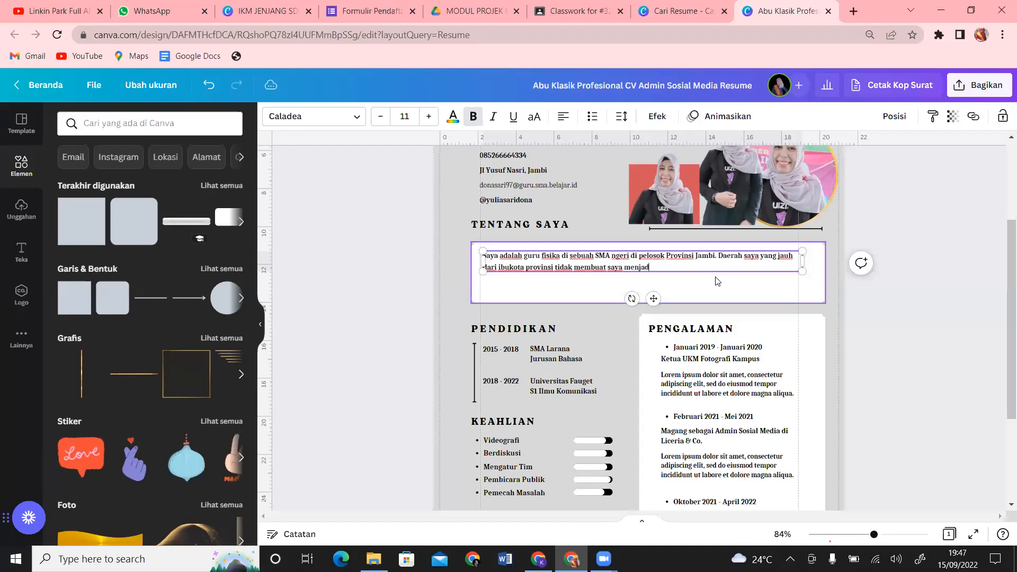
pyautogui.write('i malas dalam')
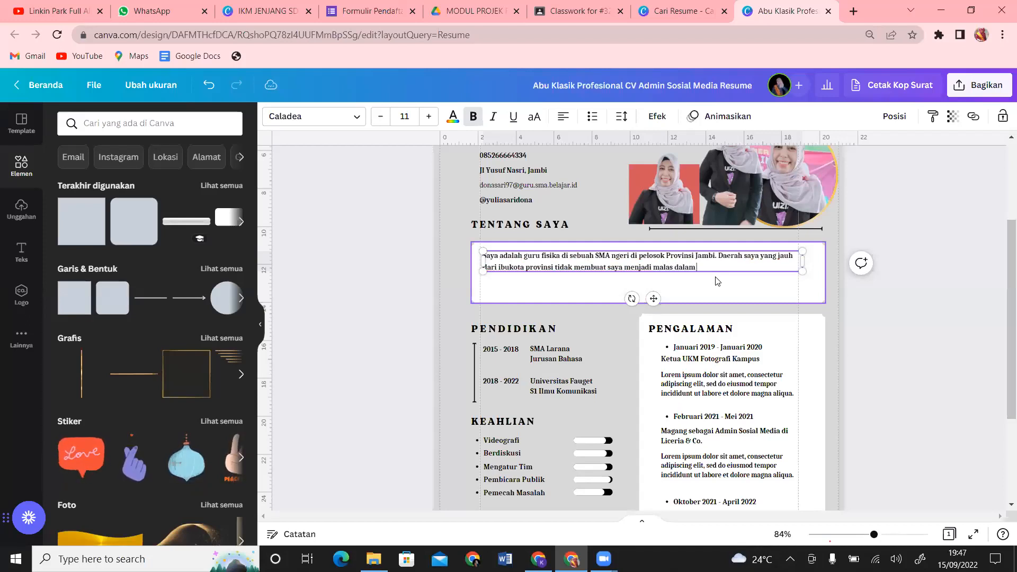
pyautogui.write(' pengemban')
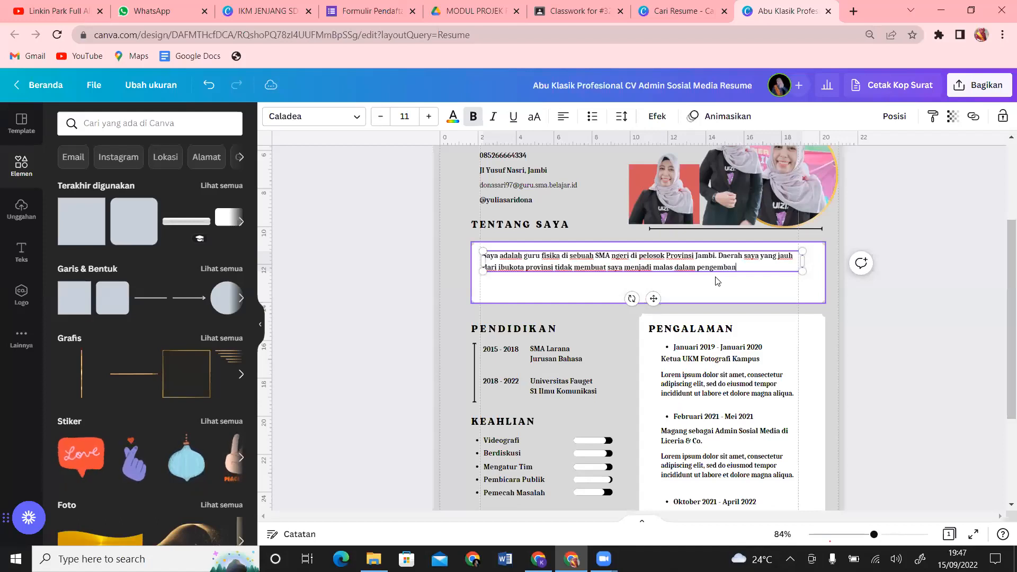
pyautogui.write('gan diri dan men')
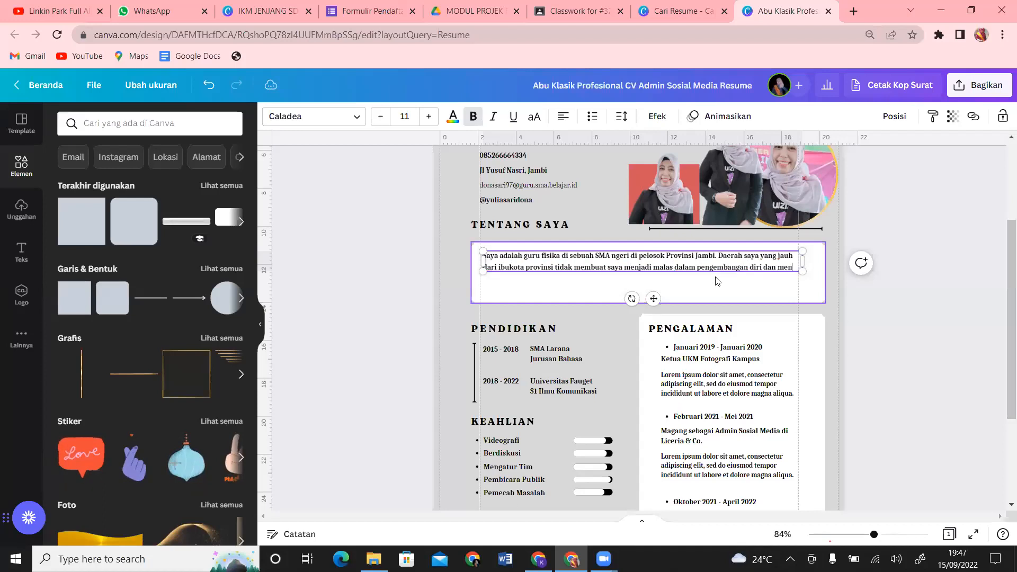
pyautogui.write('ingkatk')
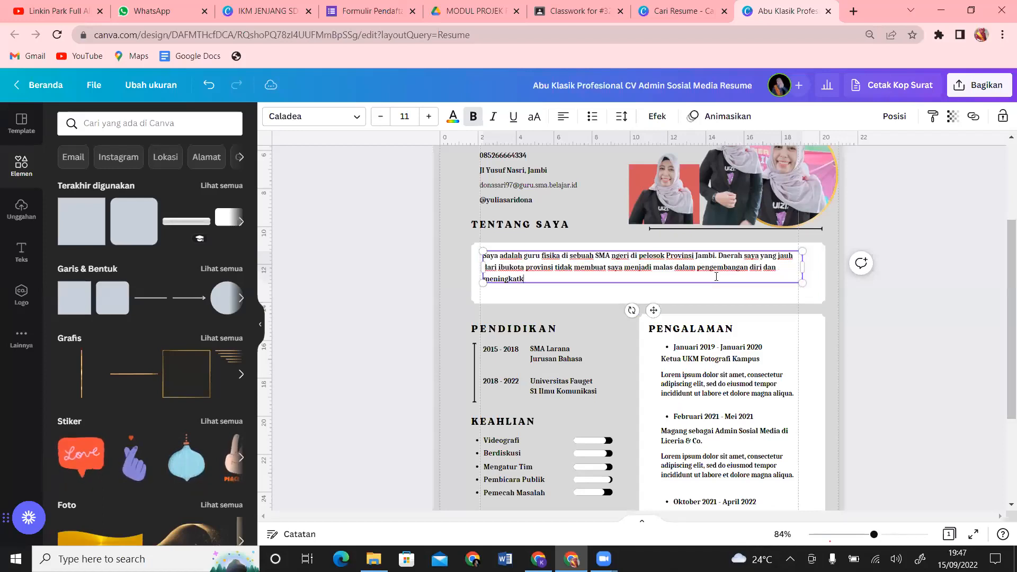
pyautogui.write('an kompet')
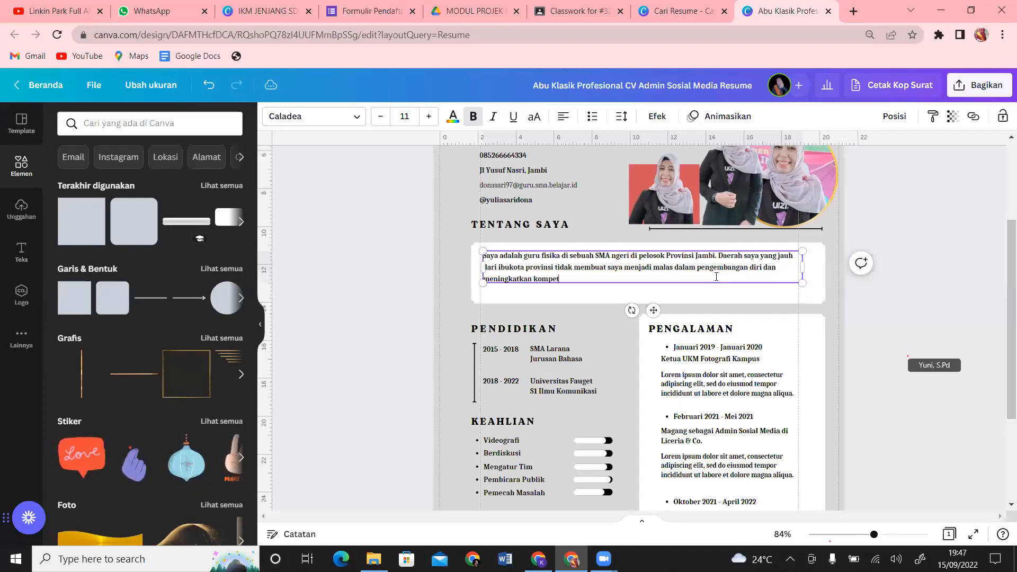
pyautogui.write('ensi sebaa')
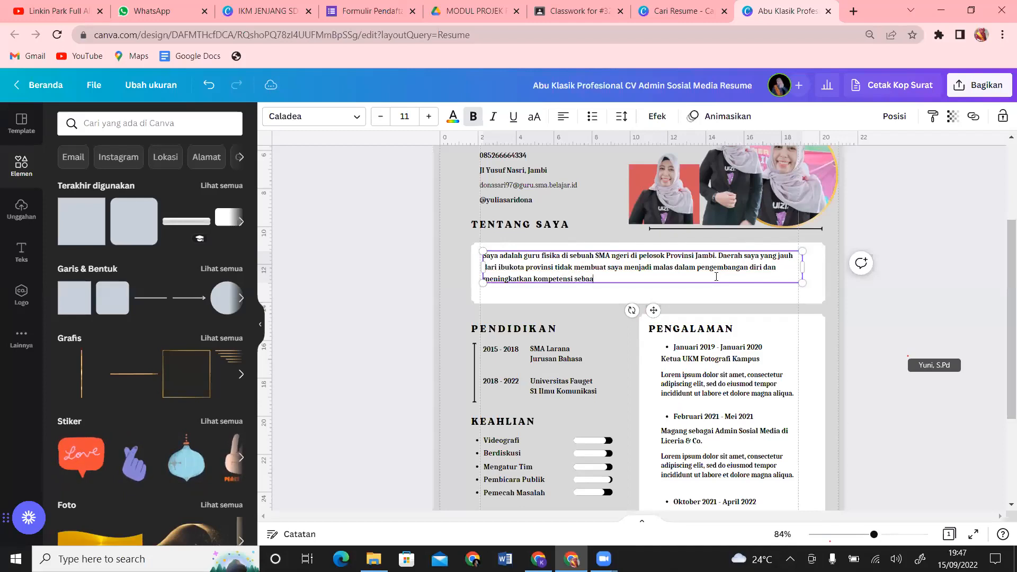
pyautogui.write('gau')
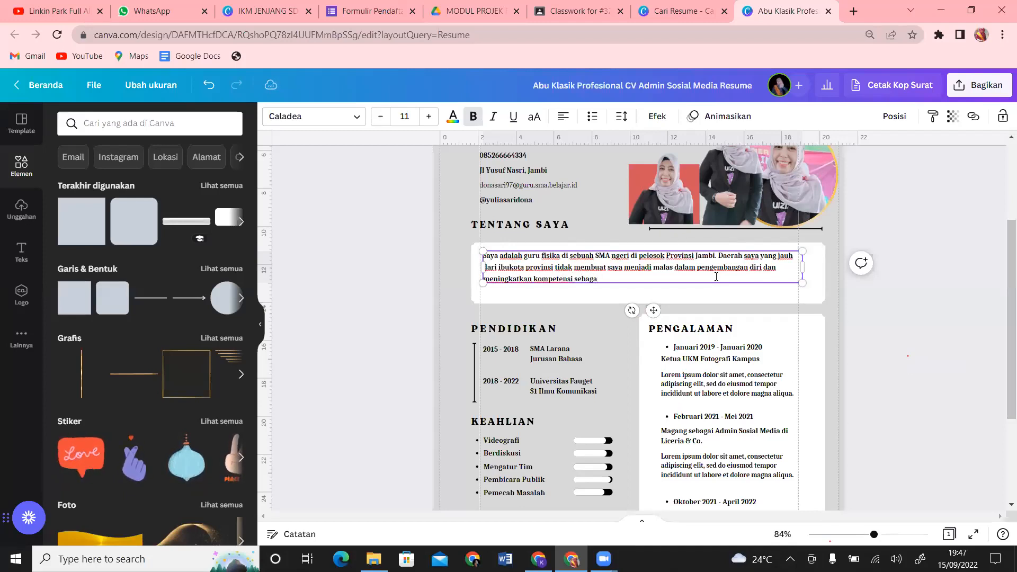
pyautogui.write(' guru.')
pyautogui.moveTo(653, 314); pyautogui.dragTo(651, 315)
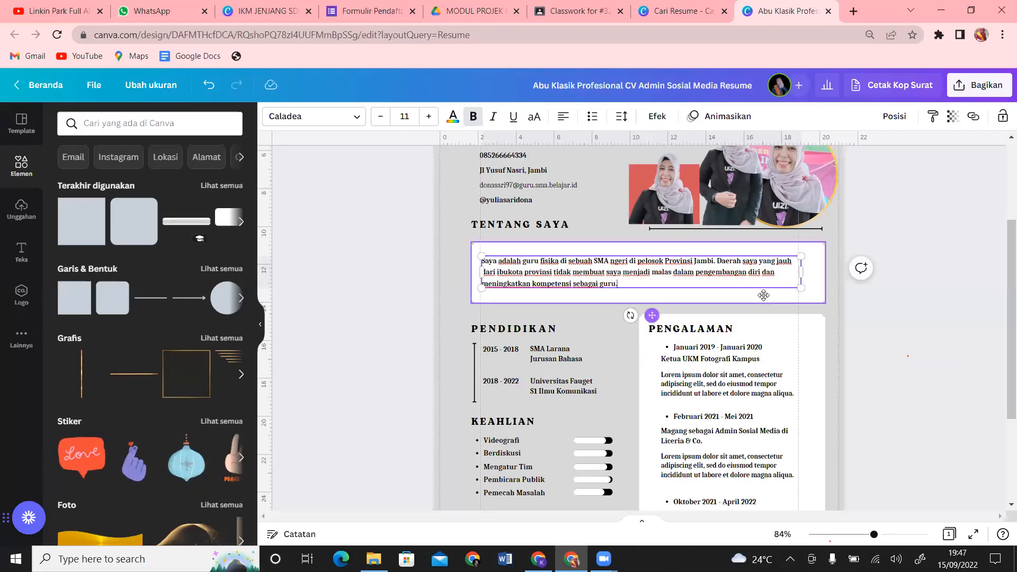
pyautogui.click(868, 323)
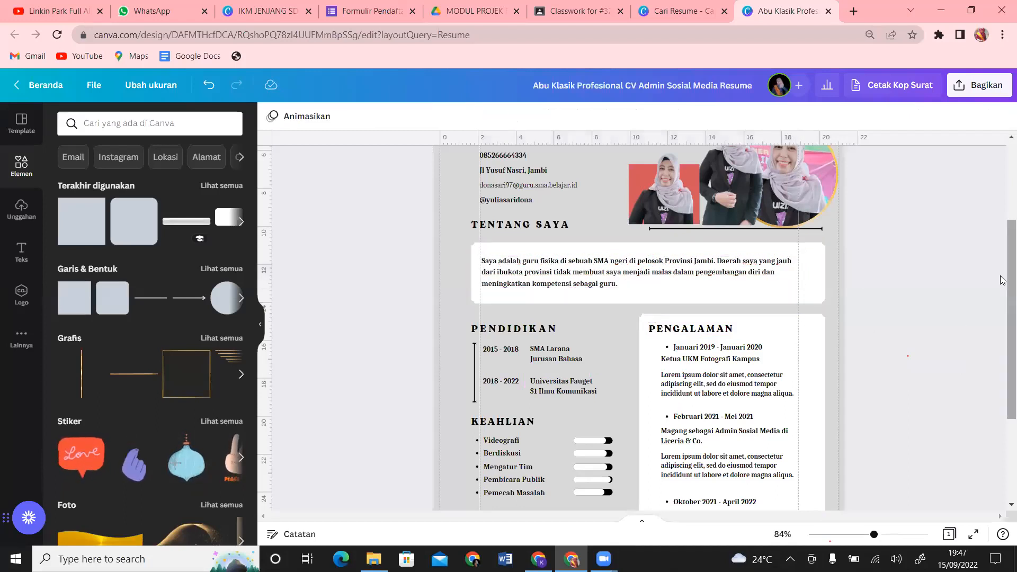
pyautogui.scroll(-3, 999, 308)
# Step: Delete the KEAHLIAN heading, skills list and bars, then move KESUKAAN up under PENDIDIKAN
pyautogui.scroll(1, 1002, 350)
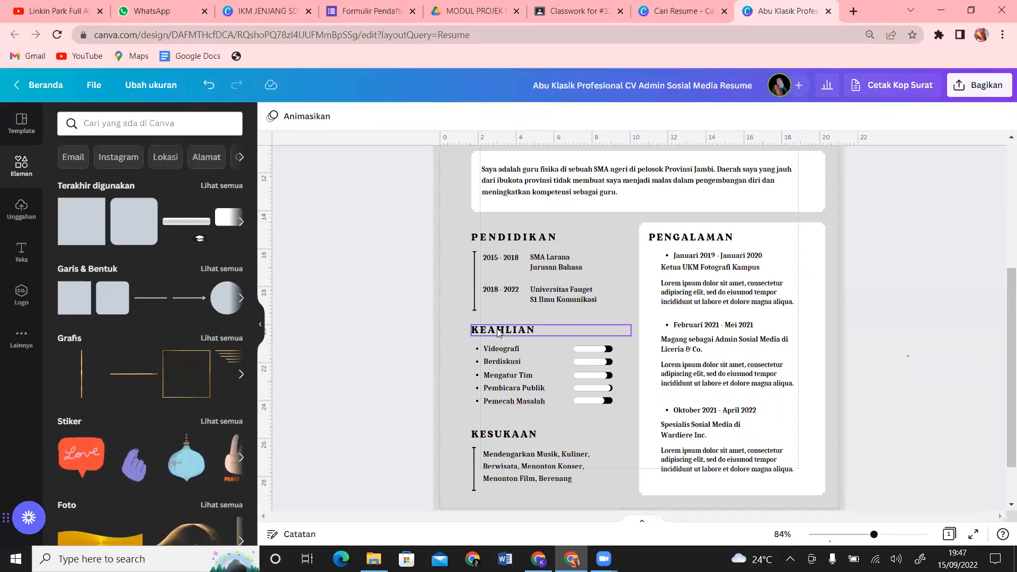
pyautogui.moveTo(423, 319); pyautogui.dragTo(616, 381)
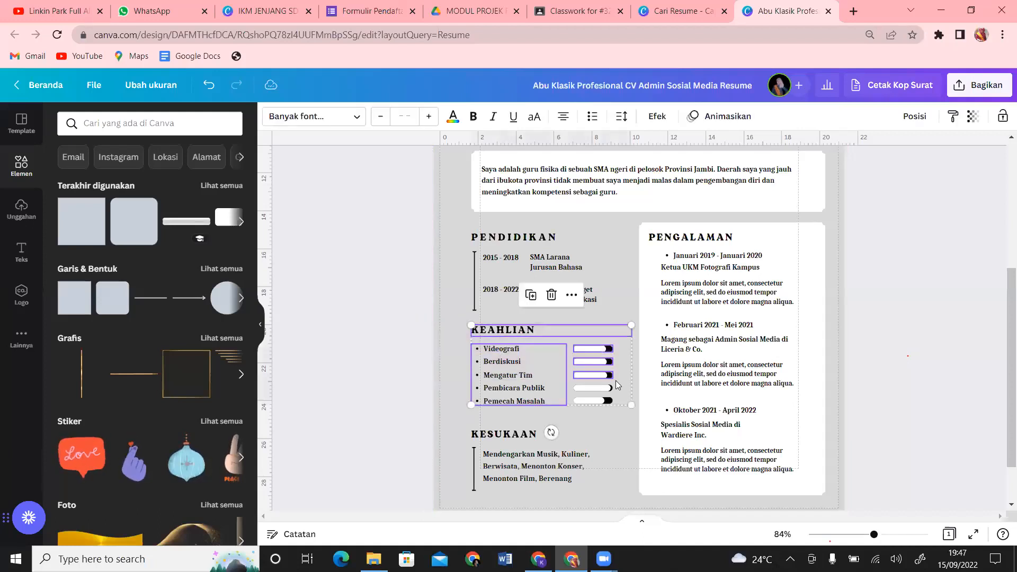
pyautogui.press('Delete')
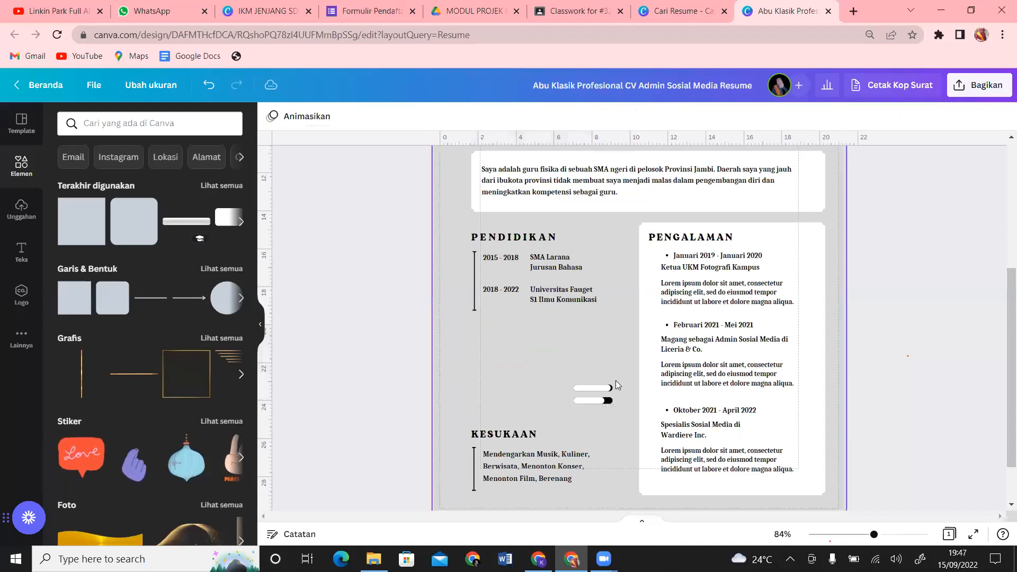
pyautogui.moveTo(548, 367); pyautogui.dragTo(616, 413)
pyautogui.press('Delete')
pyautogui.moveTo(405, 413); pyautogui.dragTo(538, 387)
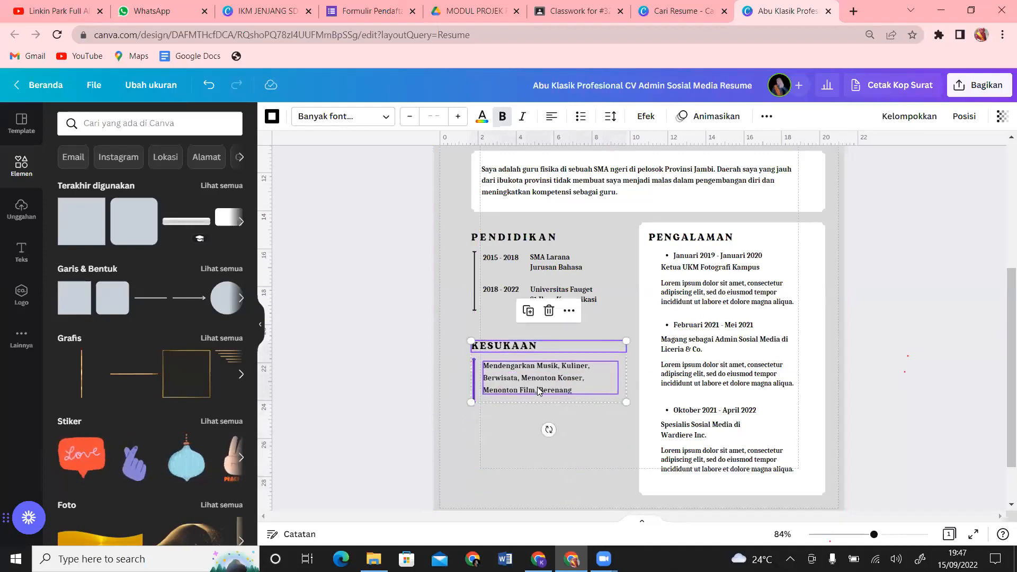
pyautogui.click(900, 336)
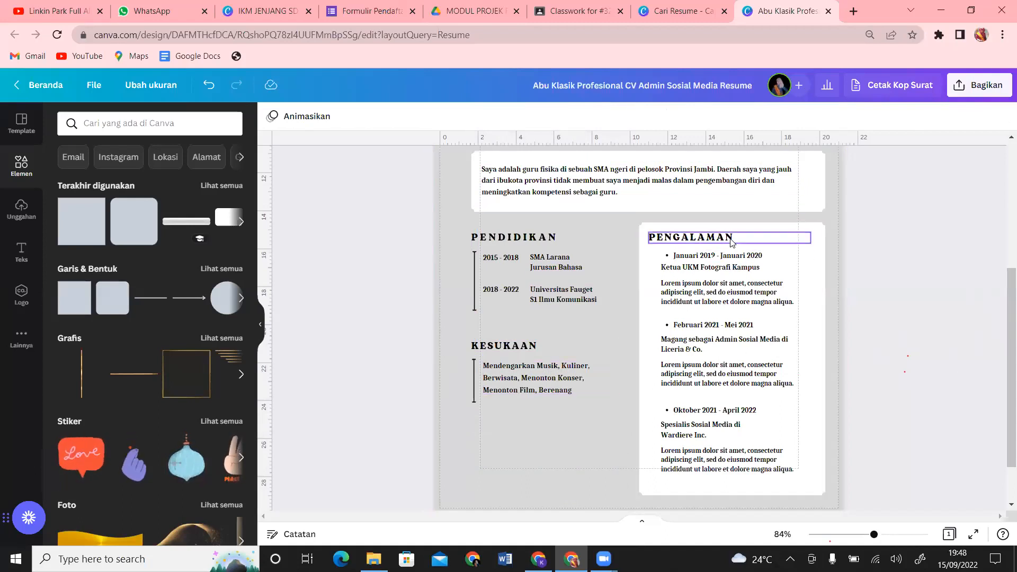
# Step: Duplicate the KESUKAAN section and place the copy below the original
pyautogui.scroll(3, 1003, 340)
pyautogui.scroll(-3, 1003, 340)
pyautogui.scroll(1, 1003, 340)
pyautogui.scroll(-2, 1003, 340)
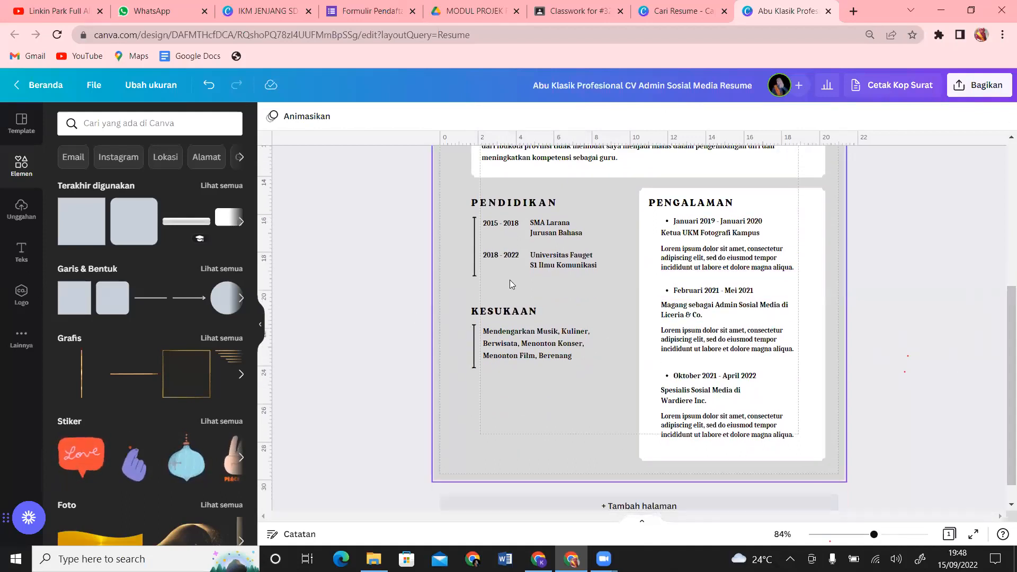
pyautogui.moveTo(426, 297); pyautogui.dragTo(571, 350)
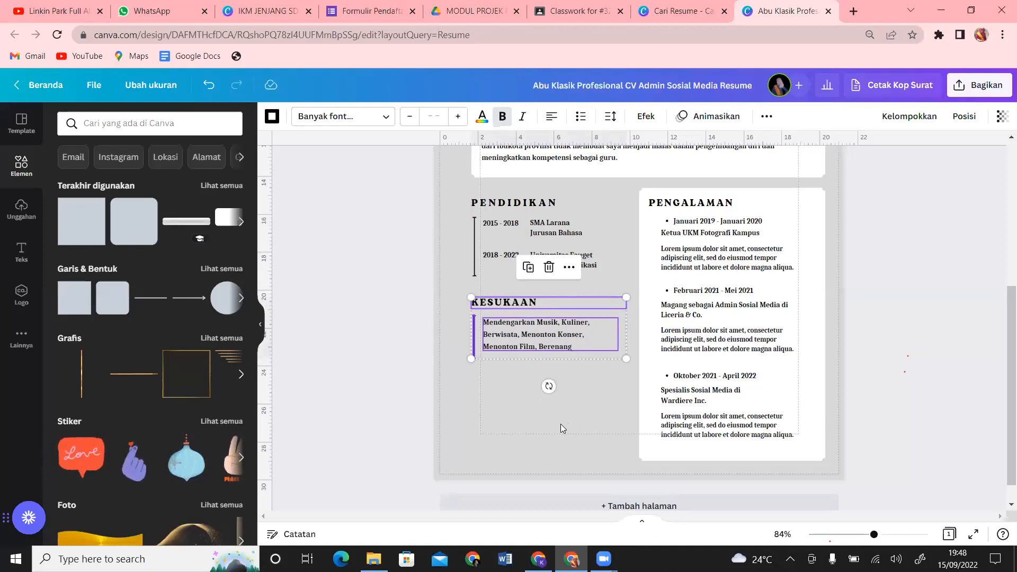
pyautogui.hotkey('ctrl', 'd')
pyautogui.moveTo(558, 355); pyautogui.dragTo(562, 406)
pyautogui.click(222, 1)
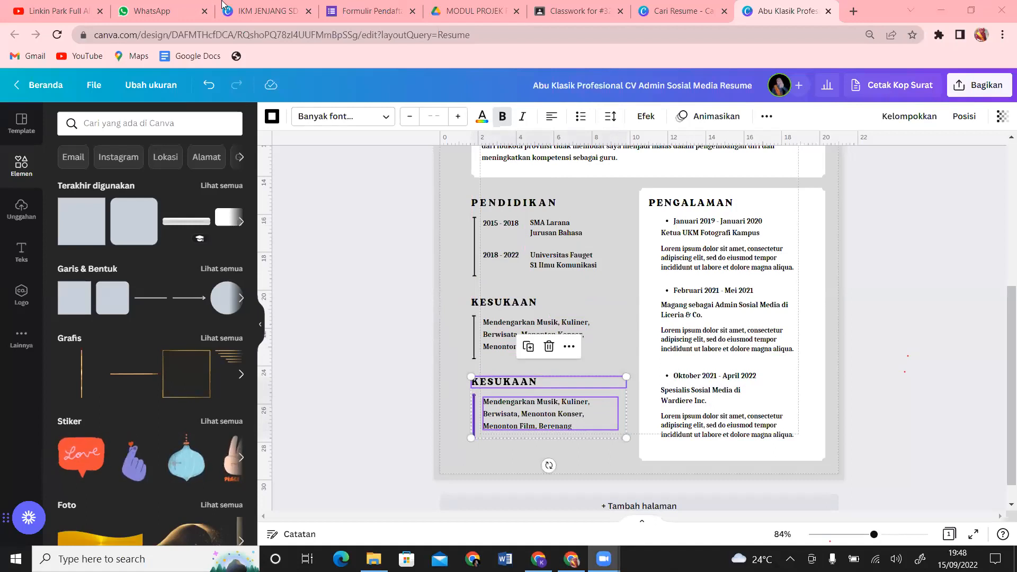
pyautogui.click(547, 374)
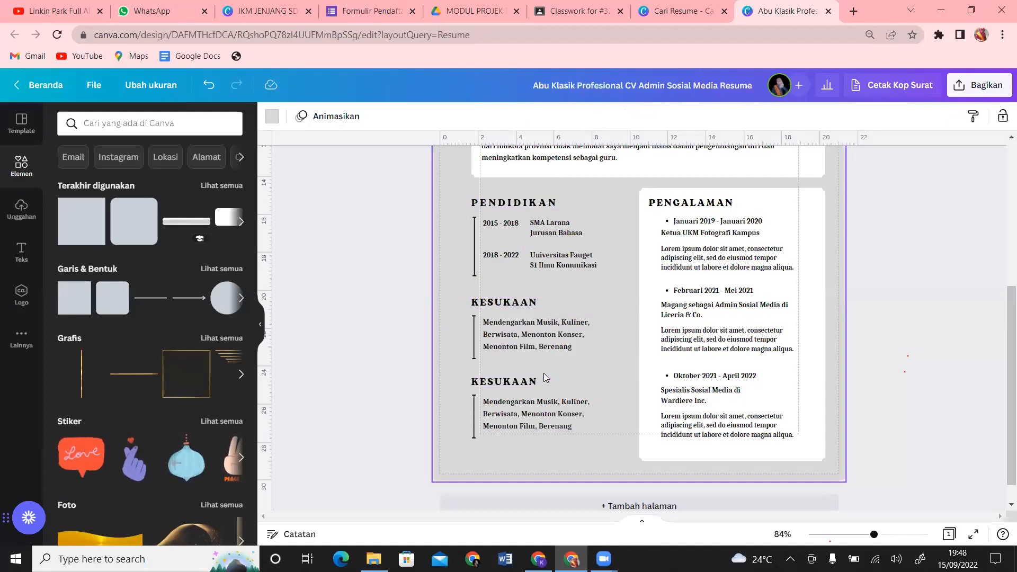
# Step: Rename the copied section's heading to PRESTASI
pyautogui.doubleClick(541, 383)
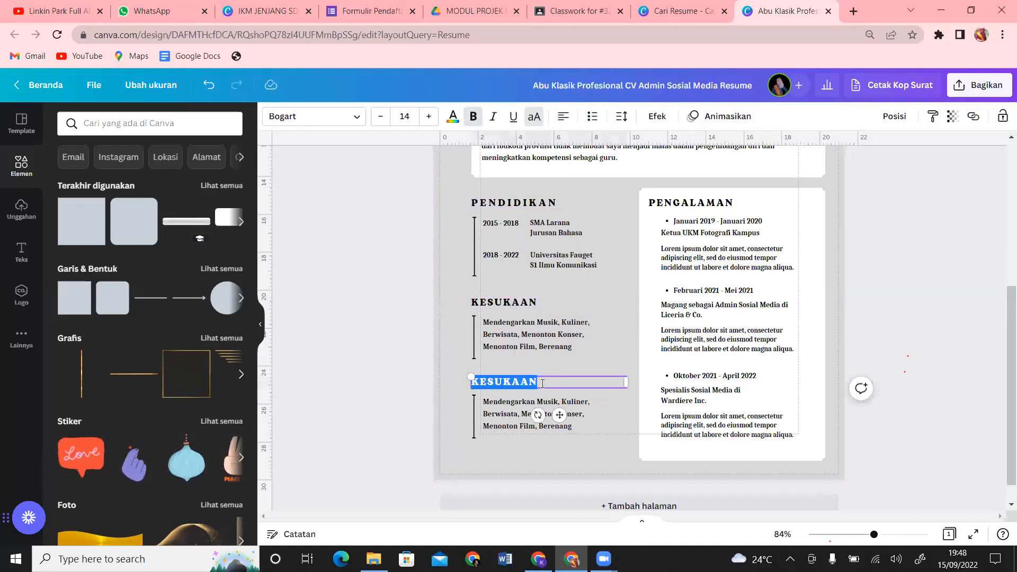
pyautogui.write('PRESTA')
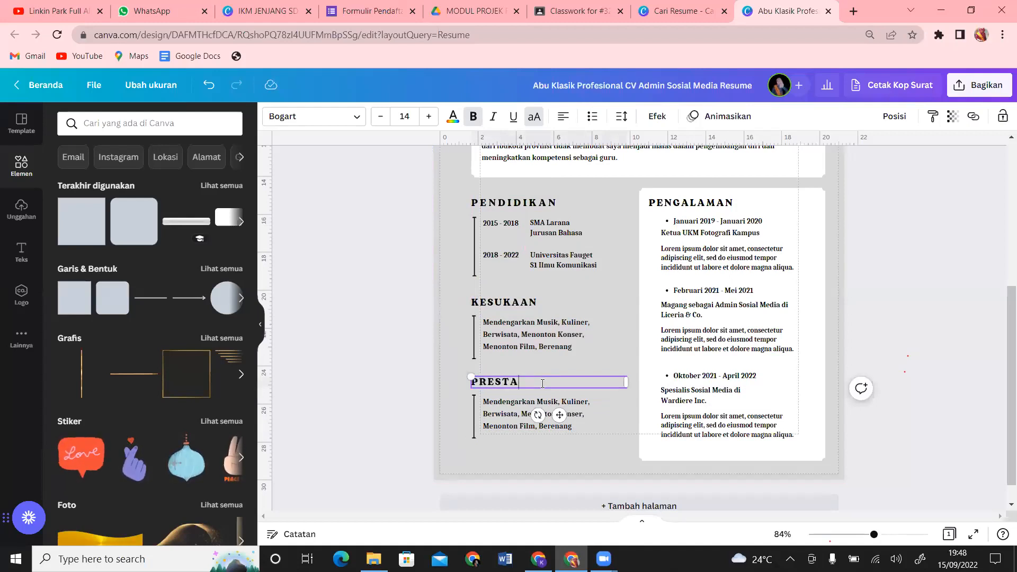
pyautogui.write('SI')
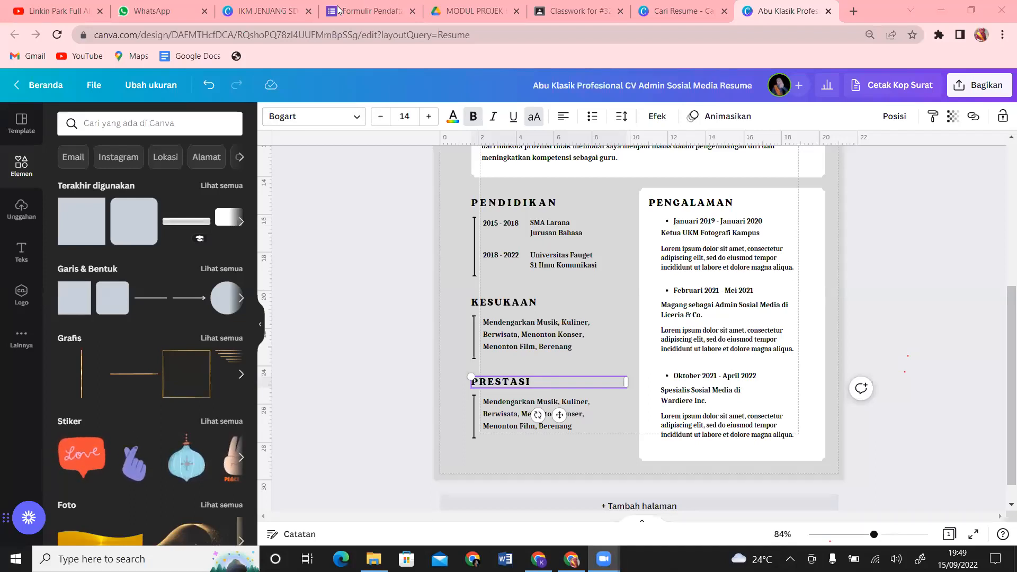
pyautogui.click(515, 226)
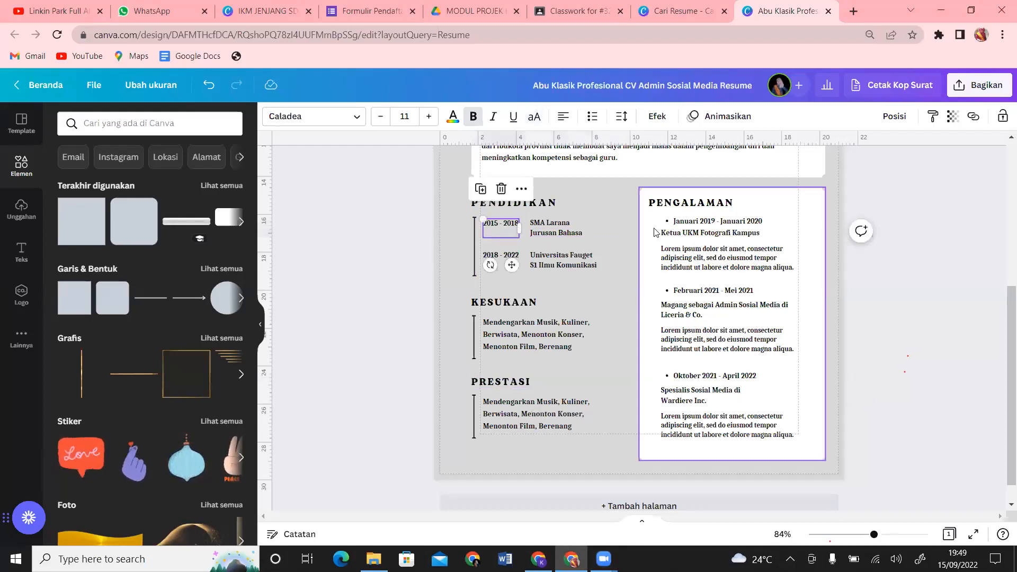
pyautogui.click(705, 206)
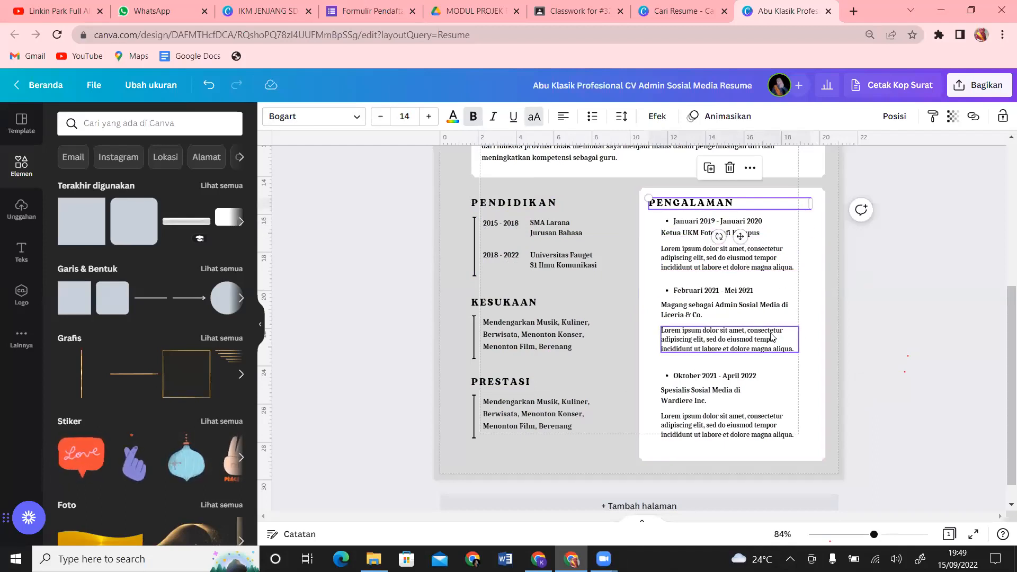
pyautogui.moveTo(998, 389); pyautogui.dragTo(999, 280)
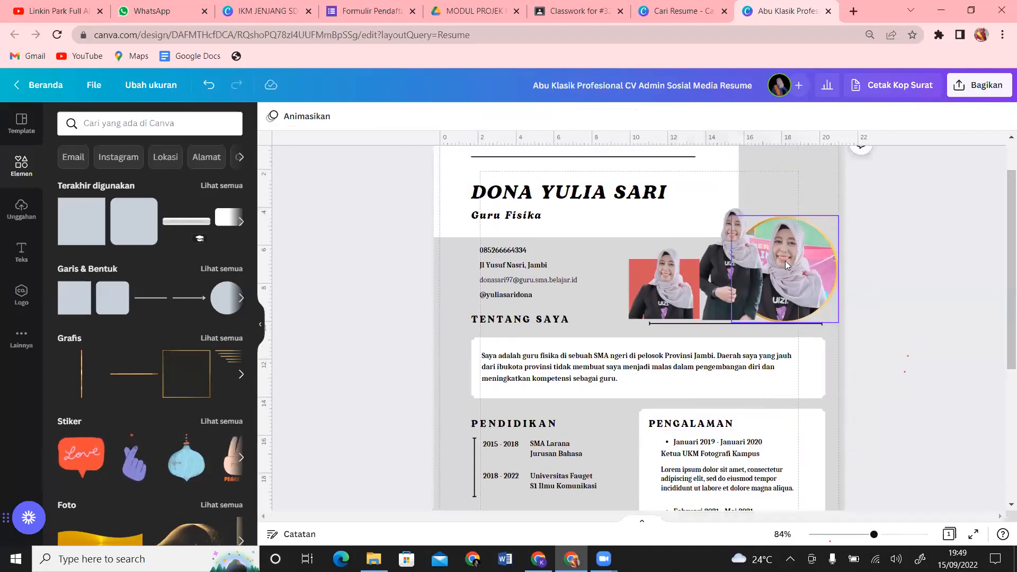
# Step: Try pink, peach, grey, purple and yellow-green backgrounds, settling on light lavender-grey
pyautogui.click(821, 195)
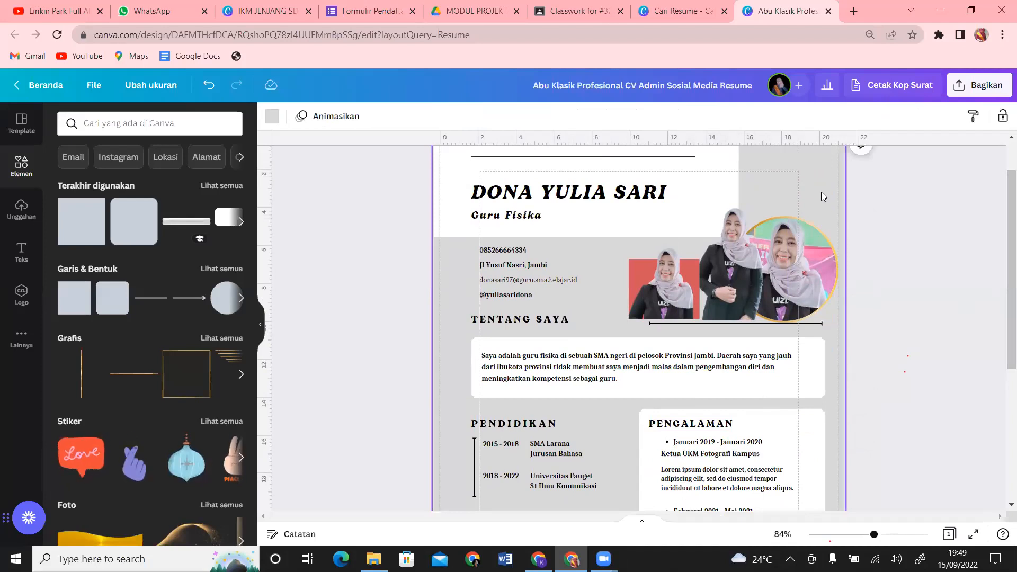
pyautogui.click(271, 116)
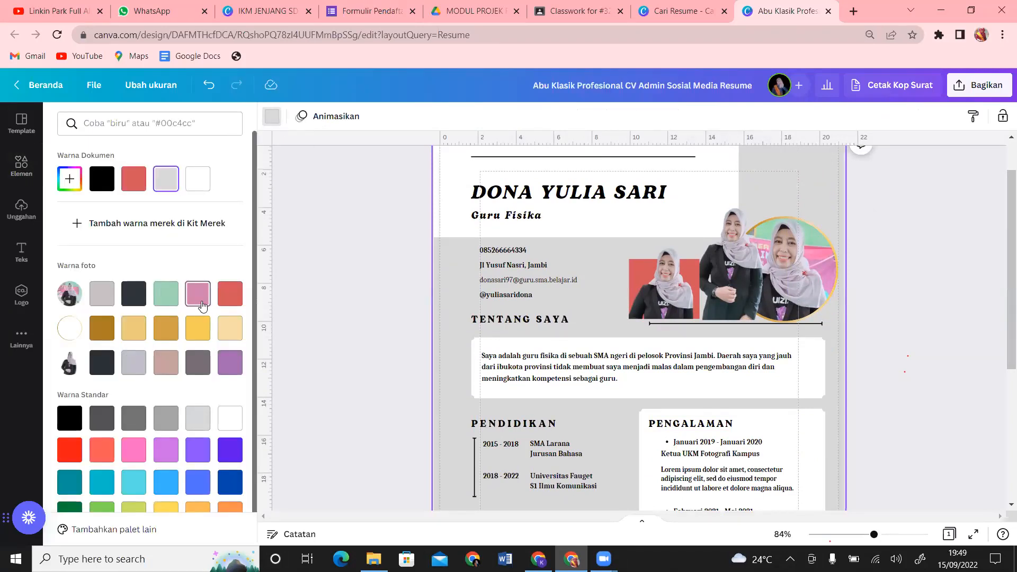
pyautogui.click(198, 293)
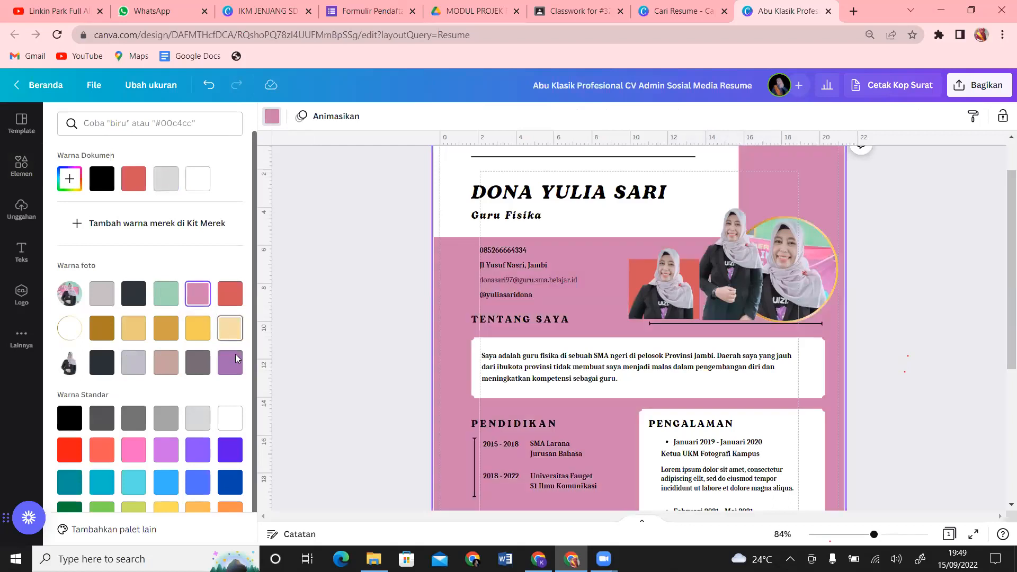
pyautogui.click(226, 331)
pyautogui.click(231, 424)
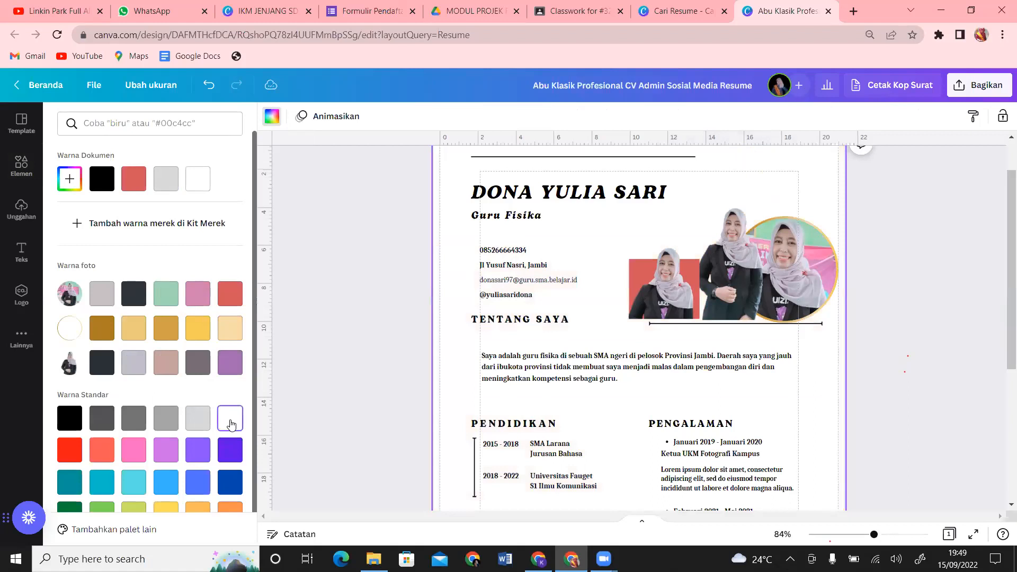
pyautogui.click(197, 420)
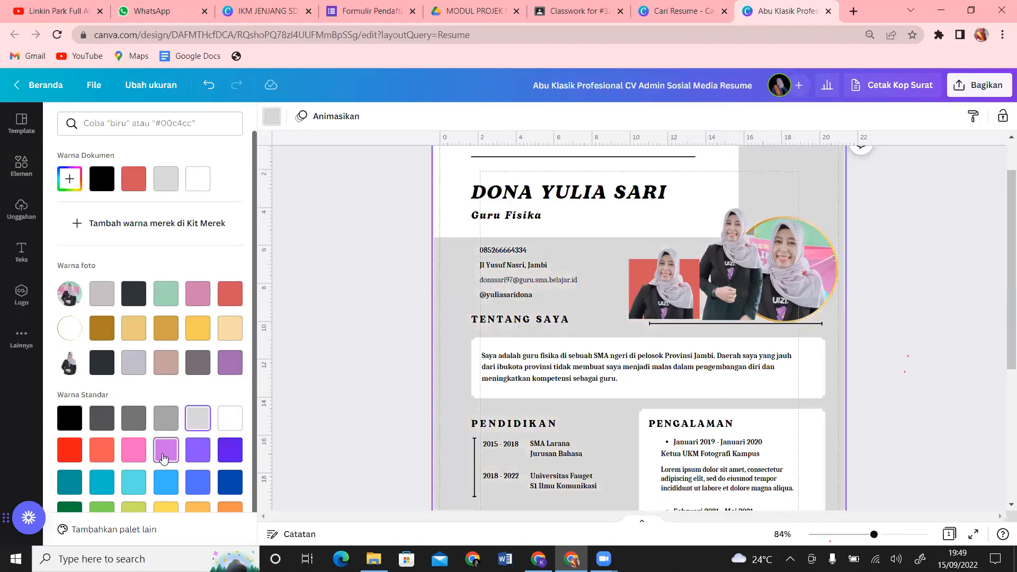
pyautogui.click(165, 448)
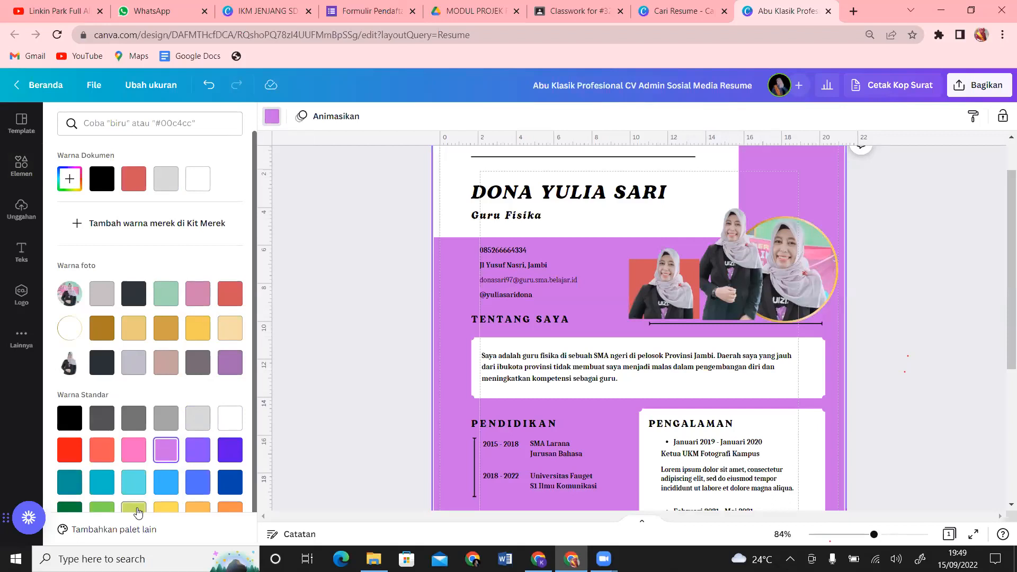
pyautogui.click(134, 507)
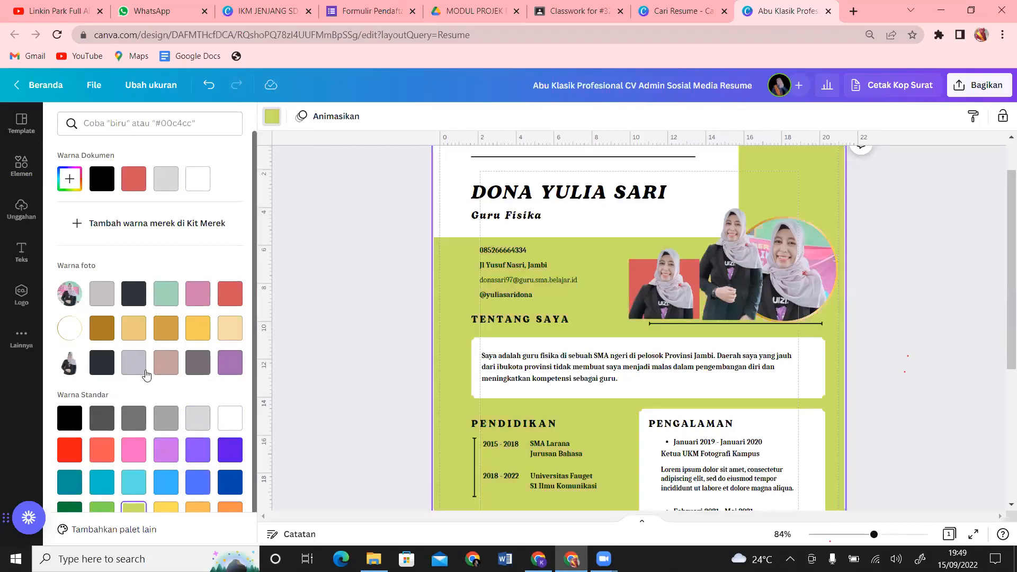
pyautogui.click(137, 373)
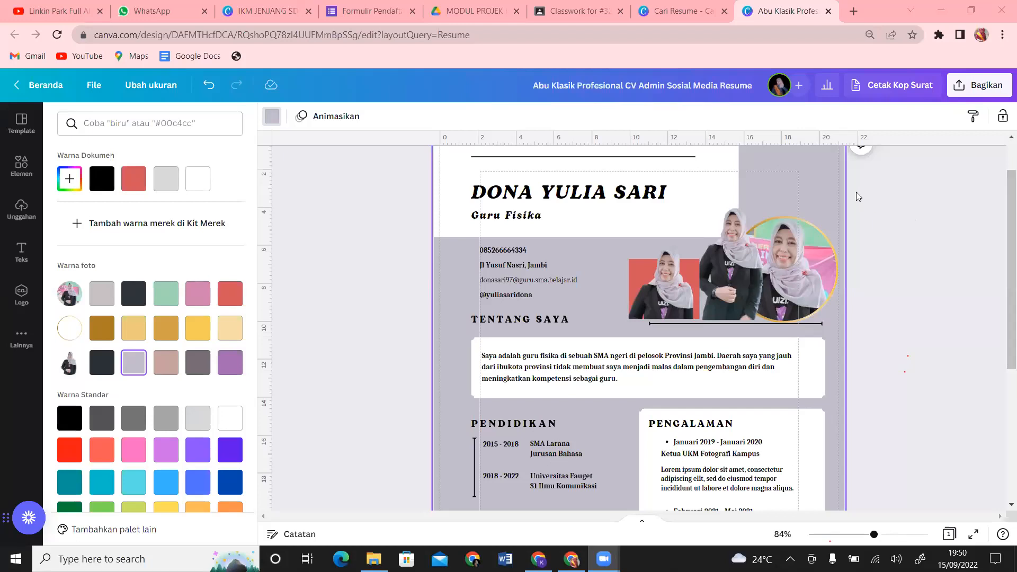
pyautogui.click(881, 223)
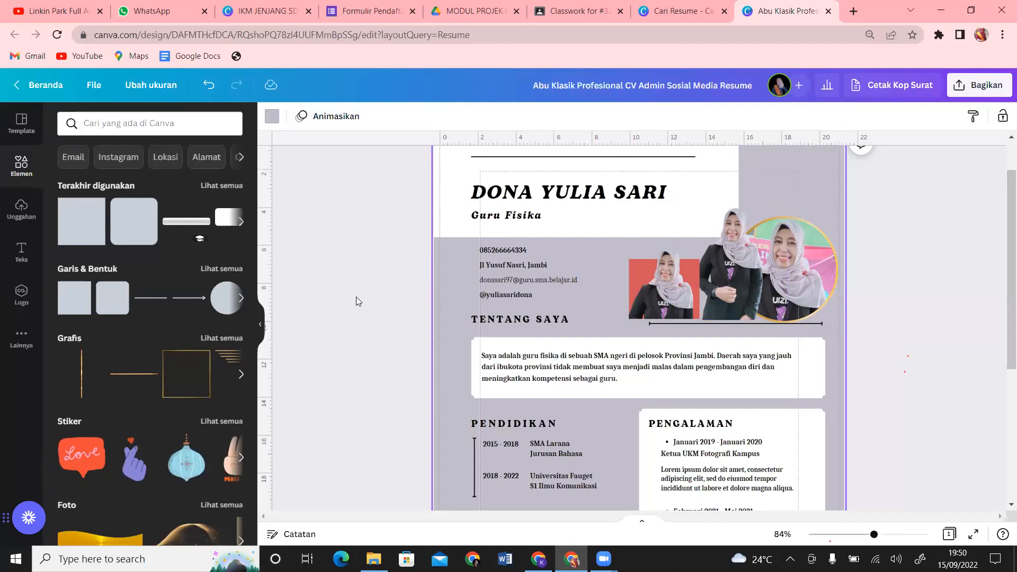
# Step: Browse all Gradien backgrounds under Latar Blkg and apply a light-blue gradient
pyautogui.click(23, 335)
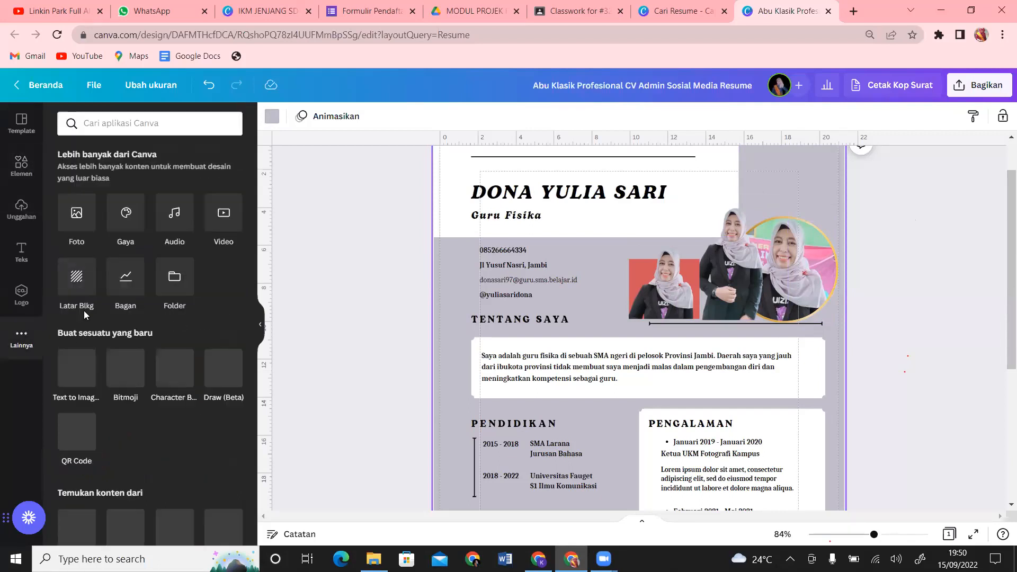
pyautogui.click(77, 279)
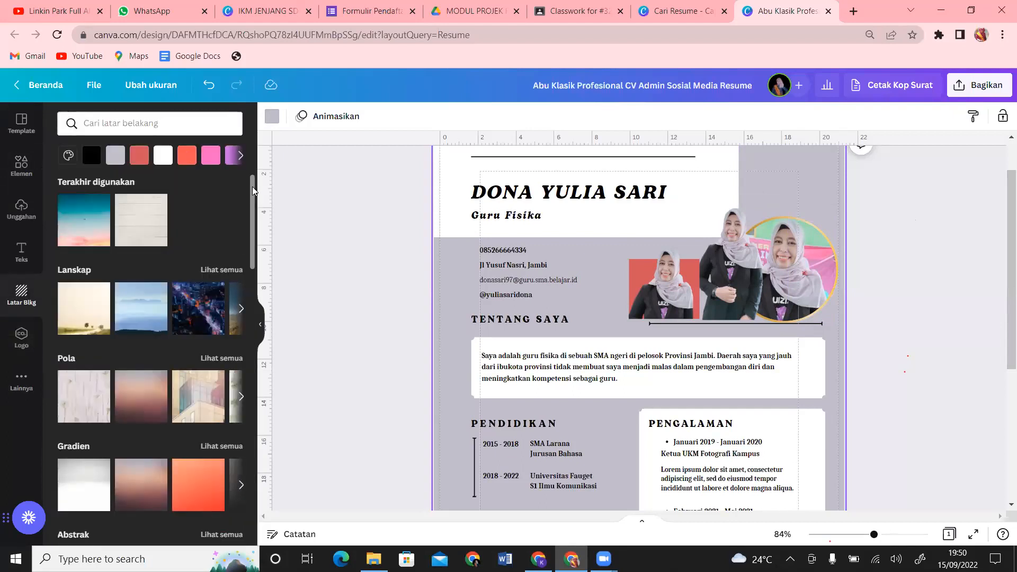
pyautogui.moveTo(252, 187); pyautogui.dragTo(258, 238)
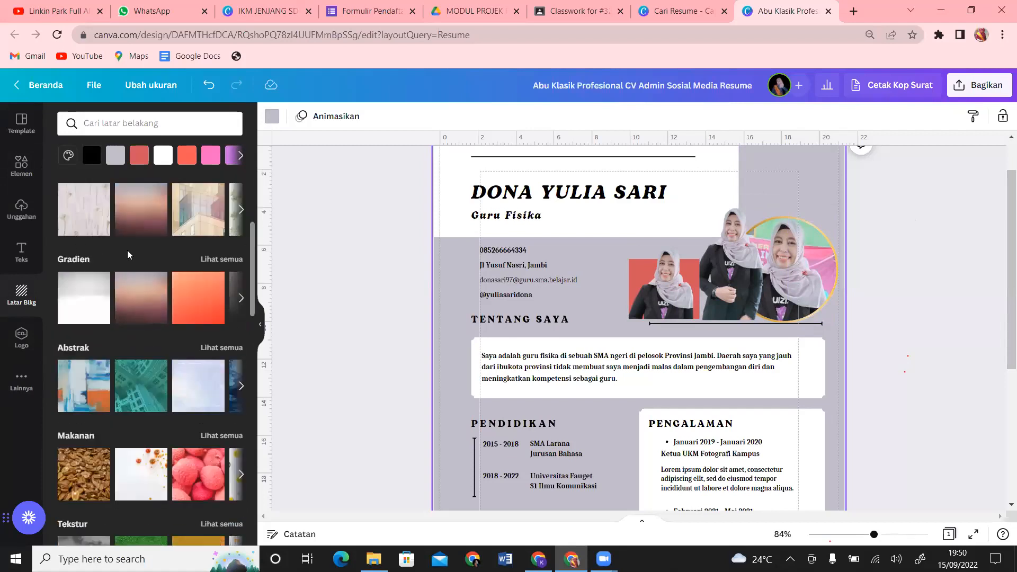
pyautogui.click(225, 259)
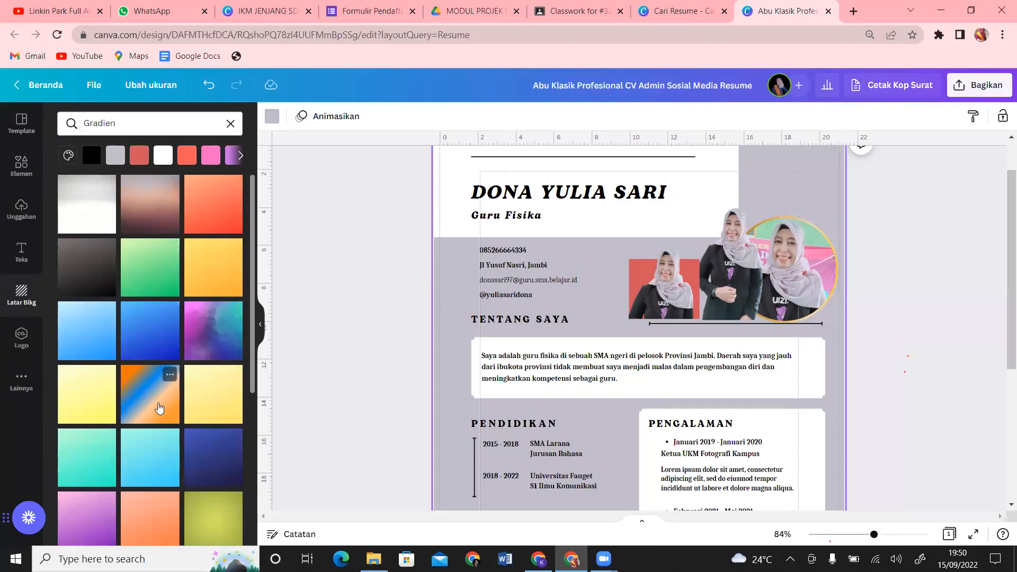
pyautogui.click(92, 346)
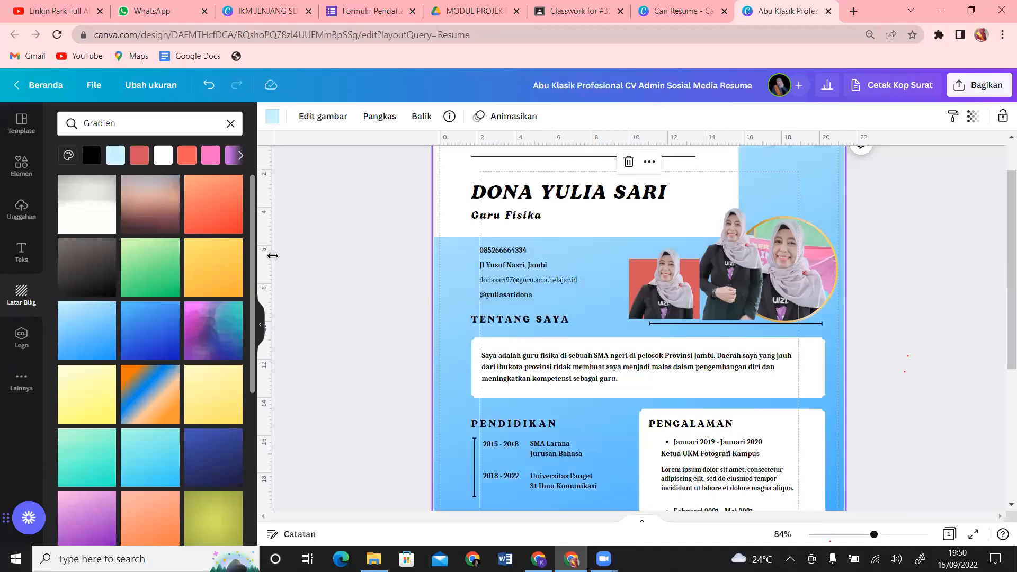
# Step: Switch the page background to the blue ink-splash bubbles gradient
pyautogui.moveTo(254, 286); pyautogui.dragTo(267, 433)
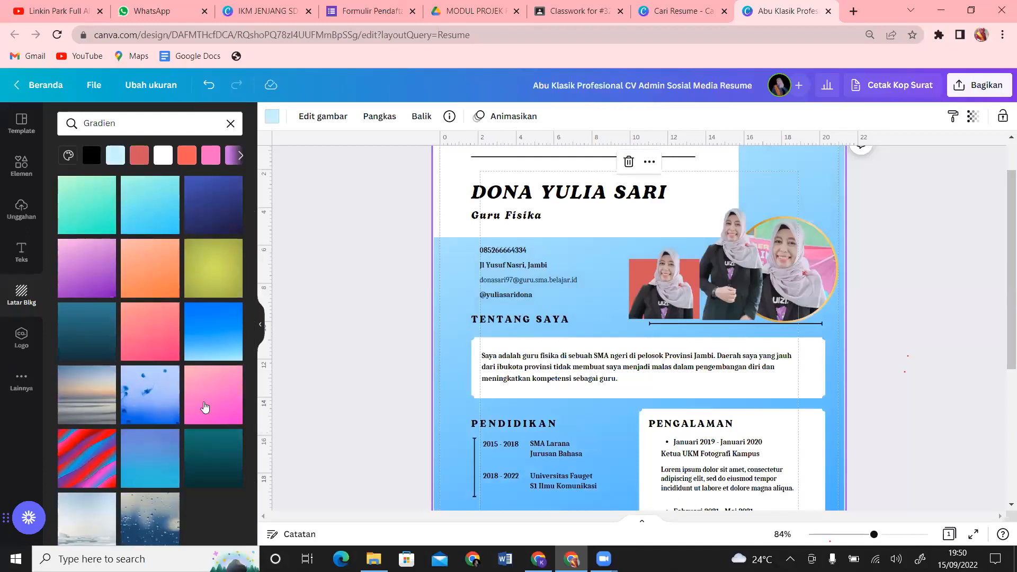
pyautogui.click(158, 409)
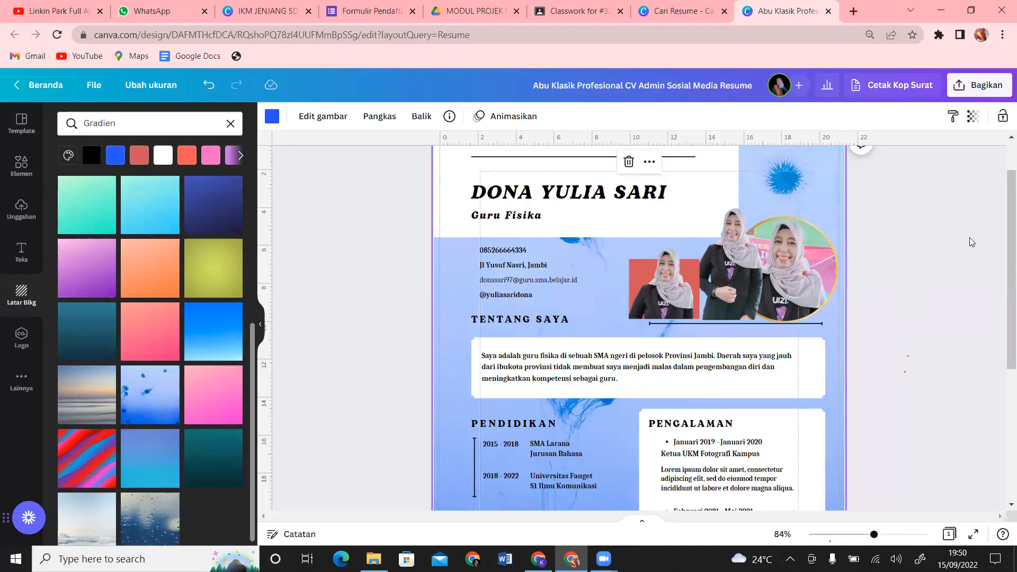
pyautogui.scroll(-5, 1003, 384)
pyautogui.moveTo(1001, 380); pyautogui.dragTo(1001, 315)
pyautogui.scroll(2, 1003, 319)
pyautogui.click(1003, 325)
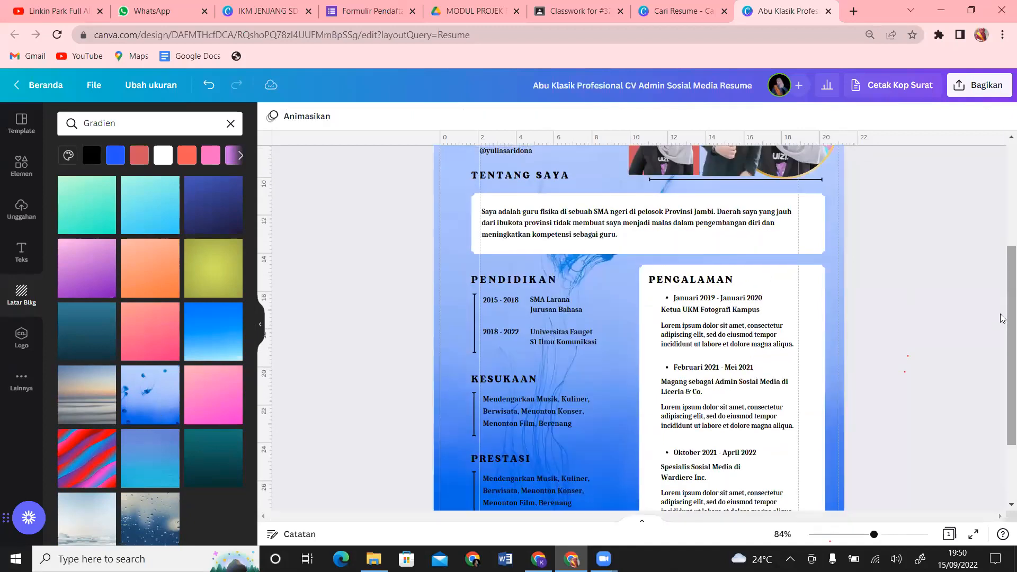
pyautogui.scroll(5, 1003, 176)
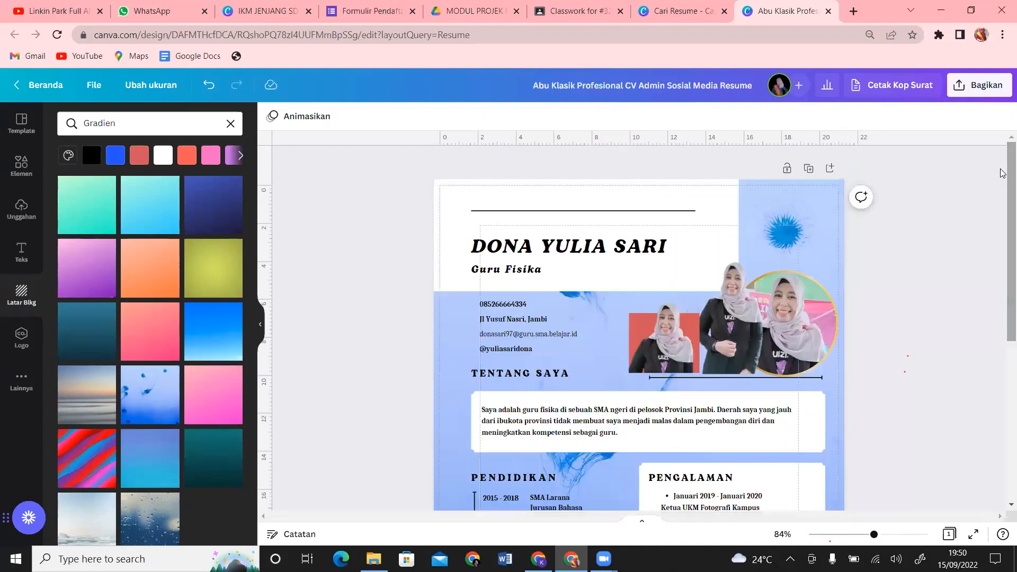
# Step: Duplicate the name header box, make the copy black, send it back, and trim its edges
pyautogui.click(711, 213)
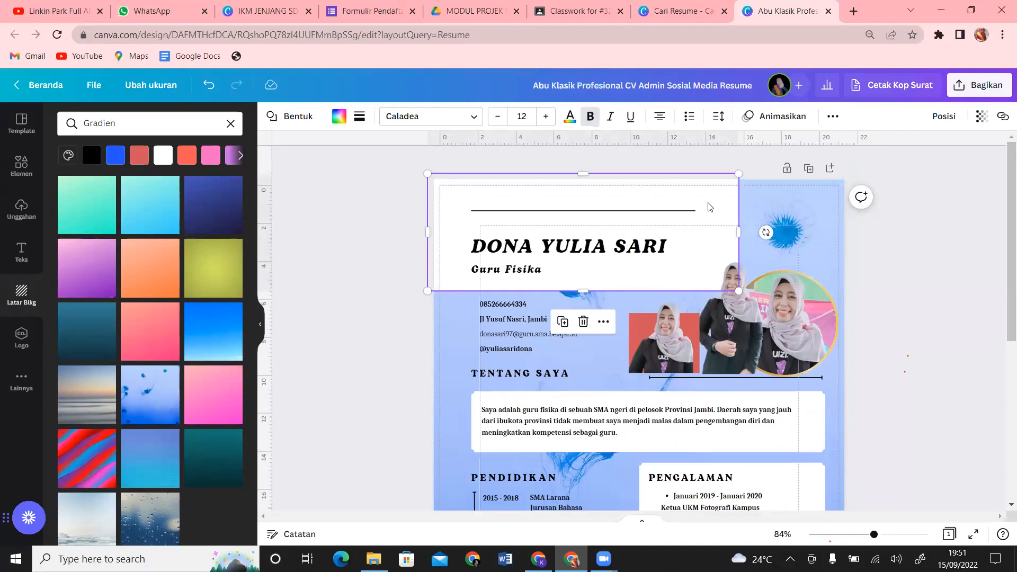
pyautogui.hotkey('ctrl', 'd')
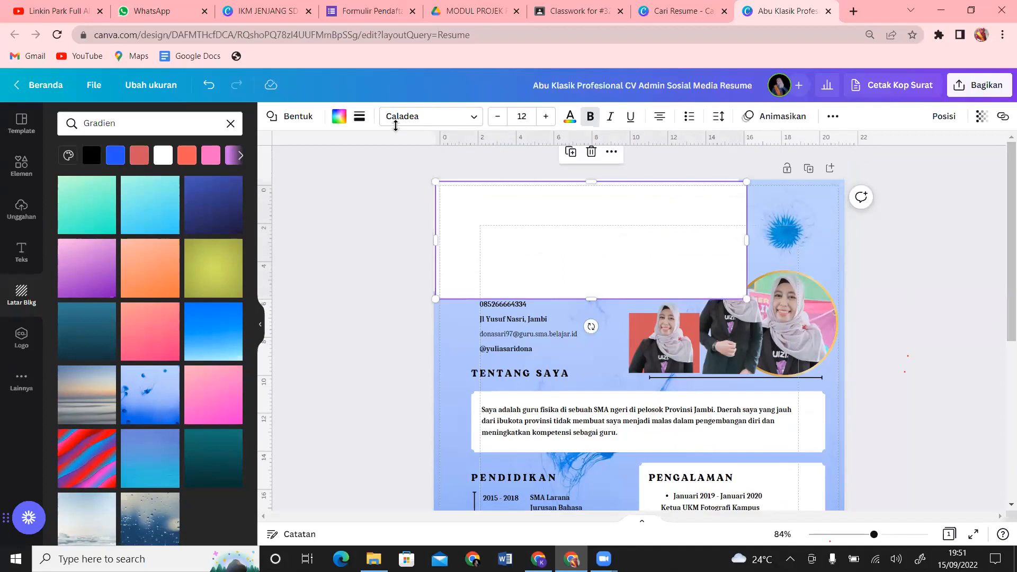
pyautogui.click(339, 117)
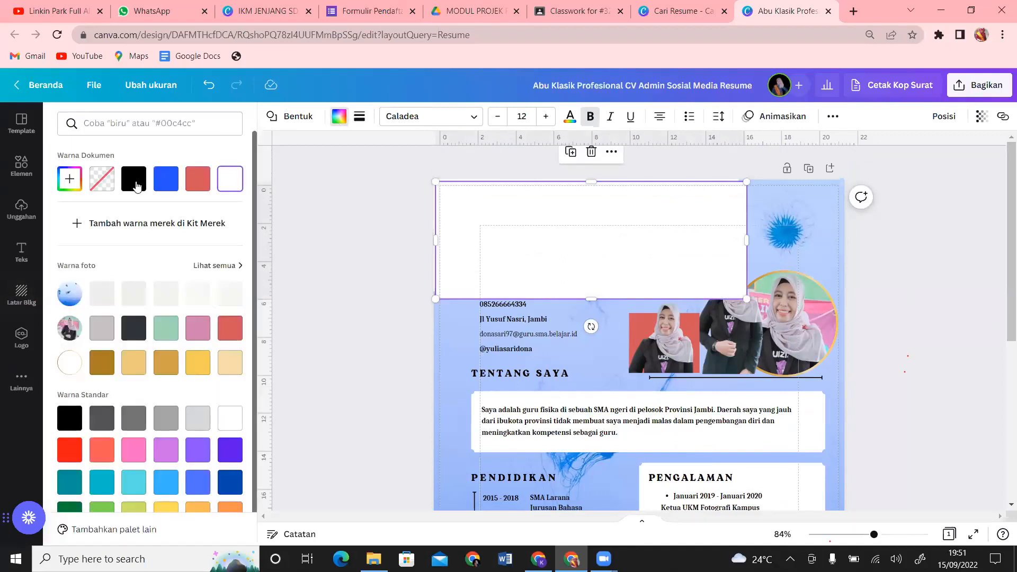
pyautogui.click(136, 184)
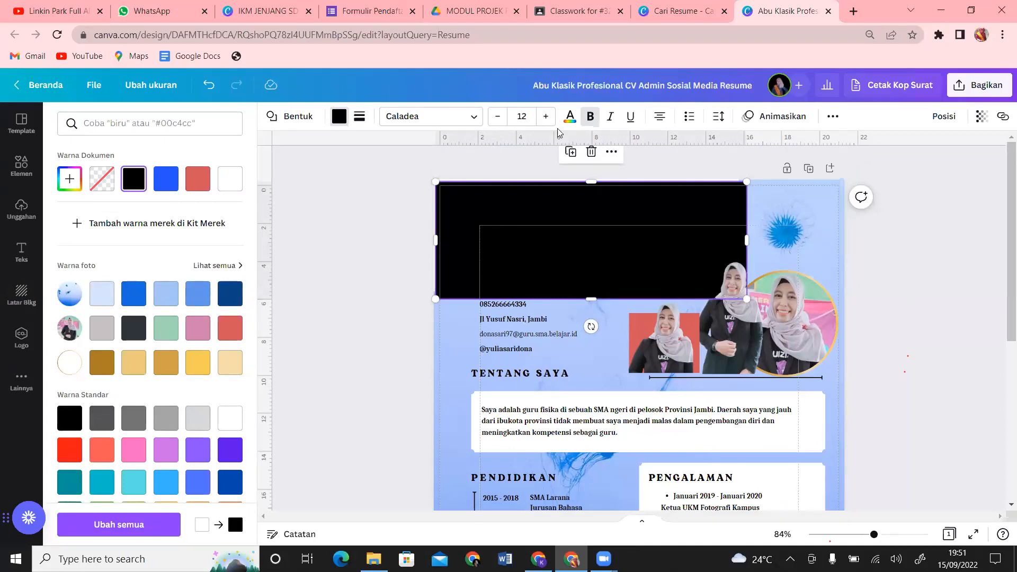
pyautogui.click(944, 116)
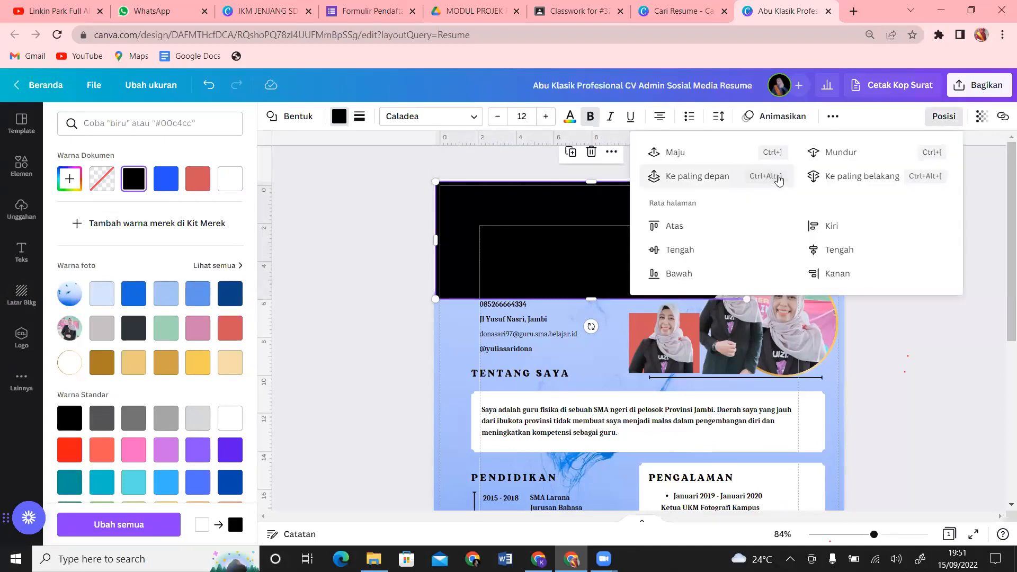
pyautogui.click(844, 159)
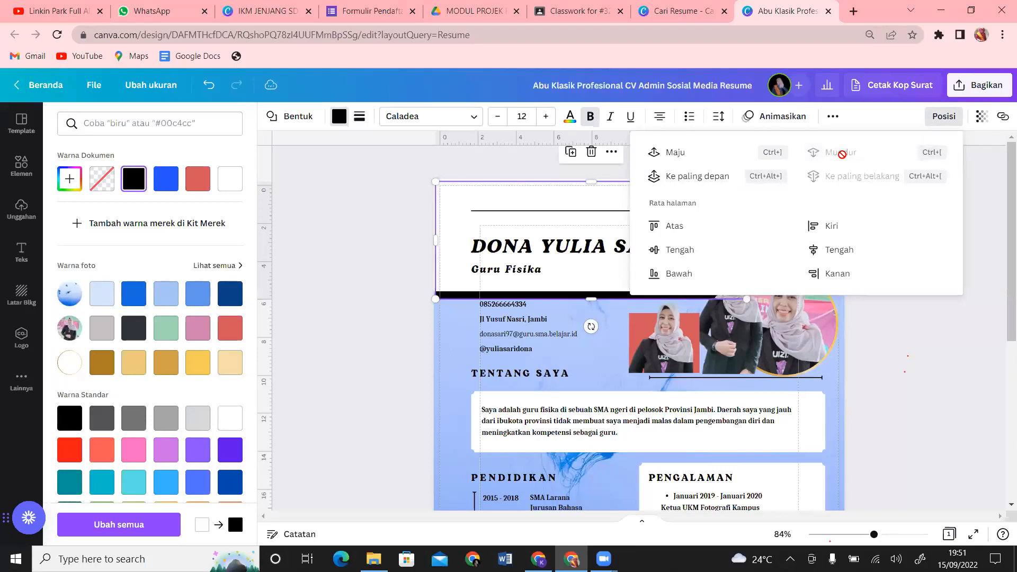
pyautogui.click(921, 331)
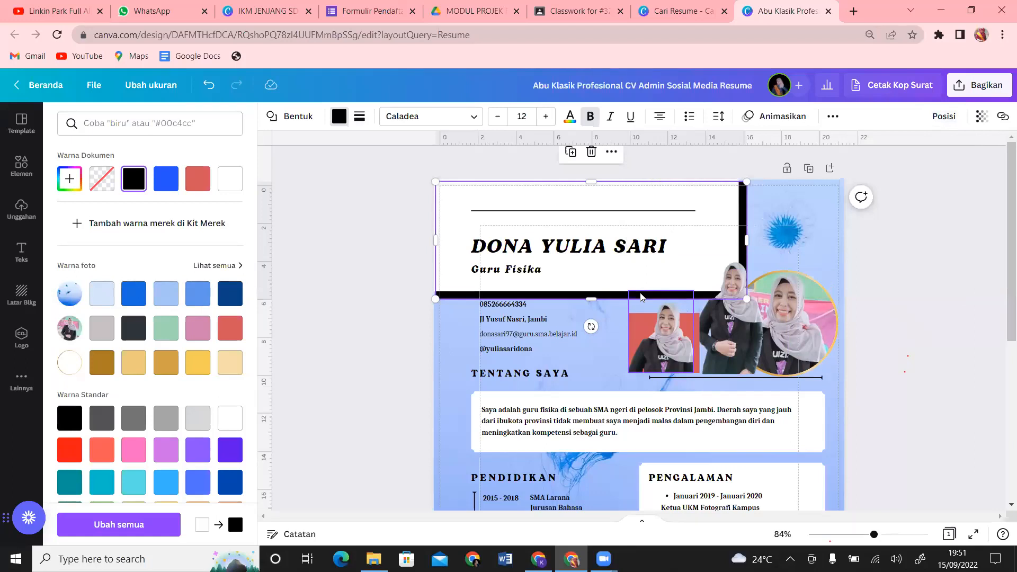
pyautogui.moveTo(591, 298); pyautogui.dragTo(590, 298)
pyautogui.moveTo(748, 236); pyautogui.dragTo(744, 237)
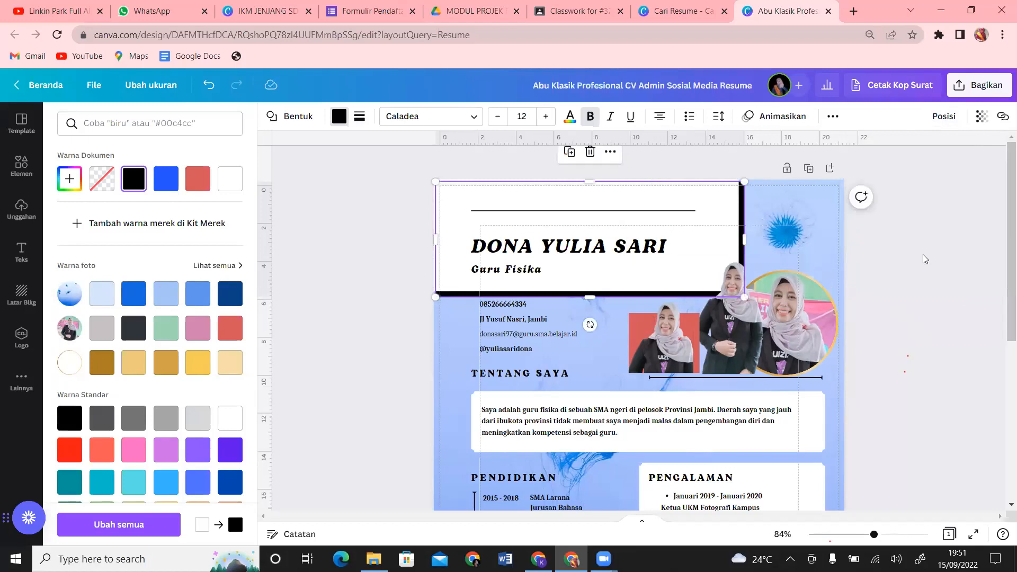
pyautogui.click(923, 259)
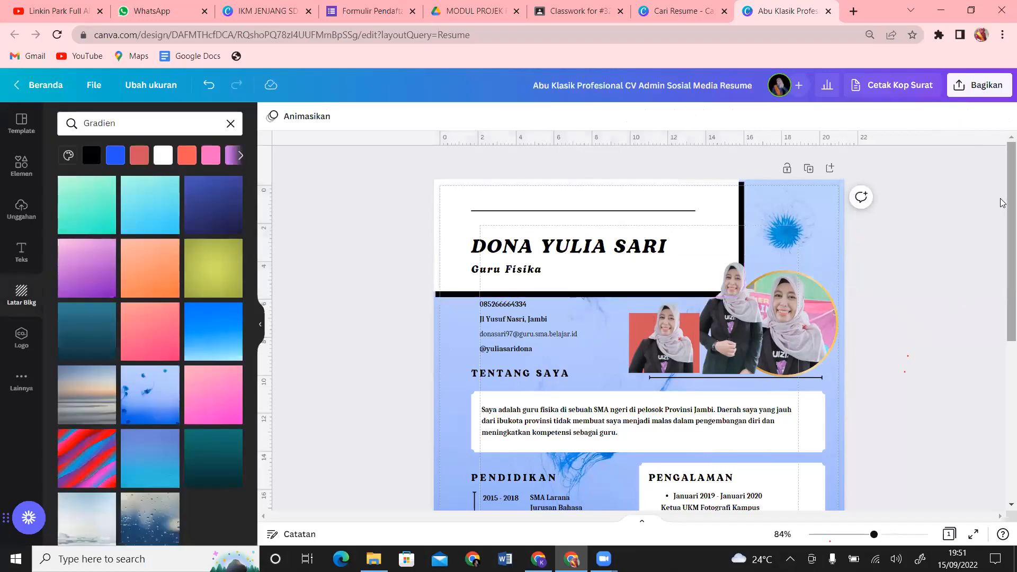
# Step: Offset a copy of the Tentang Saya box, fill it black, and send it behind
pyautogui.moveTo(1004, 203); pyautogui.dragTo(1003, 242)
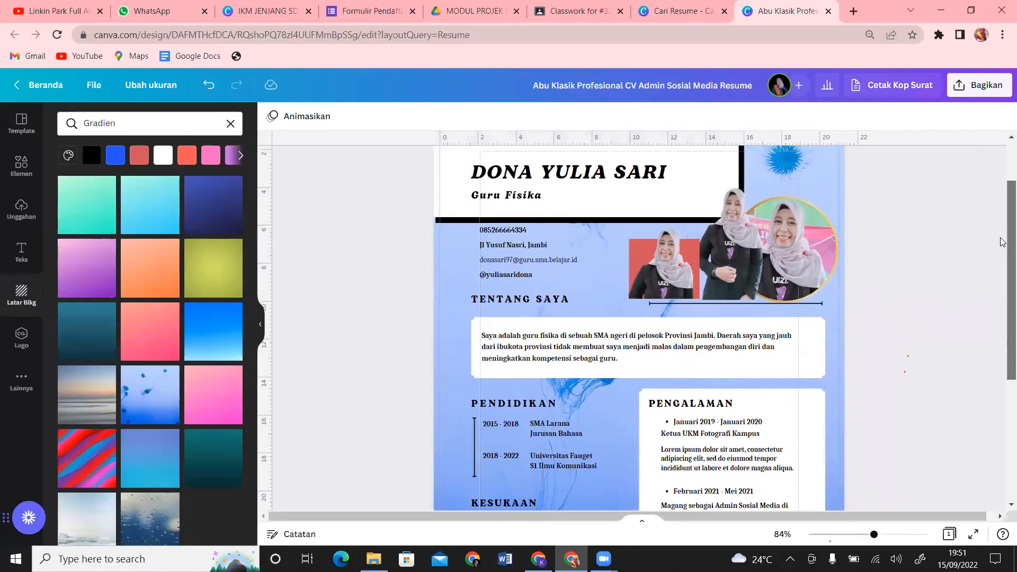
pyautogui.click(815, 333)
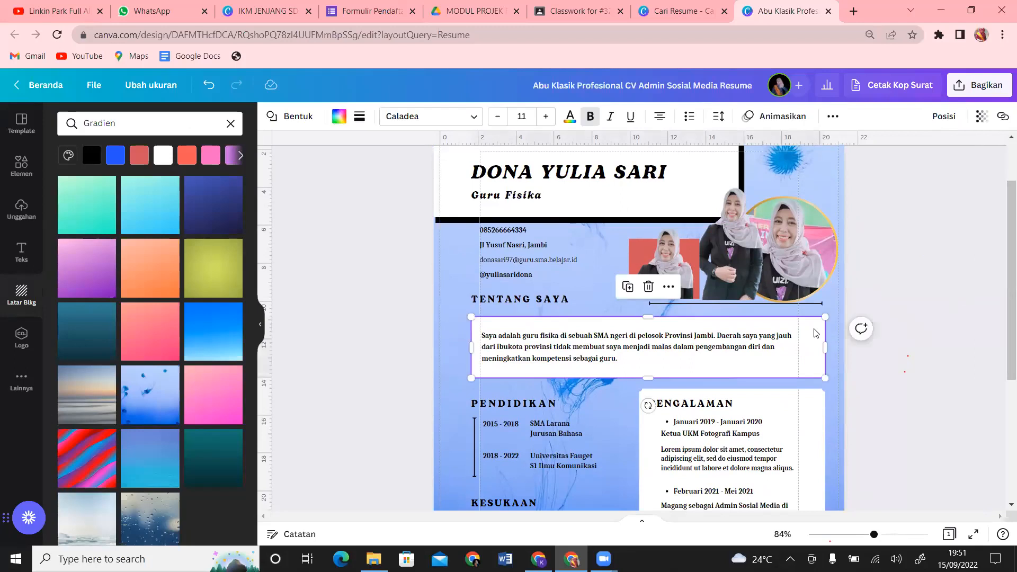
pyautogui.moveTo(814, 333)
pyautogui.mouseDown()
pyautogui.moveTo(800, 336)
pyautogui.moveTo(799, 364)
pyautogui.moveTo(803, 339)
pyautogui.mouseUp()
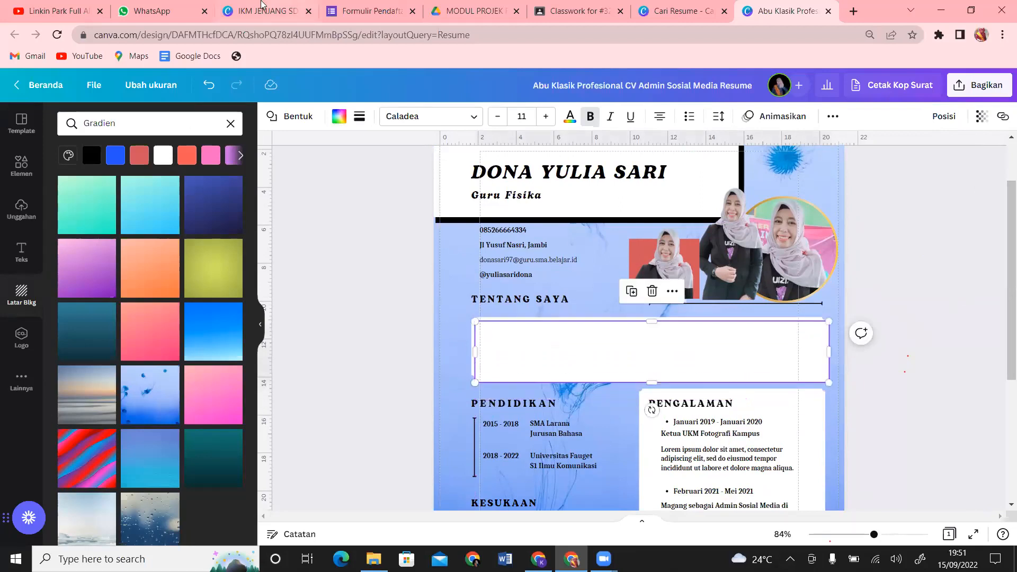
pyautogui.click(340, 121)
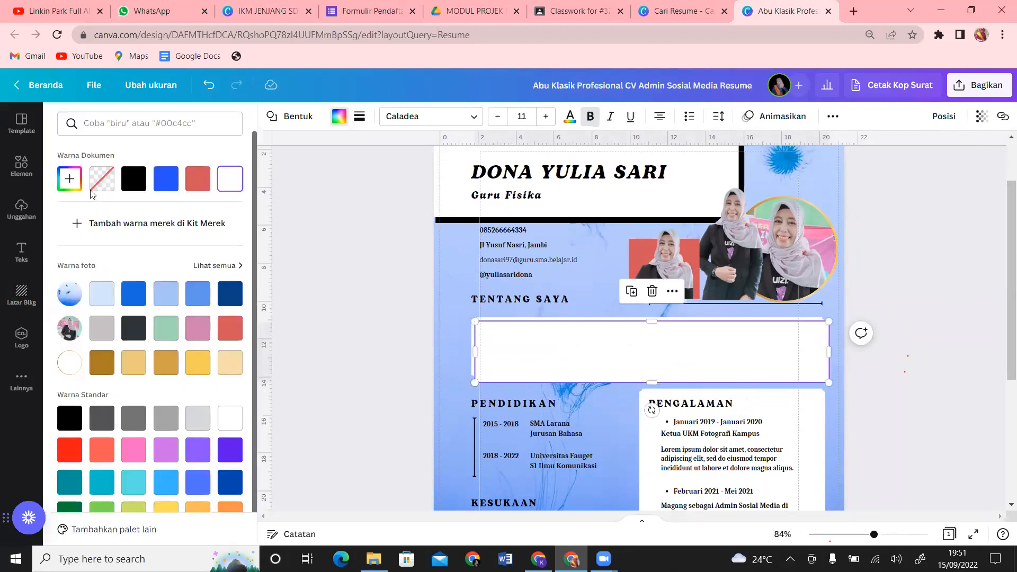
pyautogui.click(132, 181)
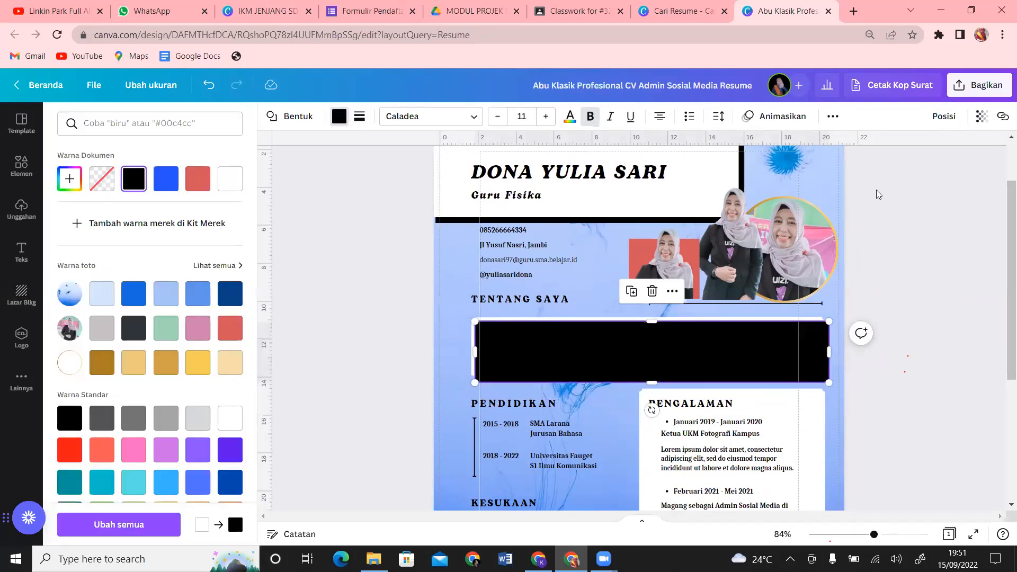
pyautogui.click(944, 116)
pyautogui.click(889, 156)
pyautogui.click(890, 155)
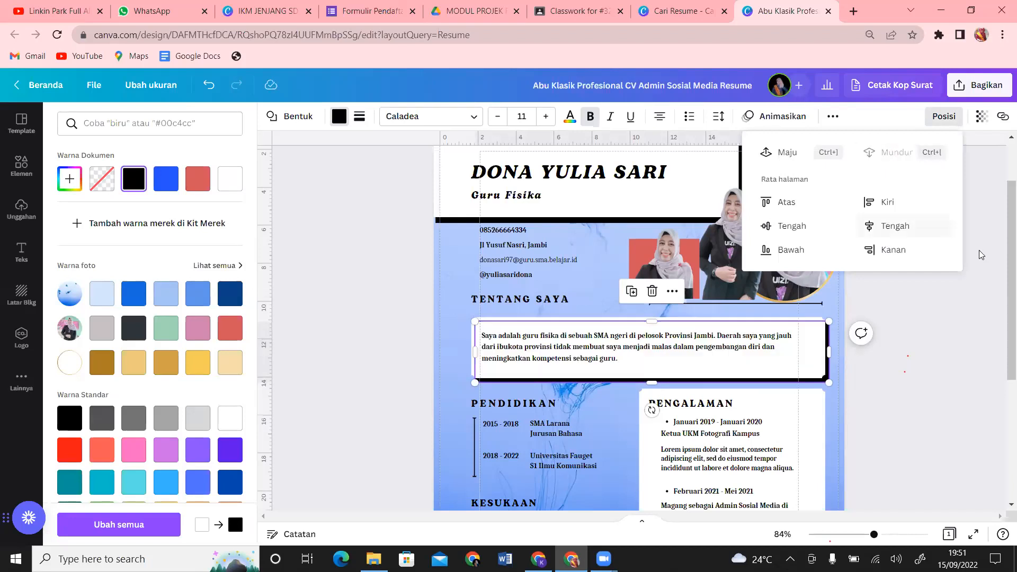
pyautogui.moveTo(1003, 238); pyautogui.dragTo(1002, 338)
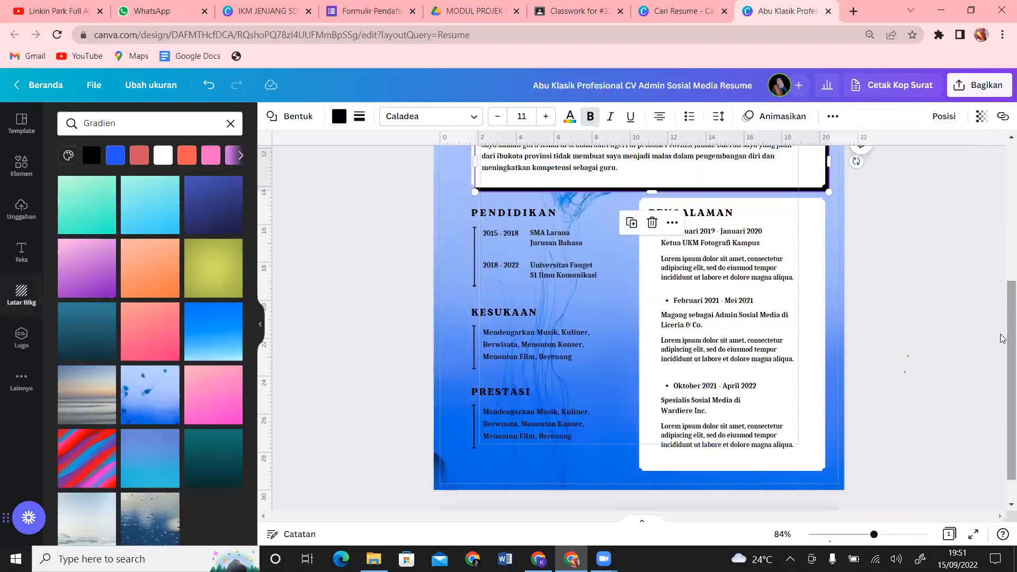
# Step: Duplicate the Pengalaman box, fill the copy black, and layer it behind the original
pyautogui.click(813, 219)
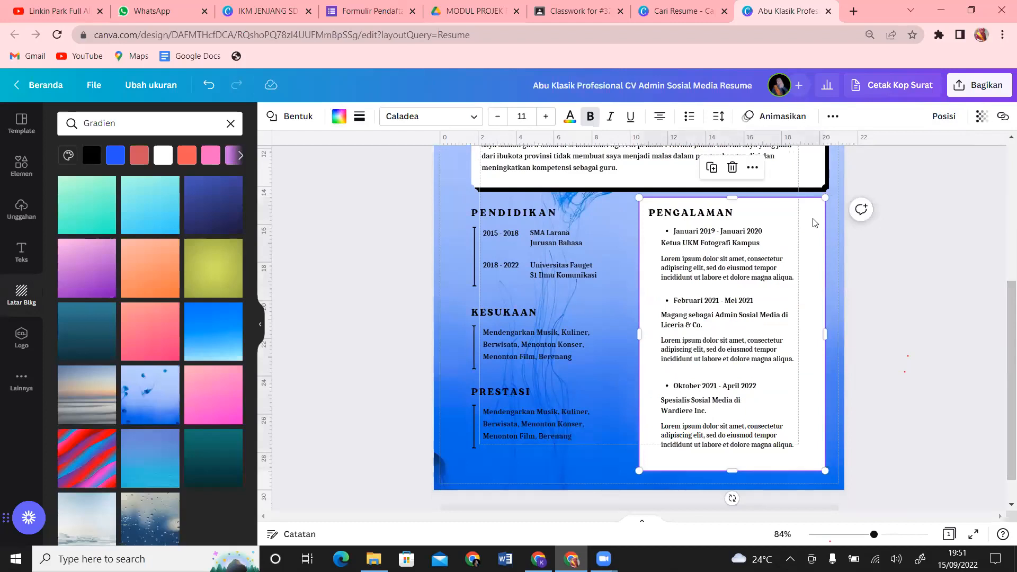
pyautogui.hotkey('ctrl', 'd')
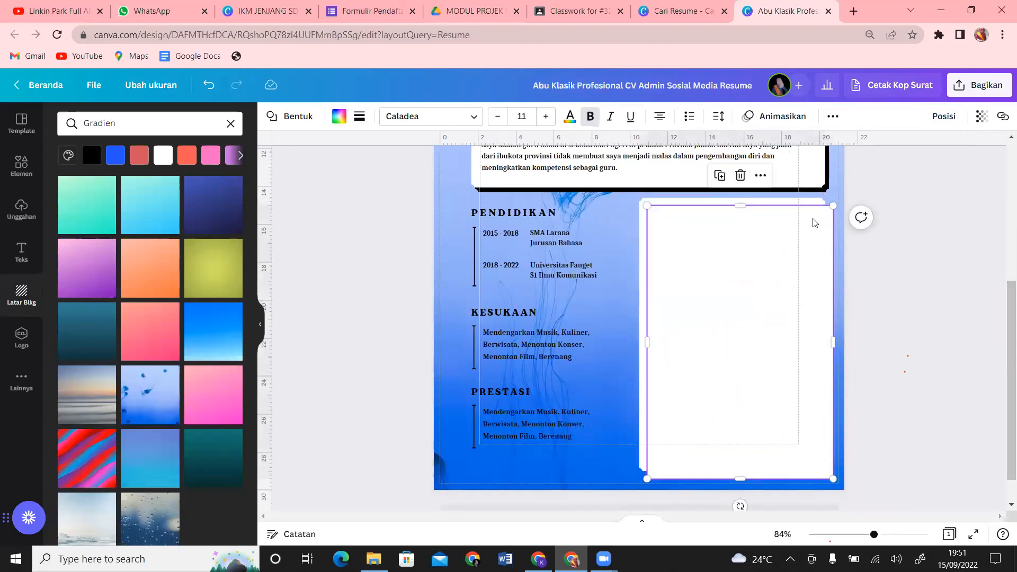
pyautogui.click(337, 120)
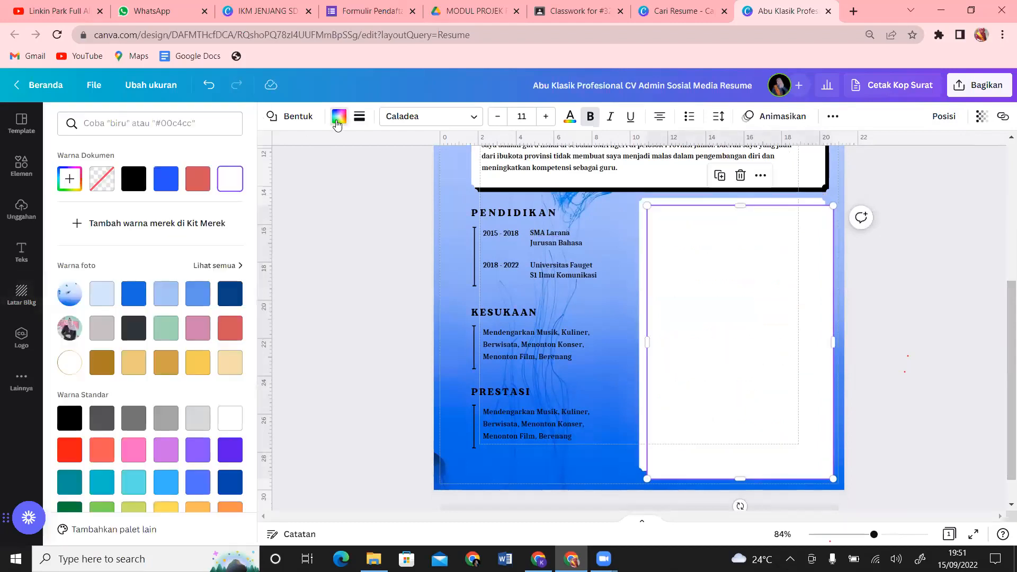
pyautogui.click(133, 181)
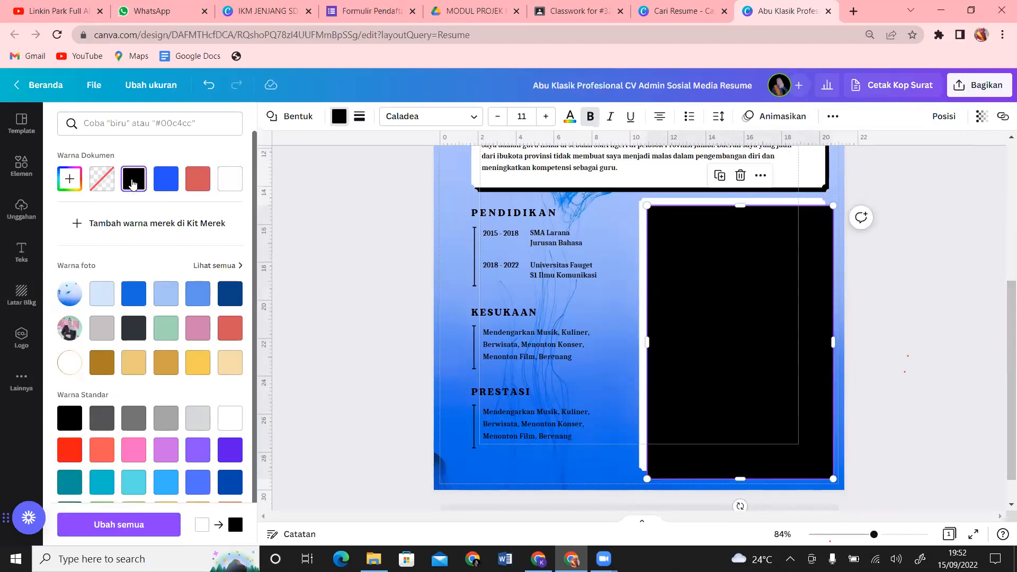
pyautogui.click(940, 119)
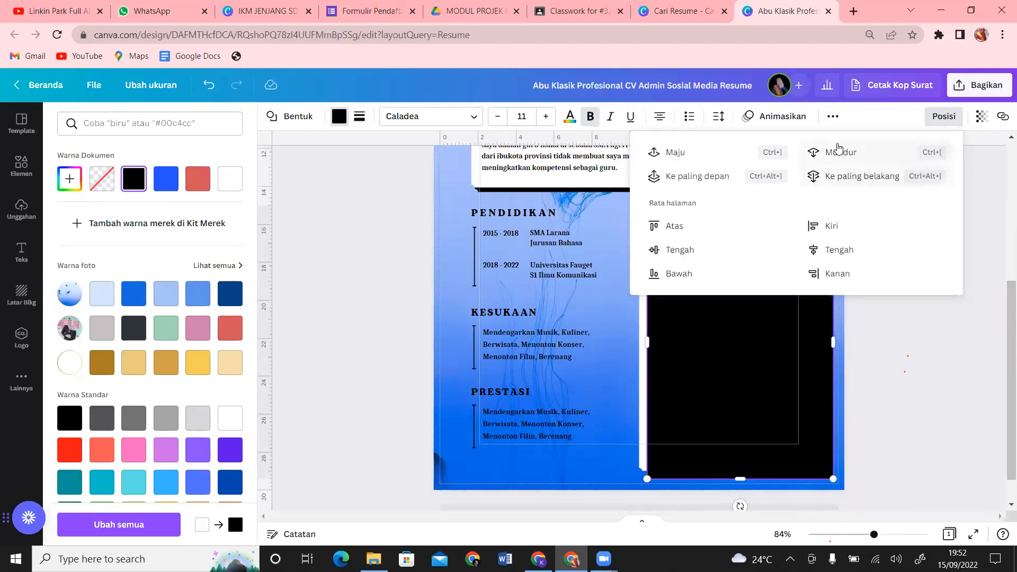
pyautogui.click(841, 152)
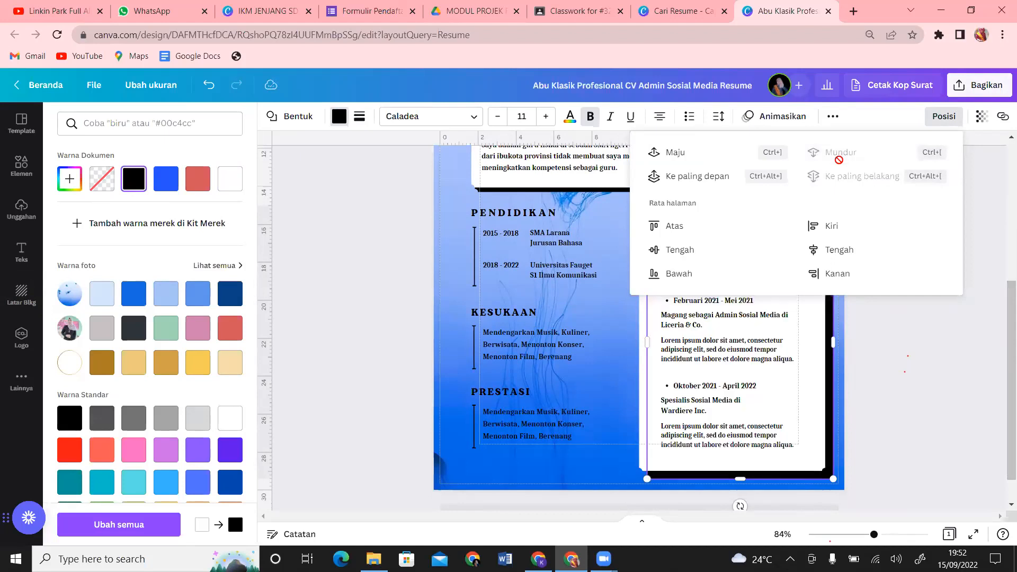
pyautogui.click(899, 407)
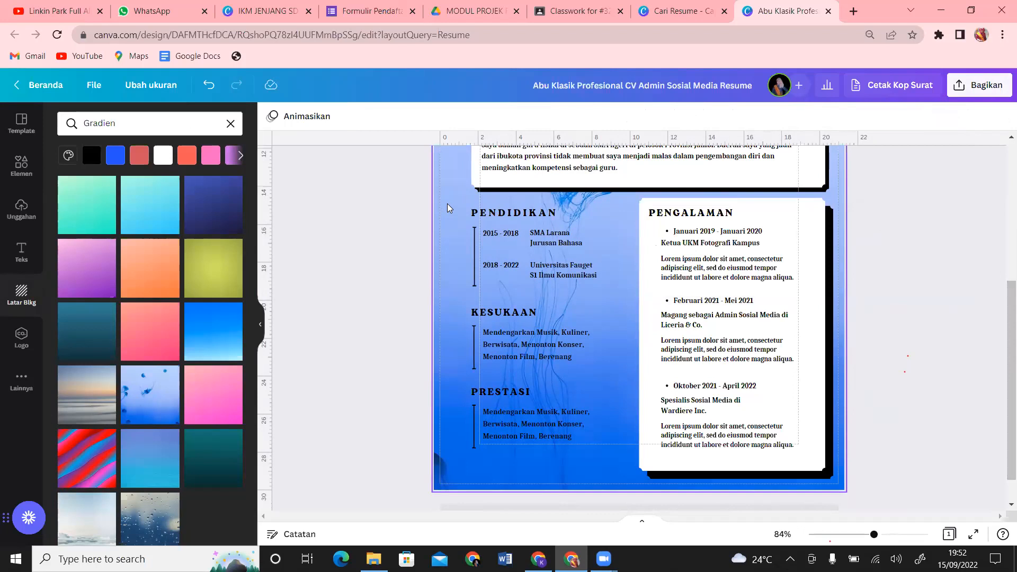
pyautogui.moveTo(447, 203); pyautogui.dragTo(616, 293)
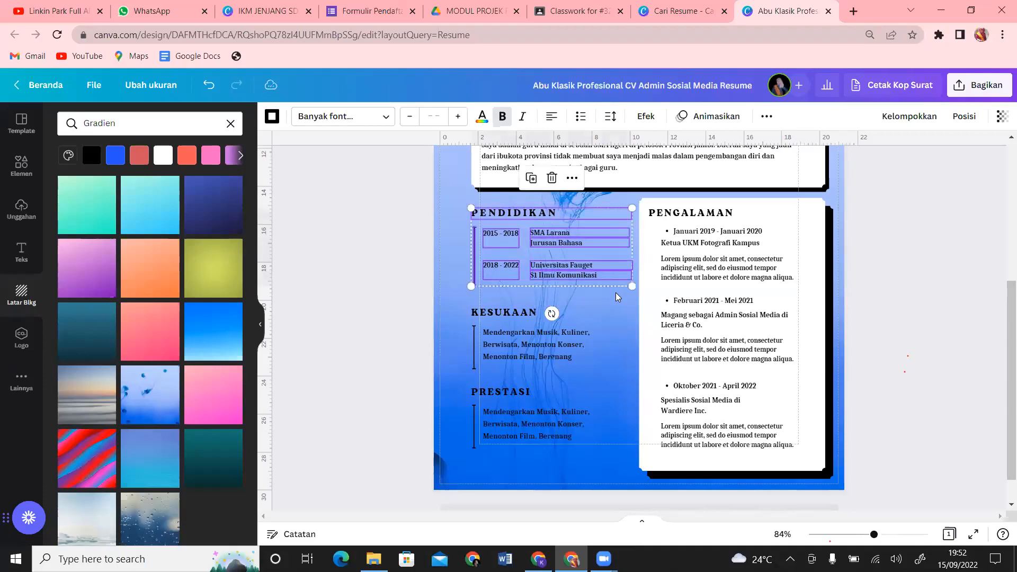
pyautogui.click(483, 122)
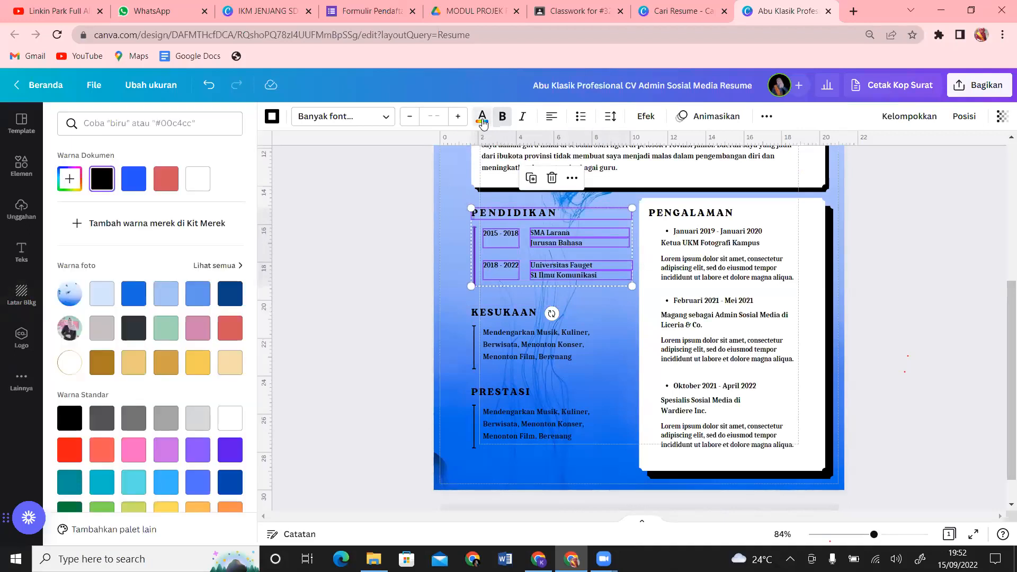
pyautogui.click(236, 375)
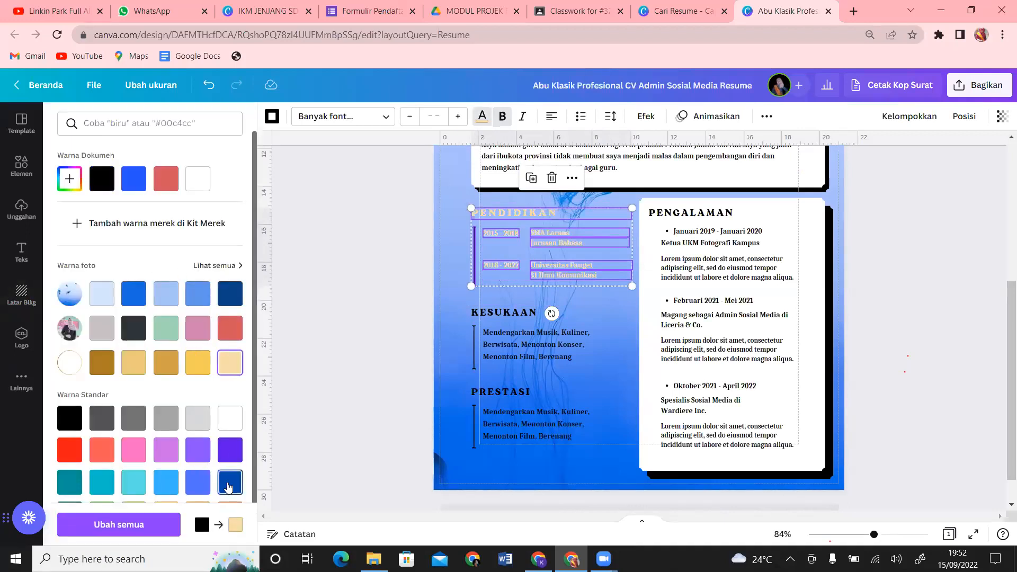
pyautogui.click(229, 483)
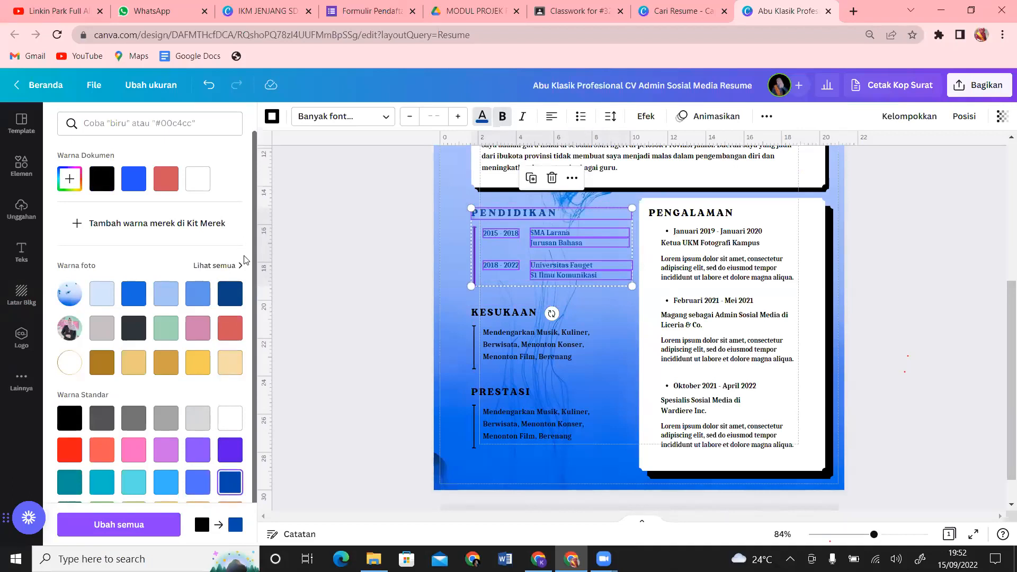
pyautogui.moveTo(253, 245); pyautogui.dragTo(268, 341)
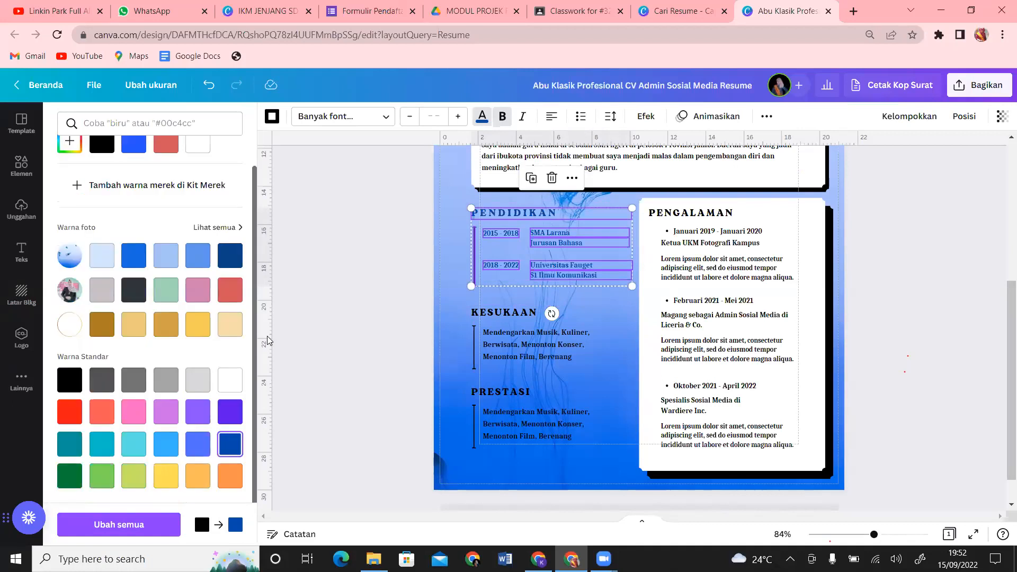
pyautogui.click(229, 485)
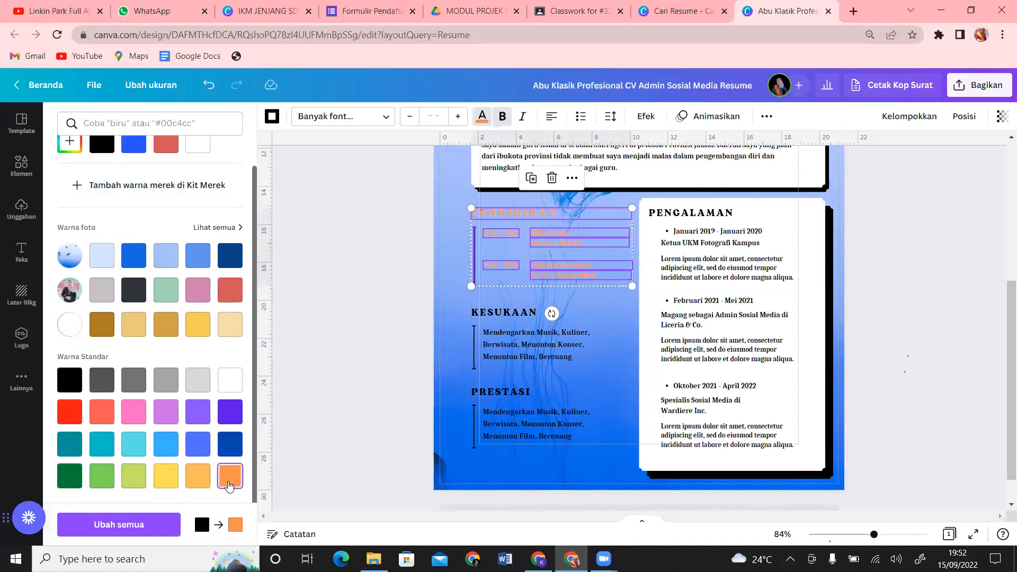
pyautogui.click(65, 414)
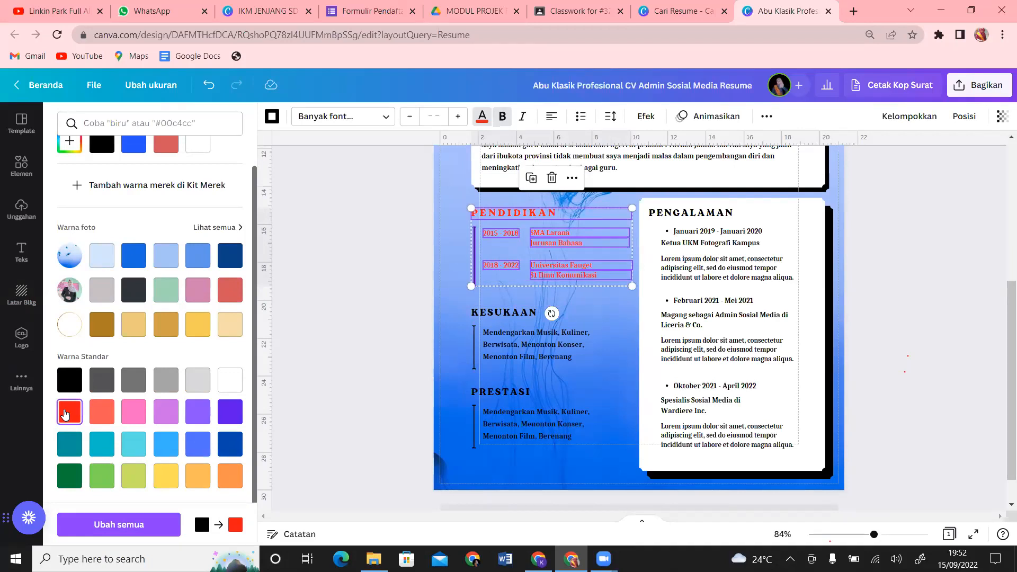
pyautogui.click(67, 386)
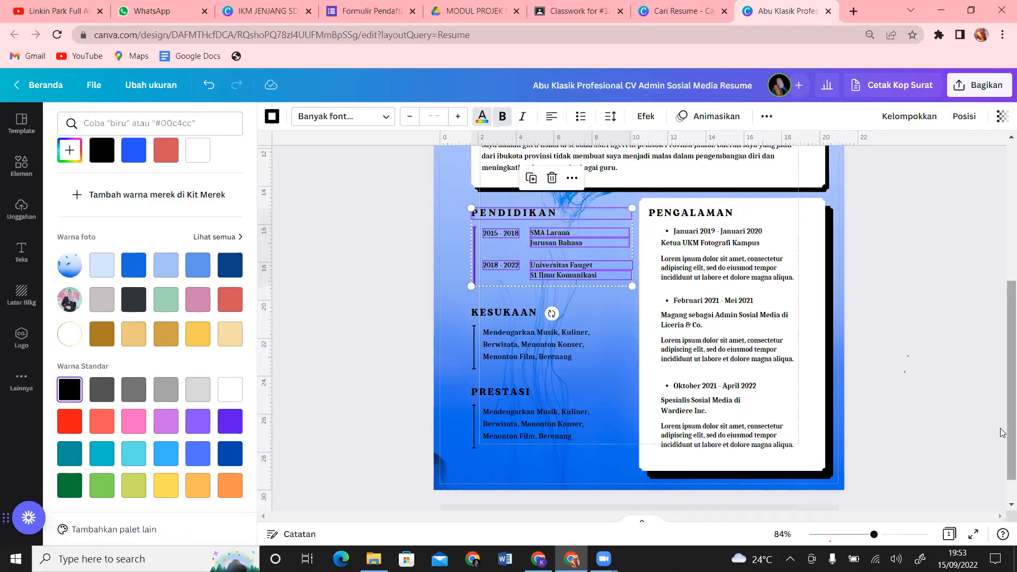
pyautogui.moveTo(1004, 434); pyautogui.dragTo(997, 104)
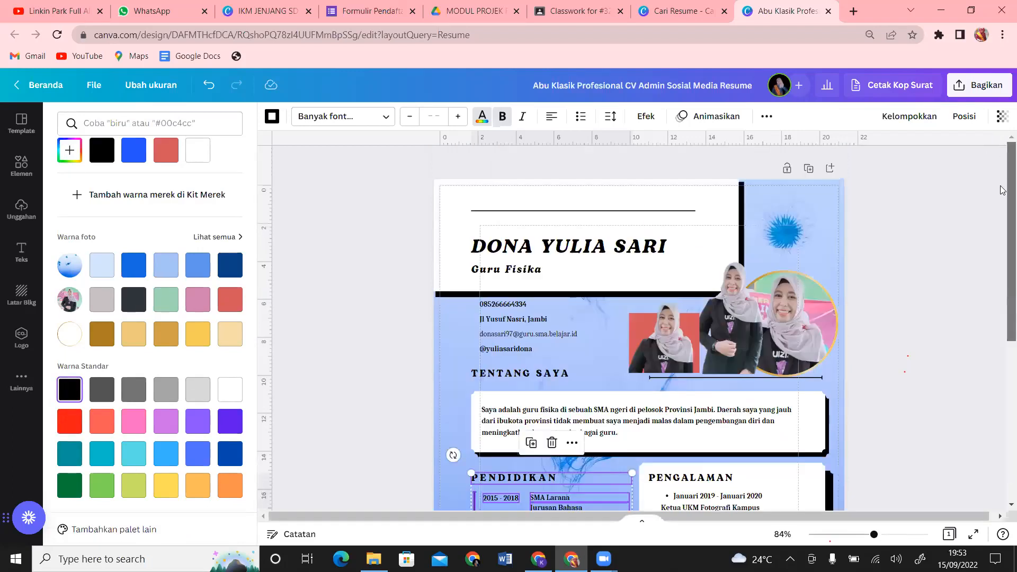
# Step: Download the CV with file type JPG through Bagikan > Unduh
pyautogui.moveTo(1001, 248); pyautogui.dragTo(1001, 342)
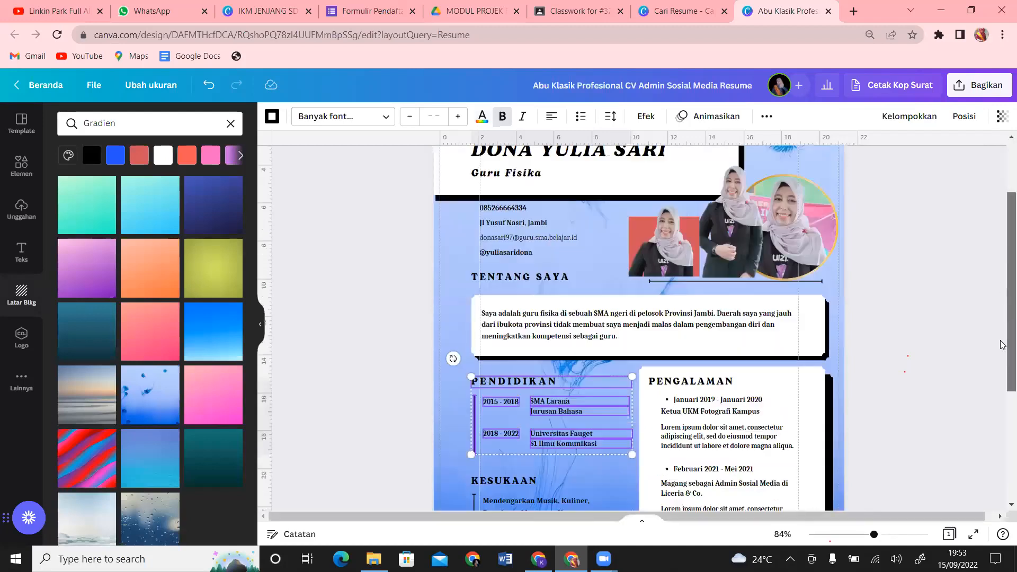
pyautogui.moveTo(1001, 425); pyautogui.dragTo(1001, 299)
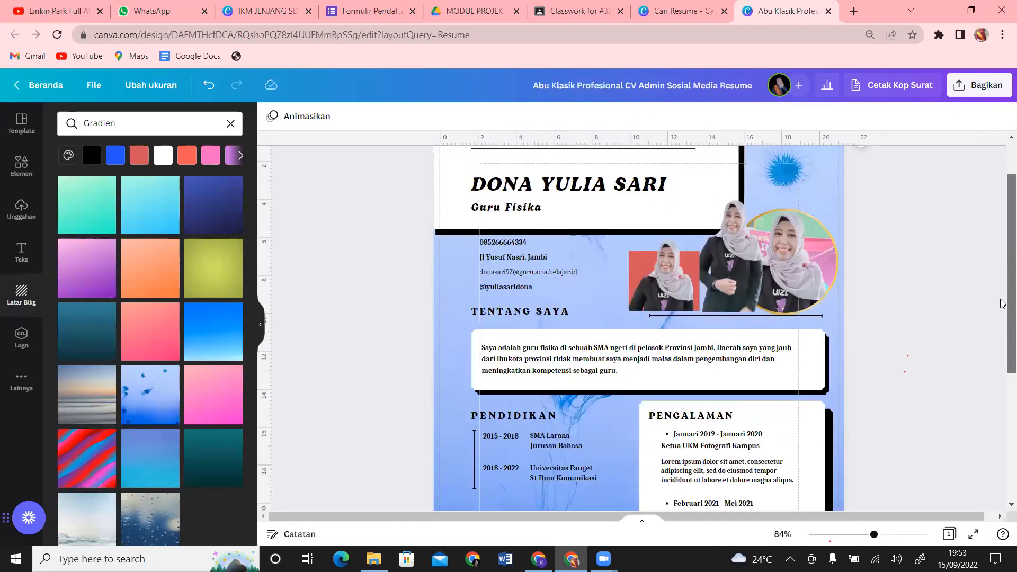
pyautogui.click(983, 99)
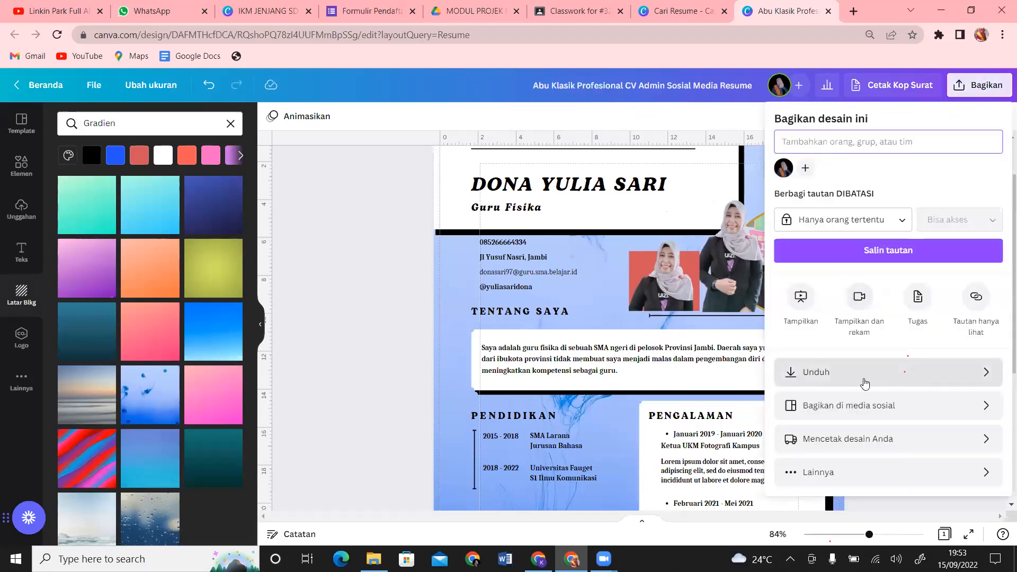
pyautogui.click(866, 377)
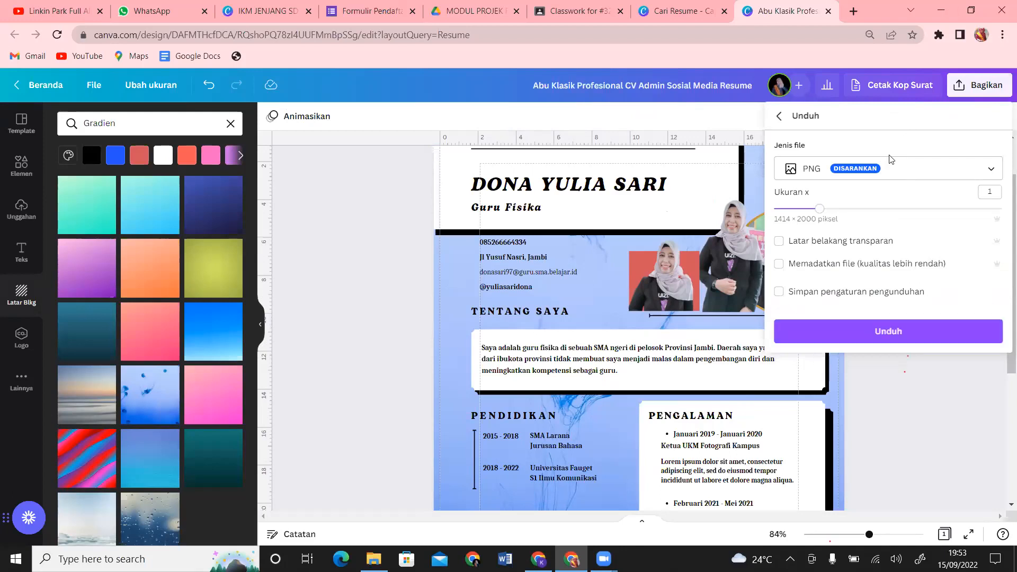
pyautogui.click(912, 167)
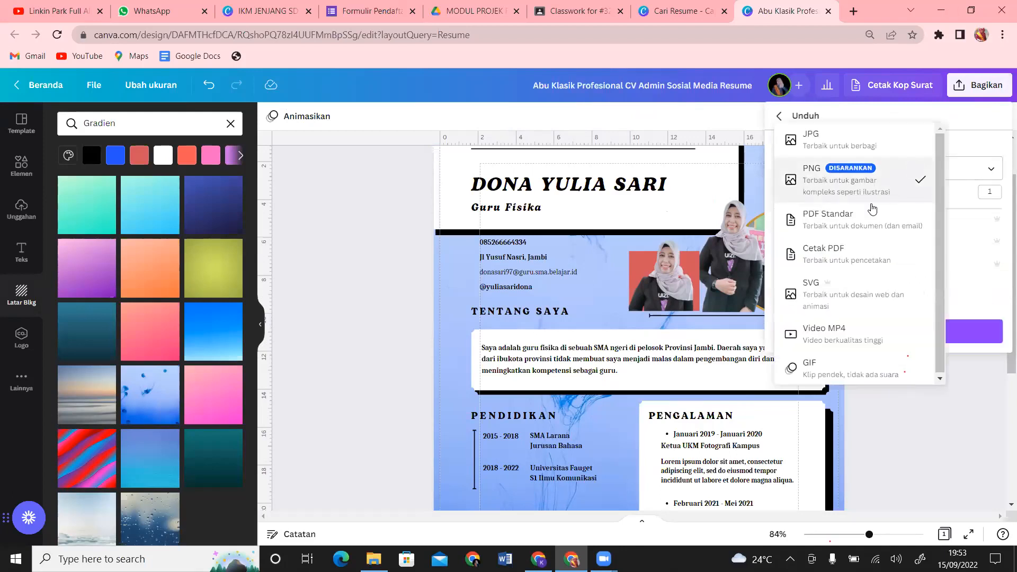
pyautogui.click(880, 141)
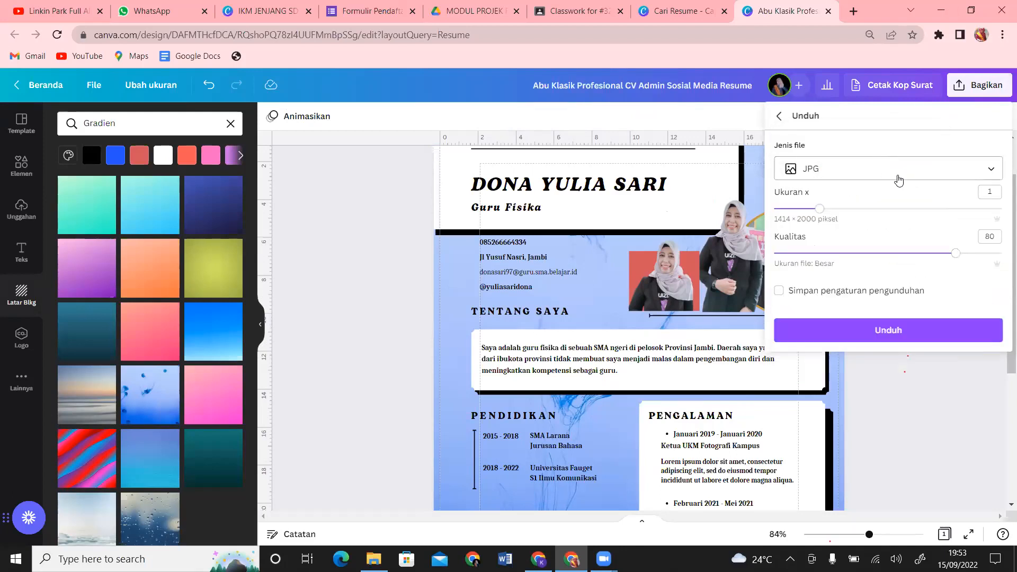
pyautogui.click(861, 173)
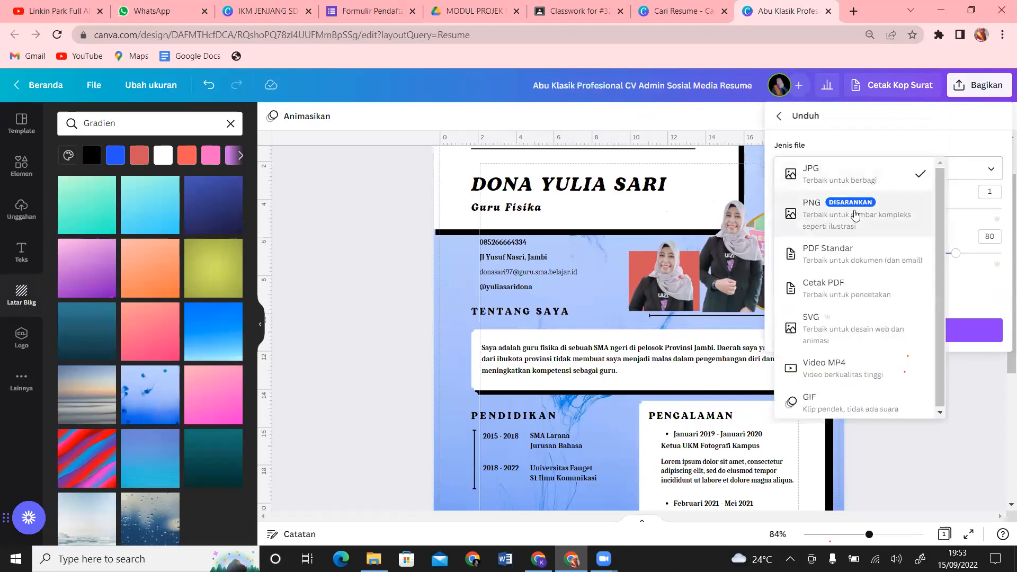
pyautogui.click(856, 215)
pyautogui.click(883, 169)
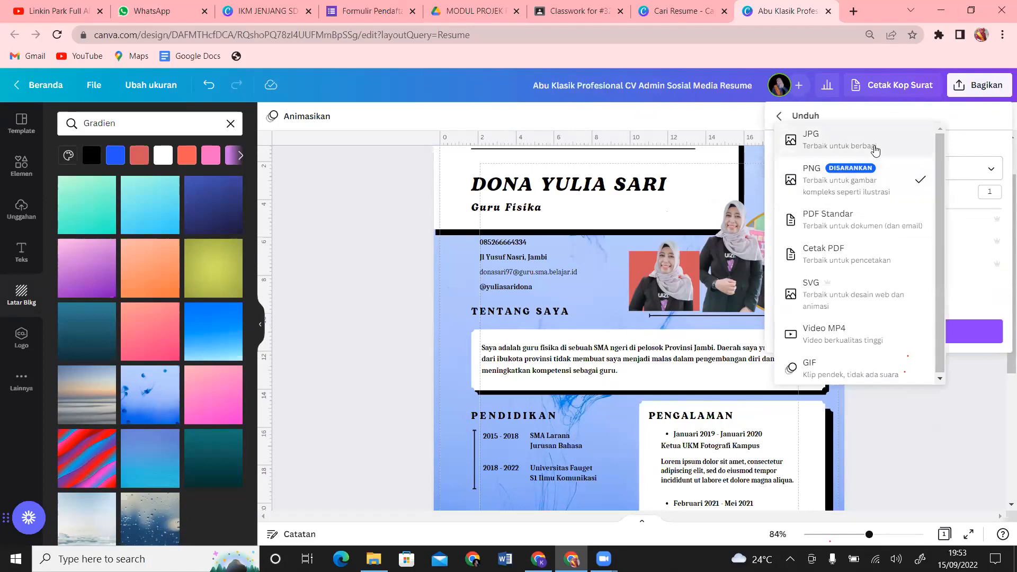
pyautogui.click(875, 151)
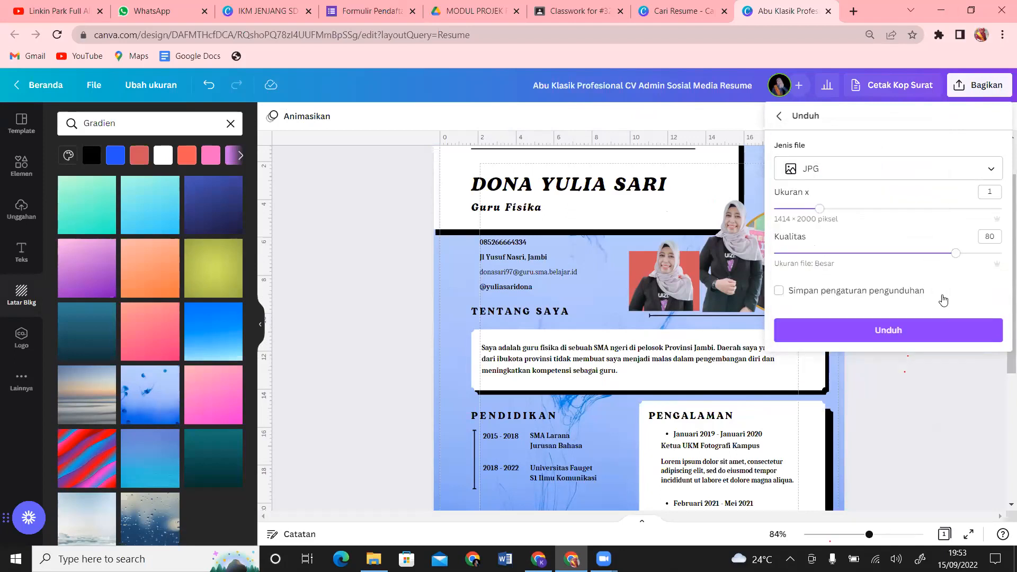
pyautogui.click(920, 331)
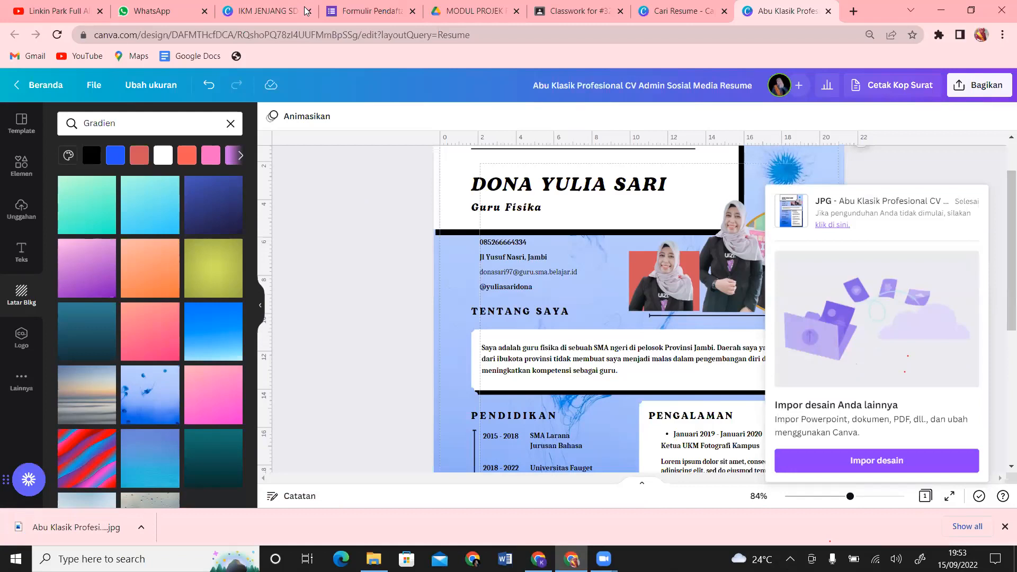
pyautogui.click(643, 6)
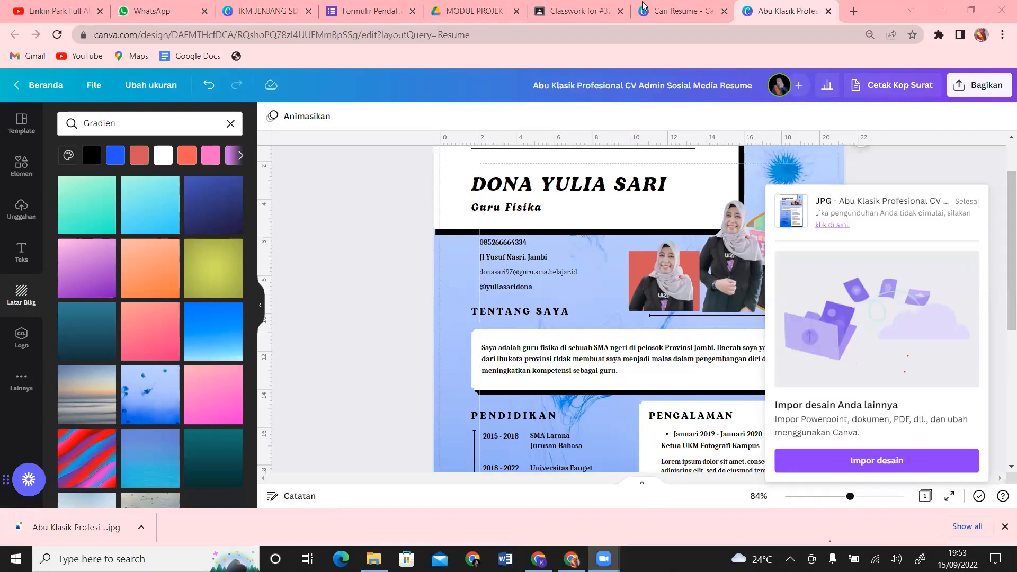
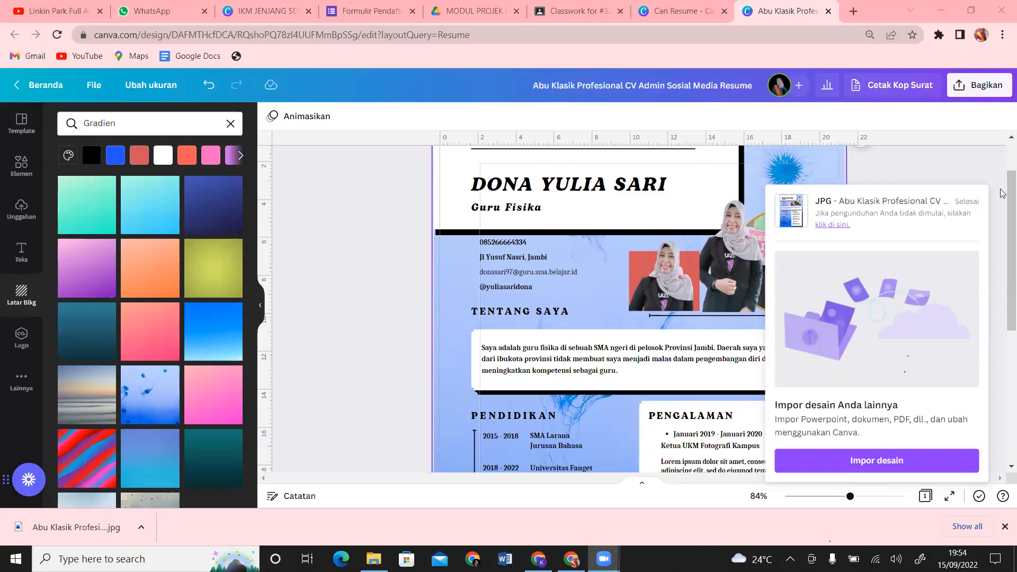
# Step: Dismiss the download-complete notice and scroll the resume back up slightly
pyautogui.click(952, 170)
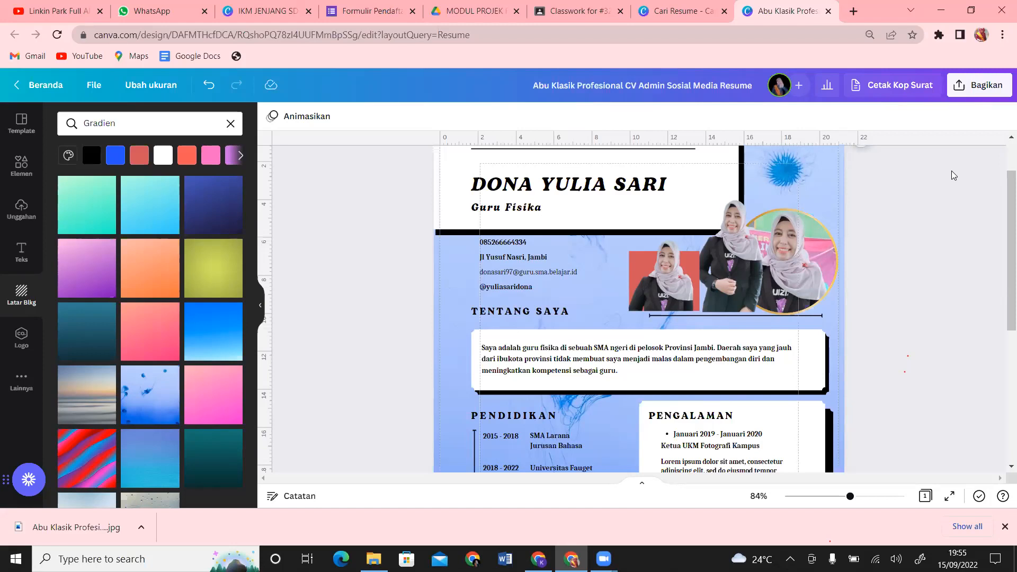
pyautogui.scroll(1, 1002, 164)
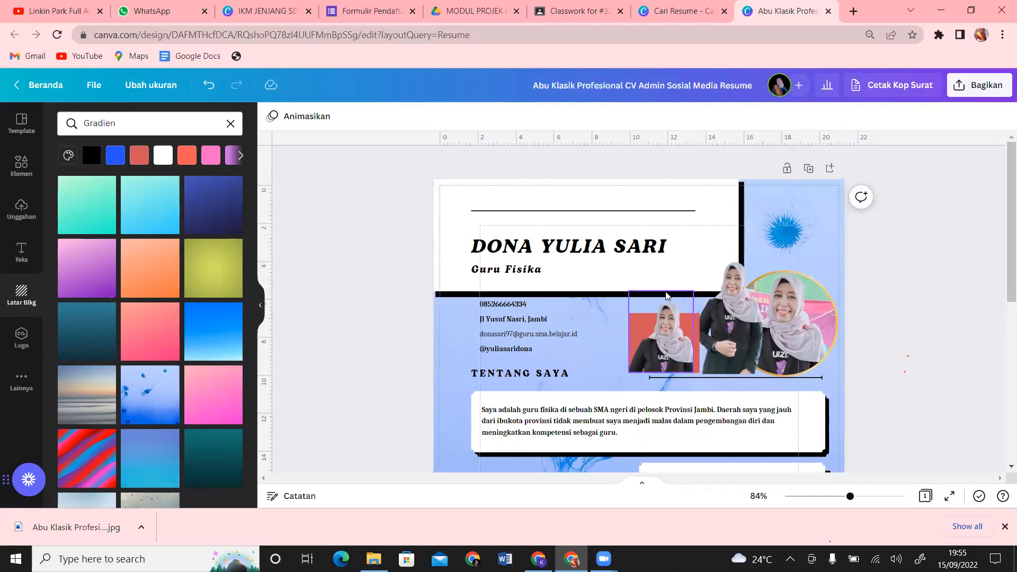
# Step: Select the background image, zoom to 108%, and bring up the File menu's ruler, margin and bleed settings
pyautogui.click(839, 197)
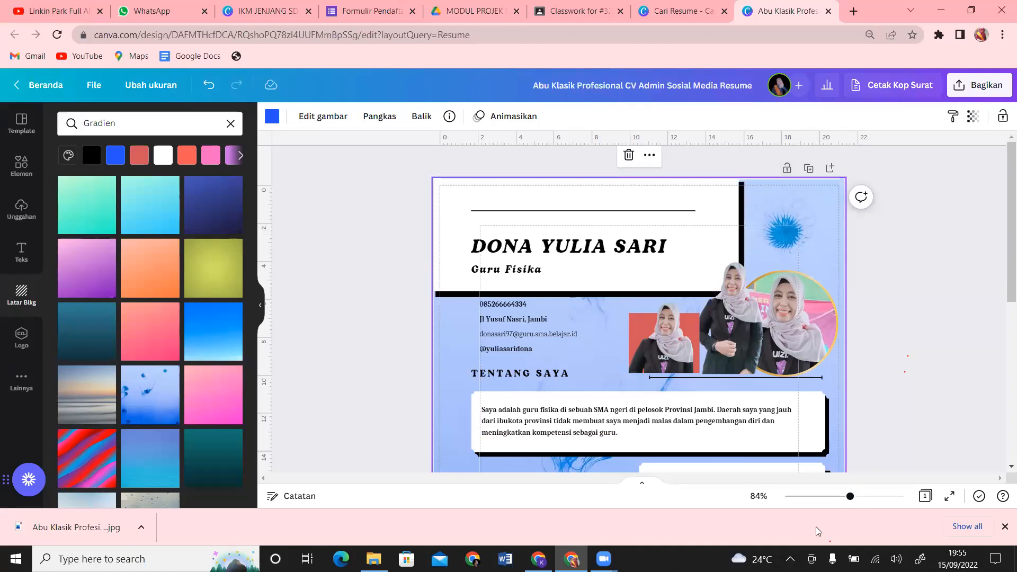
pyautogui.moveTo(848, 500); pyautogui.dragTo(859, 500)
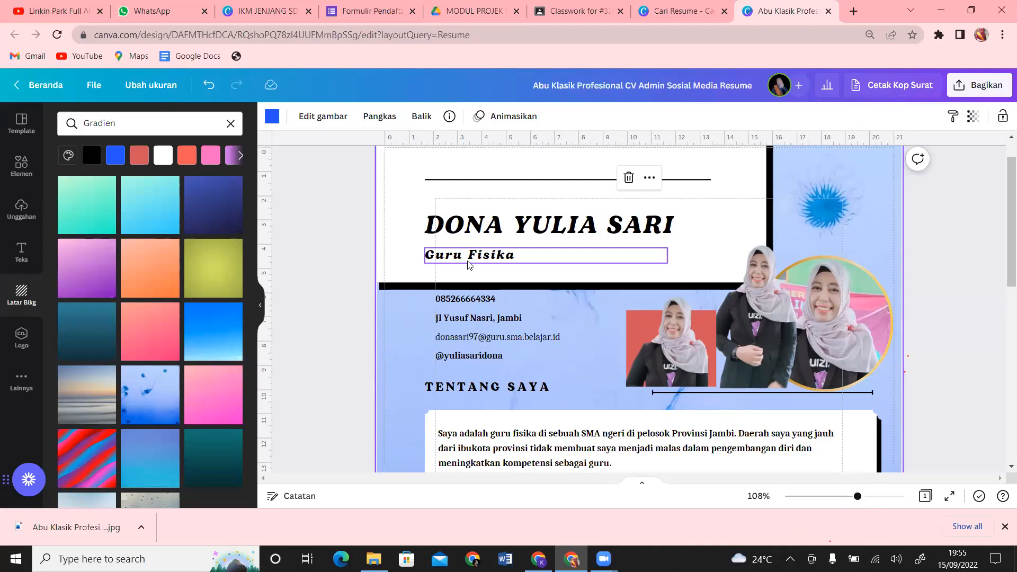
pyautogui.moveTo(384, 175); pyautogui.dragTo(388, 333)
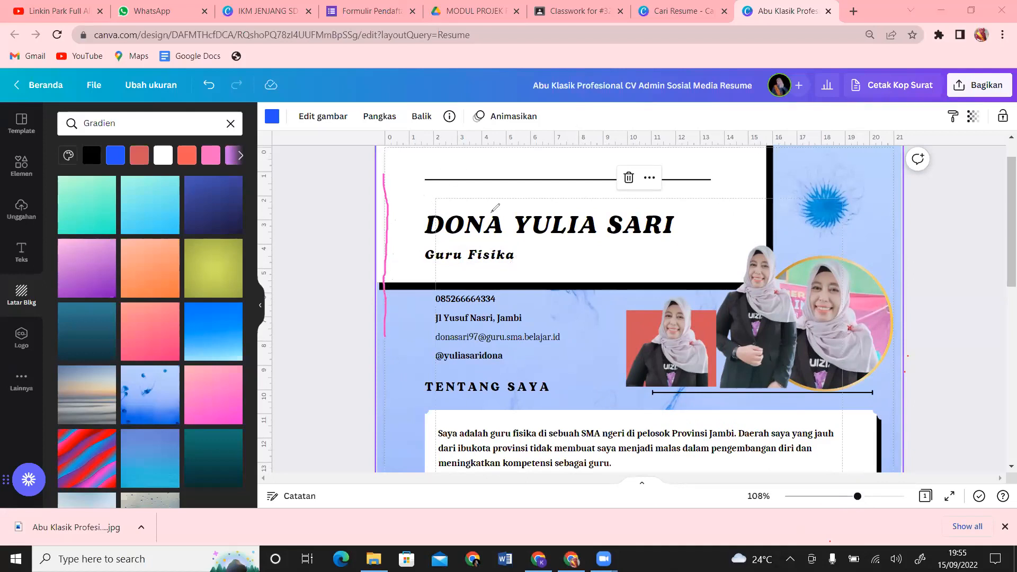
pyautogui.moveTo(381, 253); pyautogui.dragTo(382, 287)
pyautogui.click(675, 116)
pyautogui.moveTo(110, 88); pyautogui.dragTo(94, 71)
pyautogui.click(94, 86)
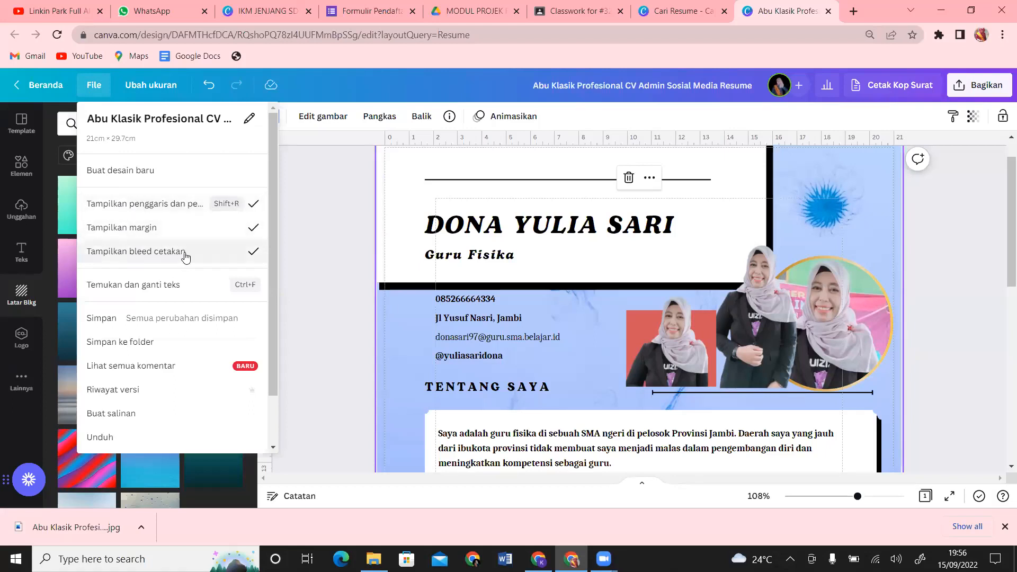
# Step: Close the File menu and deselect the background image to show the whole resume
pyautogui.click(186, 228)
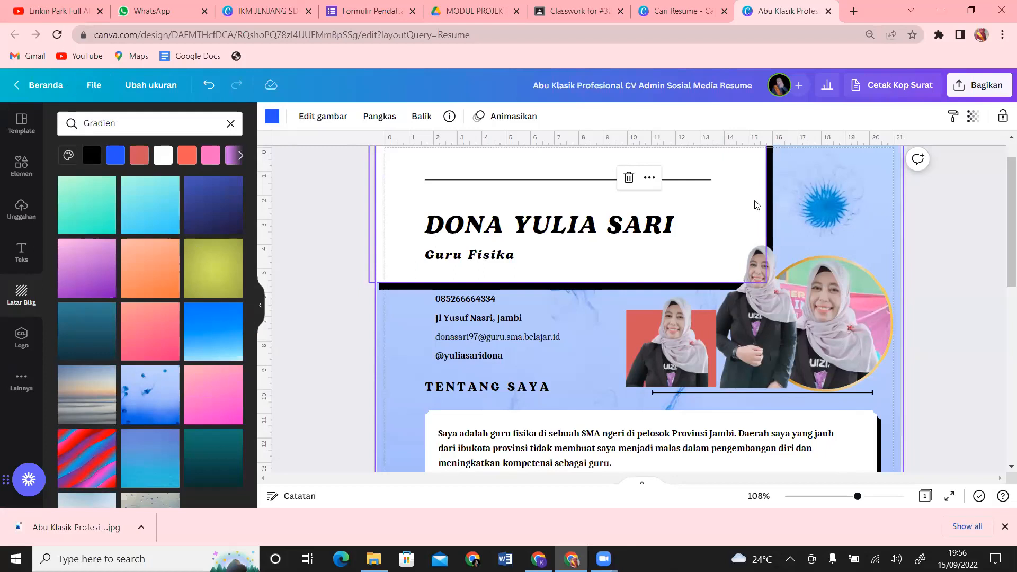
pyautogui.scroll(1, 1001, 237)
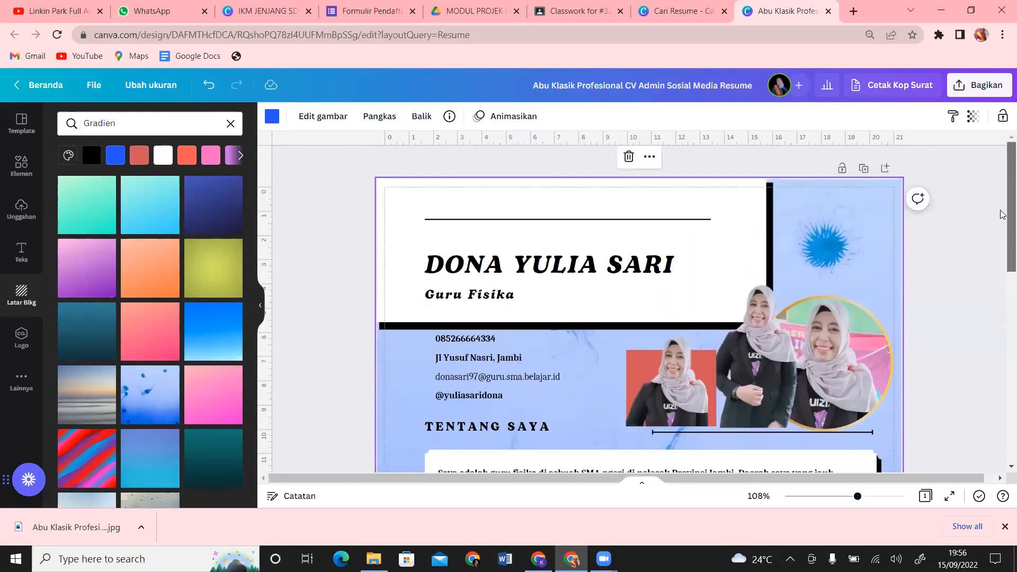
pyautogui.click(1001, 211)
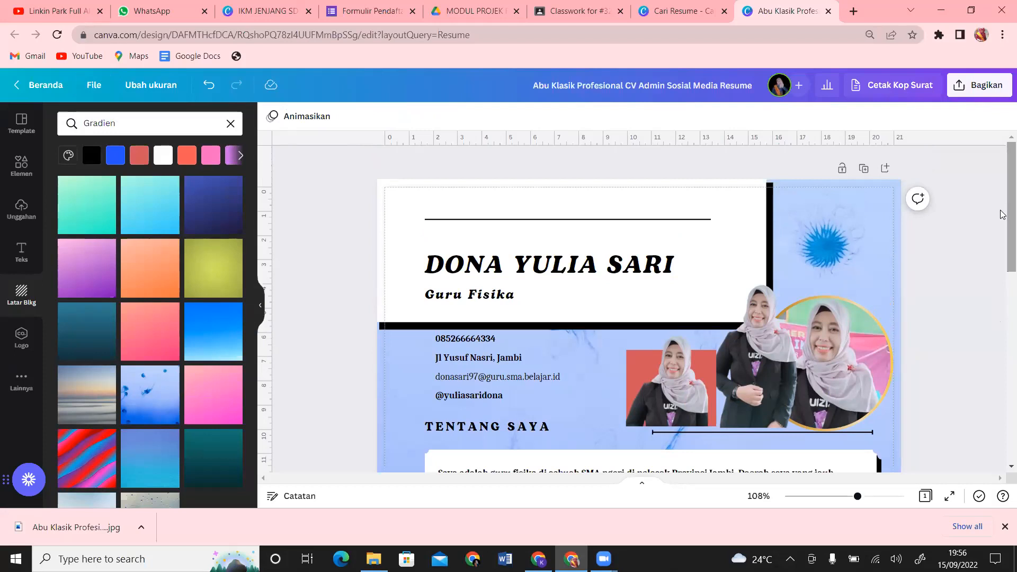
# Step: Search Google for 'HVs ukuran legal' in a new tab, showing legal paper at 27.94 x 35.56 cm
pyautogui.click(851, 11)
pyautogui.write('HVs')
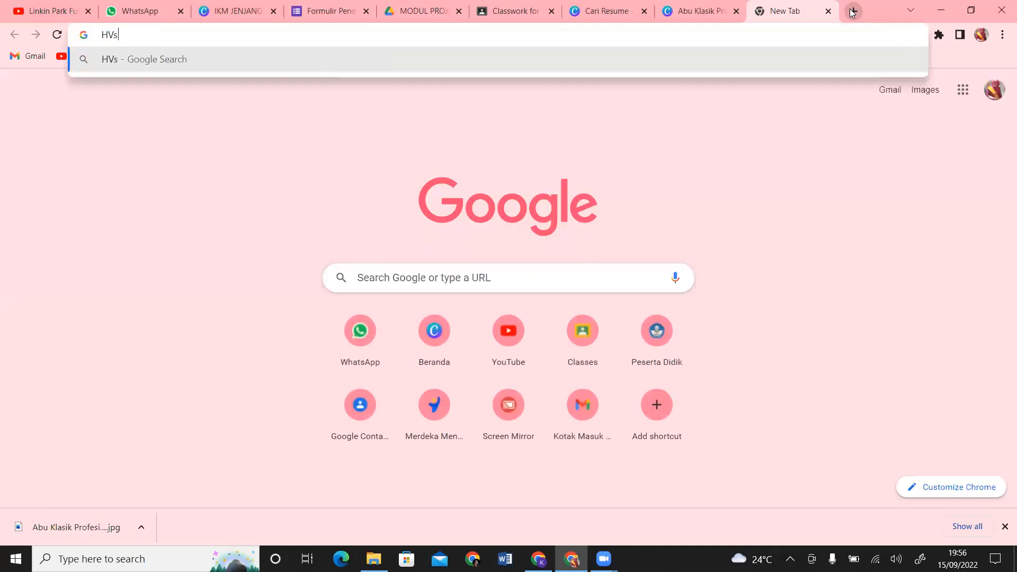
pyautogui.press('Return')
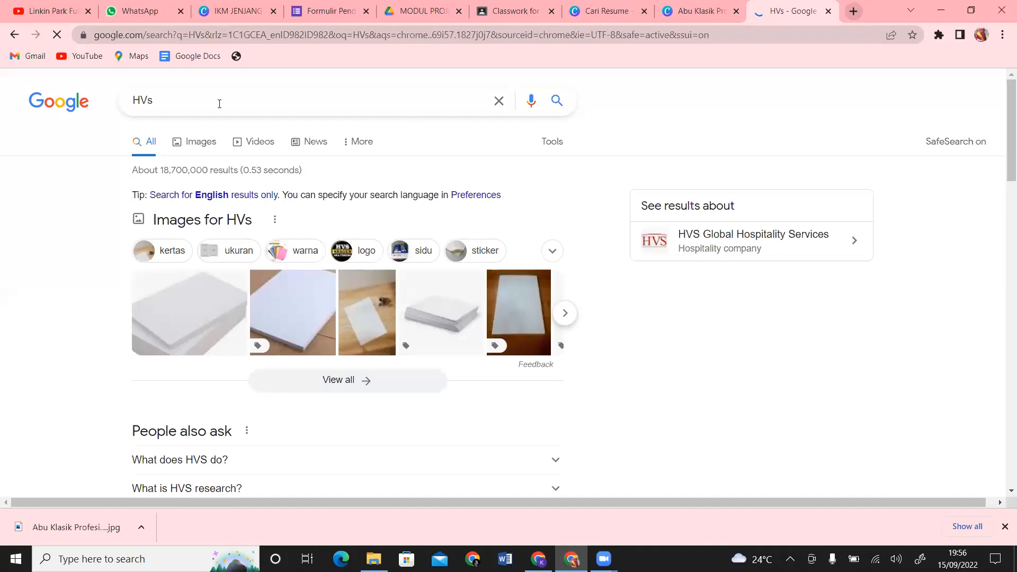
pyautogui.click(218, 103)
pyautogui.write('ukuran leh')
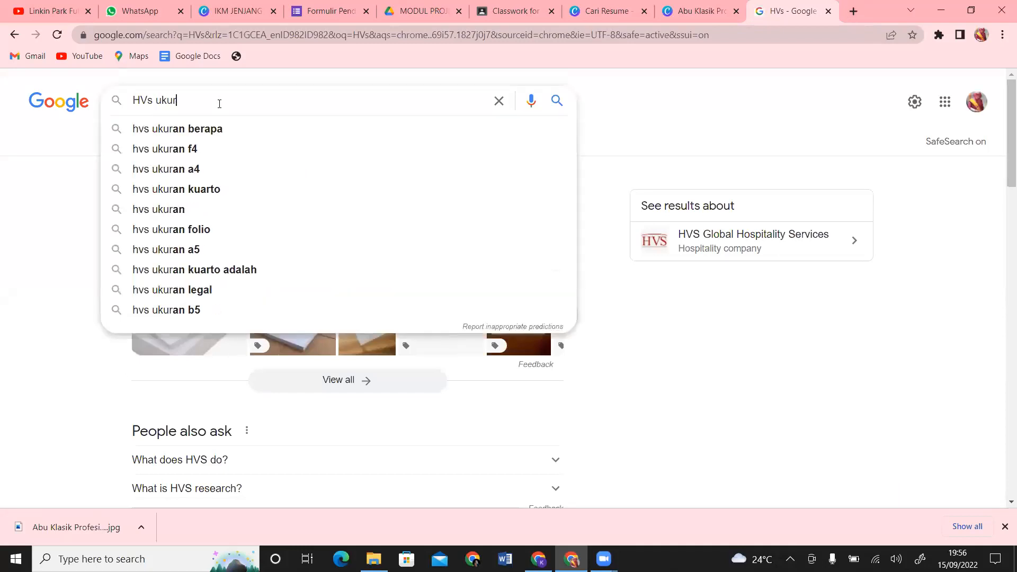
pyautogui.press('BackSpace')
pyautogui.write('gal')
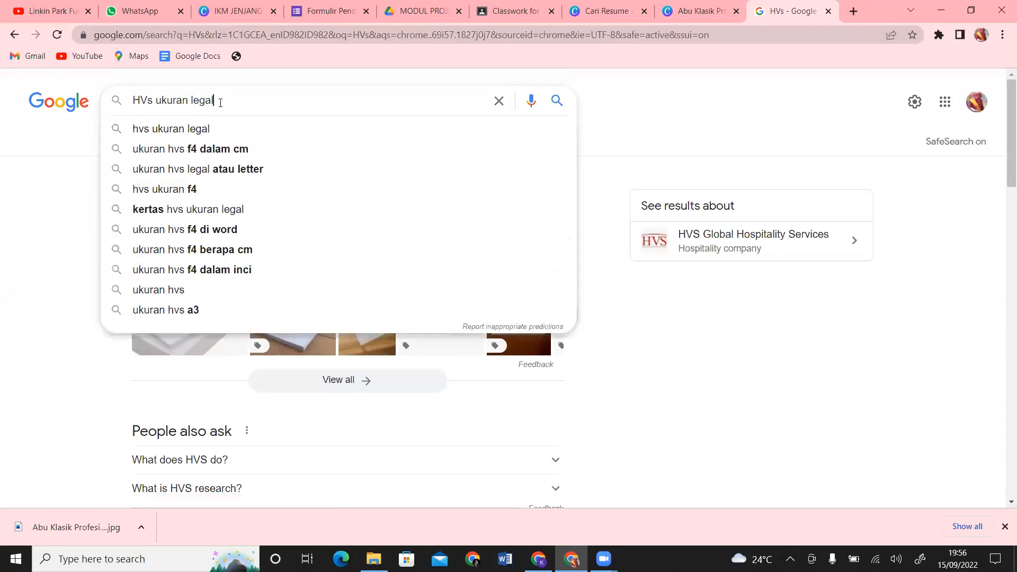
pyautogui.press('Return')
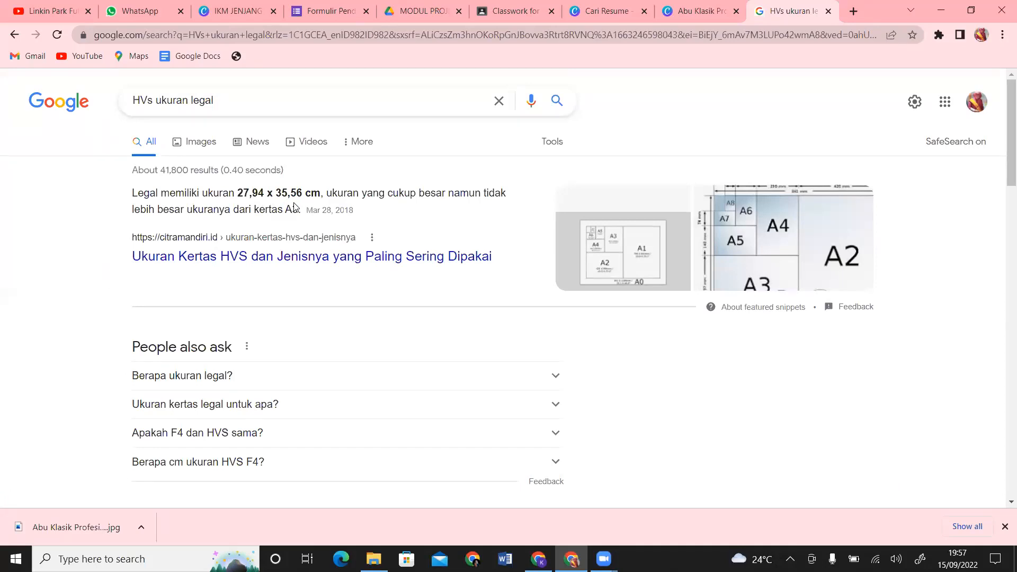
# Step: Change the search to 'HVs ukuran a4' (21 x 29.7 cm), then return to Canva
pyautogui.moveTo(220, 97); pyautogui.dragTo(196, 101)
pyautogui.press('BackSpace')
pyautogui.press('BackSpace')
pyautogui.write('a')
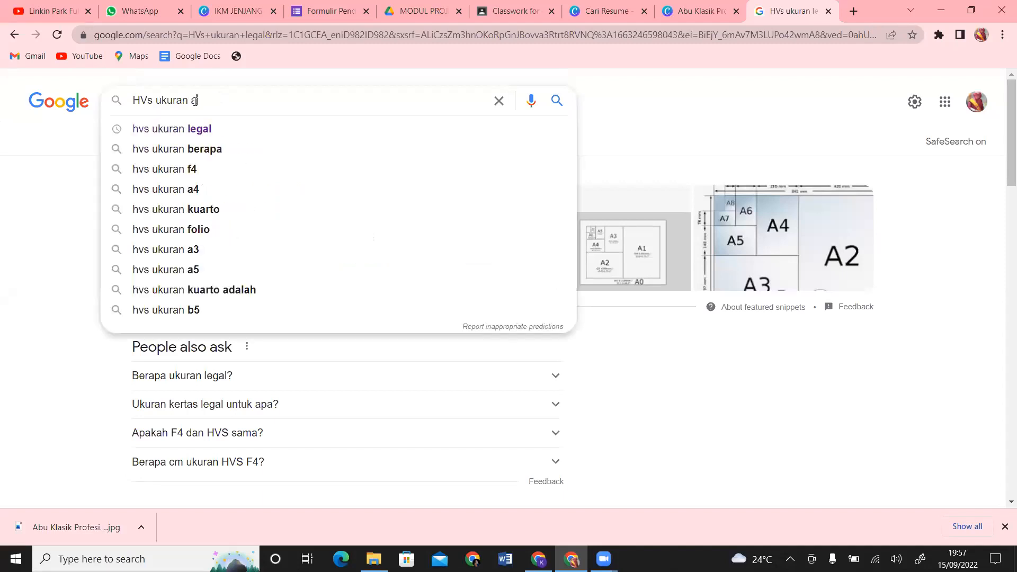
pyautogui.write('4')
pyautogui.press('Return')
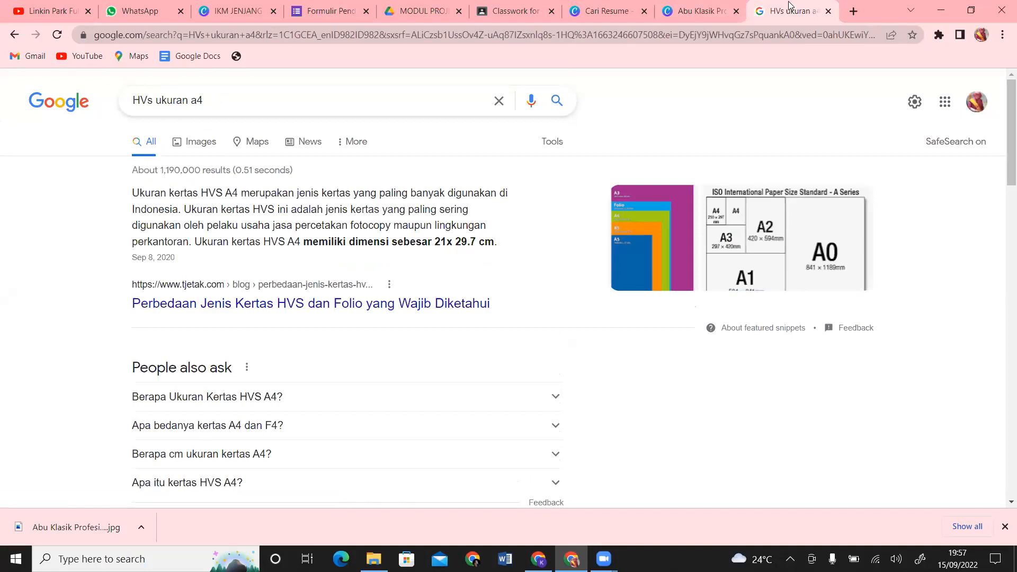
pyautogui.click(692, 5)
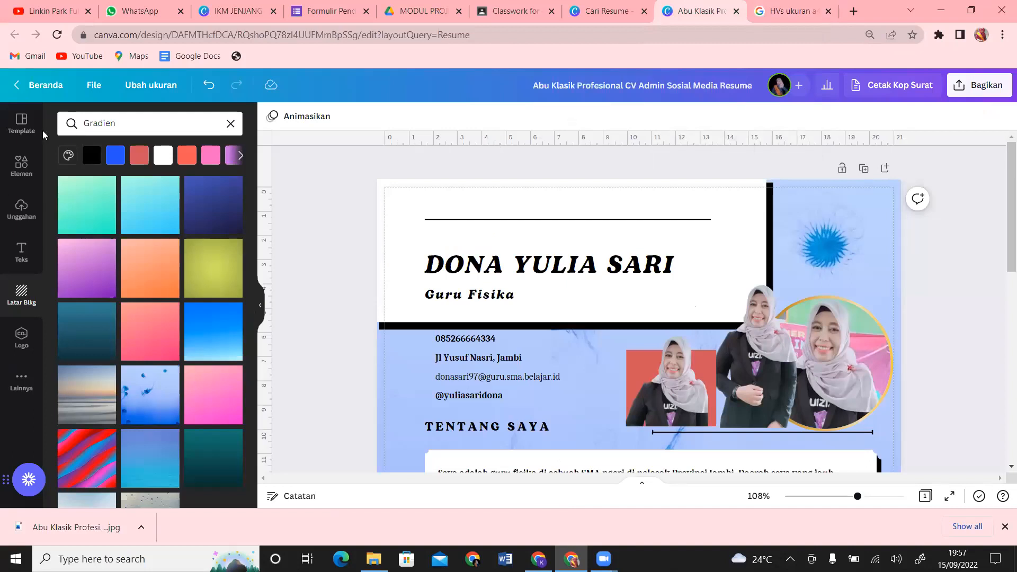
# Step: Resize the design to a custom 21.5 × 32 cm with Ubah ukuran
pyautogui.click(153, 86)
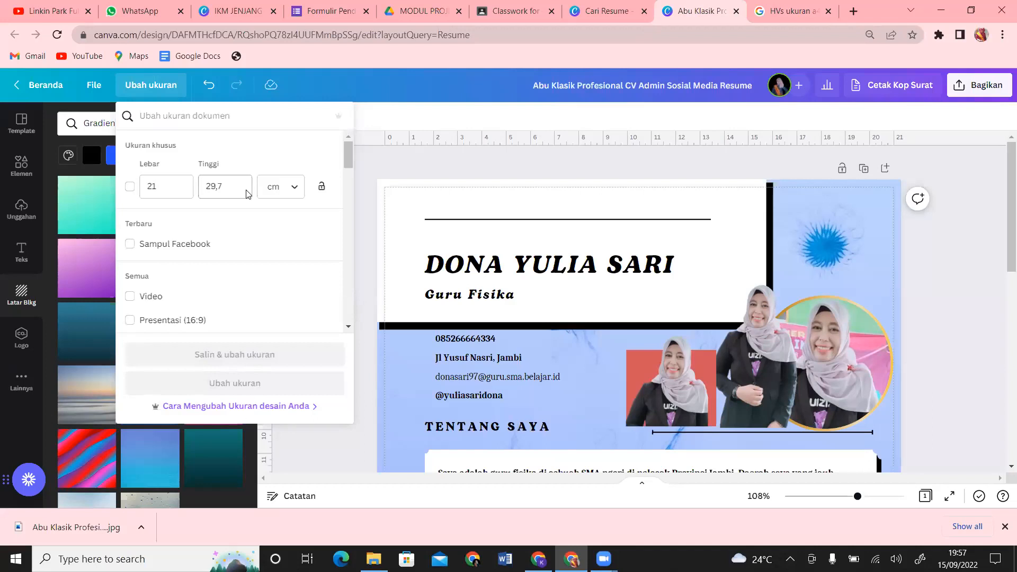
pyautogui.click(166, 186)
pyautogui.write(',')
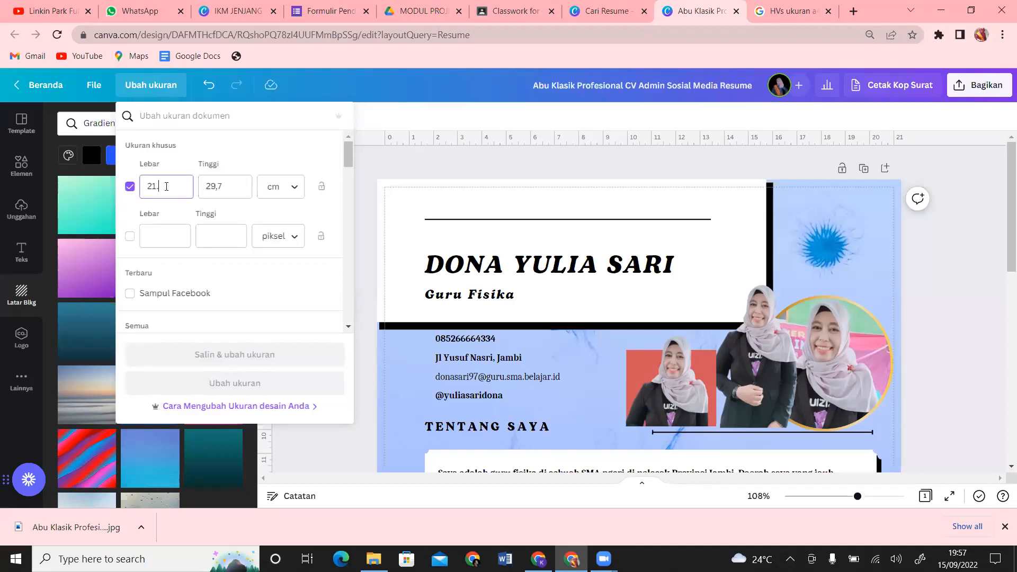
pyautogui.write('5')
pyautogui.doubleClick(209, 187)
pyautogui.write('32')
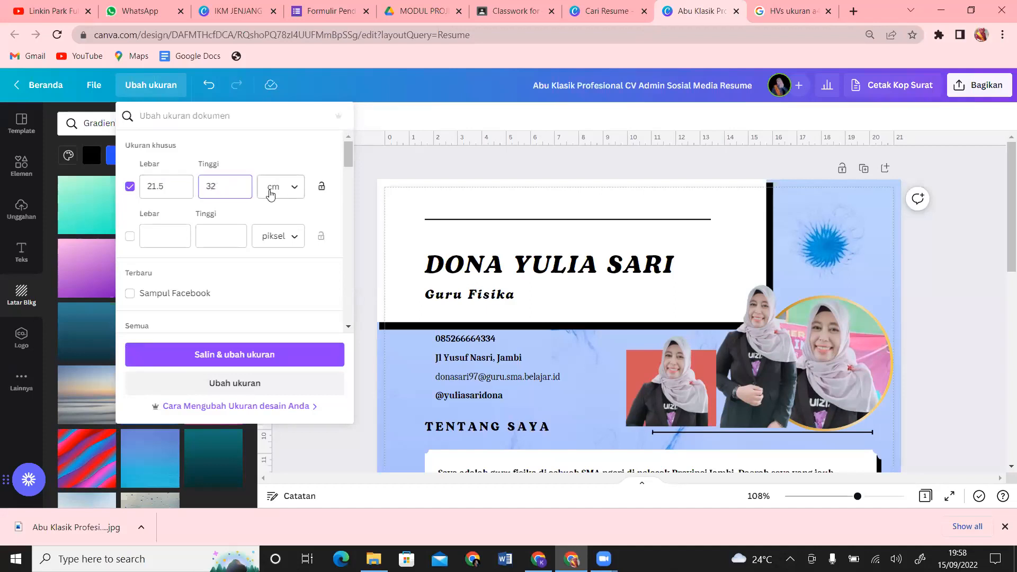
pyautogui.click(212, 381)
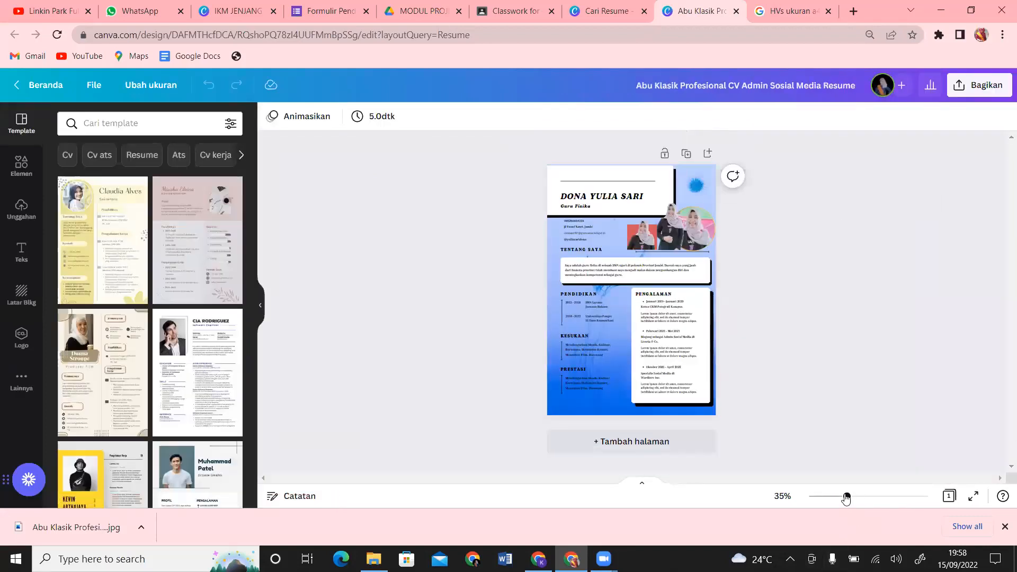
# Step: Zoom in, shift the circular portrait right, and turn on print bleed and margin guides
pyautogui.moveTo(848, 496); pyautogui.dragTo(863, 497)
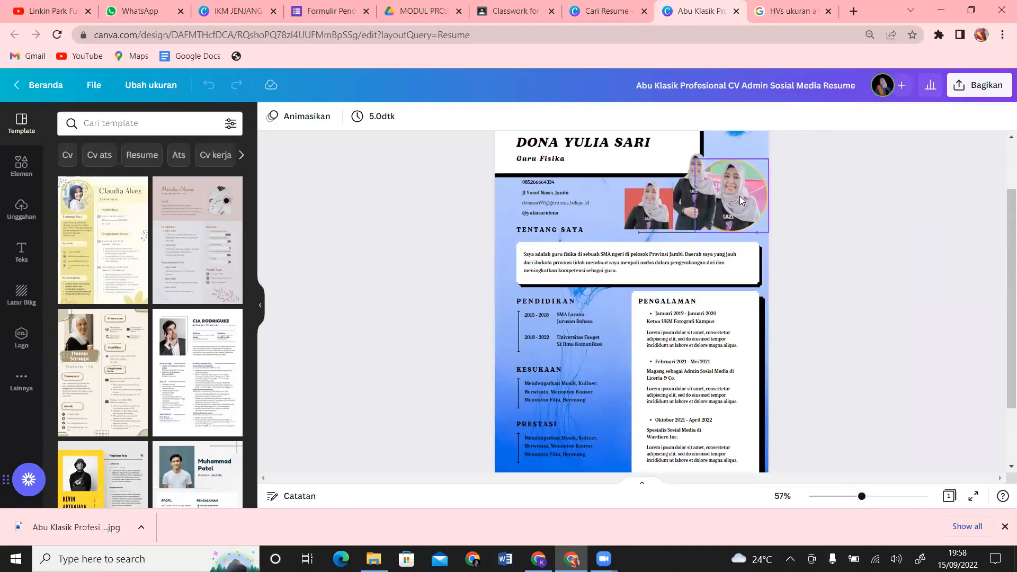
pyautogui.moveTo(751, 205)
pyautogui.mouseDown()
pyautogui.moveTo(772, 200)
pyautogui.moveTo(760, 203)
pyautogui.mouseUp()
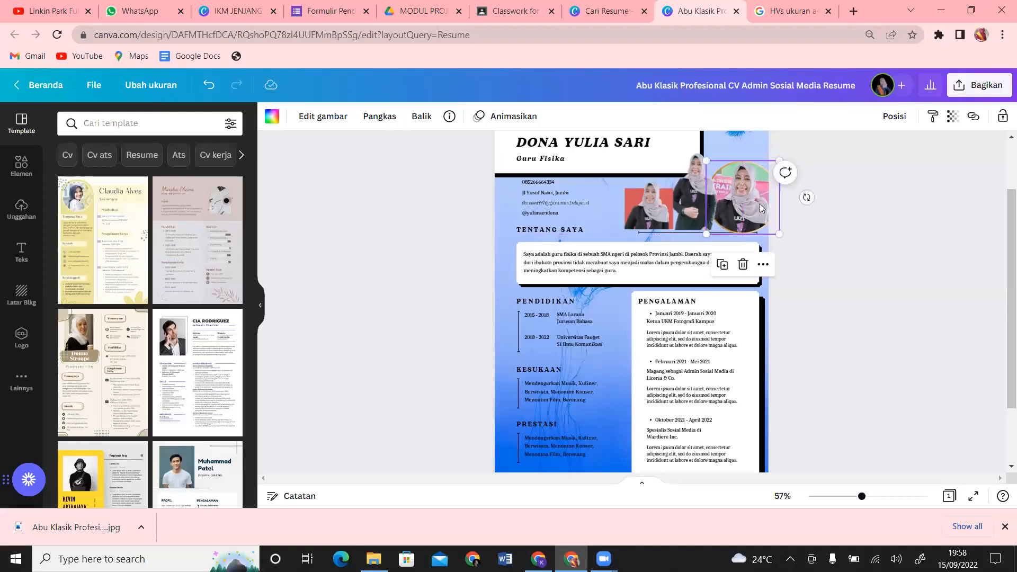
pyautogui.click(94, 87)
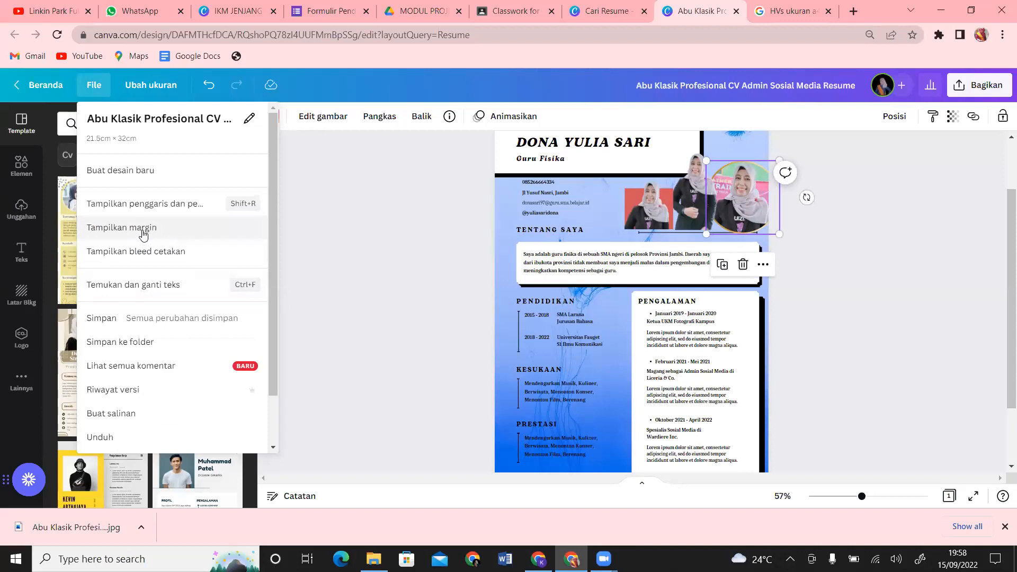
pyautogui.click(142, 256)
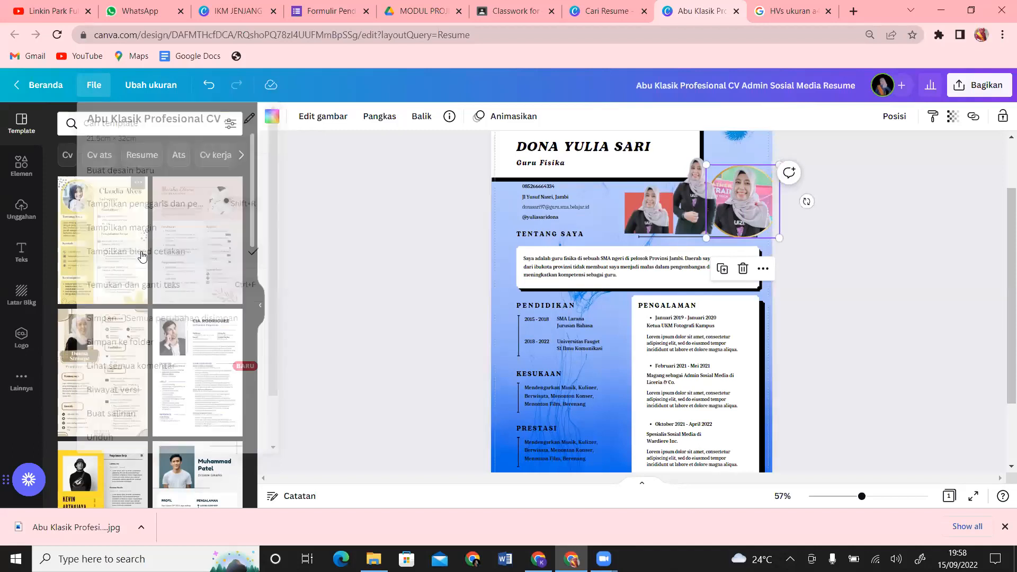
pyautogui.click(95, 86)
pyautogui.click(177, 230)
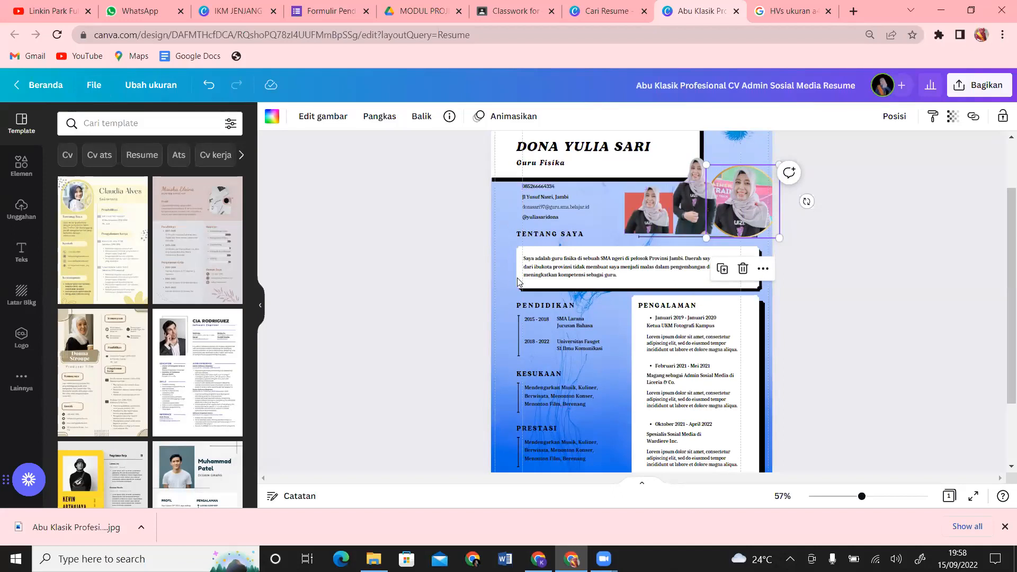
# Step: Nudge the round profile photo a few pixels down, then bring up the Share options
pyautogui.scroll(-2, 1003, 303)
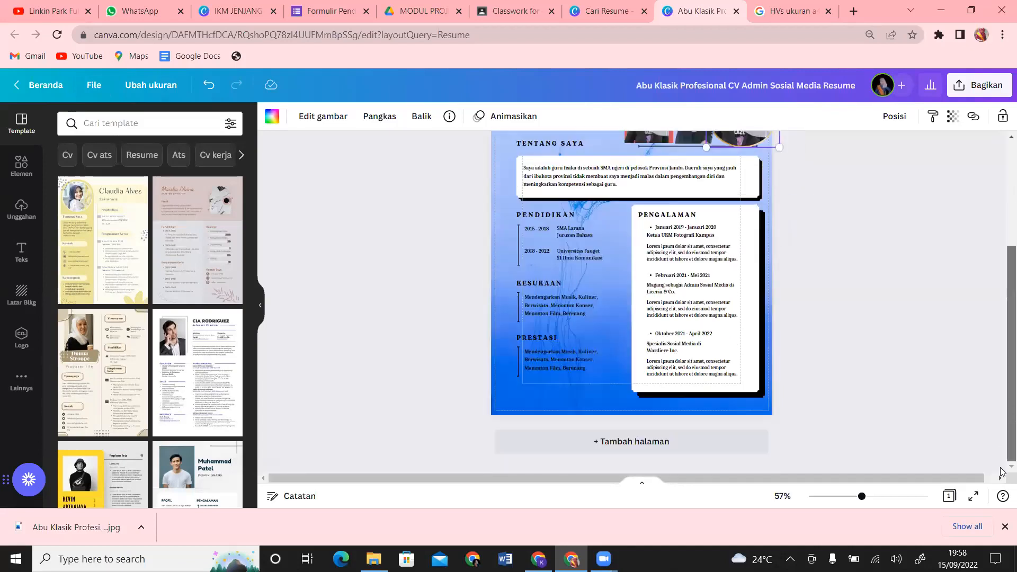
pyautogui.click(742, 474)
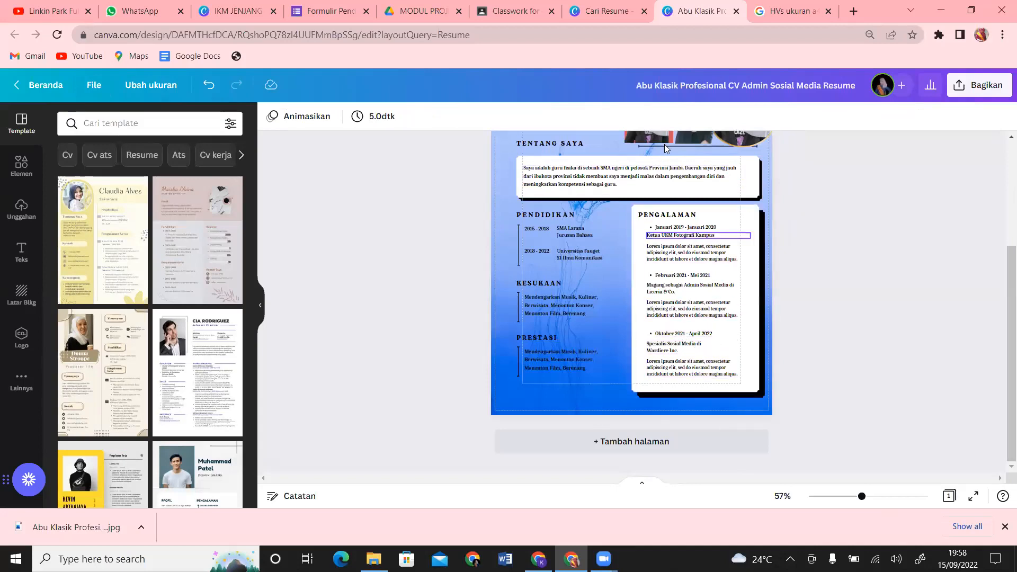
pyautogui.scroll(1, 1002, 288)
pyautogui.scroll(1, 1002, 288)
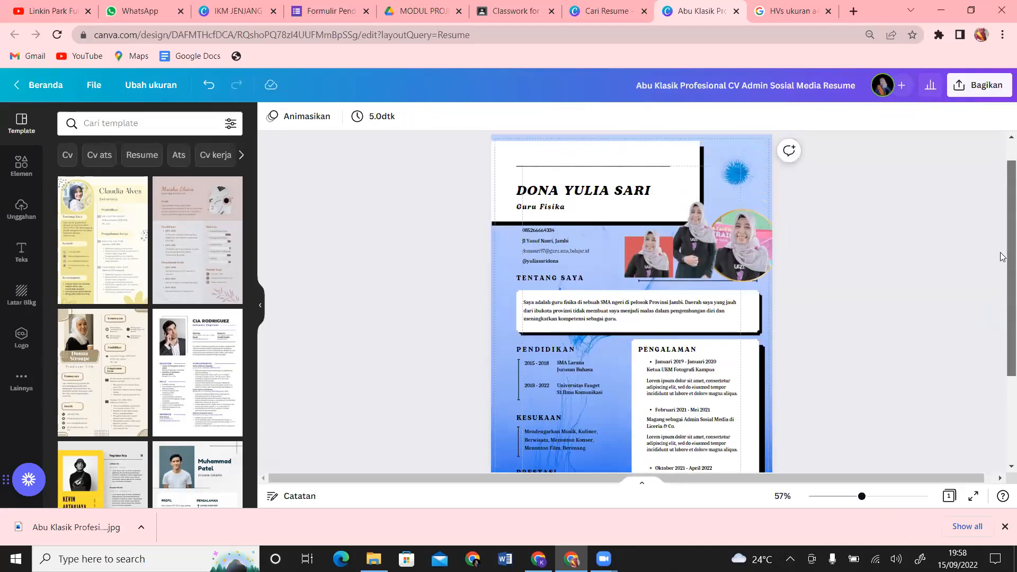
pyautogui.click(735, 235)
pyautogui.moveTo(735, 235); pyautogui.dragTo(735, 237)
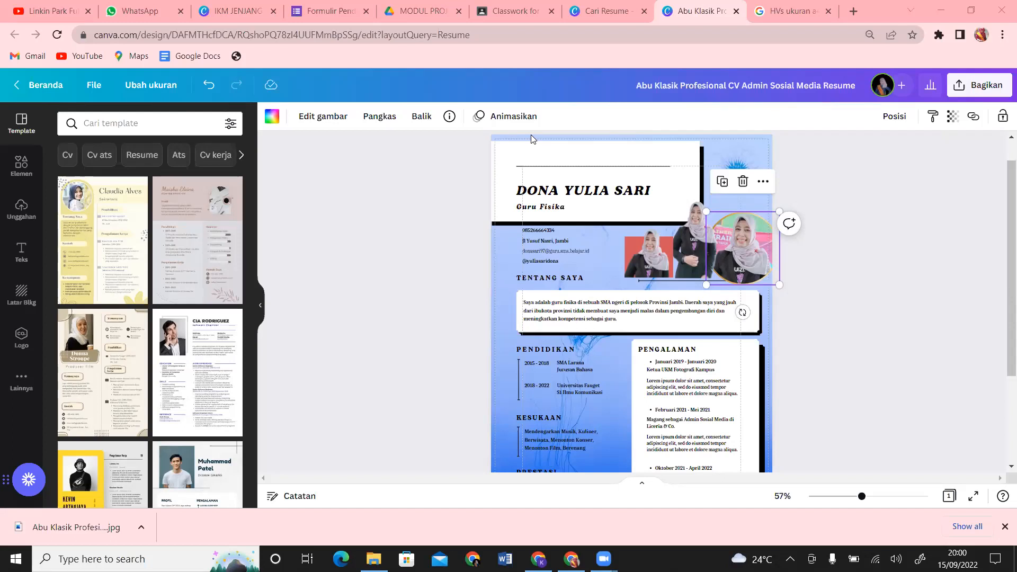
pyautogui.click(970, 85)
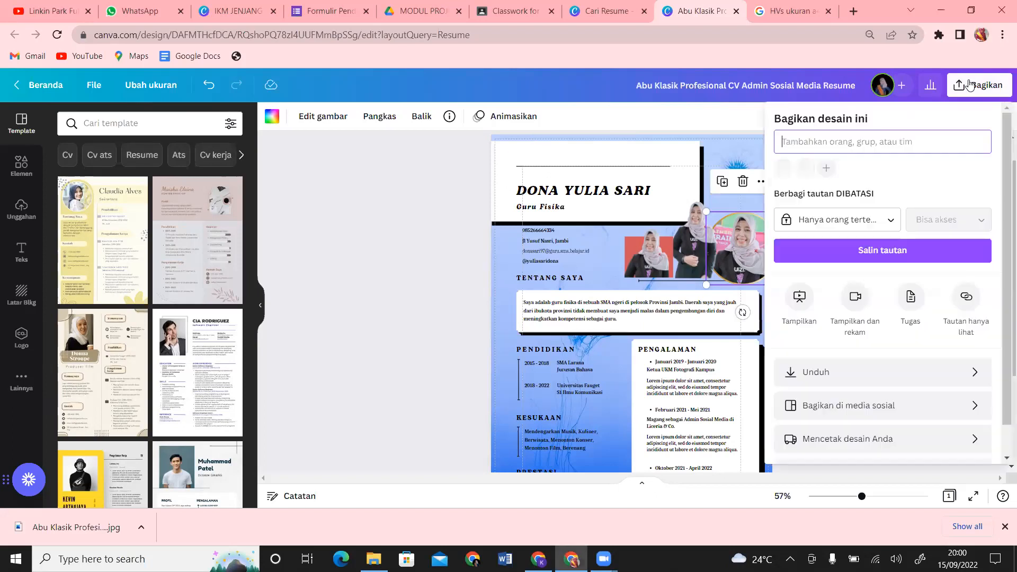
pyautogui.click(877, 373)
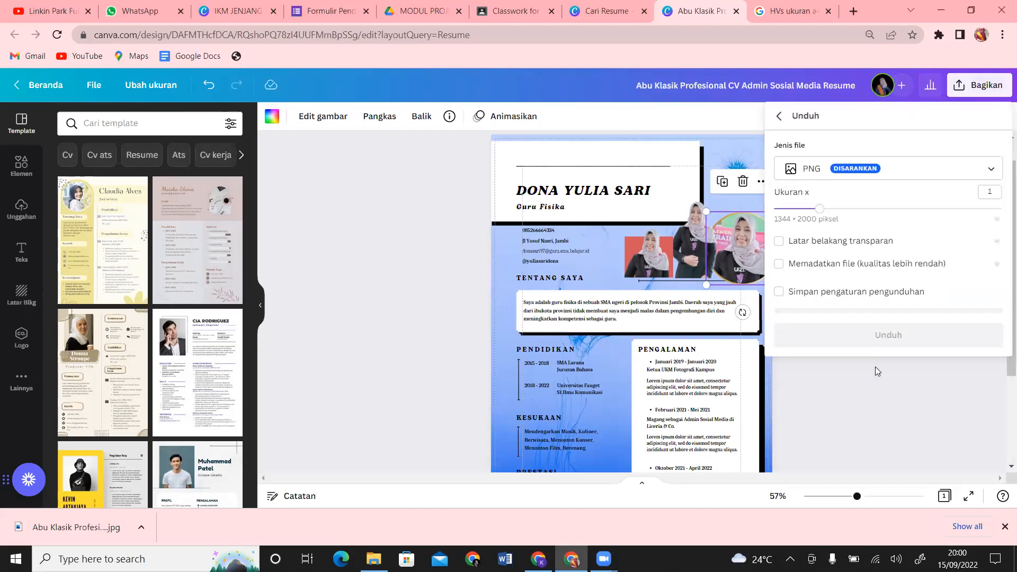
pyautogui.click(902, 170)
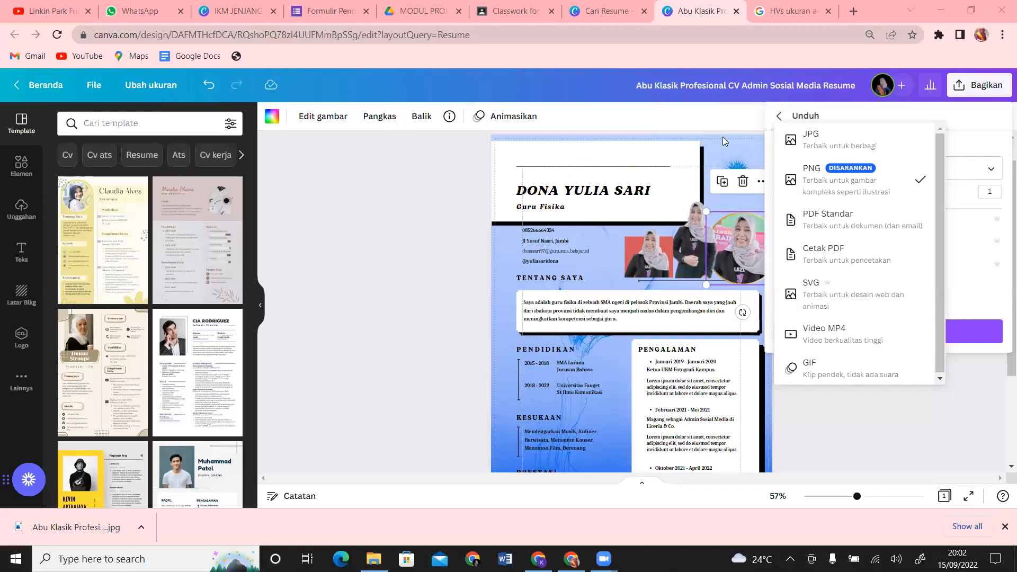
pyautogui.click(849, 430)
pyautogui.click(849, 430)
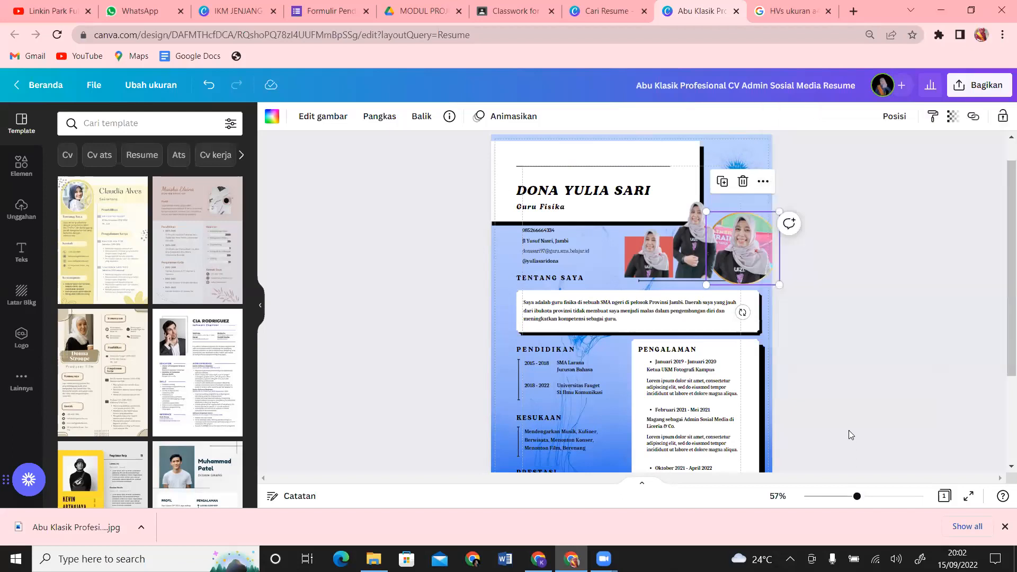
pyautogui.click(754, 135)
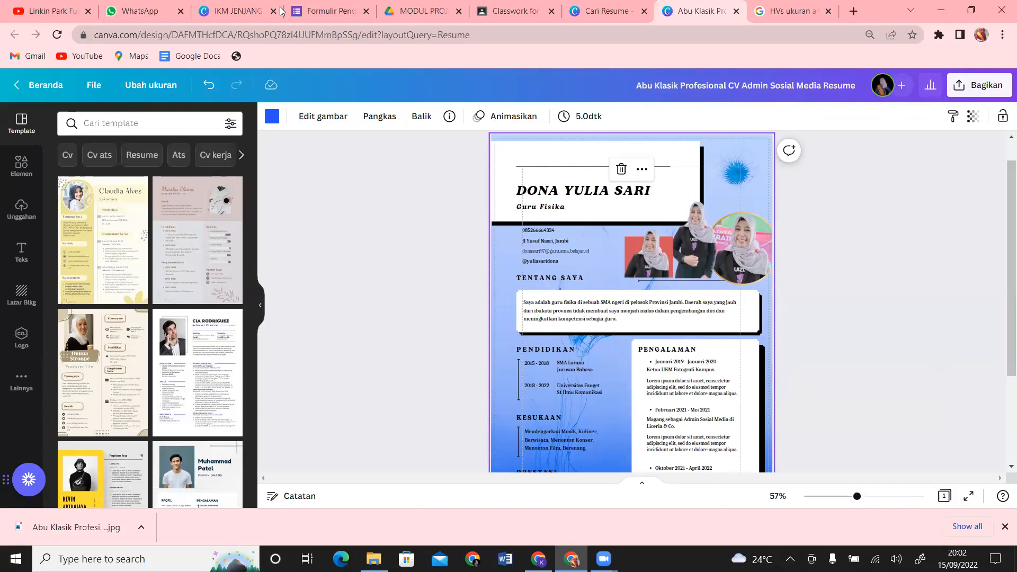
pyautogui.click(273, 118)
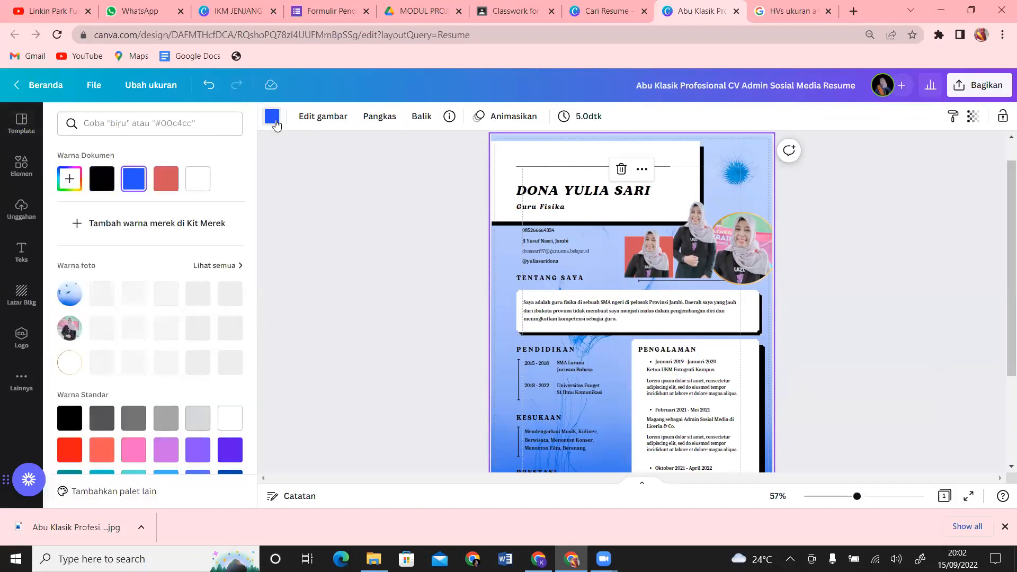
pyautogui.click(278, 263)
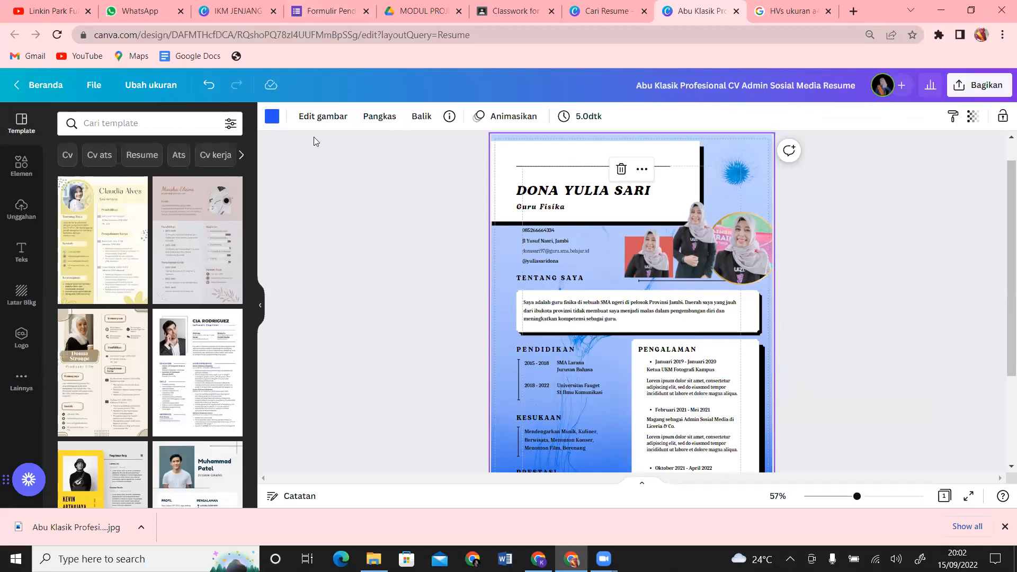
pyautogui.moveTo(25, 284)
pyautogui.mouseDown()
pyautogui.moveTo(13, 327)
pyautogui.moveTo(30, 292)
pyautogui.mouseUp()
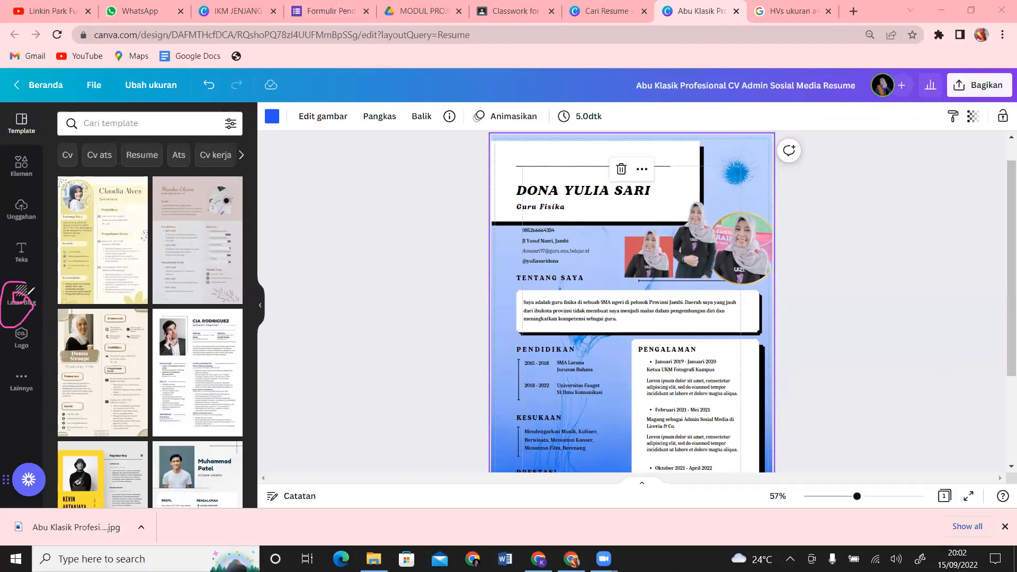
pyautogui.moveTo(40, 356)
pyautogui.mouseDown()
pyautogui.moveTo(5, 371)
pyautogui.moveTo(35, 409)
pyautogui.moveTo(43, 366)
pyautogui.moveTo(26, 346)
pyautogui.moveTo(36, 371)
pyautogui.mouseUp()
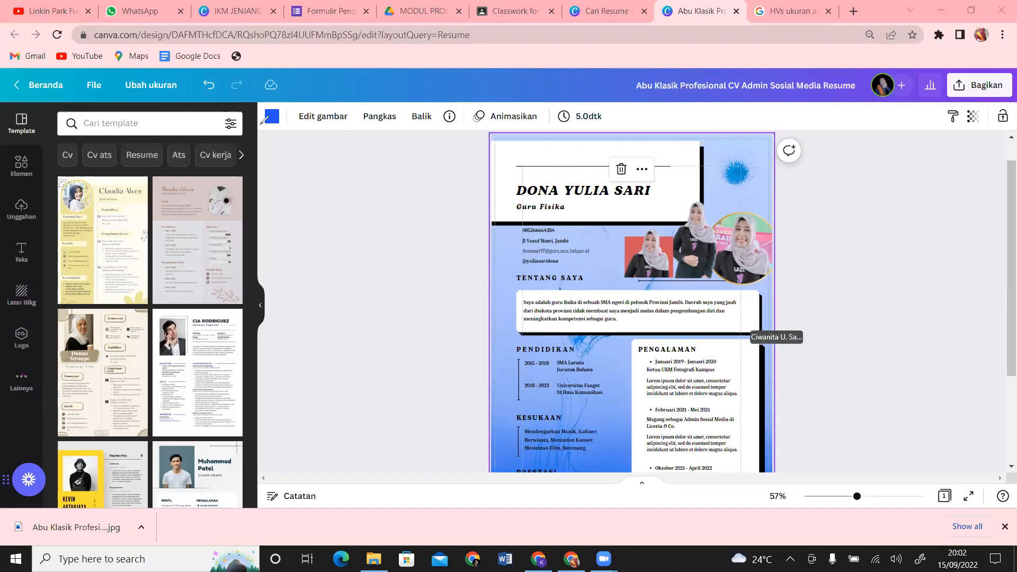
# Step: Try gold texture and floral backgrounds, settling on the blue flower page background
pyautogui.click(21, 296)
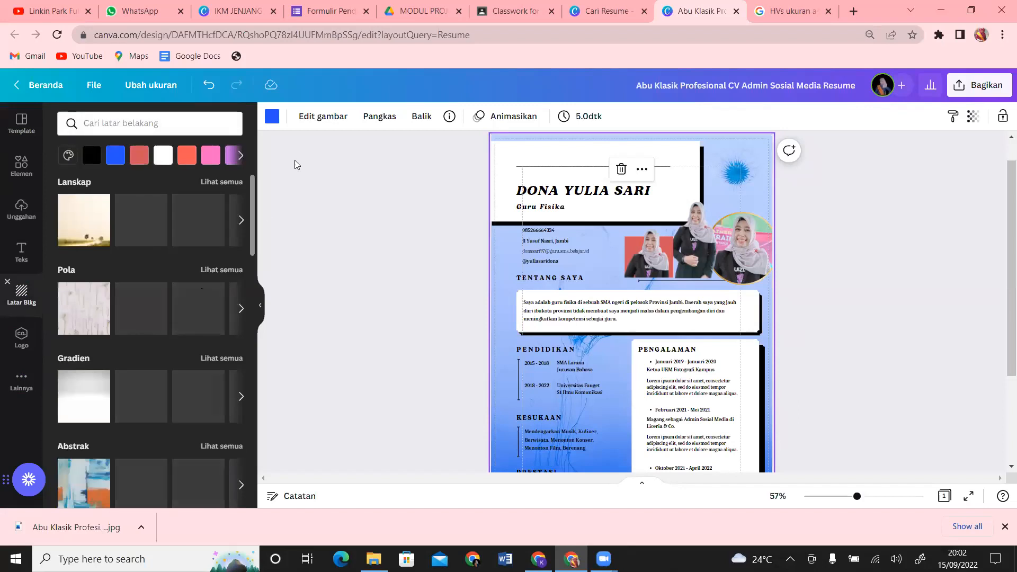
pyautogui.moveTo(254, 183); pyautogui.dragTo(256, 273)
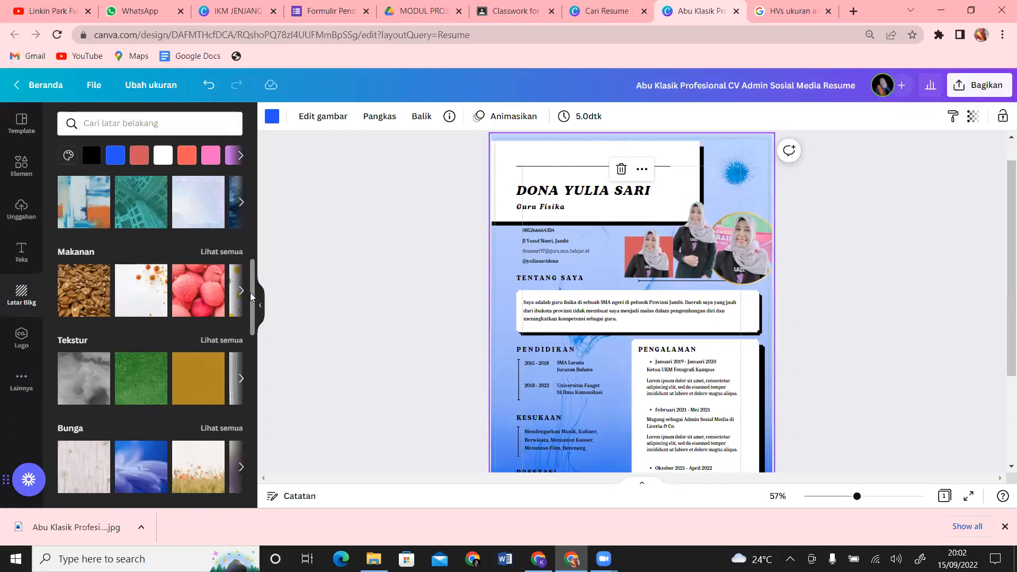
pyautogui.click(194, 396)
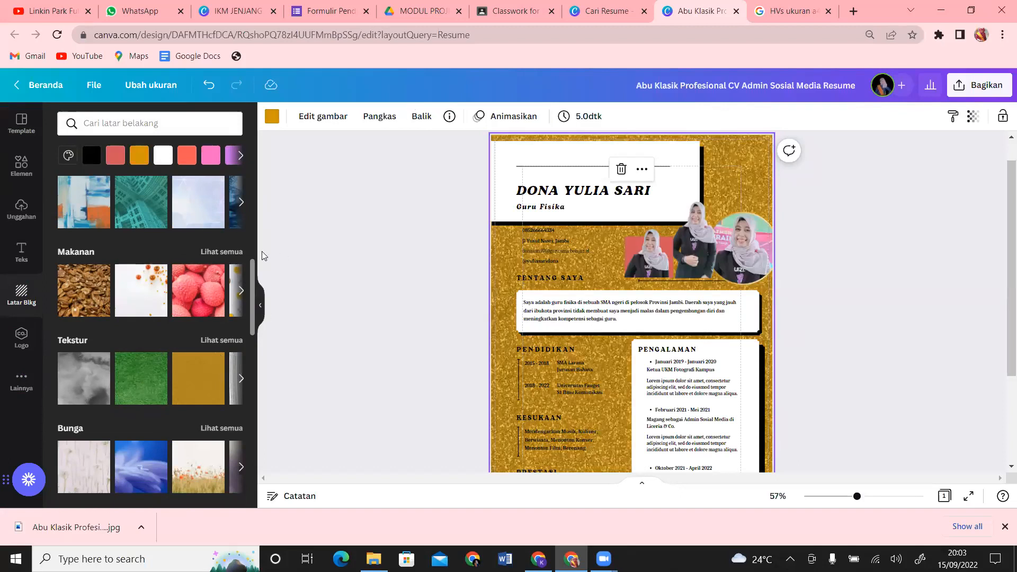
pyautogui.click(76, 479)
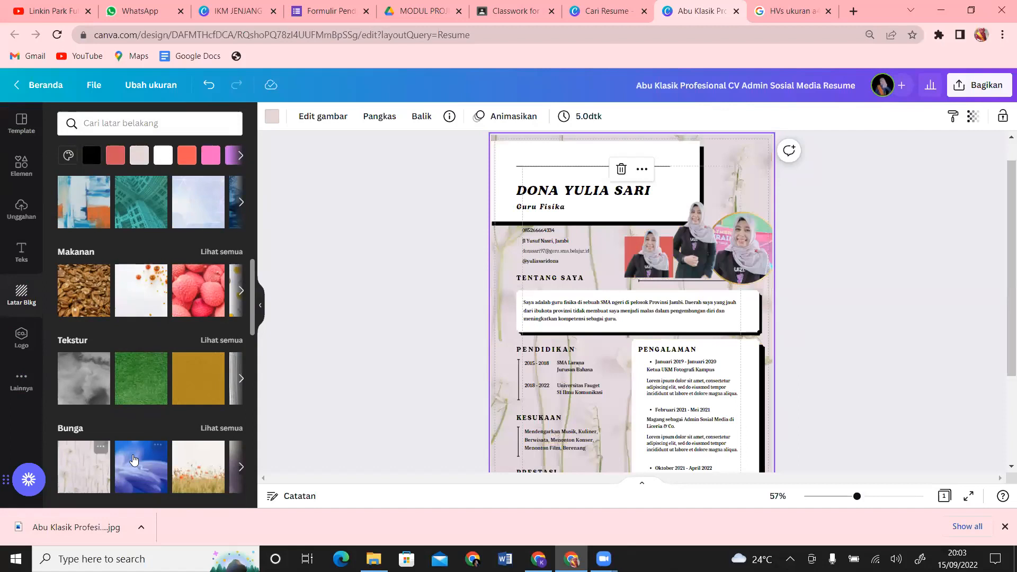
pyautogui.click(140, 477)
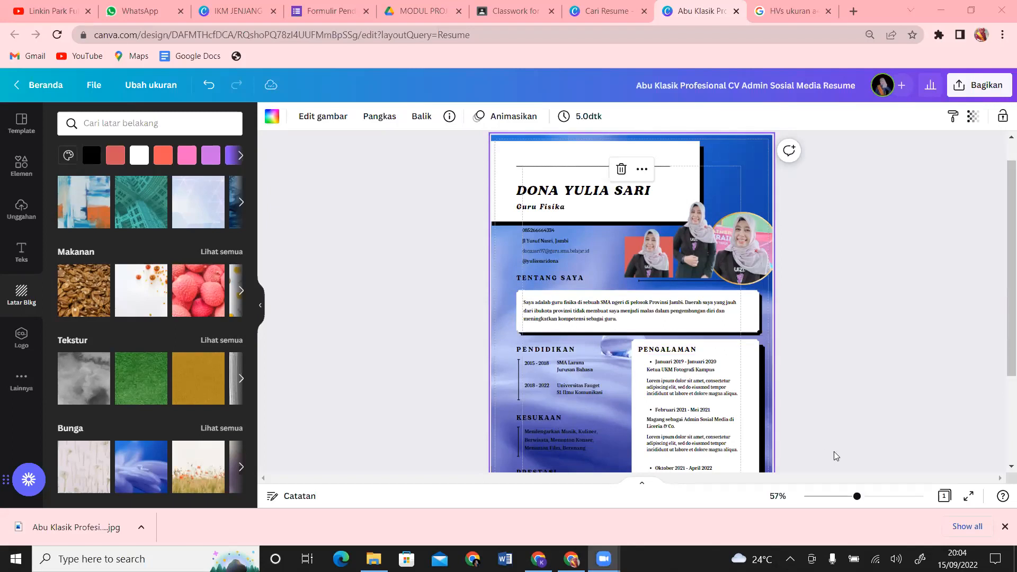
# Step: Upload 'WhatsApp Image 2022-08-23 at 05.18.24' from Downloads and add the Quizizz photo to the page
pyautogui.moveTo(858, 499); pyautogui.dragTo(869, 501)
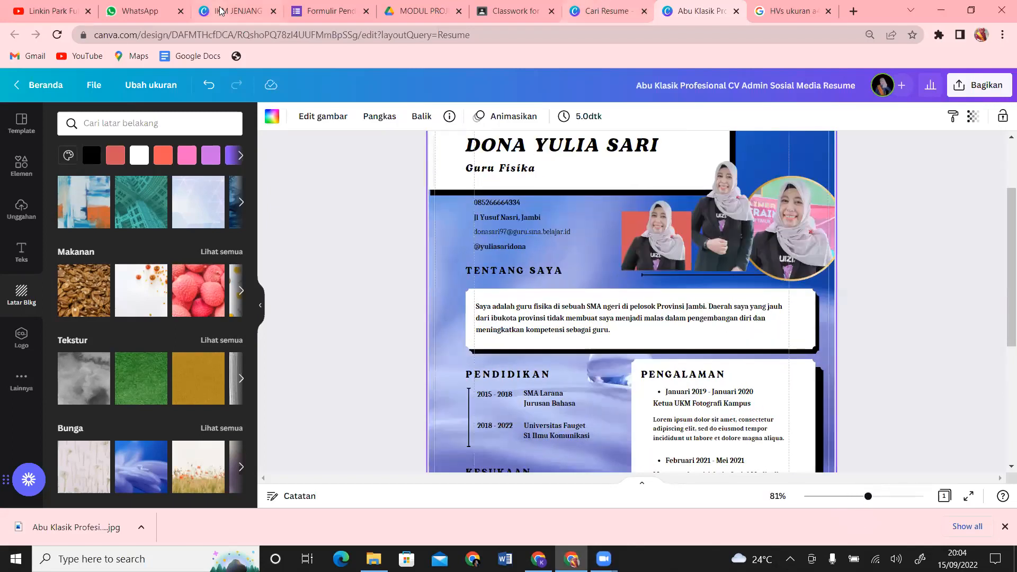
pyautogui.click(21, 209)
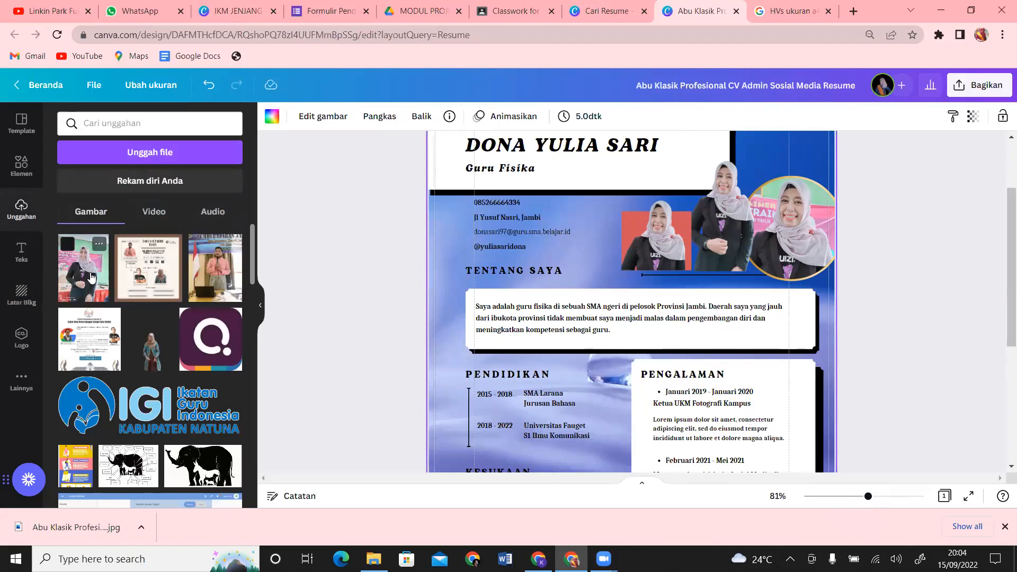
pyautogui.click(168, 161)
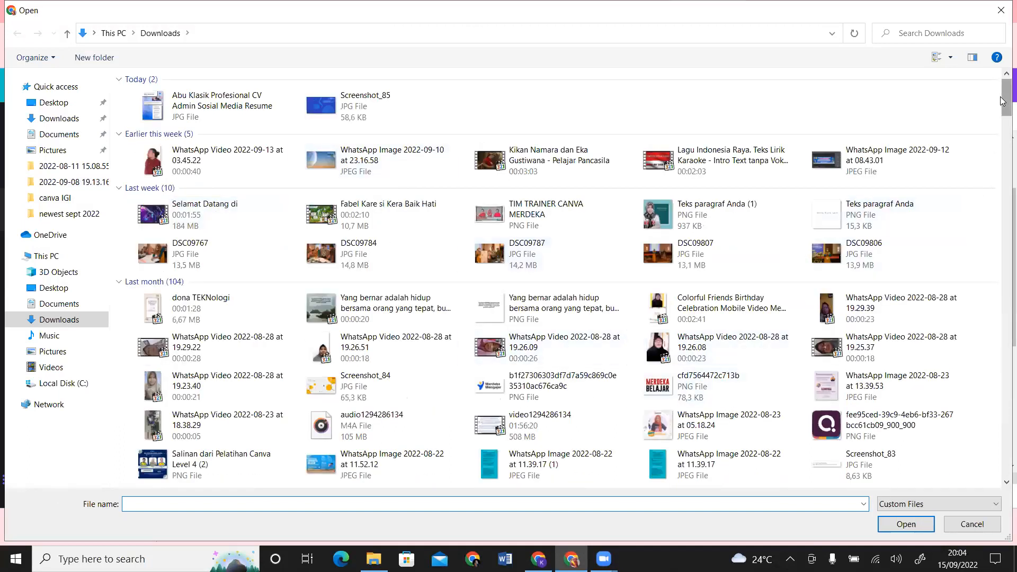
pyautogui.scroll(-3, 1003, 101)
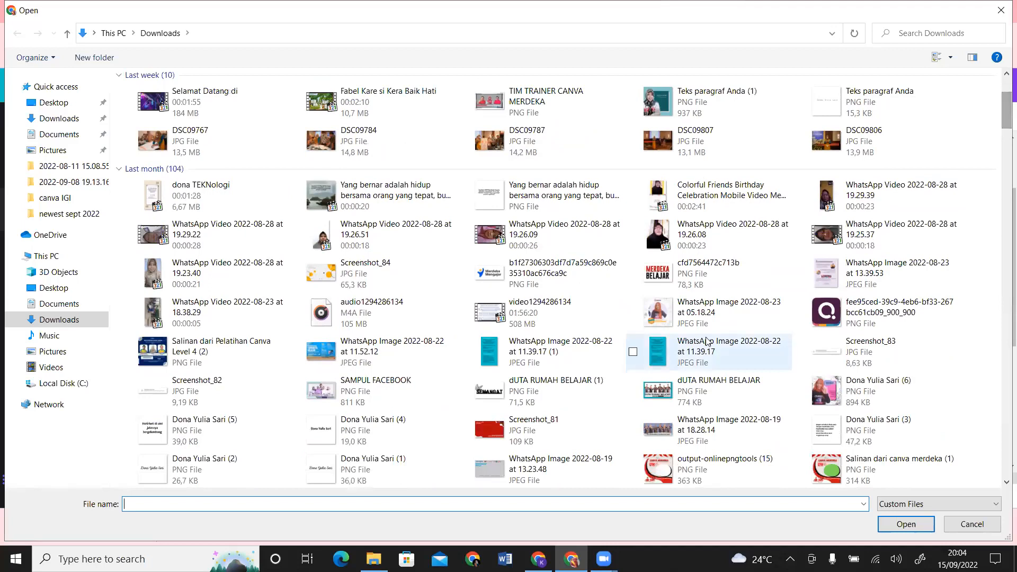
pyautogui.click(724, 304)
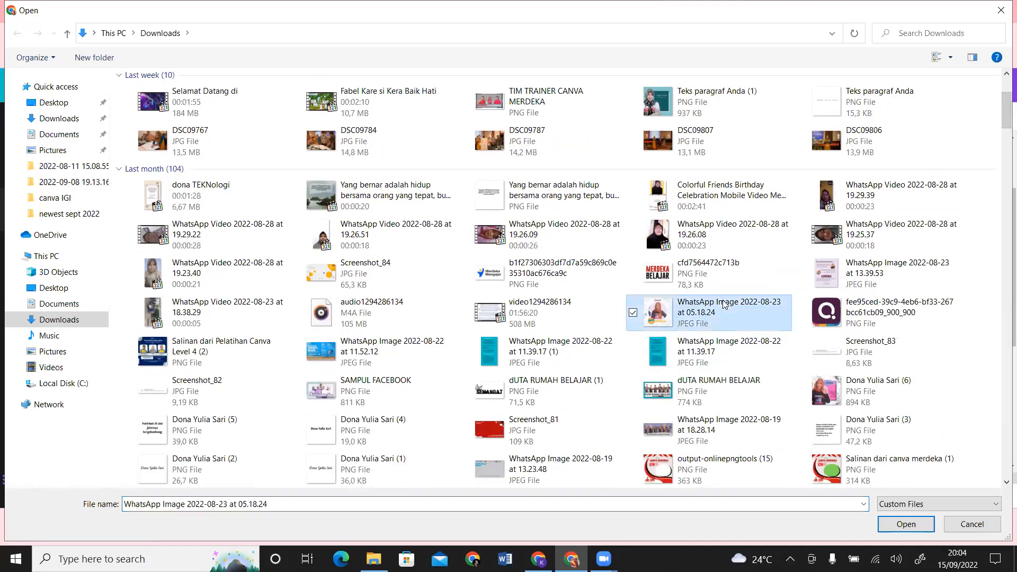
pyautogui.click(906, 525)
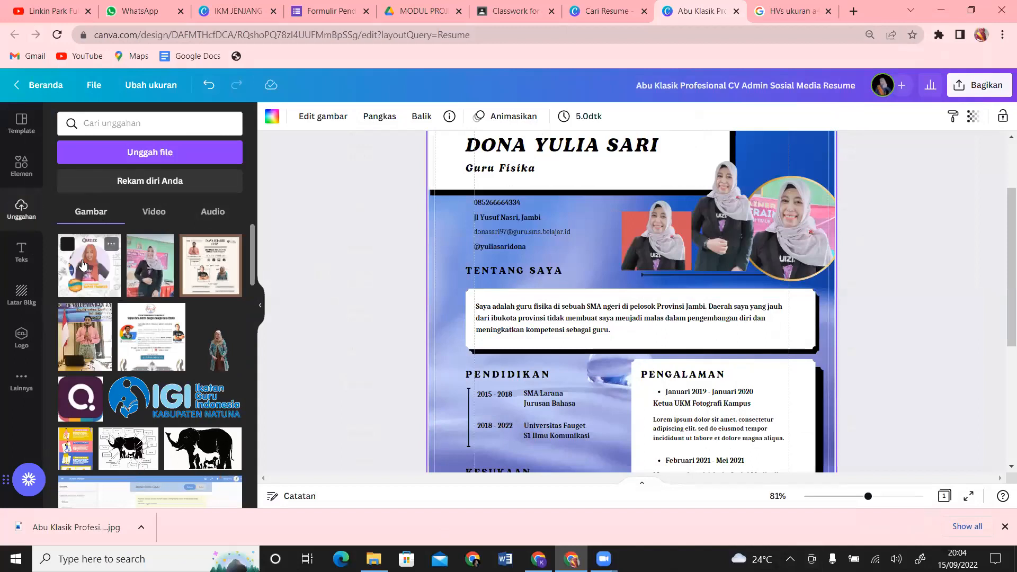
pyautogui.click(82, 265)
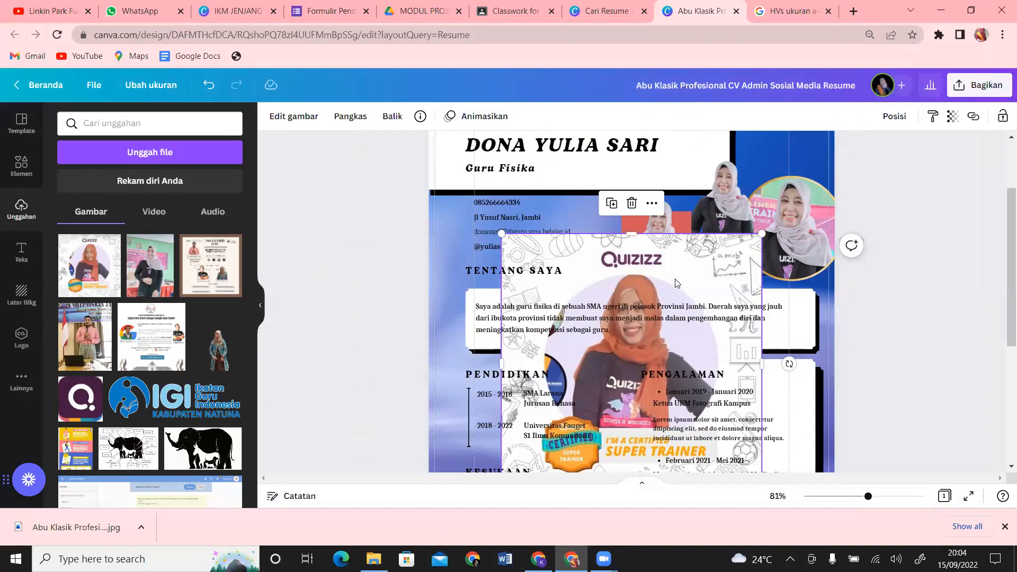
# Step: Drop the Quizizz photo into the circular frame and recrop it to fill the circle
pyautogui.moveTo(676, 283); pyautogui.dragTo(800, 209)
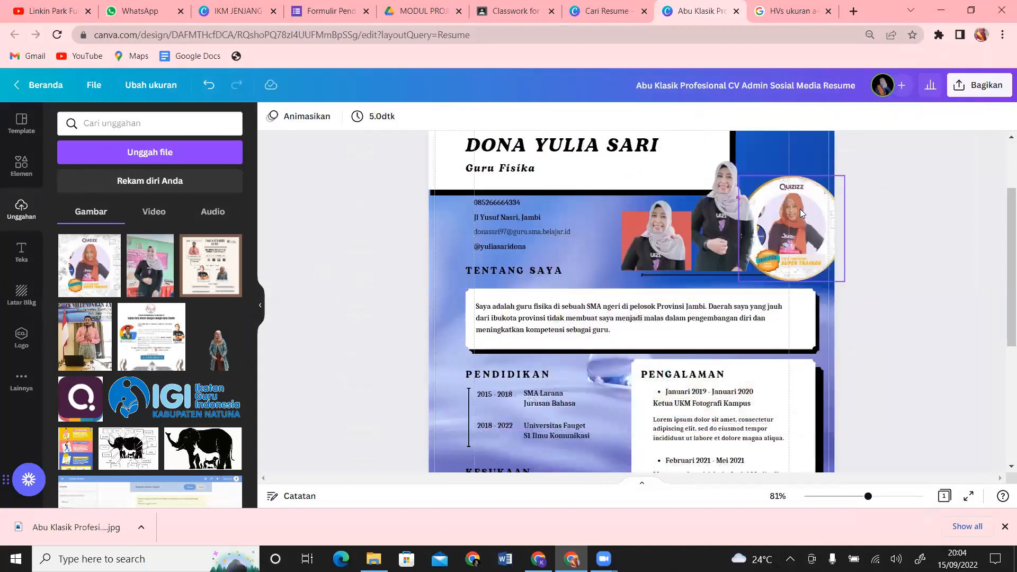
pyautogui.click(800, 209)
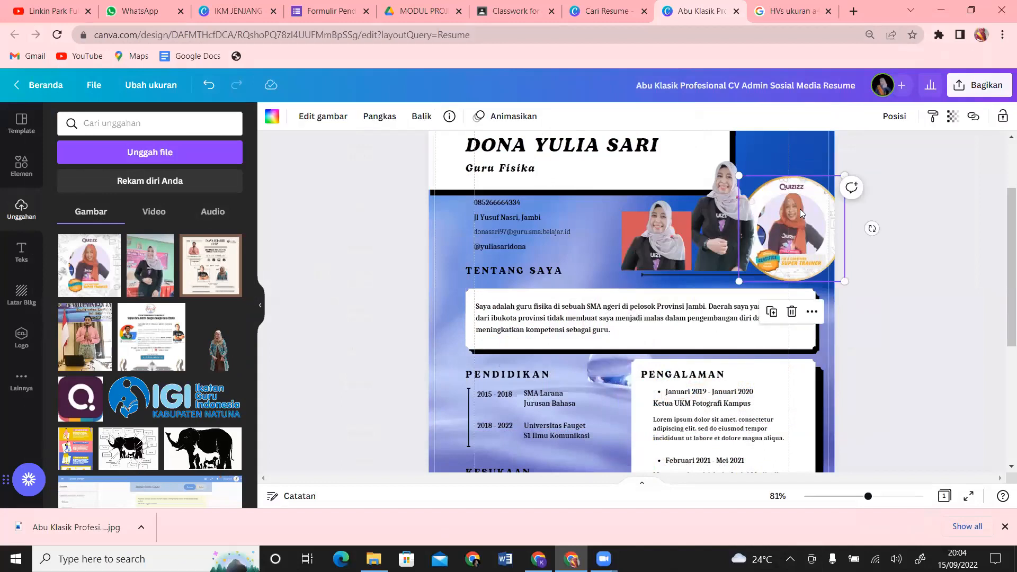
pyautogui.click(375, 127)
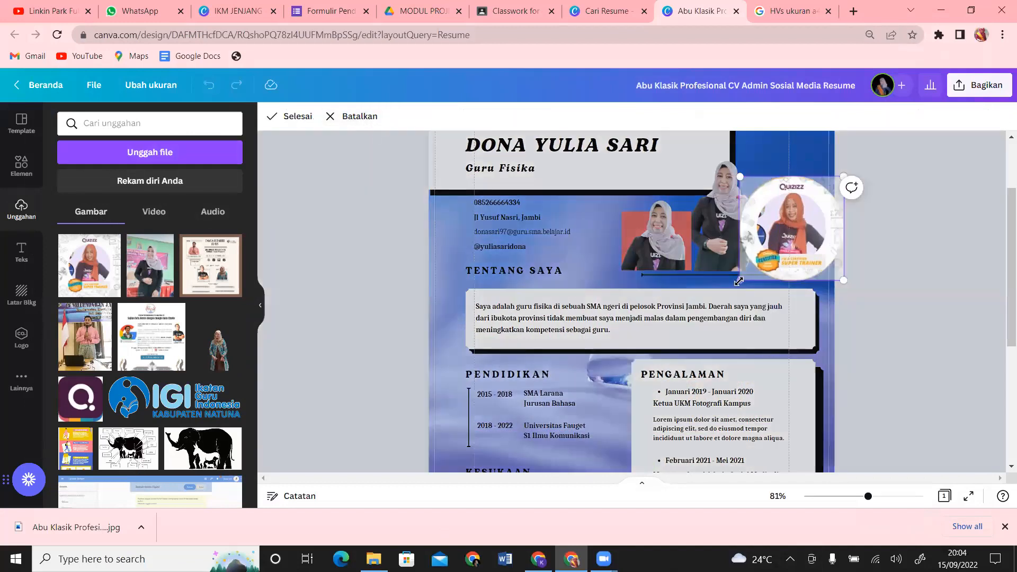
pyautogui.moveTo(740, 280); pyautogui.dragTo(698, 321)
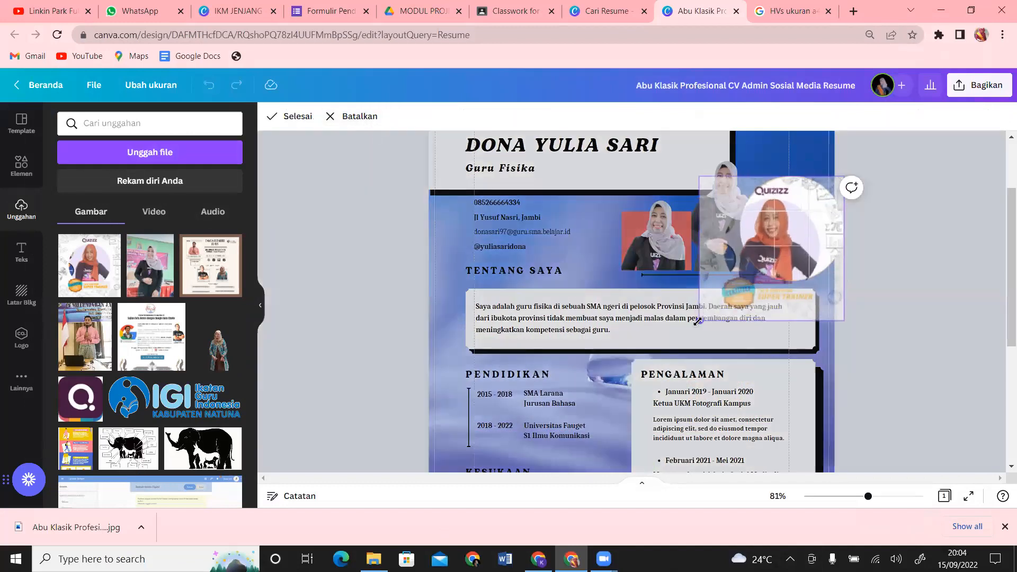
pyautogui.moveTo(782, 237); pyautogui.dragTo(804, 219)
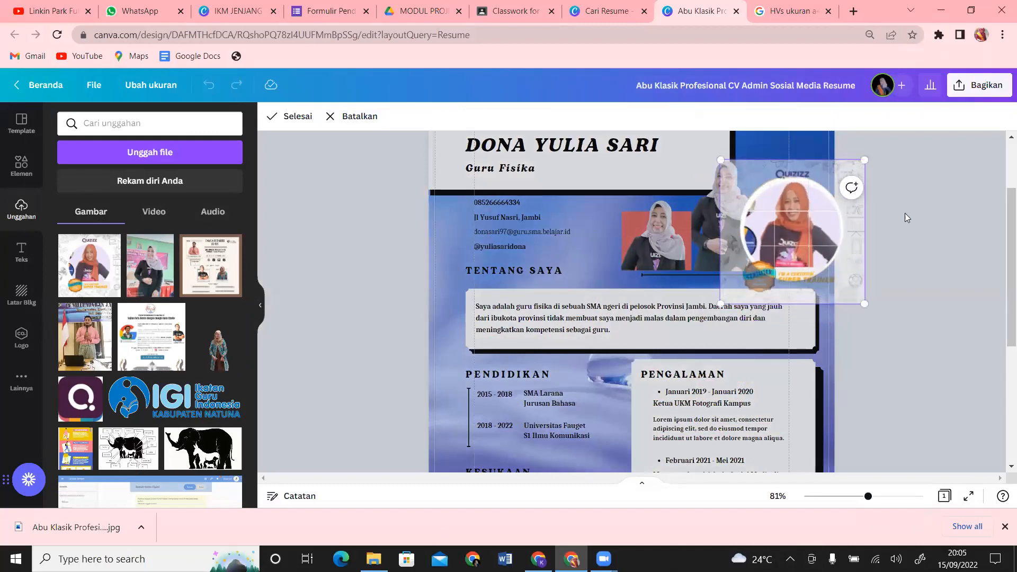
pyautogui.click(905, 213)
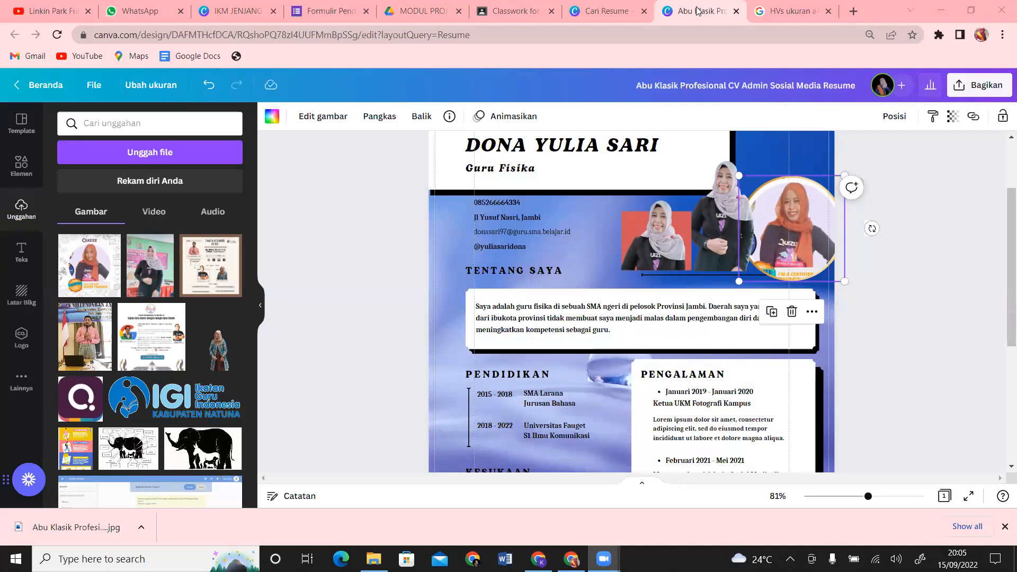
# Step: Enlarge the round photo on the CV, then switch to the Google Classroom Classwork page
pyautogui.click(515, 460)
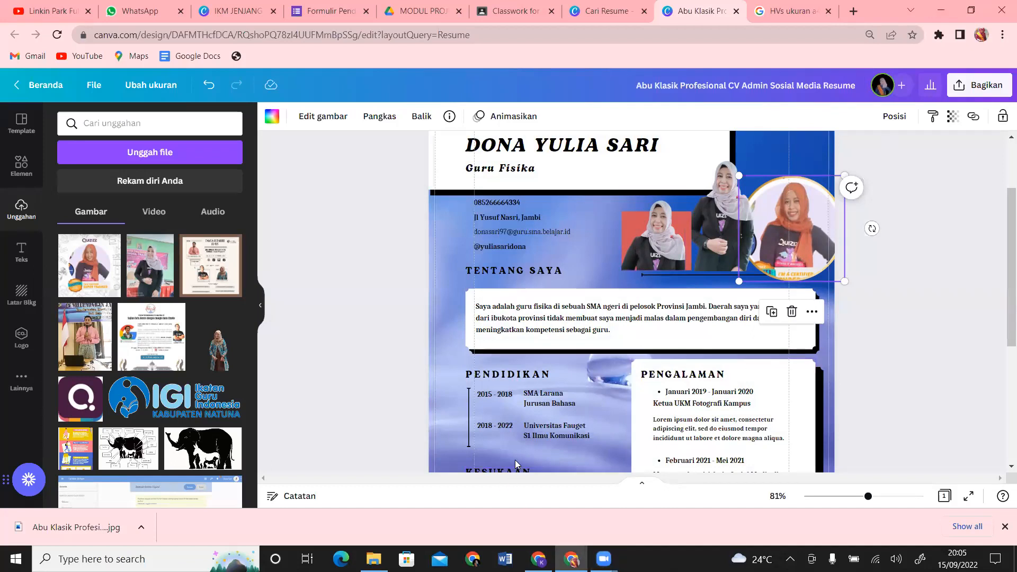
pyautogui.click(810, 179)
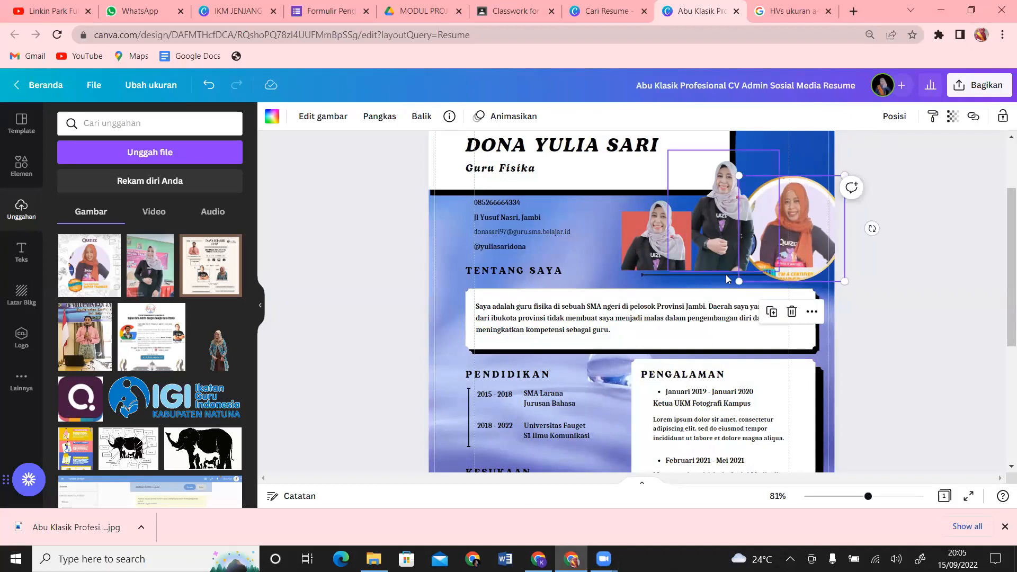
pyautogui.moveTo(741, 280)
pyautogui.mouseDown()
pyautogui.moveTo(663, 365)
pyautogui.moveTo(769, 196)
pyautogui.moveTo(518, 440)
pyautogui.moveTo(750, 251)
pyautogui.moveTo(667, 329)
pyautogui.moveTo(744, 272)
pyautogui.mouseUp()
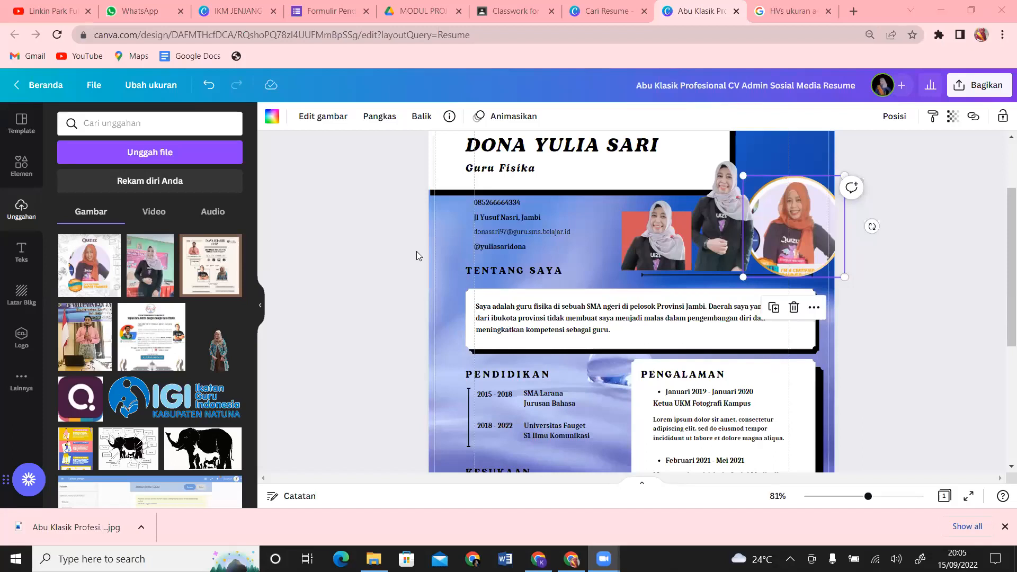
pyautogui.click(884, 292)
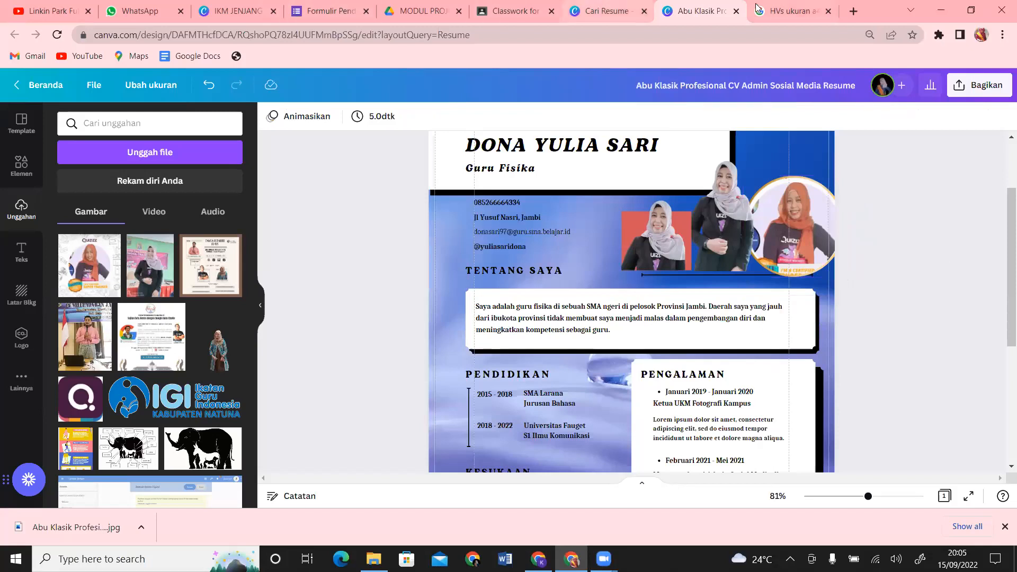
pyautogui.click(488, 4)
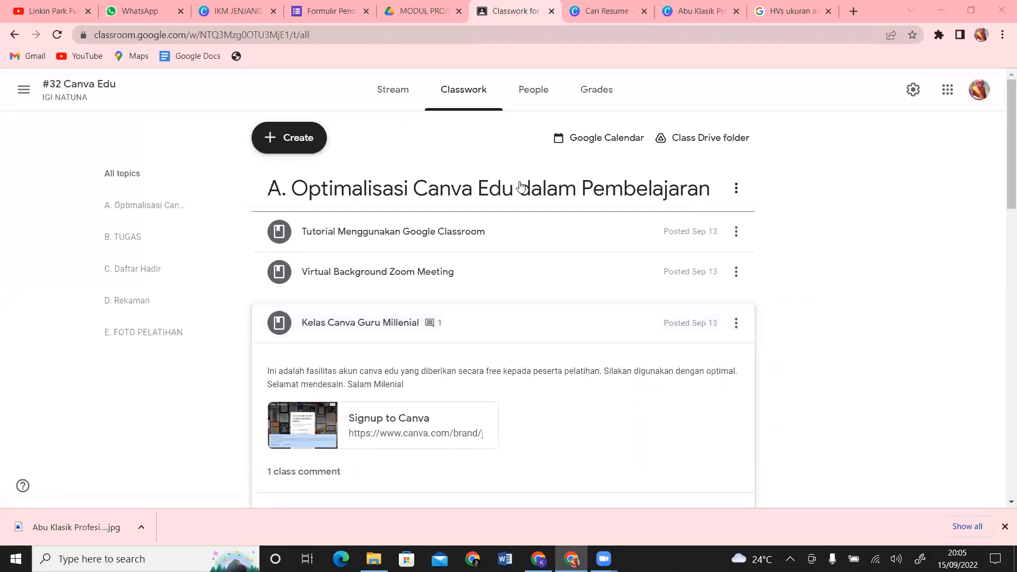
# Step: Open the class People list, start a student invitation, then cancel it
pyautogui.click(549, 105)
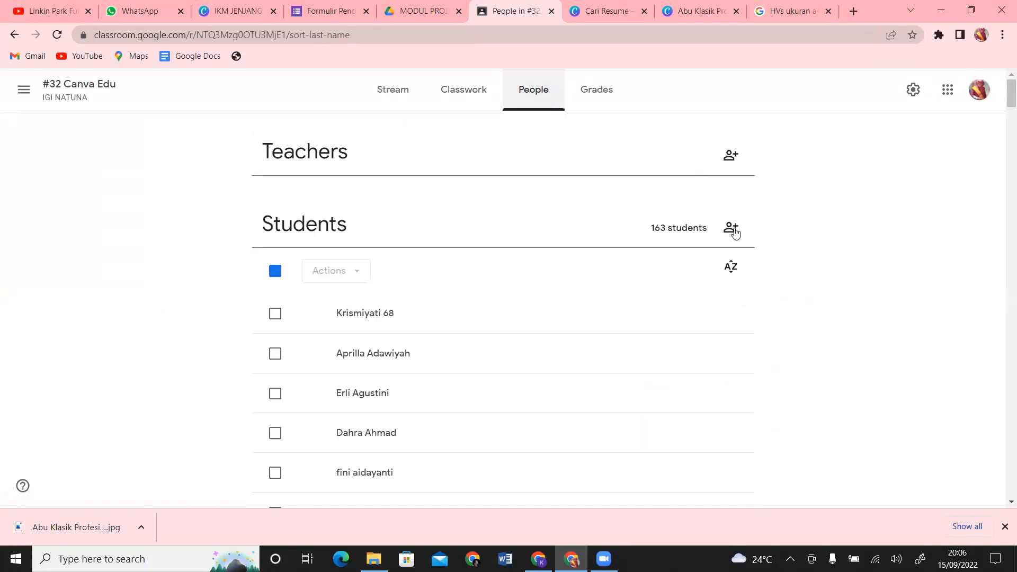
pyautogui.click(735, 347)
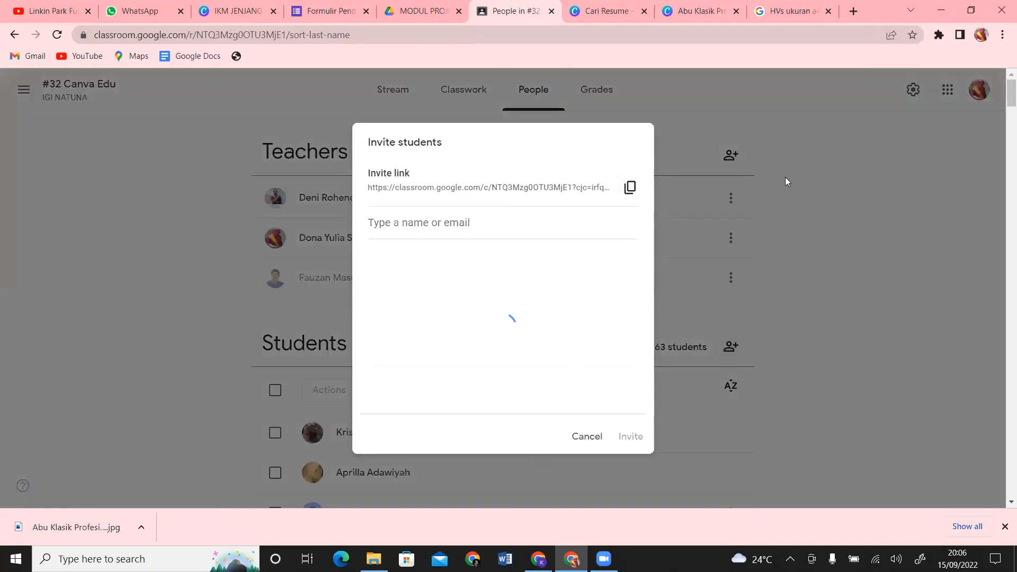
pyautogui.click(586, 438)
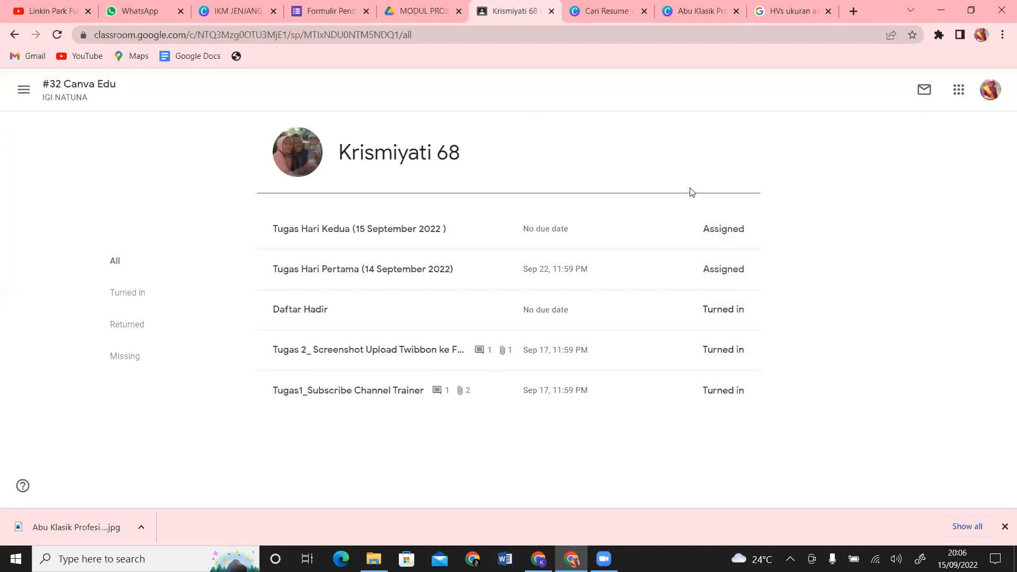
# Step: Invite the suggested student account to #32 Canva Edu, then switch to the other browser window
pyautogui.click(15, 36)
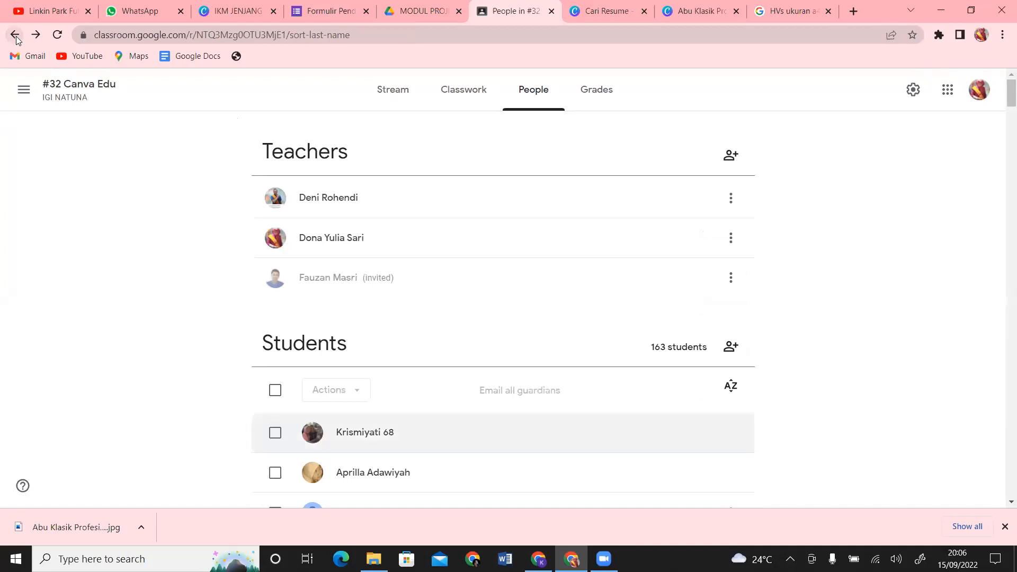
pyautogui.click(736, 350)
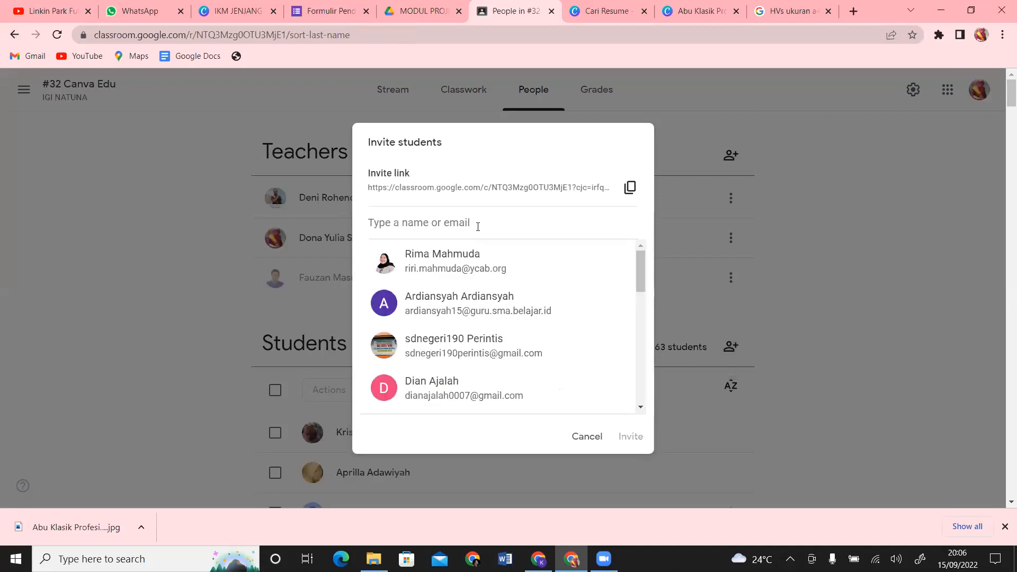
pyautogui.write('yuli')
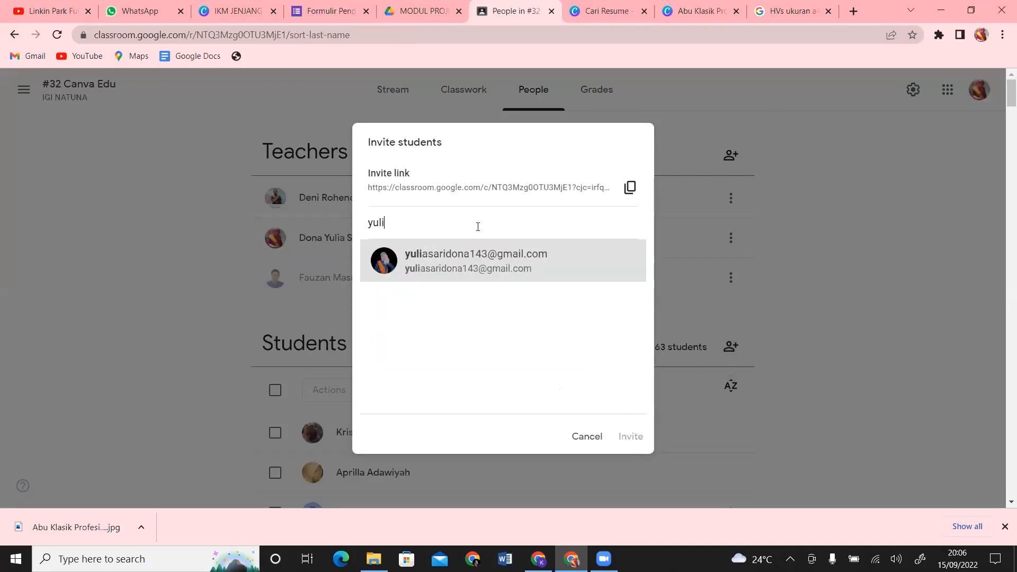
pyautogui.write('a')
pyautogui.click(555, 269)
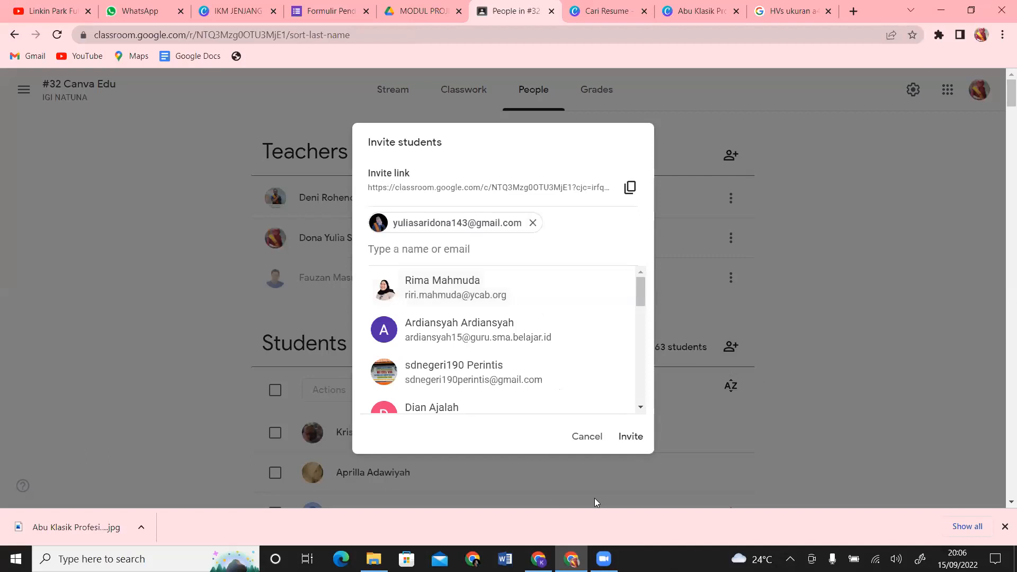
pyautogui.click(630, 436)
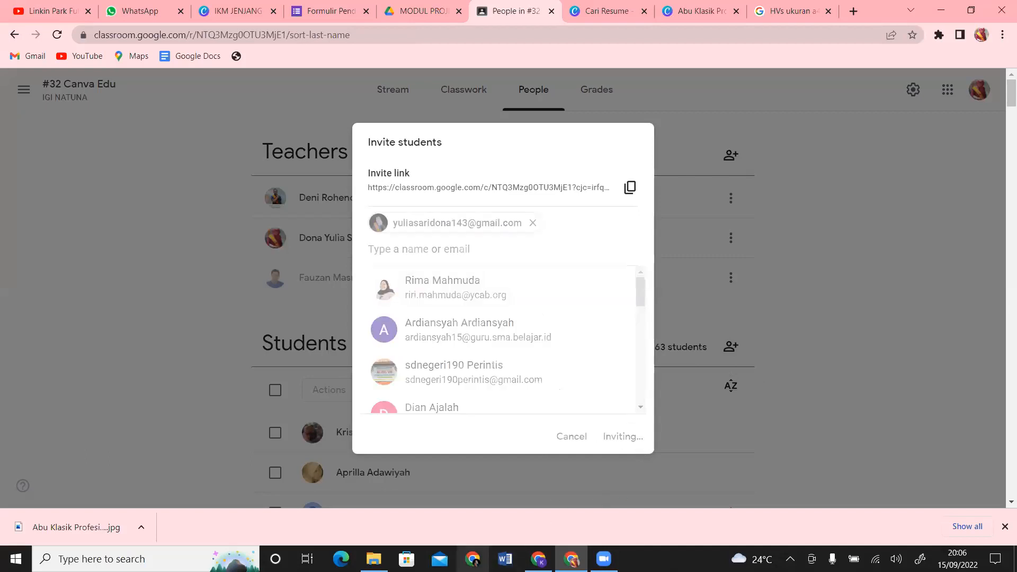
pyautogui.click(473, 559)
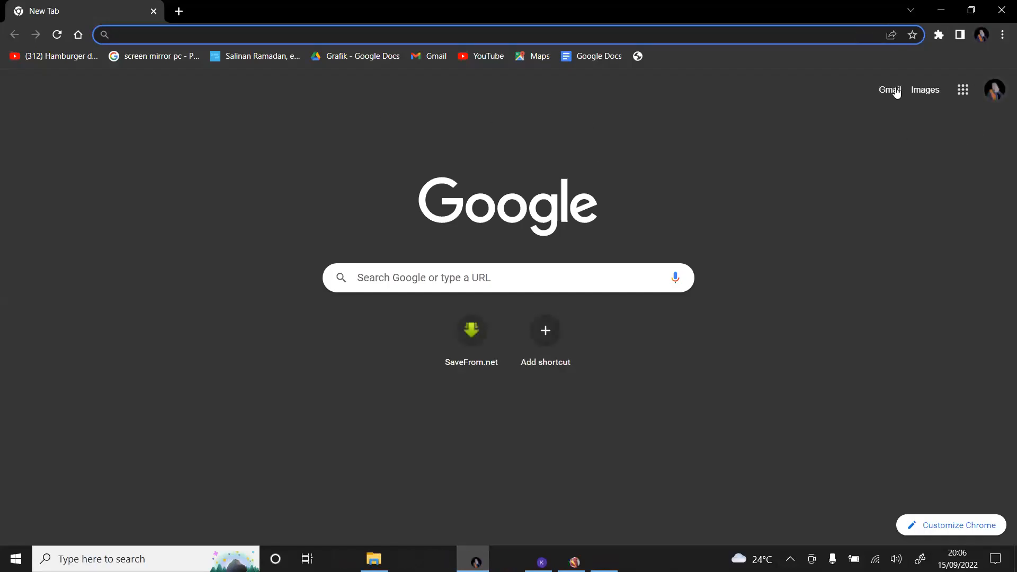
# Step: In Gmail, open the 'Undangan kelas' e-mail for #32 Canva Edu IGI NATUNA and choose Gabung
pyautogui.click(896, 90)
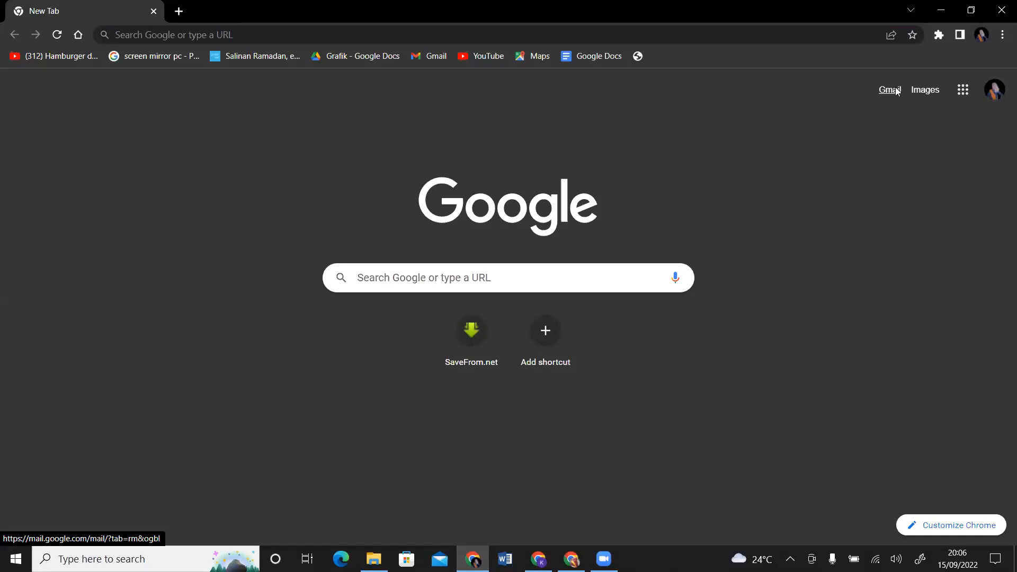
pyautogui.click(896, 90)
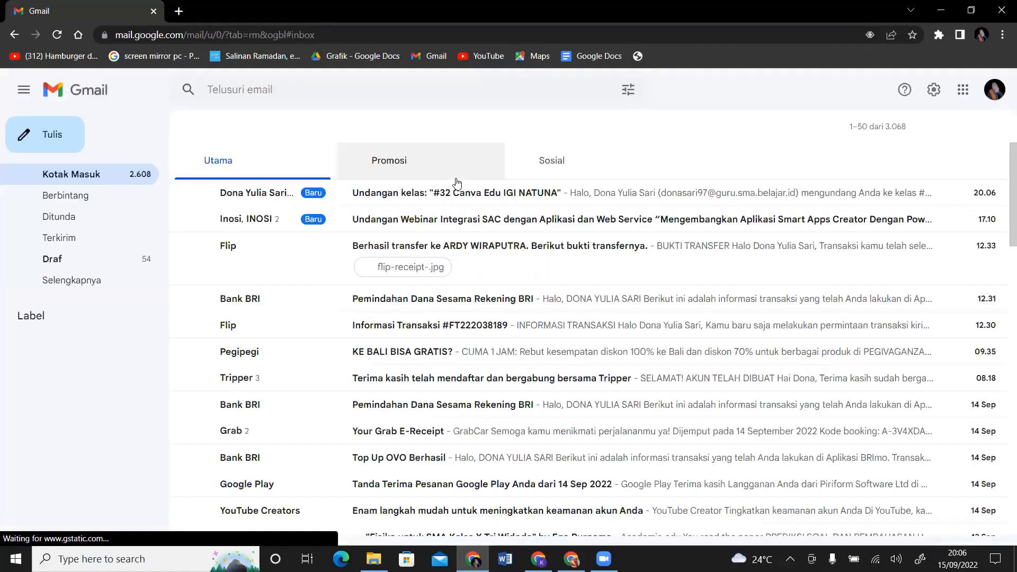
pyautogui.click(480, 203)
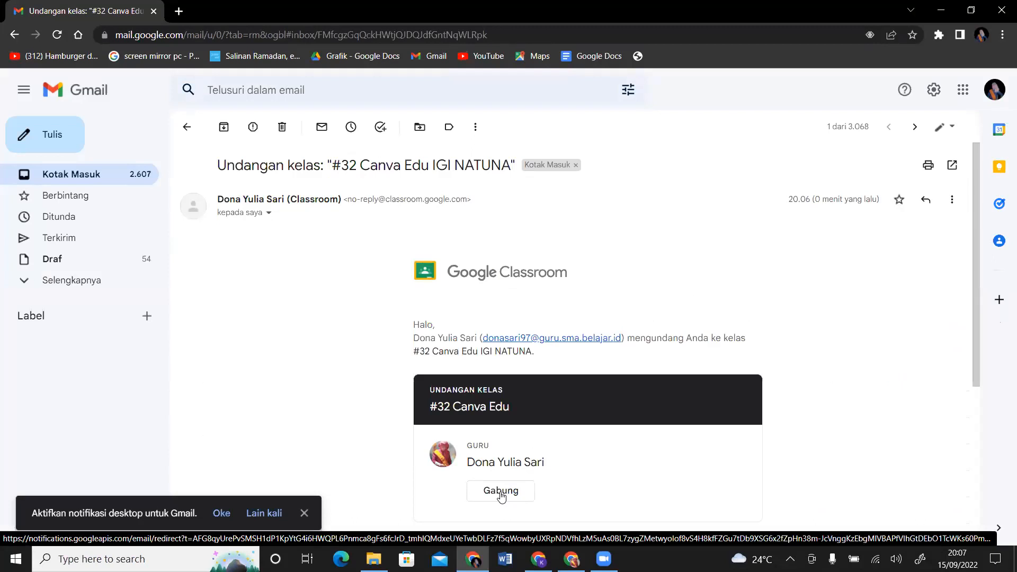
pyautogui.click(502, 492)
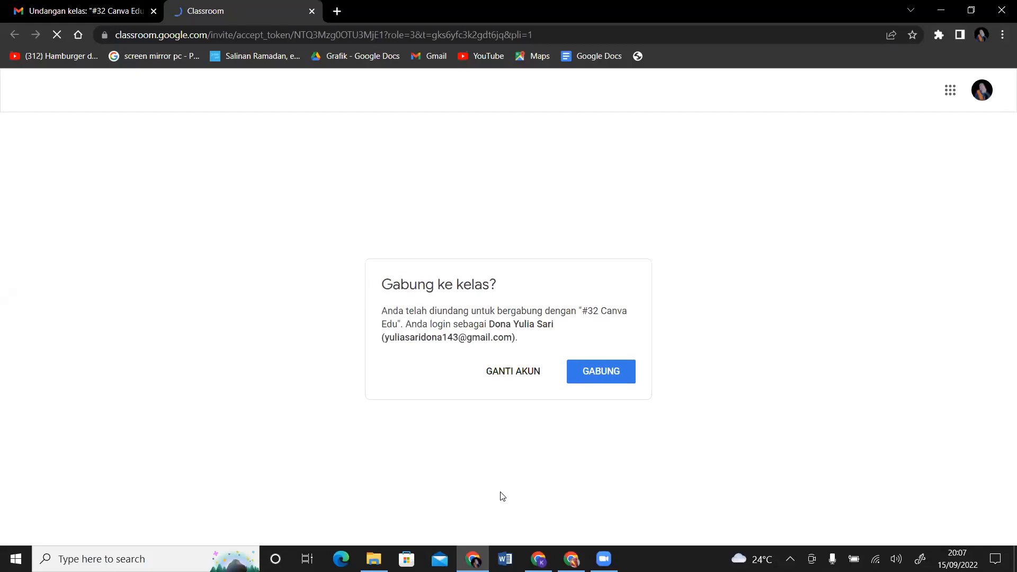
pyautogui.click(596, 381)
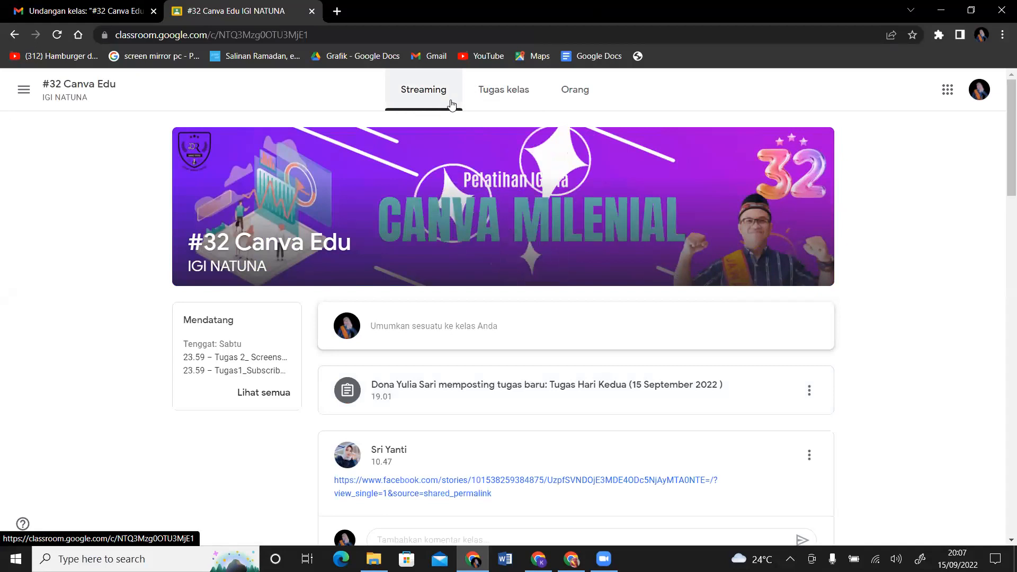
pyautogui.click(508, 93)
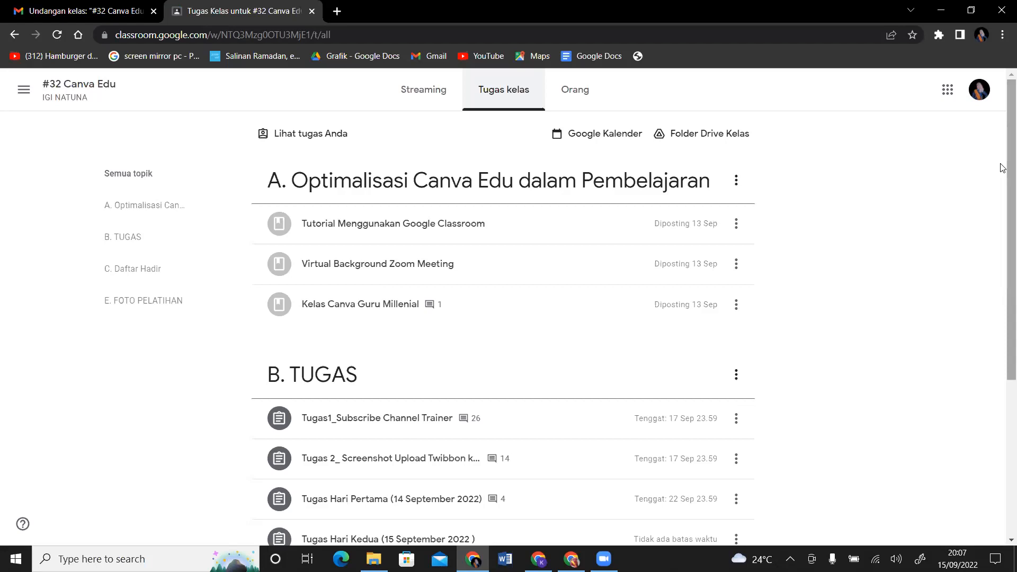
pyautogui.scroll(-3, 1003, 168)
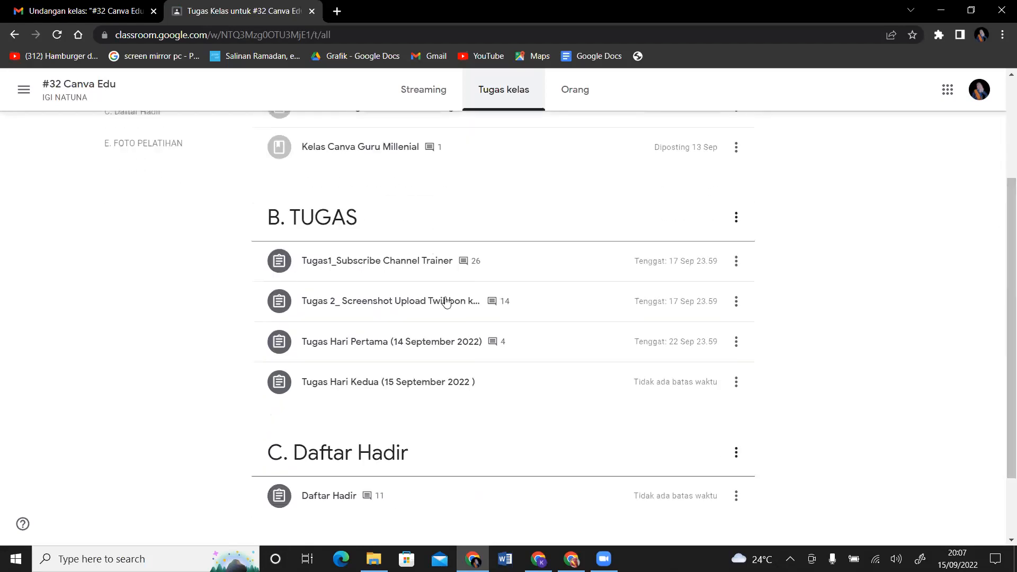
pyautogui.click(429, 391)
pyautogui.scroll(-5, 1003, 189)
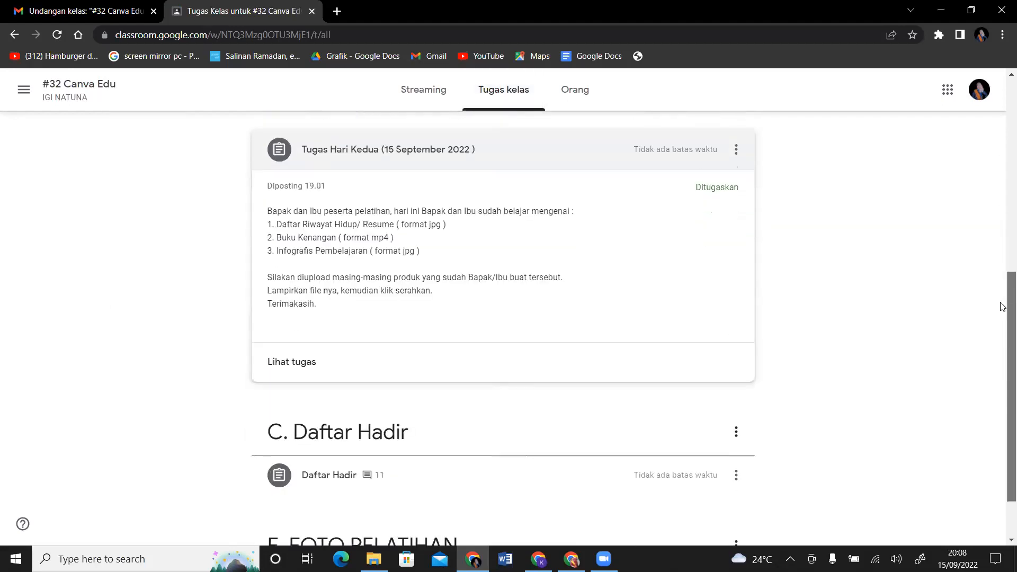
pyautogui.click(301, 363)
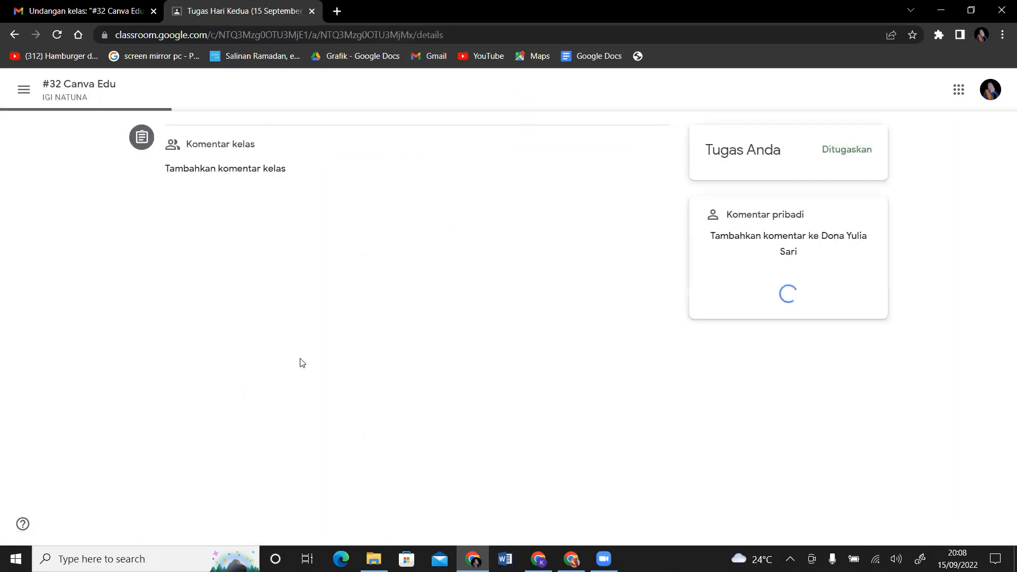
pyautogui.click(665, 9)
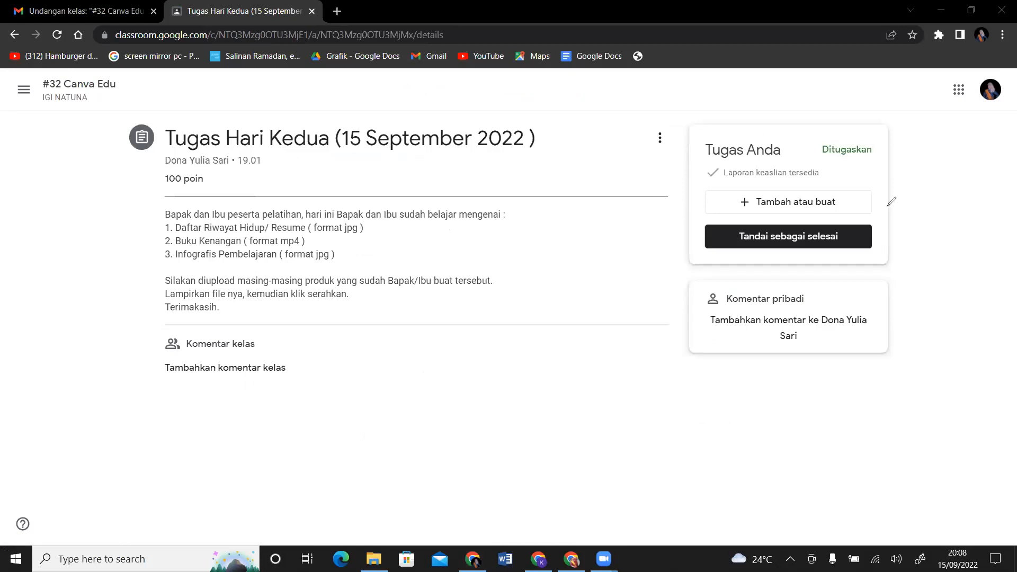
pyautogui.moveTo(860, 177)
pyautogui.mouseDown()
pyautogui.moveTo(784, 239)
pyautogui.moveTo(842, 148)
pyautogui.moveTo(810, 171)
pyautogui.mouseUp()
pyautogui.moveTo(588, 319)
pyautogui.mouseDown()
pyautogui.moveTo(713, 170)
pyautogui.moveTo(726, 258)
pyautogui.moveTo(727, 211)
pyautogui.moveTo(744, 196)
pyautogui.moveTo(729, 201)
pyautogui.moveTo(720, 220)
pyautogui.mouseUp()
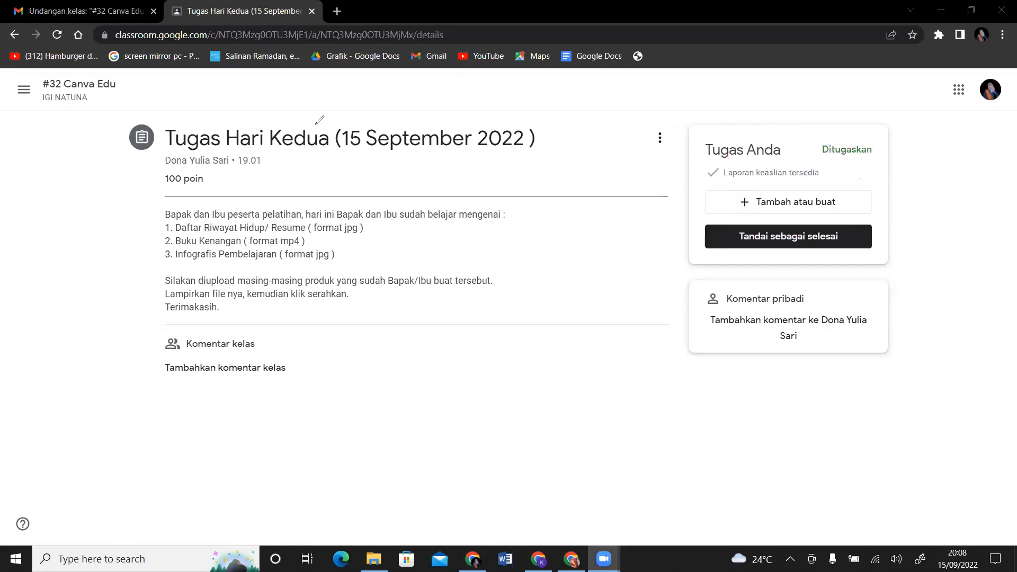
# Step: Attach the CV JPG from Downloads as a file to the Tugas Hari Kedua assignment
pyautogui.click(806, 208)
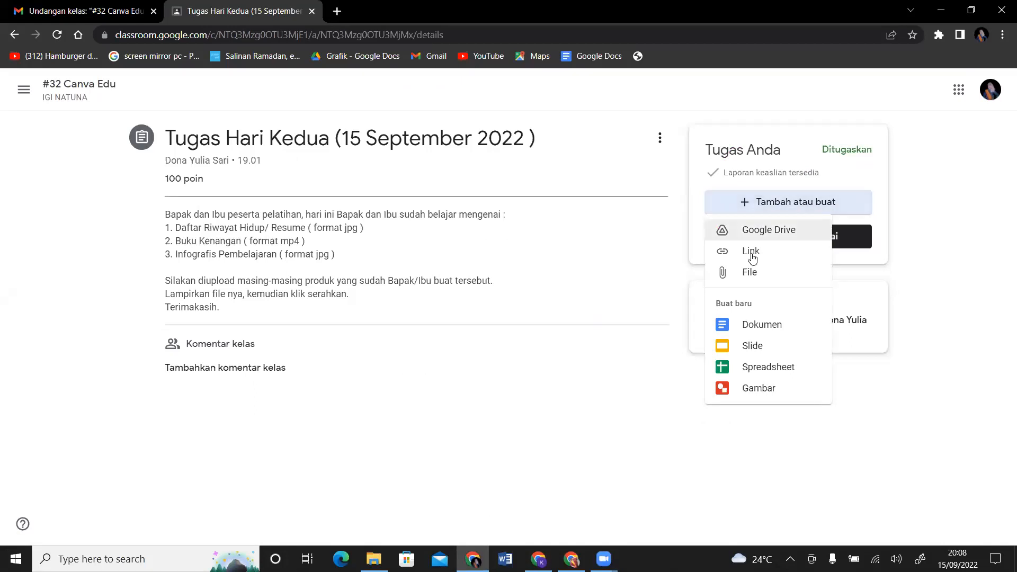
pyautogui.click(749, 277)
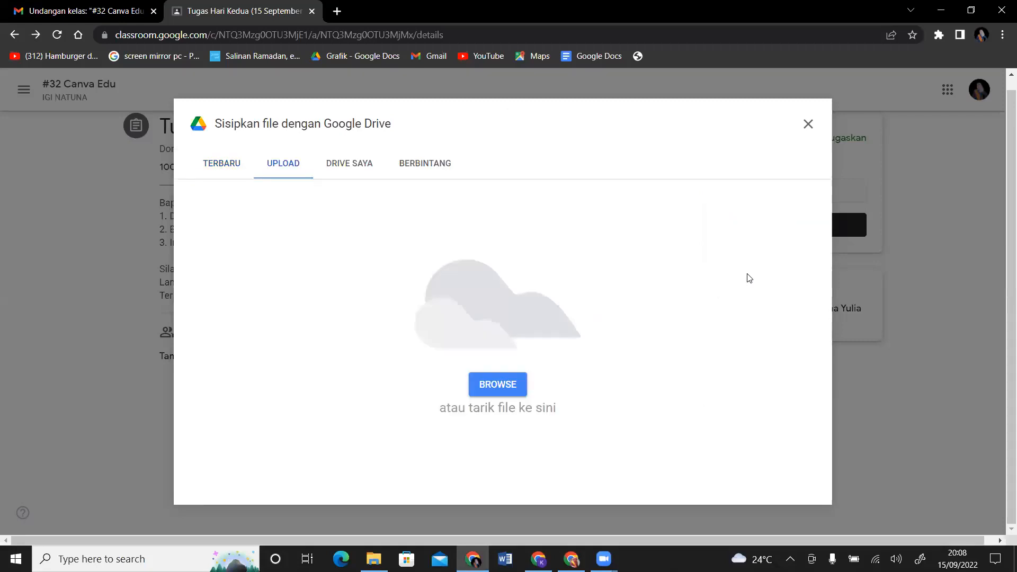
pyautogui.click(504, 385)
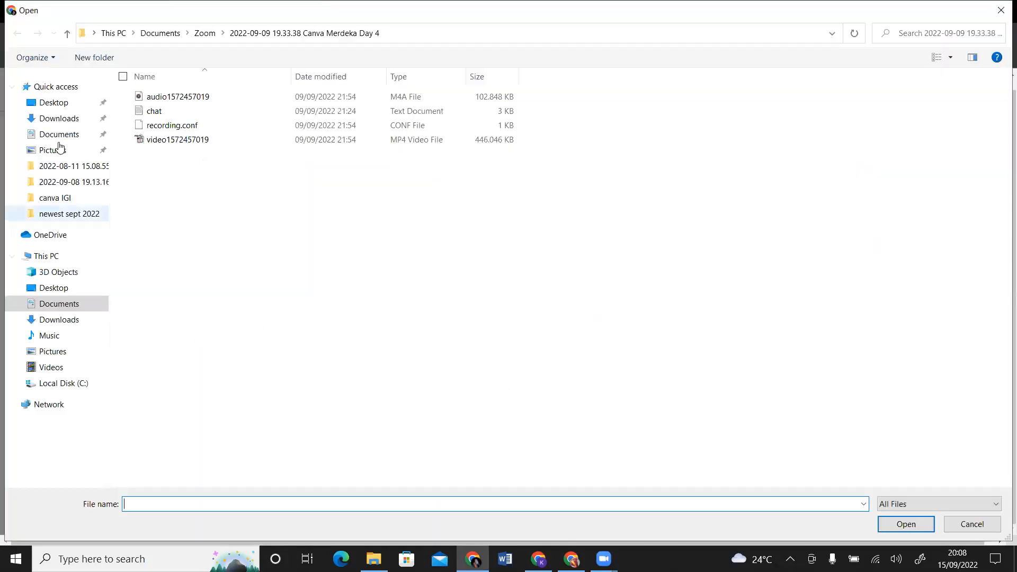
pyautogui.click(68, 120)
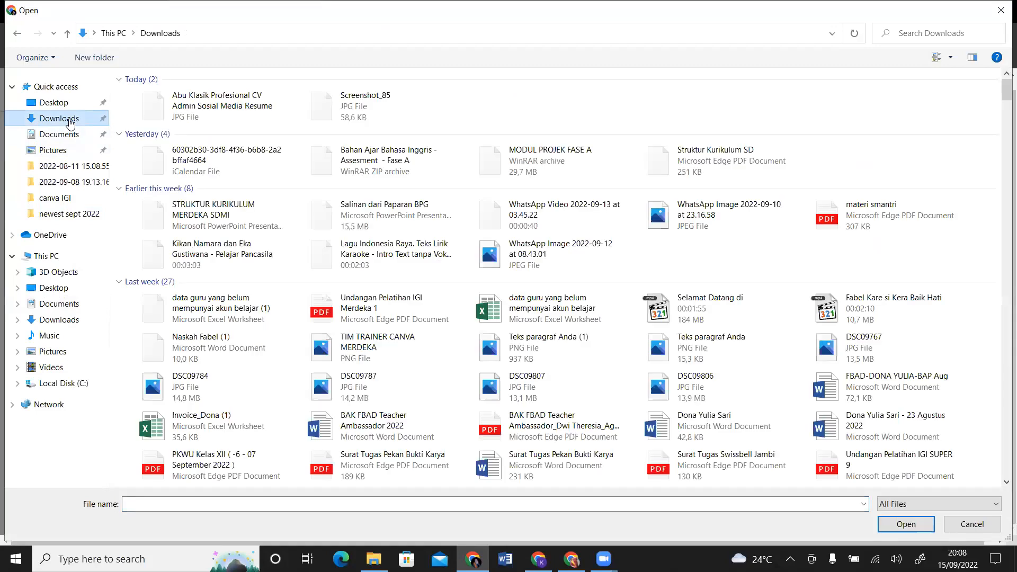
pyautogui.click(177, 110)
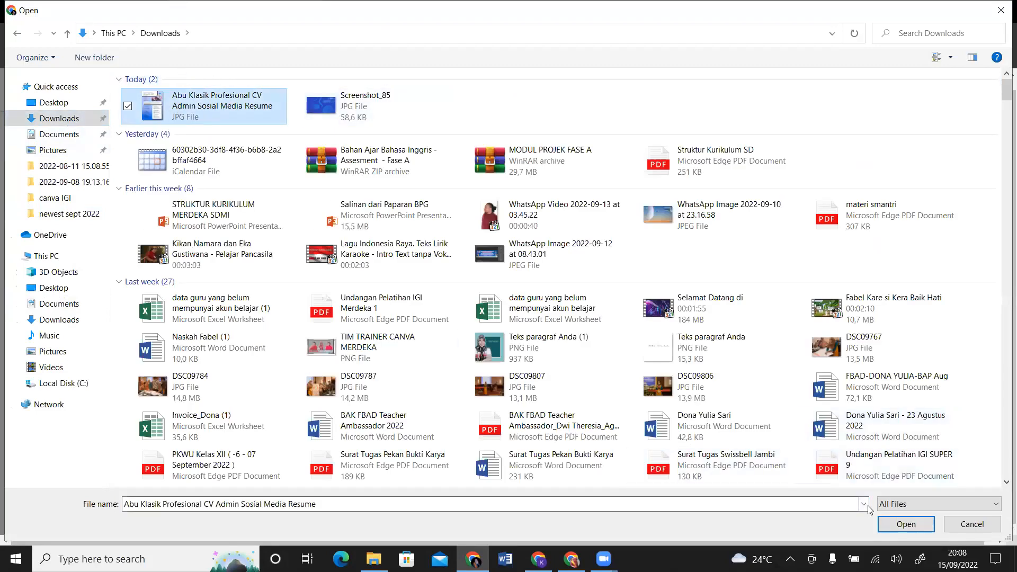
pyautogui.click(901, 530)
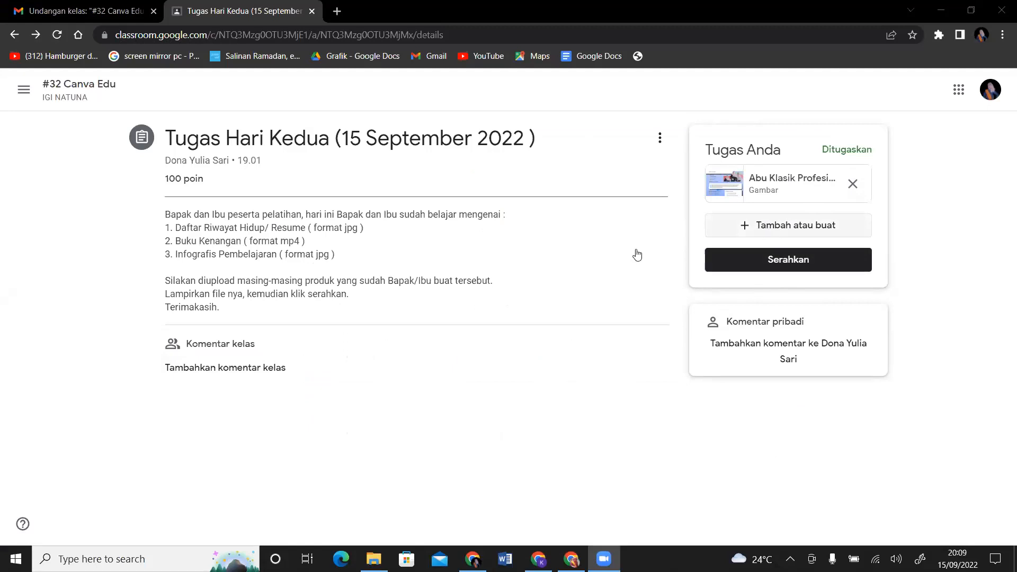
# Step: Open and close the Drive file picker without adding anything, then return to the class People window
pyautogui.click(800, 231)
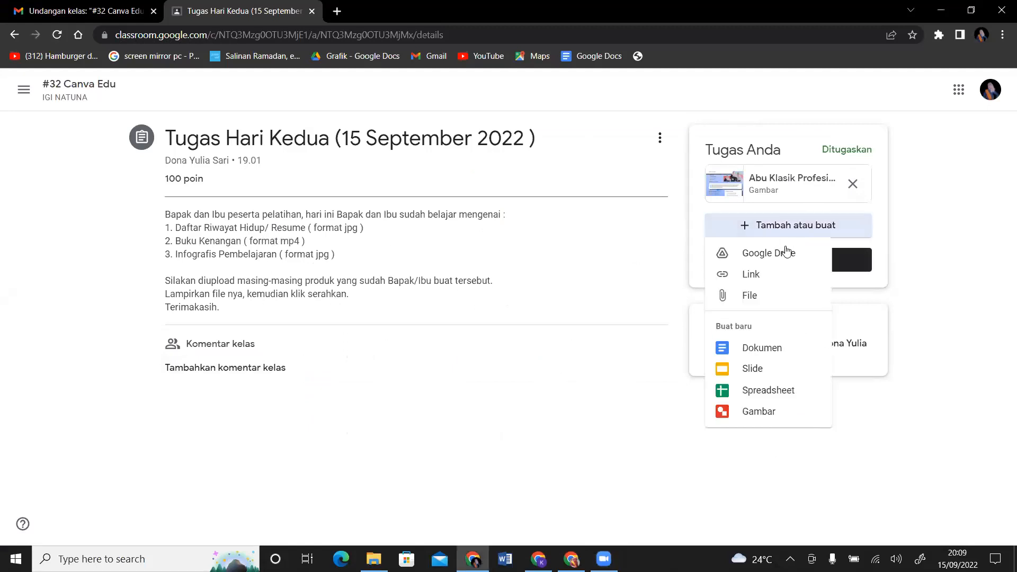
pyautogui.click(774, 297)
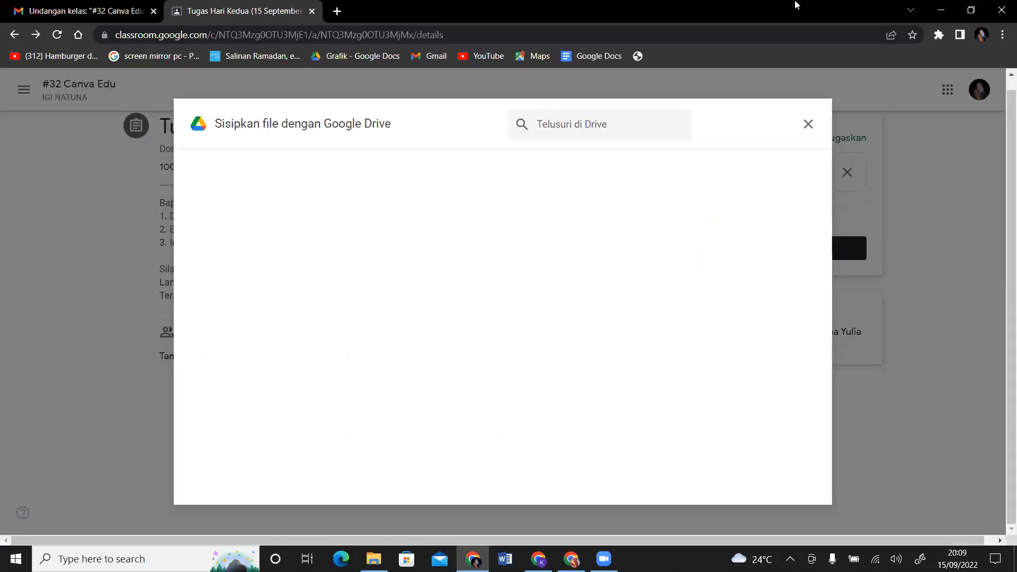
pyautogui.click(808, 125)
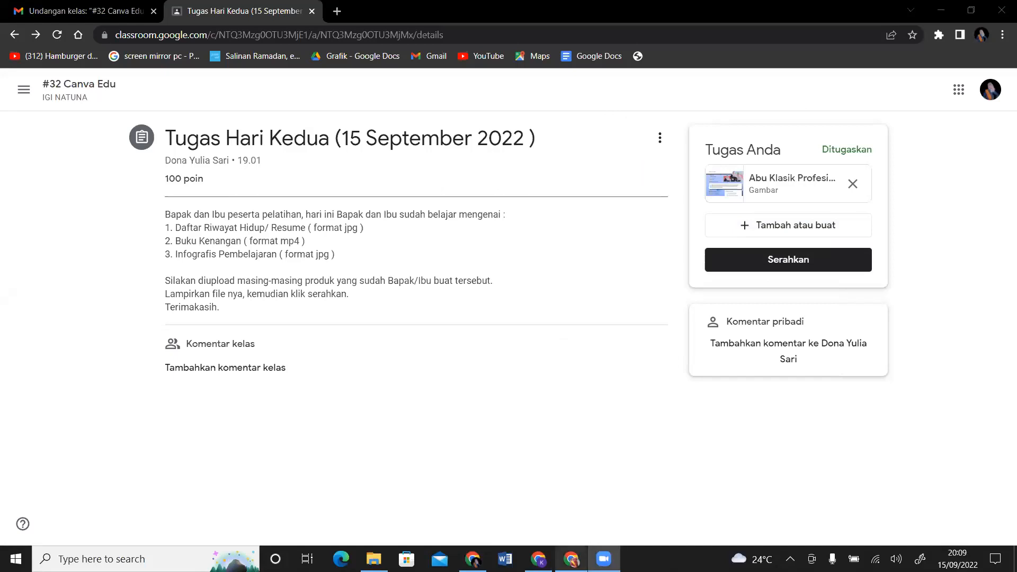
pyautogui.click(571, 559)
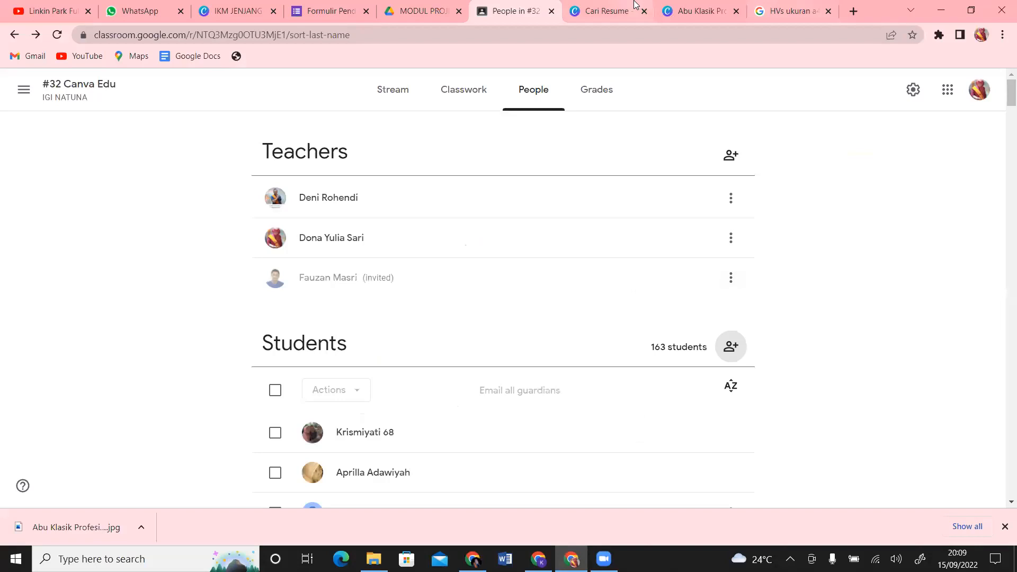
# Step: Enlarge the circular profile photo on the Abu Klasik resume and browse the Elemen library
pyautogui.click(695, 10)
pyautogui.click(775, 255)
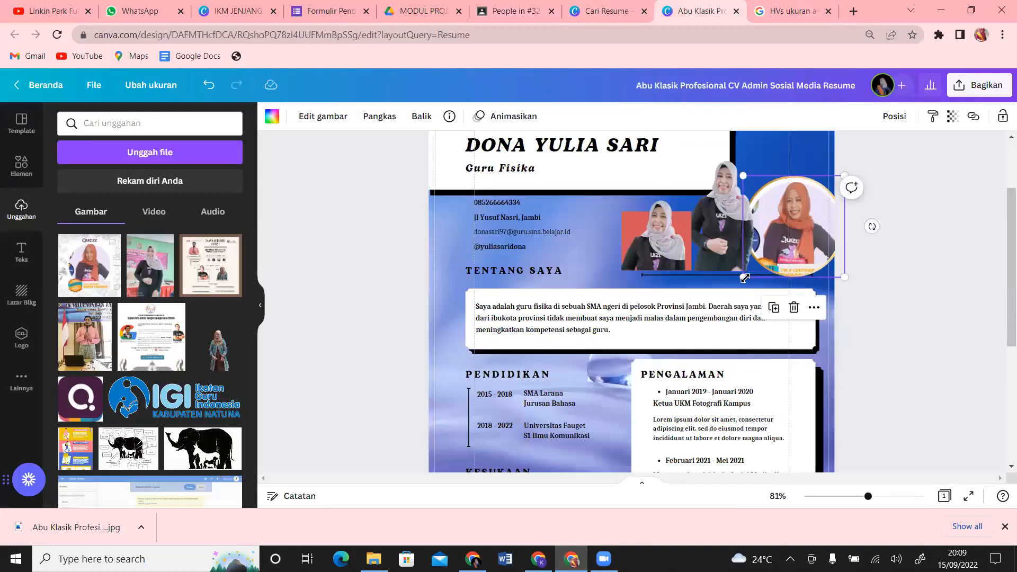
pyautogui.moveTo(744, 278)
pyautogui.mouseDown()
pyautogui.moveTo(674, 284)
pyautogui.moveTo(678, 330)
pyautogui.moveTo(735, 252)
pyautogui.moveTo(722, 300)
pyautogui.moveTo(779, 241)
pyautogui.moveTo(753, 271)
pyautogui.moveTo(685, 273)
pyautogui.moveTo(725, 303)
pyautogui.moveTo(755, 264)
pyautogui.mouseUp()
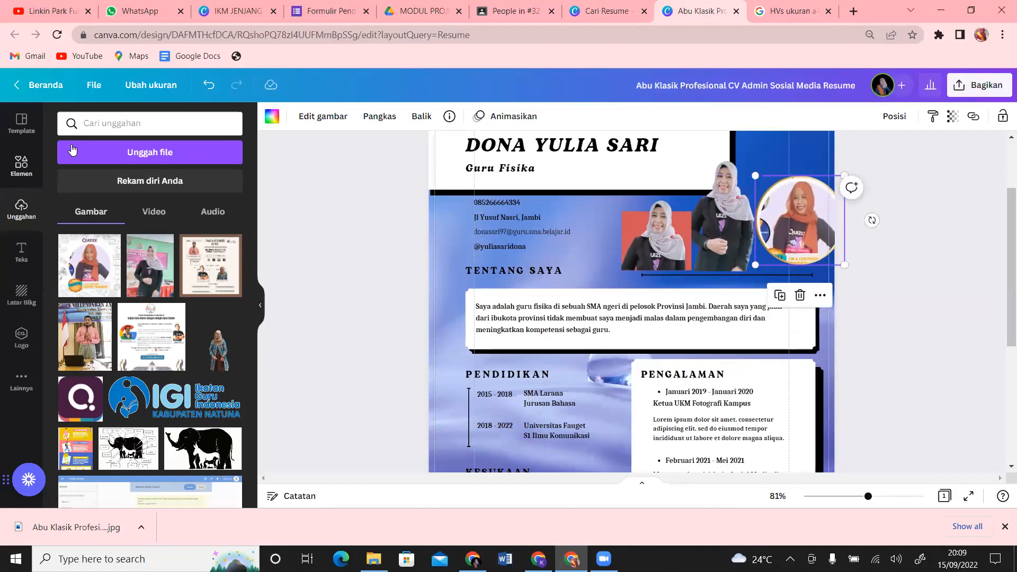
pyautogui.click(19, 177)
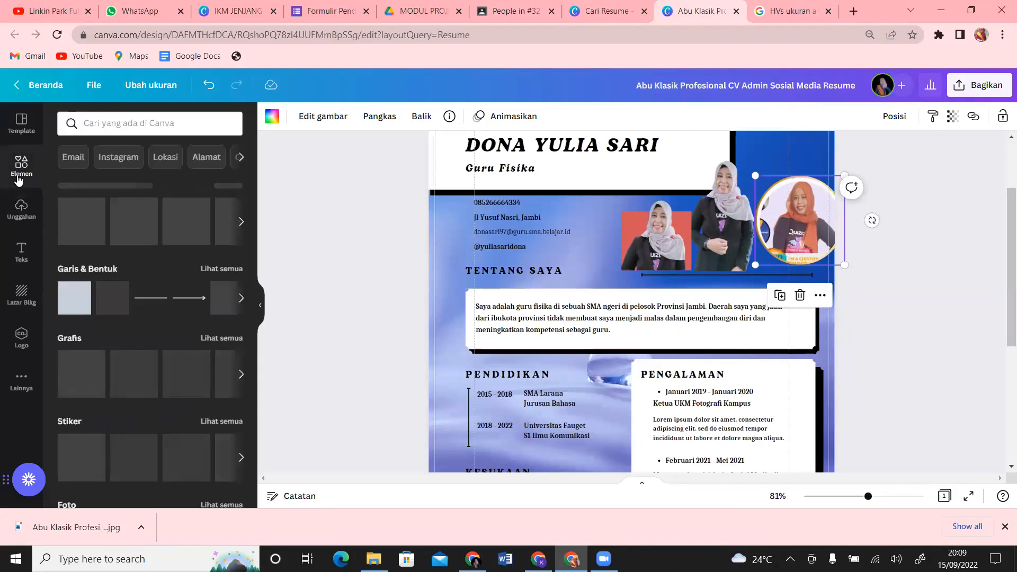
pyautogui.moveTo(251, 150); pyautogui.dragTo(268, 361)
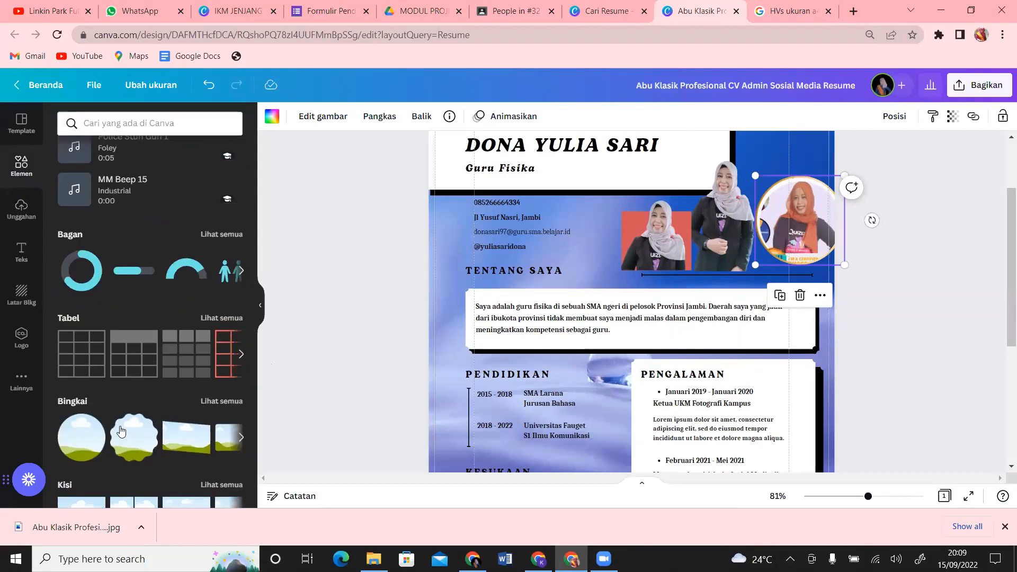
# Step: Show all Bingkai frames, then add and delete two trial landscape frames
pyautogui.click(205, 402)
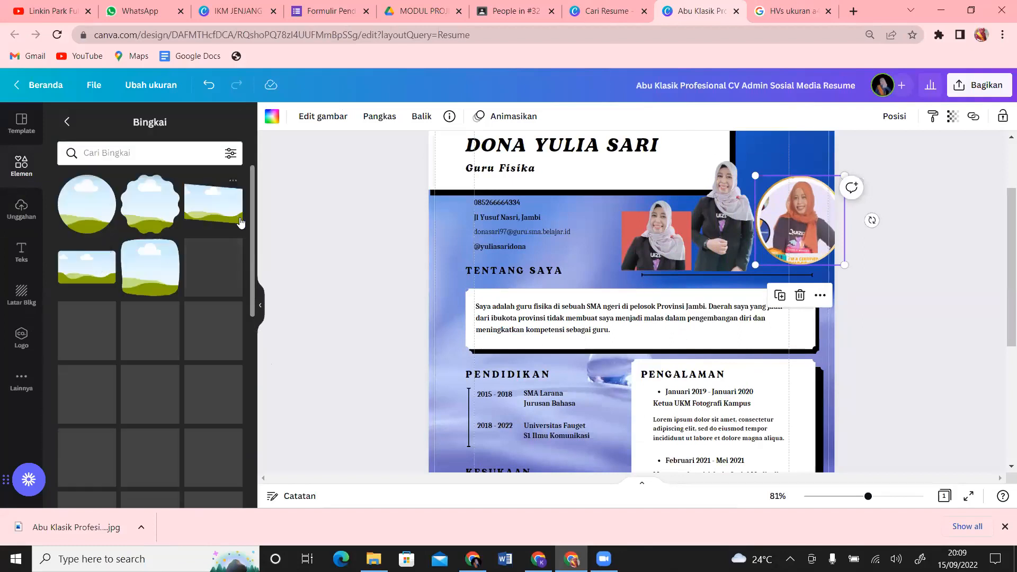
pyautogui.moveTo(253, 171); pyautogui.dragTo(255, 195)
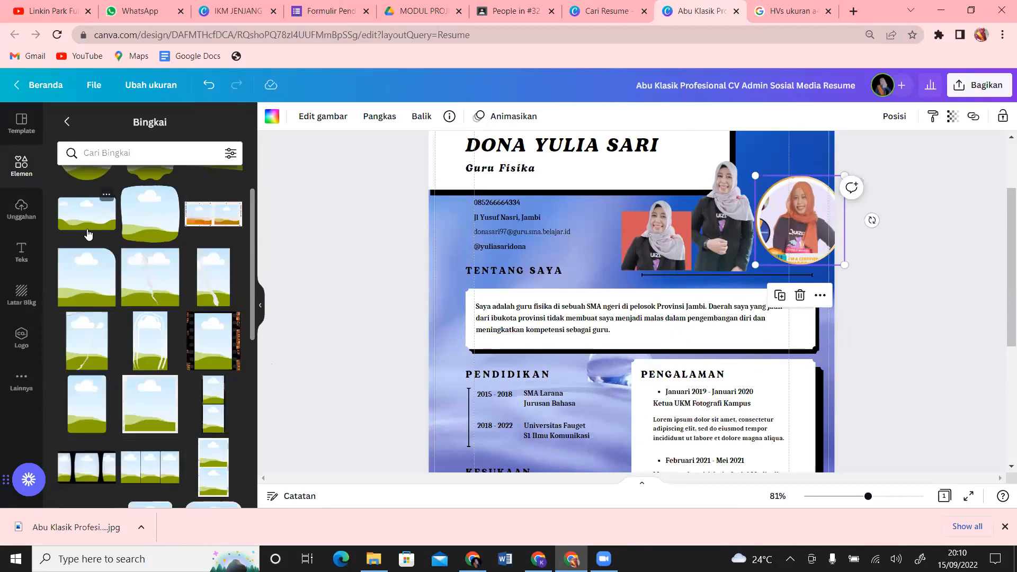
pyautogui.click(72, 219)
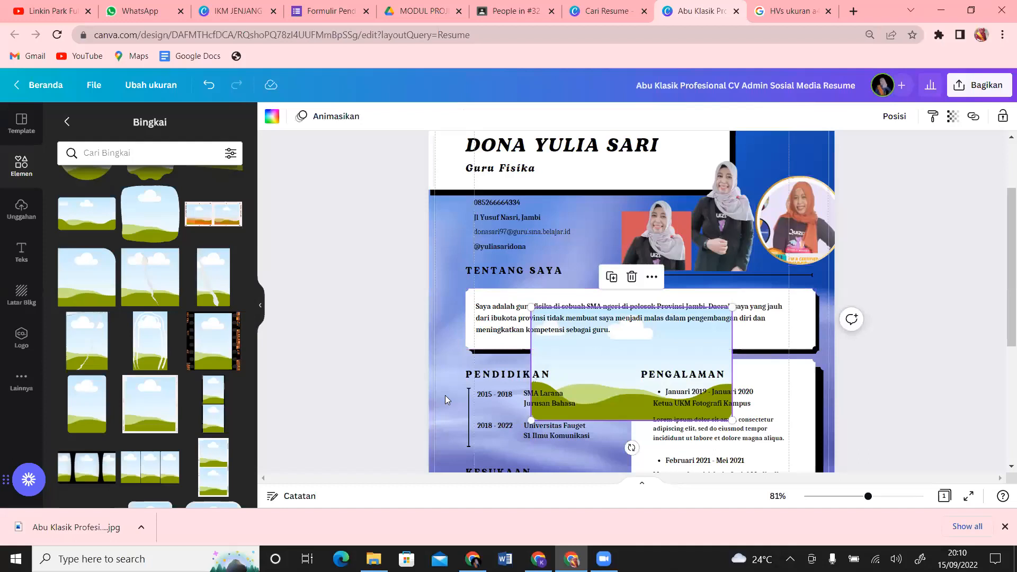
pyautogui.press('Delete')
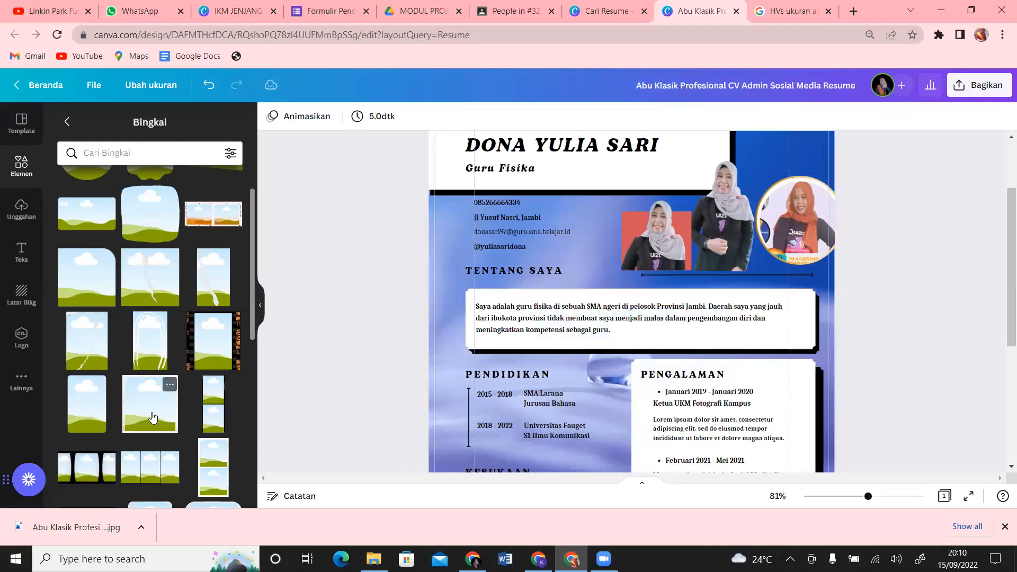
pyautogui.click(152, 417)
pyautogui.press('Delete')
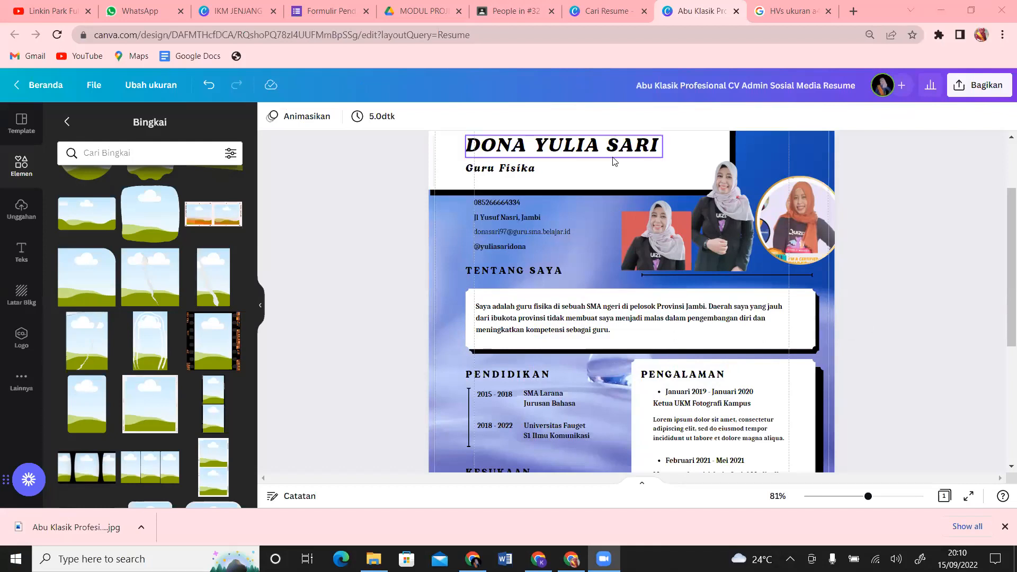
pyautogui.click(803, 147)
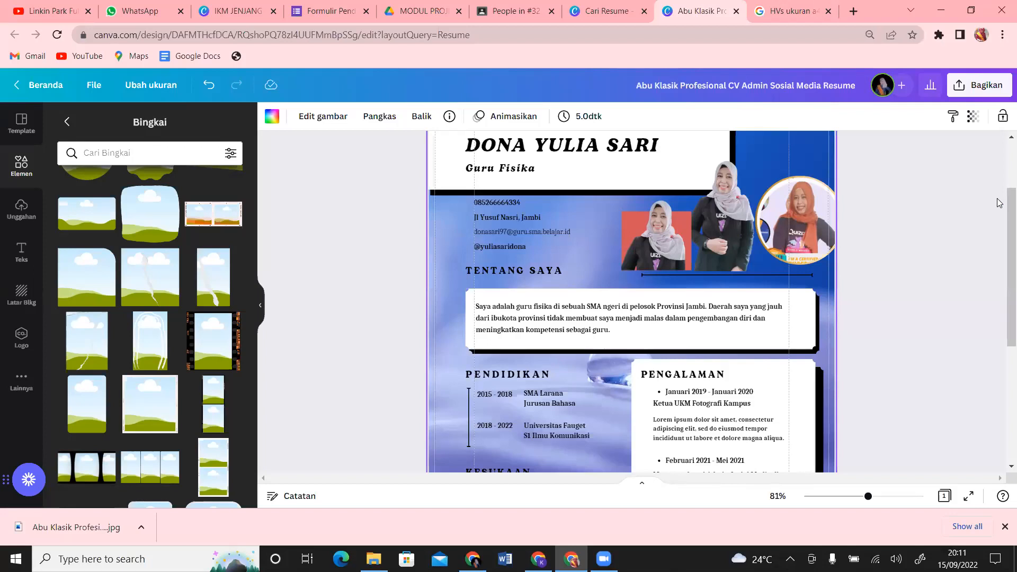
# Step: Toggle between the CV design and Cari Resume tabs, ending on the resume search results
pyautogui.click(614, 6)
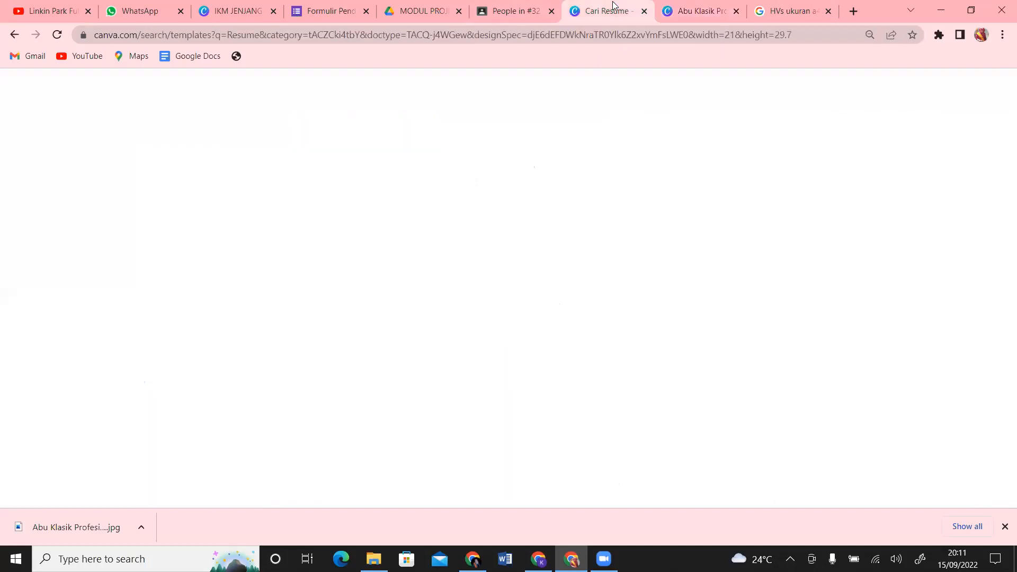
pyautogui.click(714, 8)
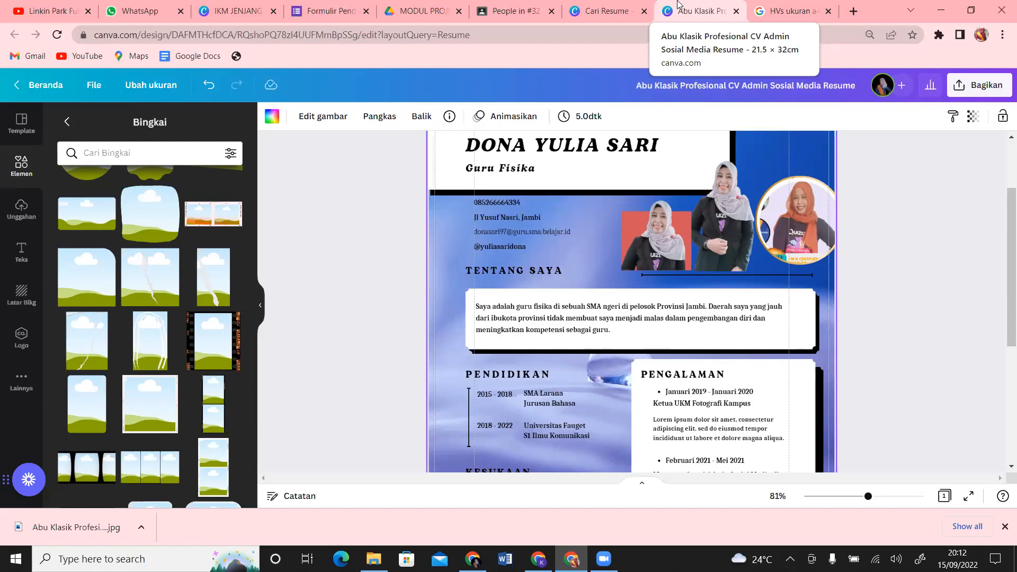
pyautogui.click(607, 11)
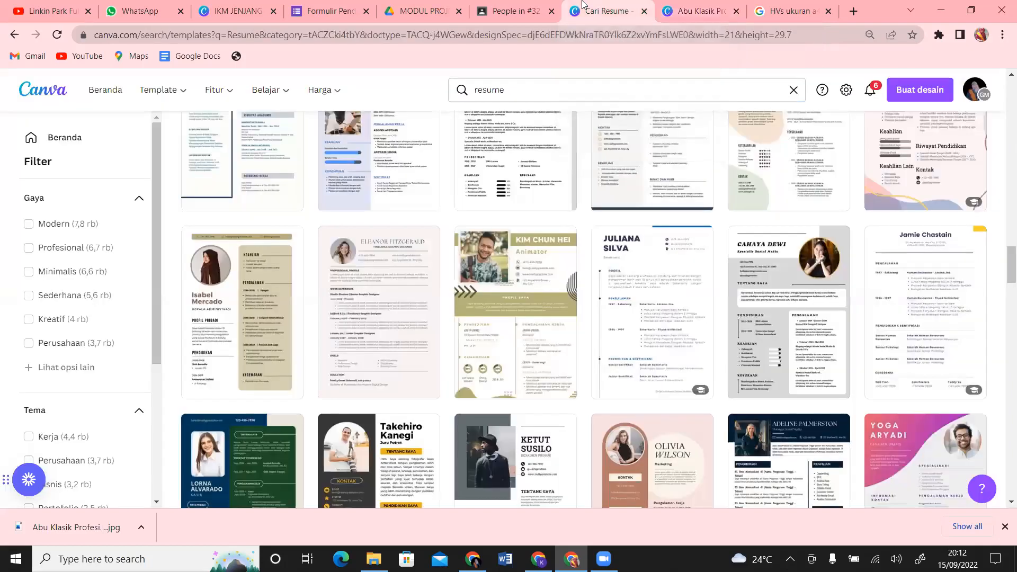
pyautogui.click(710, 11)
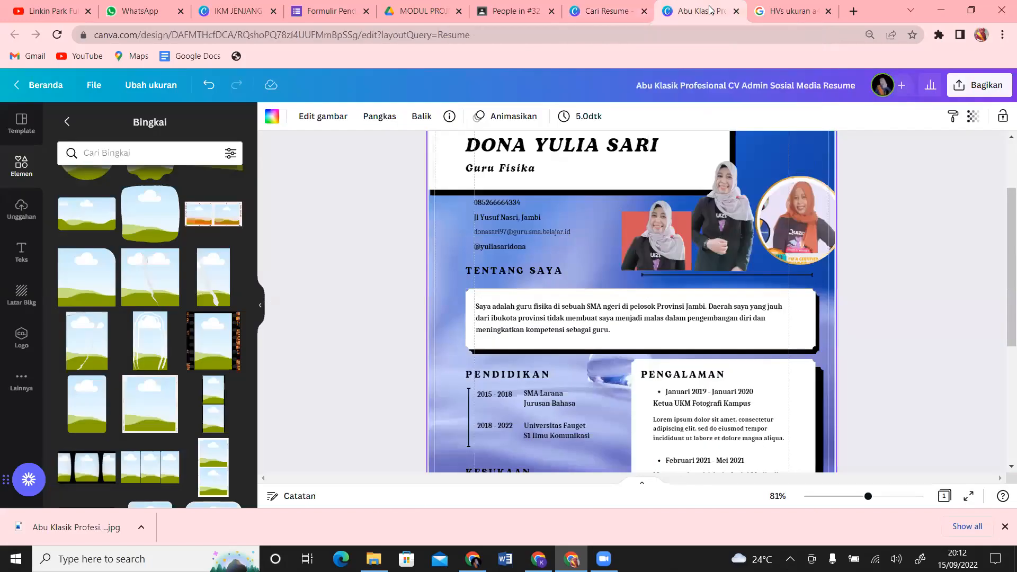
pyautogui.click(611, 9)
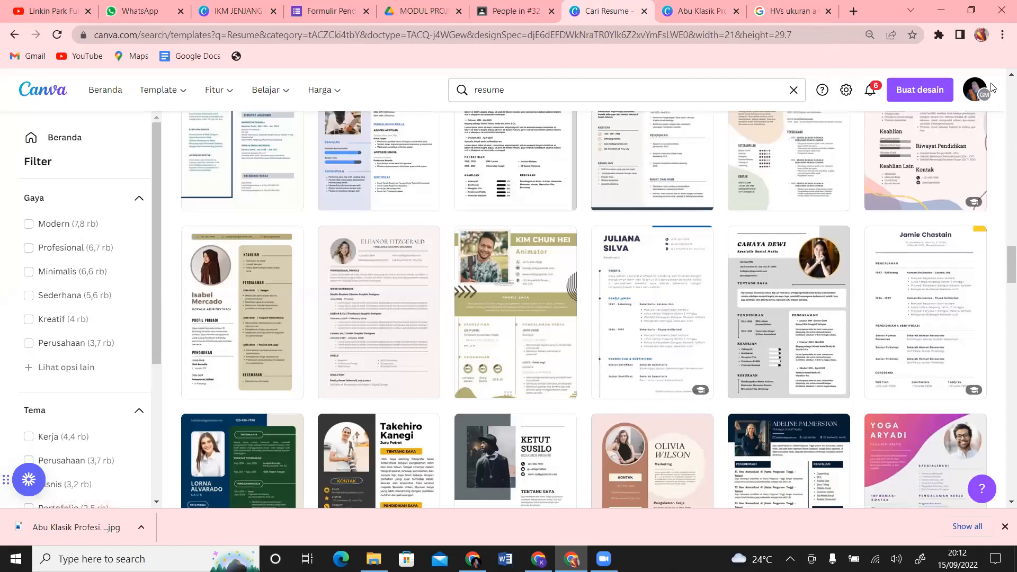
# Step: Scroll through the account's team list, then return to the Abu Klasik Pro design tab
pyautogui.click(982, 101)
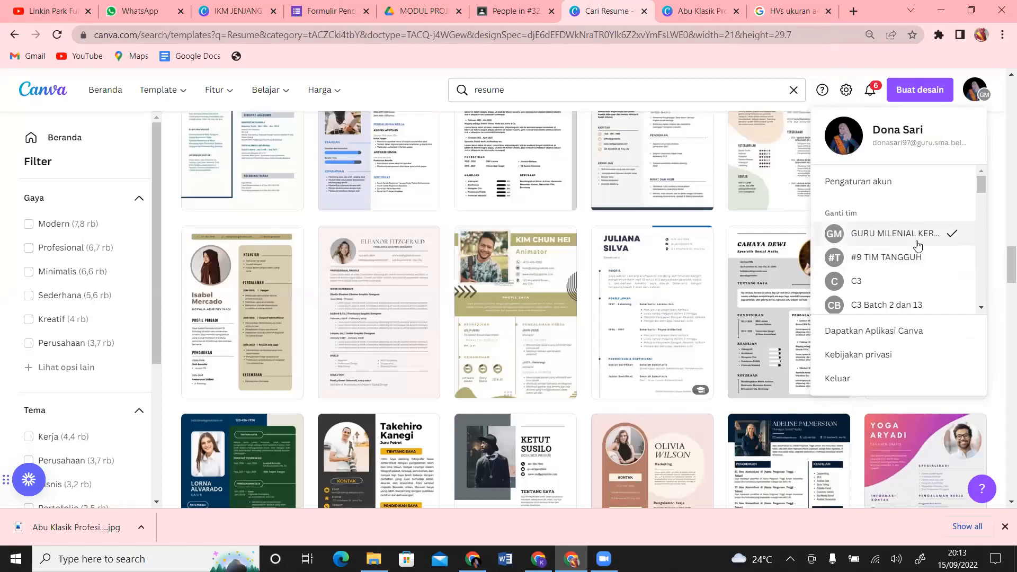
pyautogui.moveTo(983, 184); pyautogui.dragTo(985, 233)
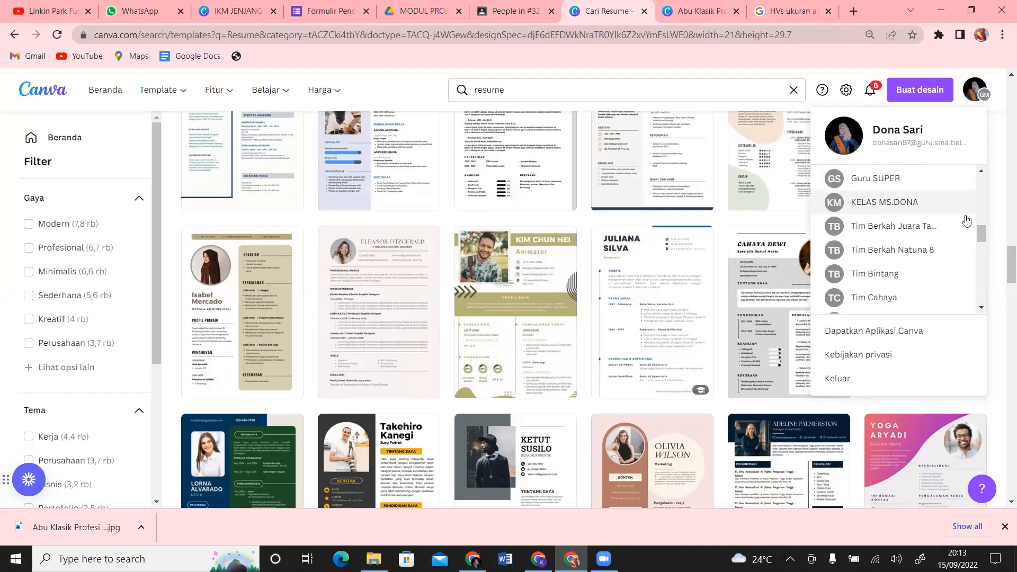
pyautogui.moveTo(986, 231); pyautogui.dragTo(981, 168)
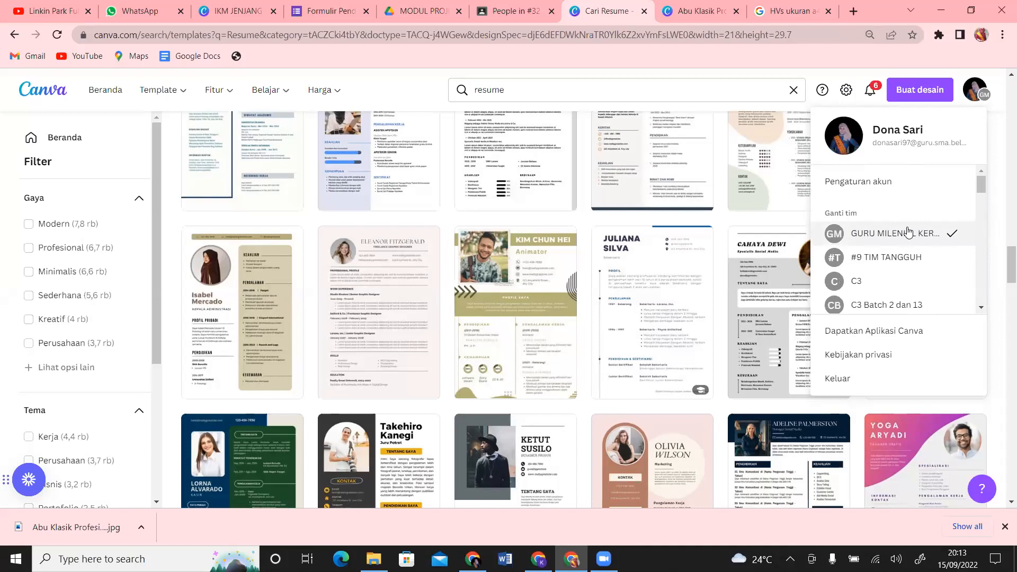
pyautogui.moveTo(983, 181); pyautogui.dragTo(988, 223)
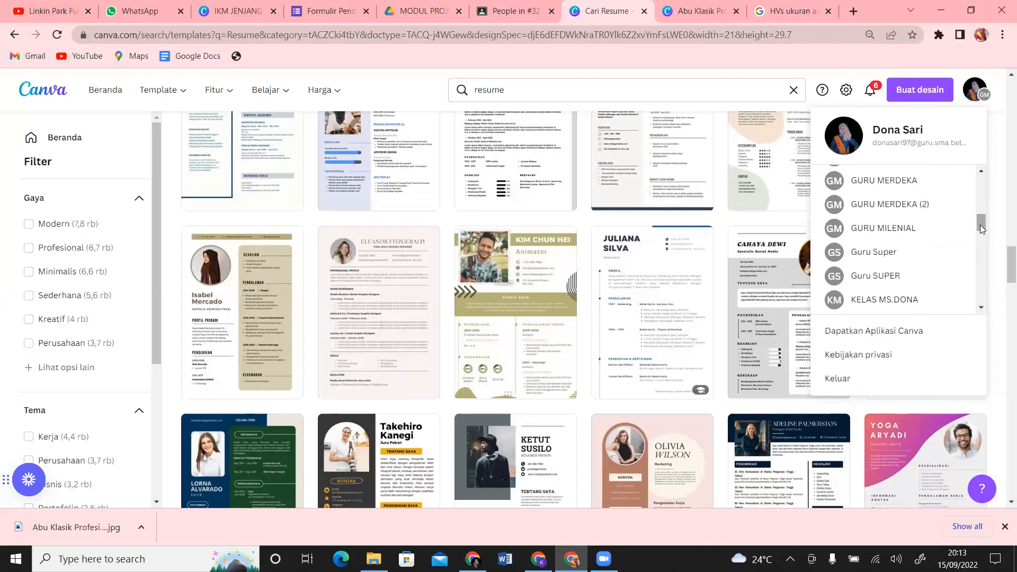
pyautogui.moveTo(983, 229); pyautogui.dragTo(983, 169)
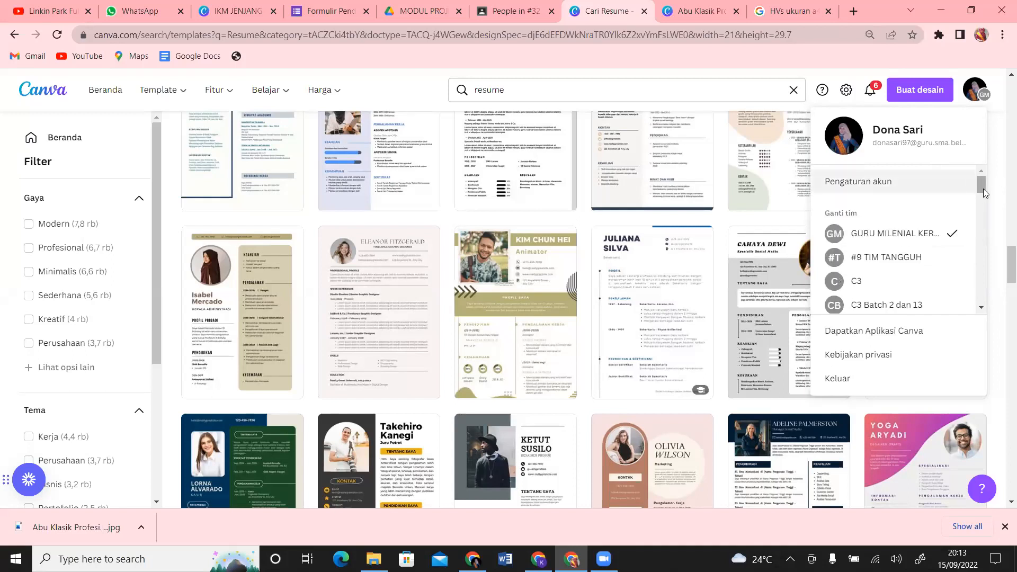
pyautogui.moveTo(984, 185); pyautogui.dragTo(985, 224)
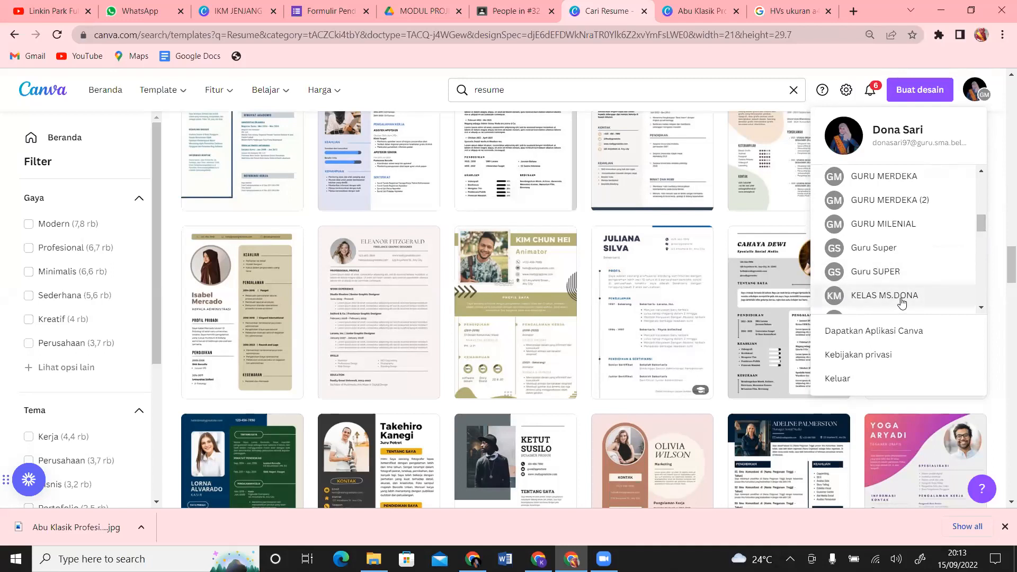
pyautogui.moveTo(982, 220); pyautogui.dragTo(980, 184)
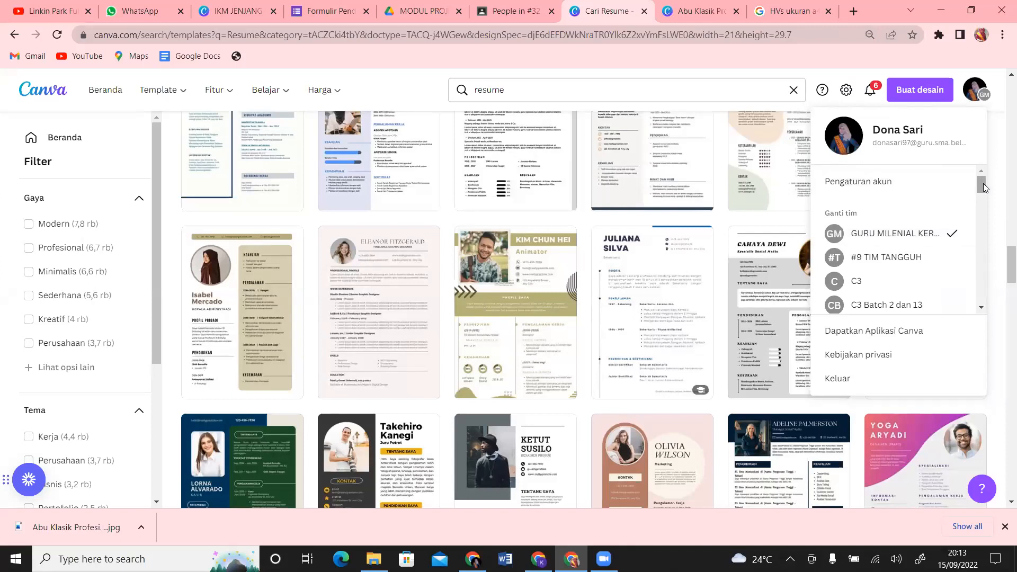
pyautogui.moveTo(983, 185); pyautogui.dragTo(982, 206)
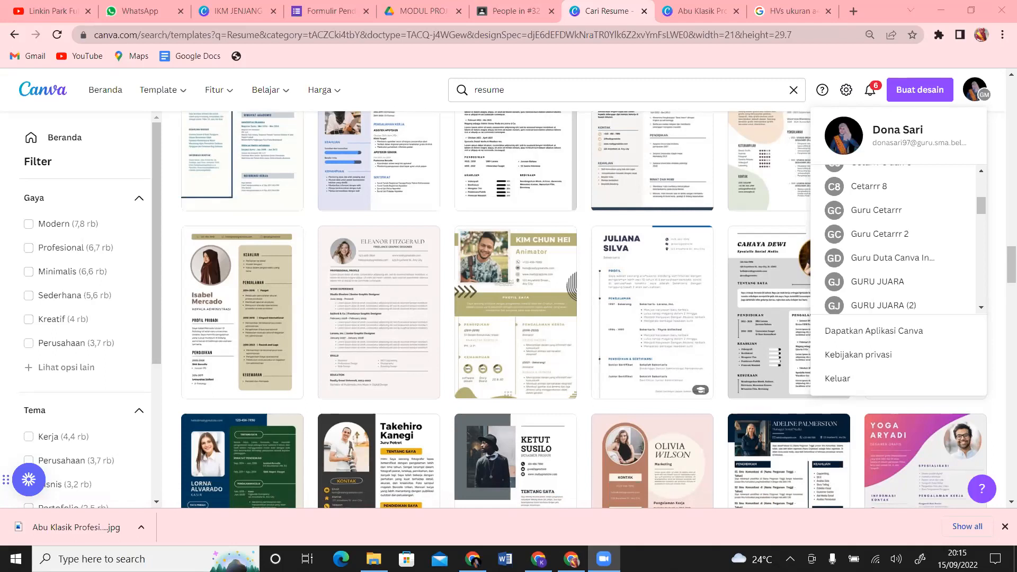
pyautogui.click(695, 6)
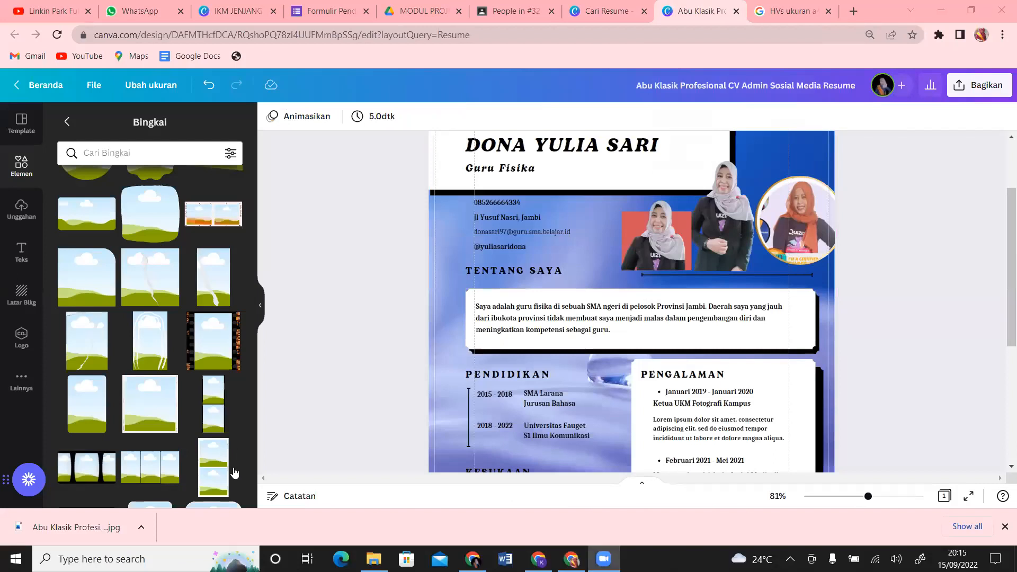
# Step: Open the downloaded resume JPG from Chrome's download bar
pyautogui.click(141, 528)
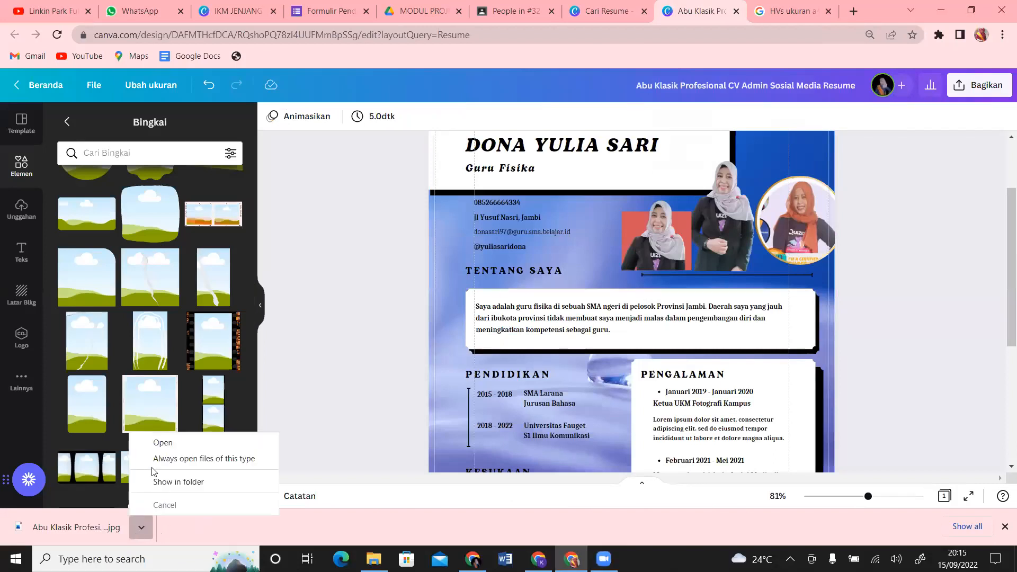
pyautogui.click(192, 449)
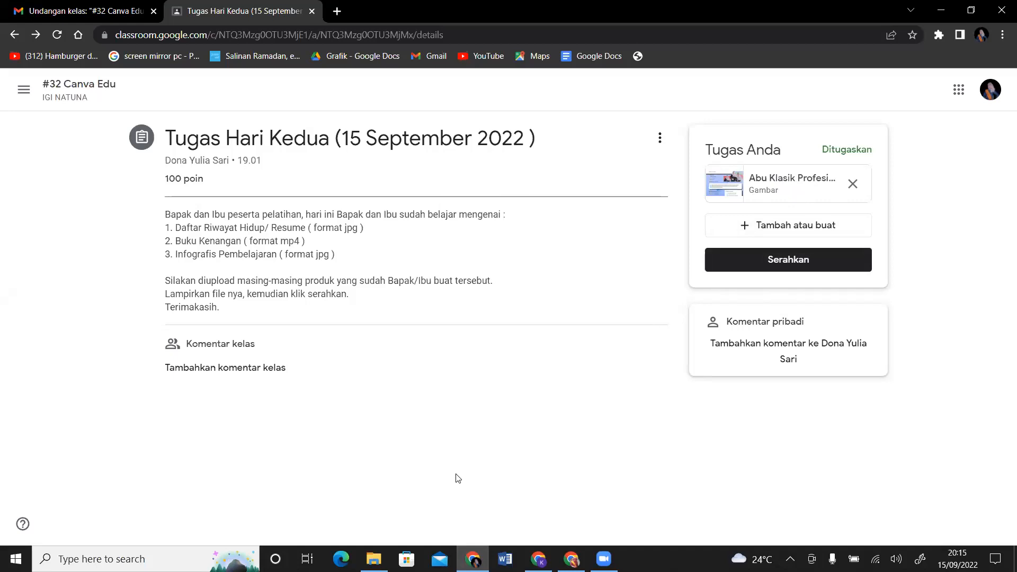
# Step: Open File Explorer at Quick access
pyautogui.click(374, 559)
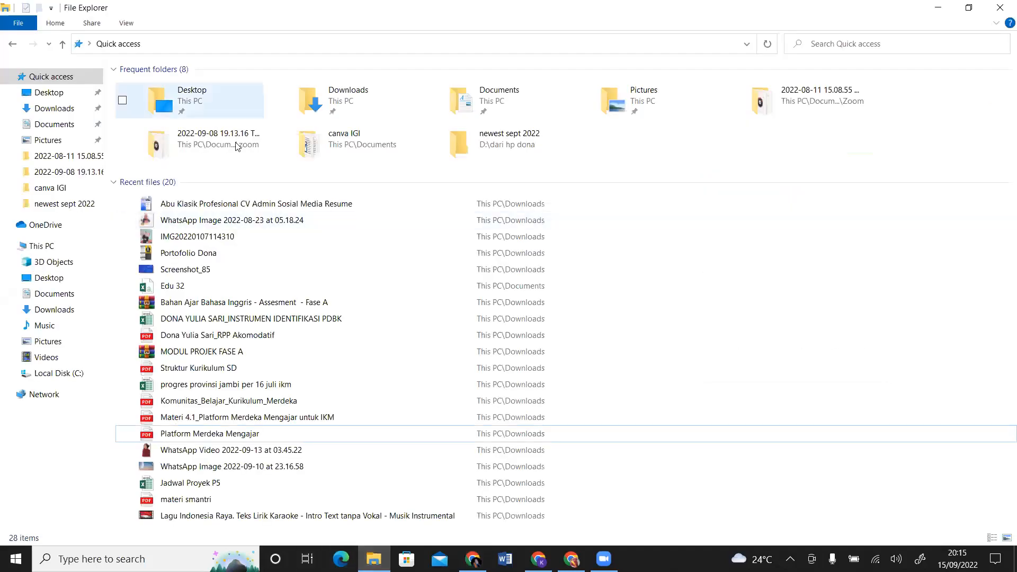
# Step: Check that the resume JPG is in the Downloads folder, then close File Explorer
pyautogui.click(57, 110)
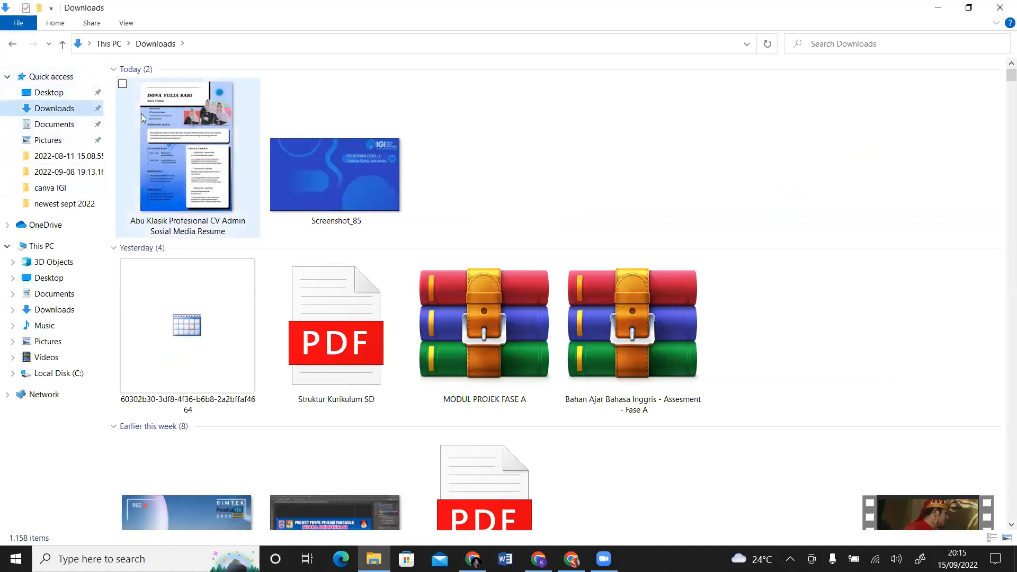
pyautogui.moveTo(204, 111)
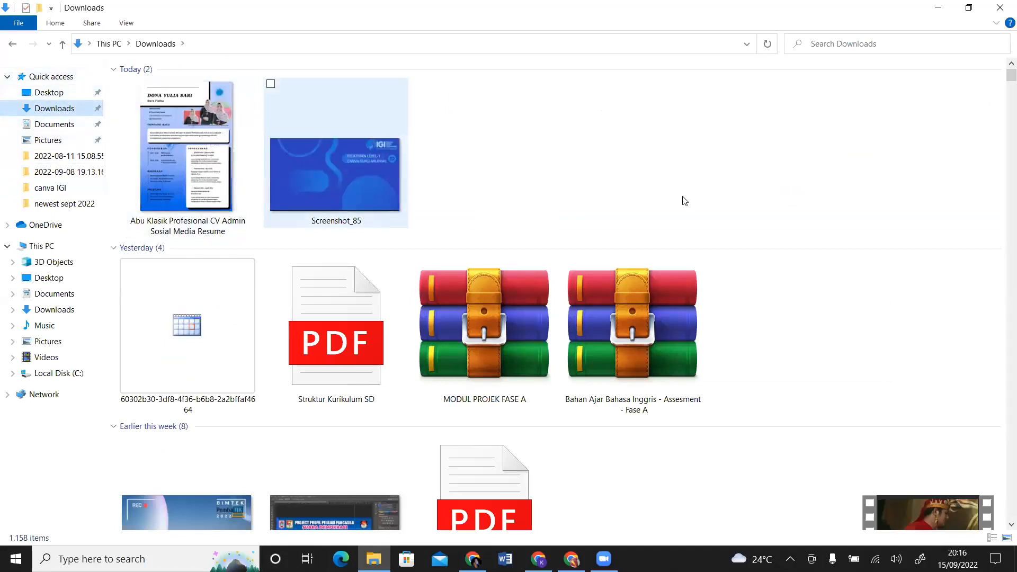
pyautogui.scroll(-3, 1003, 82)
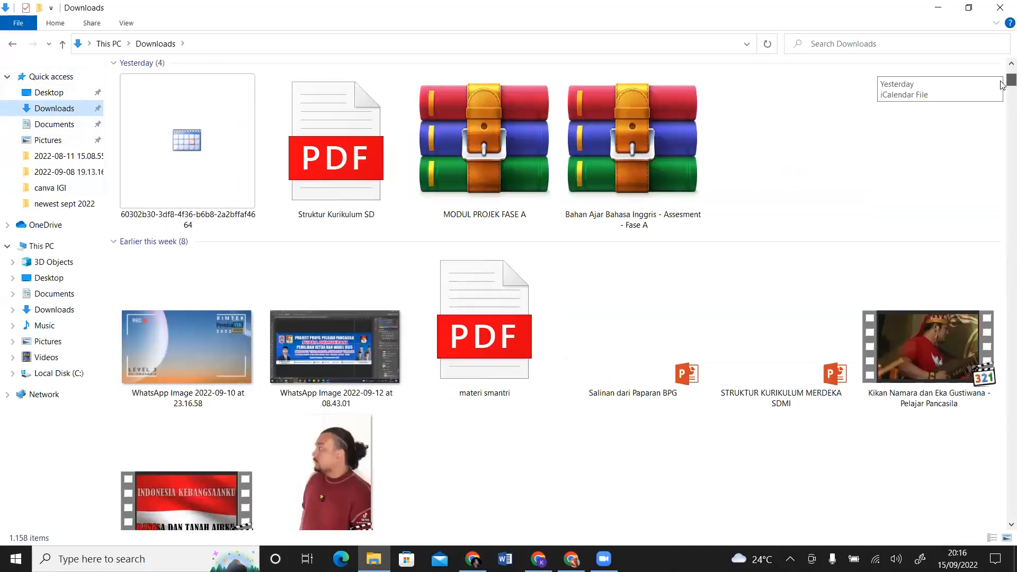
pyautogui.scroll(3, 1003, 85)
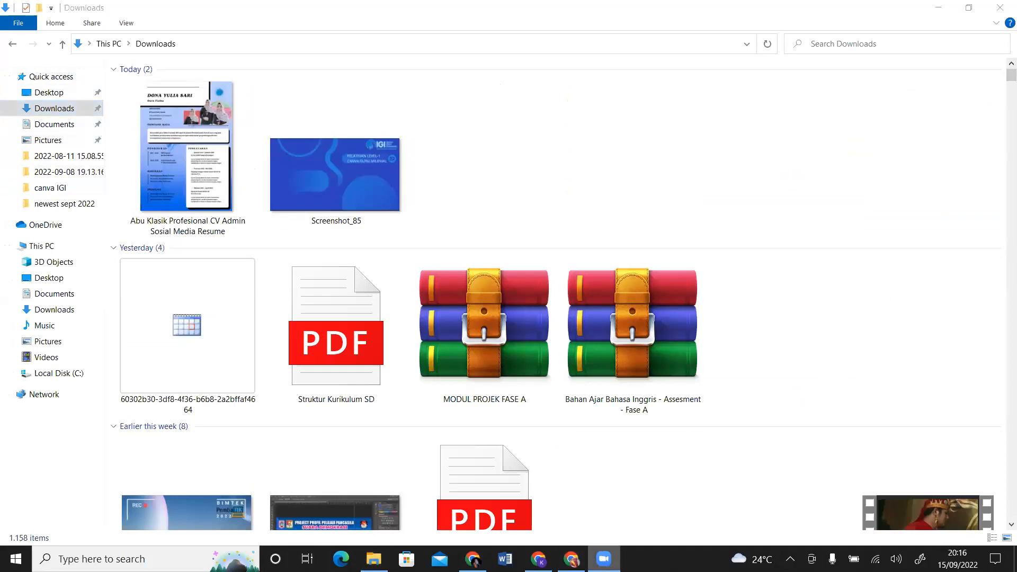
pyautogui.click(1001, 8)
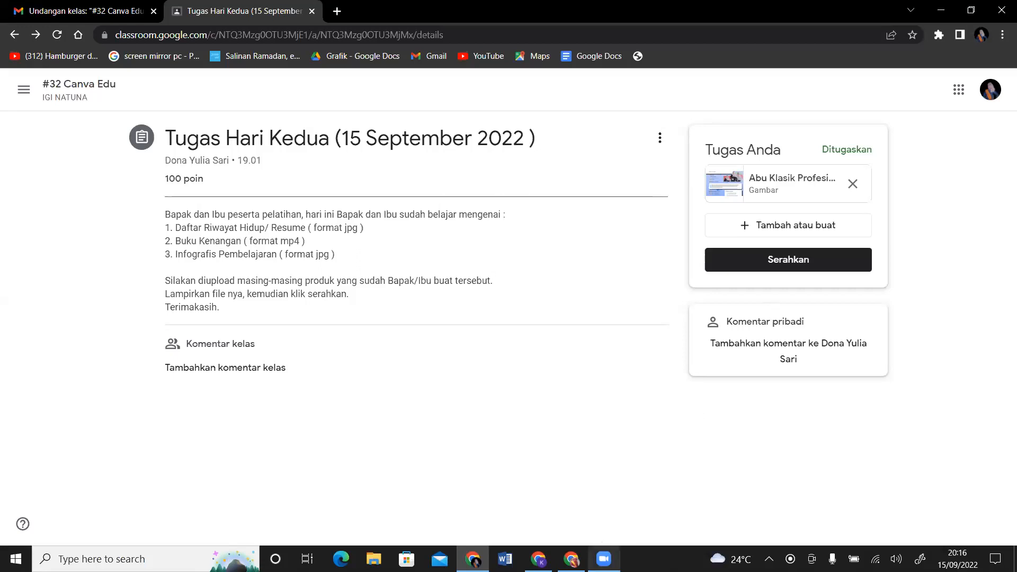
# Step: Switch to the Zoom meeting, then bring the Chrome window with the Canva resume editor back
pyautogui.click(603, 551)
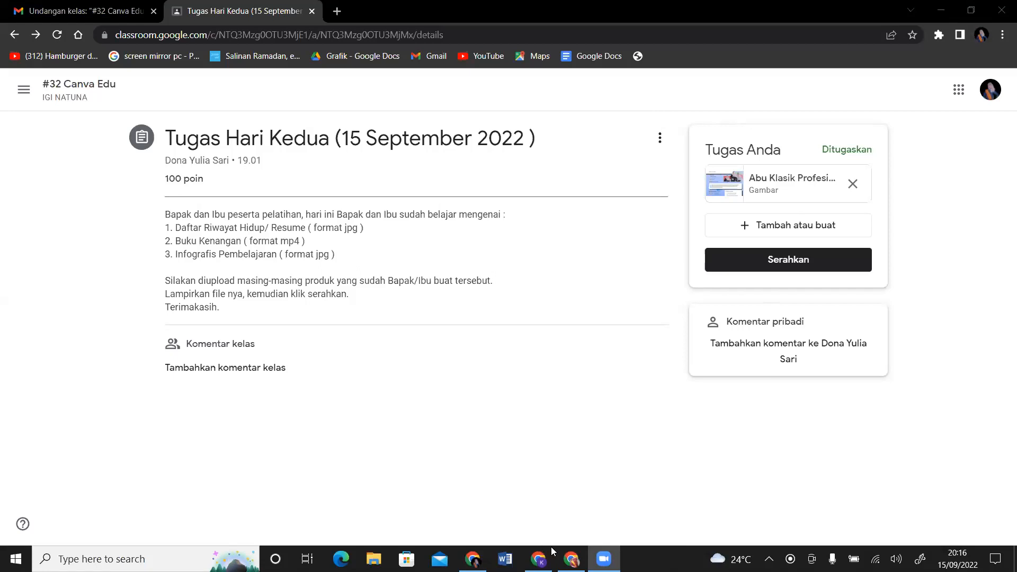
pyautogui.click(572, 559)
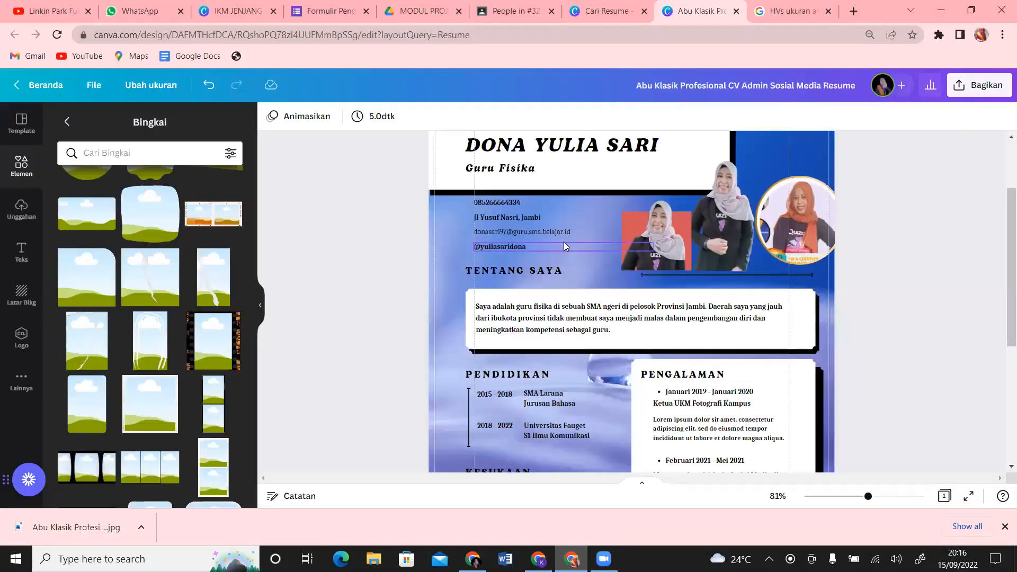
# Step: Overwrite the page with the Claudia Alves Sekretaris resume template using 'Timpa isi halaman ini'
pyautogui.click(20, 121)
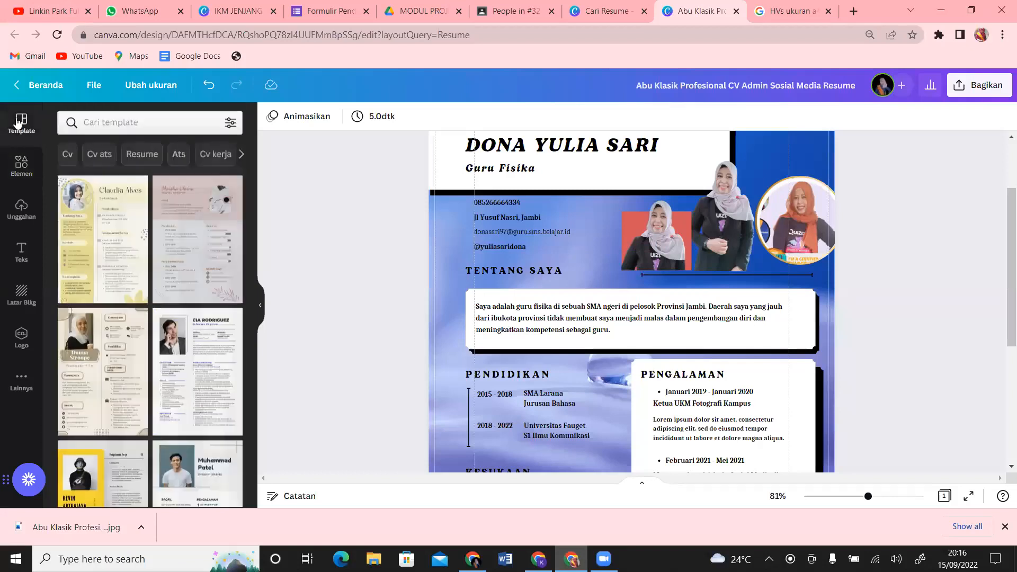
pyautogui.click(106, 239)
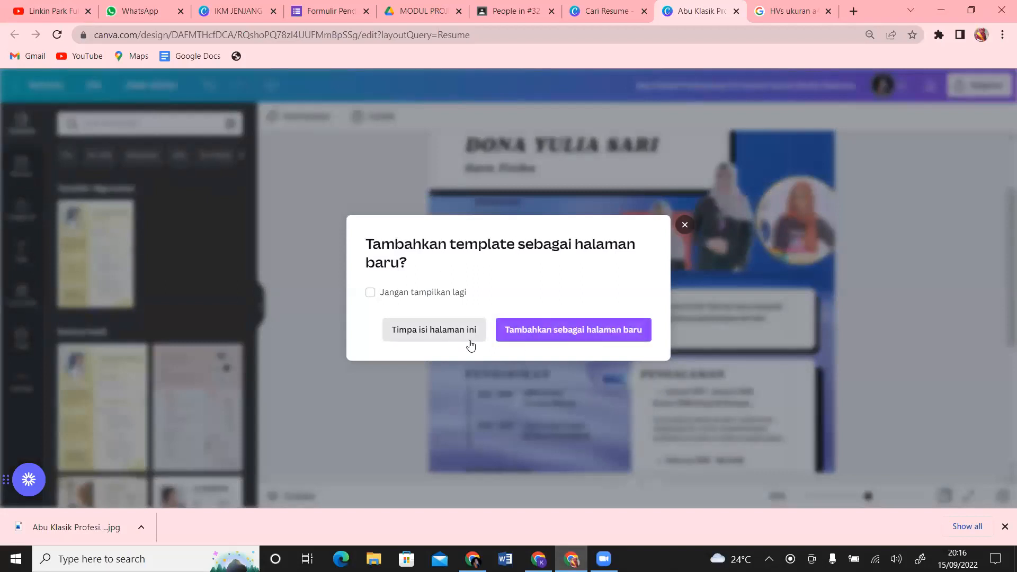
pyautogui.click(438, 340)
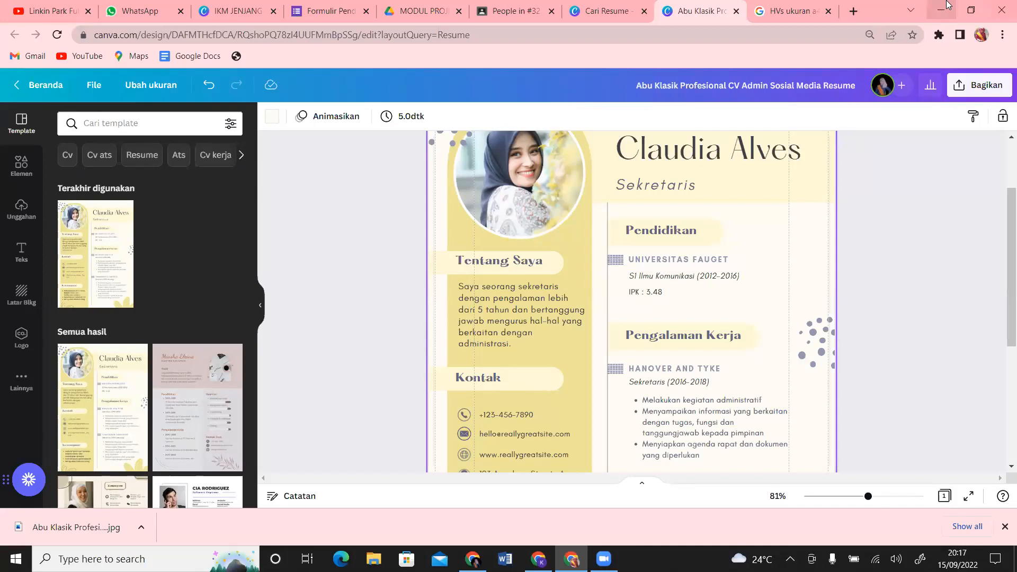
# Step: Look over the class's People and Classwork pages, then return to Canva's 'Cari Resume' tab
pyautogui.click(520, 6)
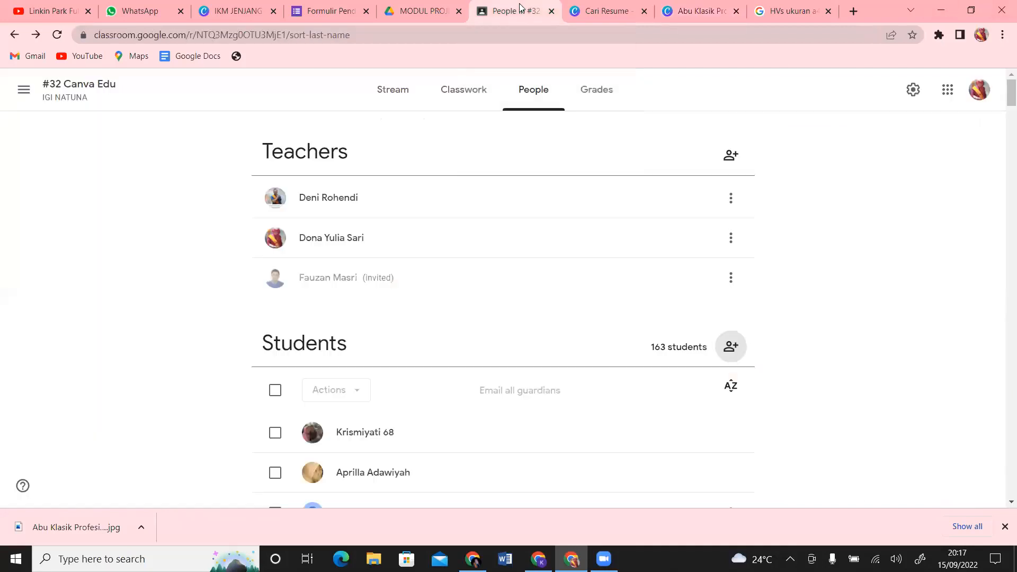
pyautogui.click(470, 102)
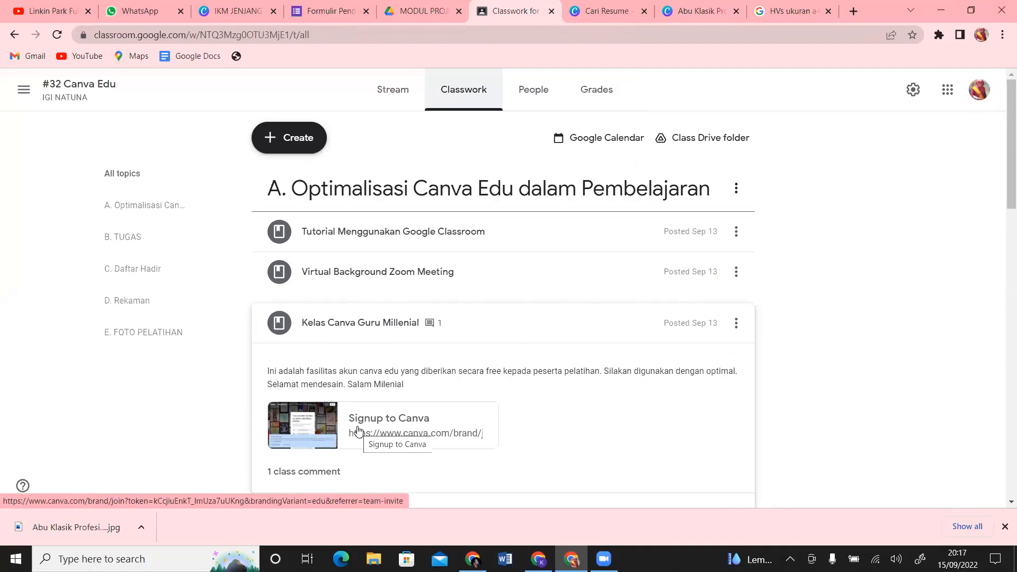
pyautogui.click(603, 9)
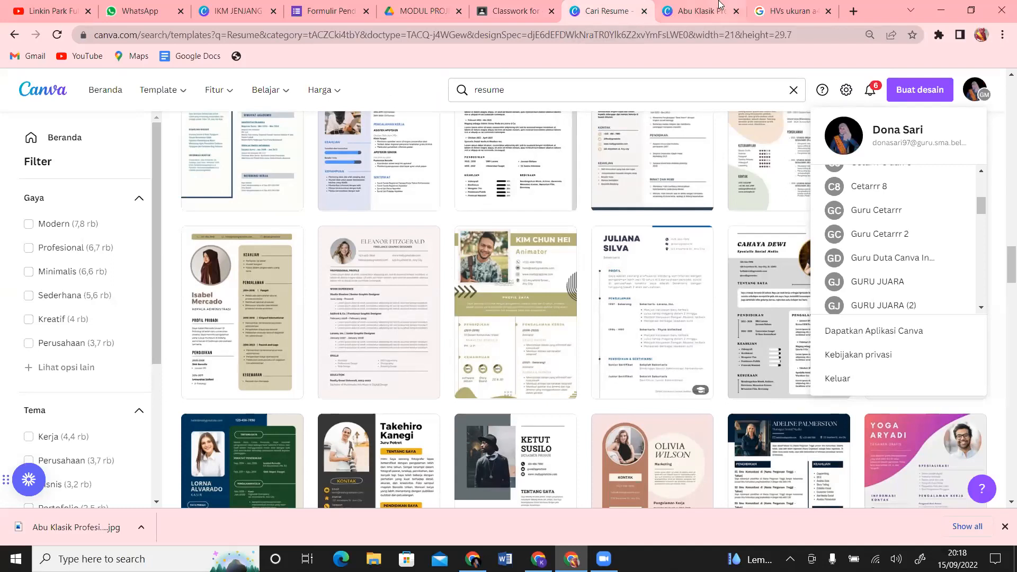
# Step: Move between the resume editor and Classwork tabs, ending on the 'resume' template search results
pyautogui.click(696, 6)
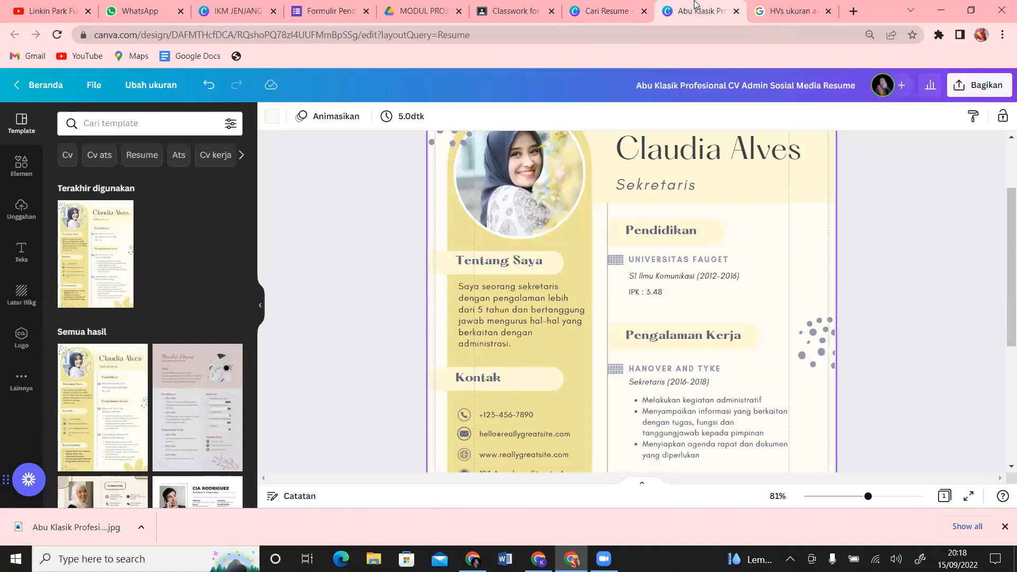
pyautogui.moveTo(1003, 218); pyautogui.dragTo(1003, 149)
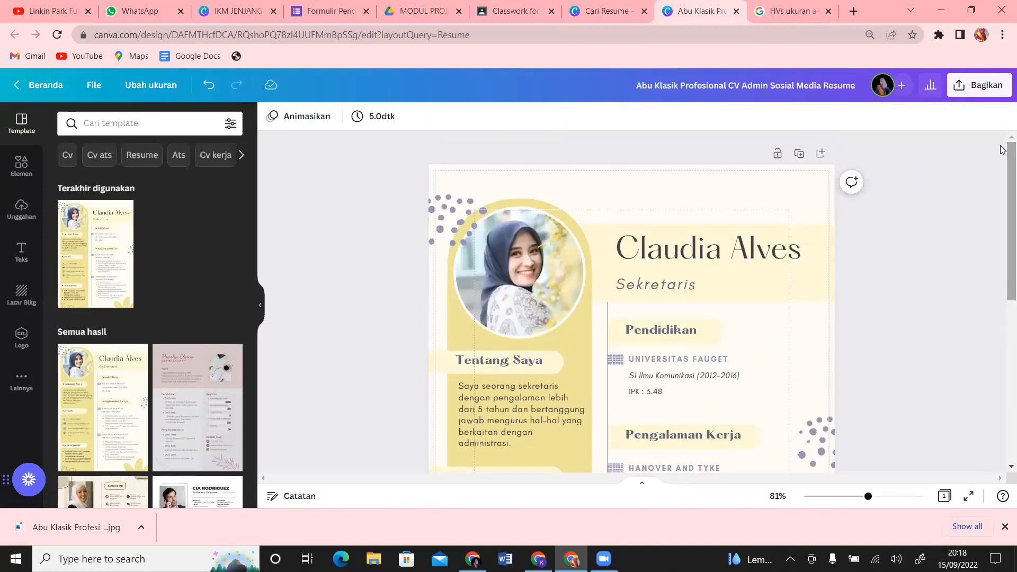
pyautogui.click(526, 4)
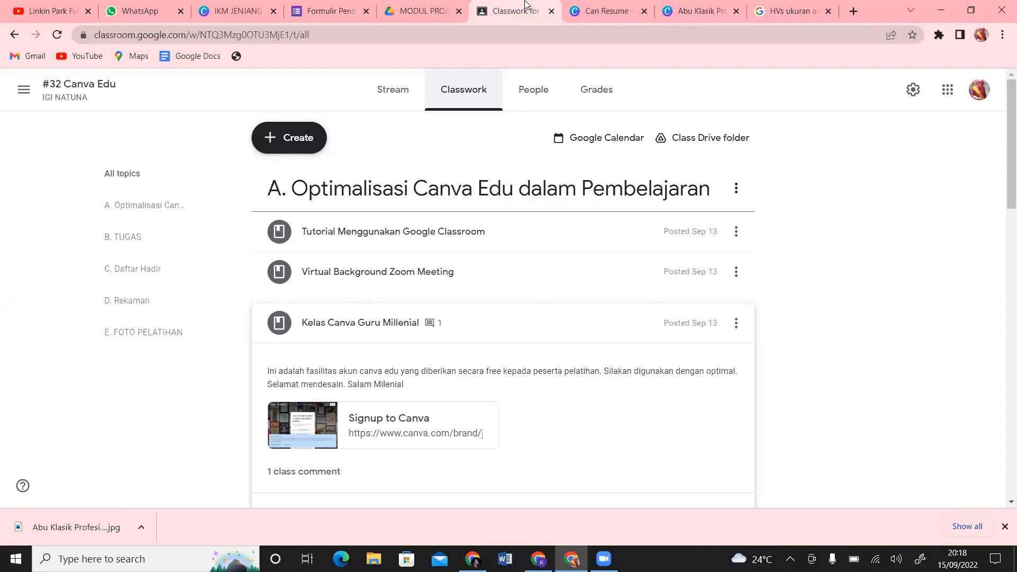
pyautogui.click(702, 11)
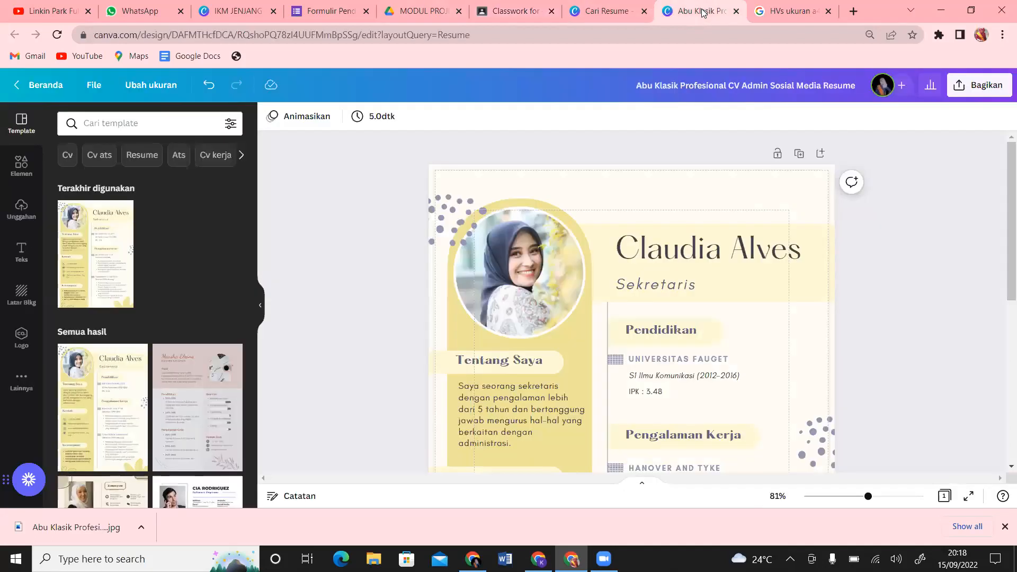
pyautogui.click(617, 12)
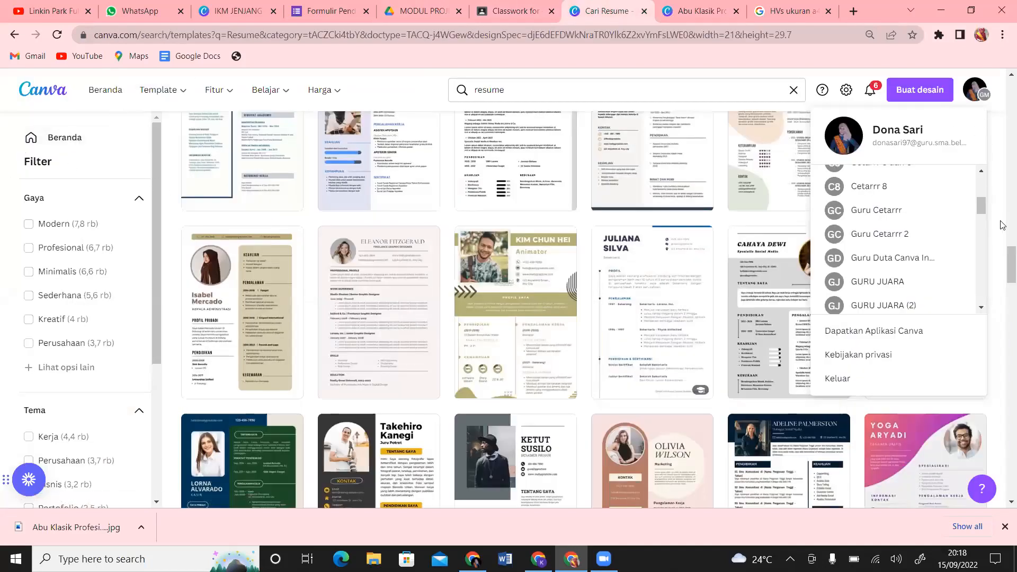
pyautogui.moveTo(1003, 269); pyautogui.dragTo(1003, 151)
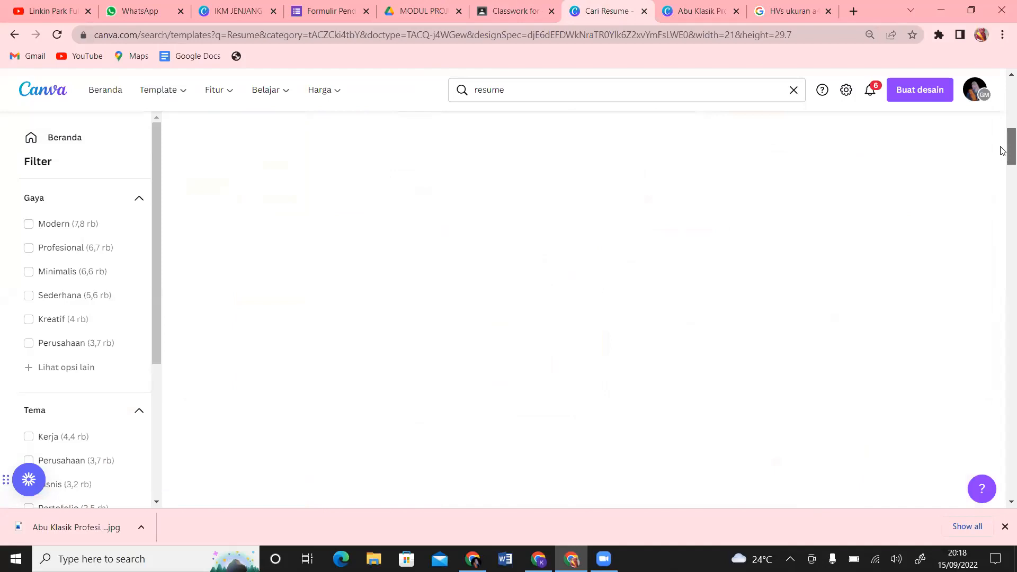
# Step: Go to Canva's home page through the Beranda link
pyautogui.click(105, 99)
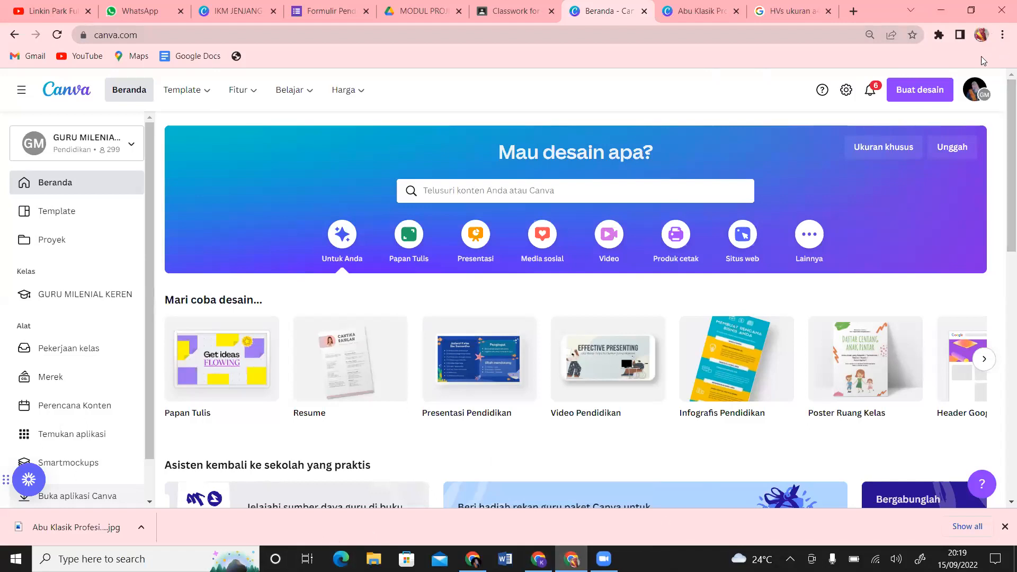
pyautogui.click(981, 35)
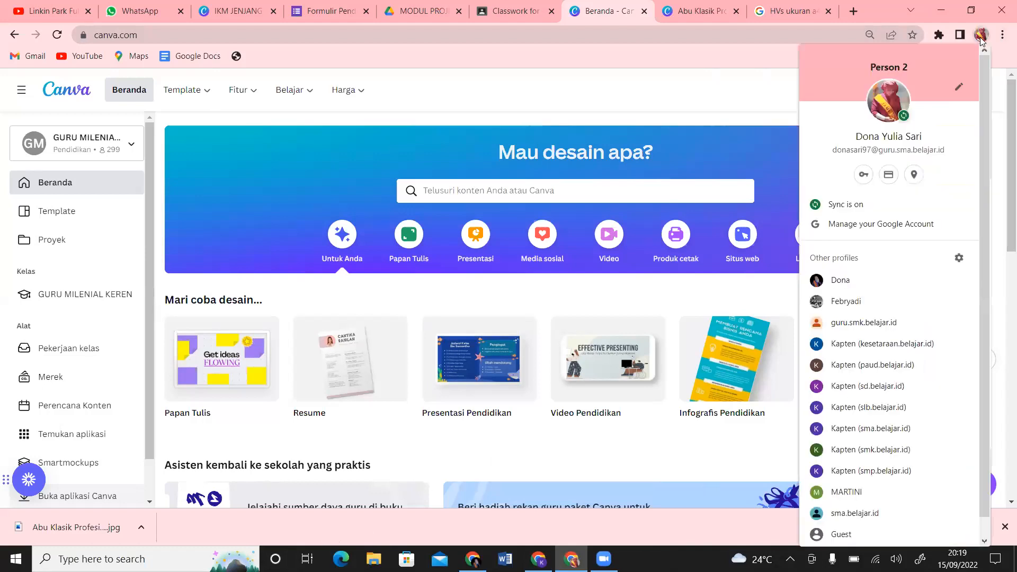
pyautogui.click(982, 35)
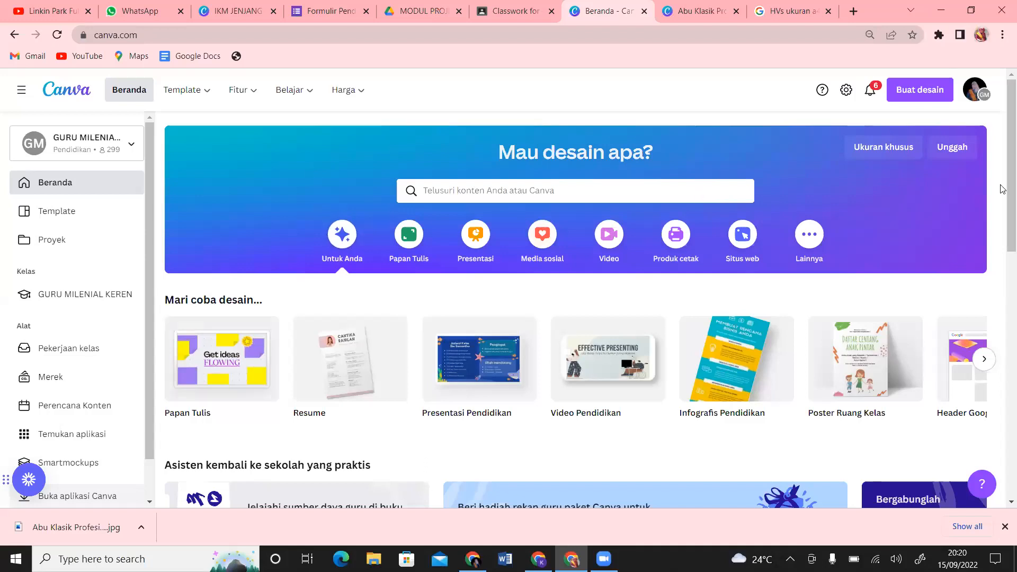
pyautogui.scroll(-2, 1003, 188)
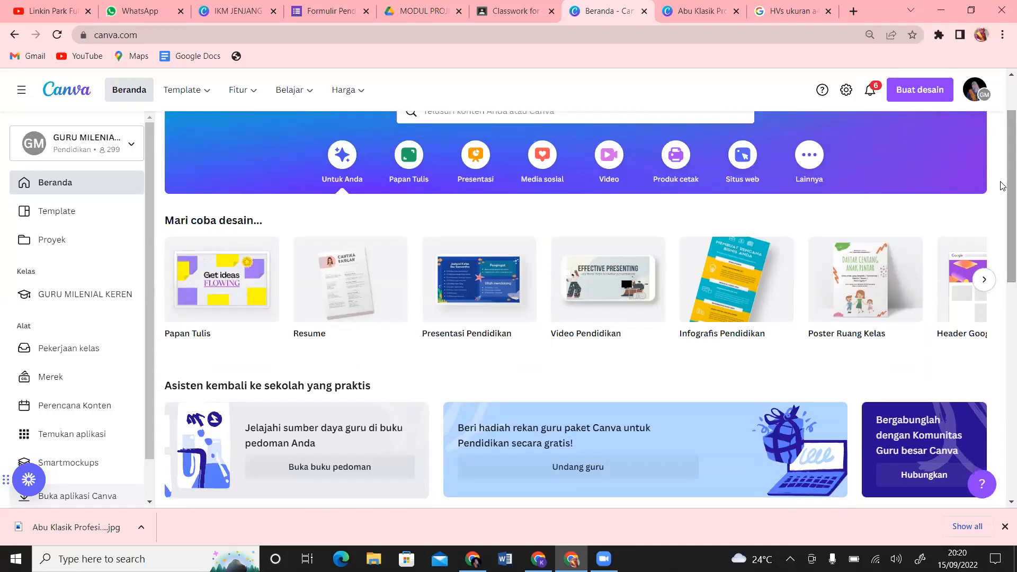
pyautogui.scroll(2, 1003, 186)
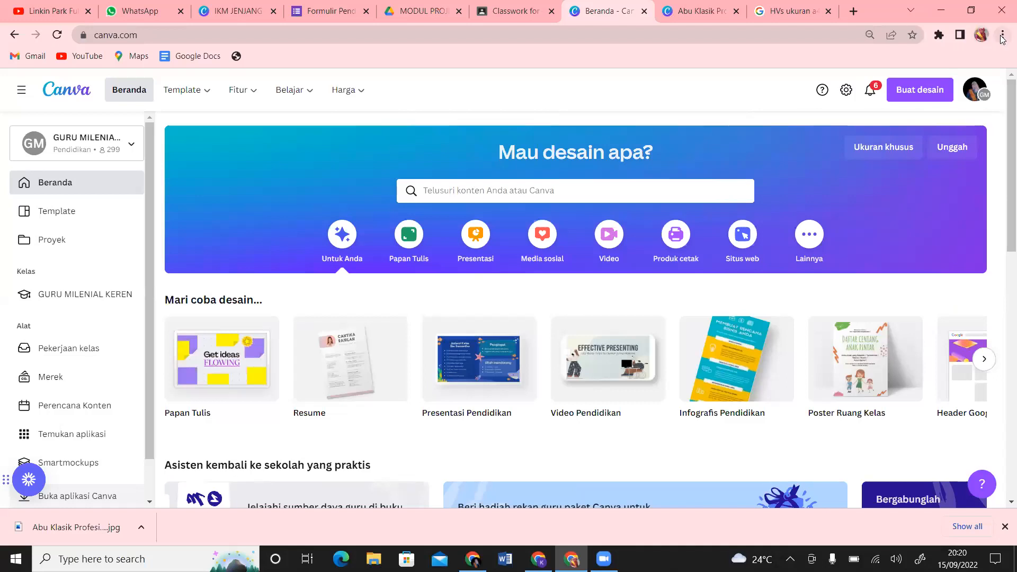
pyautogui.click(1003, 35)
pyautogui.click(982, 35)
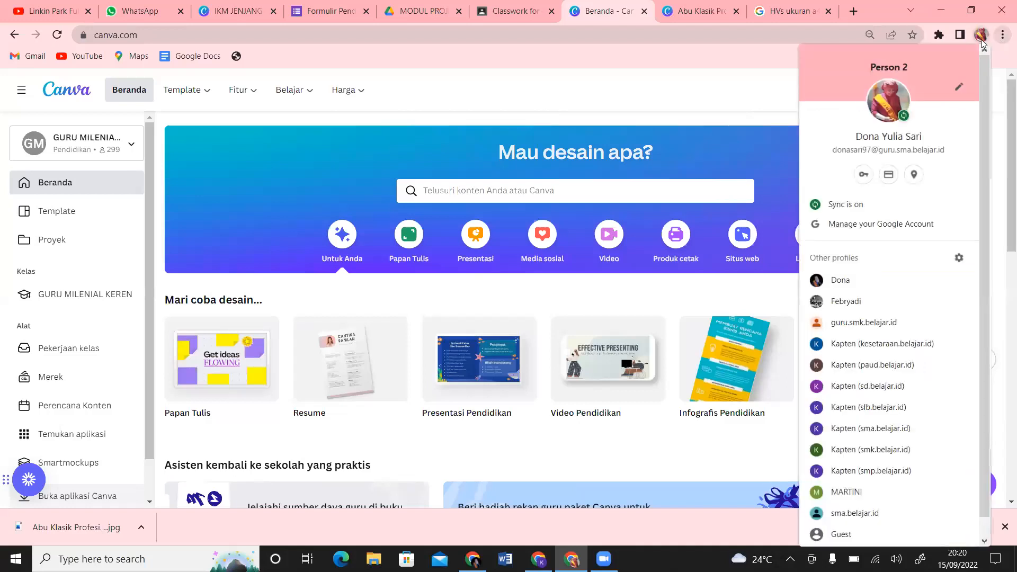
pyautogui.click(1003, 39)
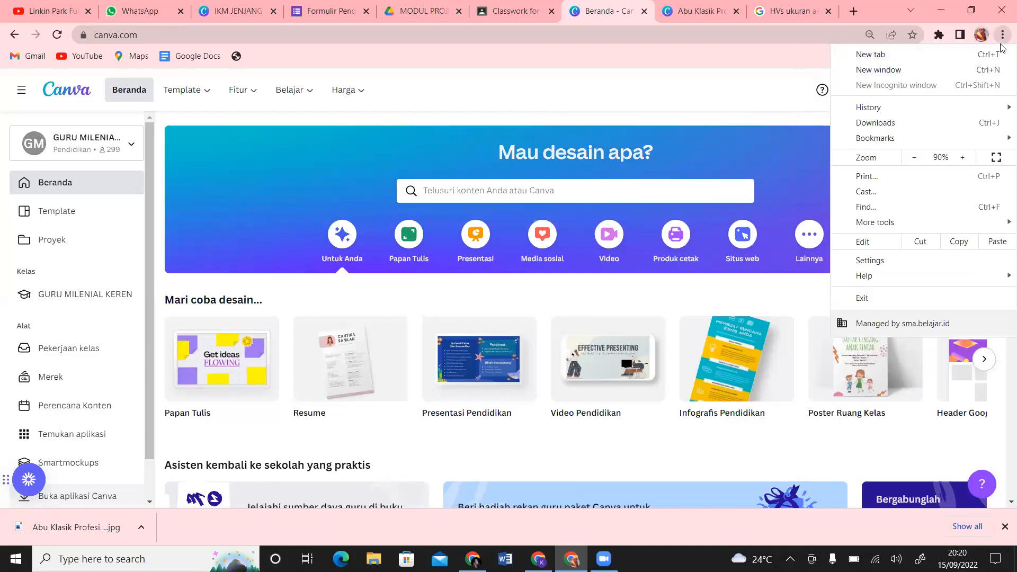
pyautogui.click(760, 65)
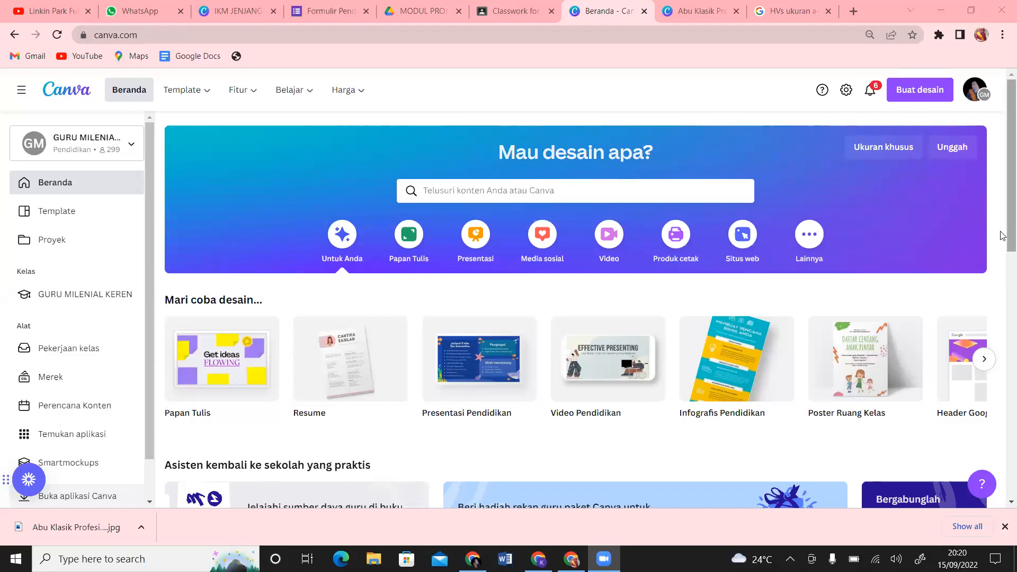
# Step: Dismiss the browser's downloads bar while scrolling through the Canva home page
pyautogui.scroll(-6, 1003, 236)
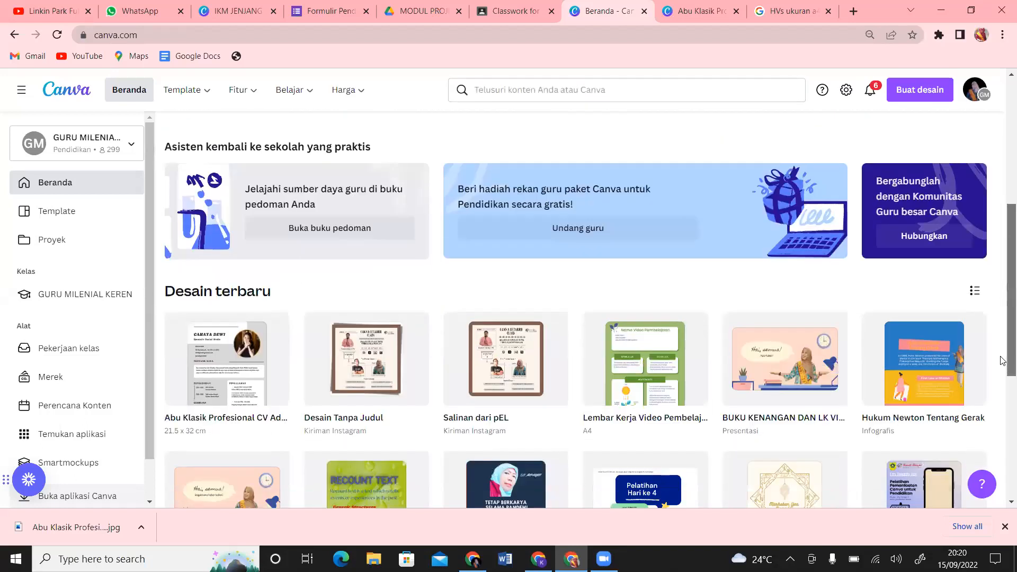
pyautogui.click(1004, 528)
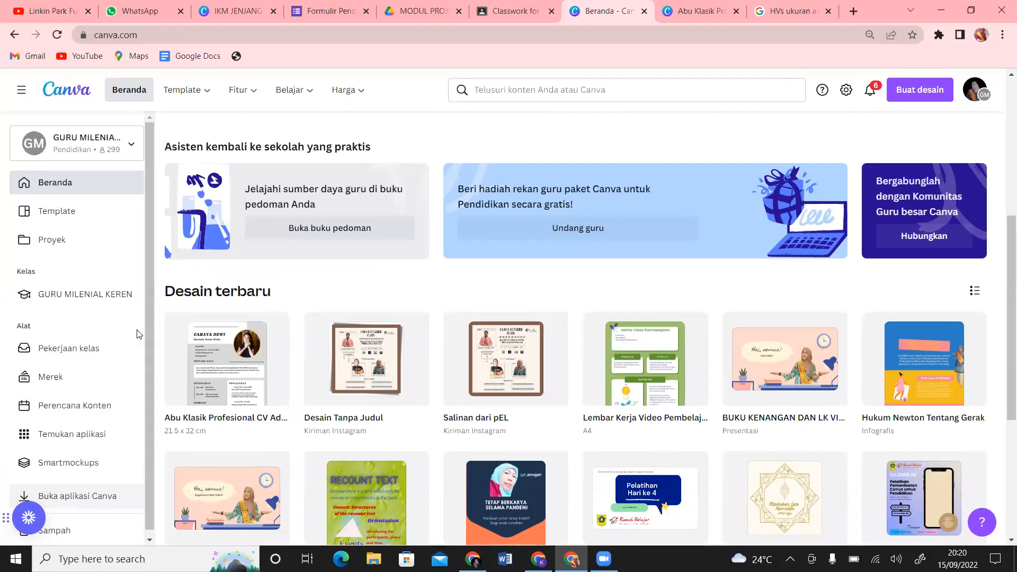
pyautogui.moveTo(1003, 347); pyautogui.dragTo(1000, 104)
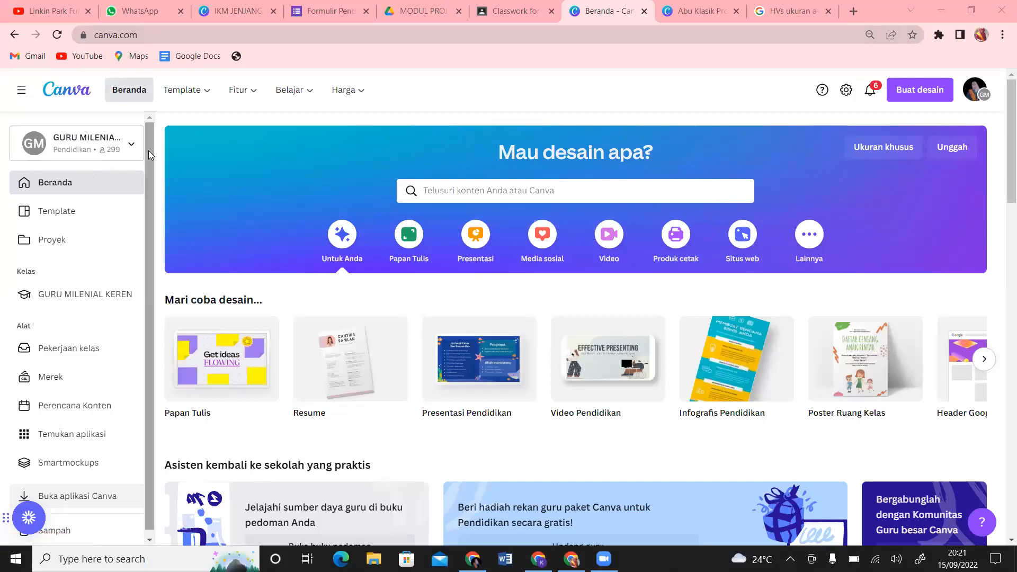
pyautogui.scroll(-1, 148, 150)
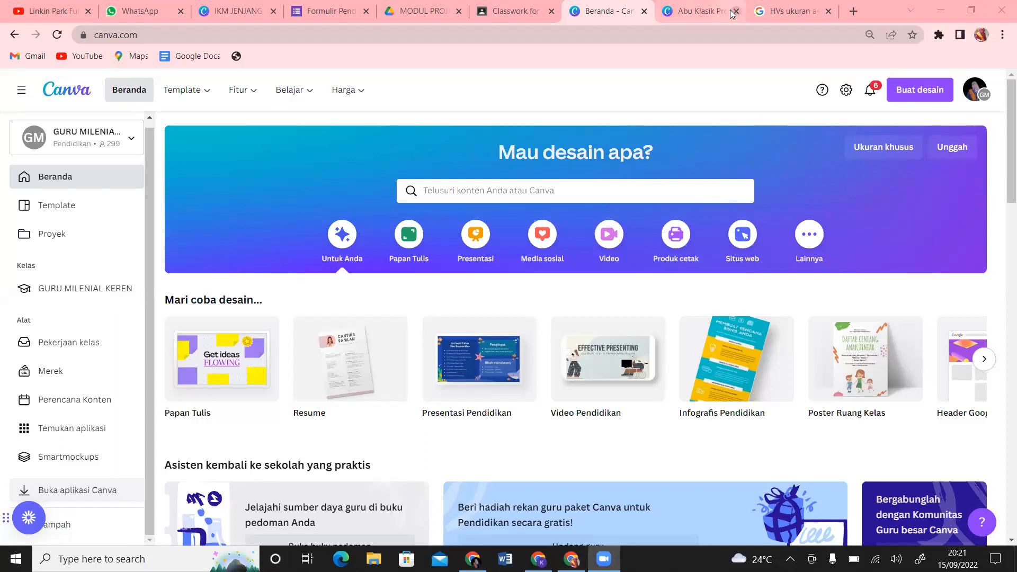
# Step: In the resume editor, browse the Bagikan sharing options under Lainnya, then close the panel
pyautogui.click(709, 12)
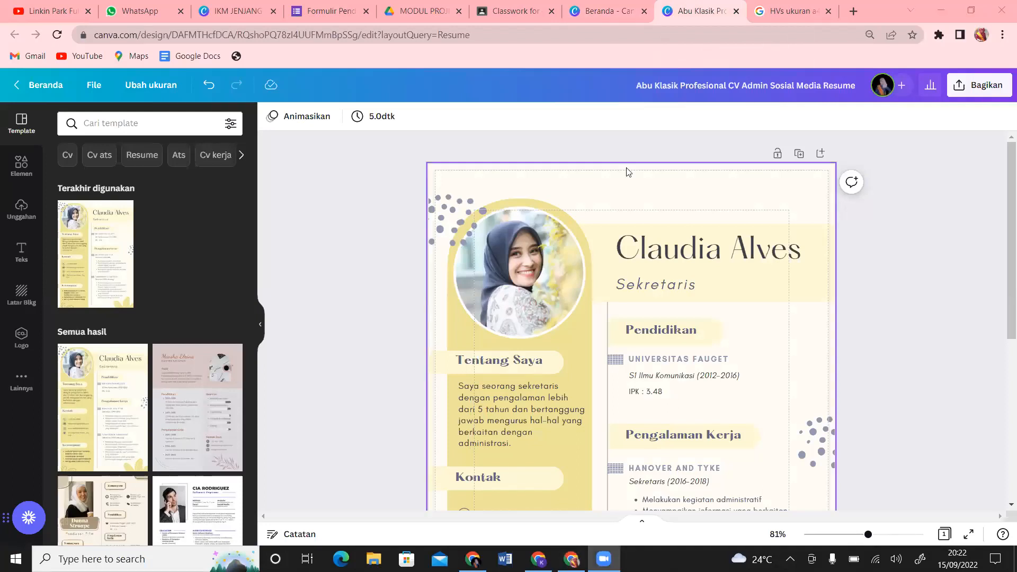
pyautogui.click(964, 99)
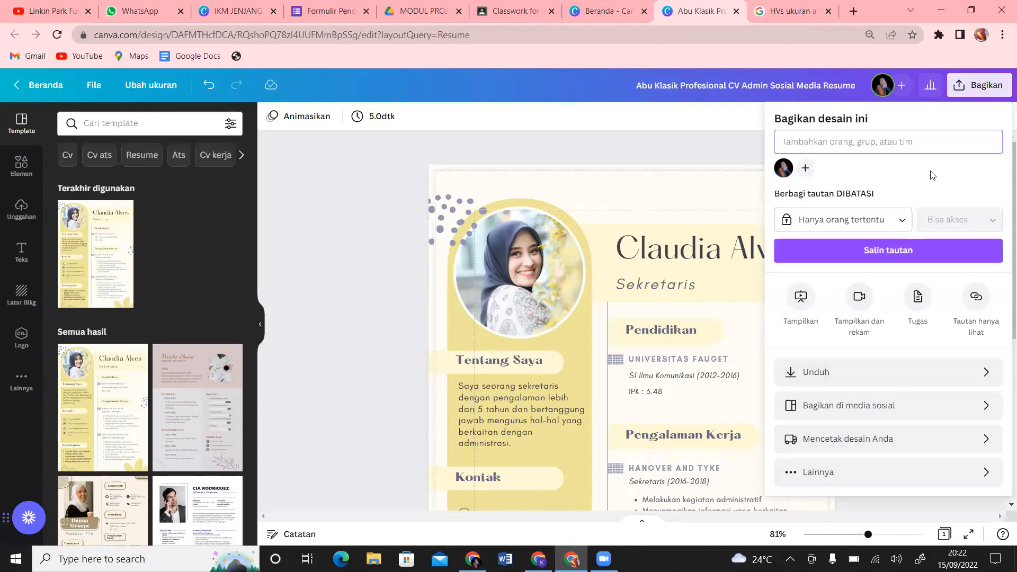
pyautogui.click(831, 482)
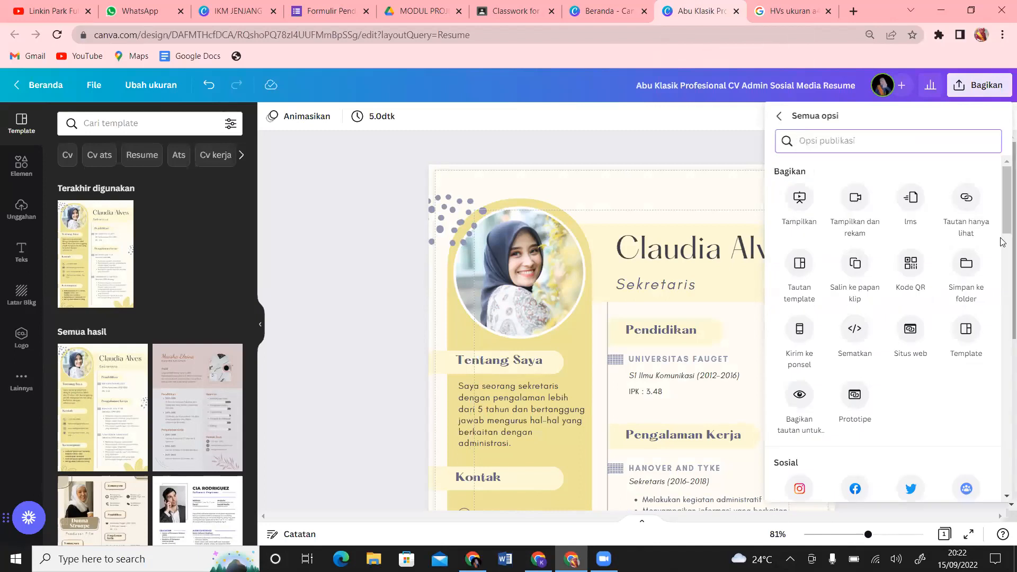
pyautogui.moveTo(1001, 226); pyautogui.dragTo(1003, 337)
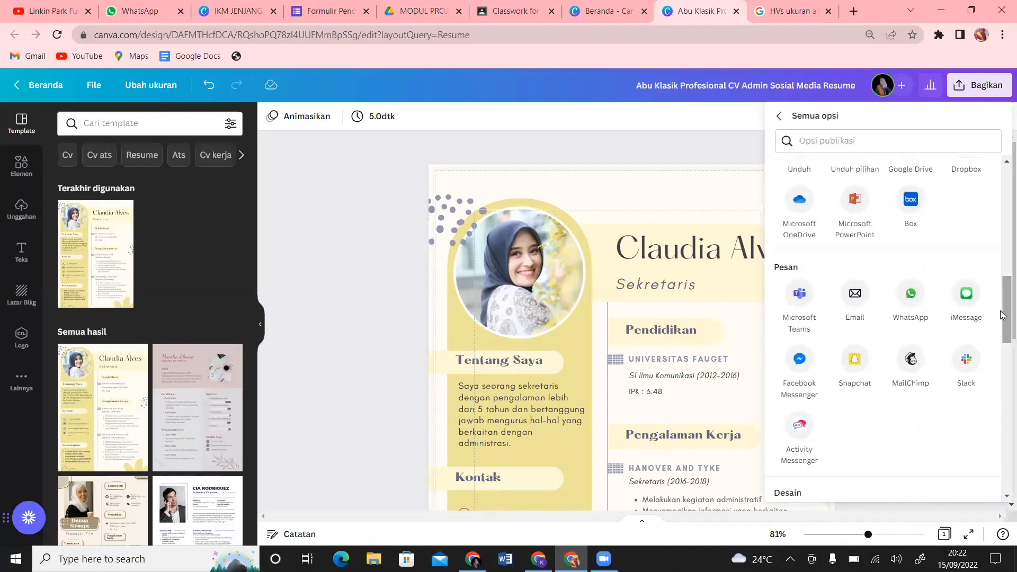
pyautogui.scroll(-4, 1003, 345)
pyautogui.moveTo(1001, 353); pyautogui.dragTo(1002, 204)
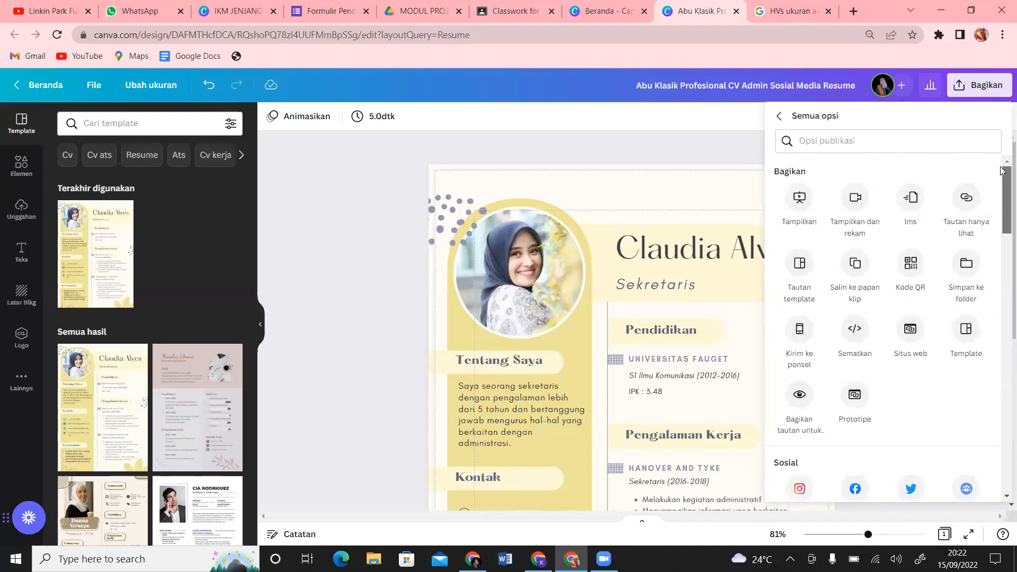
pyautogui.click(355, 336)
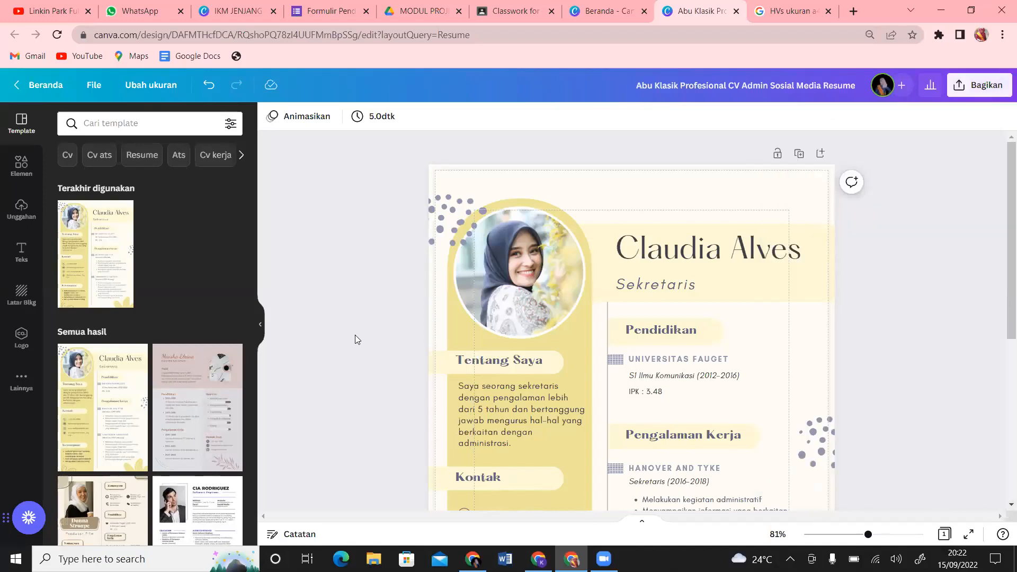
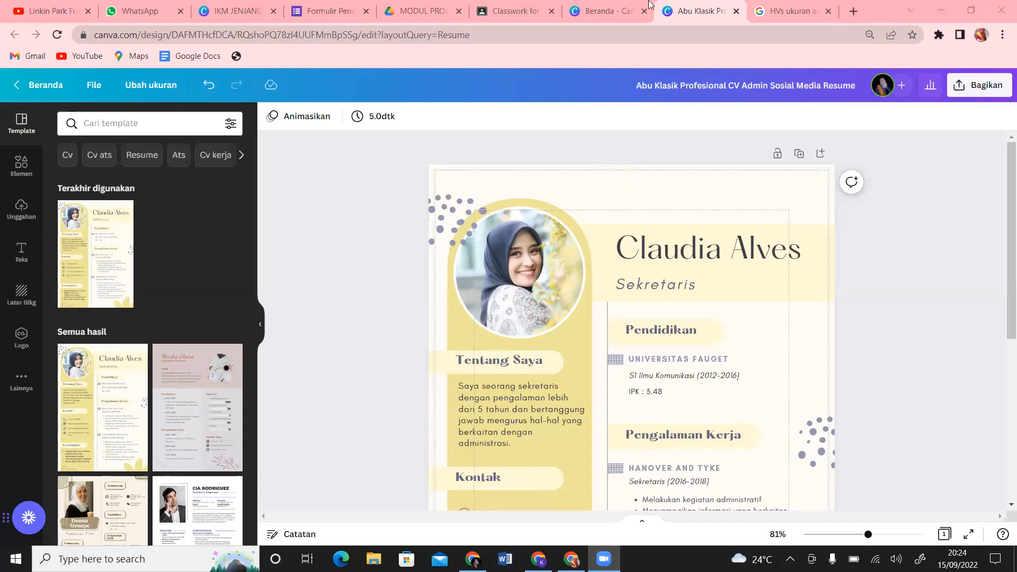
# Step: On the Classwork page, expand Tugas Hari Pertama under B. TUGAS and read its description
pyautogui.click(522, 10)
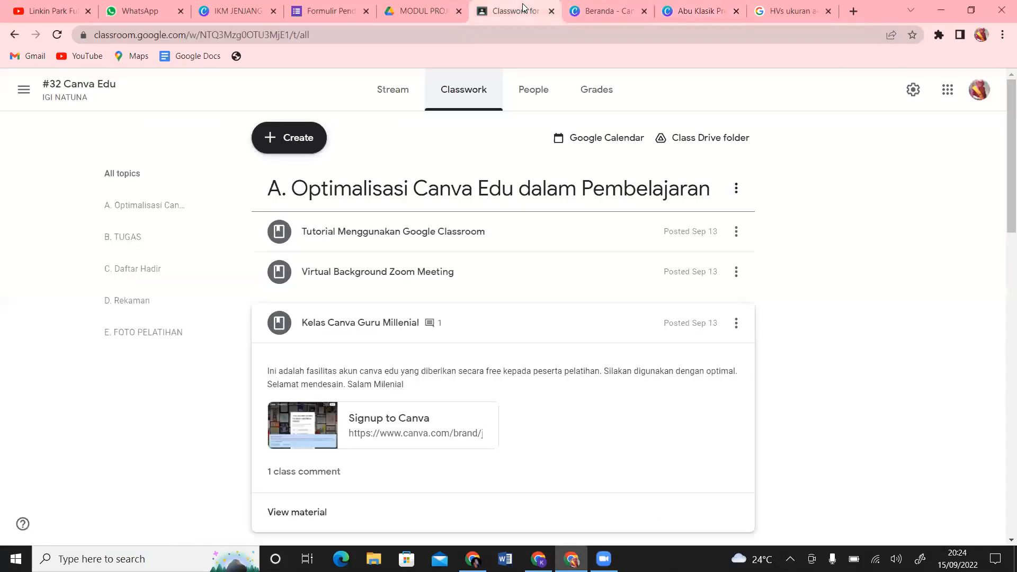
pyautogui.moveTo(1004, 175); pyautogui.dragTo(1003, 321)
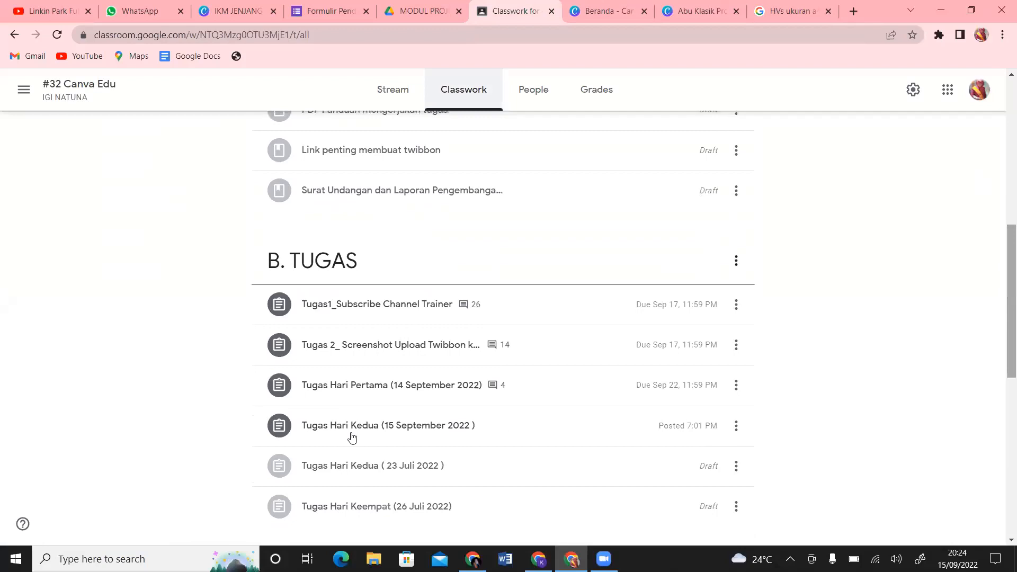
pyautogui.click(337, 400)
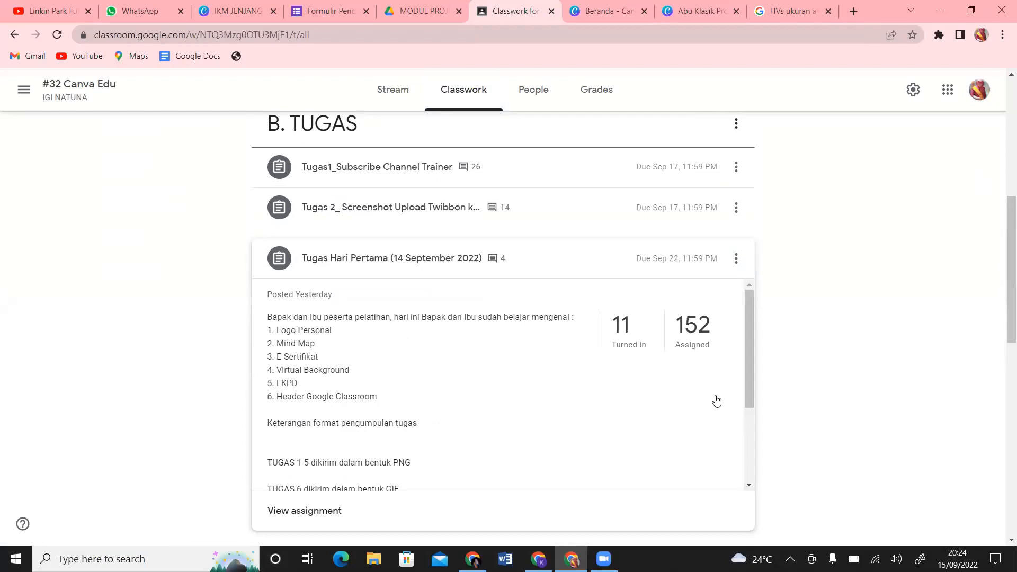
pyautogui.moveTo(750, 393); pyautogui.dragTo(743, 470)
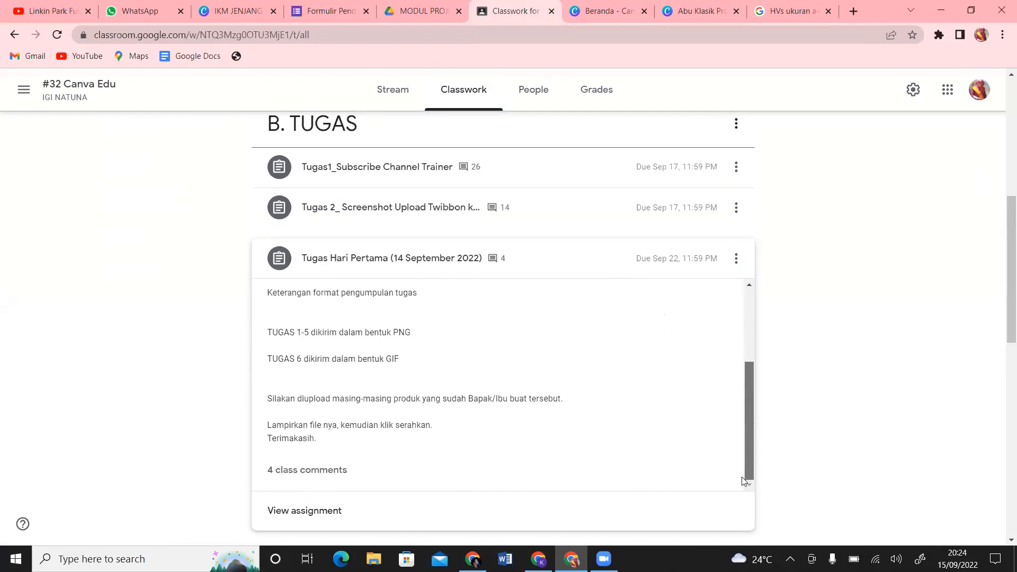
pyautogui.click(750, 292)
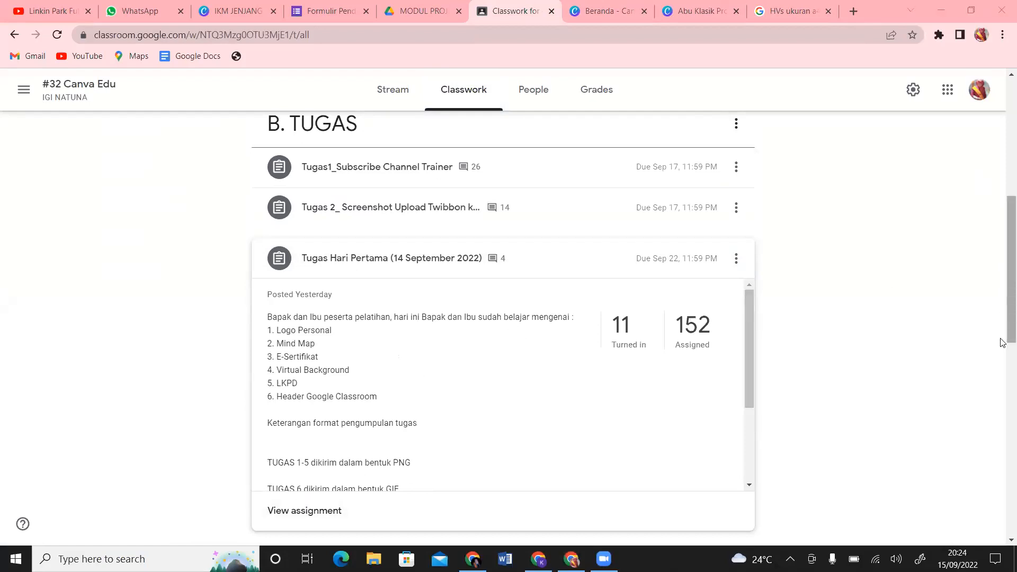
# Step: Expand Tugas 2 to show its description with 89 turned in and 74 assigned
pyautogui.scroll(2, 1003, 307)
pyautogui.scroll(1, 1003, 308)
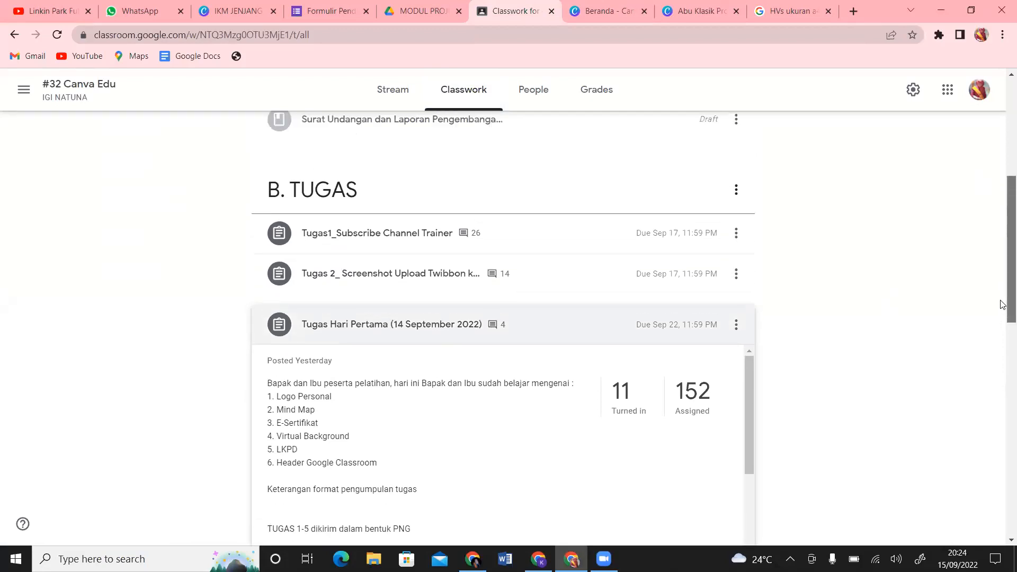
pyautogui.click(420, 288)
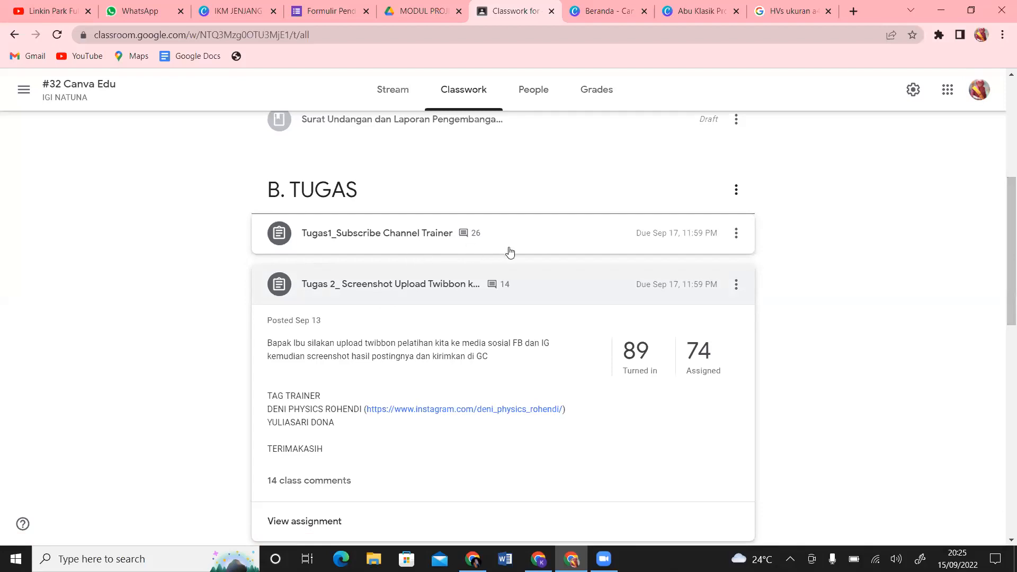
# Step: Scroll through the Classwork assignment list, then return to the Abu Klasik Profesional CV resume in Canva
pyautogui.moveTo(1009, 228); pyautogui.dragTo(1003, 260)
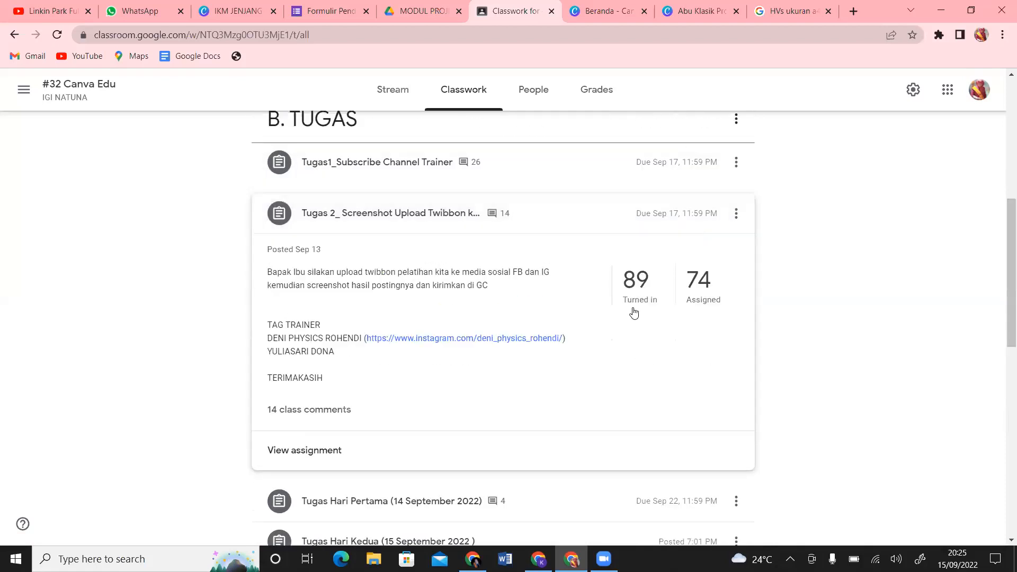
pyautogui.moveTo(1004, 214); pyautogui.dragTo(1003, 126)
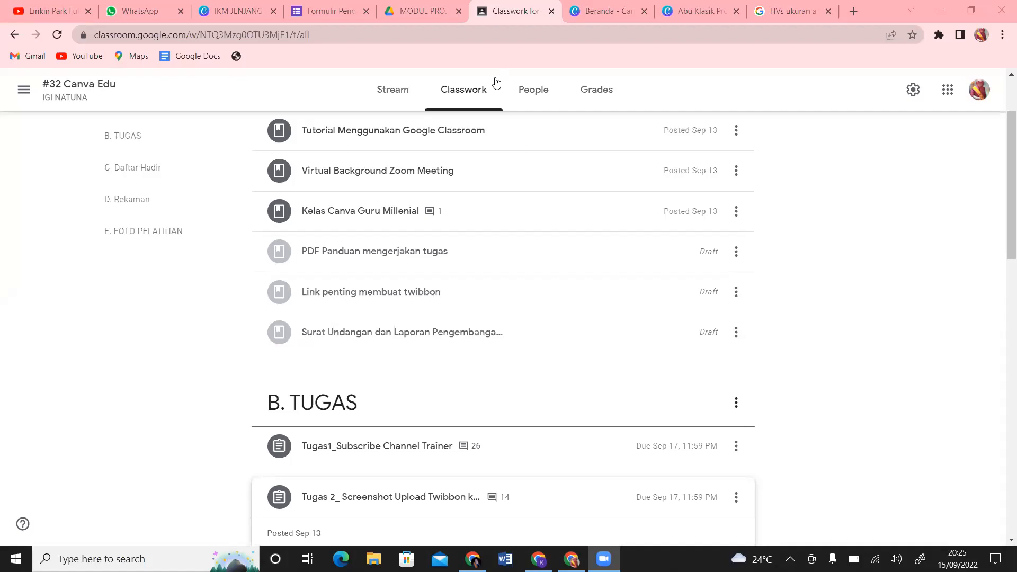
pyautogui.click(847, 235)
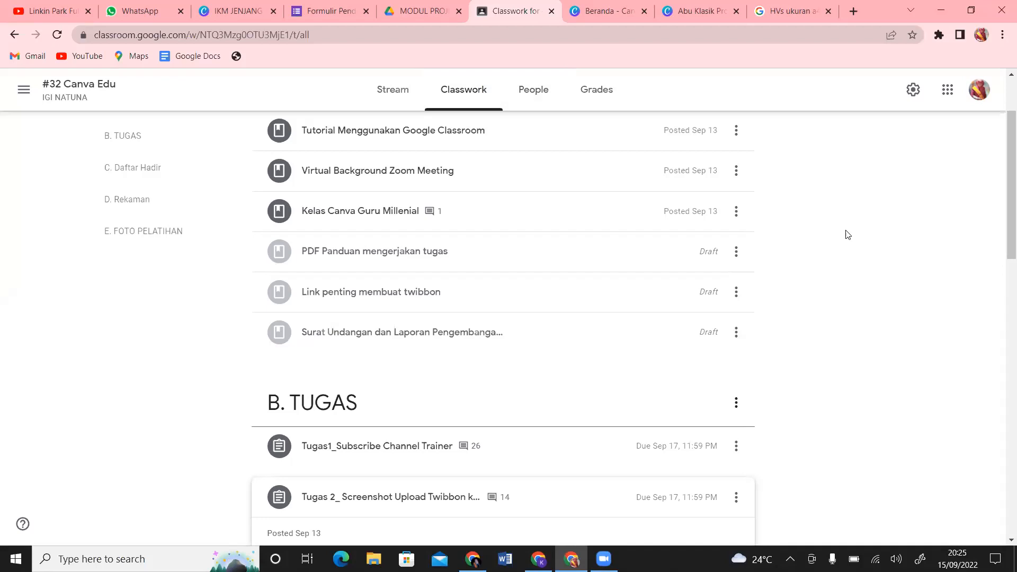
pyautogui.moveTo(1001, 211); pyautogui.dragTo(1002, 372)
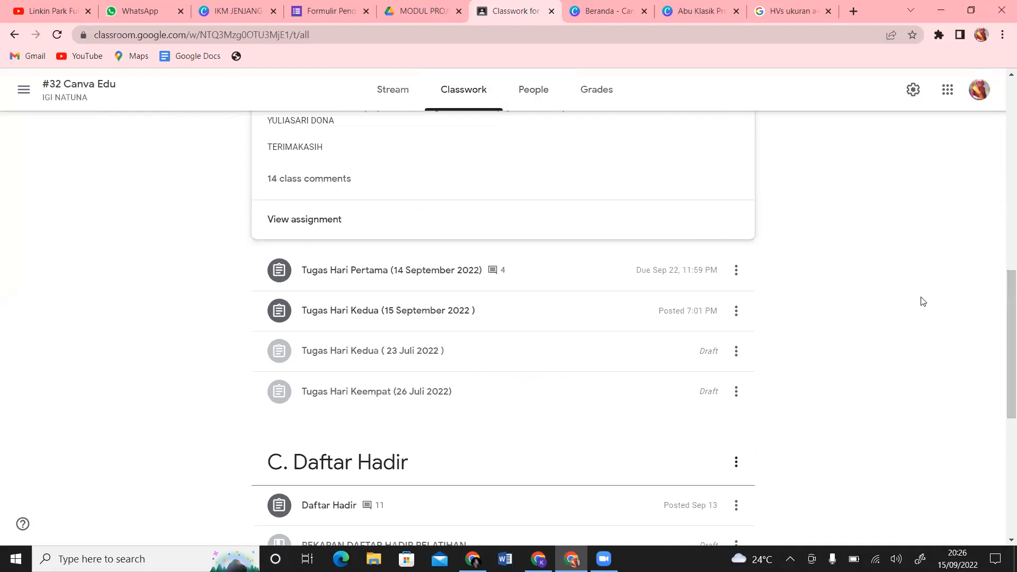
pyautogui.moveTo(1002, 351); pyautogui.dragTo(1002, 322)
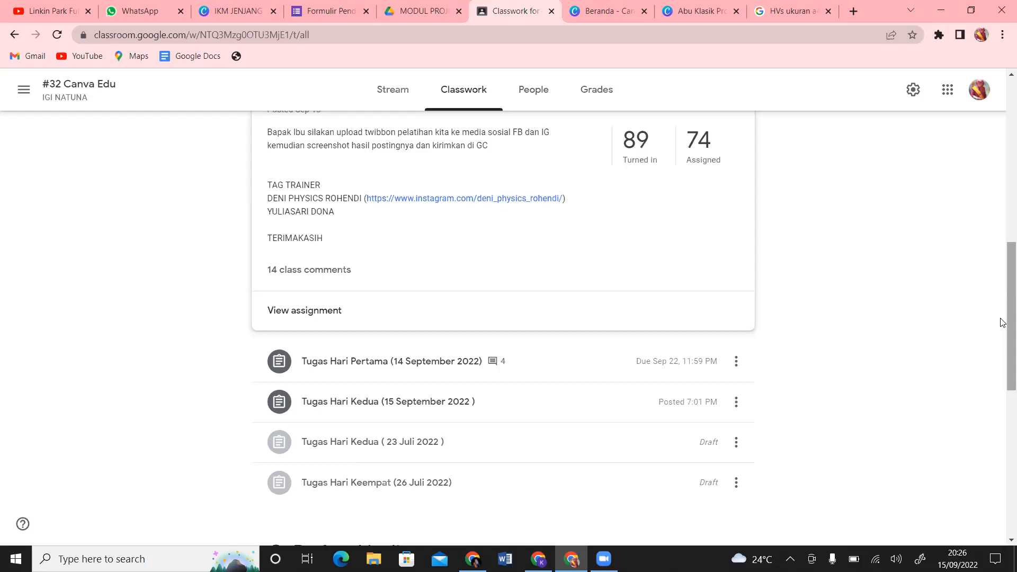
pyautogui.moveTo(1002, 322); pyautogui.dragTo(1002, 290)
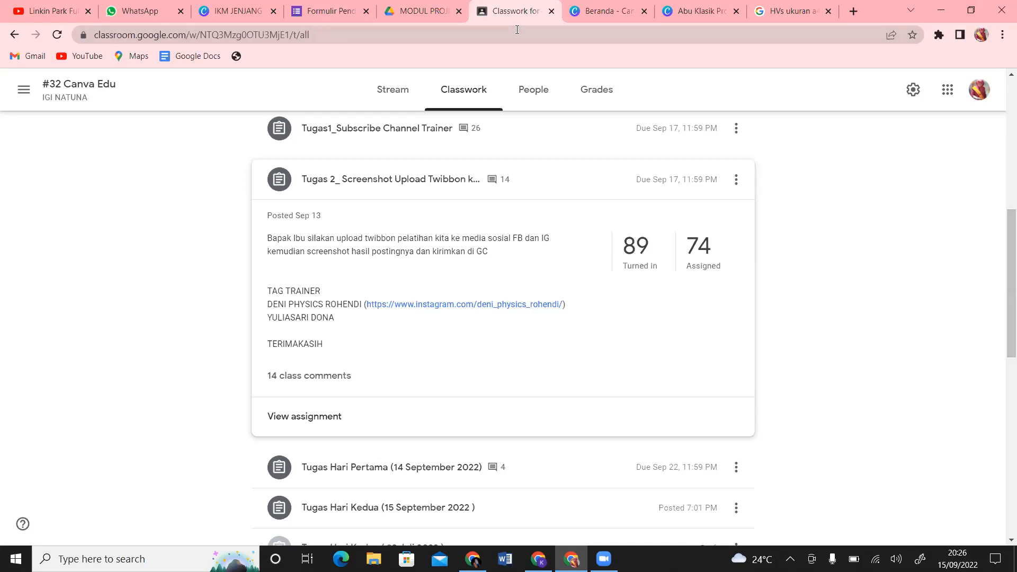
pyautogui.click(709, 15)
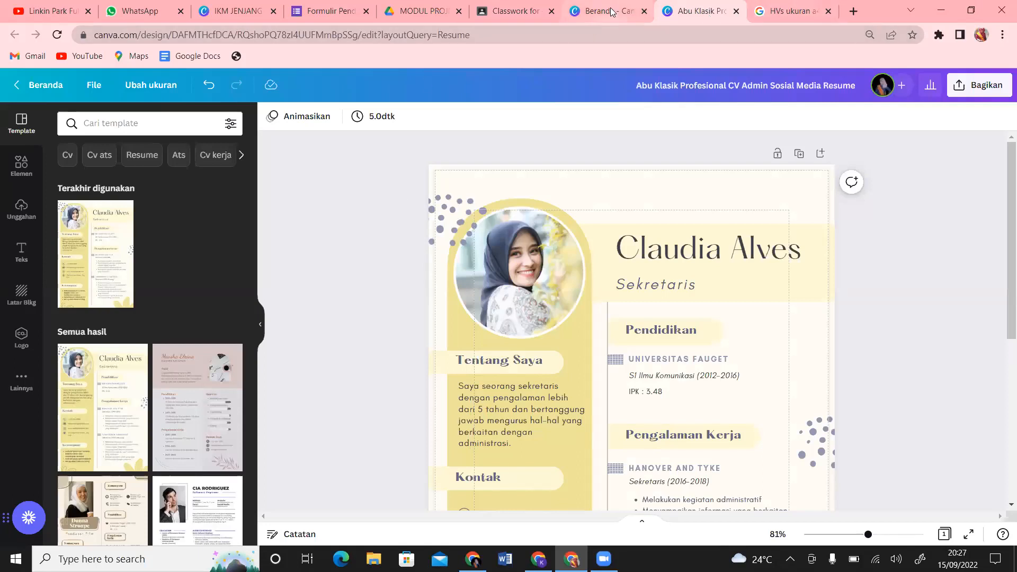
# Step: Undo twice to bring back the personalised Guru Fisika resume, then select its name header block
pyautogui.click(611, 12)
pyautogui.click(713, 15)
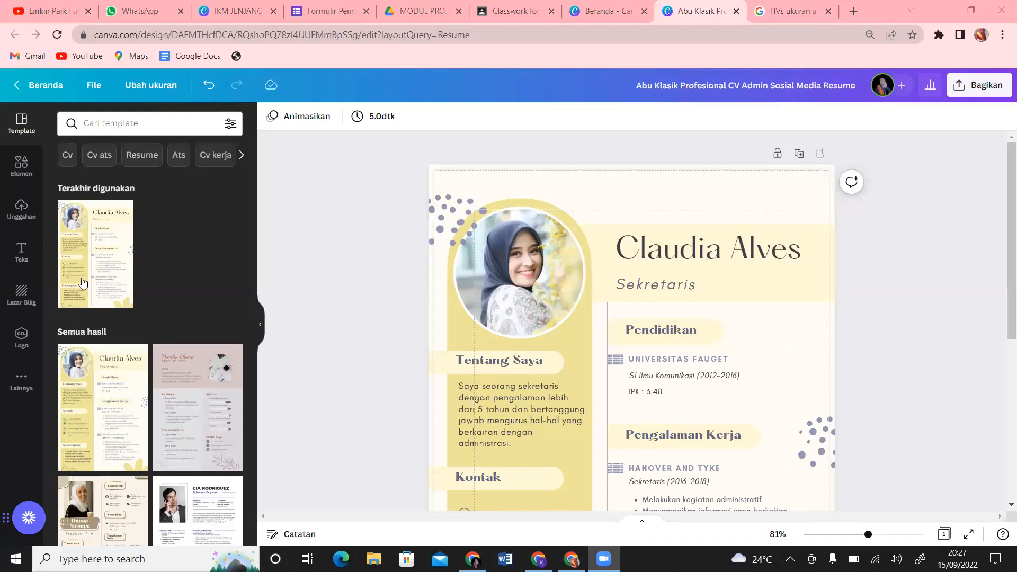
pyautogui.click(211, 86)
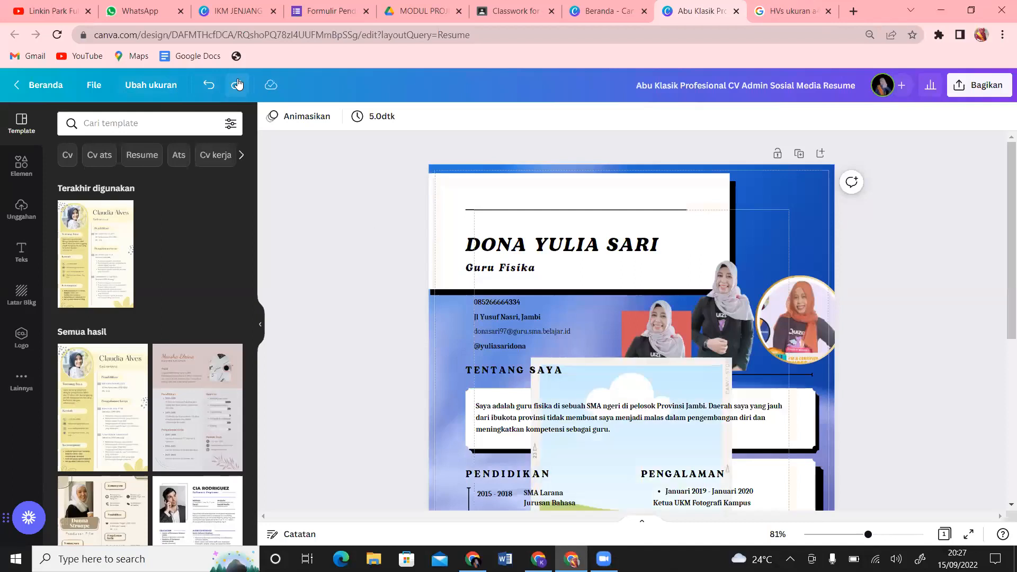
pyautogui.click(209, 84)
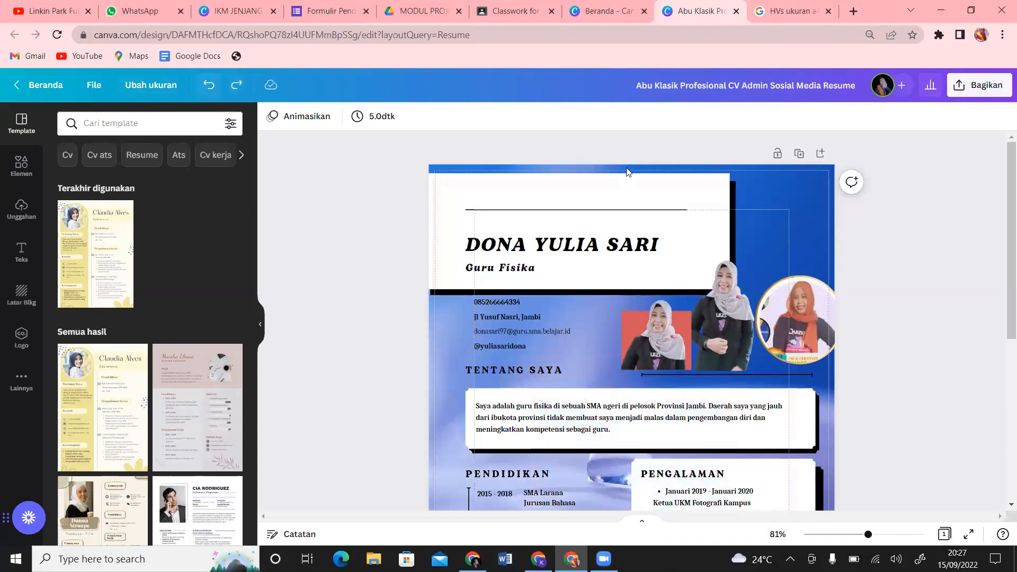
pyautogui.click(736, 195)
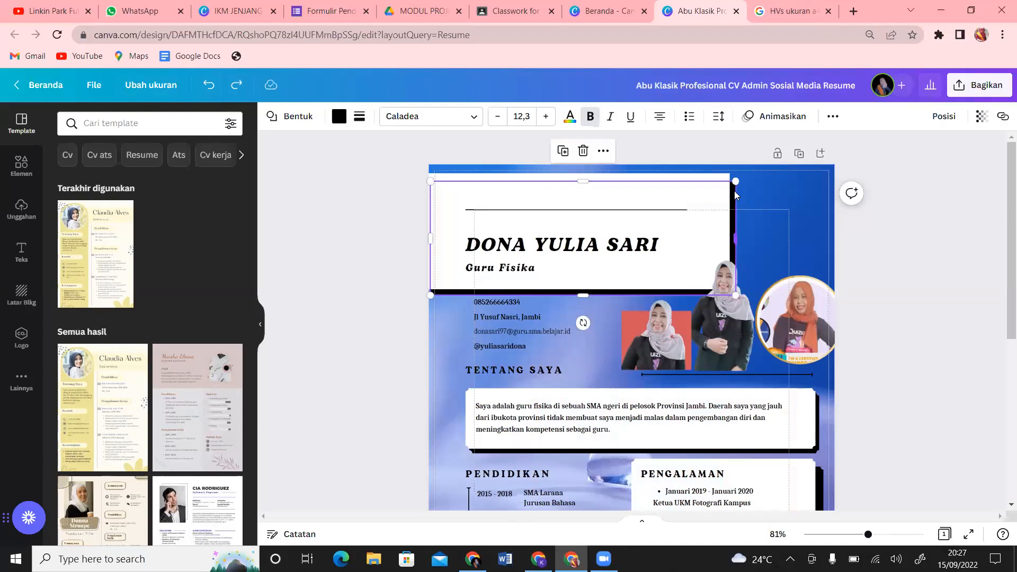
# Step: Duplicate the white name header box with Ctrl+D, offset it, and fill the copy red
pyautogui.click(785, 188)
pyautogui.click(702, 182)
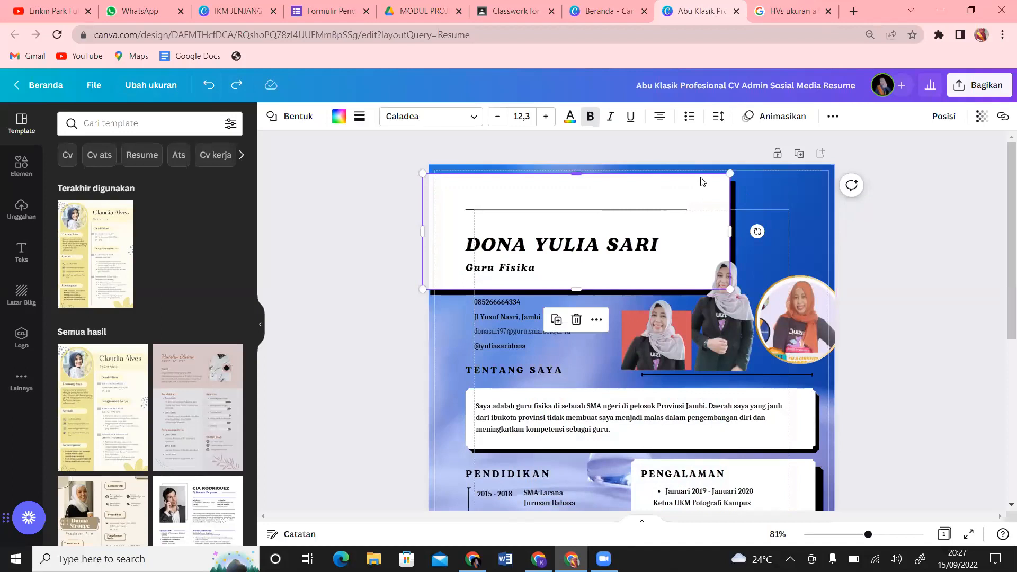
pyautogui.hotkey('ctrl', 'd')
pyautogui.moveTo(664, 242)
pyautogui.mouseDown()
pyautogui.moveTo(704, 266)
pyautogui.moveTo(670, 281)
pyautogui.moveTo(695, 248)
pyautogui.moveTo(662, 225)
pyautogui.mouseUp()
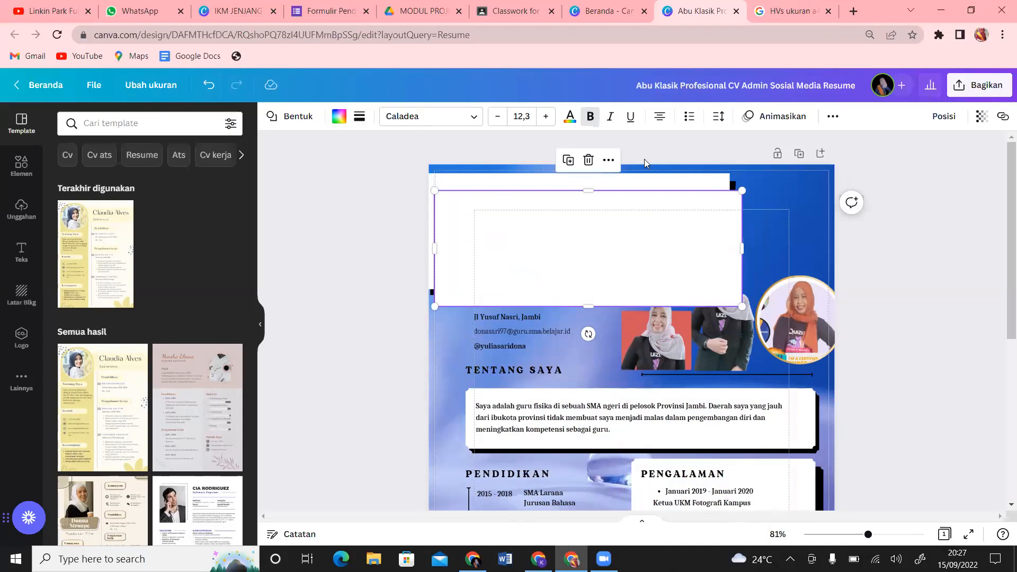
pyautogui.click(339, 116)
pyautogui.click(167, 180)
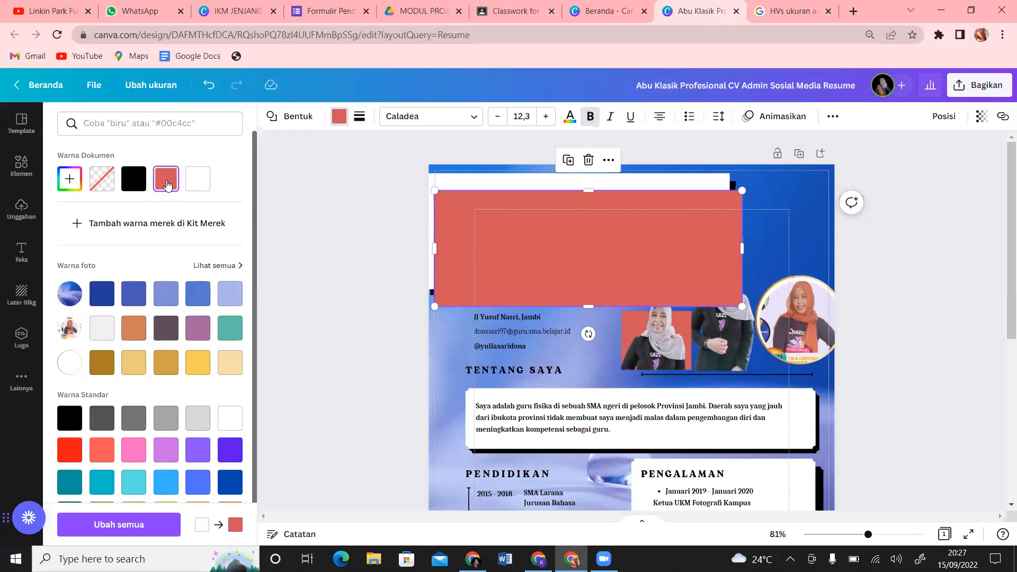
# Step: Send the red box back behind the header and black bar, nudging it up as an accent border
pyautogui.click(951, 123)
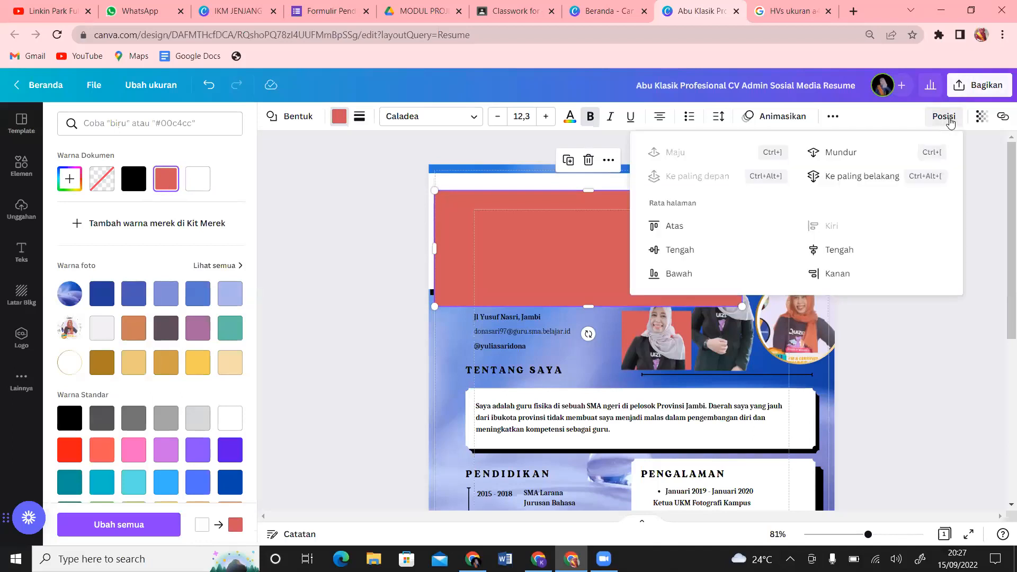
pyautogui.click(847, 153)
pyautogui.click(848, 154)
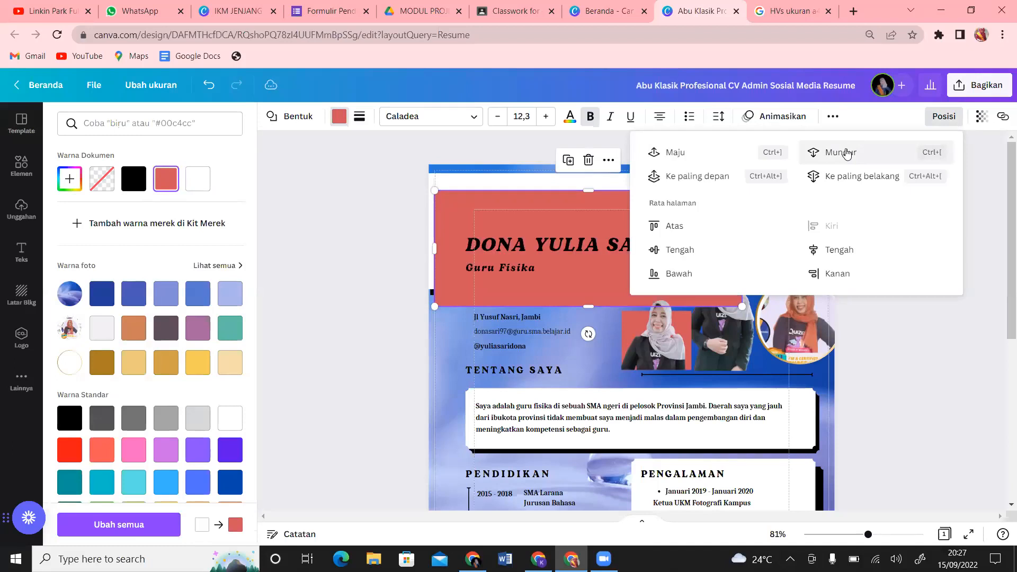
pyautogui.click(848, 154)
pyautogui.click(848, 154)
pyautogui.click(846, 152)
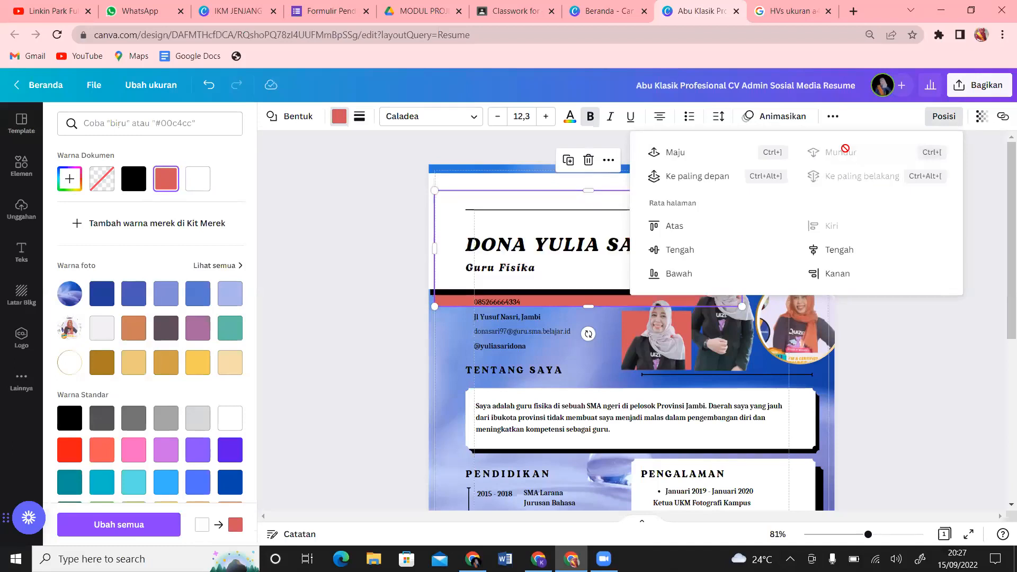
pyautogui.click(925, 341)
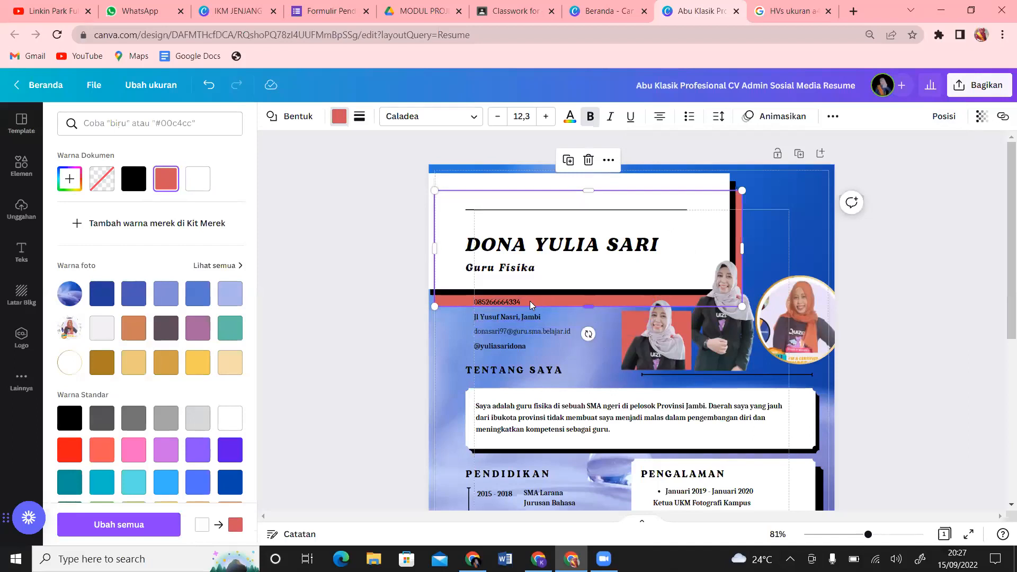
pyautogui.moveTo(452, 301); pyautogui.dragTo(451, 295)
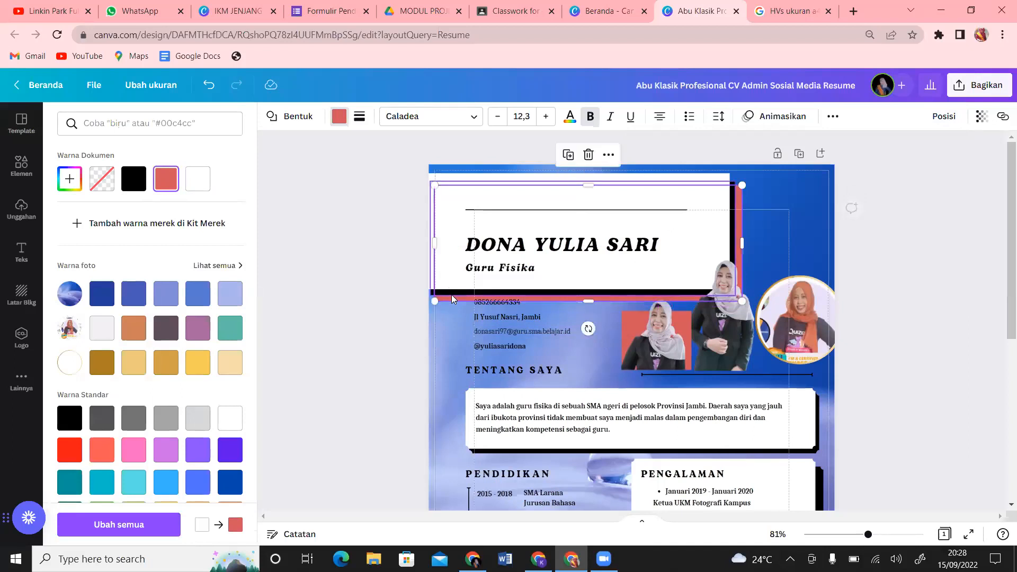
pyautogui.press('Escape')
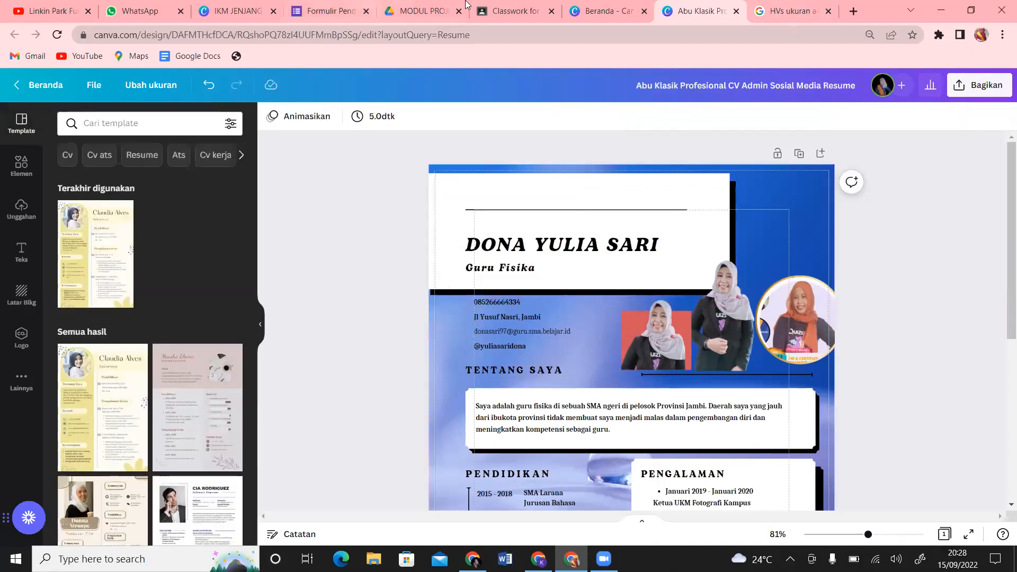
# Step: Expand the Tugas Hari Kedua (15 September 2022) assignment in Classwork, then return to Canva's home page
pyautogui.click(519, 12)
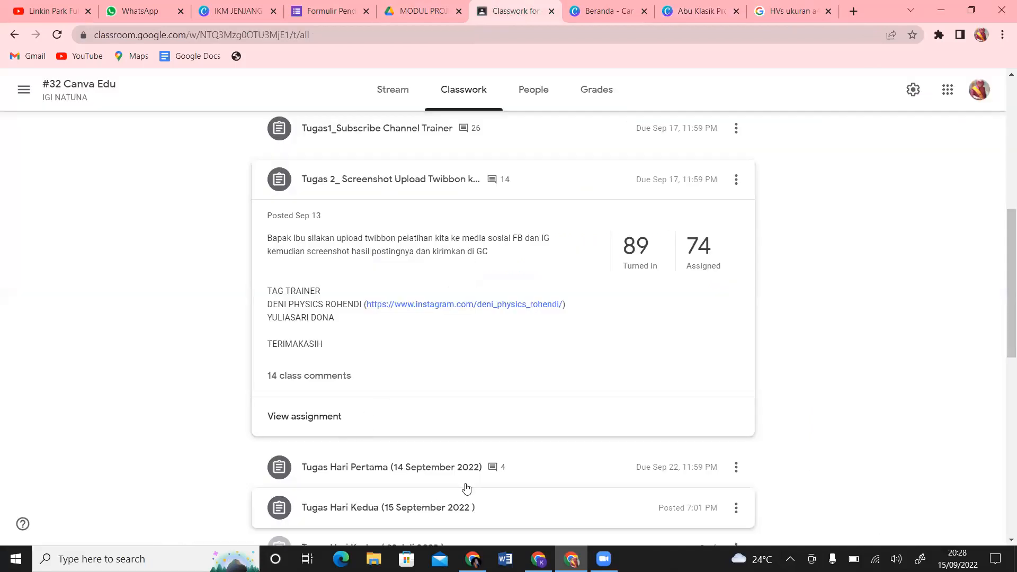
pyautogui.moveTo(1003, 257); pyautogui.dragTo(1003, 336)
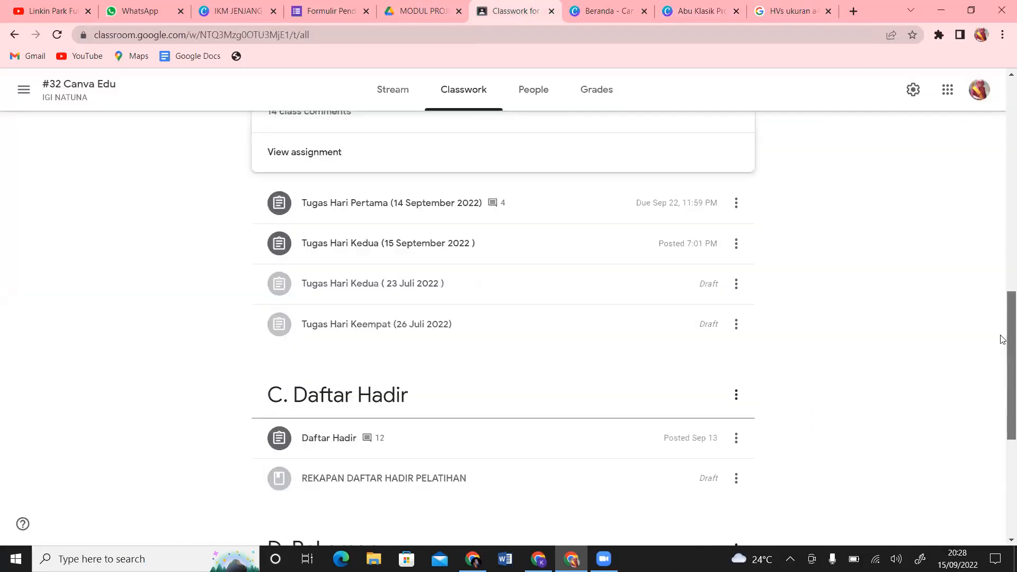
pyautogui.click(432, 279)
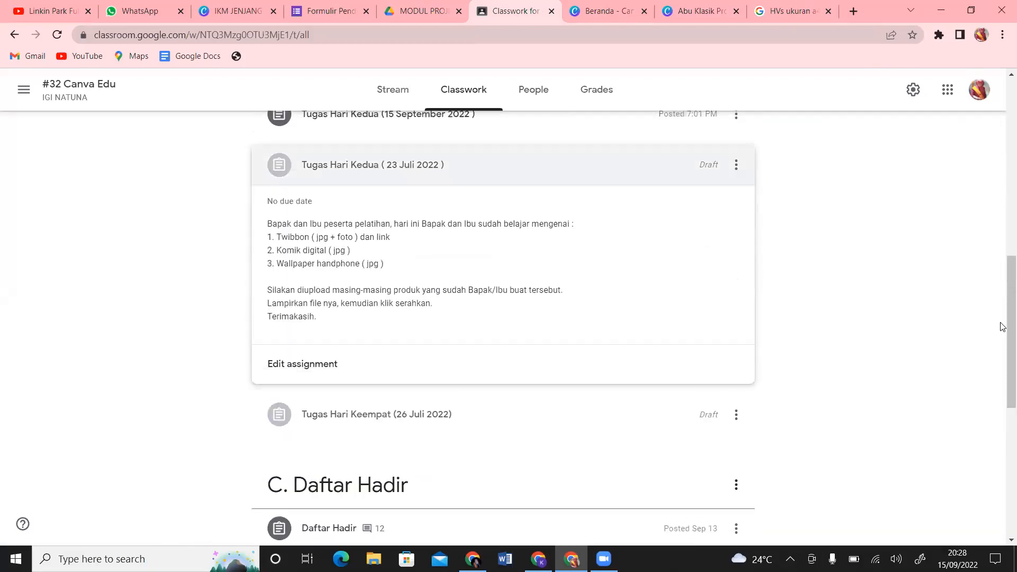
pyautogui.moveTo(1003, 321); pyautogui.dragTo(1003, 258)
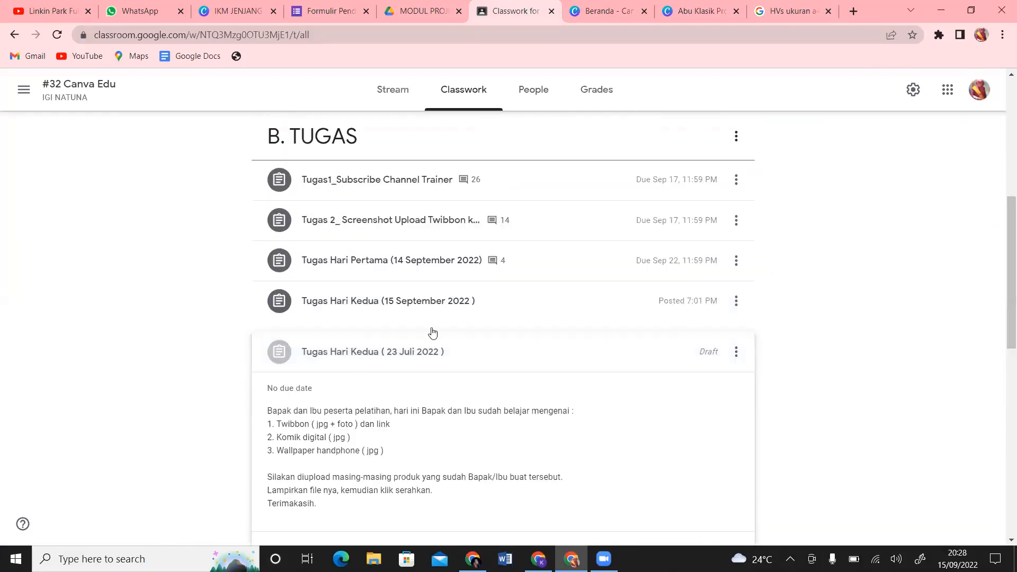
pyautogui.click(445, 313)
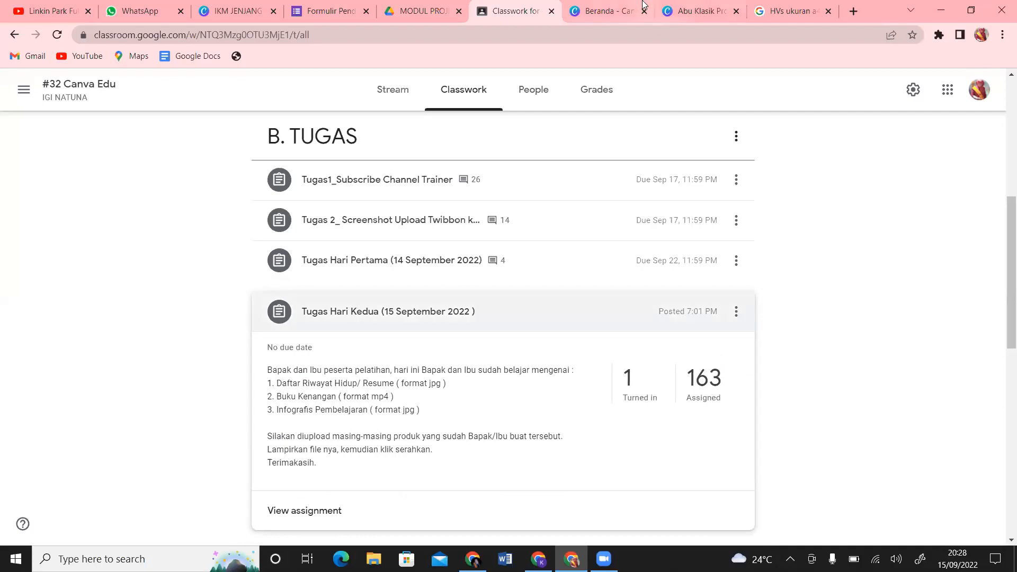
pyautogui.click(606, 12)
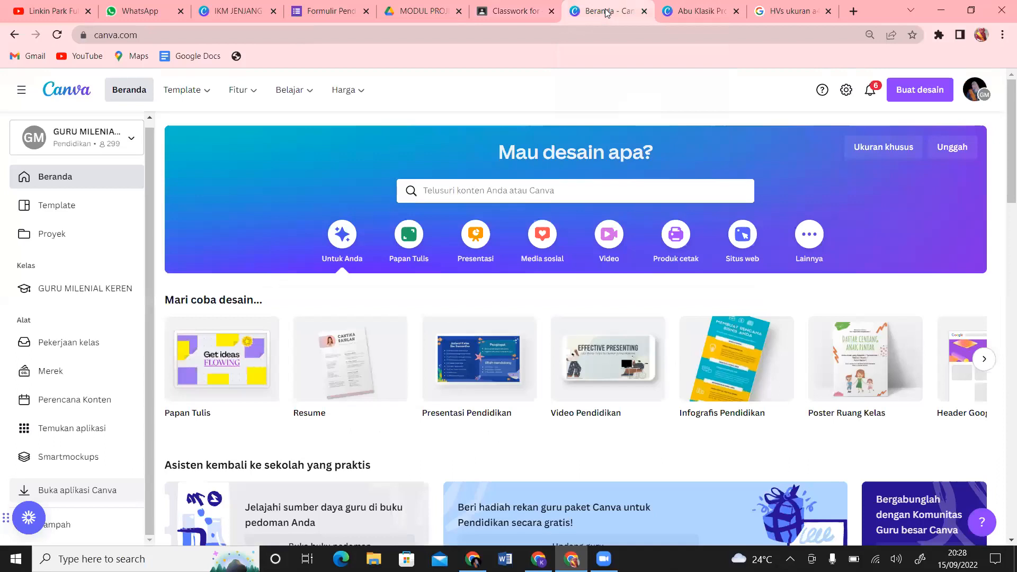
# Step: Create a new 'buku tahunan sekolah' design, a blank A4 21 × 29.7 cm page
pyautogui.click(906, 96)
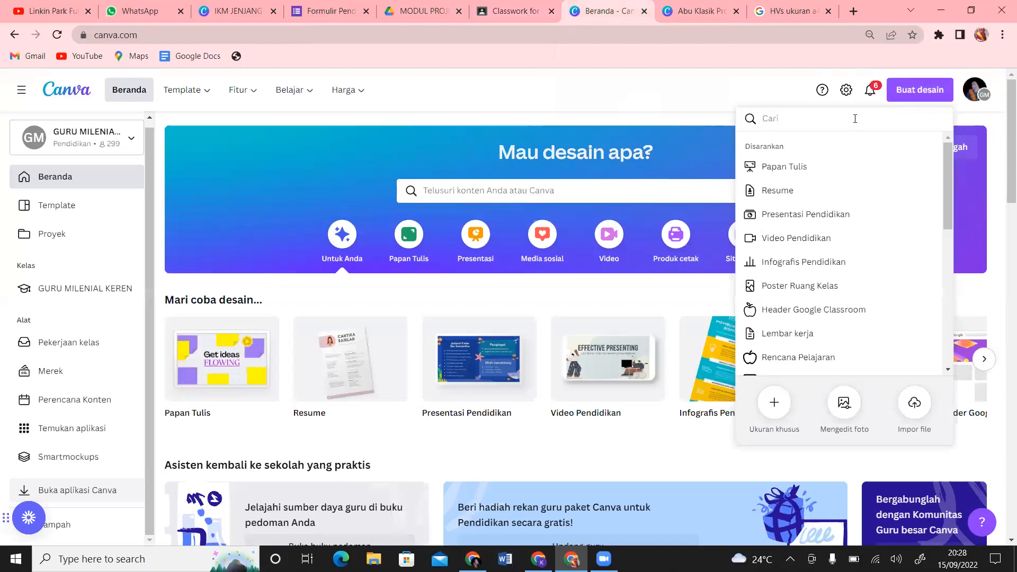
pyautogui.write('buku ')
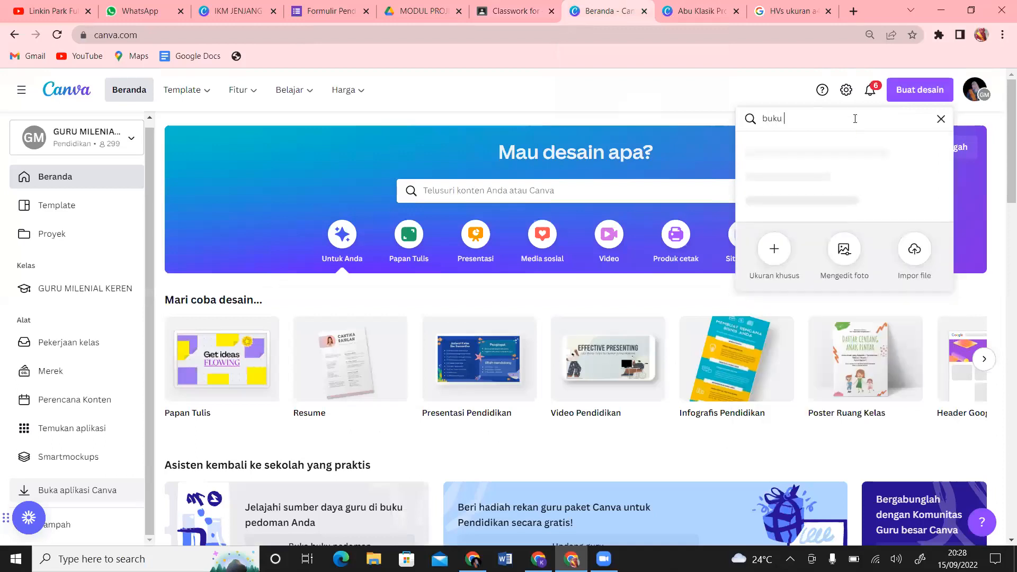
pyautogui.write('tahunan sekolah')
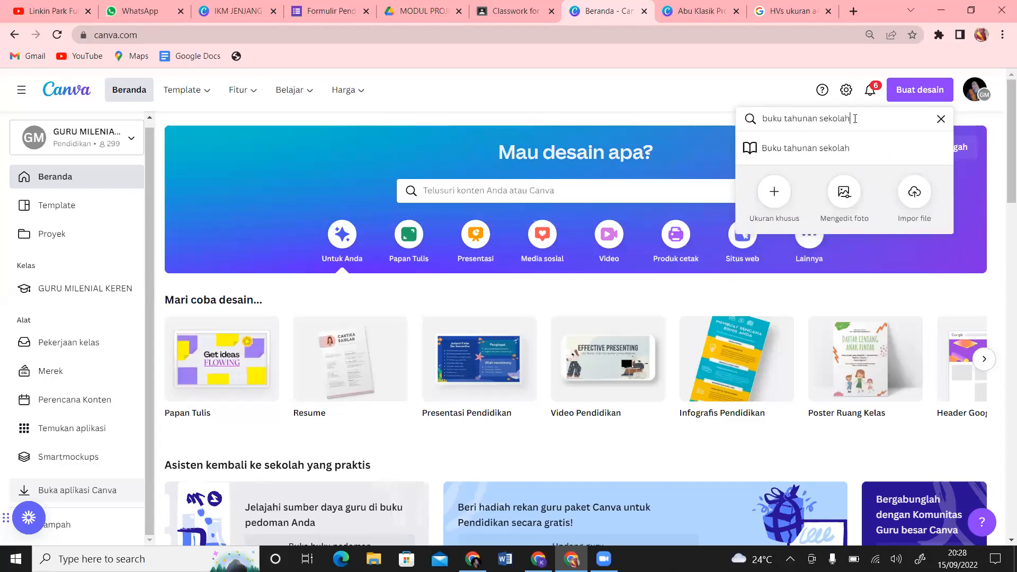
pyautogui.click(816, 151)
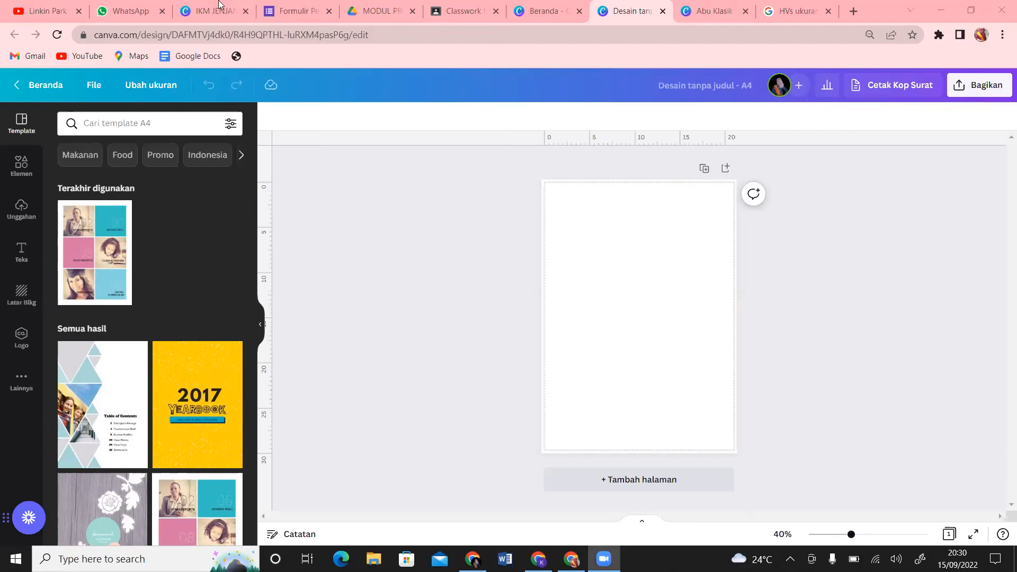
# Step: Search YouTube for 'buku kenangan canva' in place of the Linkin Park video
pyautogui.click(47, 12)
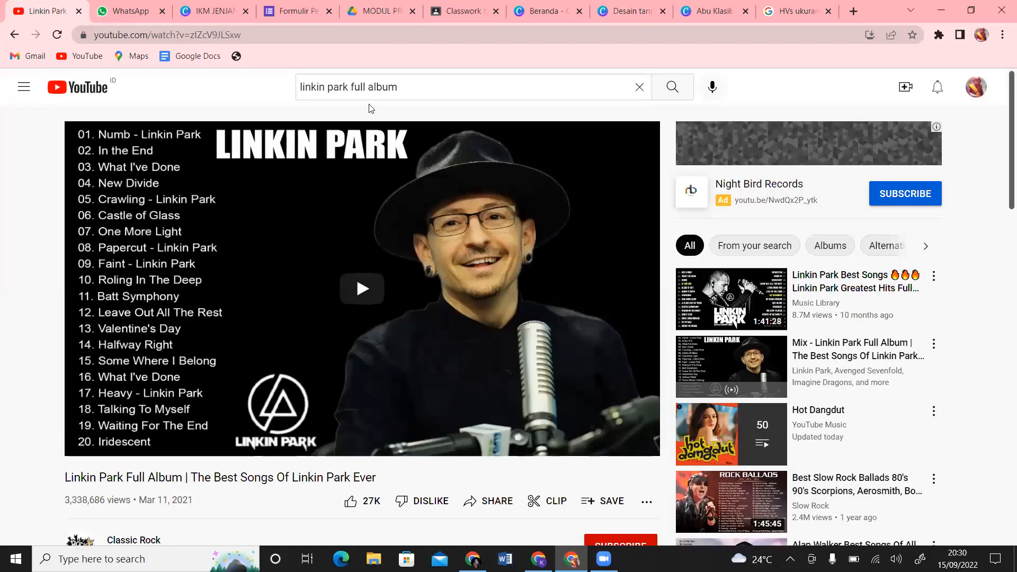
pyautogui.click(399, 87)
pyautogui.moveTo(399, 87); pyautogui.dragTo(298, 87)
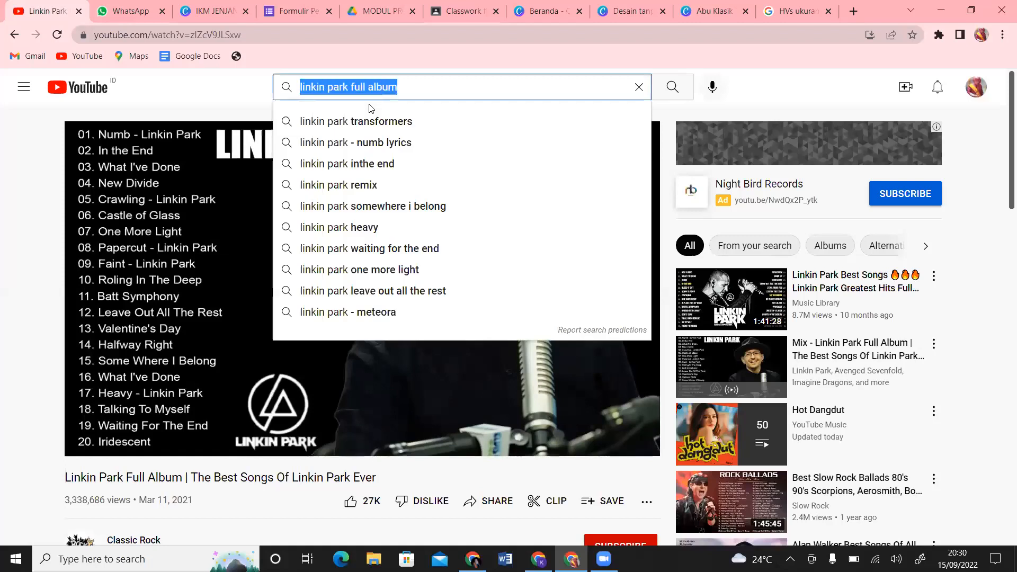
pyautogui.write('buku ken')
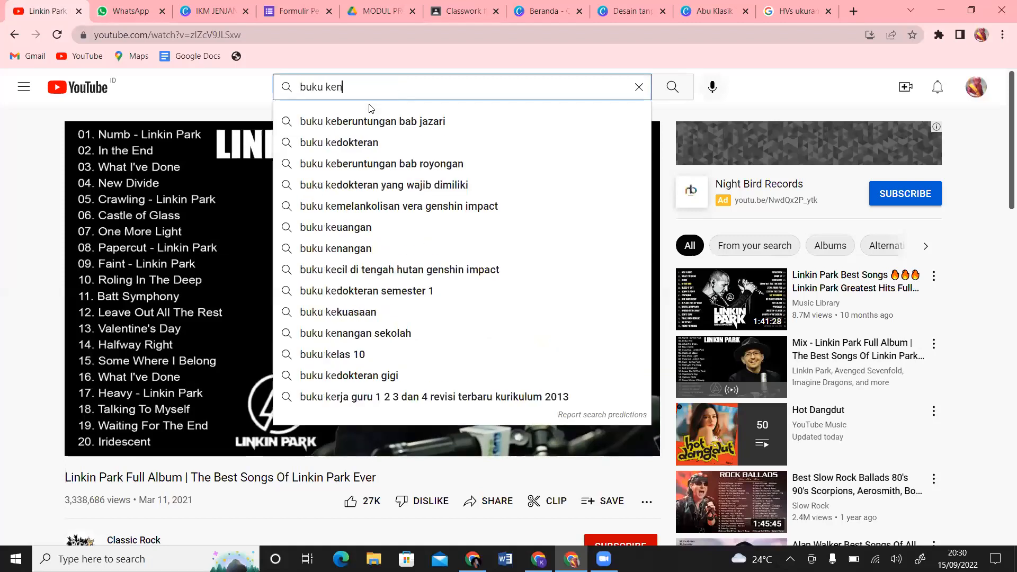
pyautogui.write('angan')
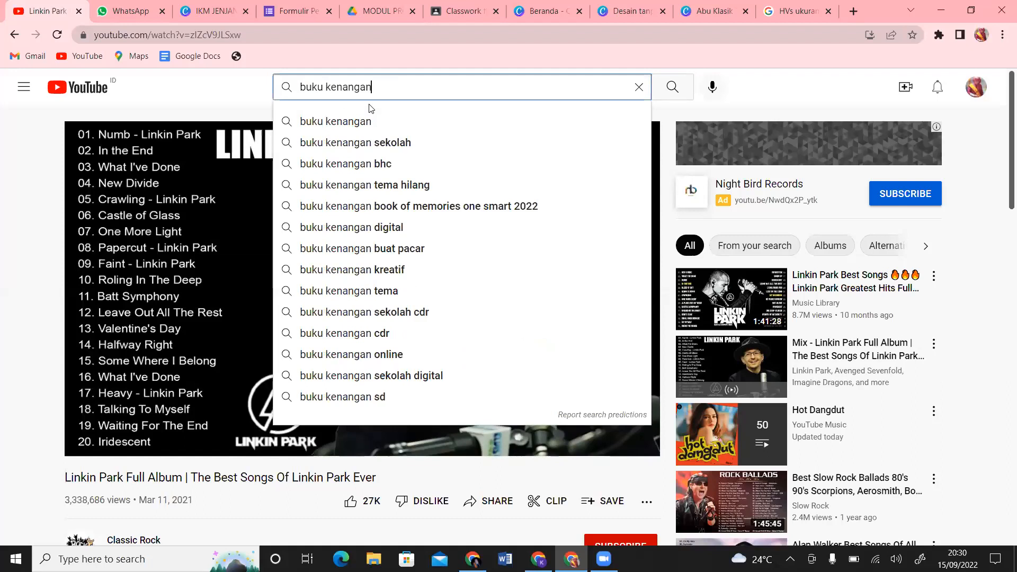
pyautogui.write(' ca')
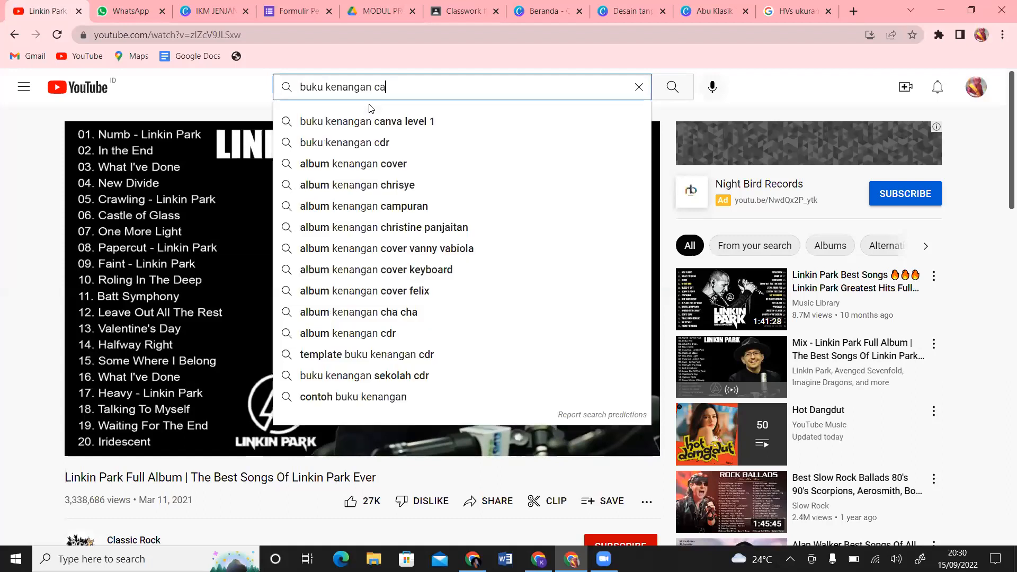
pyautogui.write('nva')
pyautogui.press('Return')
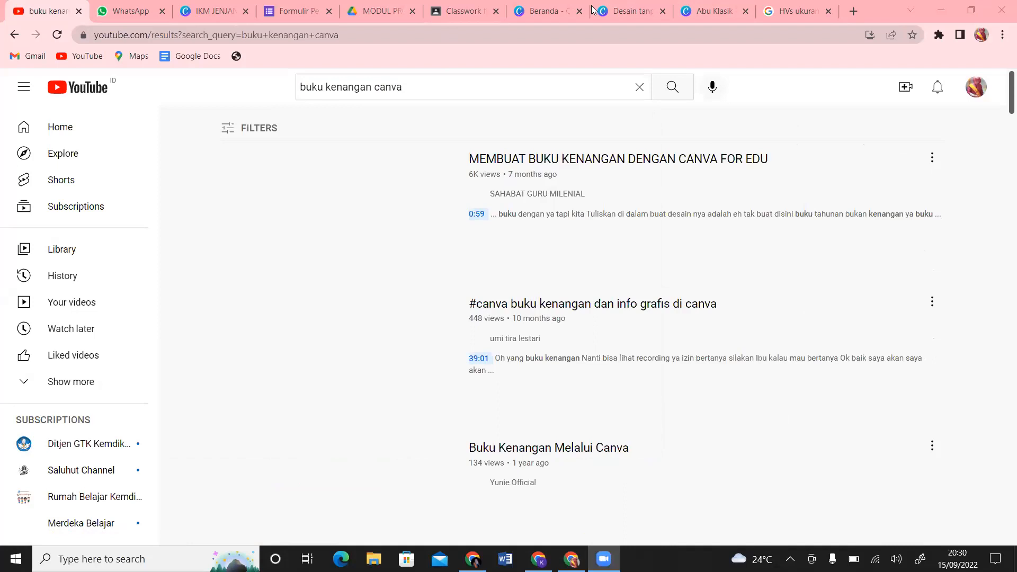
# Step: Browse the yearbook tutorial results, topped by 'MEMBUAT BUKU KENANGAN DENGAN CANVA FOR EDU'
pyautogui.moveTo(440, 509)
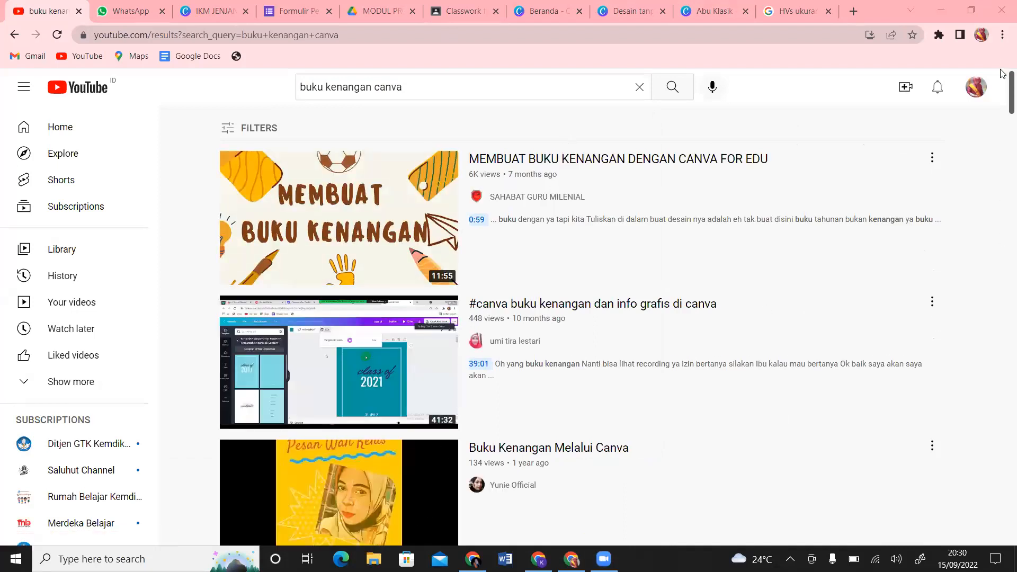
pyautogui.click(1003, 97)
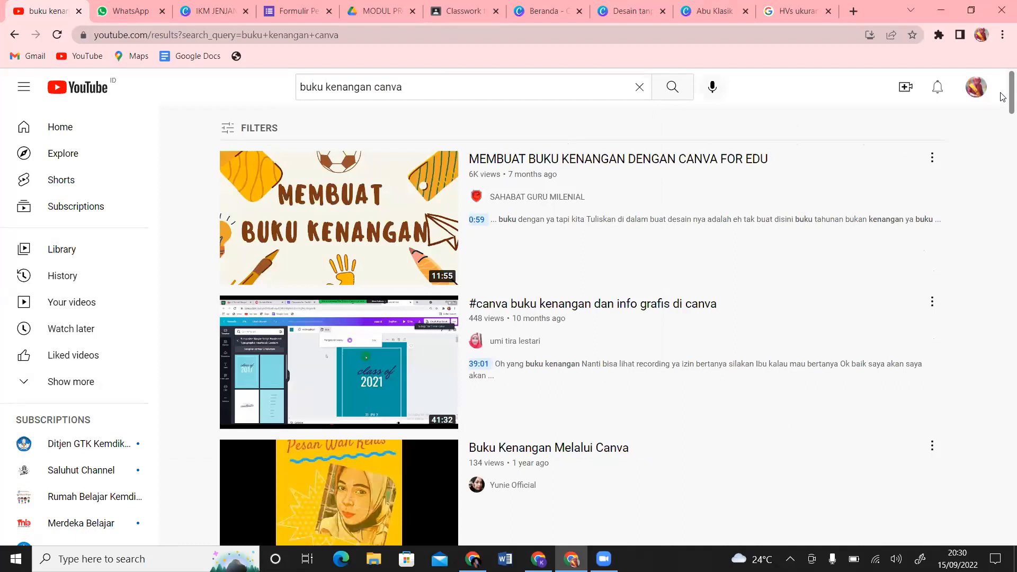
pyautogui.scroll(-1, 1003, 101)
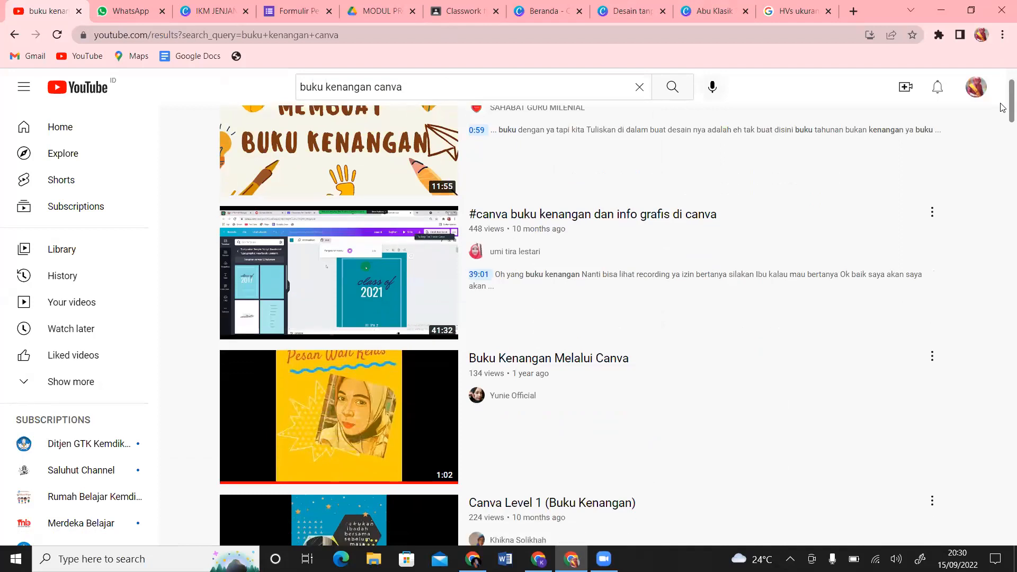
pyautogui.scroll(-3, 1003, 103)
pyautogui.scroll(2, 1004, 93)
pyautogui.scroll(3, 1003, 89)
pyautogui.scroll(-1, 1003, 93)
pyautogui.scroll(1, 1004, 95)
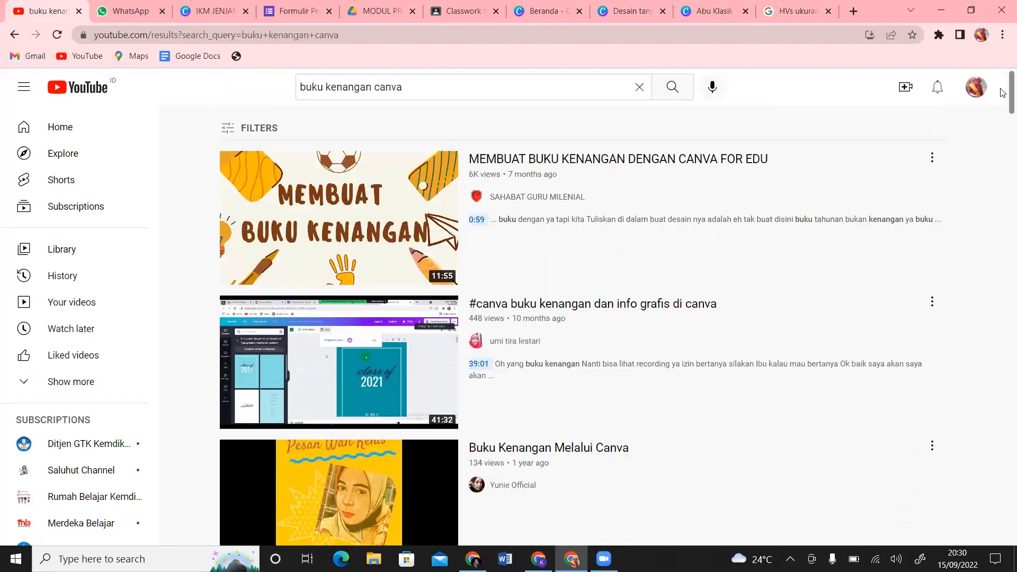
pyautogui.scroll(-6, 1003, 106)
pyautogui.scroll(-1, 1003, 130)
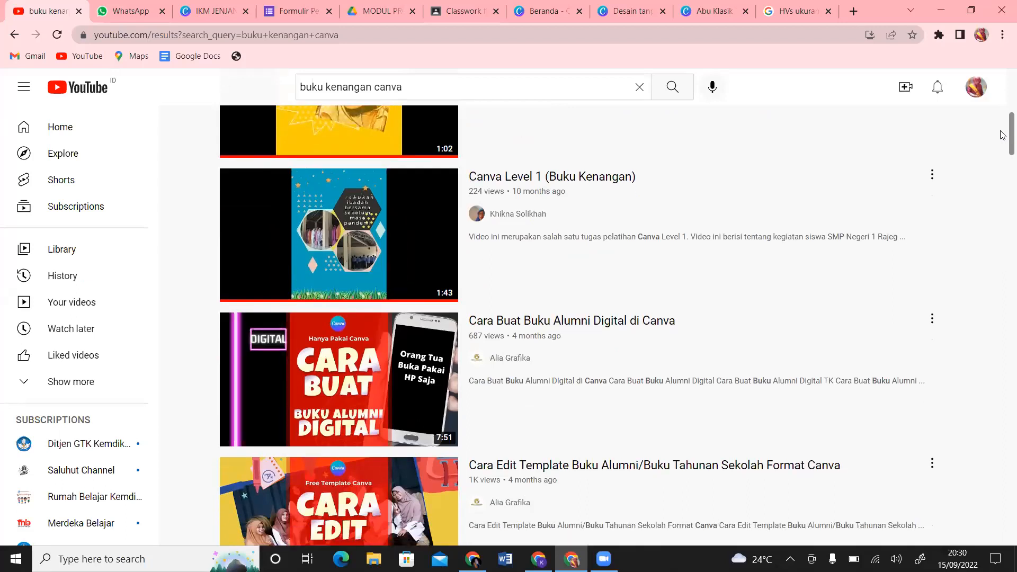
pyautogui.scroll(-5, 1003, 138)
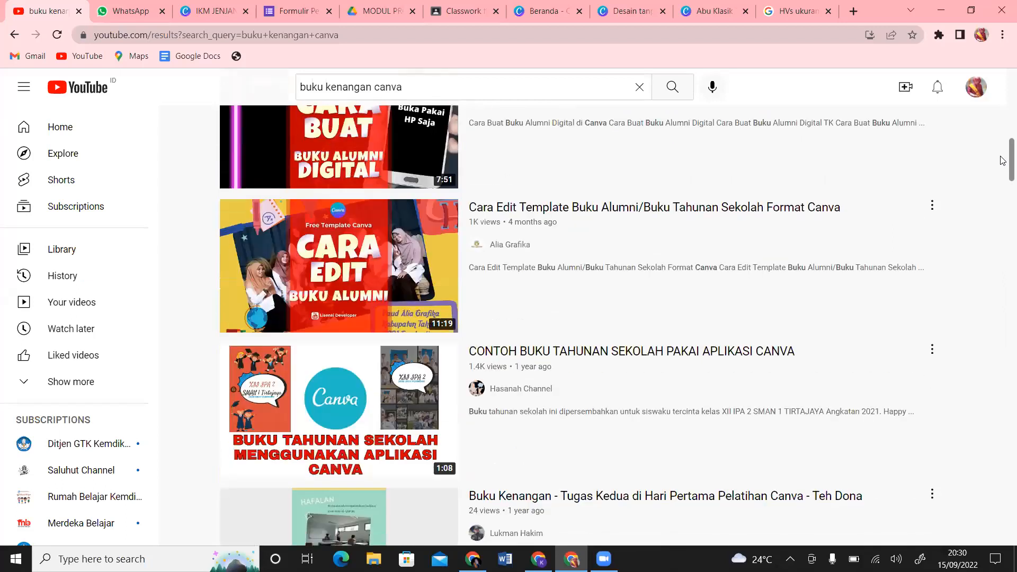
pyautogui.scroll(-1, 1003, 163)
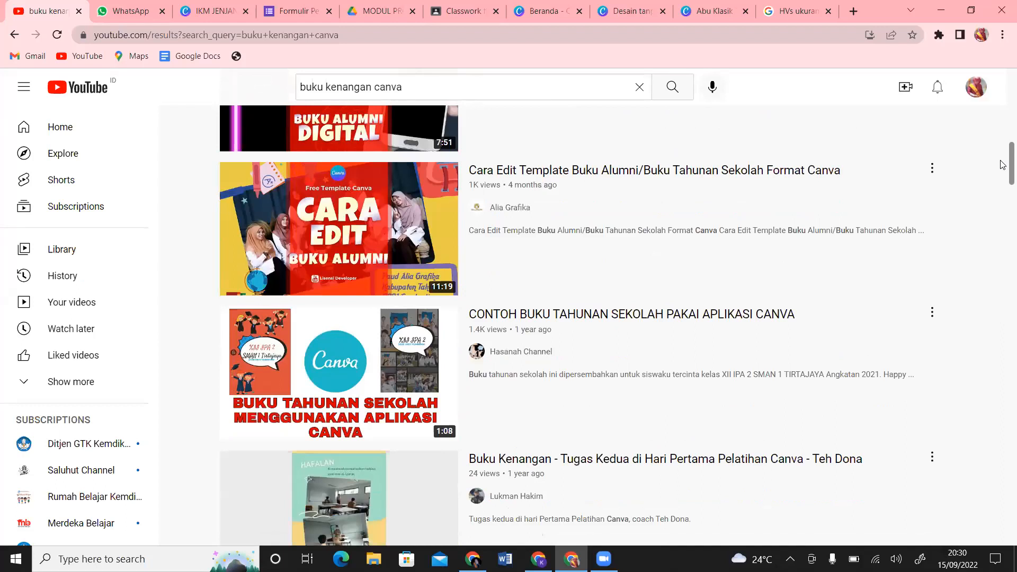
pyautogui.scroll(-2, 1002, 164)
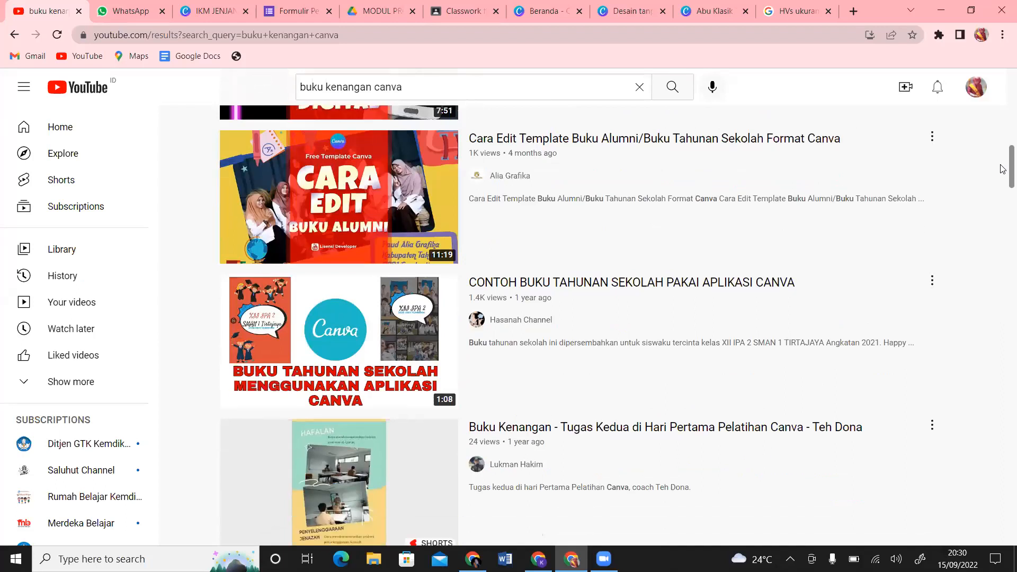
pyautogui.scroll(15, 1003, 111)
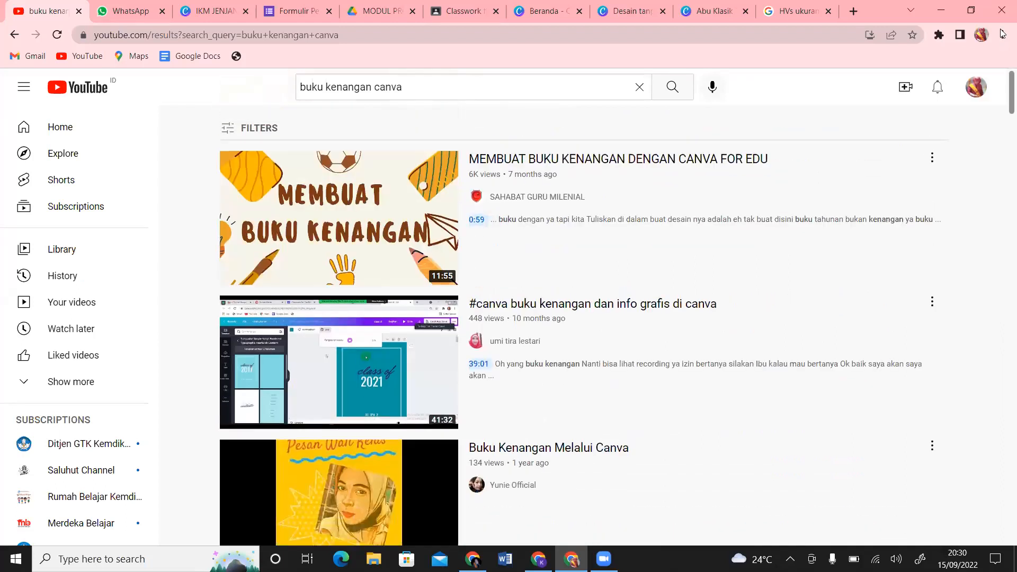
# Step: Close the YouTube and Abu Klasik resume tabs, then browse yearbook templates for the blank A4 design
pyautogui.click(79, 13)
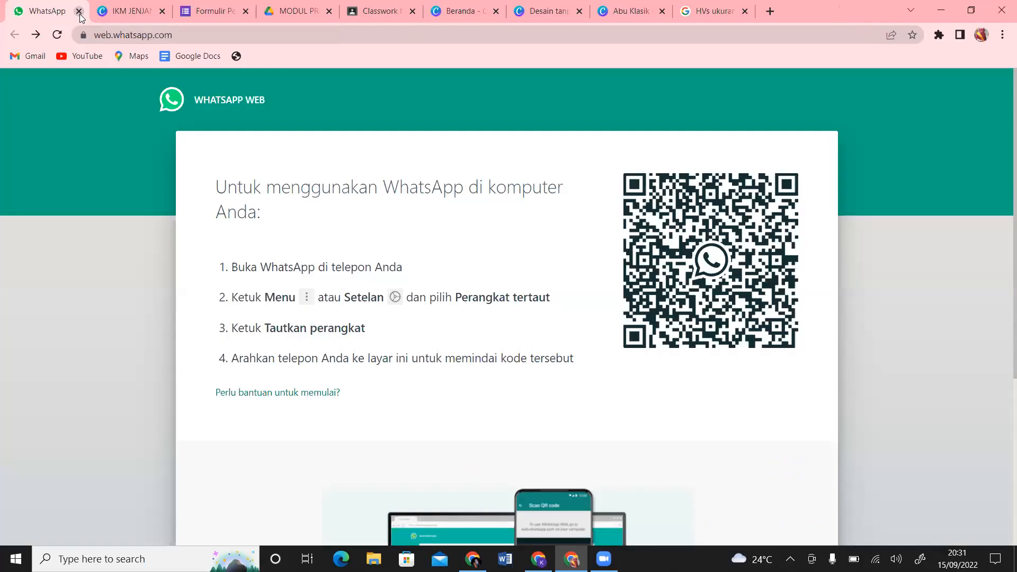
pyautogui.click(621, 12)
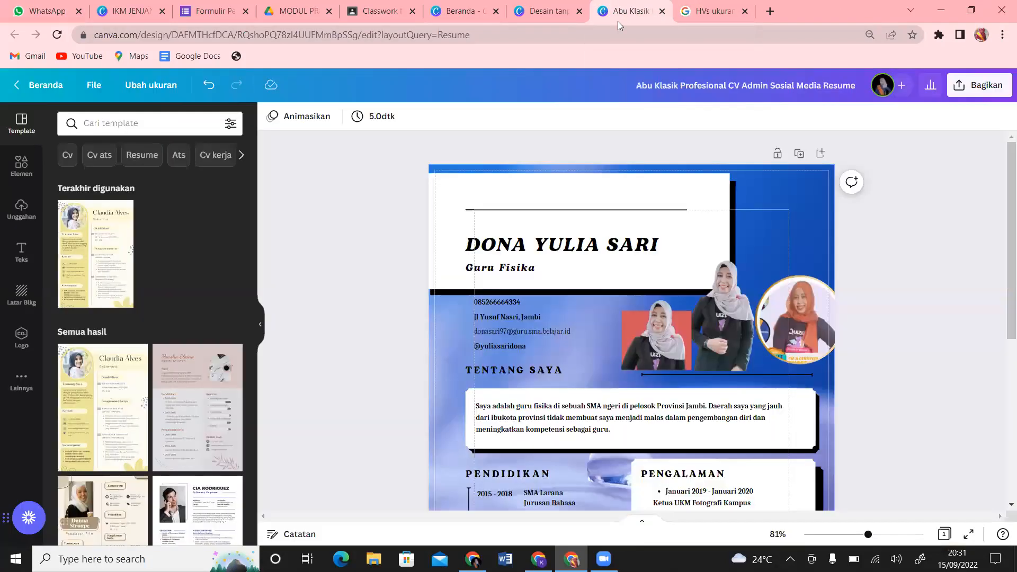
pyautogui.click(662, 12)
pyautogui.click(664, 12)
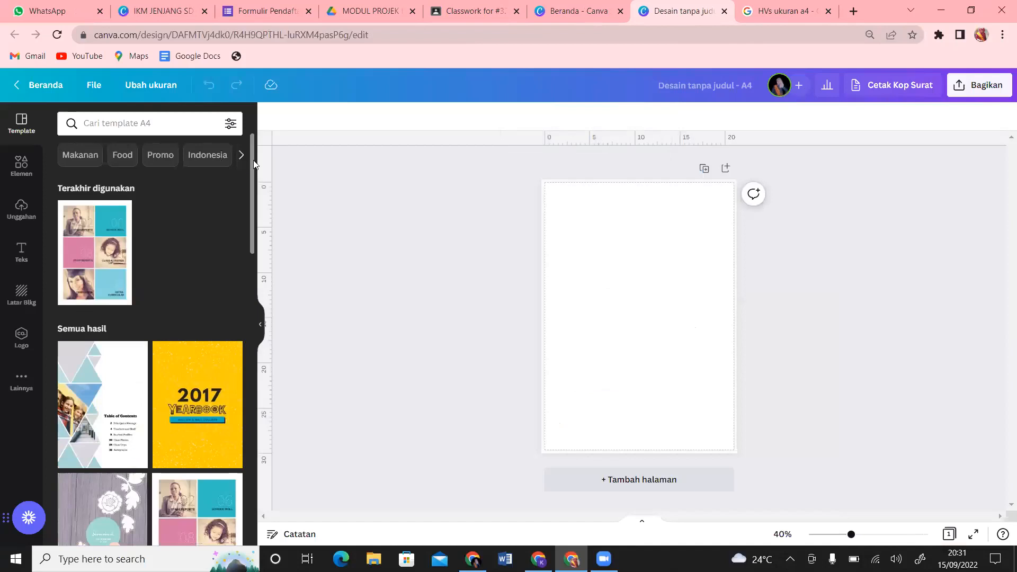
pyautogui.moveTo(251, 160); pyautogui.dragTo(244, 334)
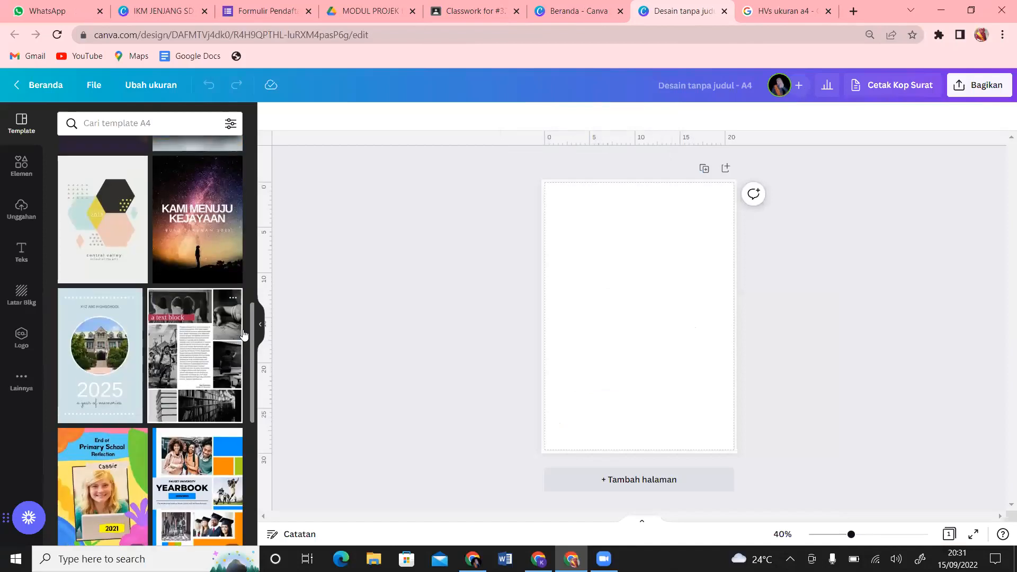
# Step: Apply the Pale Blue Dots Yearbook Cover to the blank page and zoom in to about 60%
pyautogui.click(80, 362)
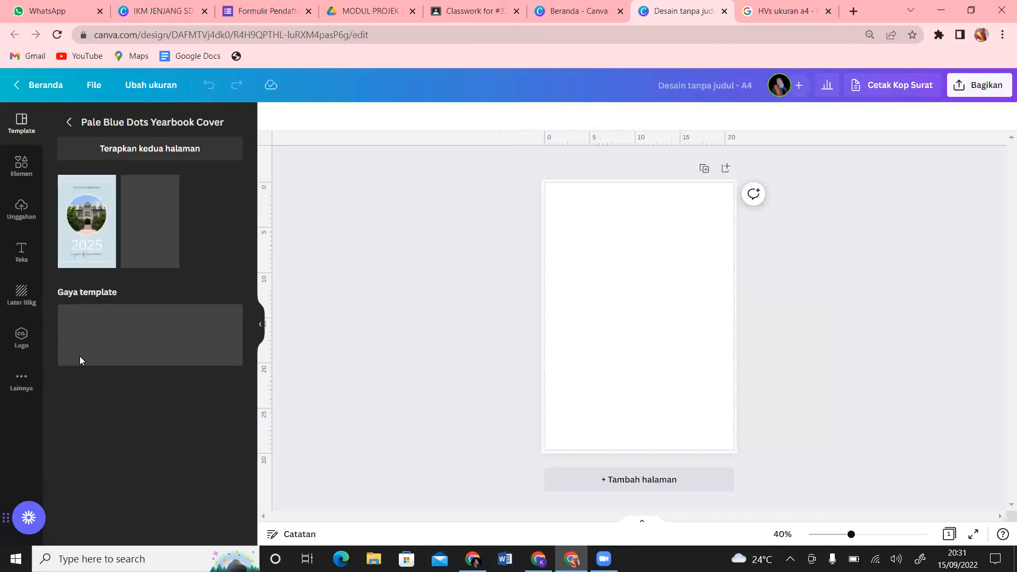
pyautogui.click(91, 237)
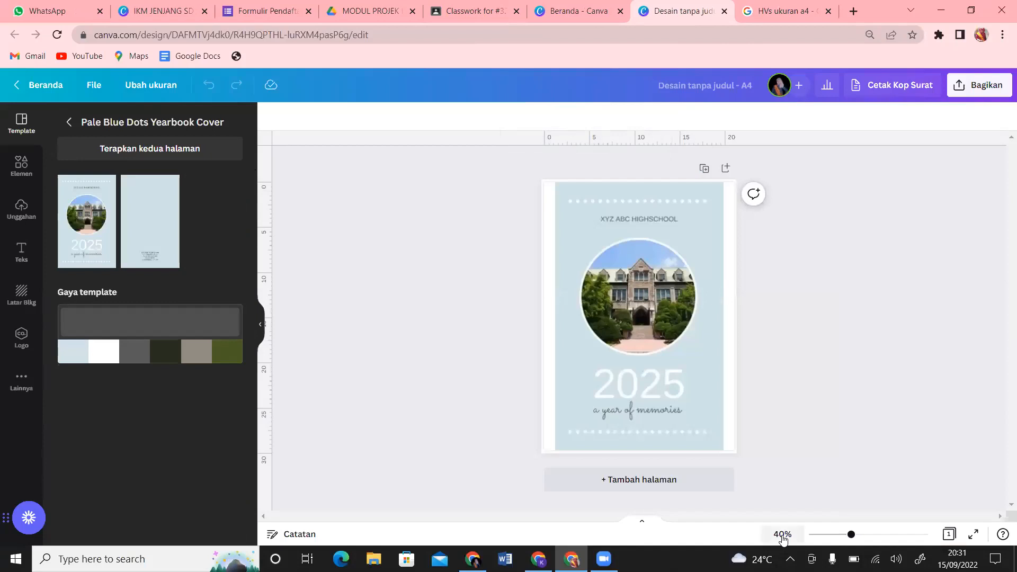
pyautogui.moveTo(853, 535); pyautogui.dragTo(865, 535)
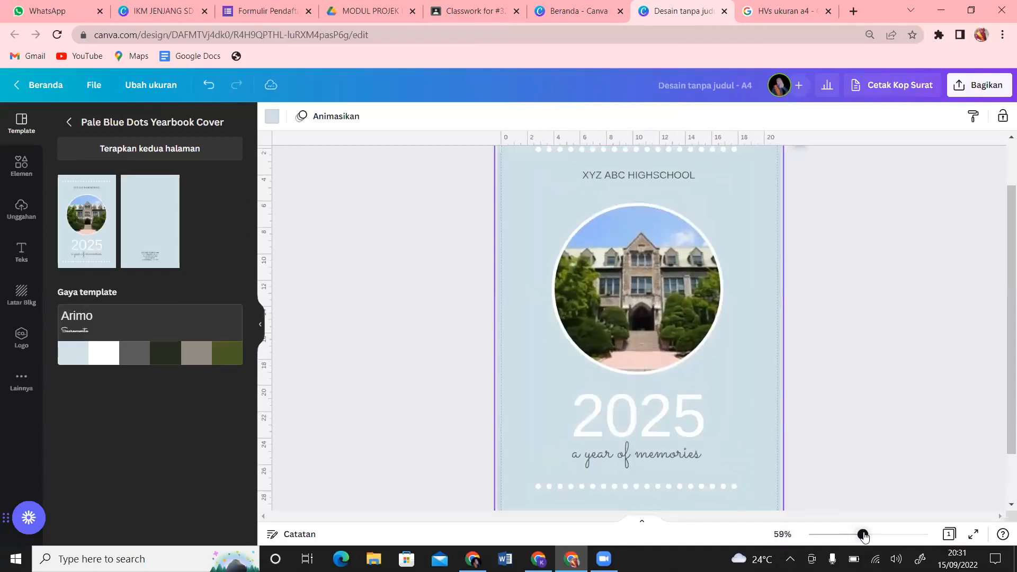
pyautogui.moveTo(1003, 410); pyautogui.dragTo(1002, 368)
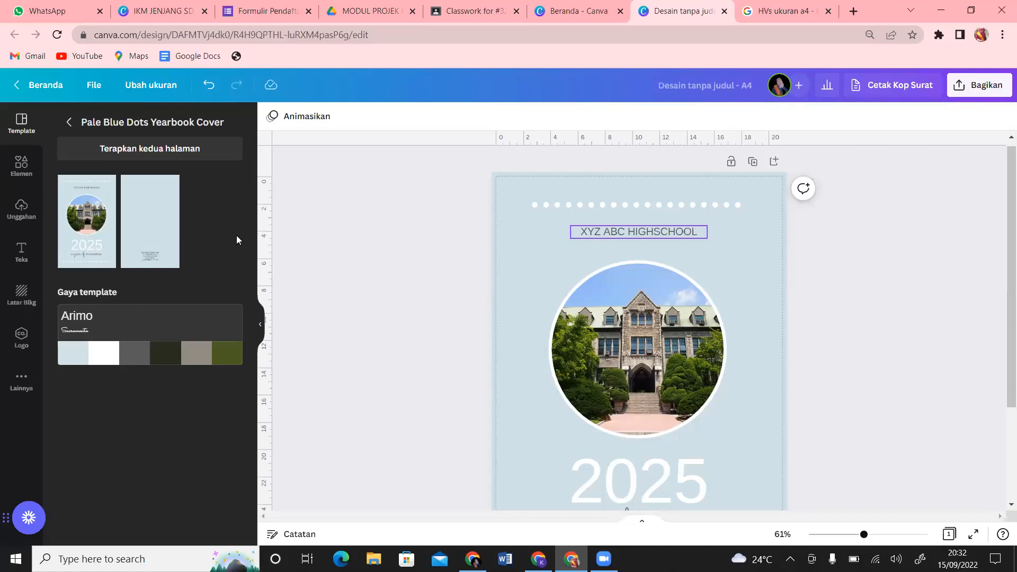
# Step: Retitle the cover 'SMAN 3 TANJUNG JABUNG TIMUR' and delete the circular school photo and its frame
pyautogui.doubleClick(700, 232)
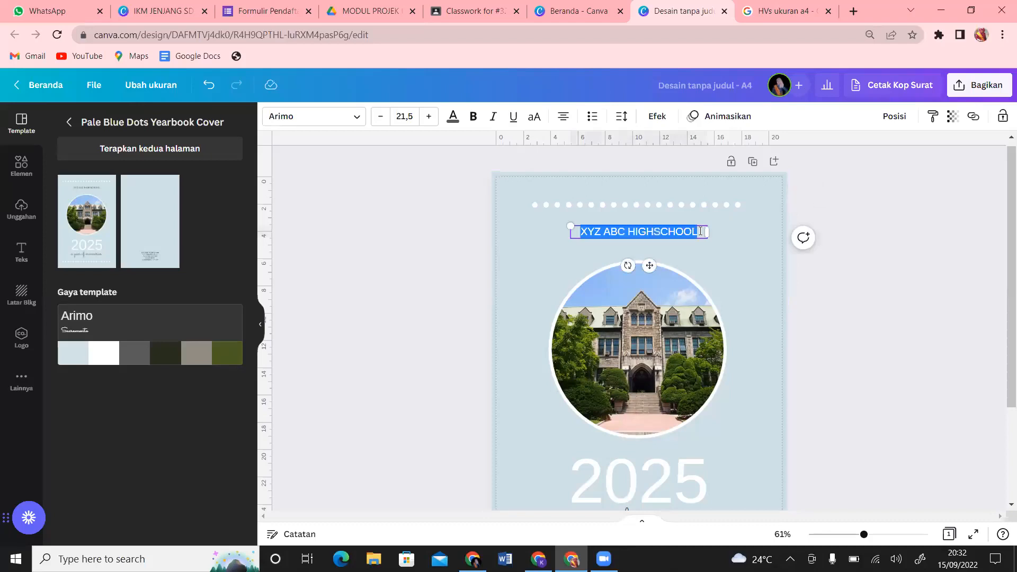
pyautogui.write('SMAN ')
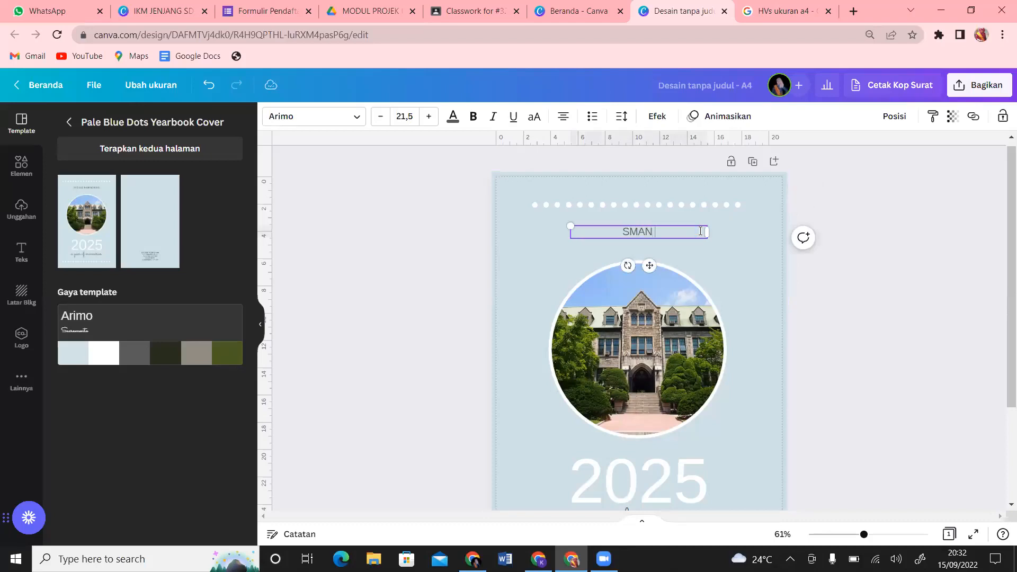
pyautogui.write('3 TANJUNG JABUNG TIMUR')
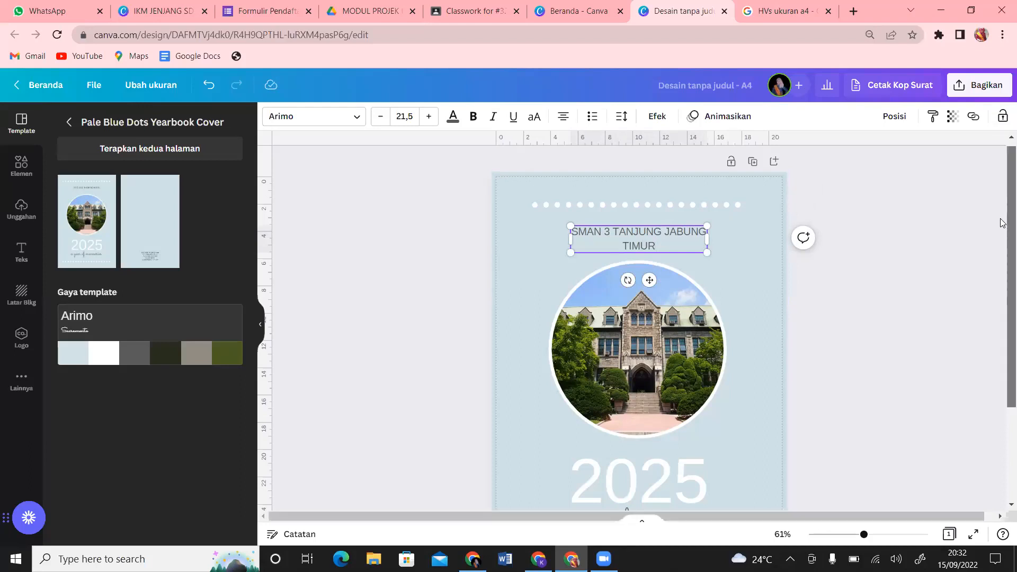
pyautogui.scroll(-2, 1003, 223)
pyautogui.click(621, 285)
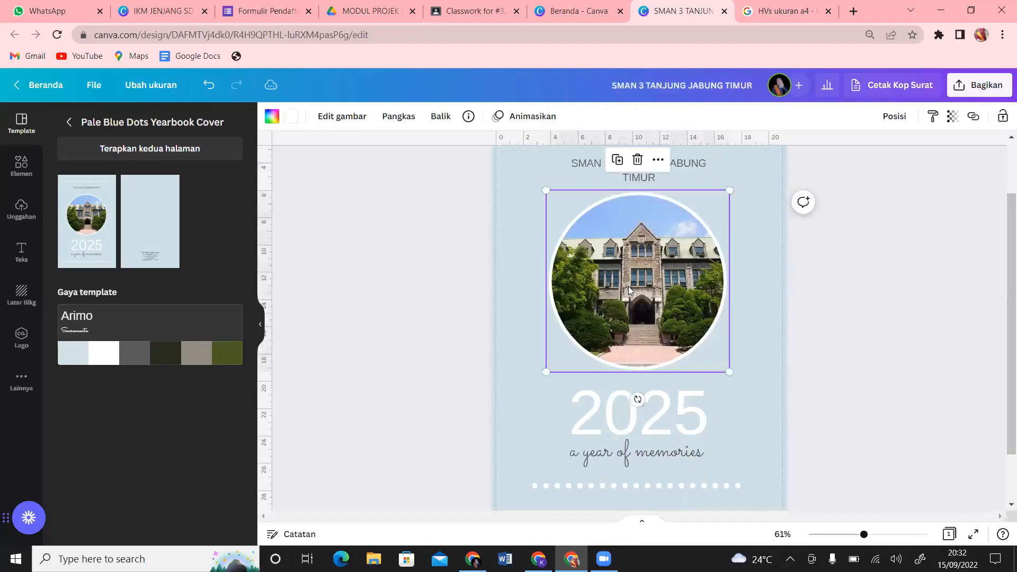
pyautogui.press('Delete')
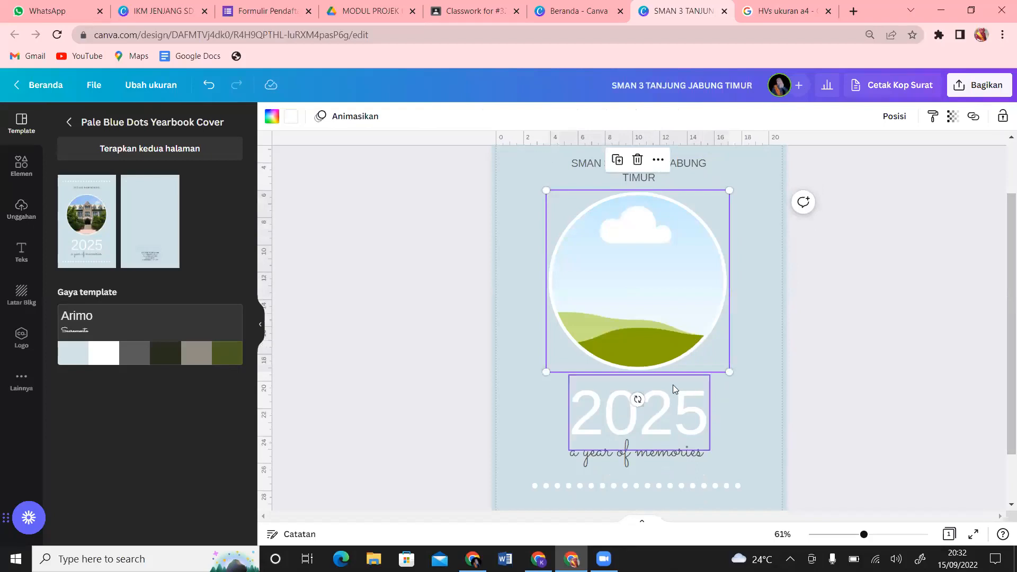
pyautogui.press('Delete')
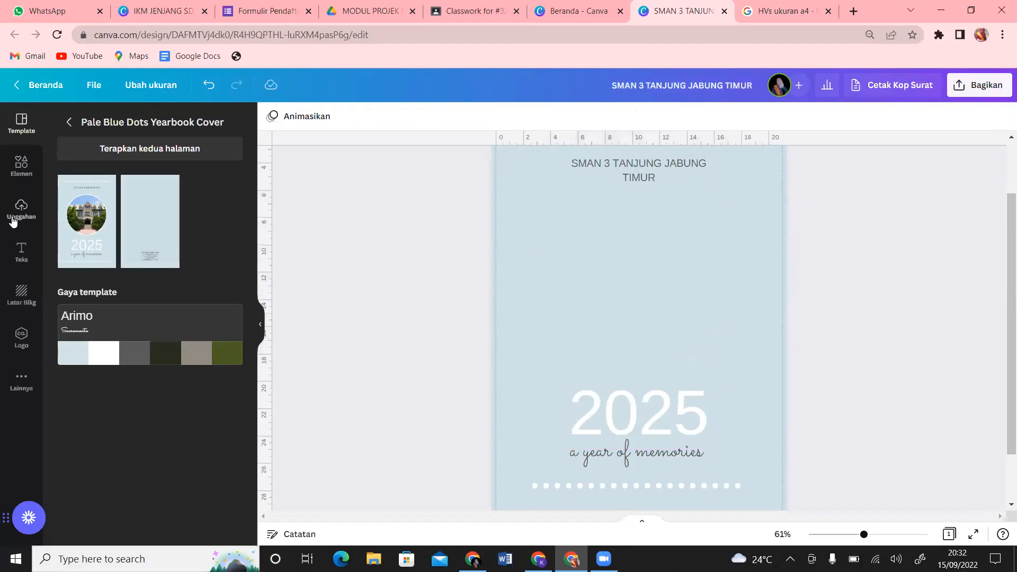
# Step: Show the account's uploaded images in the Unggahan panel and scroll through them
pyautogui.click(20, 212)
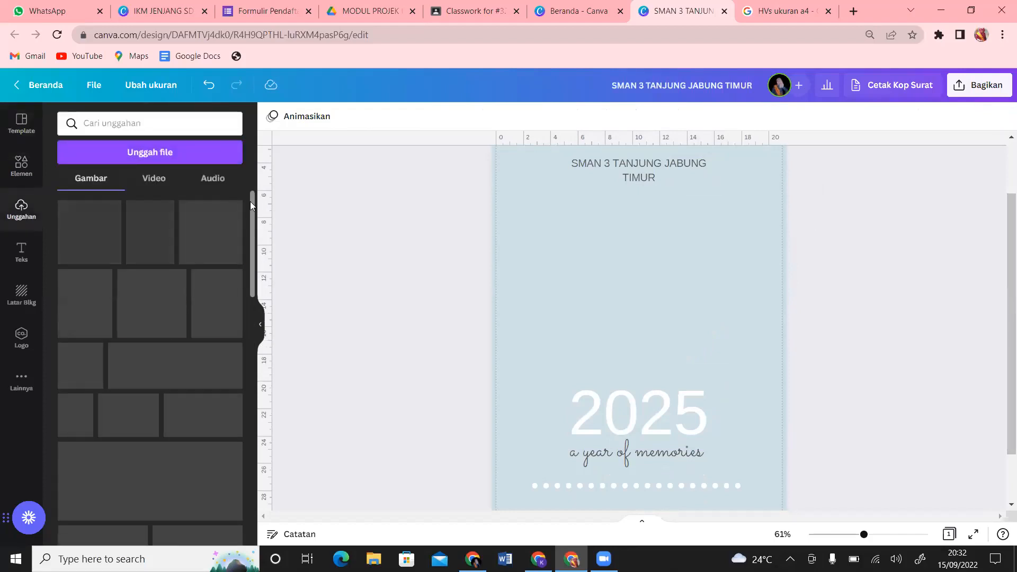
pyautogui.moveTo(251, 202); pyautogui.dragTo(277, 362)
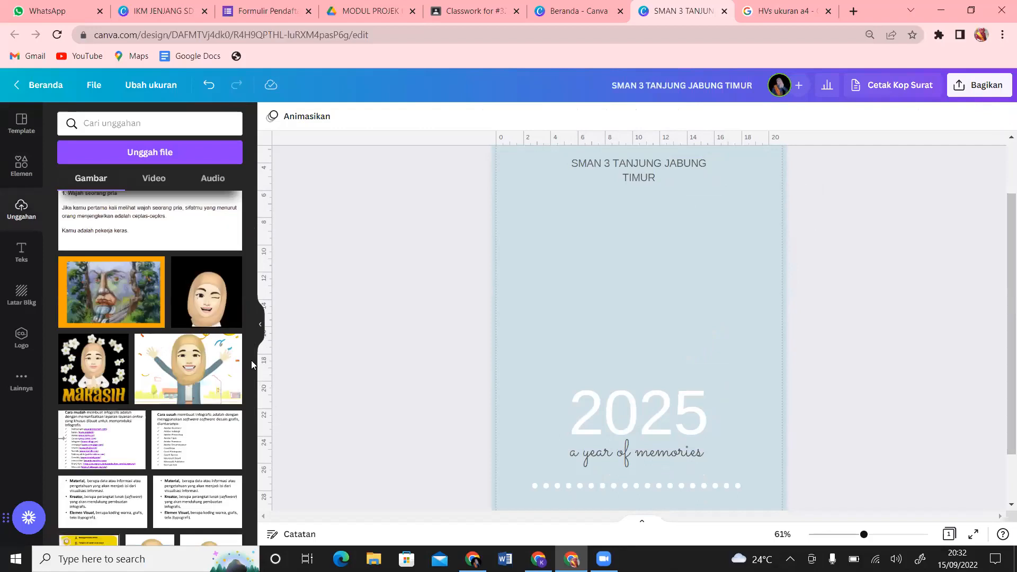
pyautogui.moveTo(252, 380); pyautogui.dragTo(266, 50)
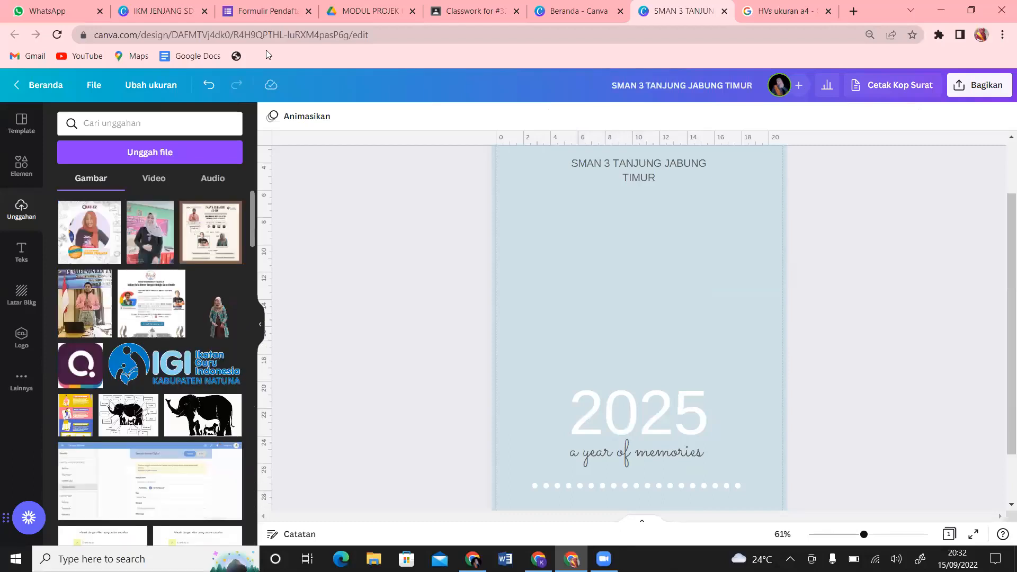
# Step: Search Google Images for 'SMAN 3 TANJUNG JABUNG TIMUR'
pyautogui.click(781, 8)
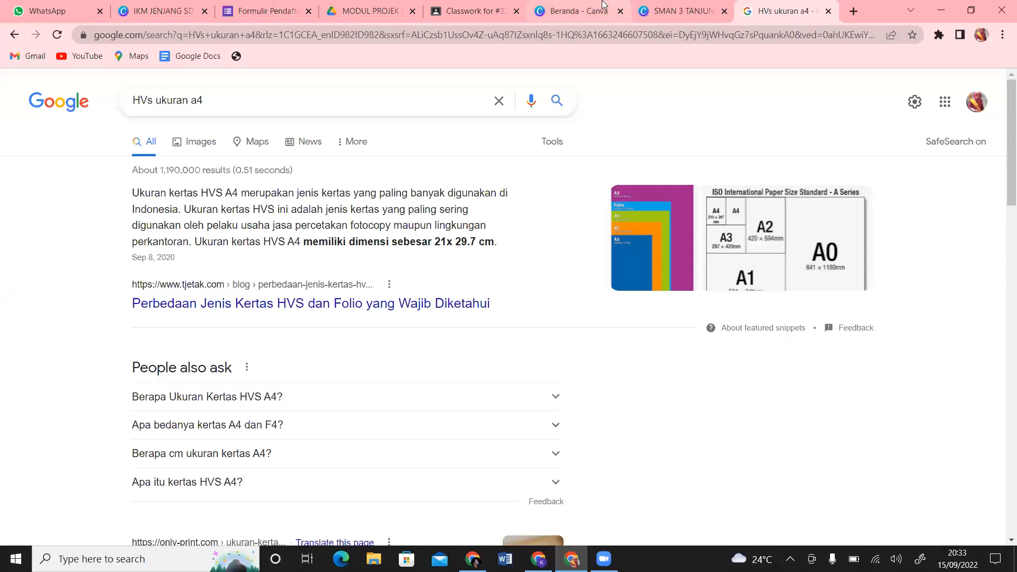
pyautogui.click(385, 106)
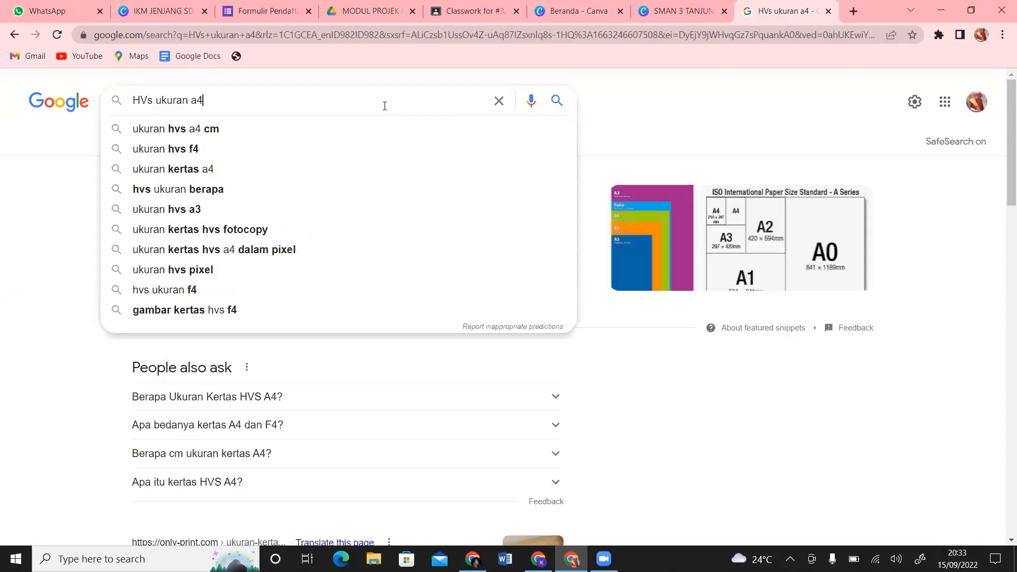
pyautogui.write('SMAN 3 ')
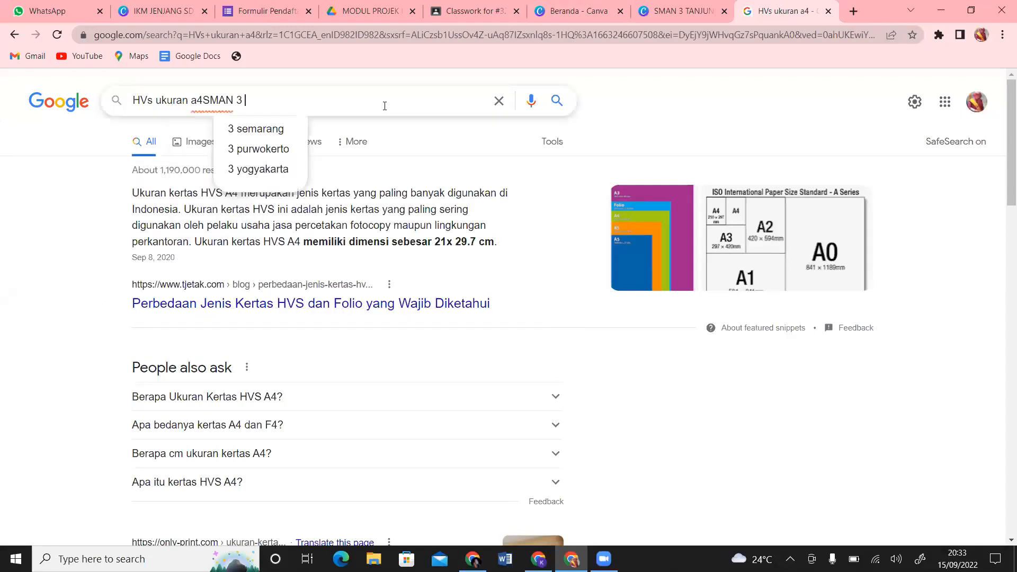
pyautogui.write('TANJUNG JA')
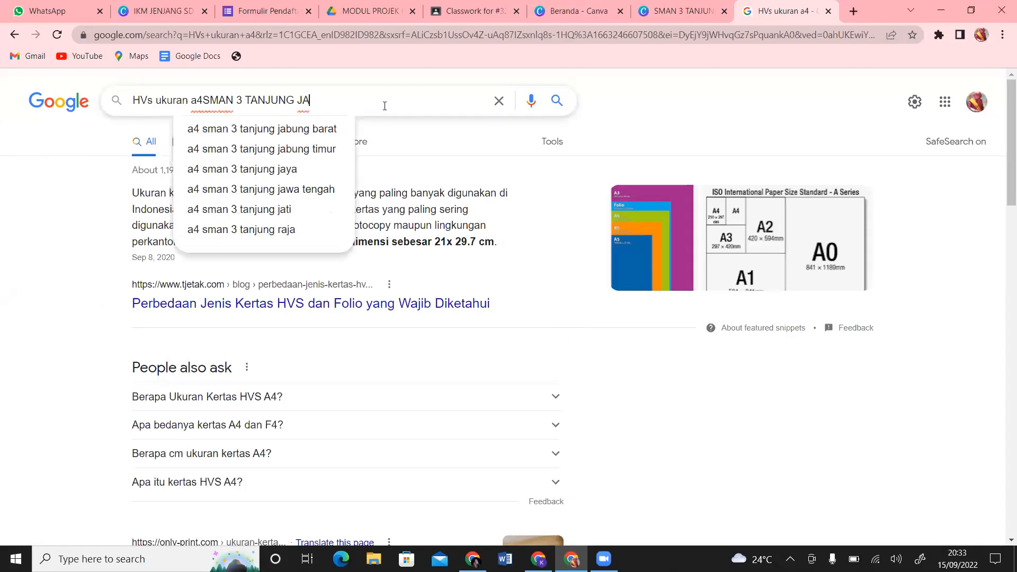
pyautogui.write('BUNG TIMUR')
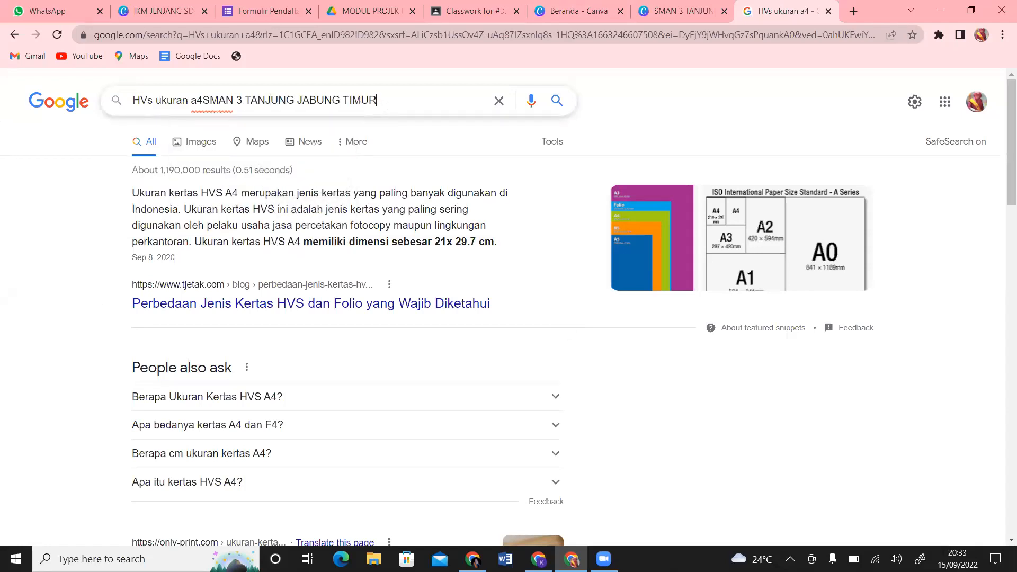
pyautogui.press('Return')
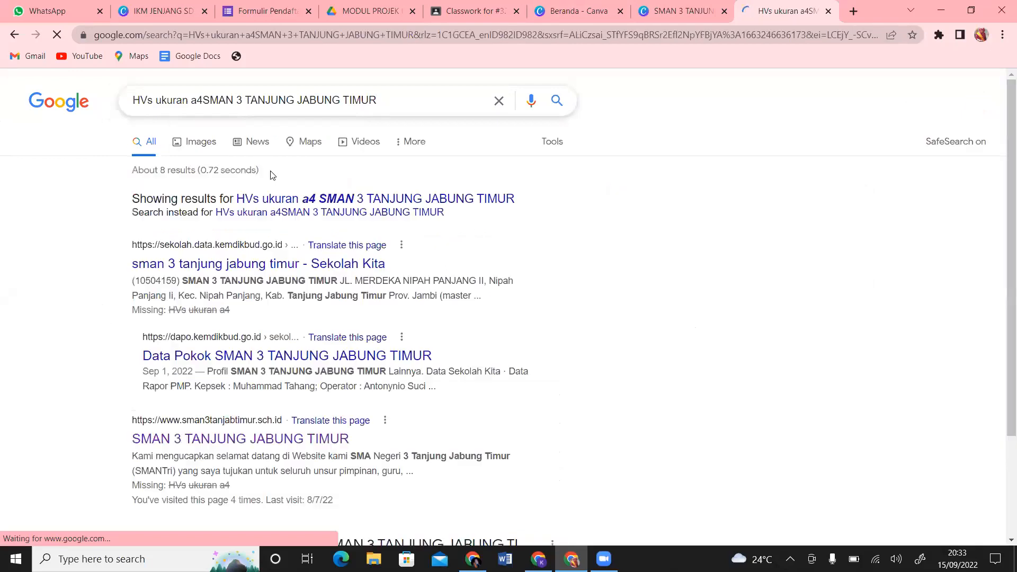
pyautogui.click(189, 144)
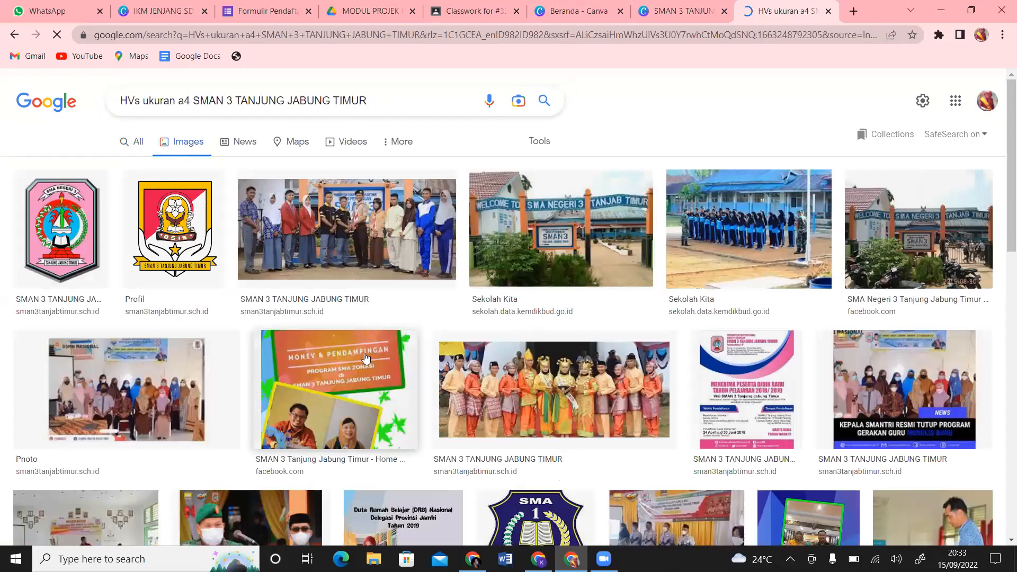
# Step: Screenshot the school-front photo from the results, copy it, and return to Canva
pyautogui.press('Print')
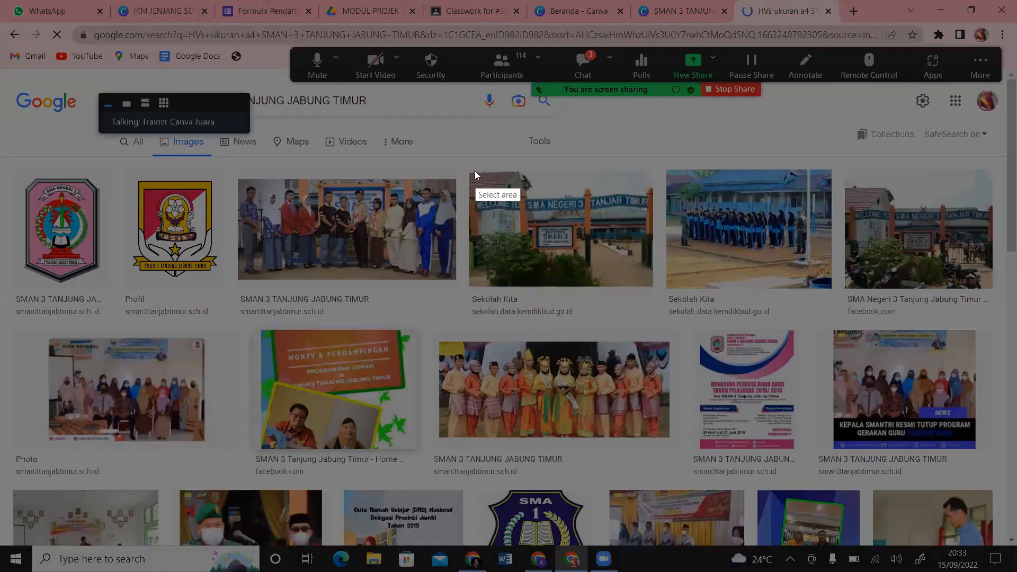
pyautogui.moveTo(472, 174); pyautogui.dragTo(651, 287)
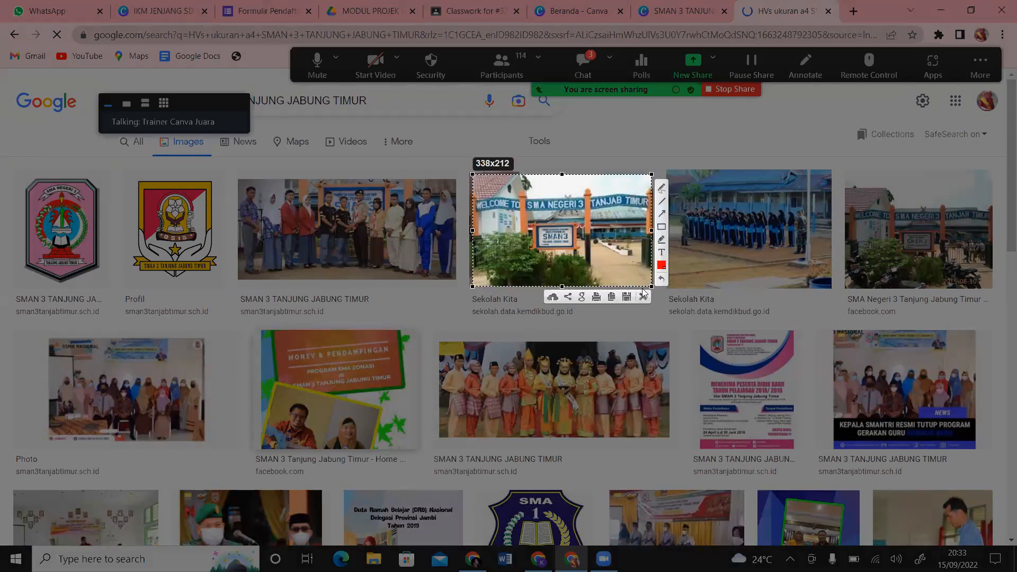
pyautogui.click(612, 296)
pyautogui.click(674, 8)
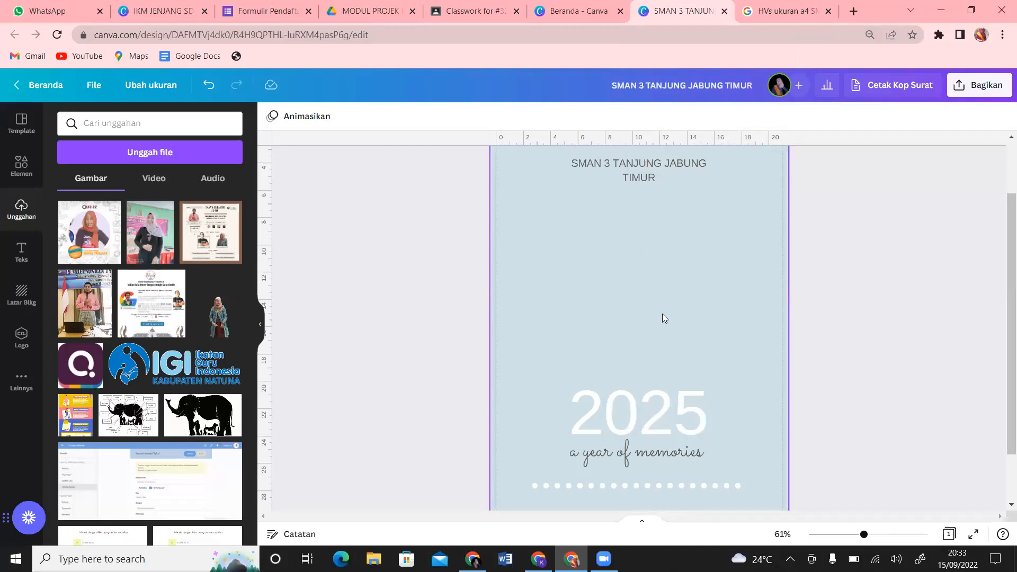
# Step: Paste the school-front screenshot onto the cover, enlarged, just below the title
pyautogui.hotkey('ctrl', 'v')
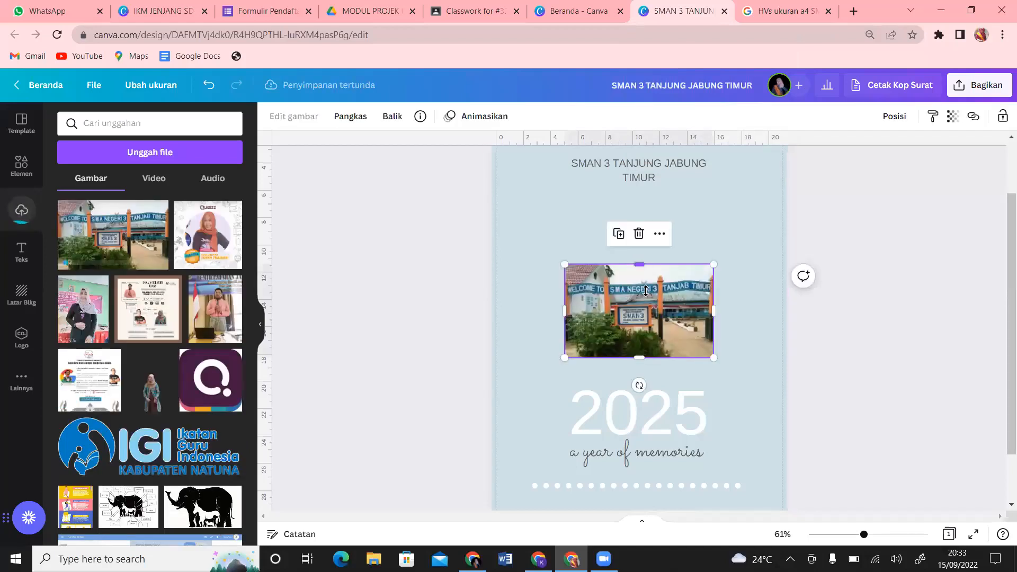
pyautogui.moveTo(658, 300); pyautogui.dragTo(657, 257)
pyautogui.moveTo(715, 322)
pyautogui.mouseDown()
pyautogui.moveTo(747, 345)
pyautogui.moveTo(708, 332)
pyautogui.mouseUp()
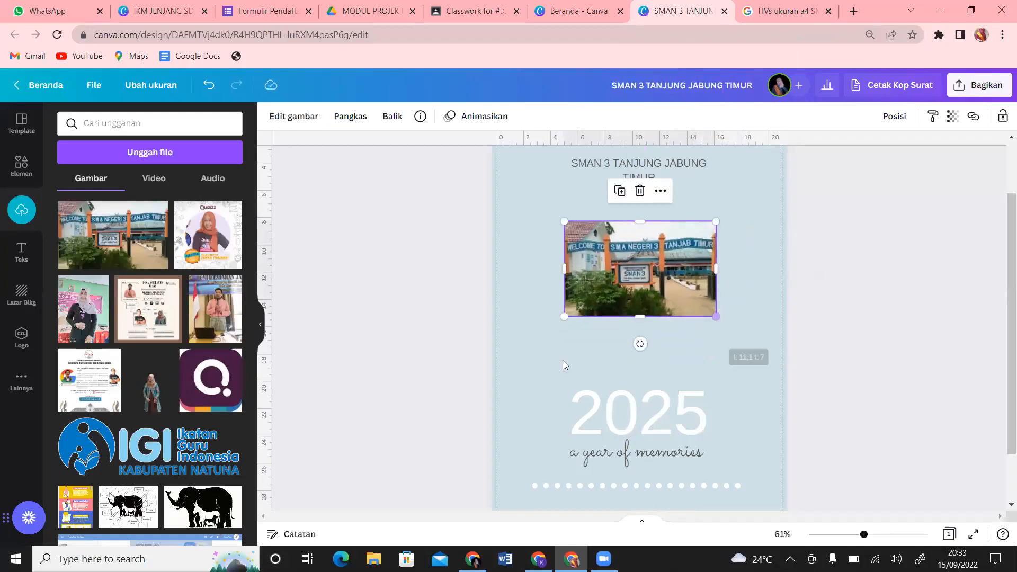
pyautogui.click(294, 118)
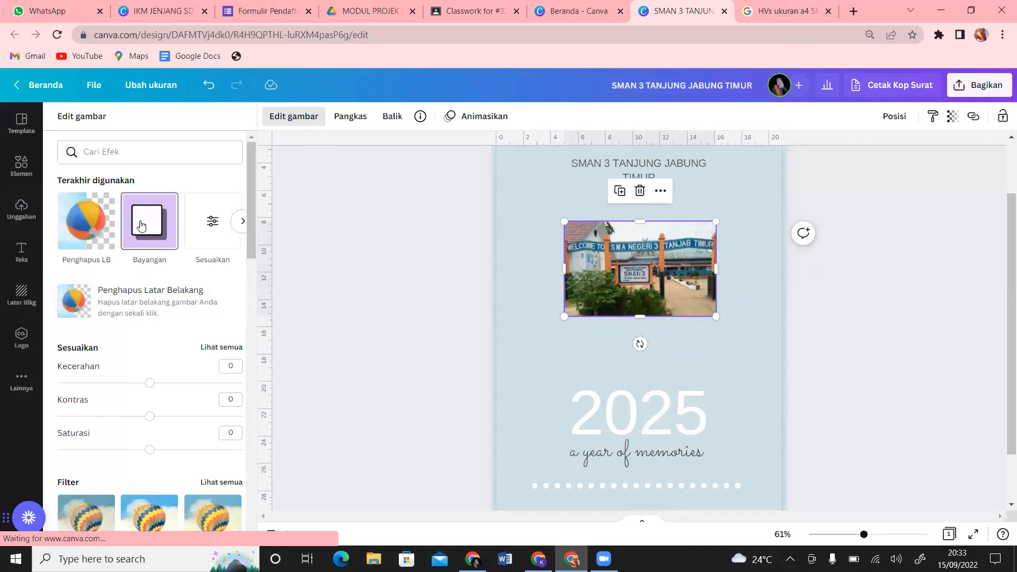
# Step: Give the school photo the Sudut corner shadow and nudge the 2025 text up toward it
pyautogui.click(142, 225)
pyautogui.click(225, 182)
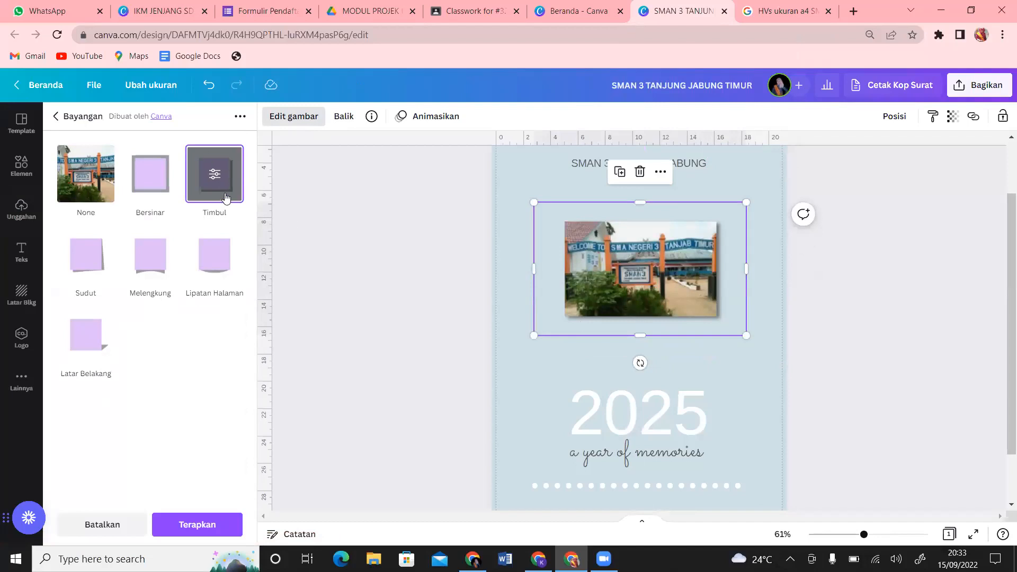
pyautogui.click(80, 261)
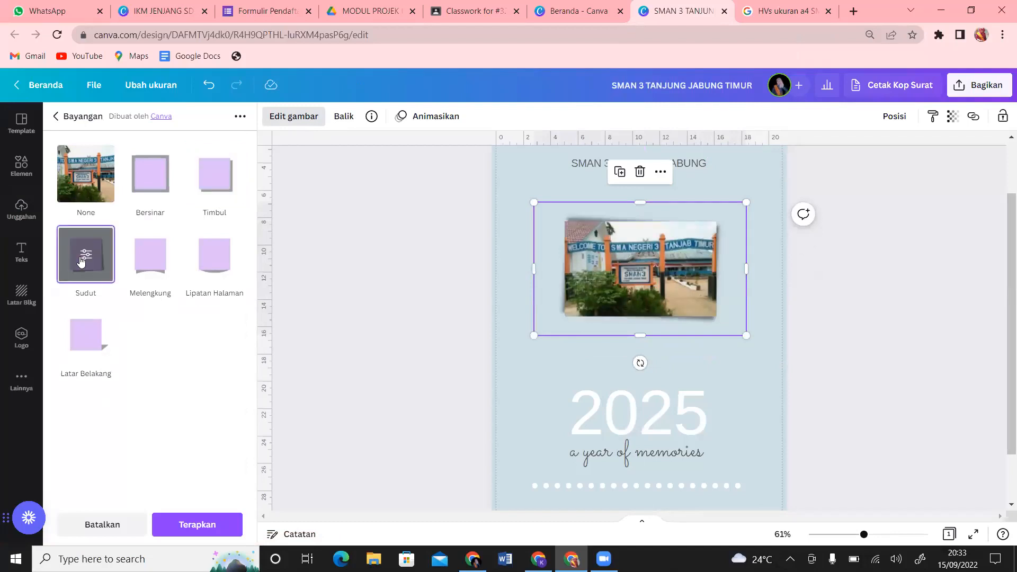
pyautogui.click(745, 399)
pyautogui.moveTo(683, 424); pyautogui.dragTo(693, 400)
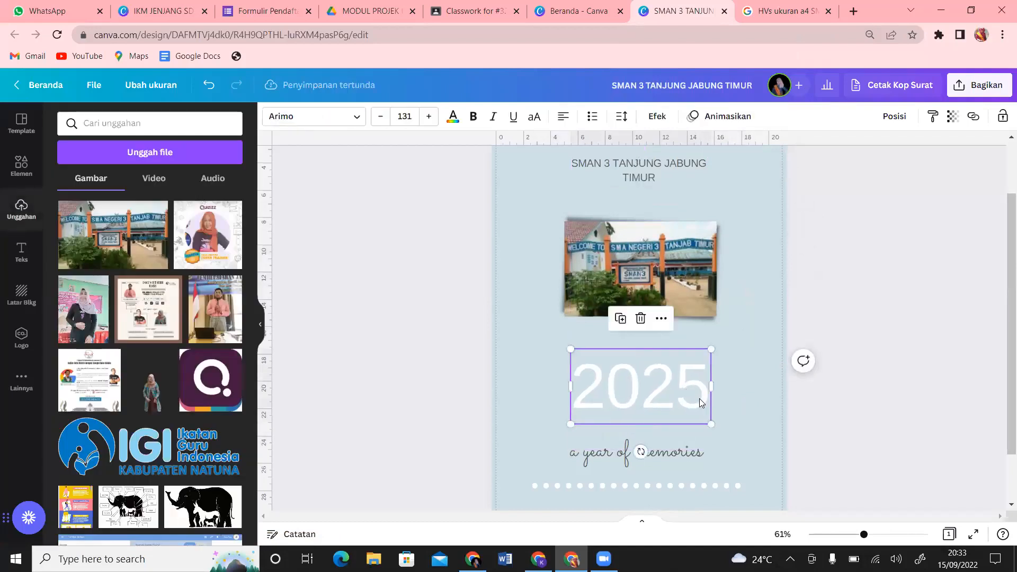
# Step: Change the year to 2022, shrink it to size 82,4, and center it under the photo
pyautogui.doubleClick(699, 399)
pyautogui.write('2022')
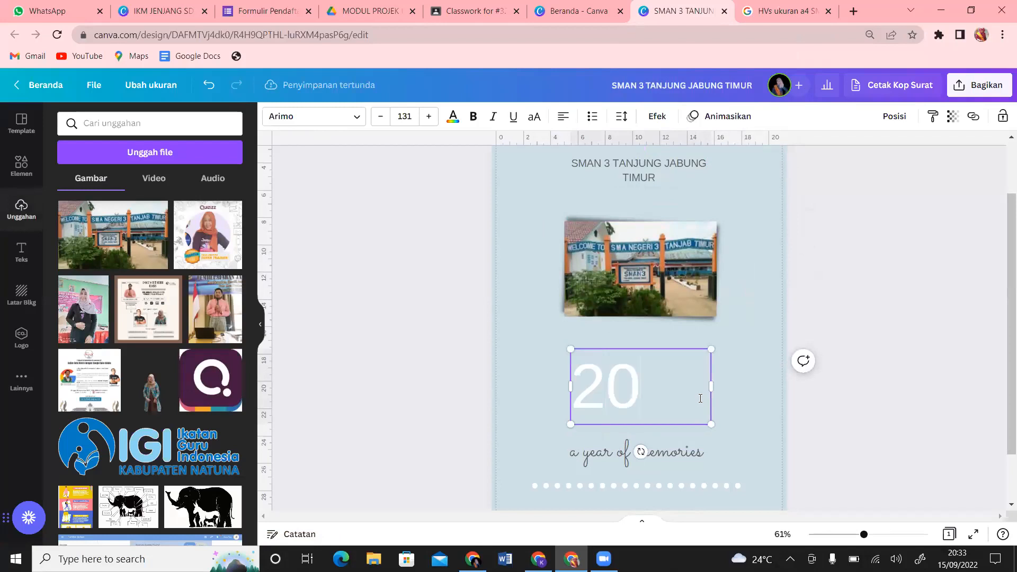
pyautogui.moveTo(711, 424); pyautogui.dragTo(660, 396)
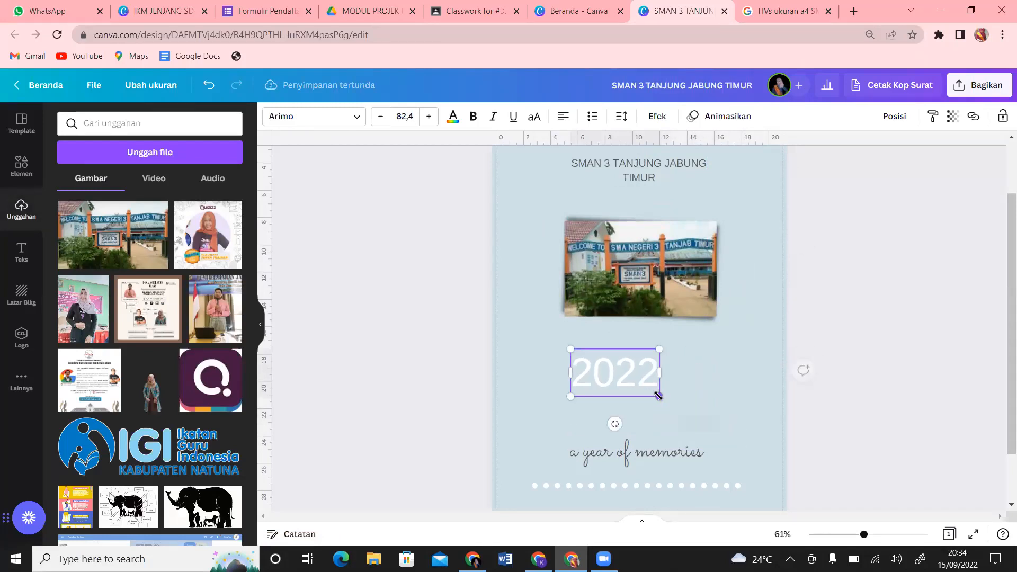
pyautogui.doubleClick(616, 373)
pyautogui.click(685, 454)
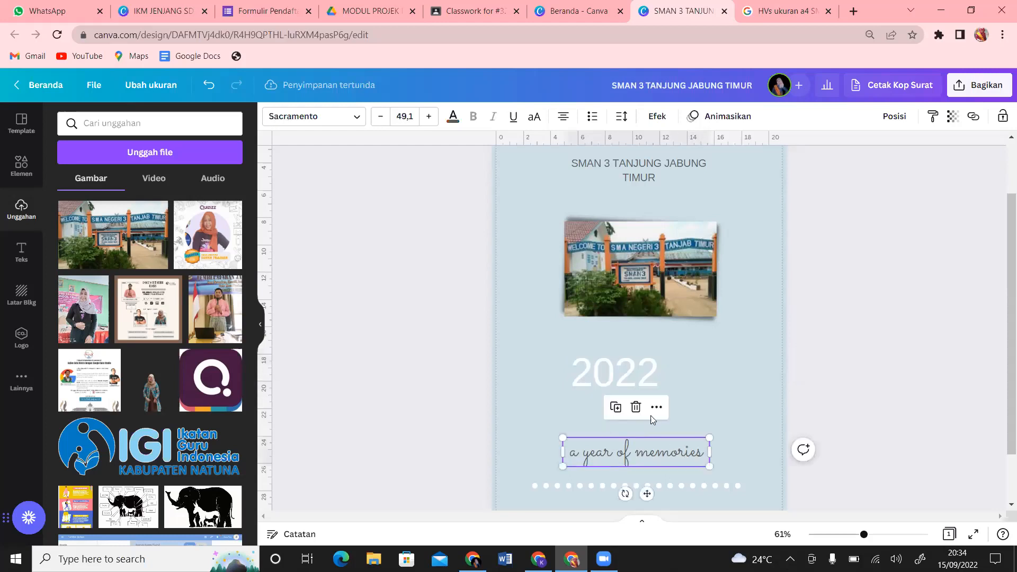
pyautogui.click(652, 376)
pyautogui.moveTo(651, 377); pyautogui.dragTo(677, 386)
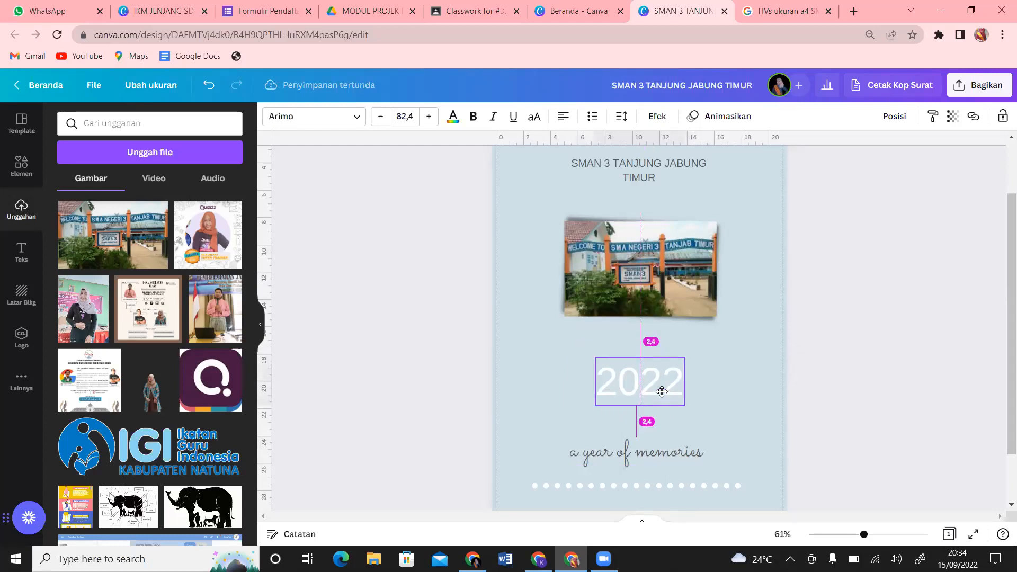
# Step: Move the subtitle up and retype it as 'Penguatan Profil Pelajar Pancasila', widened to two lines
pyautogui.click(675, 455)
pyautogui.moveTo(676, 455); pyautogui.dragTo(683, 422)
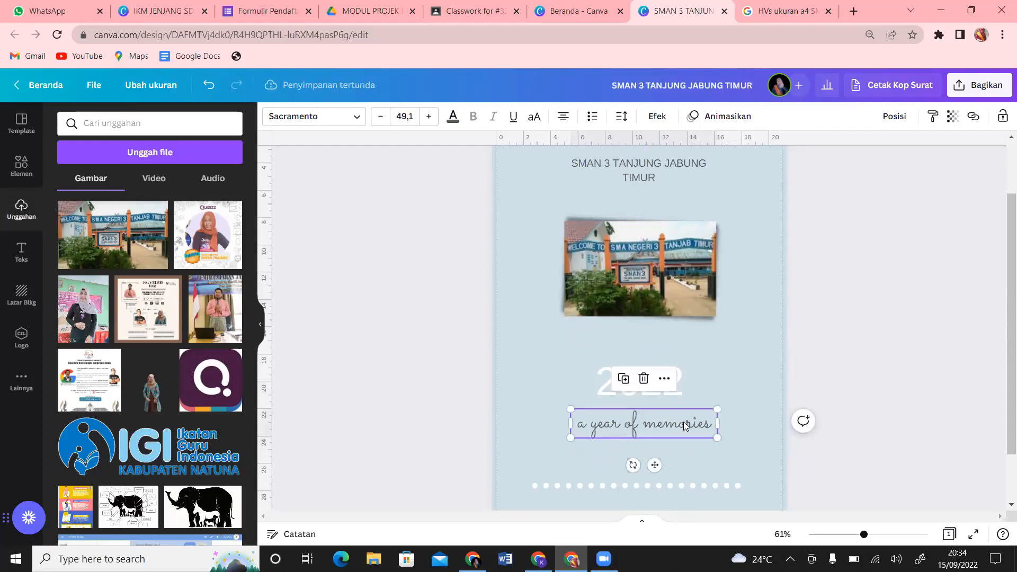
pyautogui.doubleClick(712, 429)
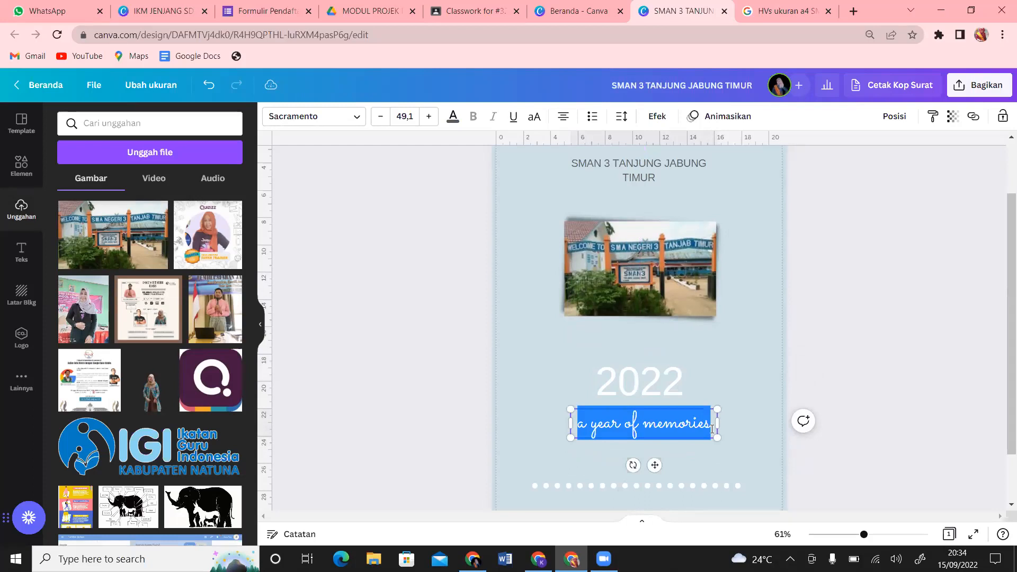
pyautogui.write('Penguatan P')
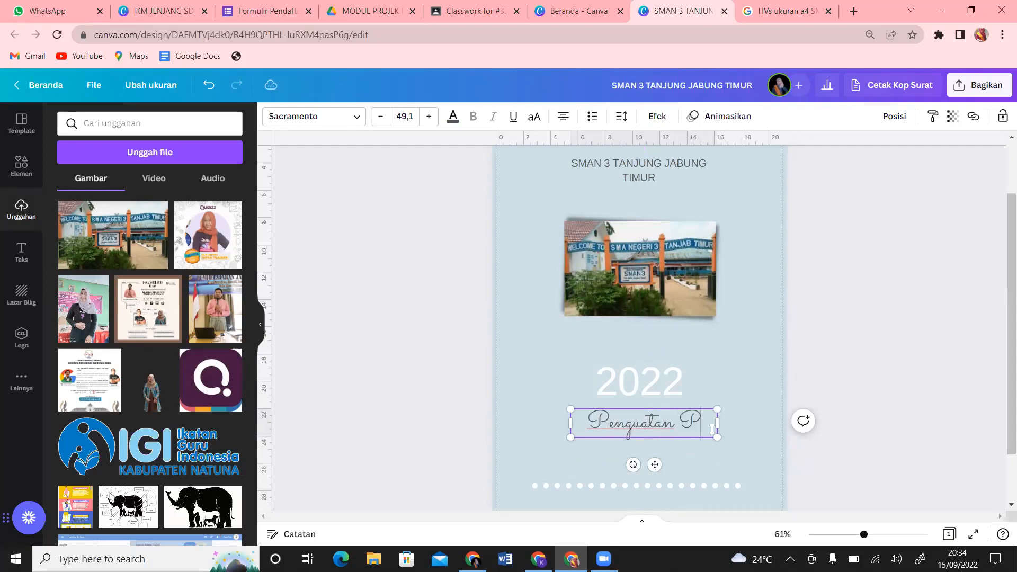
pyautogui.write('rofil')
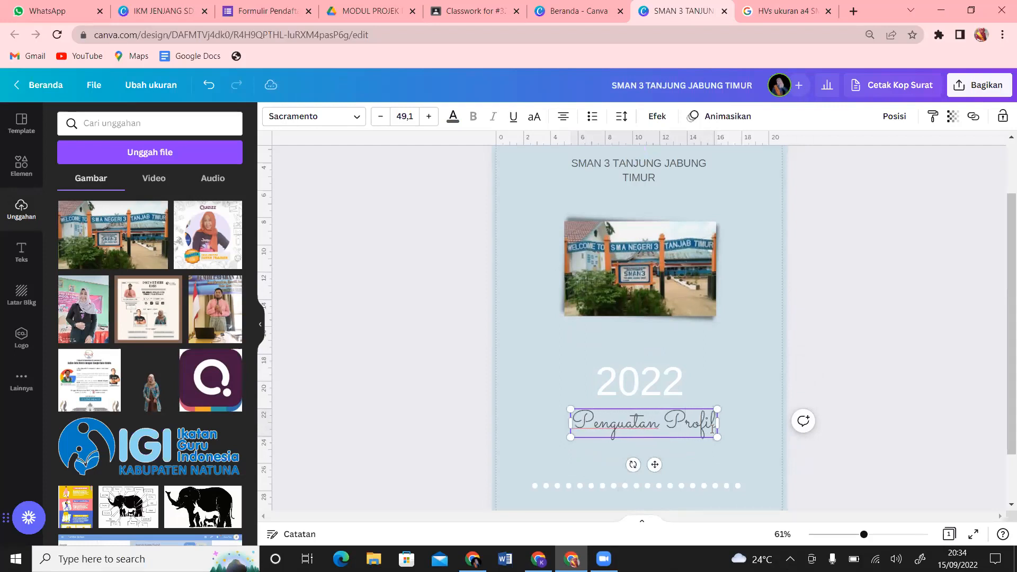
pyautogui.write(' Pel')
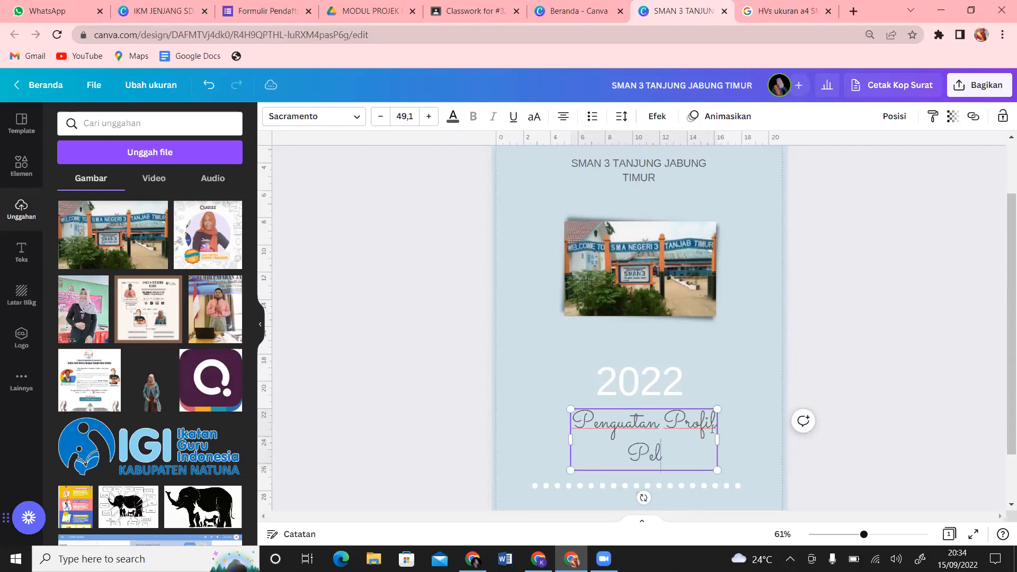
pyautogui.write('ajar')
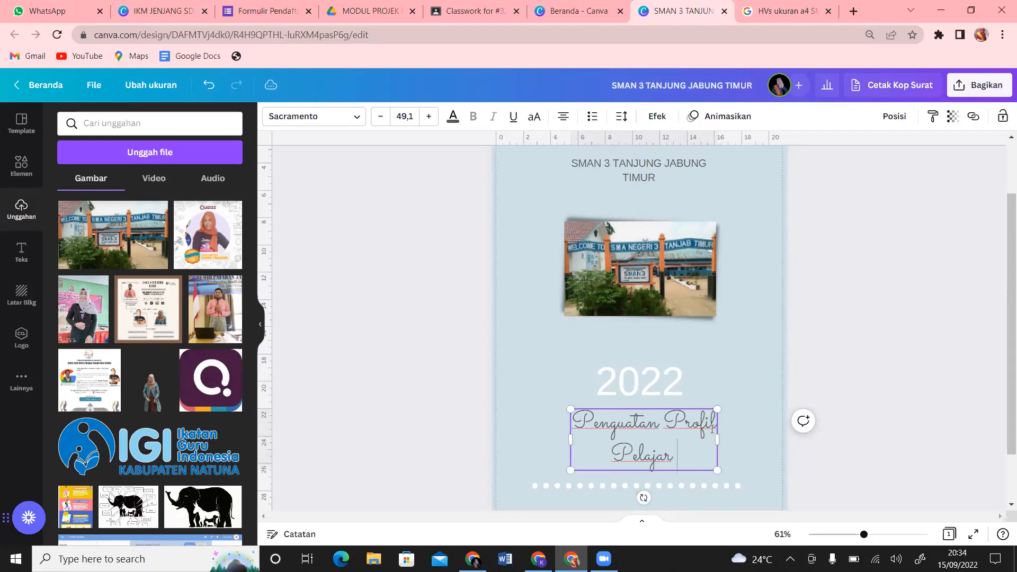
pyautogui.write(' Pancasila')
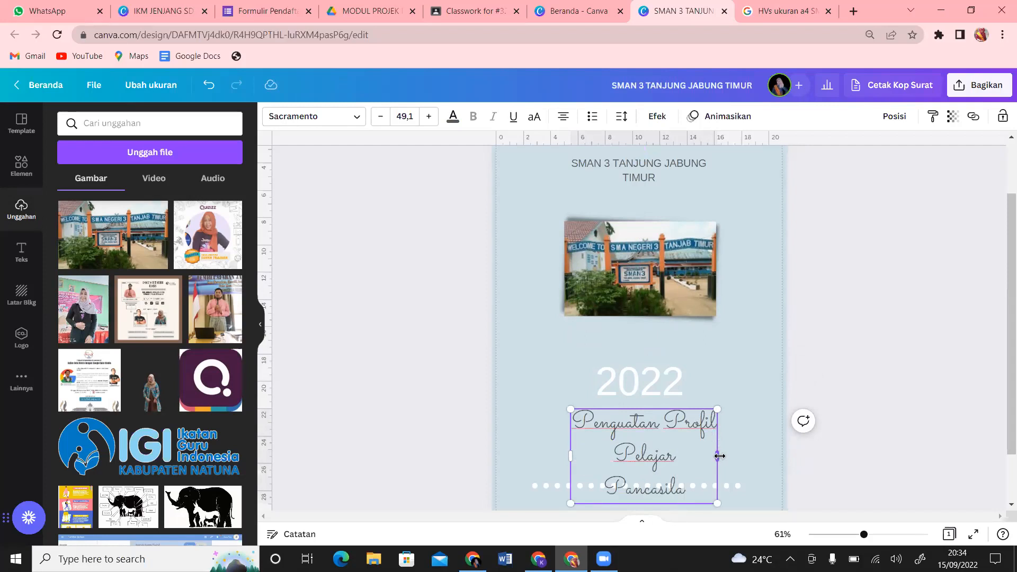
pyautogui.moveTo(717, 456); pyautogui.dragTo(676, 451)
pyautogui.click(761, 371)
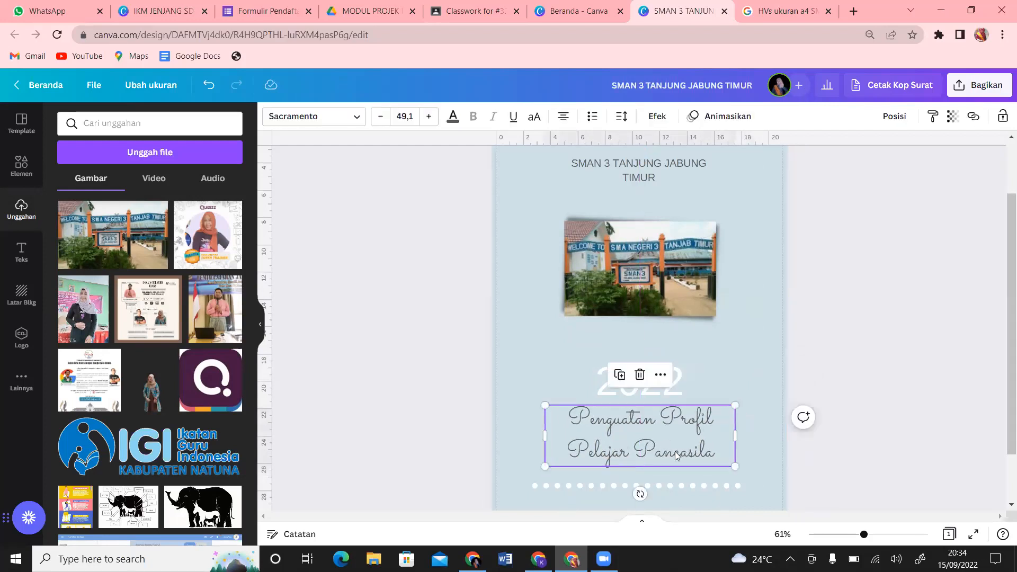
# Step: Add page 2 using the Class Photos layout from the Orange and Blue yearbook template
pyautogui.click(22, 123)
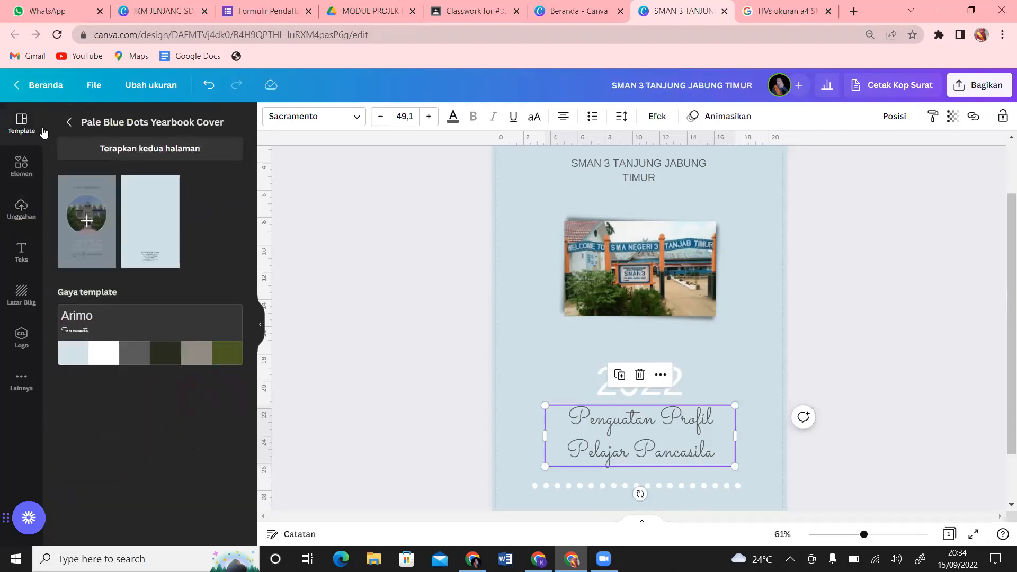
pyautogui.click(68, 125)
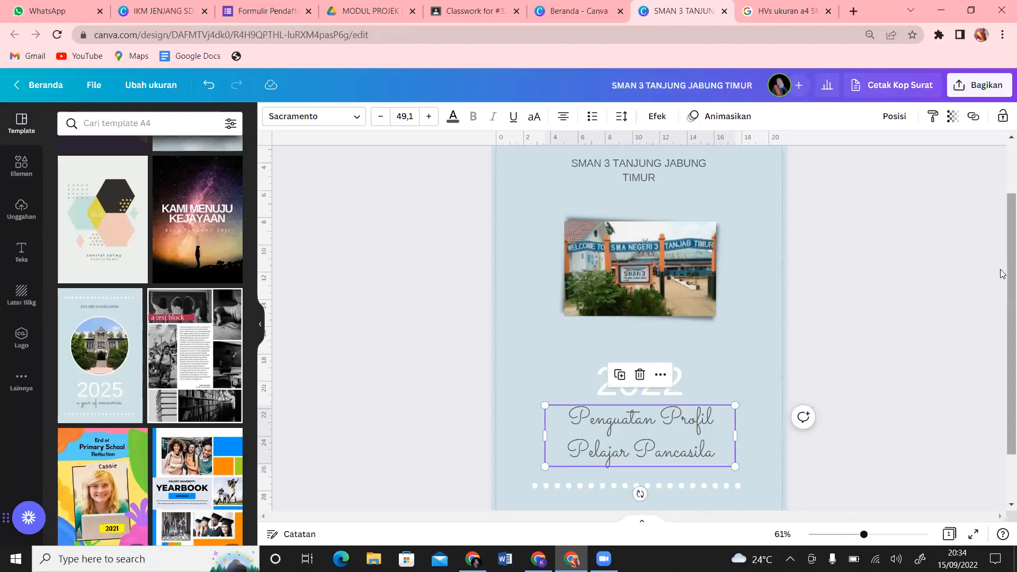
pyautogui.scroll(-2, 1003, 274)
pyautogui.click(628, 499)
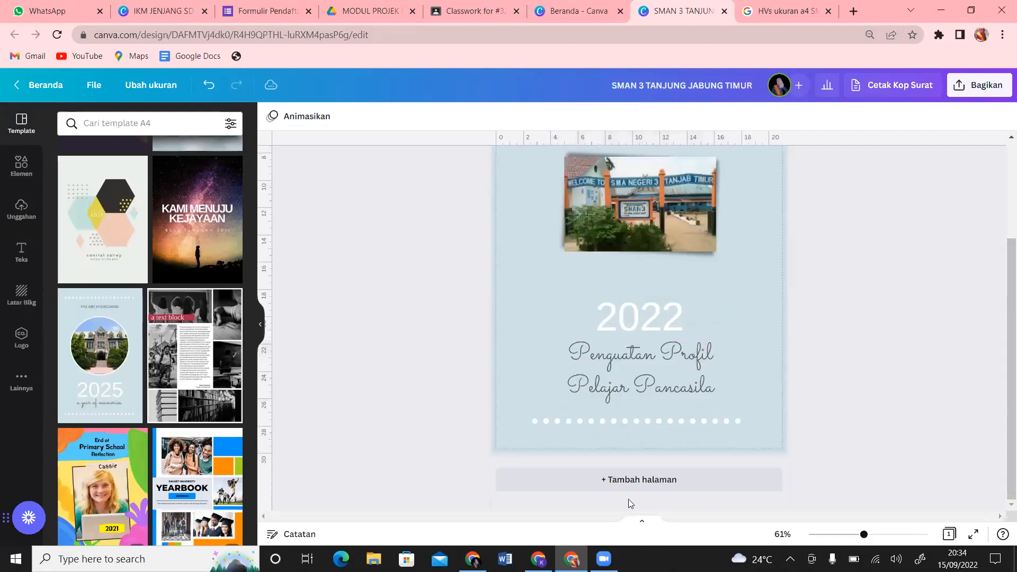
pyautogui.click(669, 488)
pyautogui.click(206, 362)
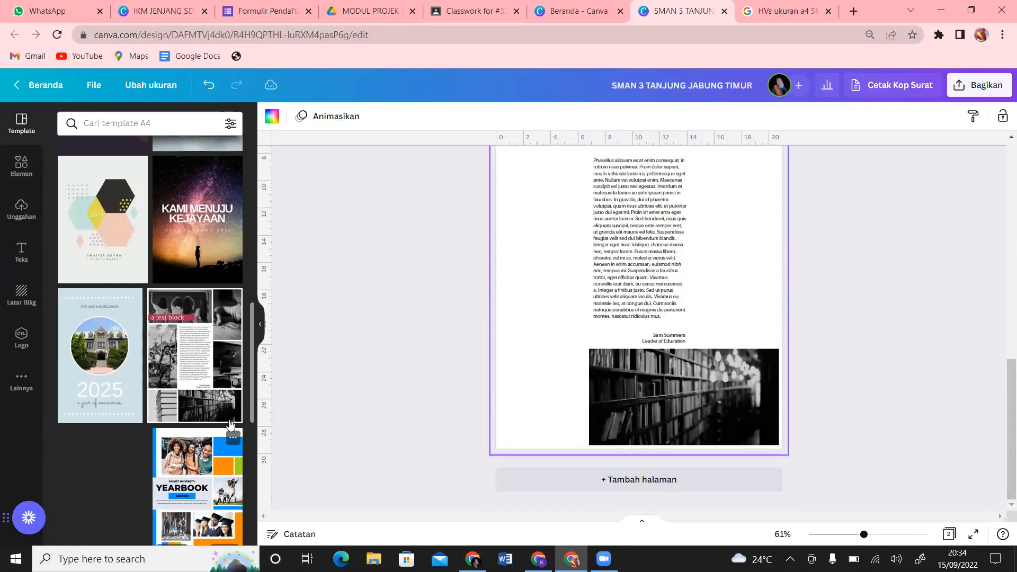
pyautogui.click(207, 493)
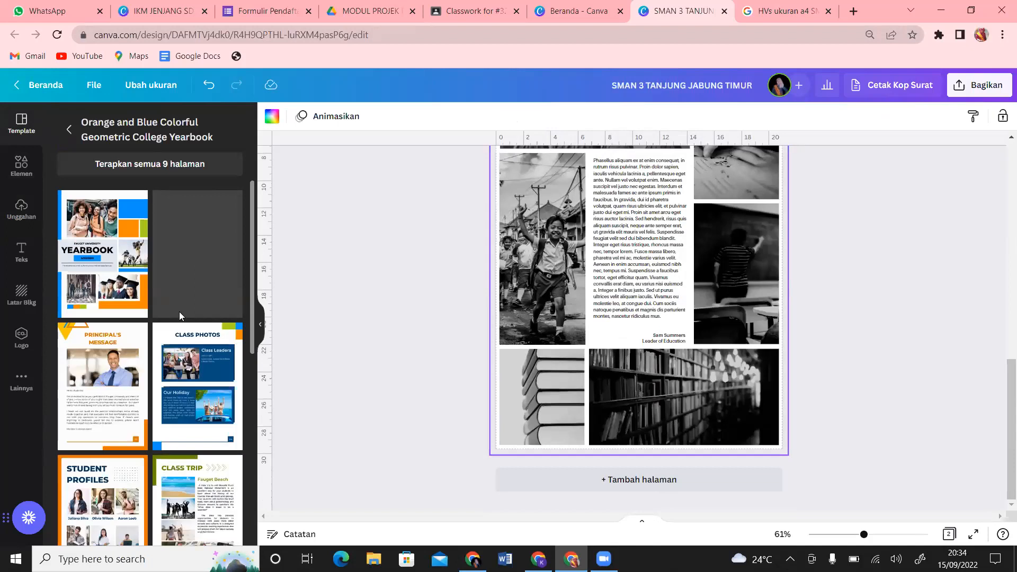
pyautogui.click(196, 373)
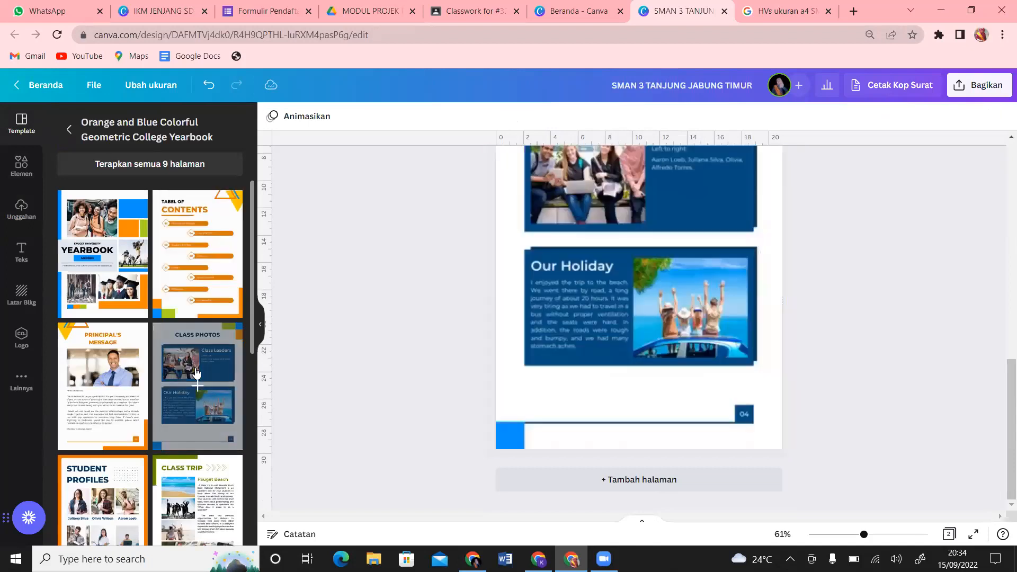
# Step: Add a student portraits third page and a blank fourth page
pyautogui.scroll(1, 1003, 342)
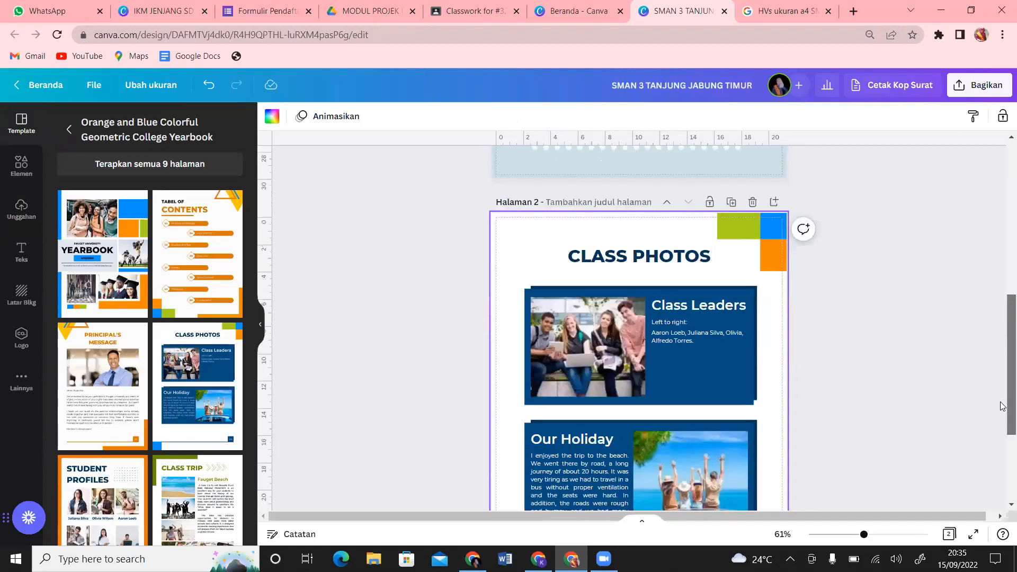
pyautogui.scroll(-3, 1003, 407)
pyautogui.click(689, 483)
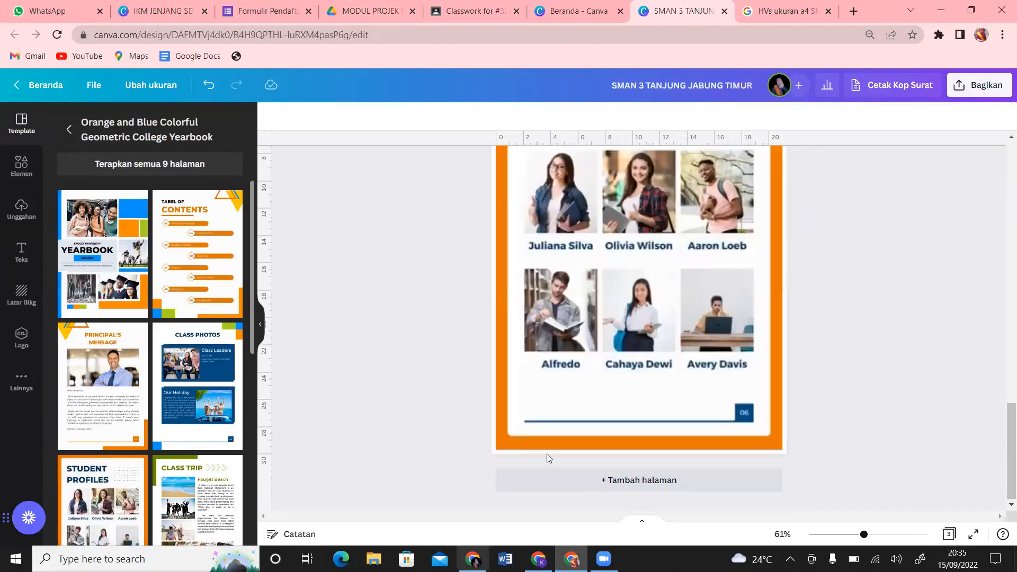
pyautogui.click(547, 481)
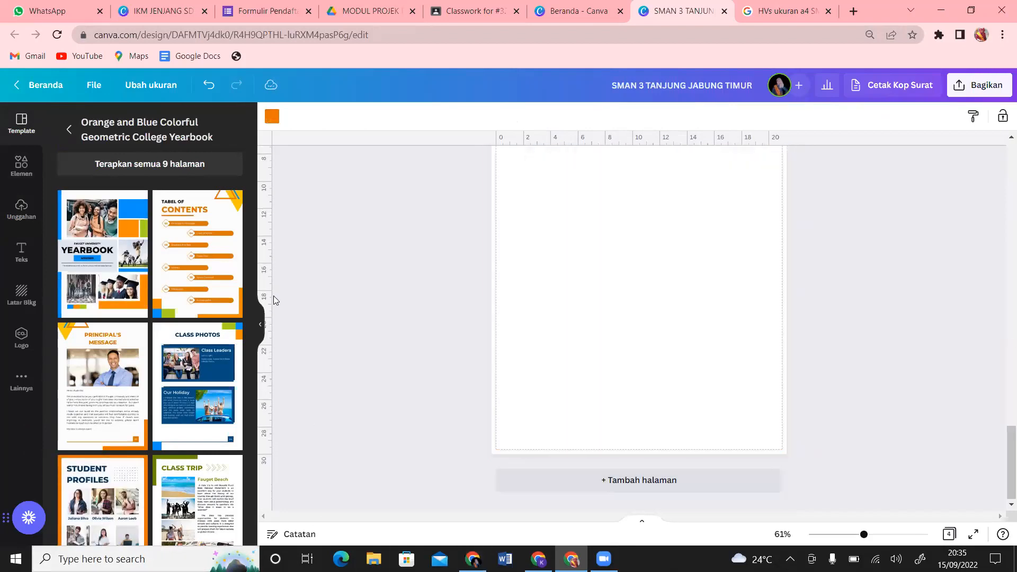
# Step: Fill page 4 with the principal's message template, replacing an undone staff reports grid
pyautogui.click(69, 131)
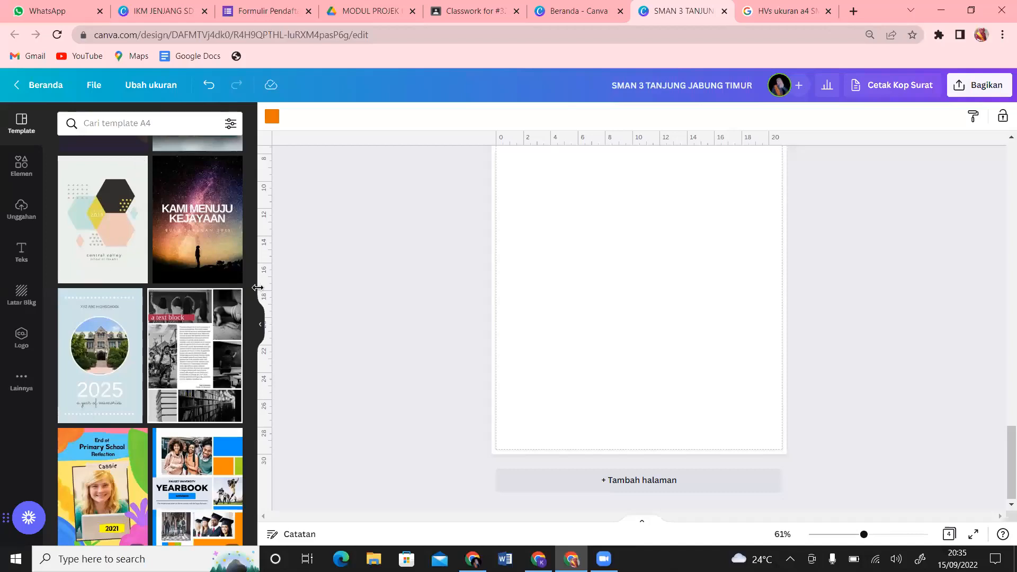
pyautogui.moveTo(252, 349); pyautogui.dragTo(255, 56)
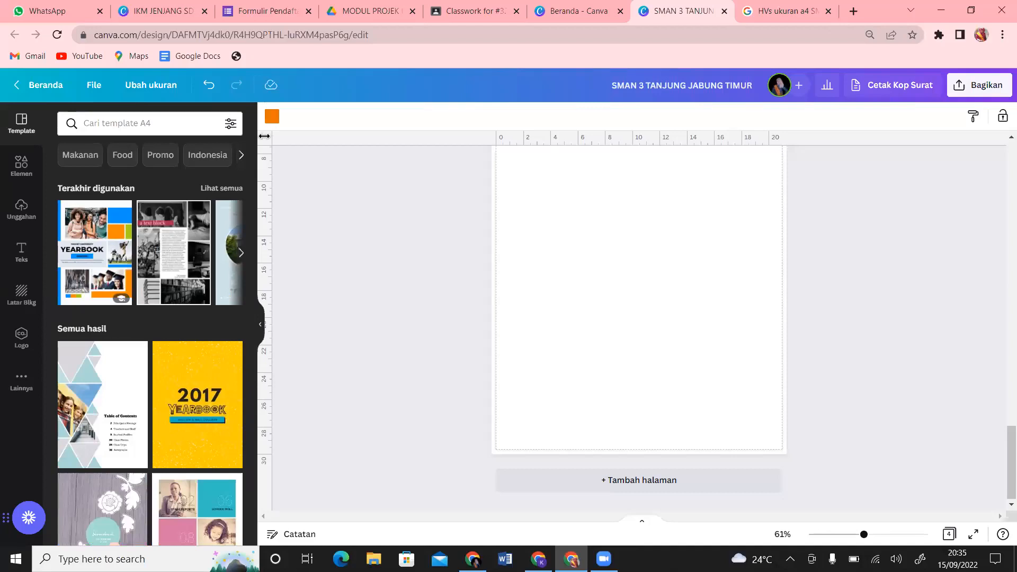
pyautogui.moveTo(252, 148); pyautogui.dragTo(263, 206)
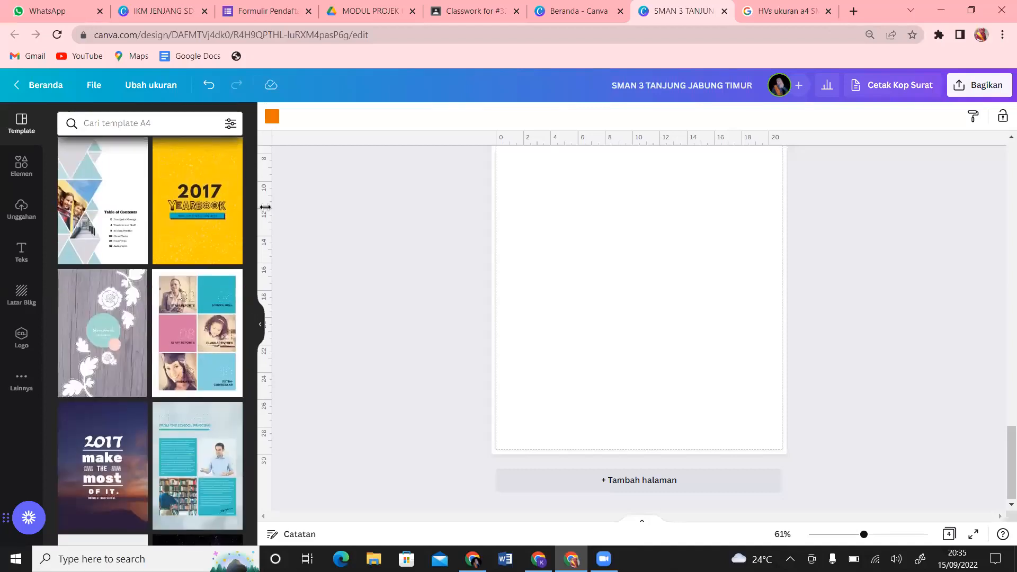
pyautogui.click(204, 366)
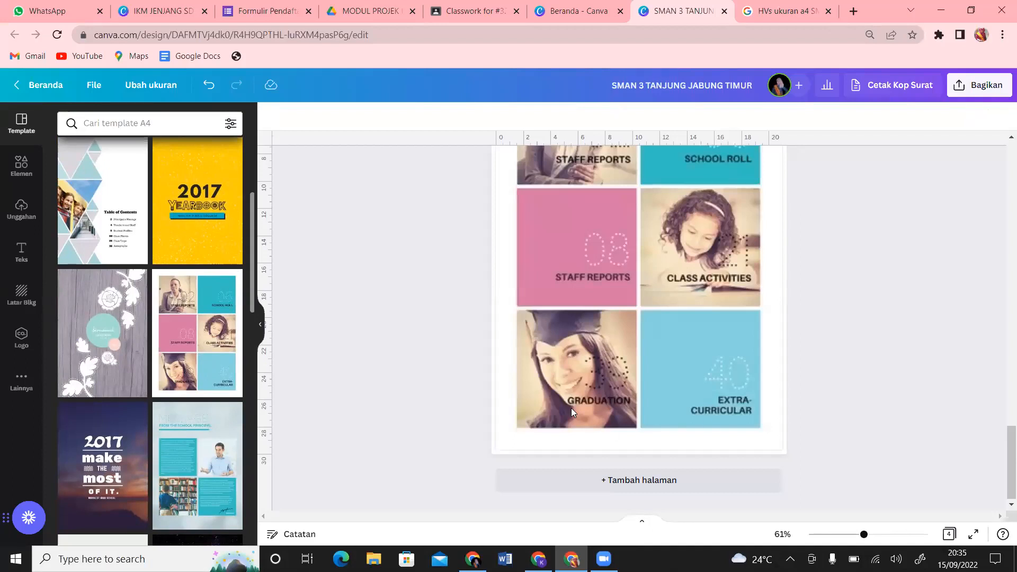
pyautogui.click(517, 383)
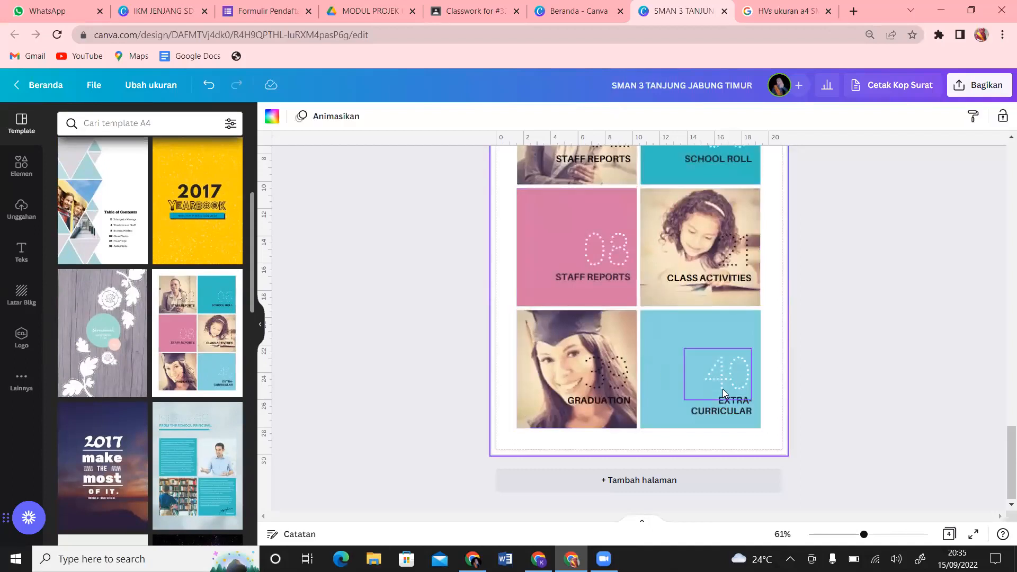
pyautogui.hotkey('ctrl', 'z')
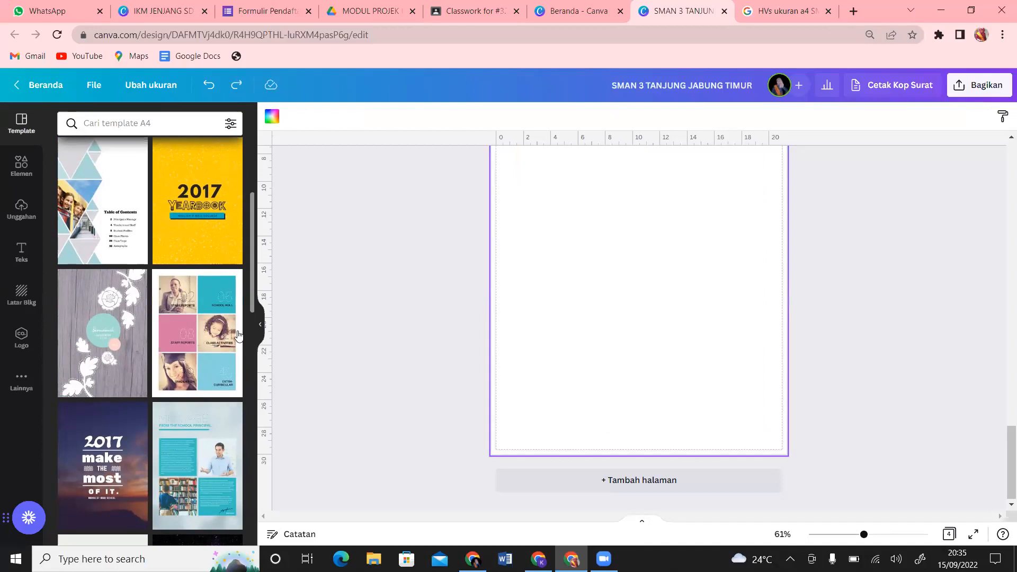
pyautogui.click(221, 441)
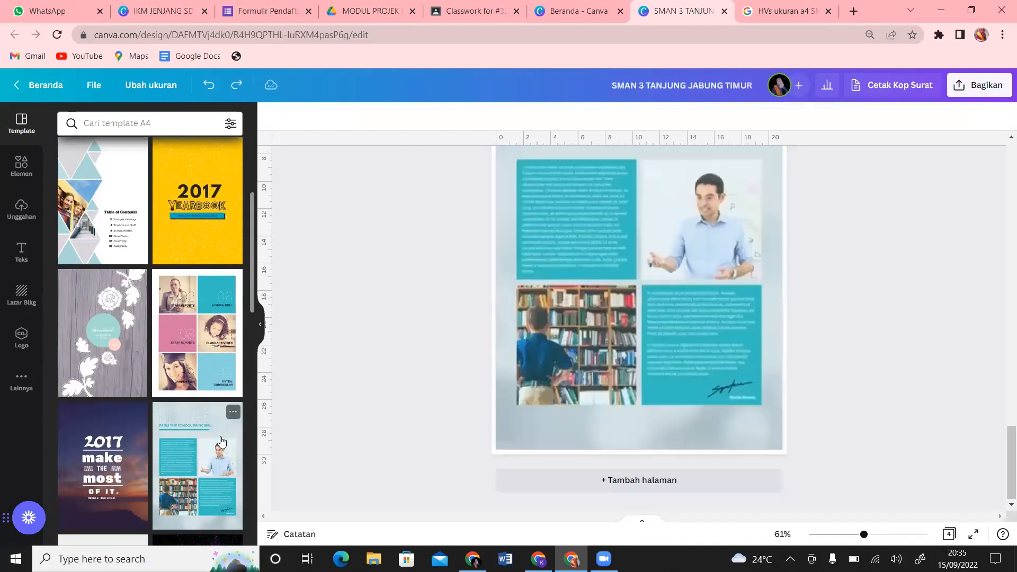
# Step: Add pages 5 and 6 with the staff reports grid and yellow text-and-photos templates
pyautogui.click(711, 486)
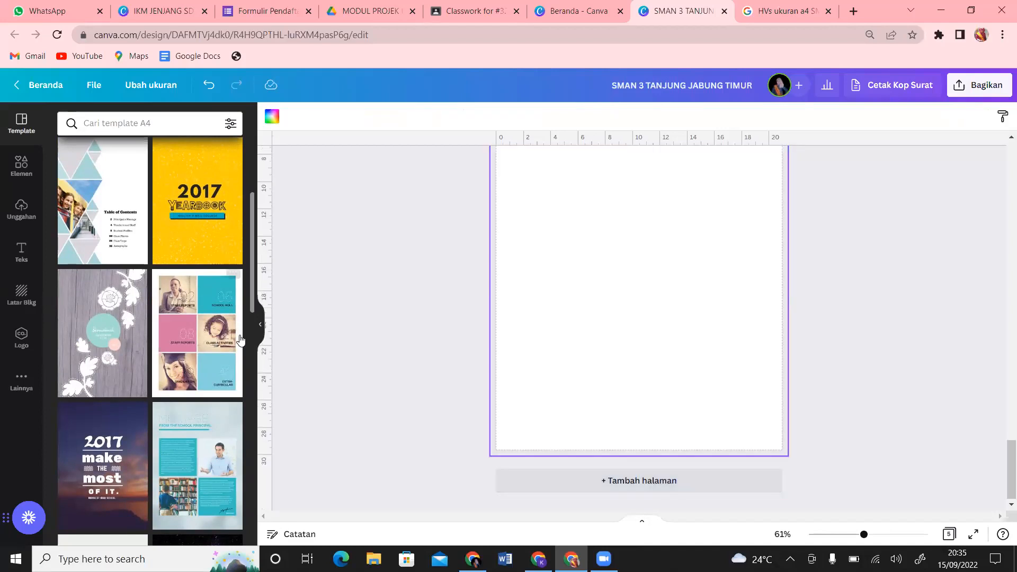
pyautogui.click(186, 350)
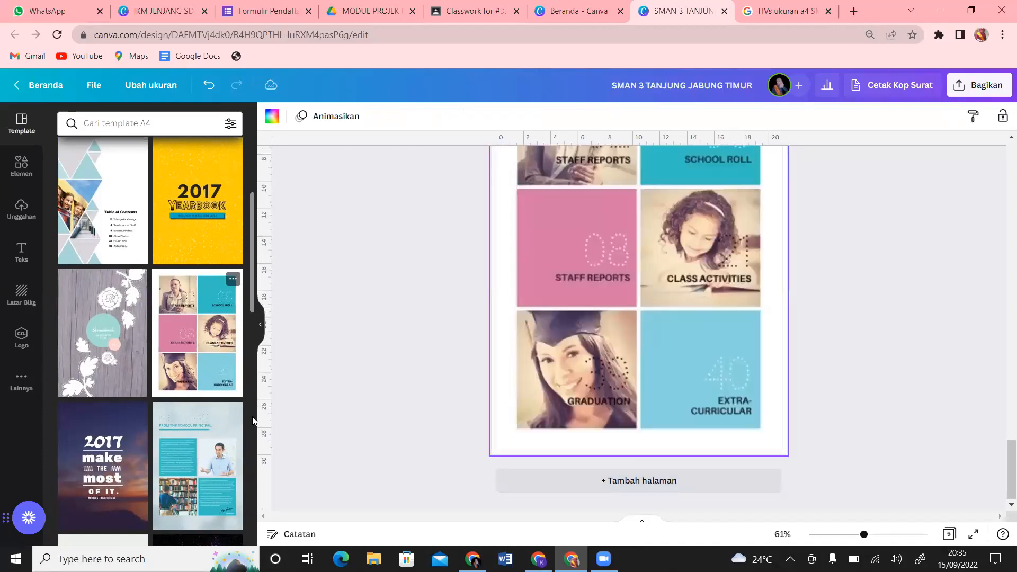
pyautogui.click(578, 491)
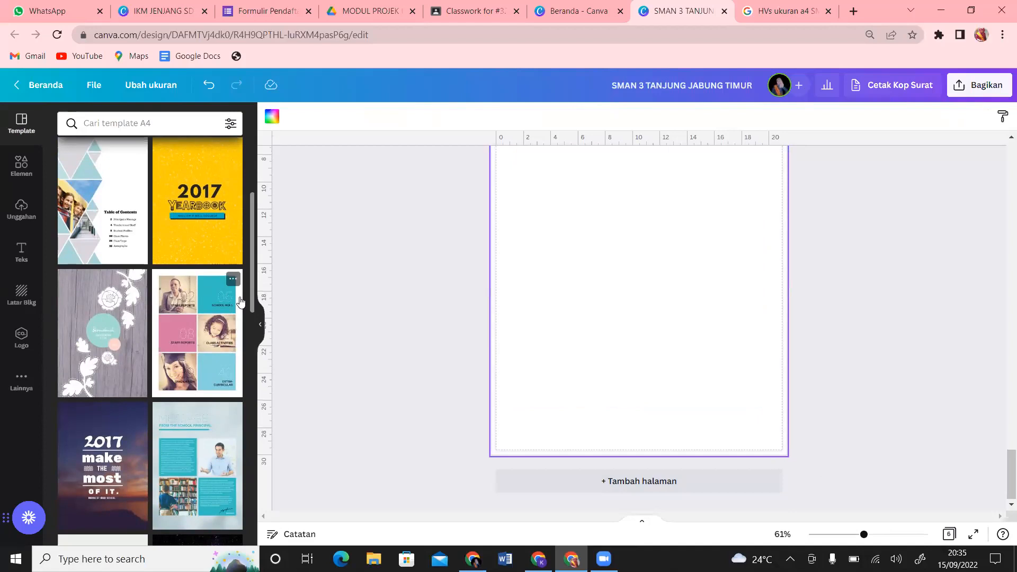
pyautogui.moveTo(252, 273); pyautogui.dragTo(294, 454)
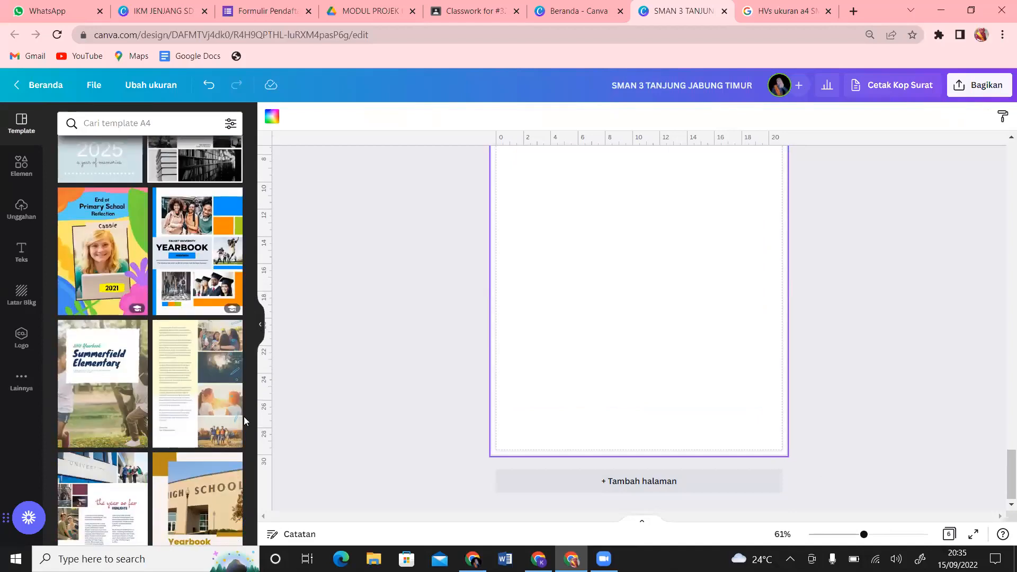
pyautogui.click(219, 410)
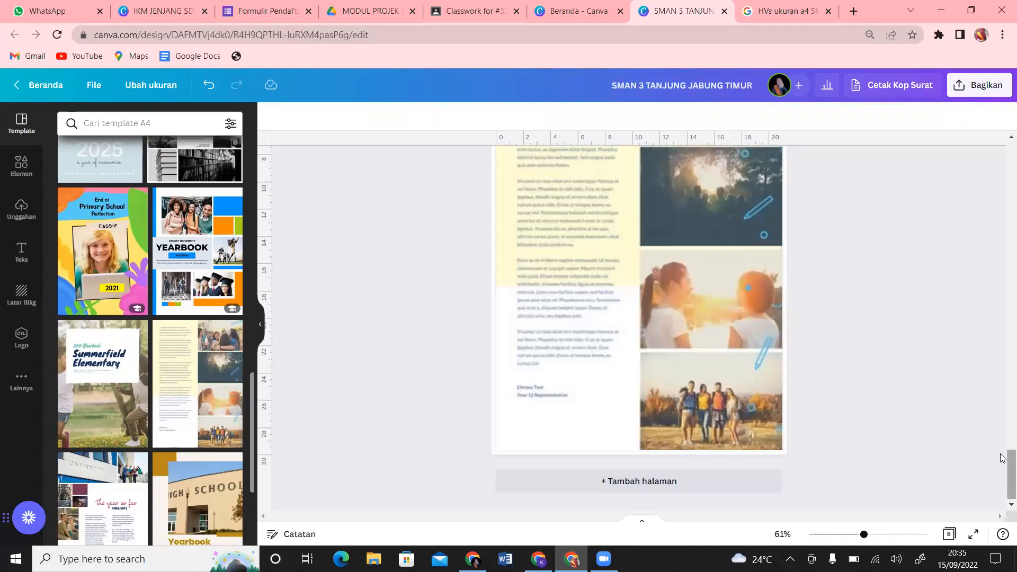
pyautogui.scroll(8, 1003, 476)
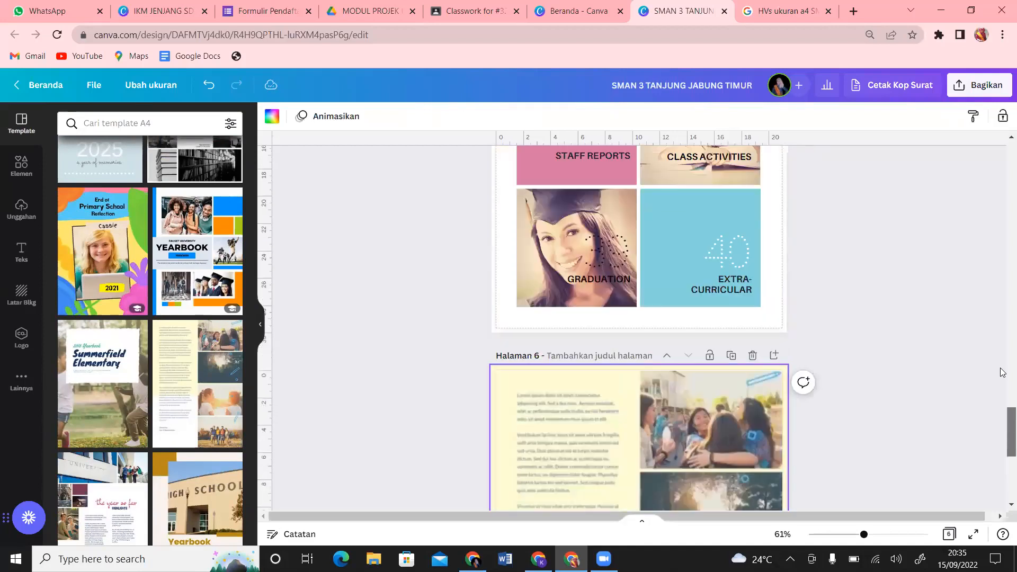
pyautogui.scroll(15, 1003, 341)
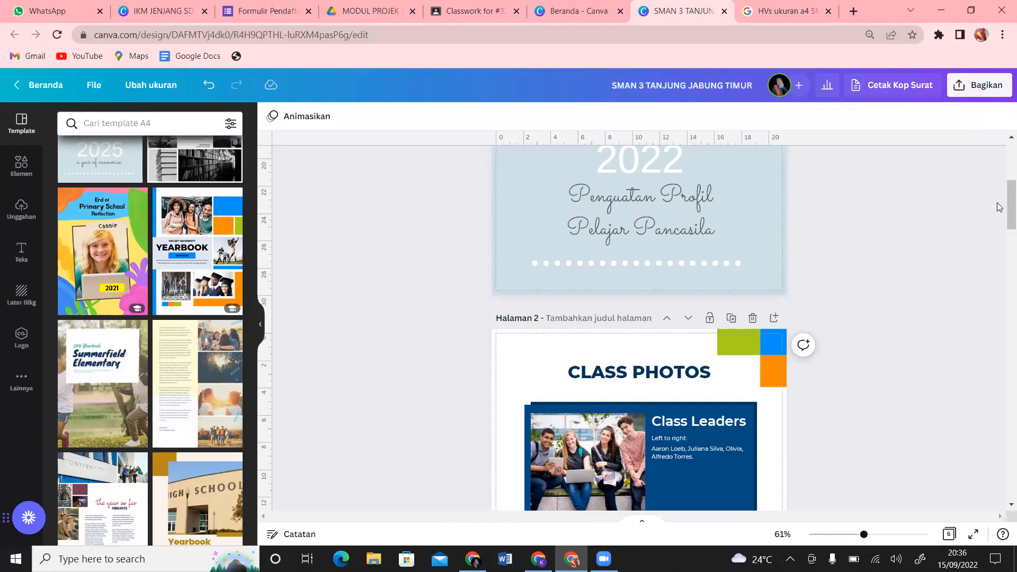
# Step: Retype page 2's CLASS PHOTOS heading as KEGIATAN
pyautogui.moveTo(1004, 206)
pyautogui.mouseDown()
pyautogui.moveTo(1003, 140)
pyautogui.moveTo(1003, 257)
pyautogui.moveTo(1003, 207)
pyautogui.mouseUp()
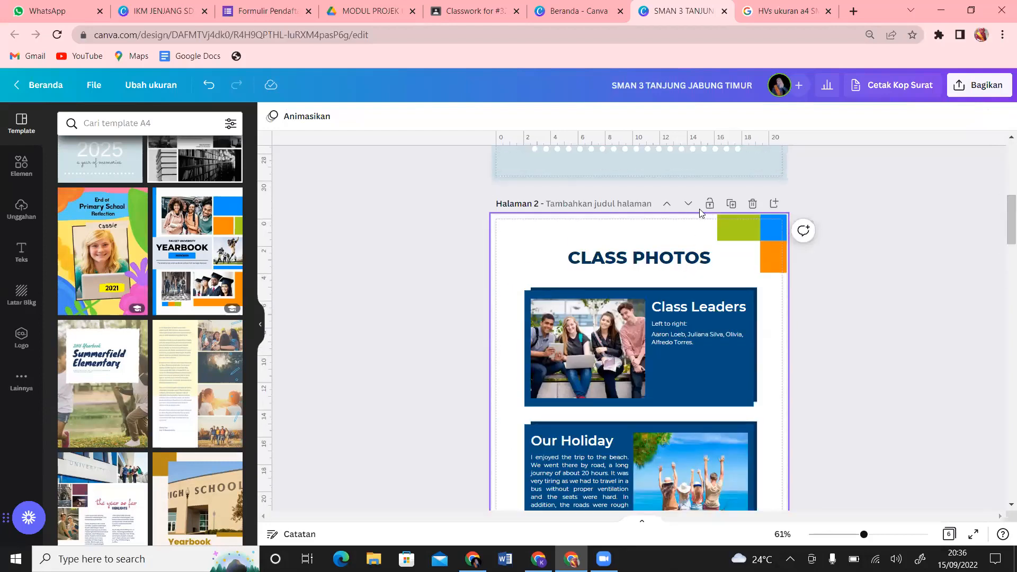
pyautogui.doubleClick(710, 262)
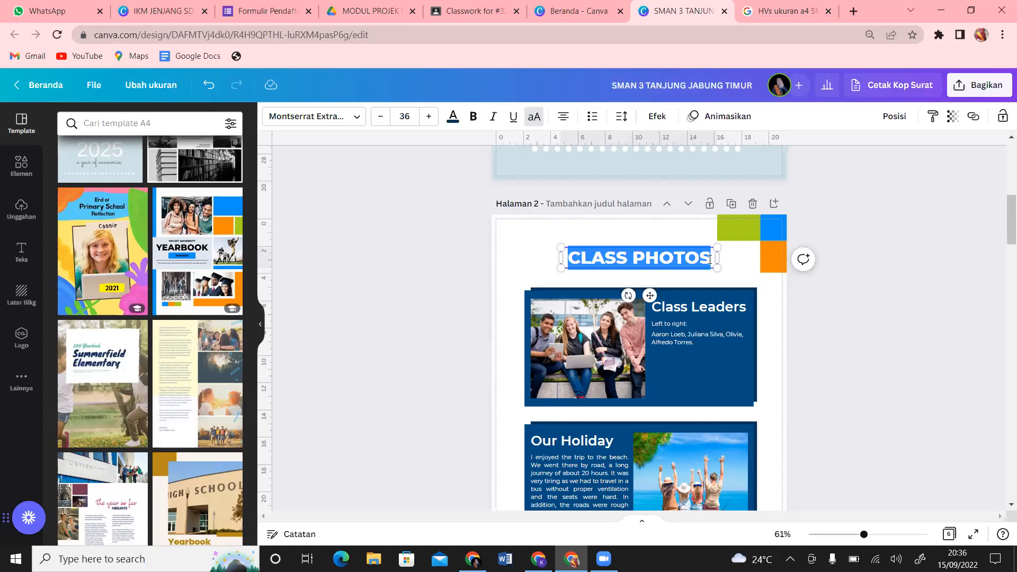
pyautogui.write('KEGIATAN')
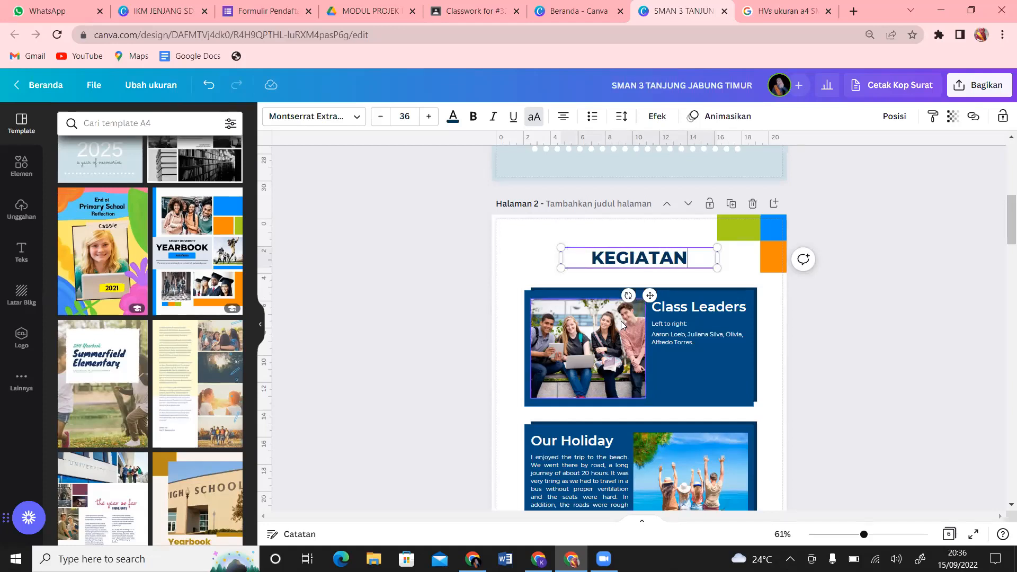
# Step: Place the uploaded photo of the man in pink into page 2's Class Leaders frame
pyautogui.click(622, 325)
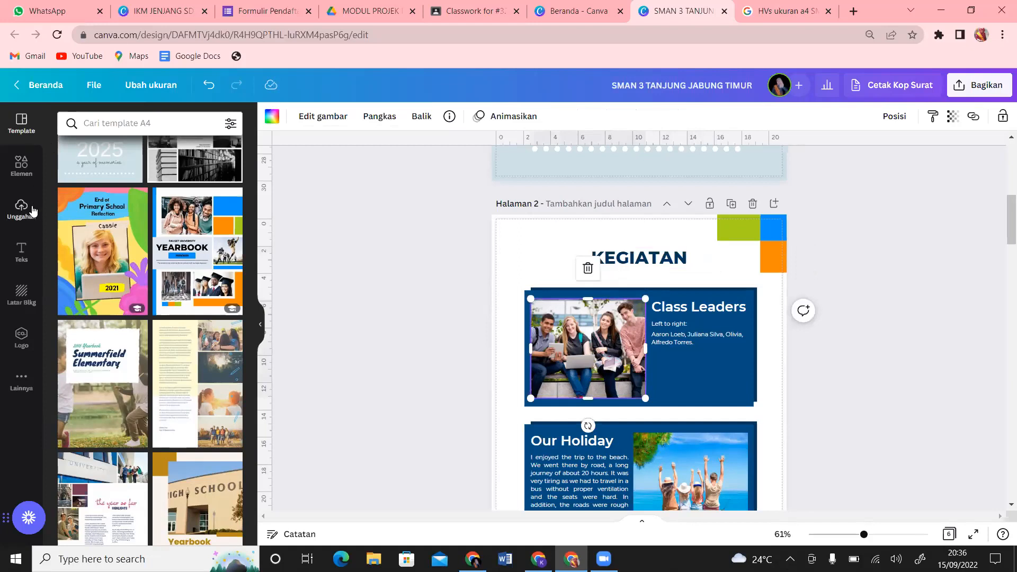
pyautogui.click(32, 210)
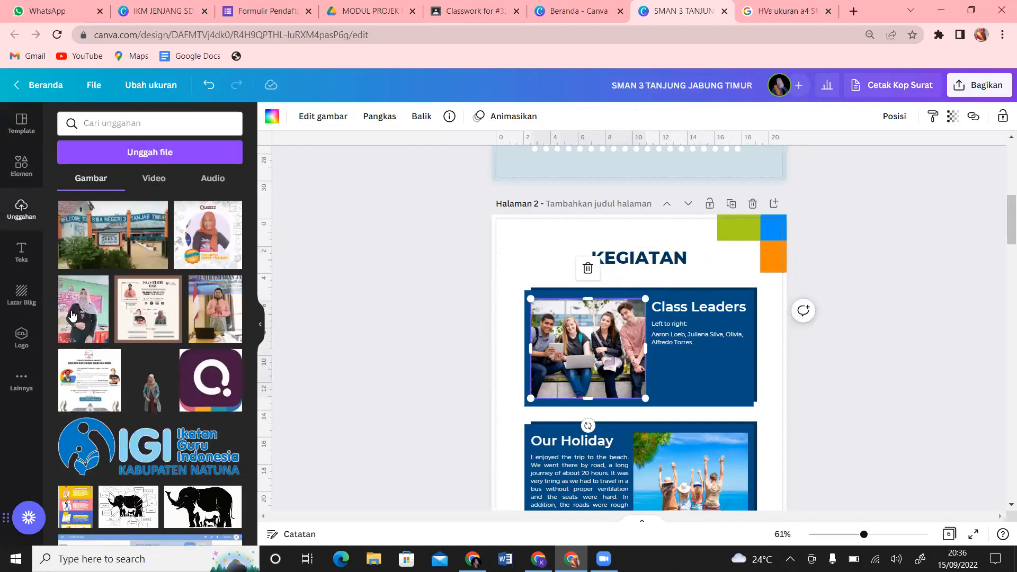
pyautogui.click(210, 314)
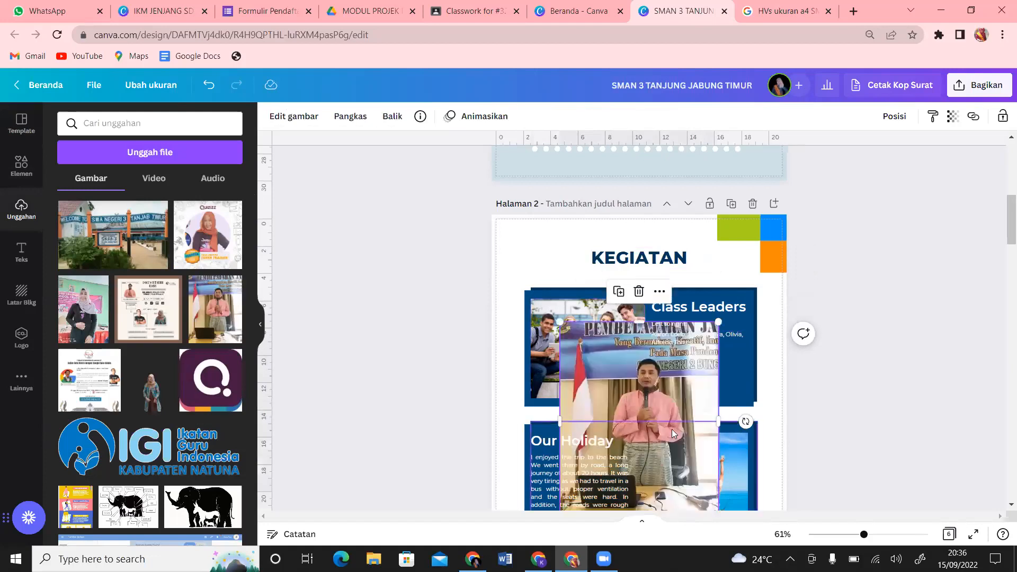
pyautogui.moveTo(656, 391); pyautogui.dragTo(595, 350)
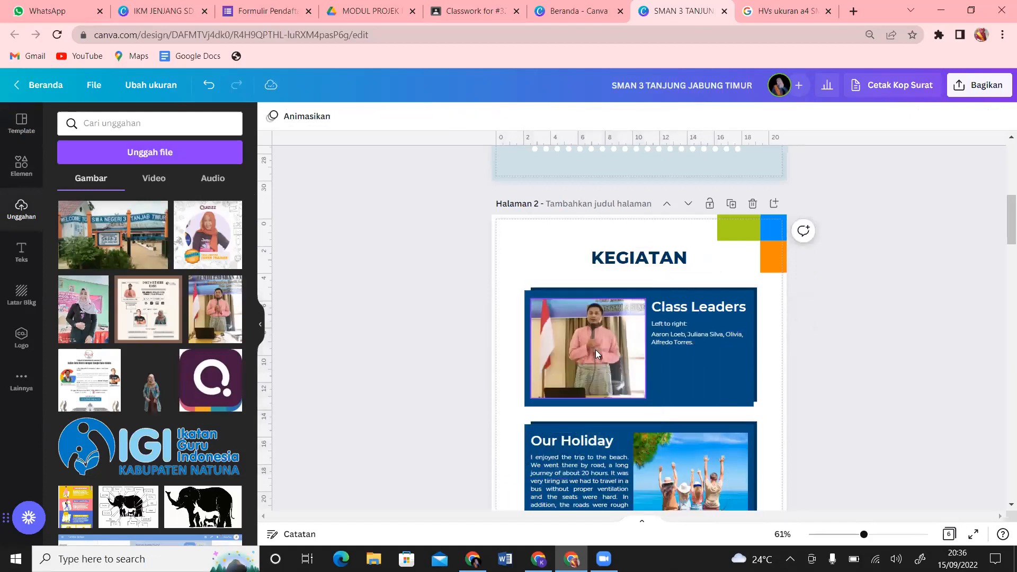
pyautogui.click(707, 313)
pyautogui.click(706, 314)
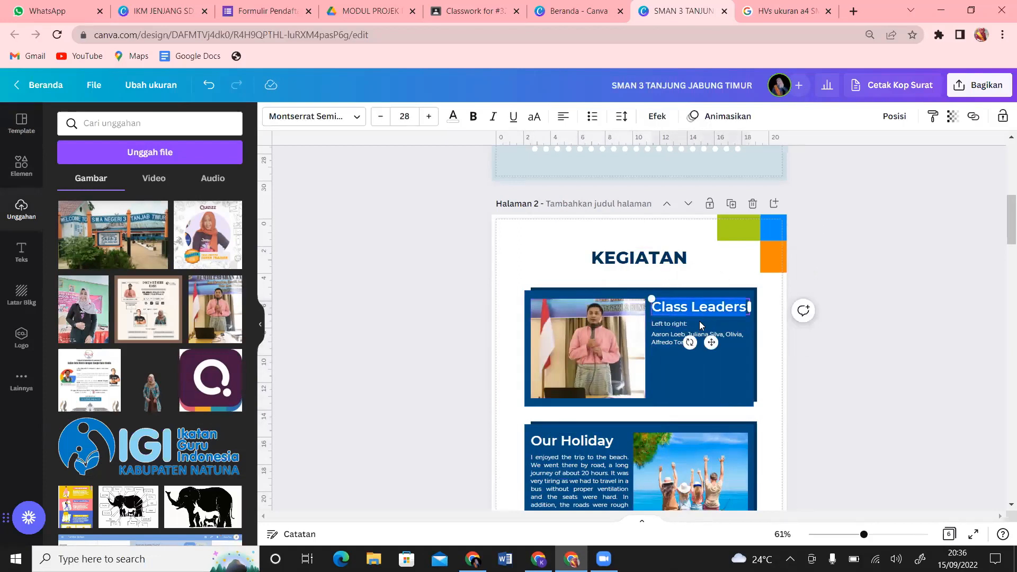
pyautogui.click(700, 334)
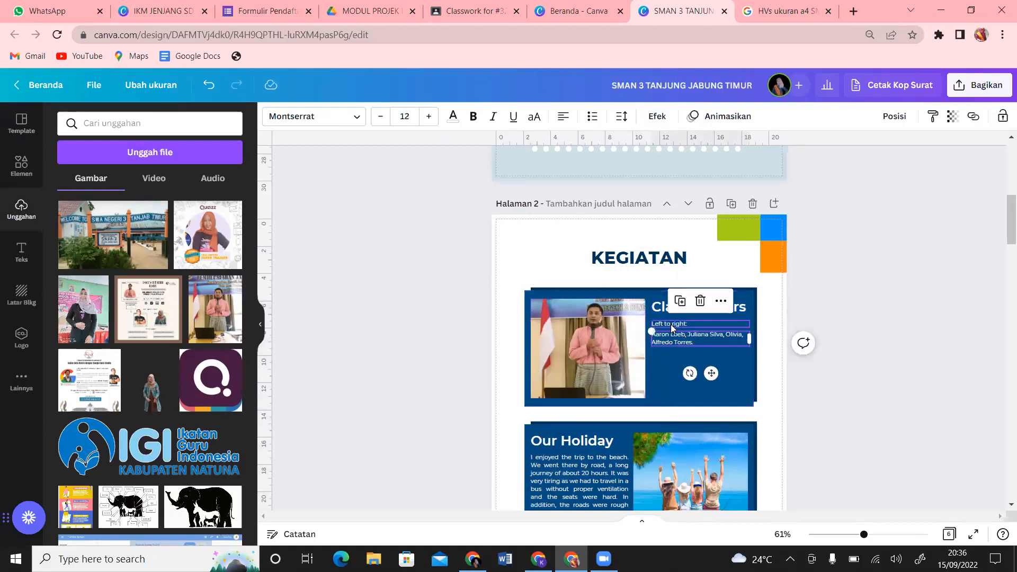
pyautogui.scroll(-4, 1003, 254)
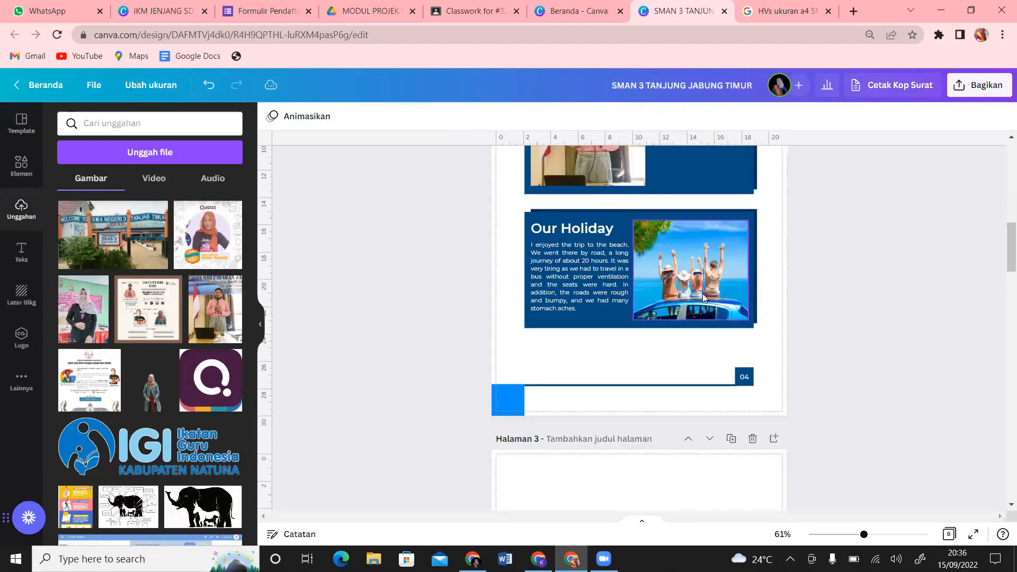
# Step: Replace the Our Holiday beach picture with the uploaded photo of the woman in black
pyautogui.click(703, 297)
pyautogui.press('Delete')
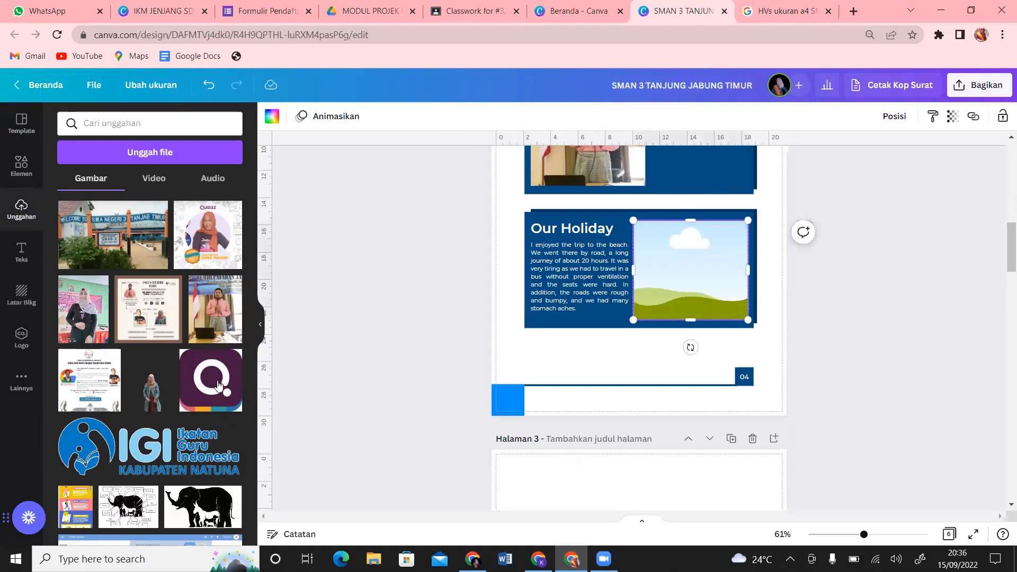
pyautogui.click(93, 325)
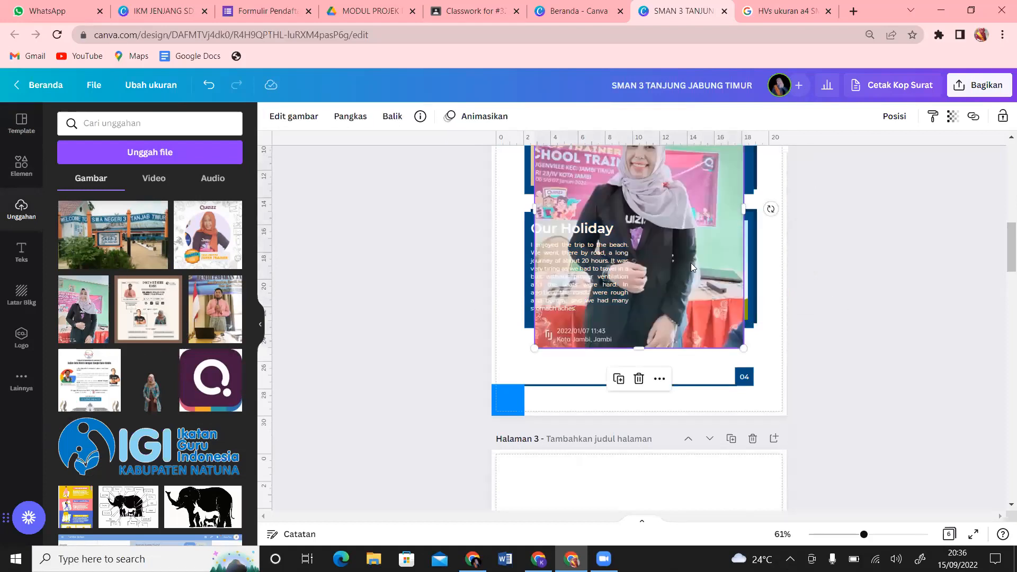
pyautogui.moveTo(691, 263); pyautogui.dragTo(692, 269)
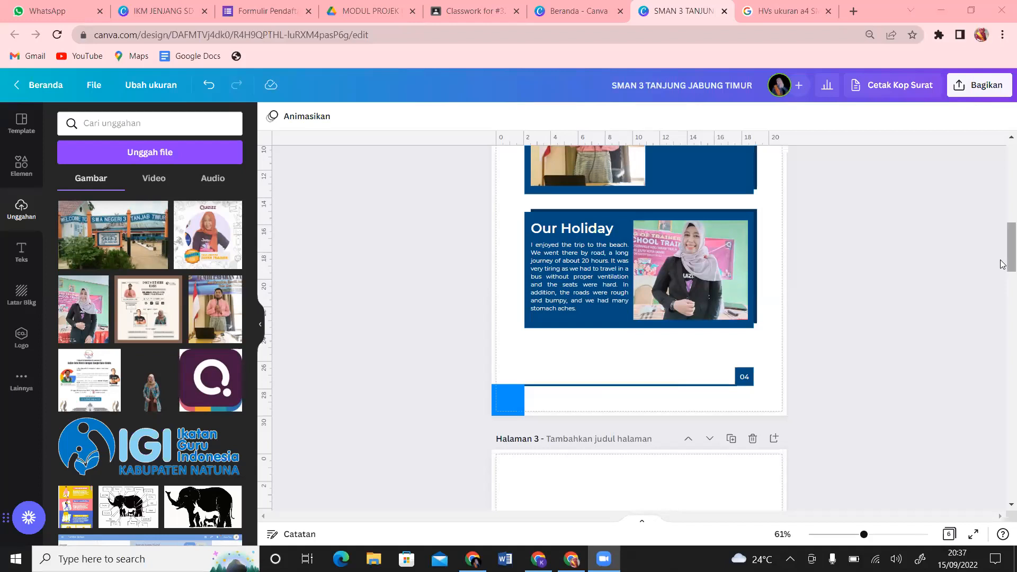
# Step: Remove the empty page 3 from the yearbook using its delete-page icon
pyautogui.scroll(-7, 1003, 253)
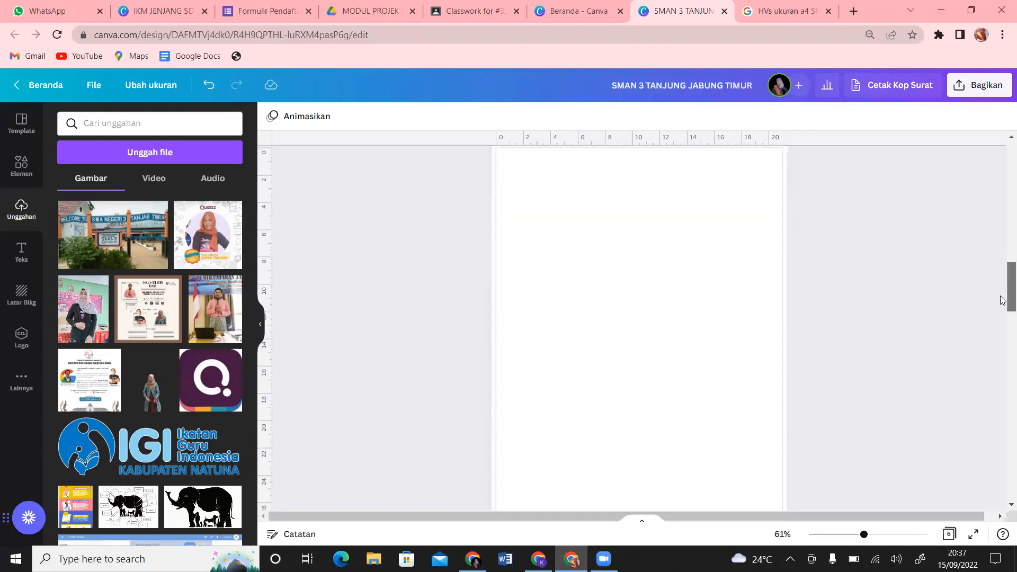
pyautogui.scroll(3, 1003, 288)
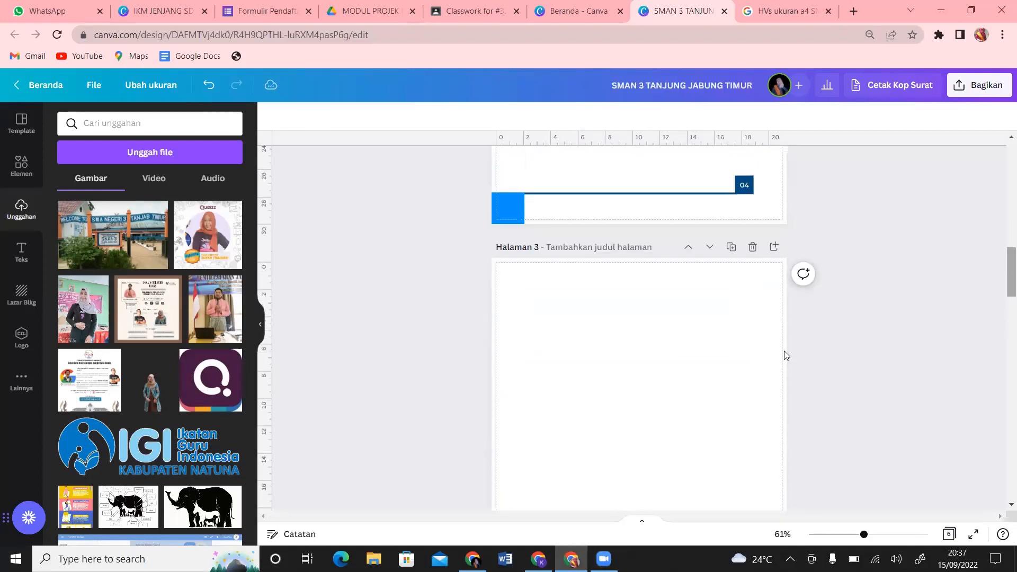
pyautogui.click(753, 247)
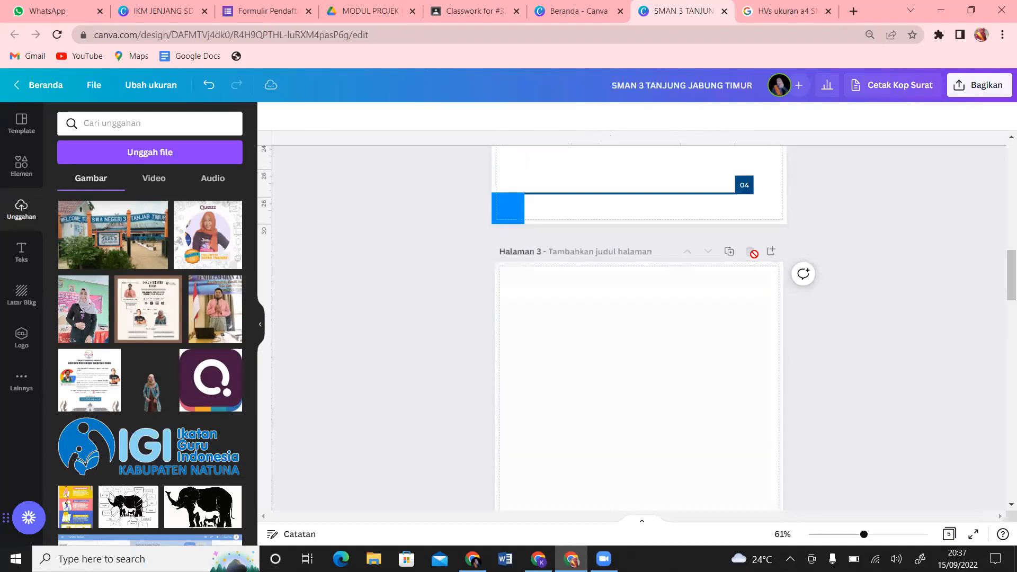
pyautogui.moveTo(1003, 289); pyautogui.dragTo(1001, 185)
pyautogui.scroll(-1, 1002, 188)
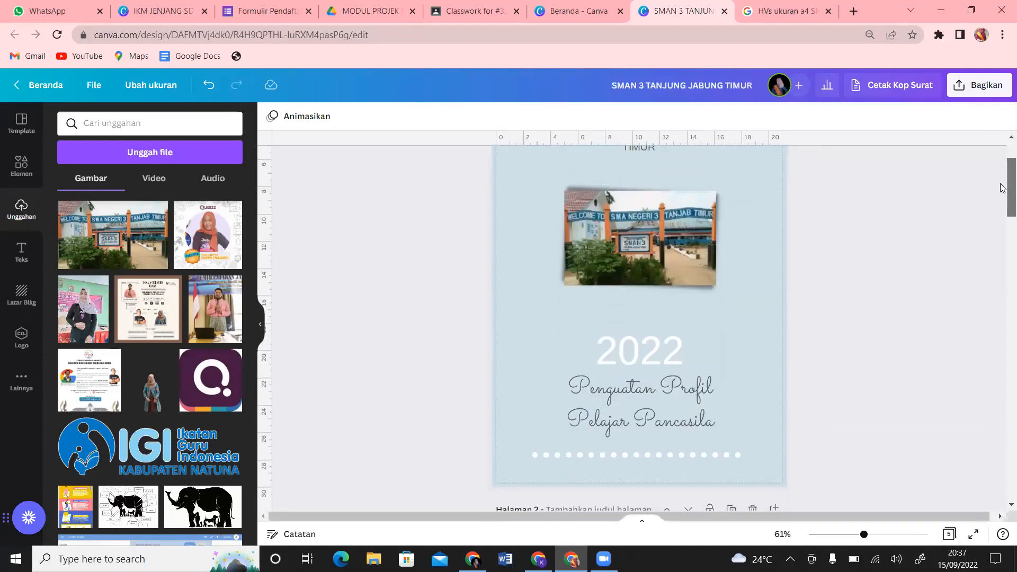
pyautogui.scroll(-2, 1002, 188)
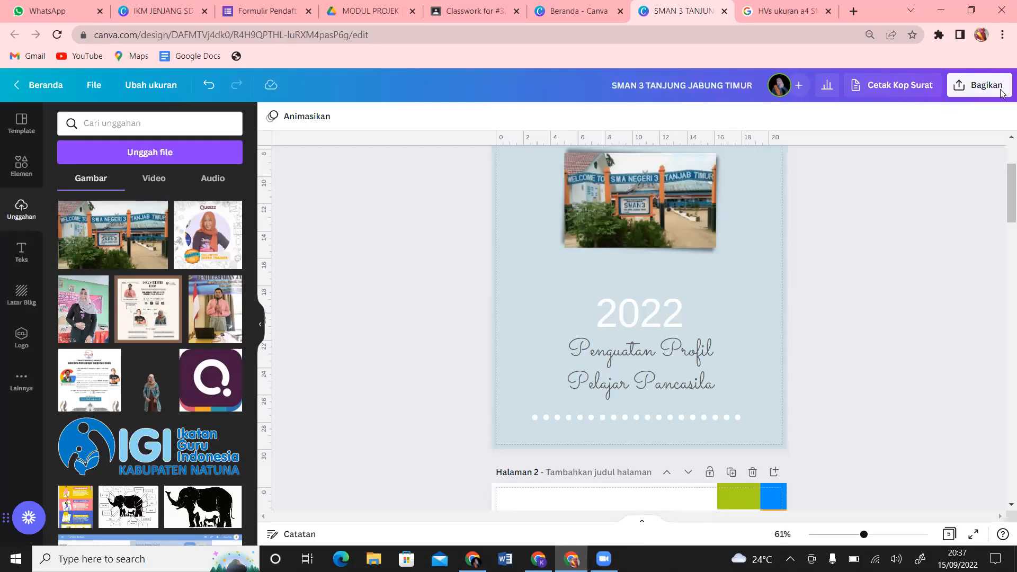
pyautogui.moveTo(1004, 190); pyautogui.dragTo(1003, 282)
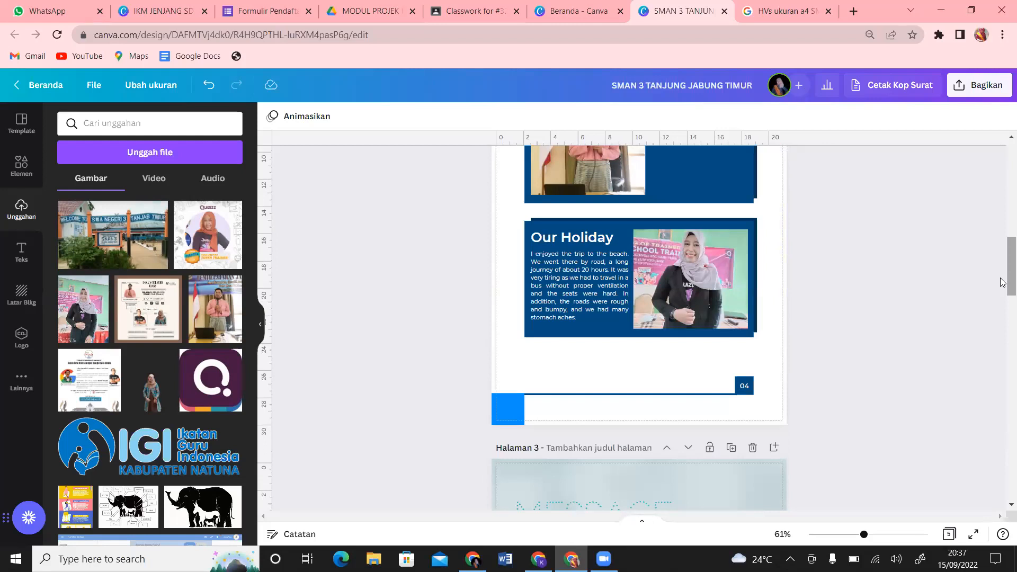
pyautogui.moveTo(1003, 282); pyautogui.dragTo(1003, 173)
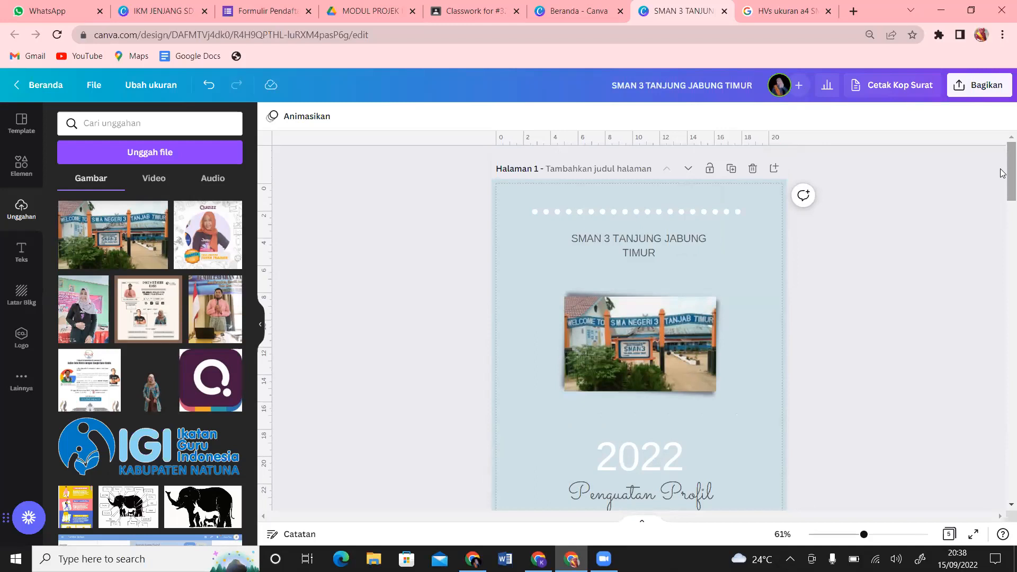
# Step: Give the cover's school-name heading the Bergulung text animation
pyautogui.click(669, 253)
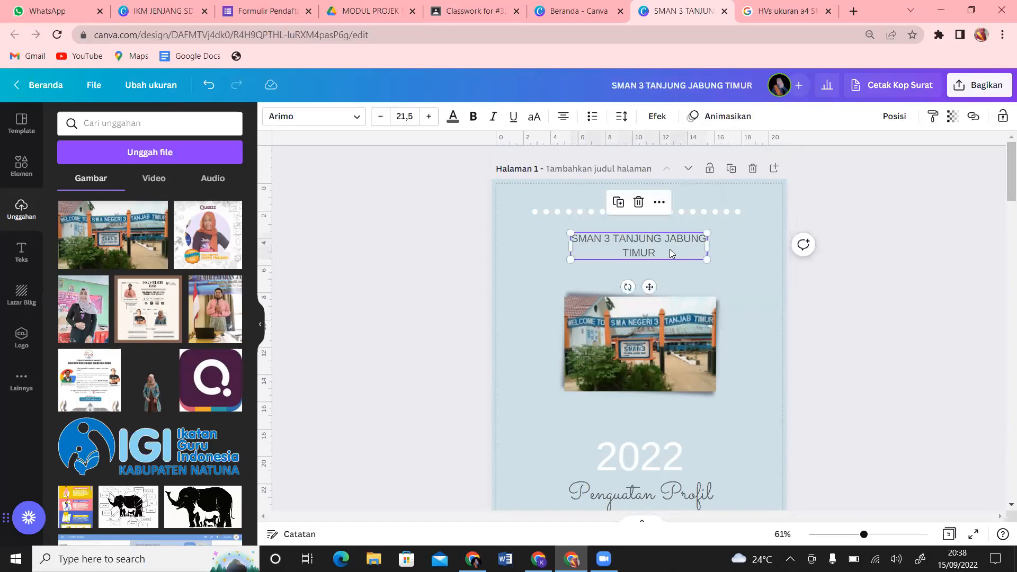
pyautogui.click(733, 121)
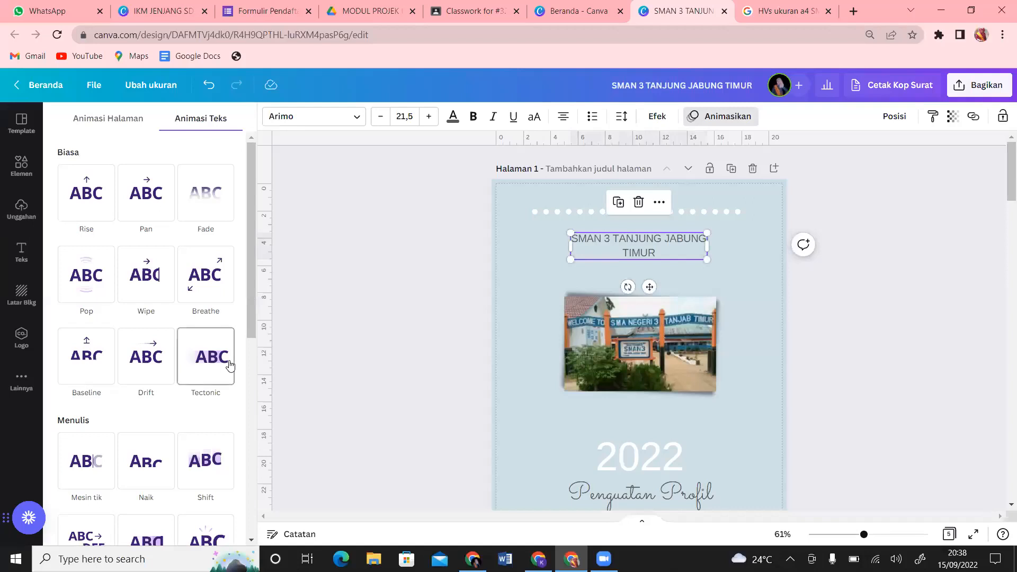
pyautogui.moveTo(252, 283); pyautogui.dragTo(265, 398)
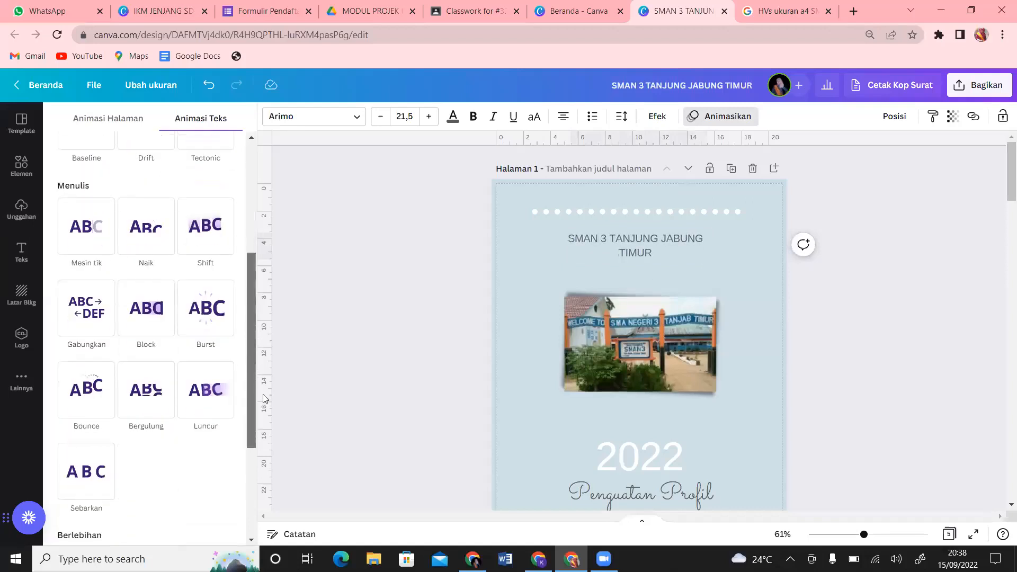
pyautogui.click(68, 393)
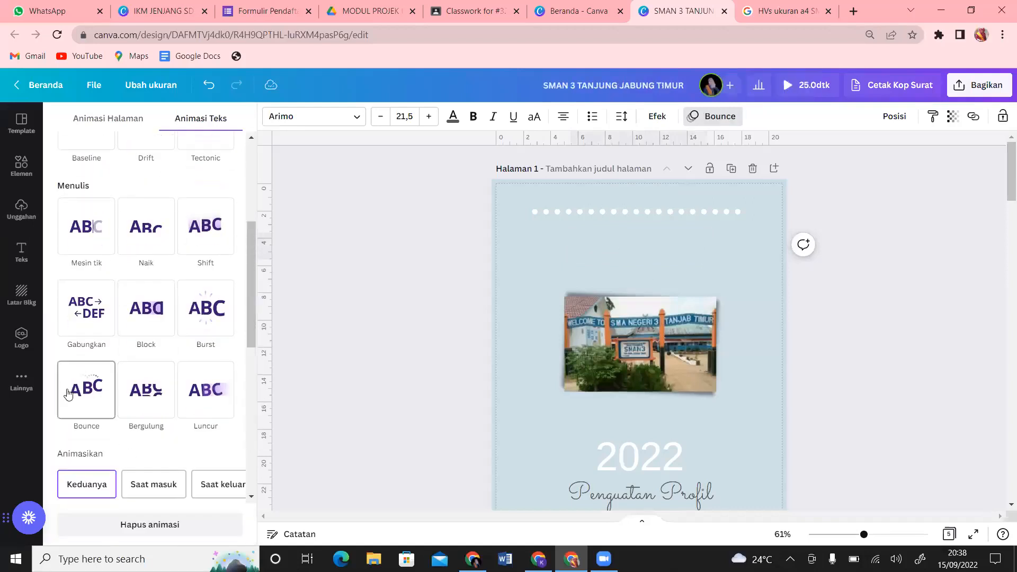
pyautogui.scroll(-2, 68, 393)
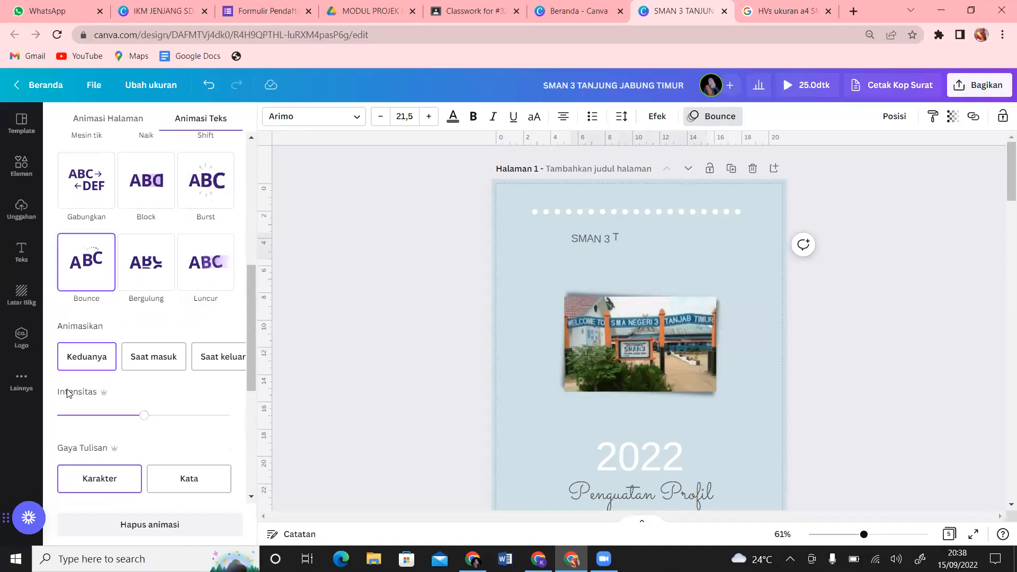
pyautogui.click(139, 279)
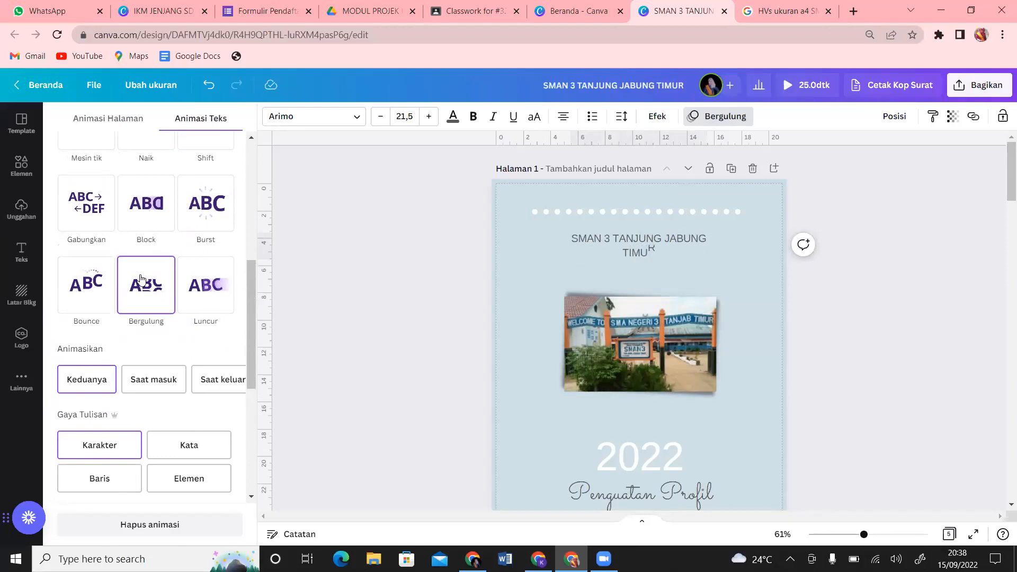
# Step: Apply the Tumble photo animation to the cover's school photo
pyautogui.click(668, 322)
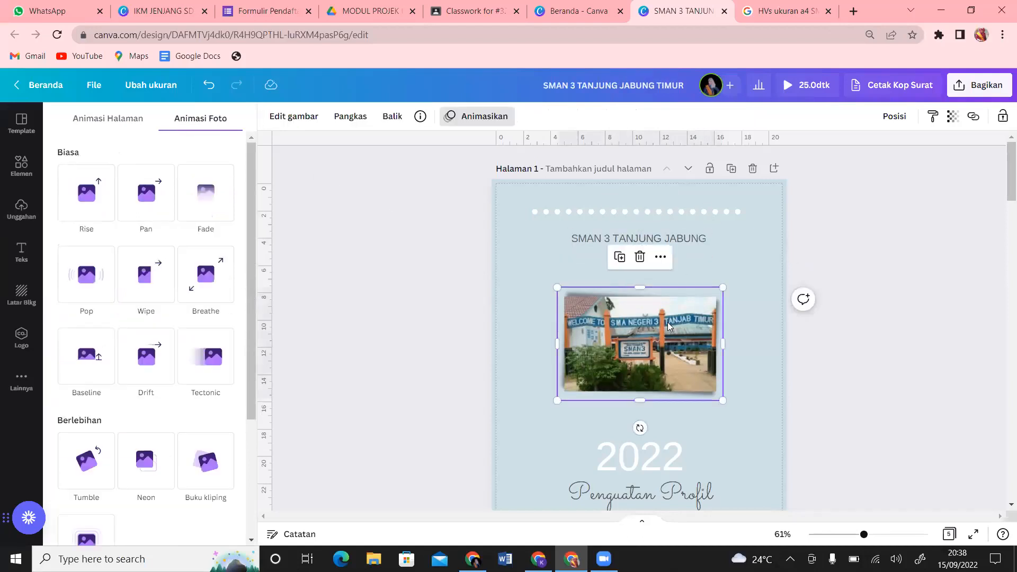
pyautogui.click(86, 460)
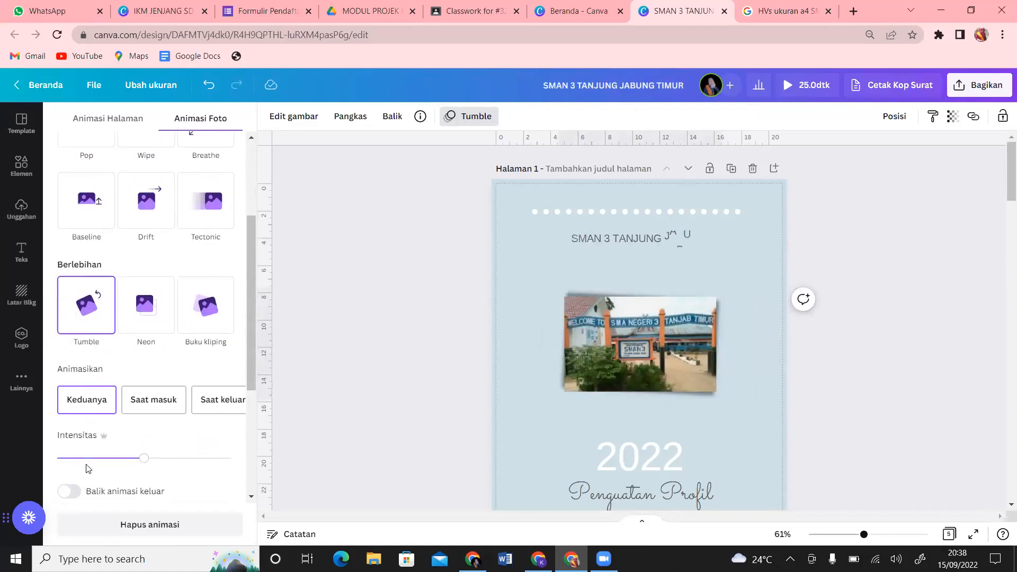
pyautogui.click(88, 316)
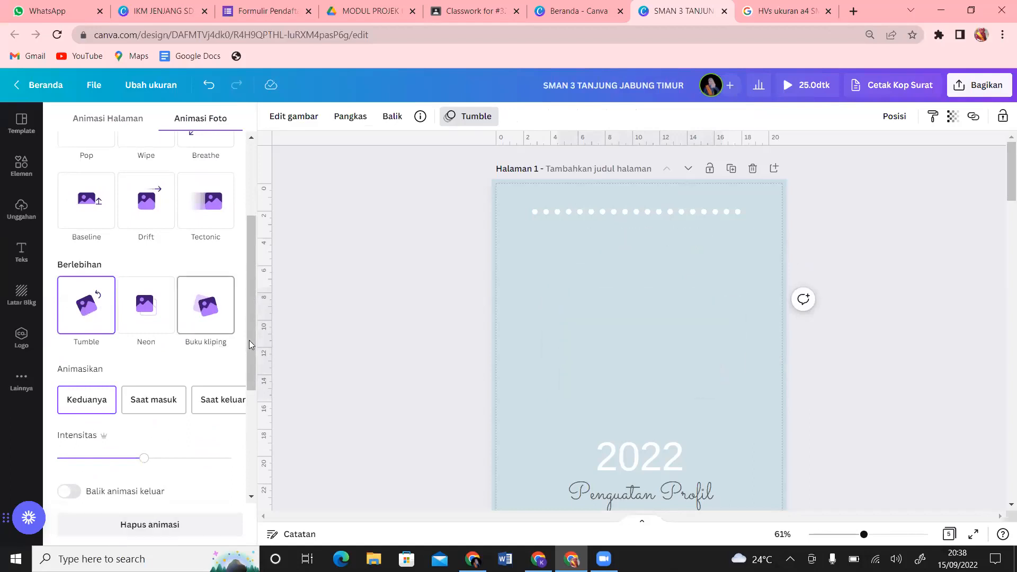
pyautogui.moveTo(253, 298); pyautogui.dragTo(239, 325)
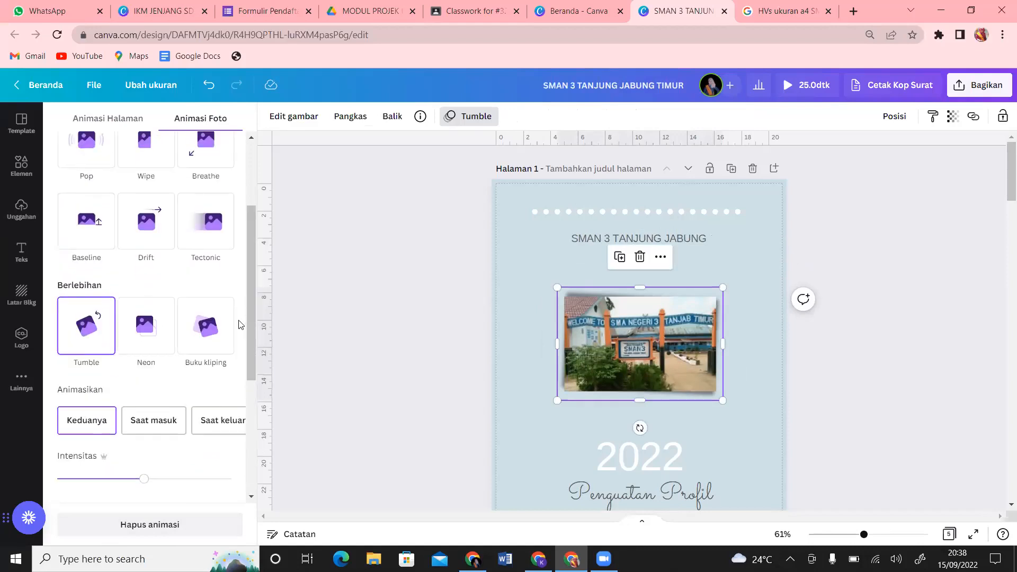
# Step: Animate the cover's 2022 text with the Mesin tik effect
pyautogui.click(651, 468)
pyautogui.click(117, 481)
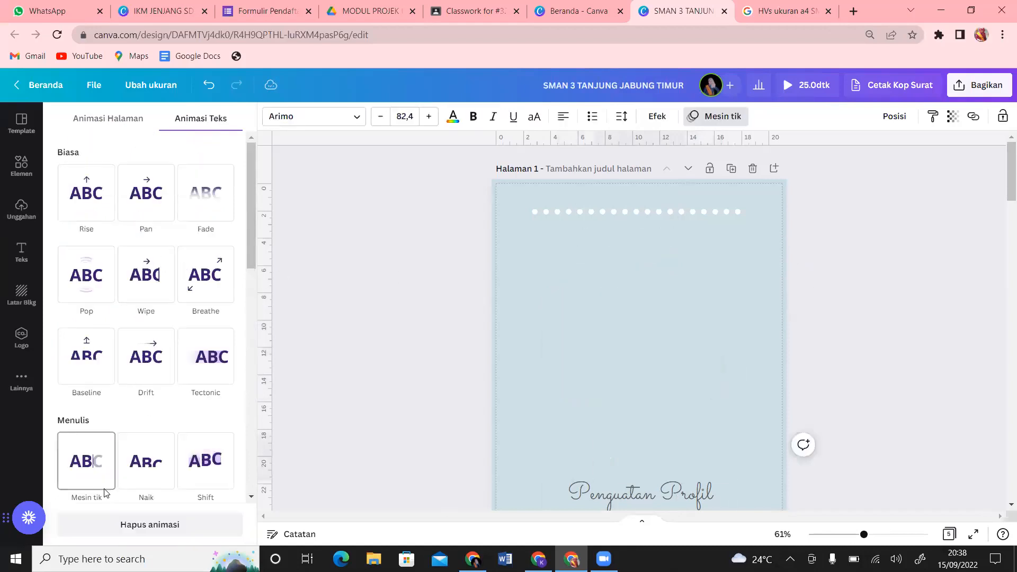
pyautogui.scroll(-4, 233, 340)
pyautogui.moveTo(253, 316); pyautogui.dragTo(258, 506)
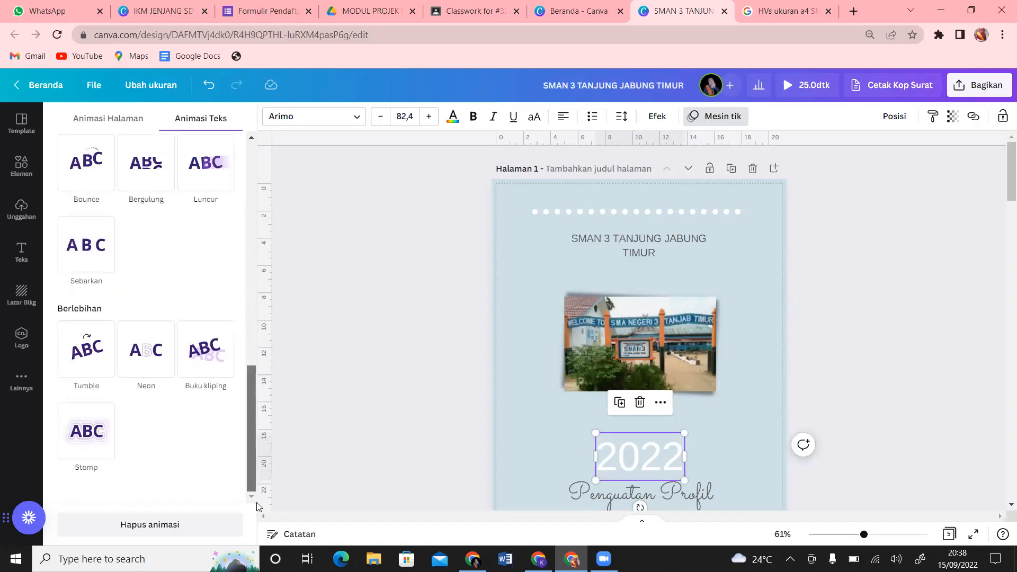
pyautogui.scroll(8, 234, 406)
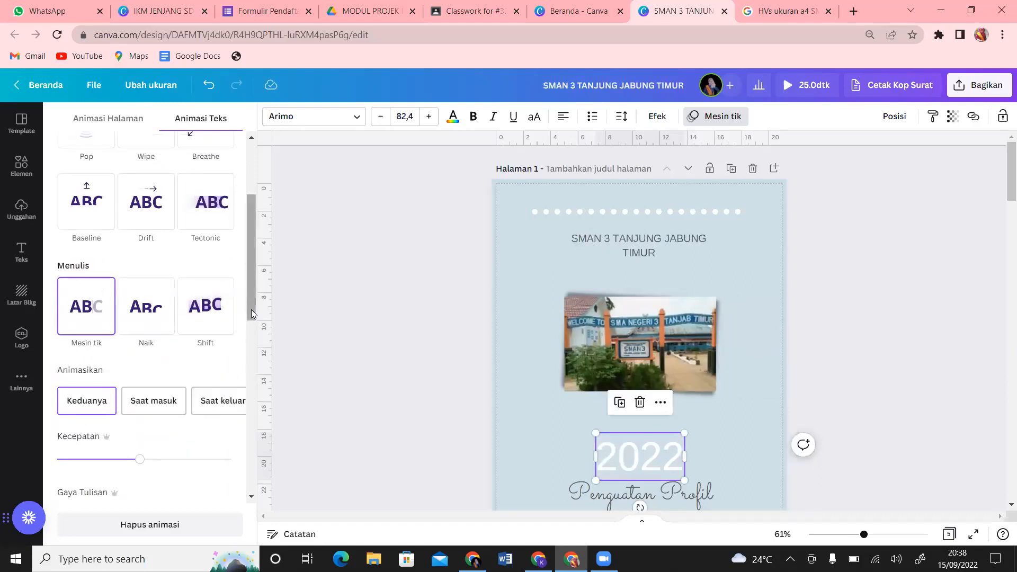
pyautogui.moveTo(247, 309); pyautogui.dragTo(245, 251)
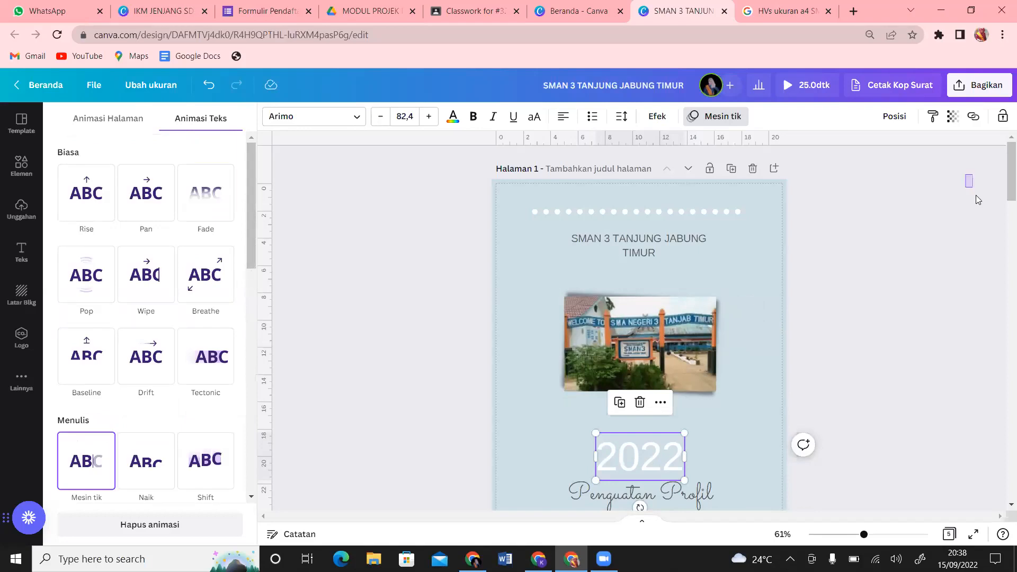
pyautogui.moveTo(1003, 167); pyautogui.dragTo(1001, 233)
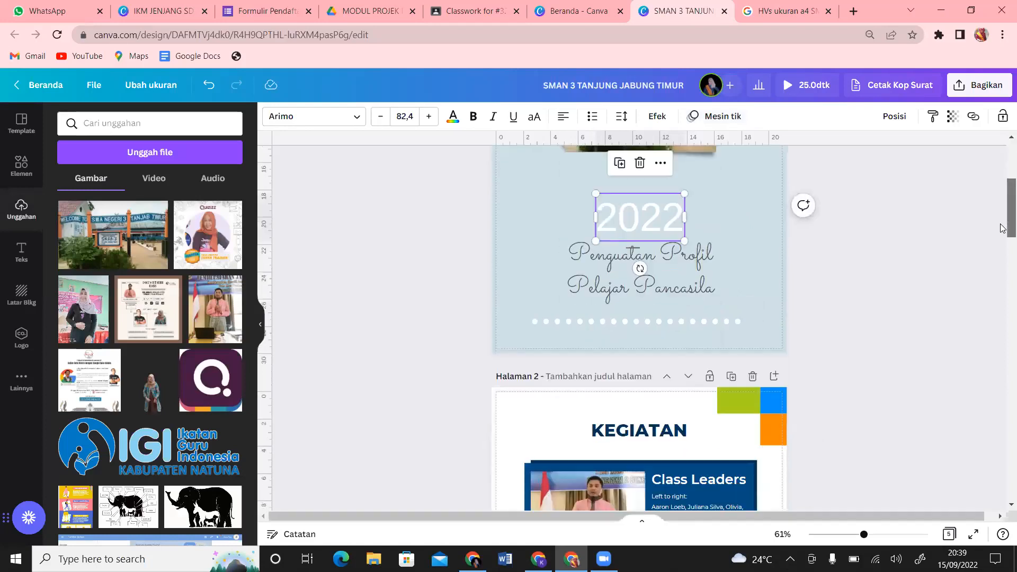
# Step: Give the Penguatan Profil Pelajar Pancasila subtitle a Breathe animation, then select page 2's KEGIATAN heading
pyautogui.click(657, 292)
pyautogui.click(723, 116)
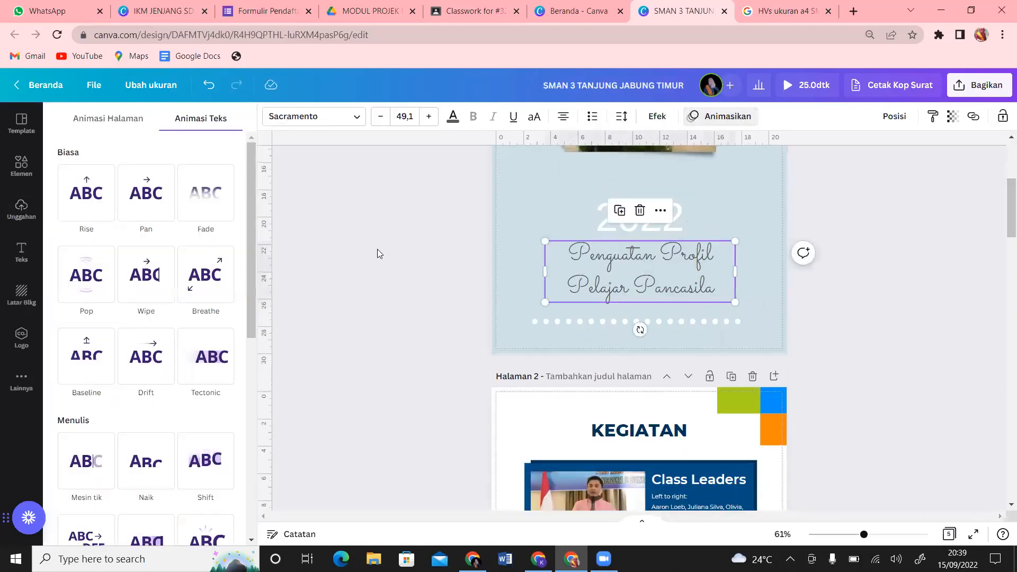
pyautogui.click(218, 274)
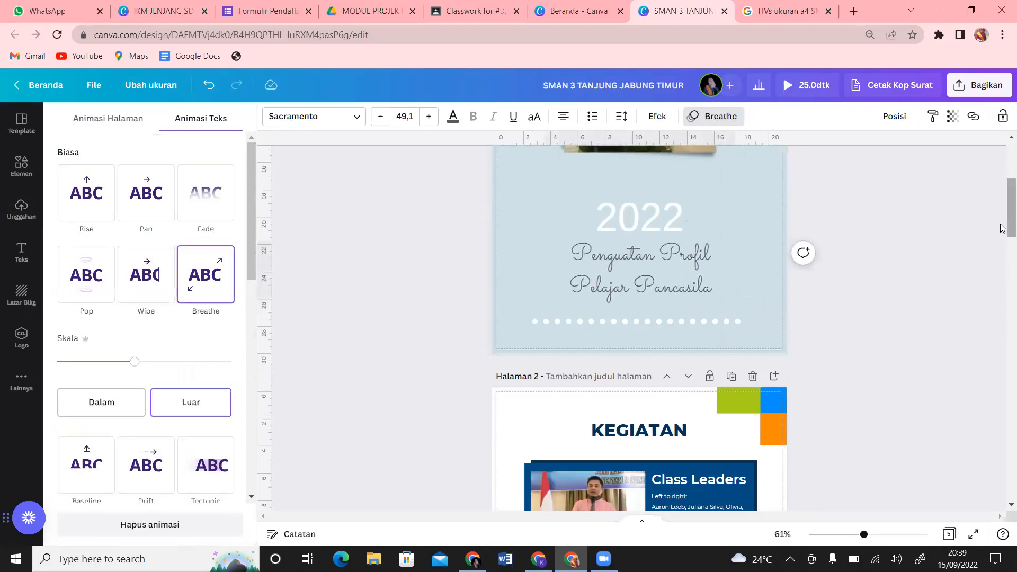
pyautogui.scroll(-3, 1003, 228)
pyautogui.click(671, 259)
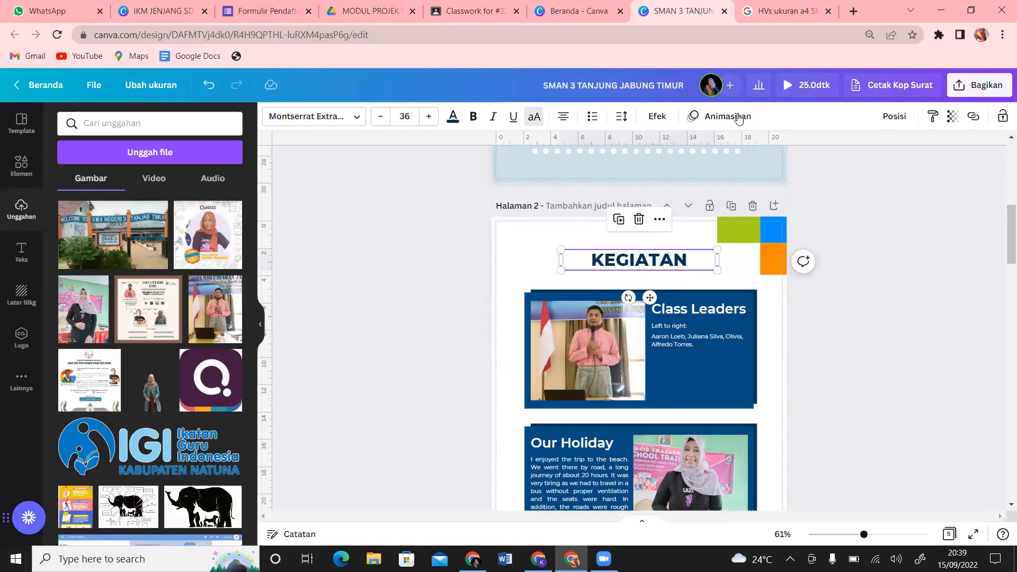
# Step: Animate page 2's KEGIATAN heading with the Mesin tik typewriter effect
pyautogui.click(739, 117)
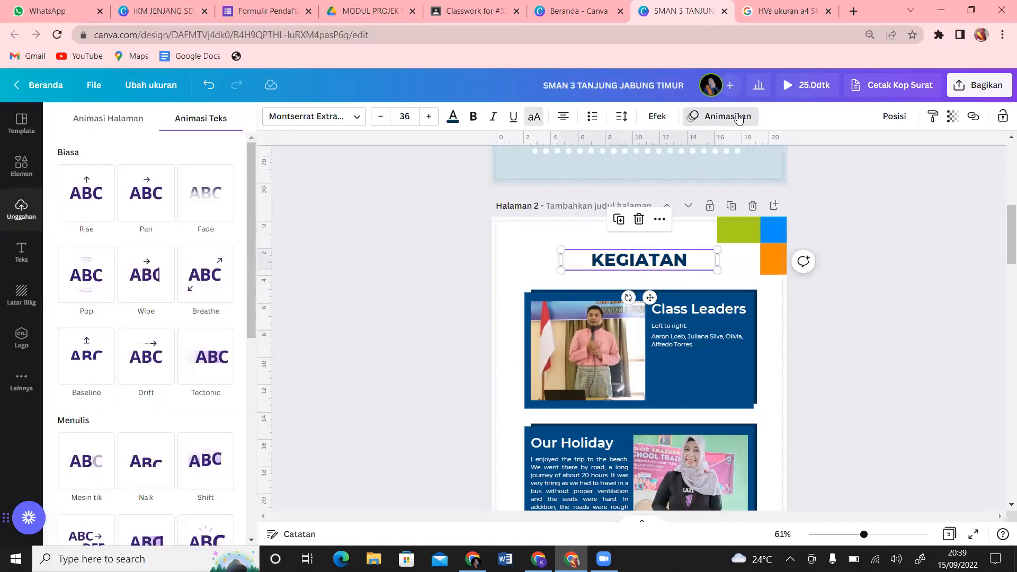
pyautogui.click(86, 460)
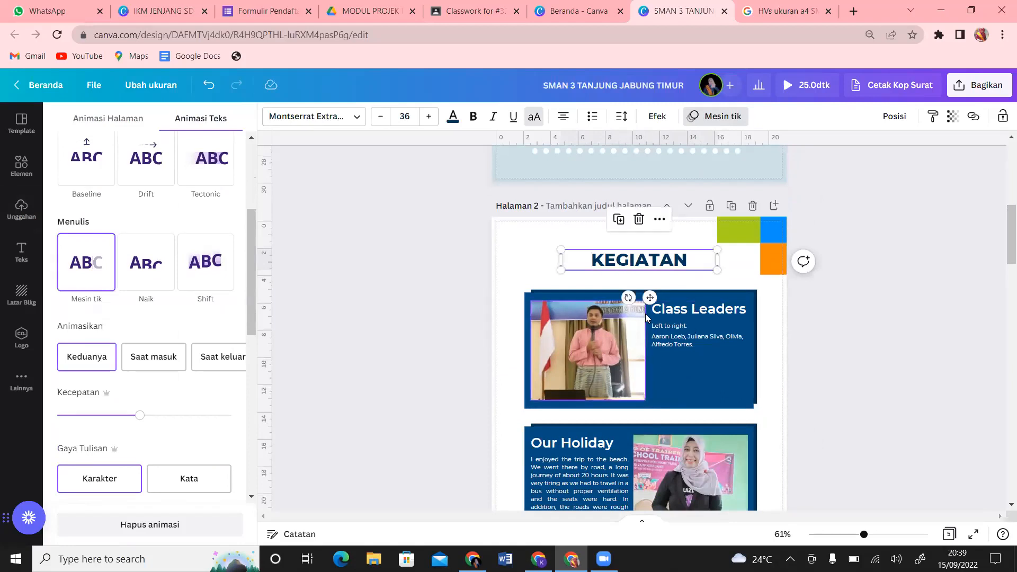
pyautogui.moveTo(250, 313); pyautogui.dragTo(285, 508)
# Step: Give the Class Leaders photo the Tumble animation, then select the Our Holiday body text
pyautogui.click(600, 369)
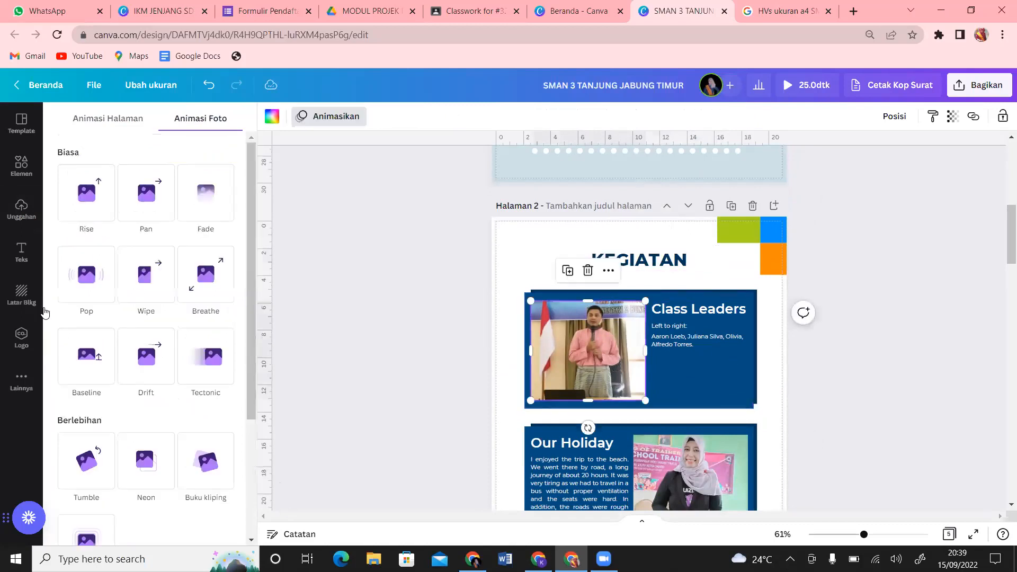
pyautogui.click(91, 455)
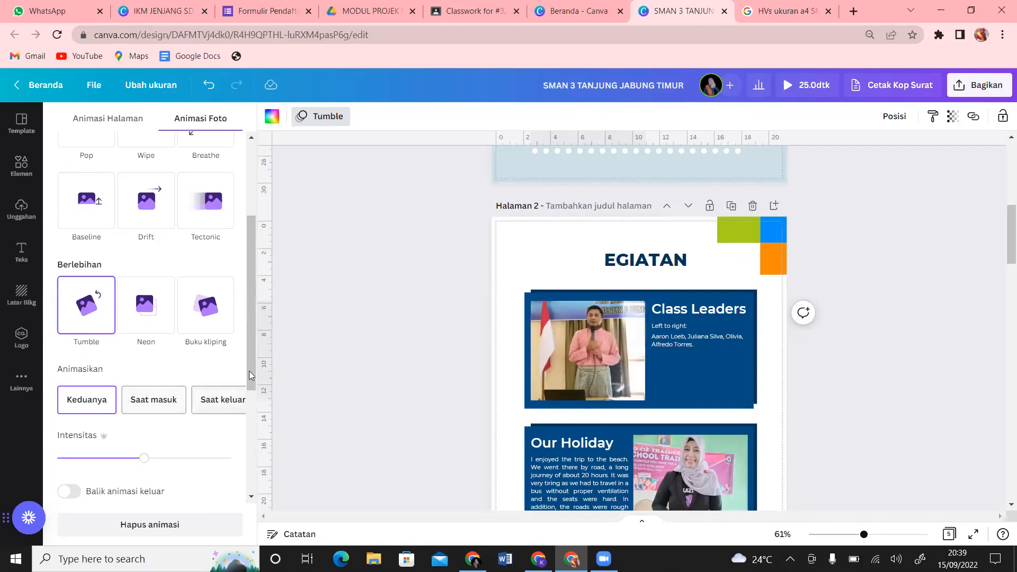
pyautogui.moveTo(254, 383); pyautogui.dragTo(255, 484)
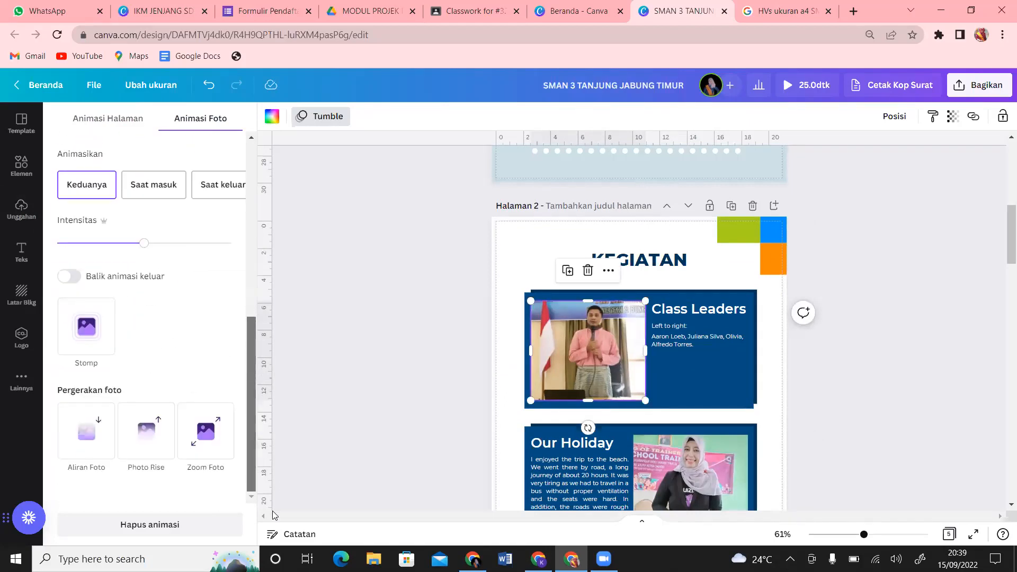
pyautogui.click(602, 467)
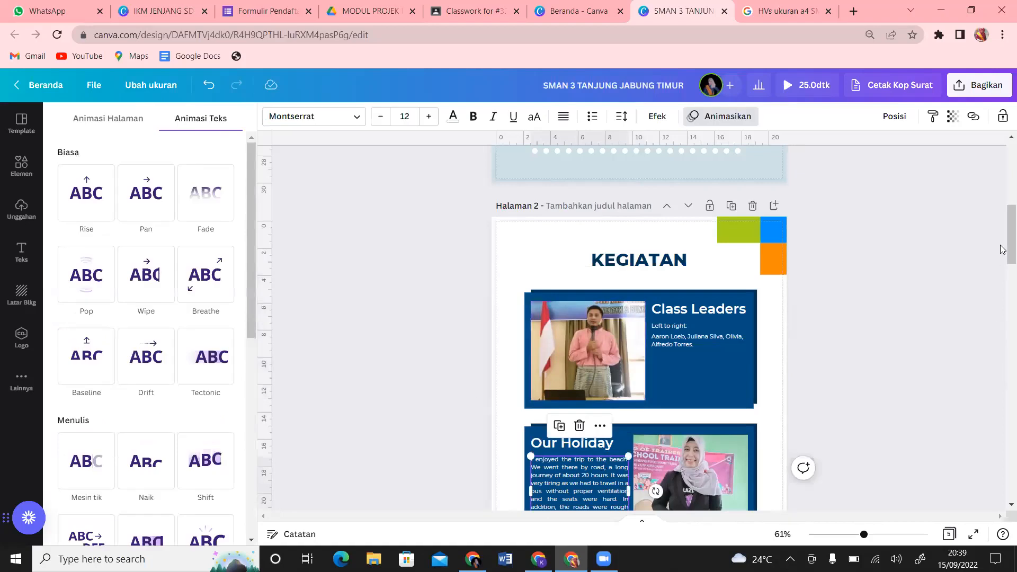
# Step: Select all elements on page 3 and apply the Tumble animation
pyautogui.scroll(1, 1001, 249)
pyautogui.moveTo(1001, 252); pyautogui.dragTo(1002, 319)
pyautogui.click(455, 280)
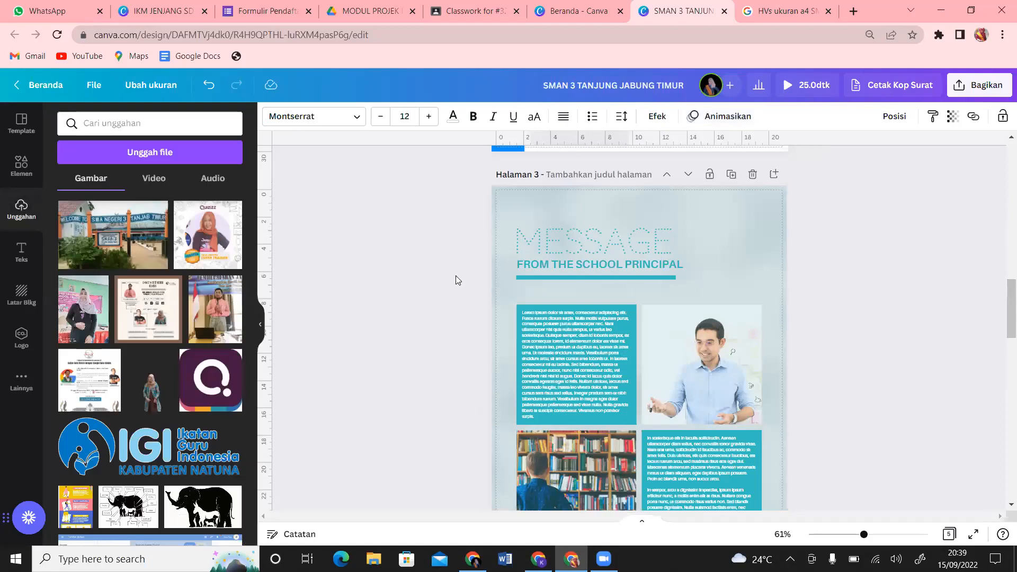
pyautogui.moveTo(460, 236); pyautogui.dragTo(784, 521)
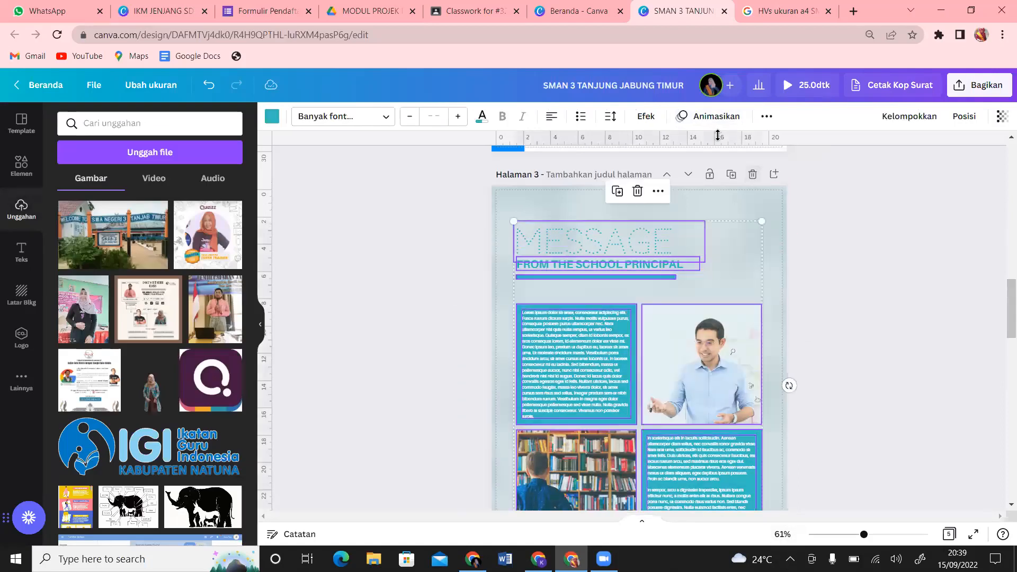
pyautogui.click(718, 118)
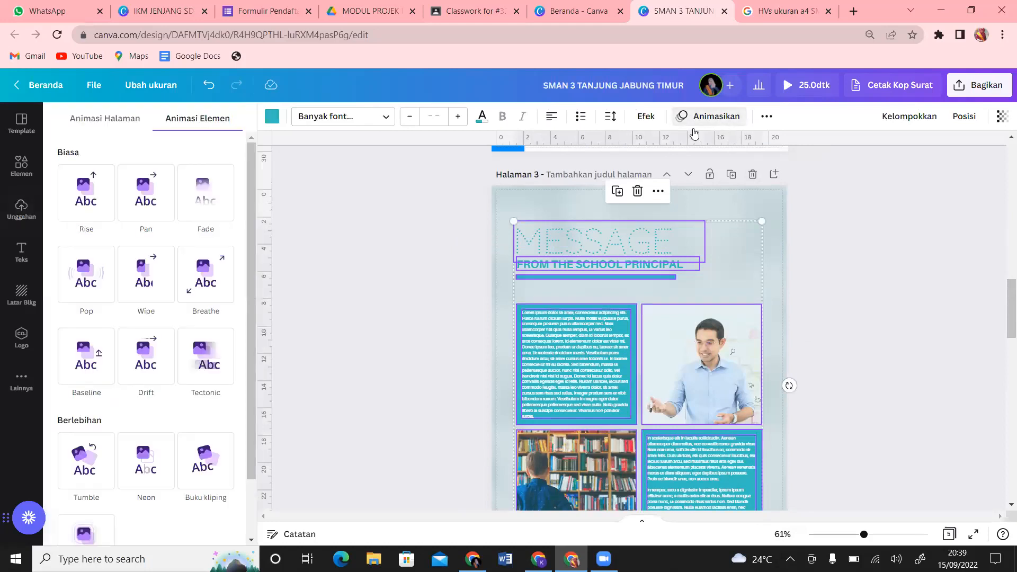
pyautogui.click(87, 475)
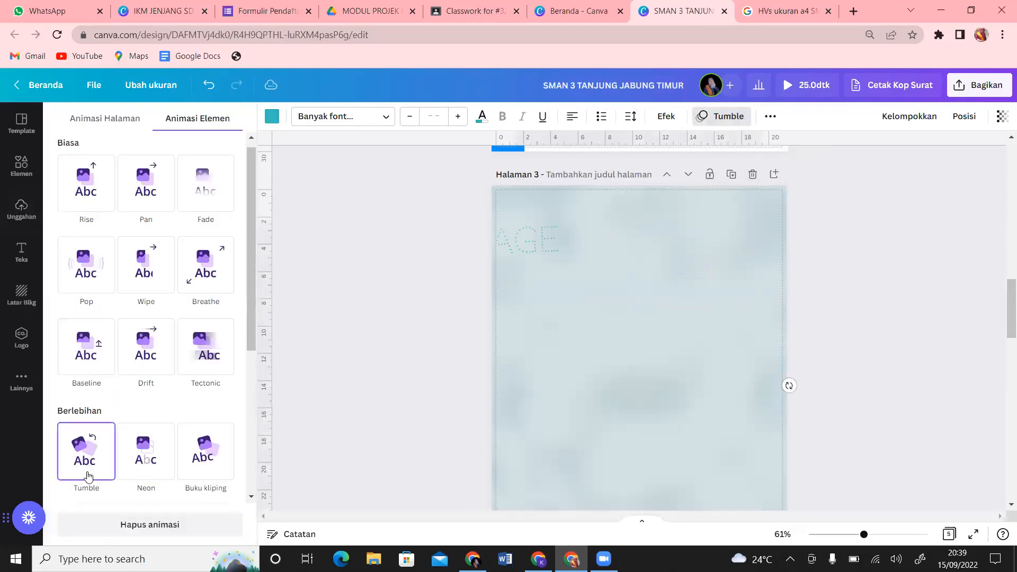
pyautogui.click(831, 311)
# Step: Select all elements on page 4 and apply the Tumble animation
pyautogui.moveTo(1003, 295); pyautogui.dragTo(1003, 360)
pyautogui.click(813, 494)
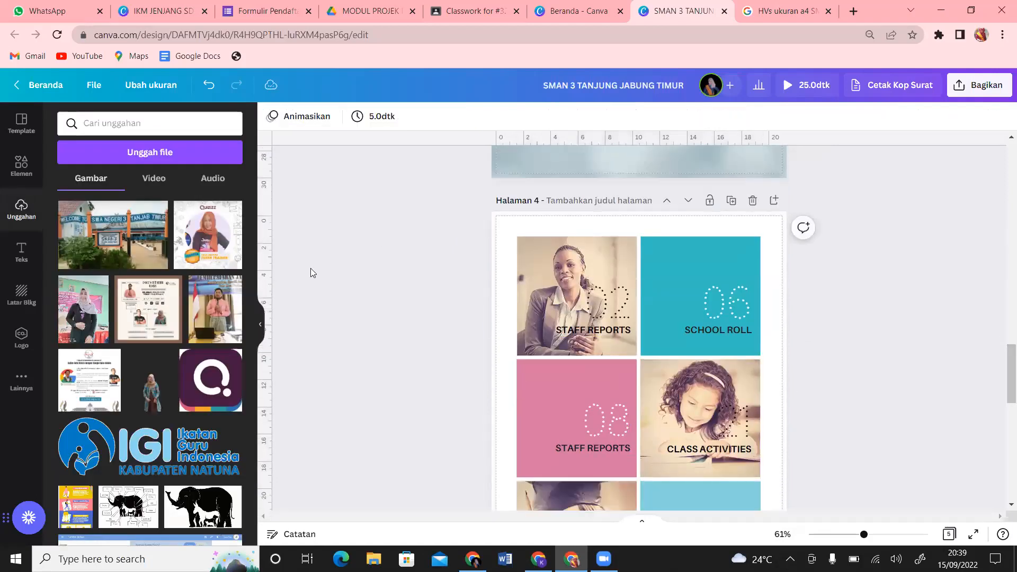
pyautogui.moveTo(528, 256); pyautogui.dragTo(774, 512)
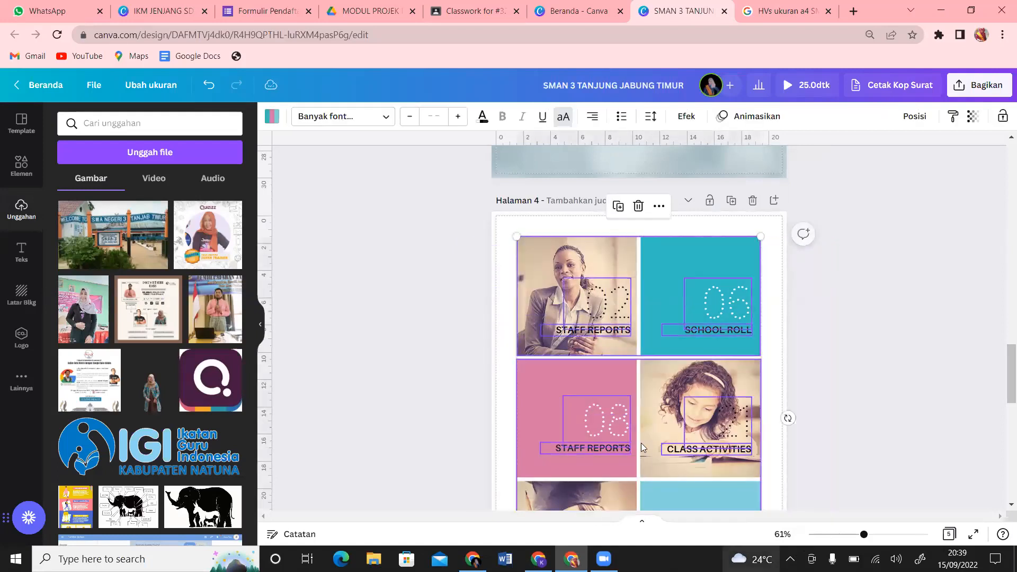
pyautogui.click(761, 122)
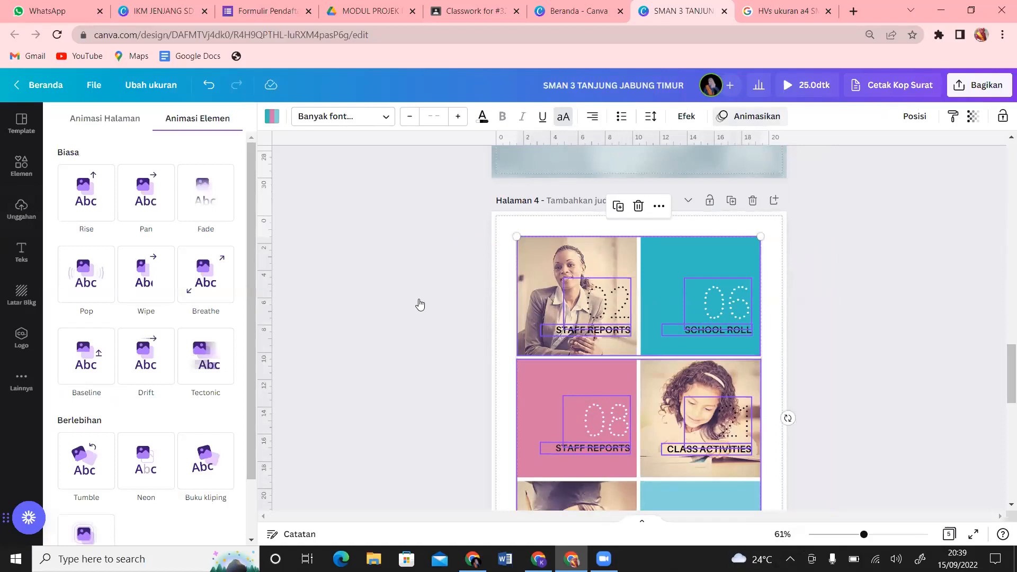
pyautogui.click(79, 463)
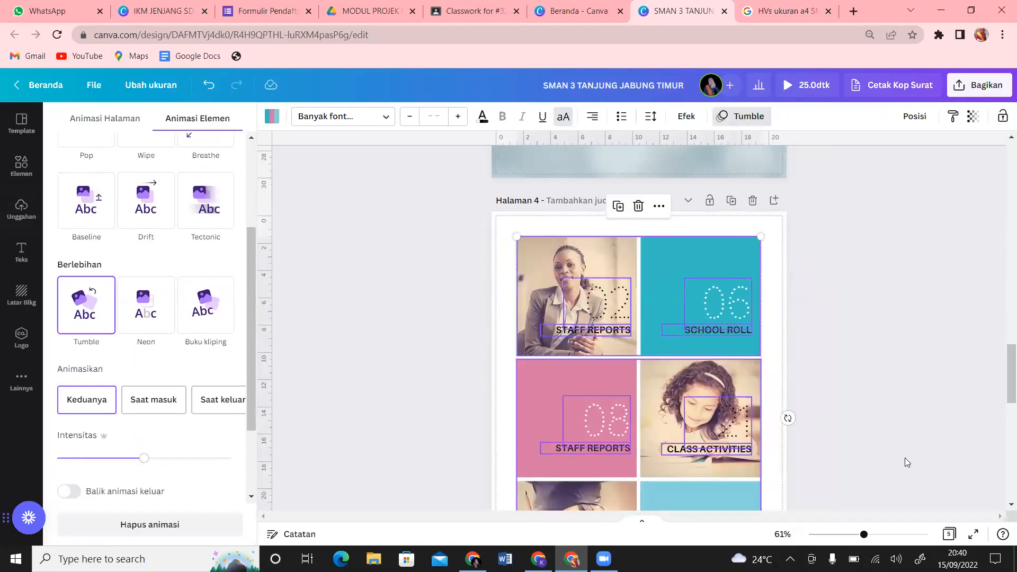
pyautogui.moveTo(1003, 370); pyautogui.dragTo(1003, 446)
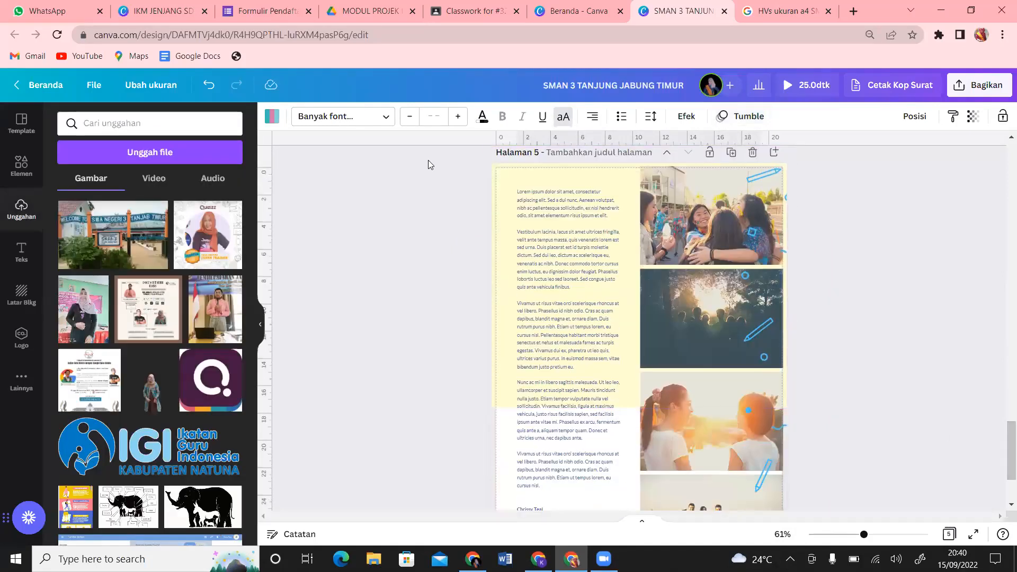
# Step: Select all elements on page 5 and apply the Tumble animation
pyautogui.moveTo(454, 177); pyautogui.dragTo(815, 509)
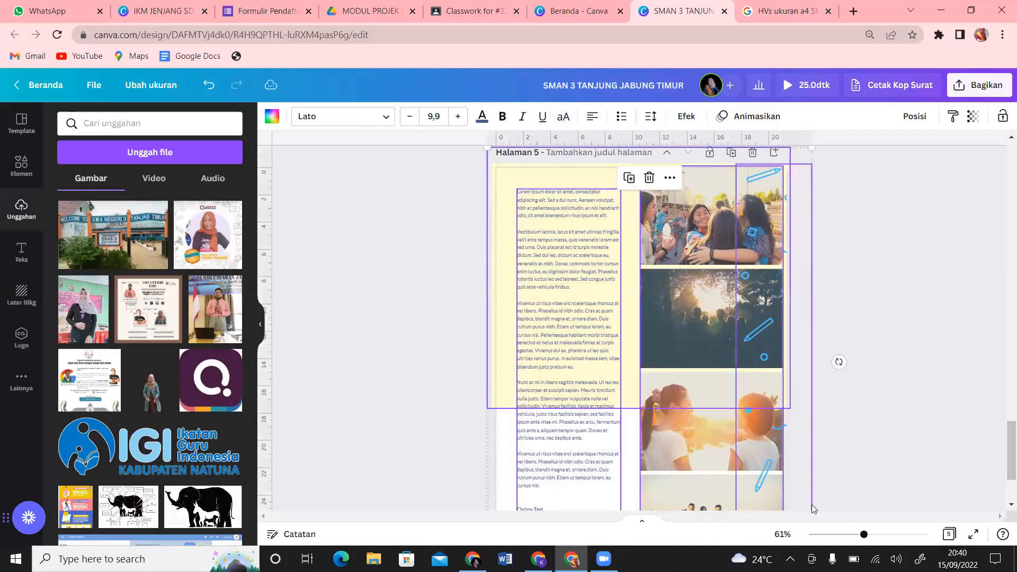
pyautogui.click(770, 114)
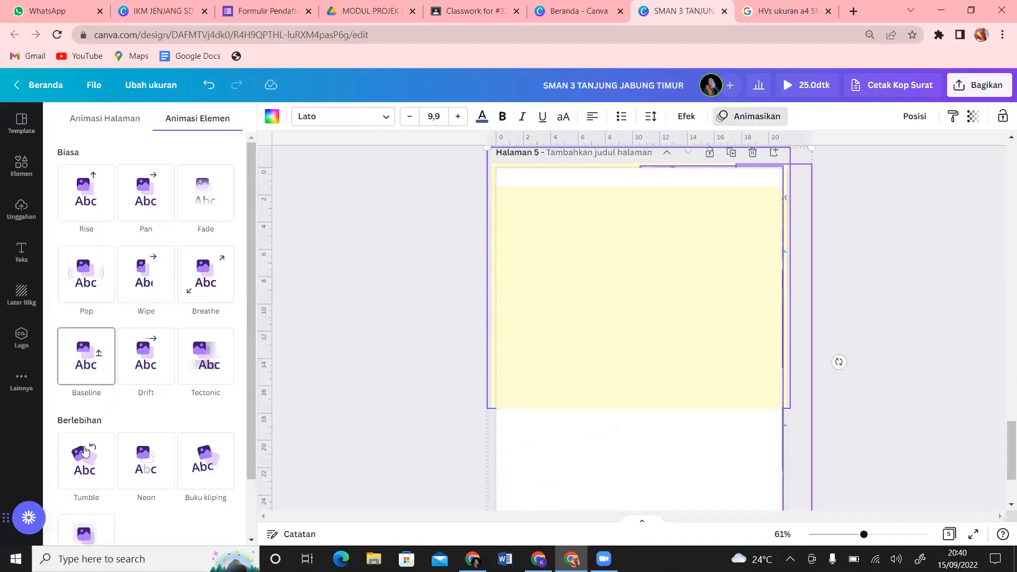
pyautogui.click(85, 457)
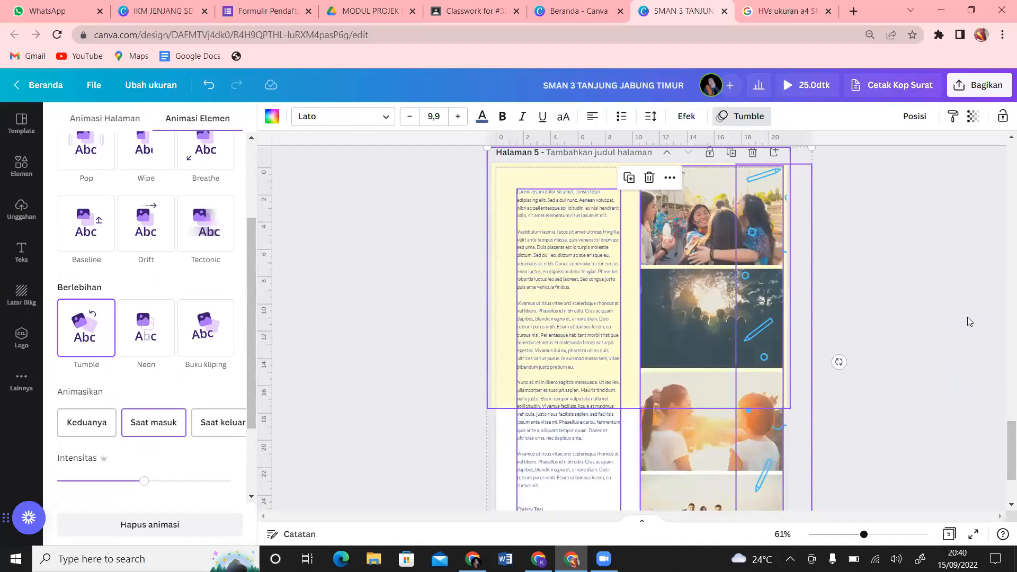
pyautogui.click(968, 315)
pyautogui.moveTo(1008, 460); pyautogui.dragTo(1001, 159)
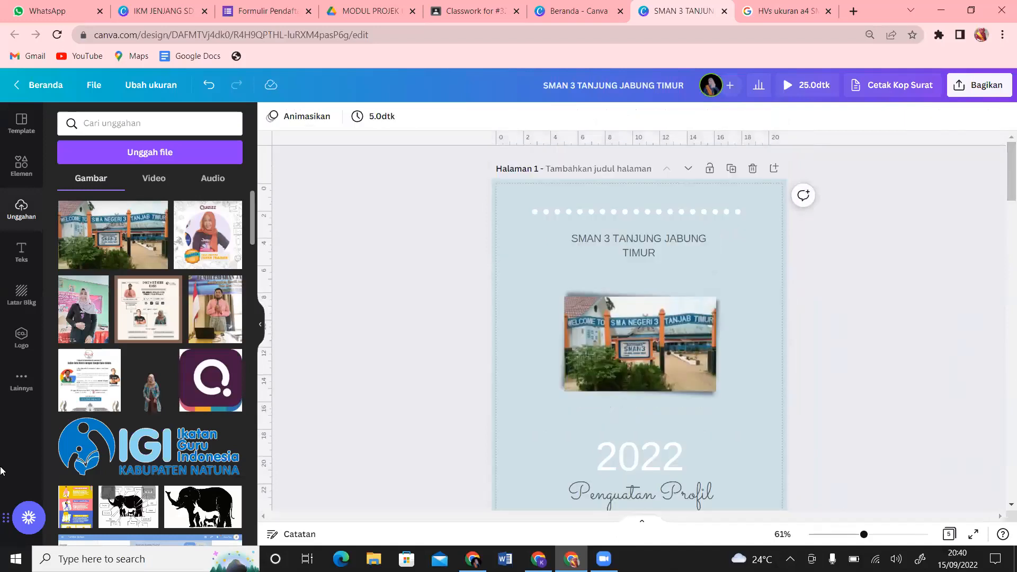
# Step: Preview the Happy Whistling Ukulele track (2:03) in the Audio library and add it to the design
pyautogui.click(21, 377)
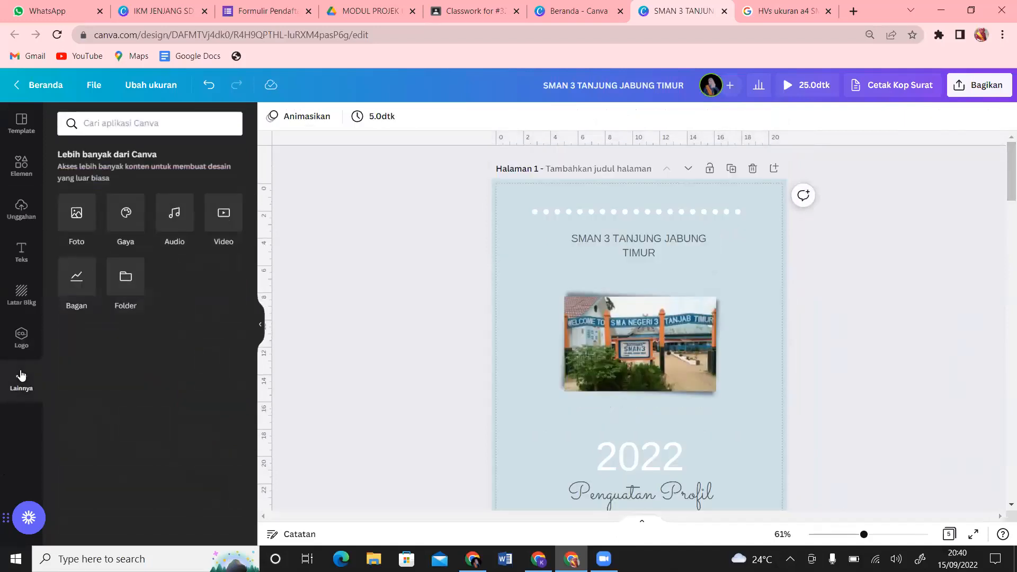
pyautogui.click(174, 217)
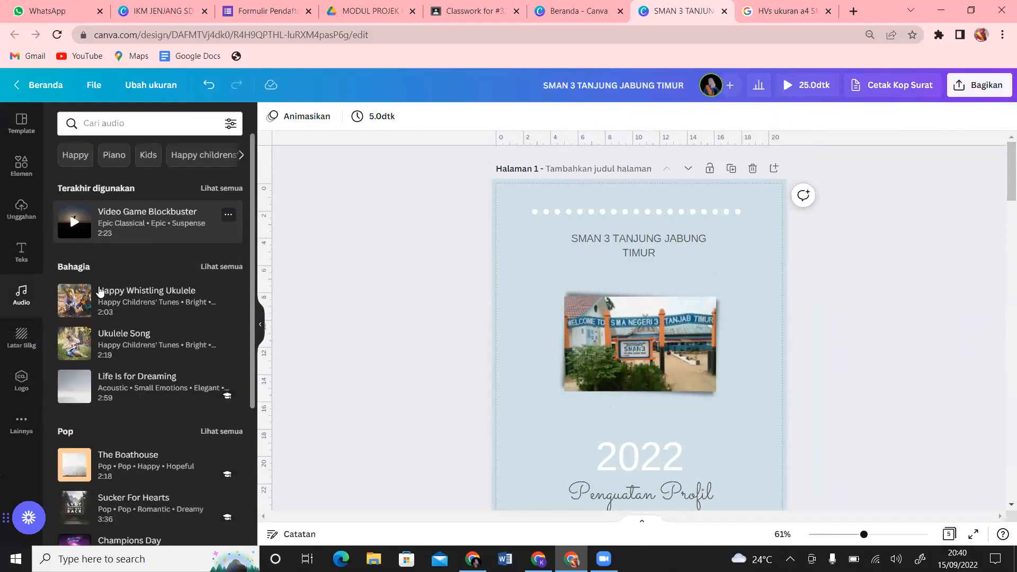
pyautogui.click(73, 308)
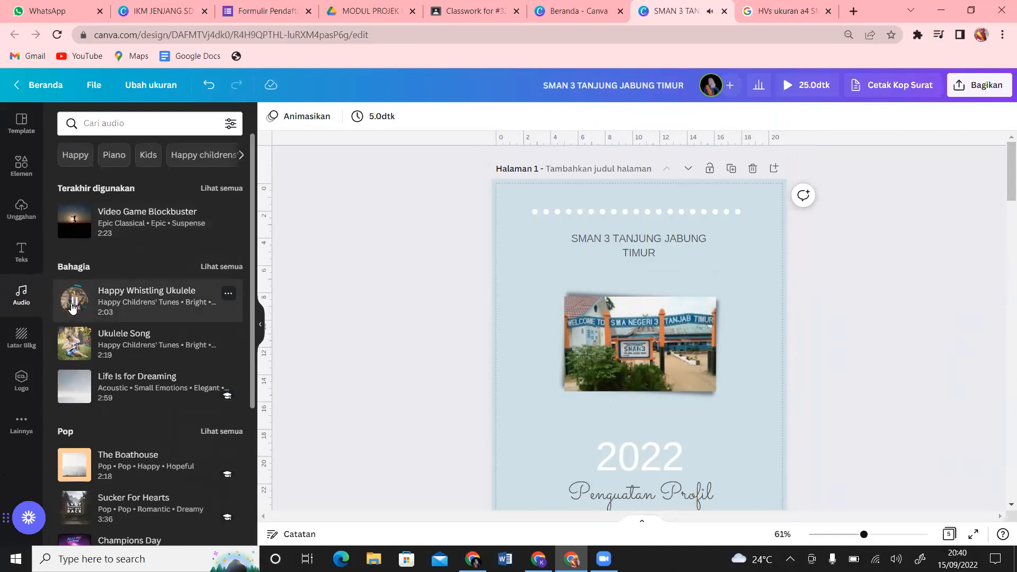
pyautogui.click(74, 307)
pyautogui.click(140, 299)
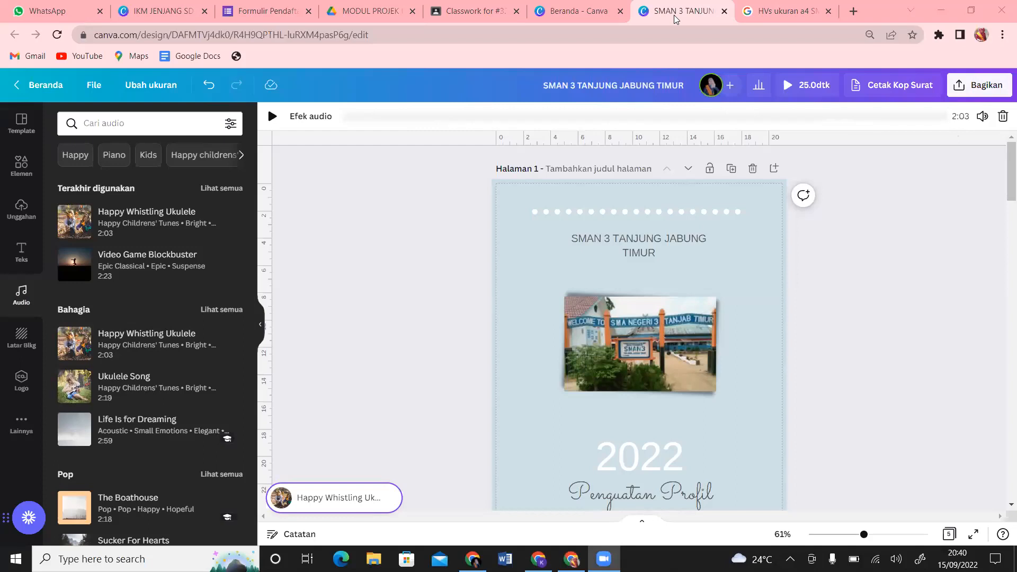
# Step: Stop the music playback and select page 5 itself rather than its elements
pyautogui.click(1002, 86)
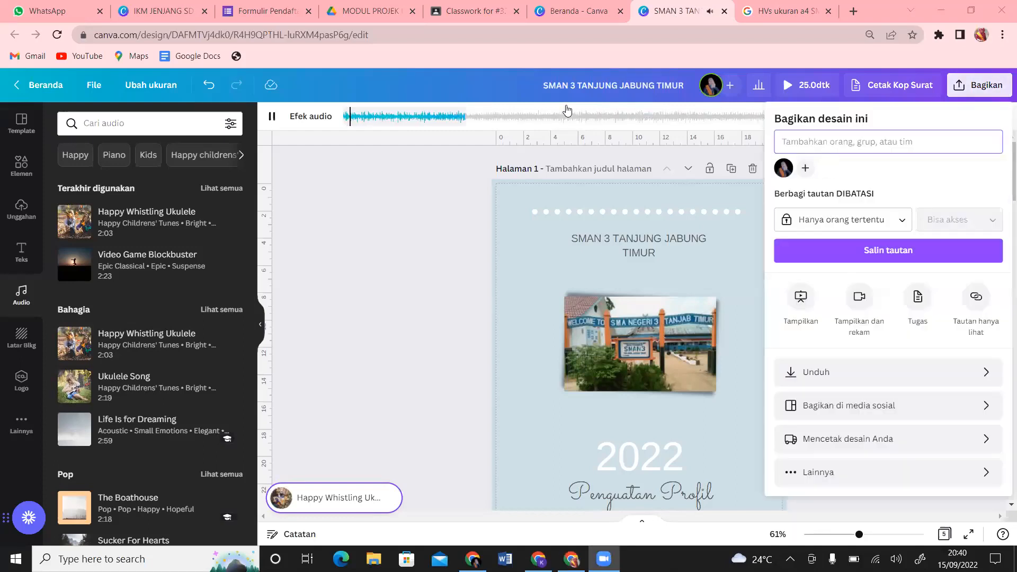
pyautogui.click(662, 50)
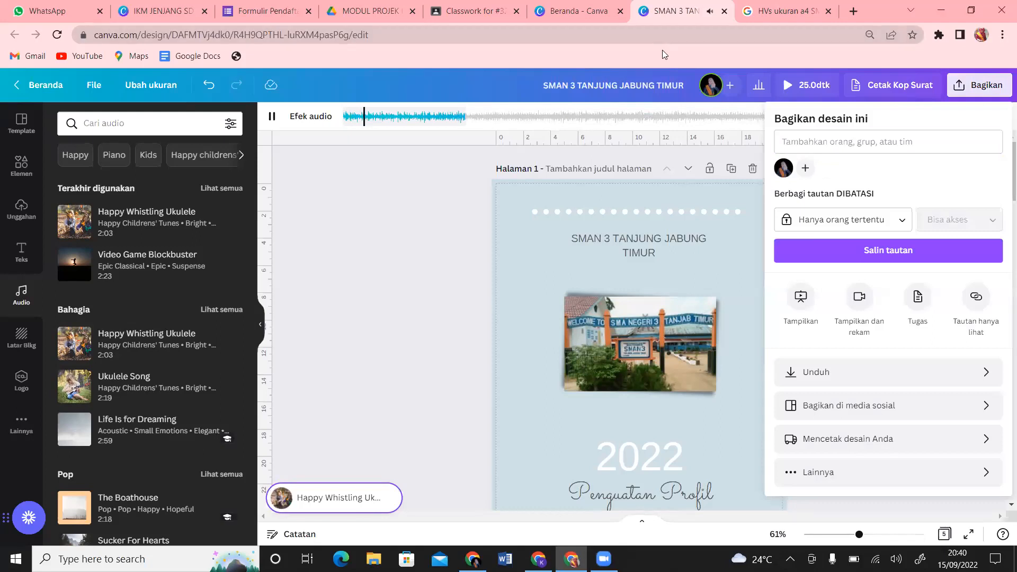
pyautogui.click(270, 118)
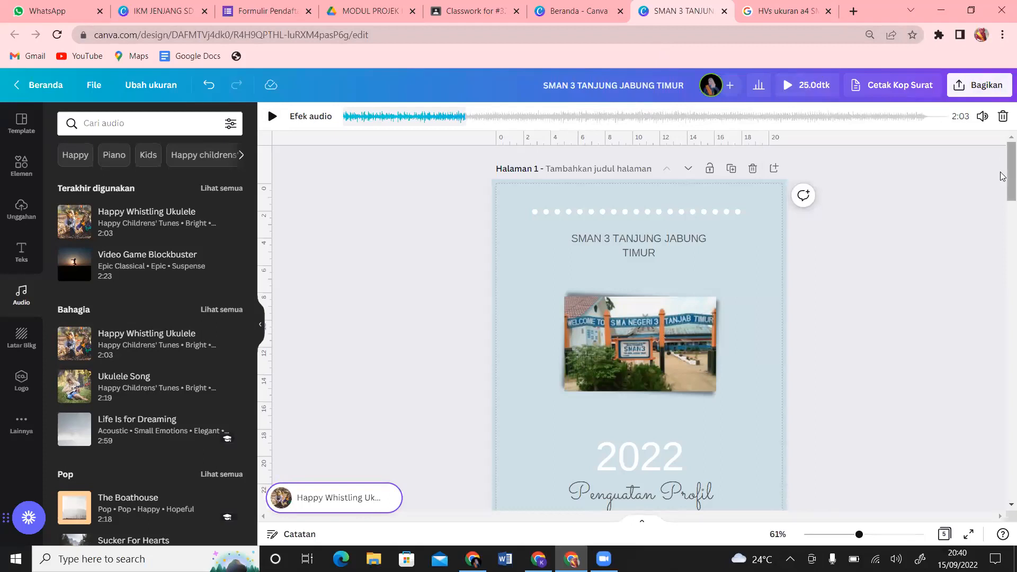
pyautogui.scroll(-15, 1003, 180)
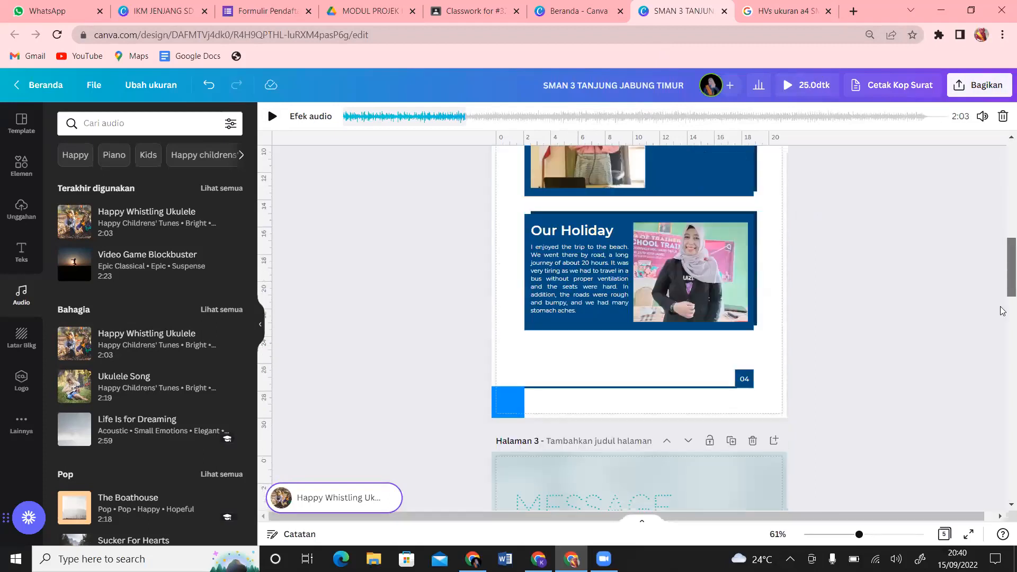
pyautogui.scroll(-10, 1002, 405)
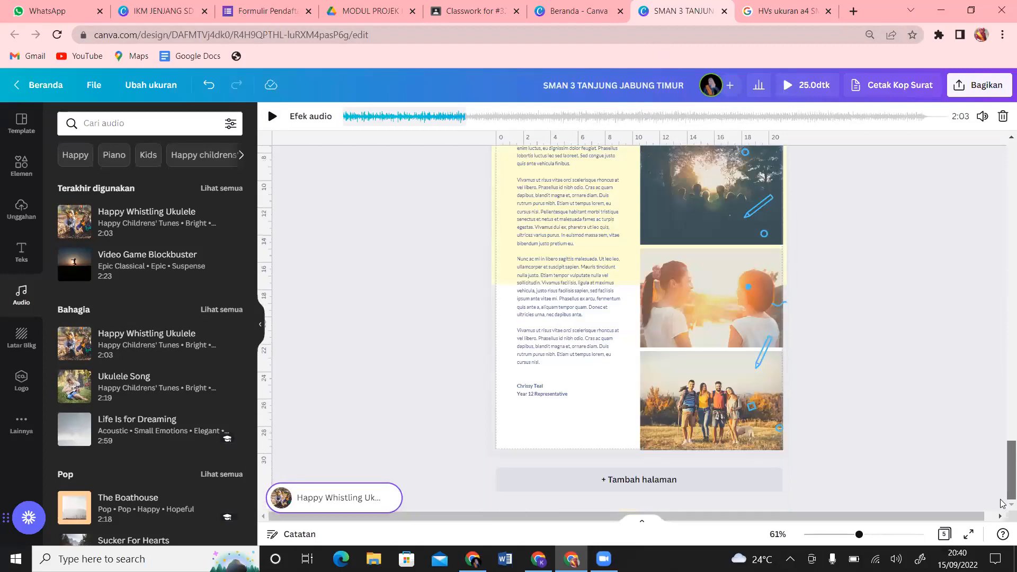
pyautogui.click(1001, 503)
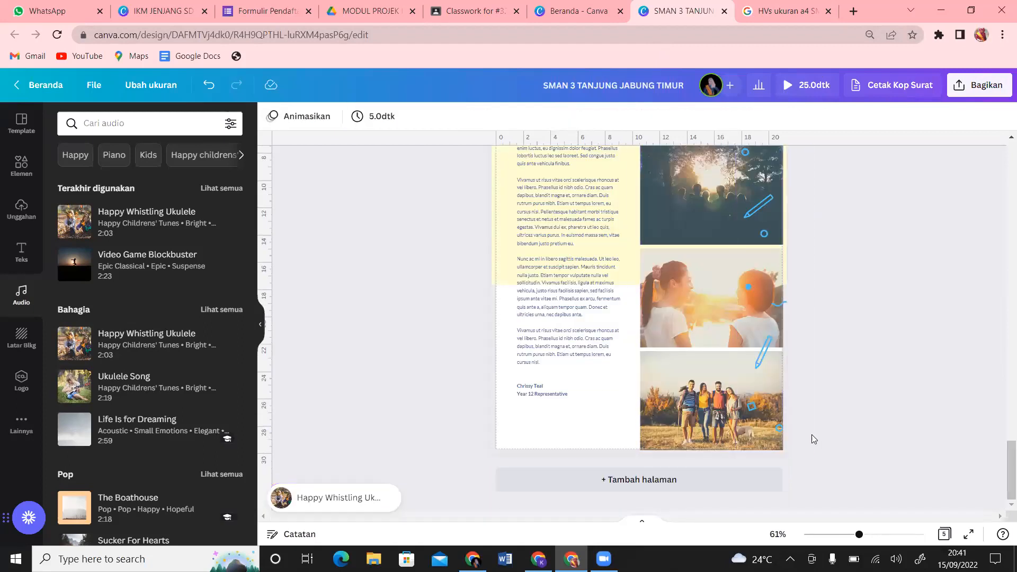
pyautogui.moveTo(812, 434); pyautogui.dragTo(436, 256)
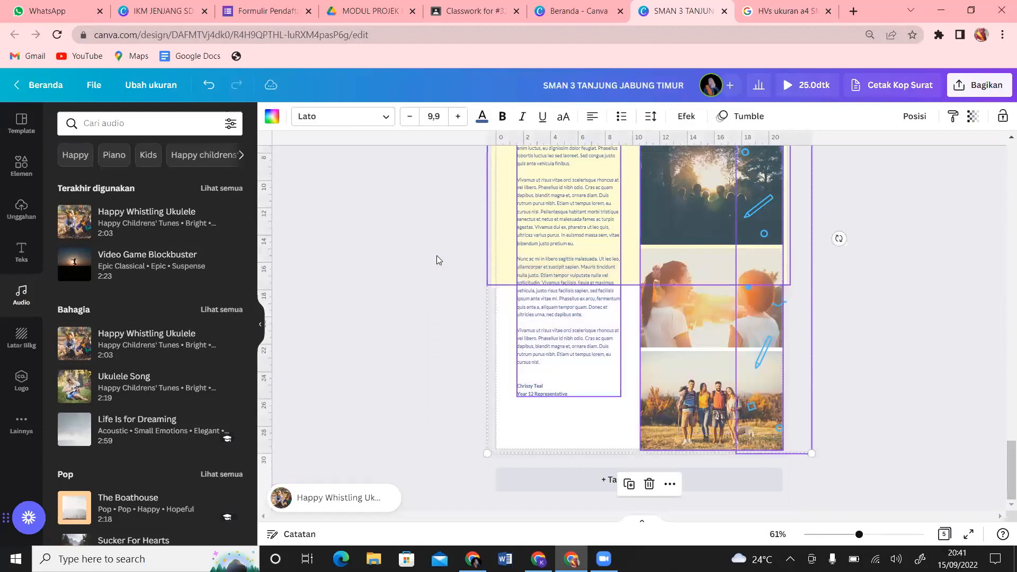
pyautogui.click(876, 246)
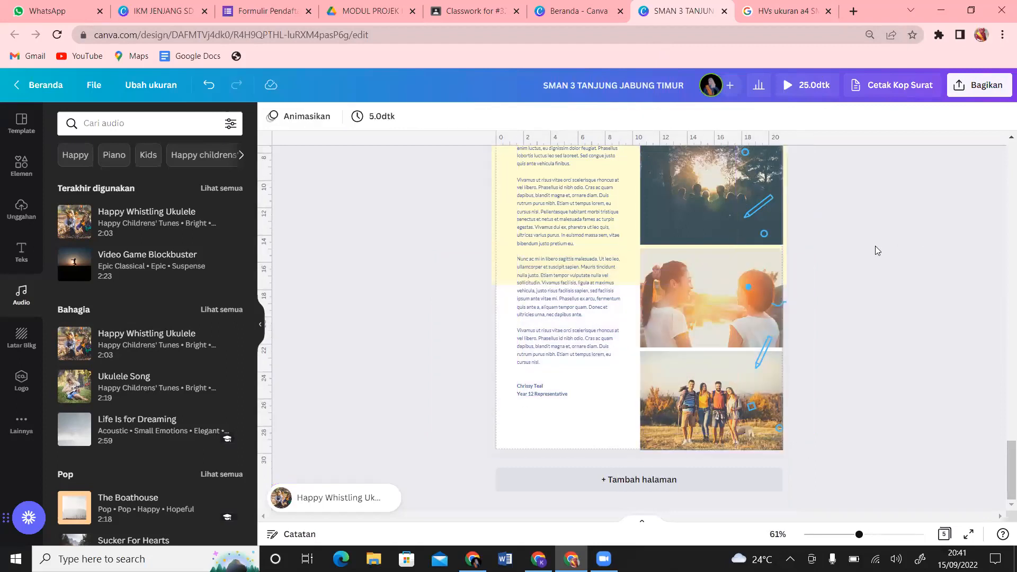
pyautogui.click(523, 444)
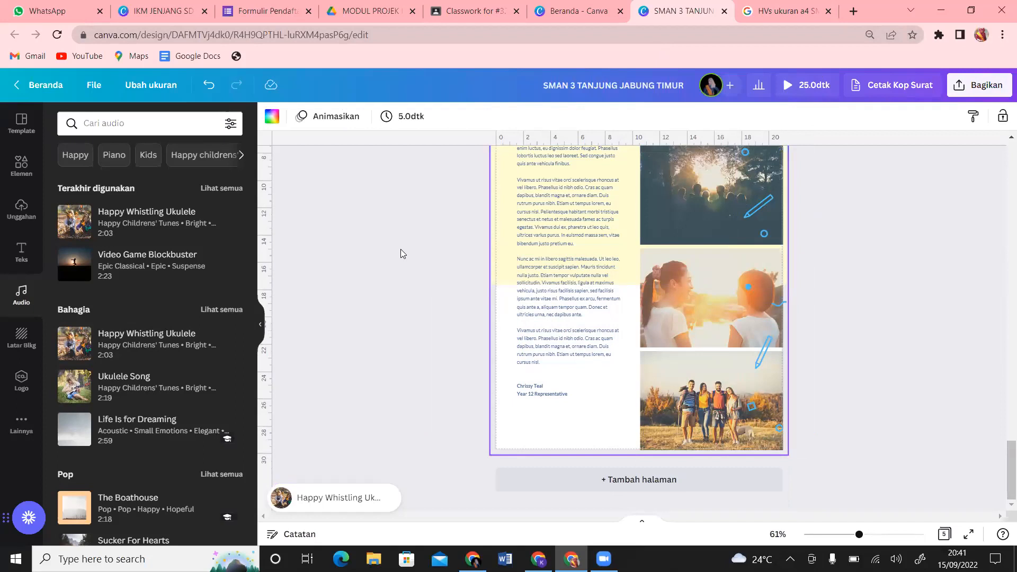
# Step: Lengthen the last page's duration from 5.0 to 10.5 seconds, making the video 30.5 seconds
pyautogui.click(404, 116)
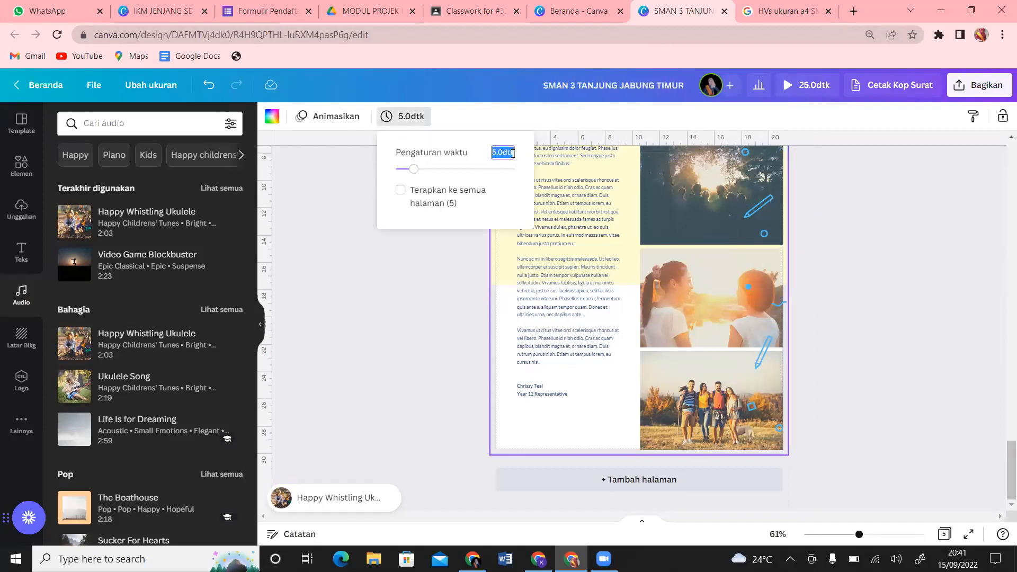
pyautogui.click(296, 236)
pyautogui.moveTo(413, 169); pyautogui.dragTo(438, 170)
pyautogui.click(864, 166)
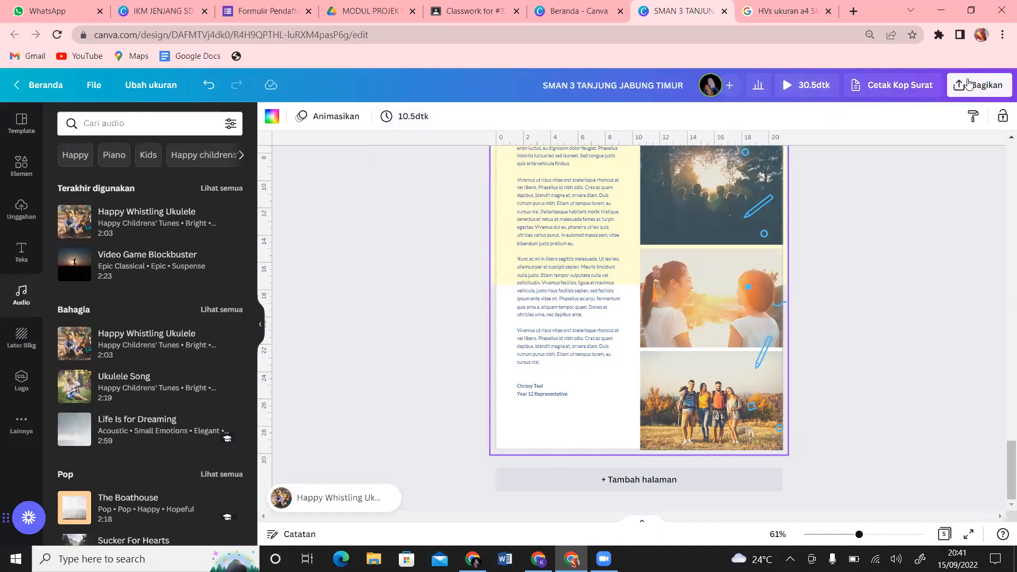
# Step: Look over the download options under Bagikan, then close them
pyautogui.click(978, 84)
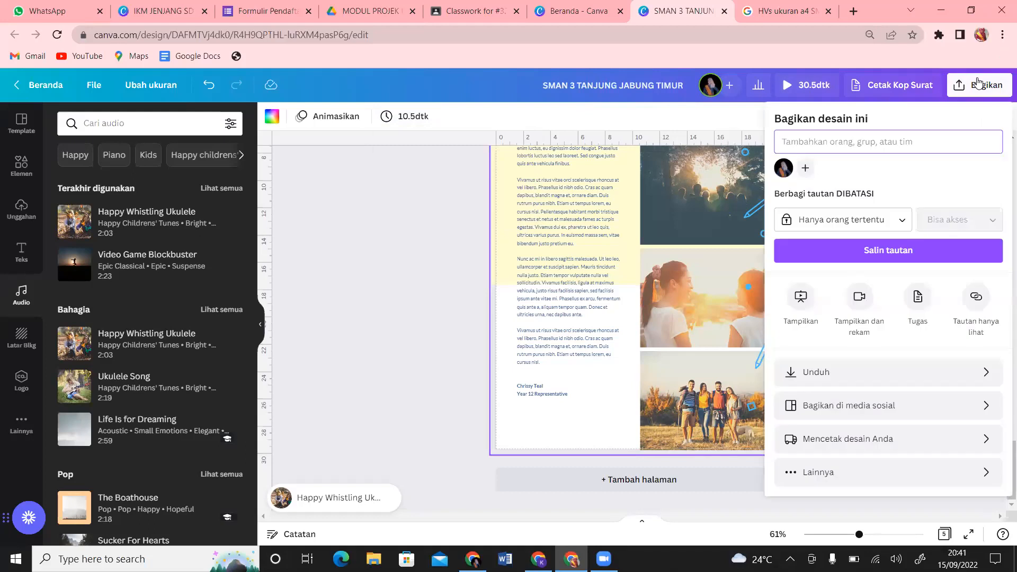
pyautogui.click(868, 372)
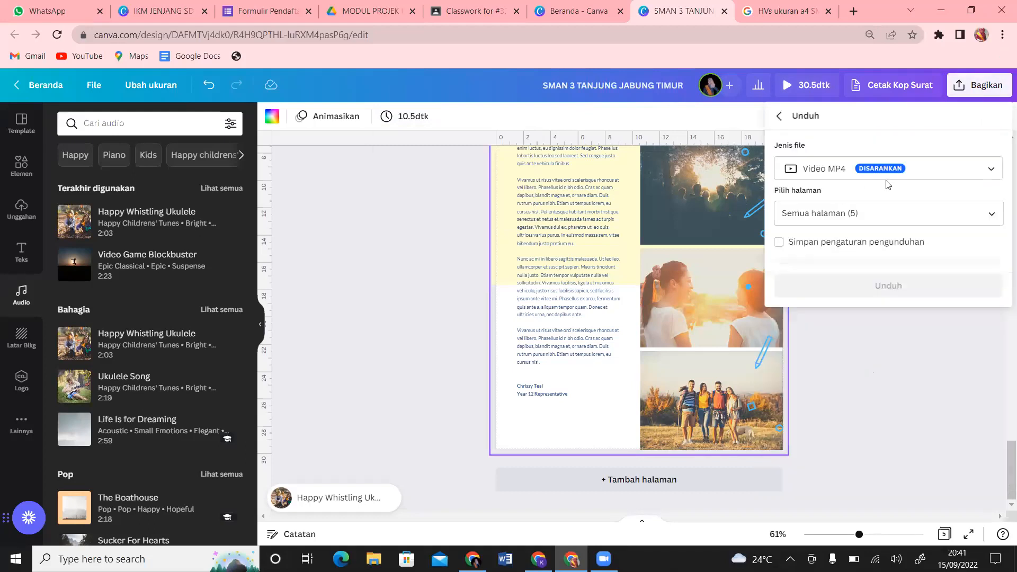
pyautogui.click(873, 349)
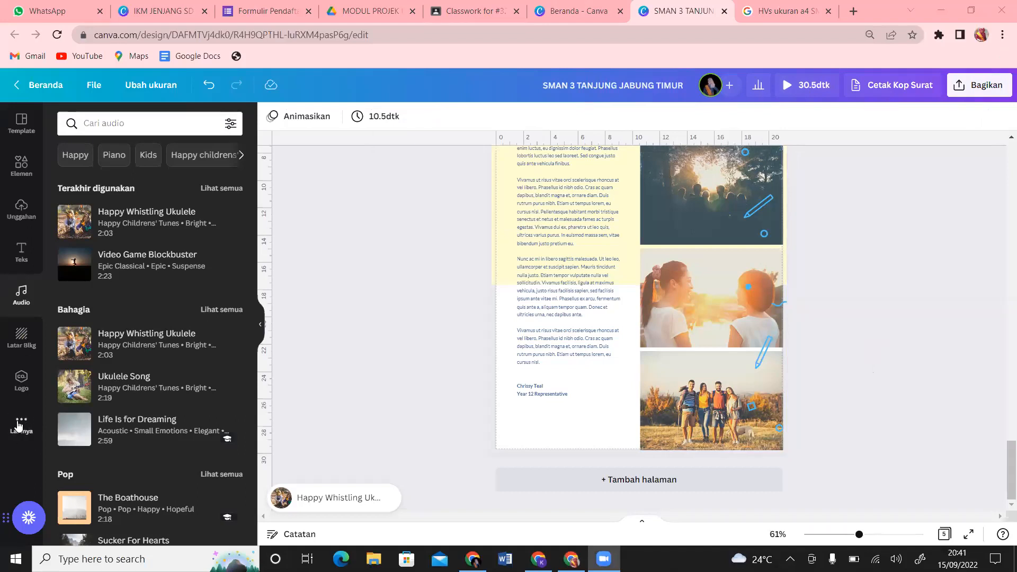
# Step: Replace the soundtrack with Video Game Blockbuster (2:23) from the recently used audio
pyautogui.click(20, 424)
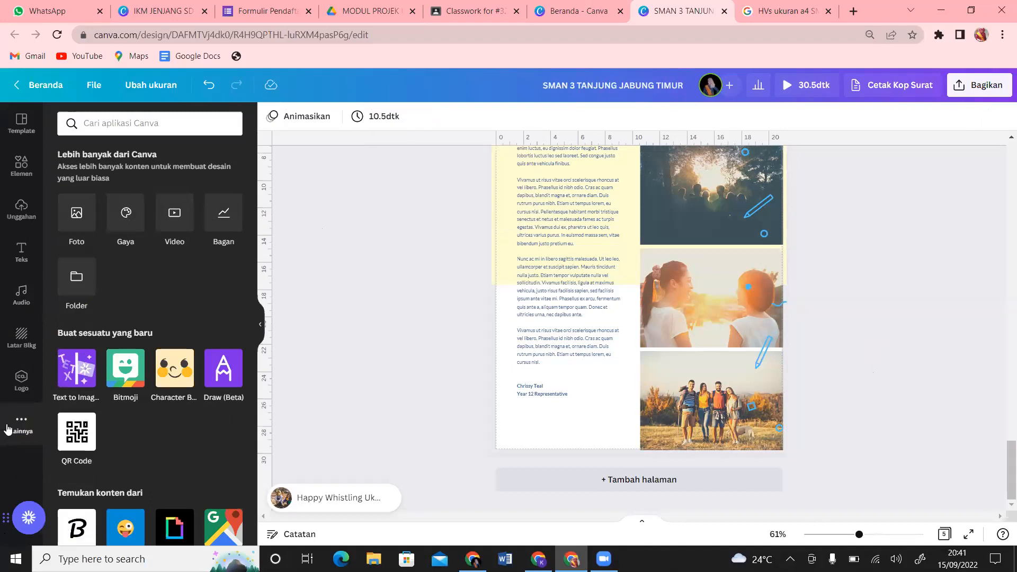
pyautogui.click(22, 304)
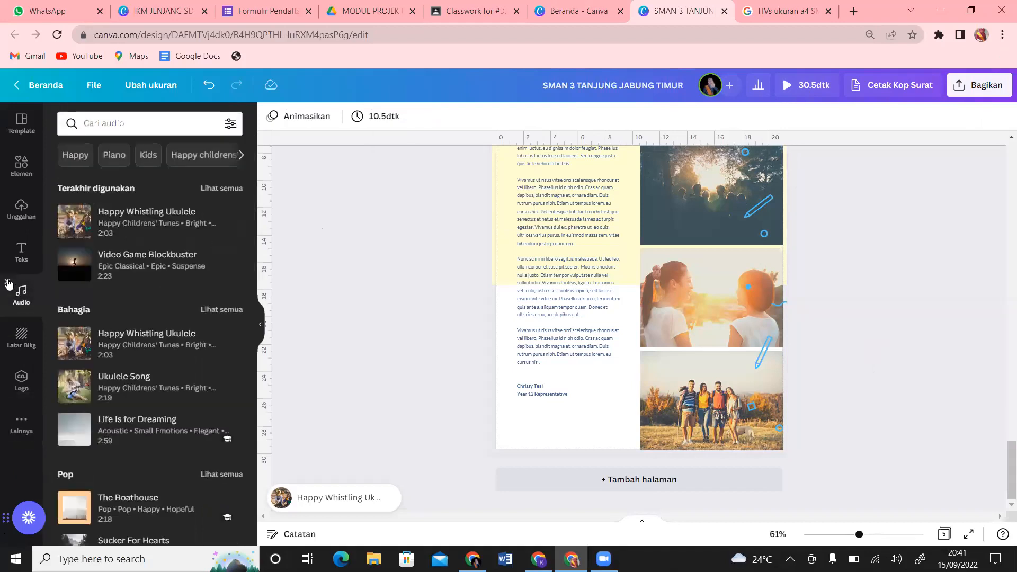
pyautogui.click(9, 285)
pyautogui.click(21, 379)
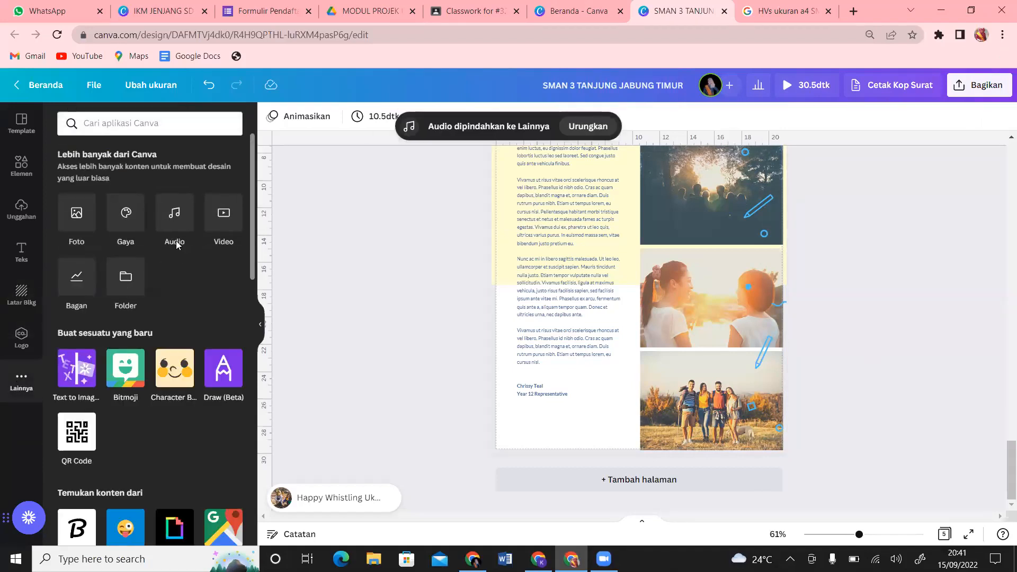
pyautogui.click(181, 236)
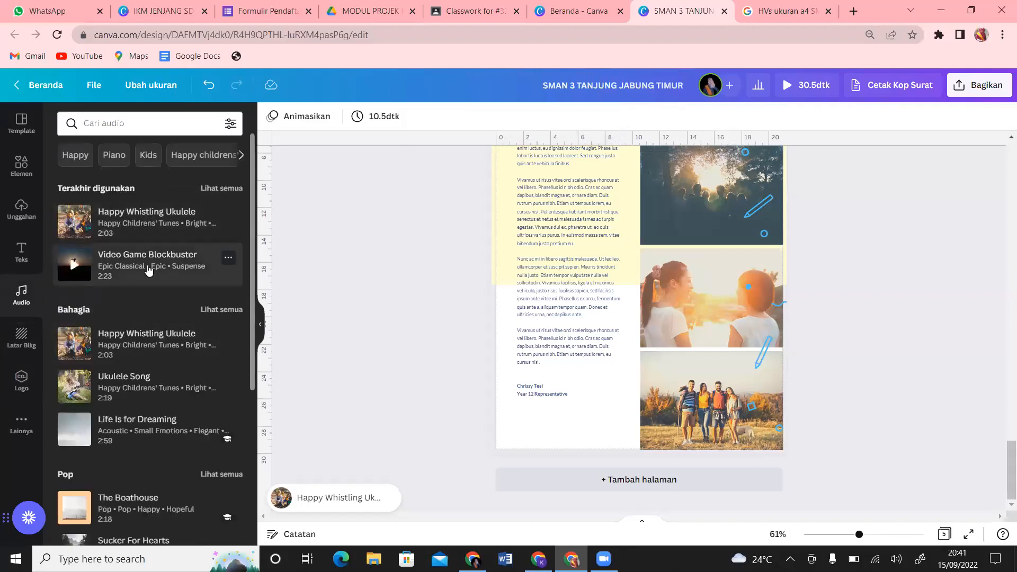
pyautogui.click(148, 271)
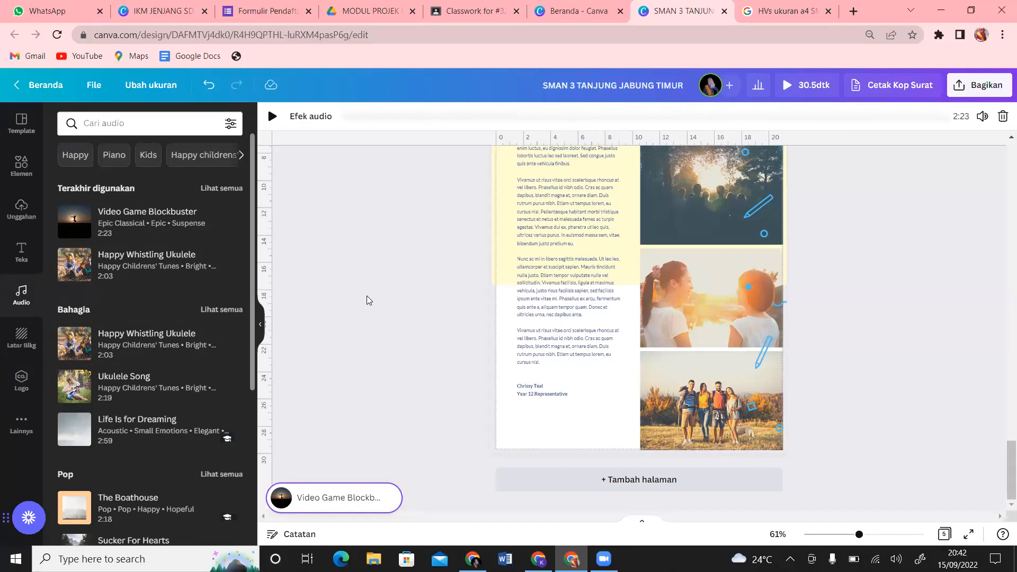
pyautogui.click(970, 96)
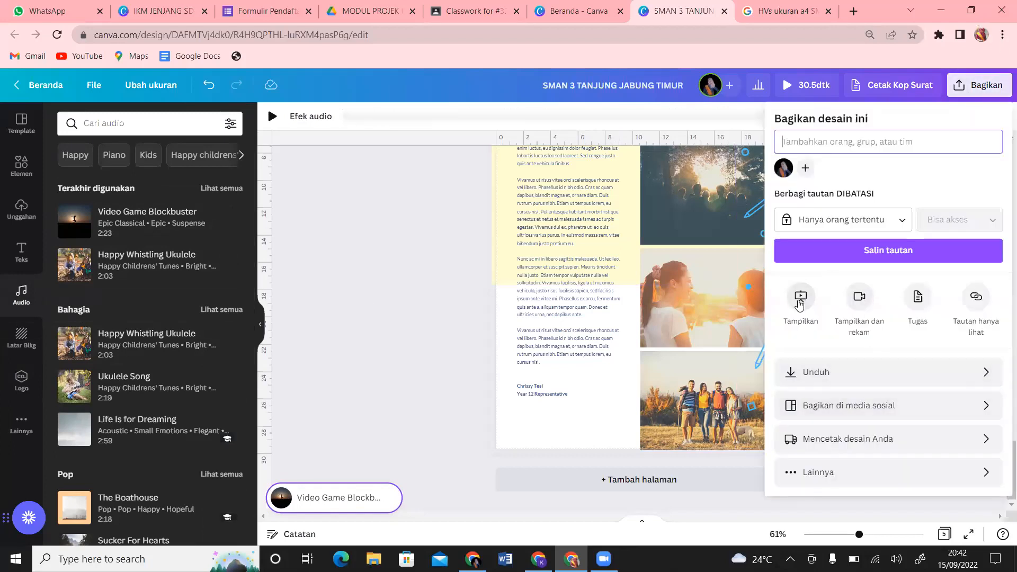
# Step: Play the yearbook as a full-screen presentation with the Standar type
pyautogui.click(798, 317)
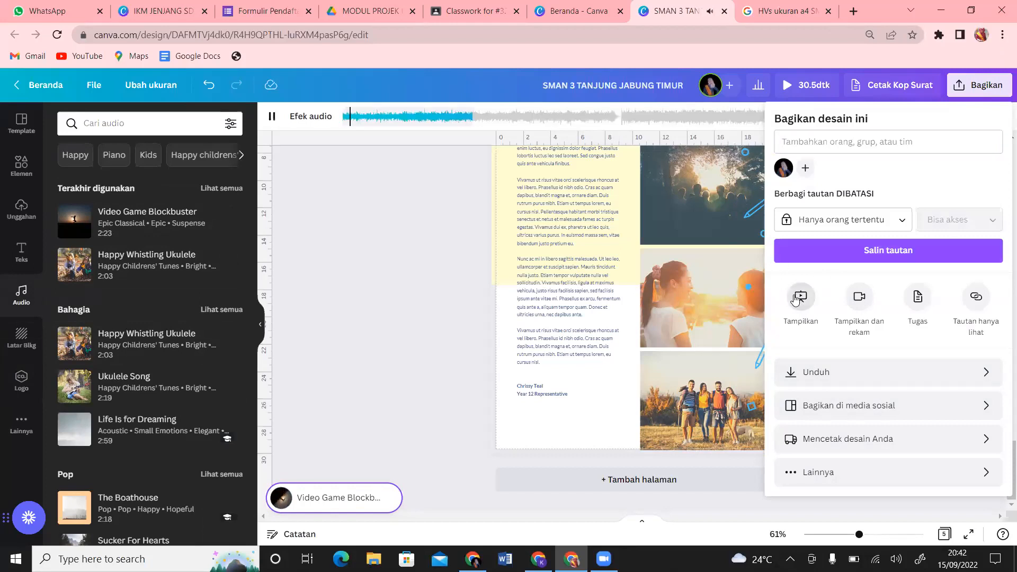
pyautogui.click(795, 300)
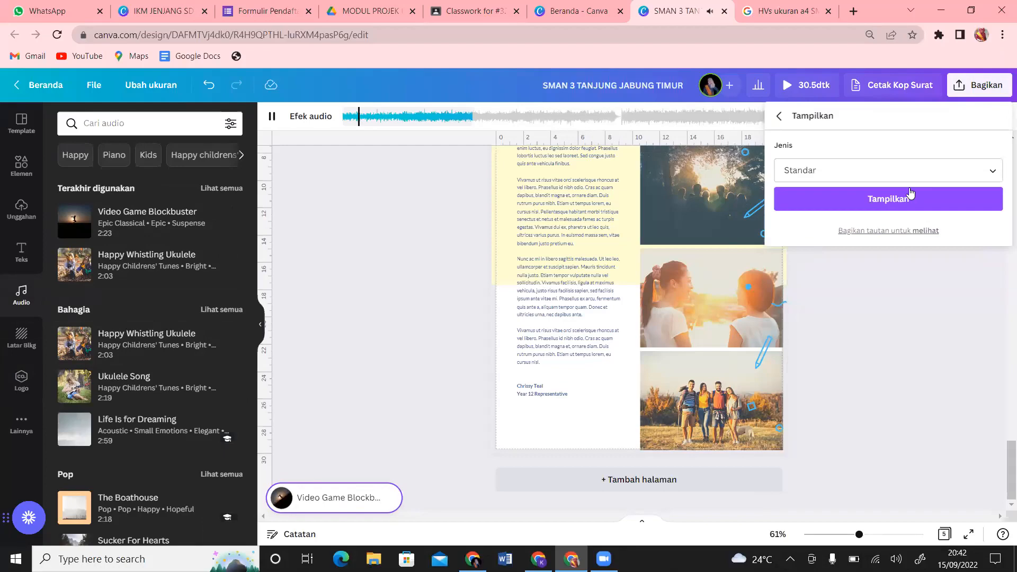
pyautogui.click(910, 195)
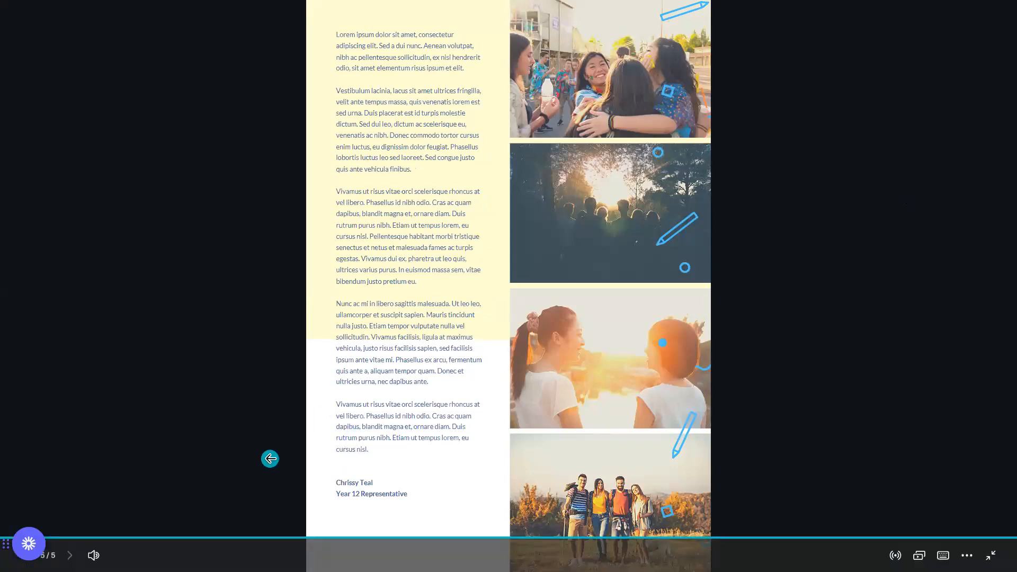
# Step: Exit the full-screen presentation and close the preview to get back to page 5 in the editor
pyautogui.press('Escape')
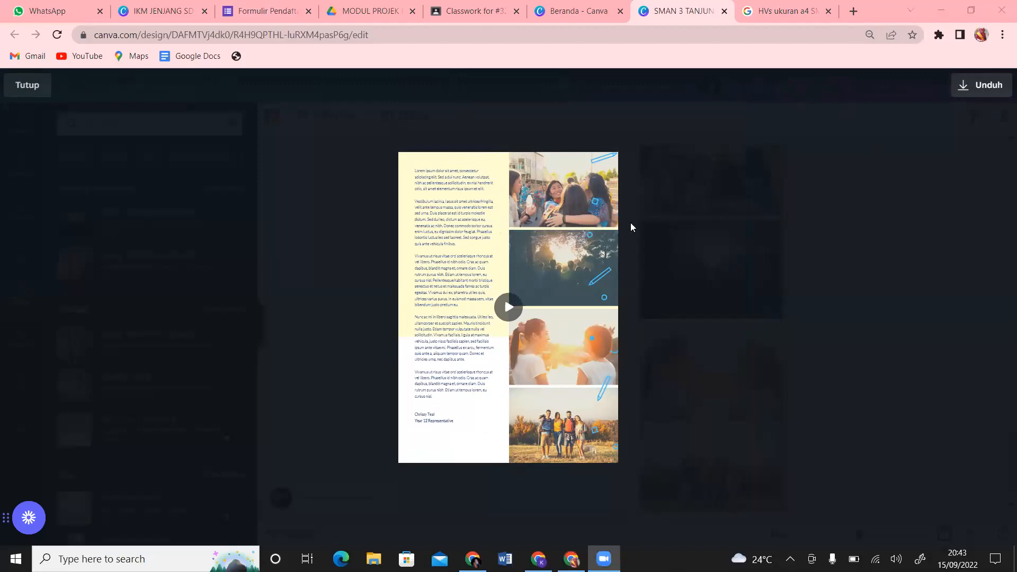
pyautogui.click(27, 90)
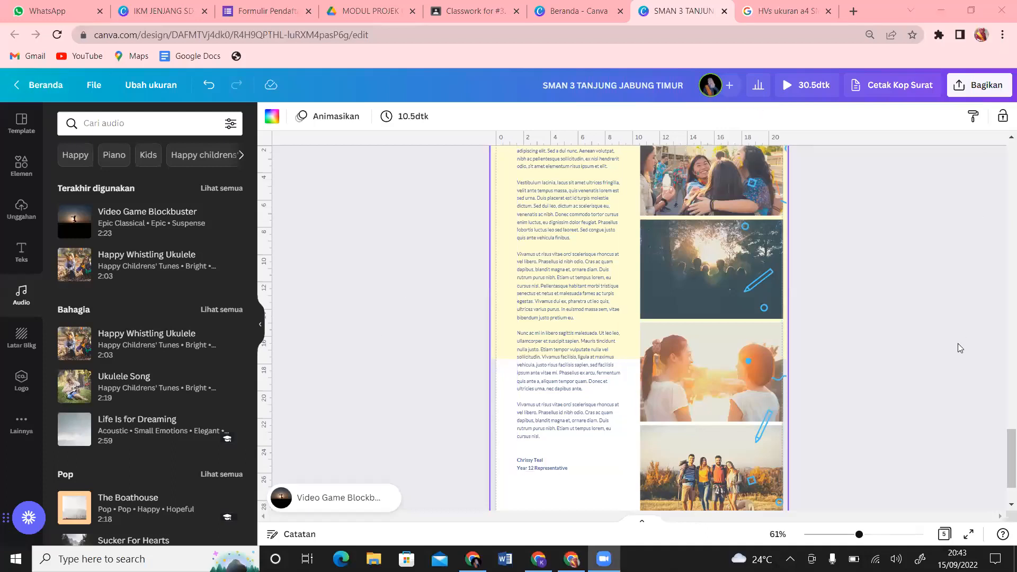
# Step: Give the Video Game Blockbuster soundtrack a 5.0-second fade-out, leaving fade-in at 0
pyautogui.click(372, 496)
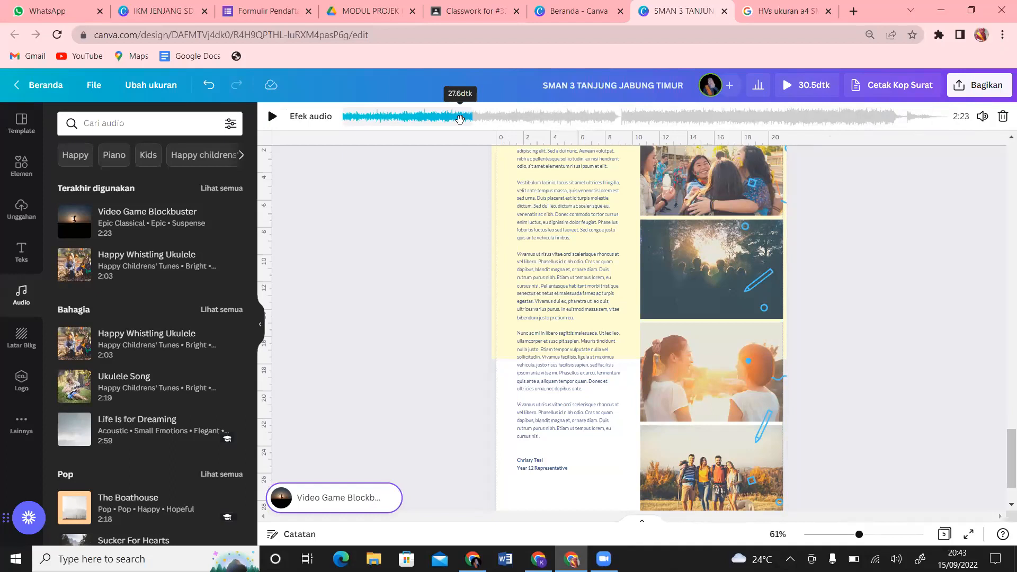
pyautogui.click(303, 121)
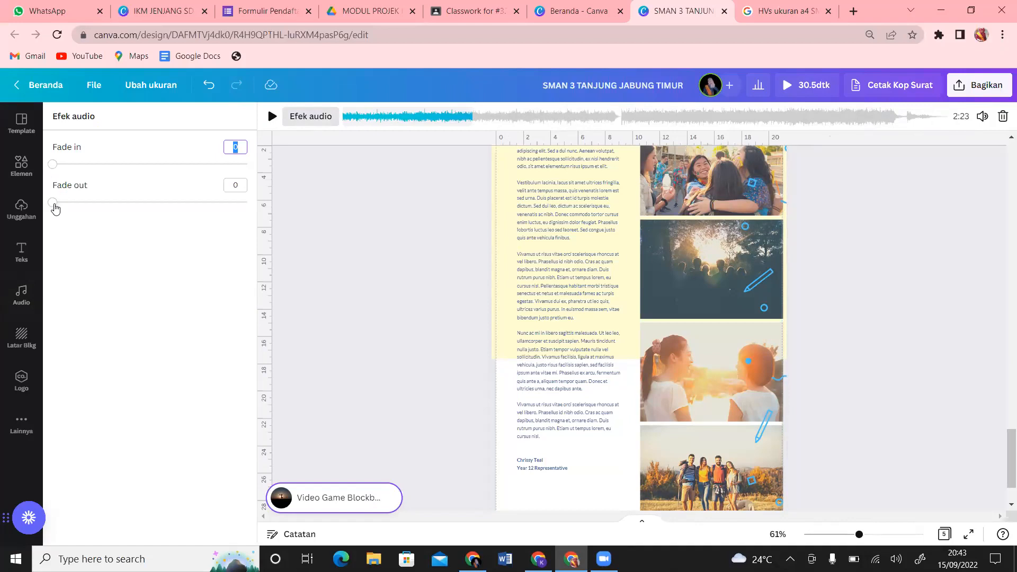
pyautogui.moveTo(55, 209); pyautogui.dragTo(274, 198)
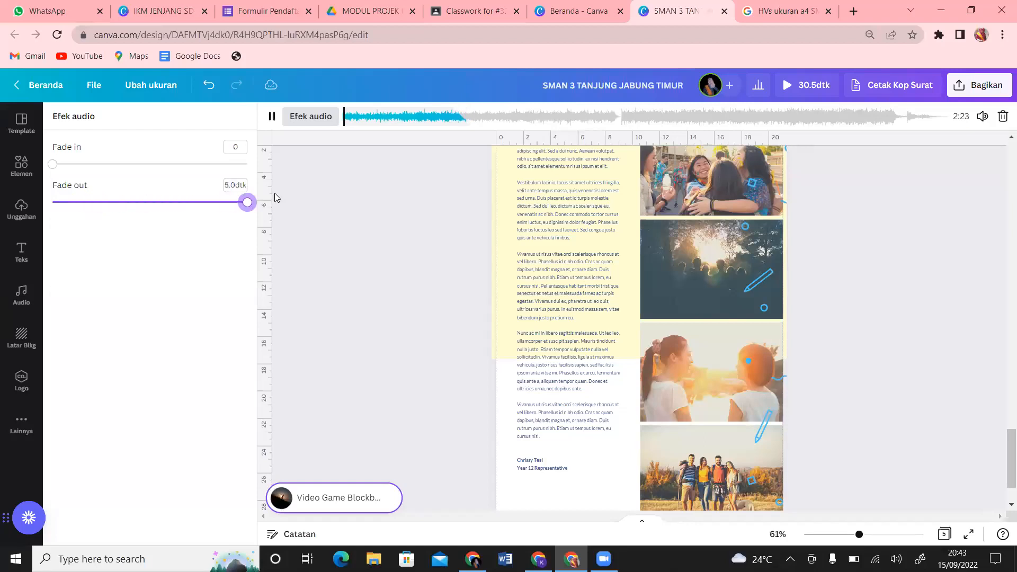
pyautogui.click(342, 219)
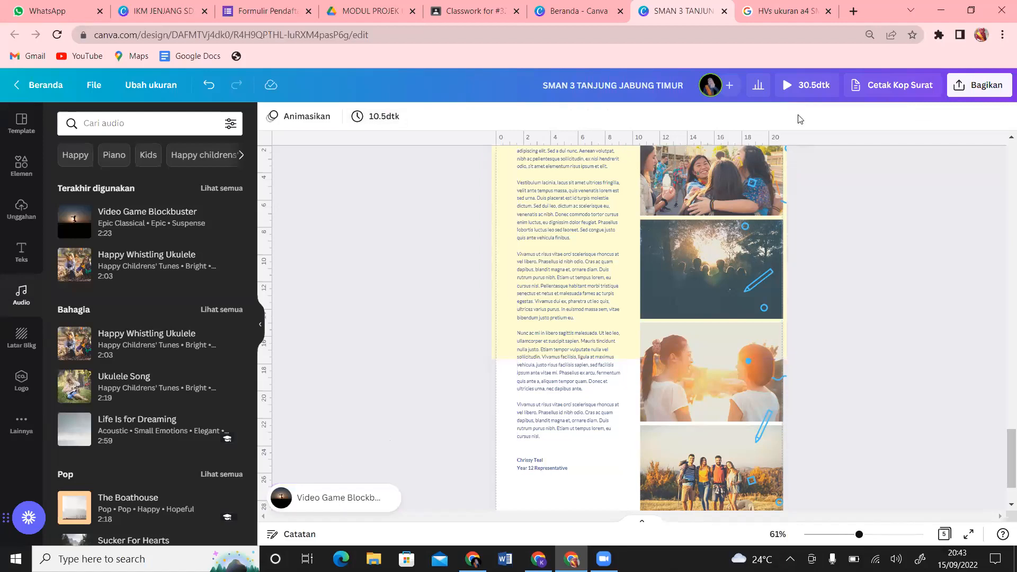
# Step: Preview the 30.5-second yearbook video with music, skipping to the end before closing
pyautogui.click(796, 98)
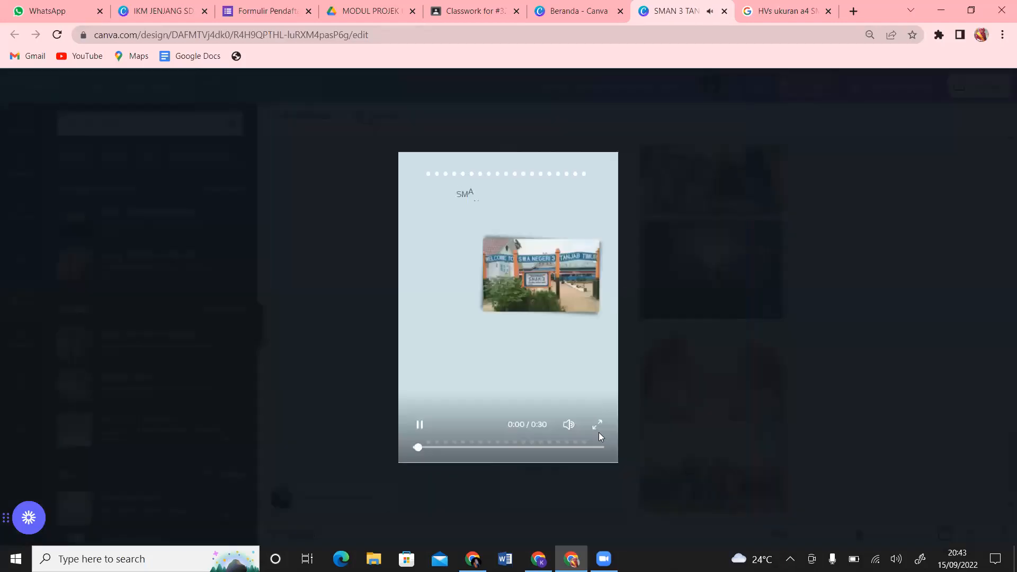
pyautogui.click(591, 448)
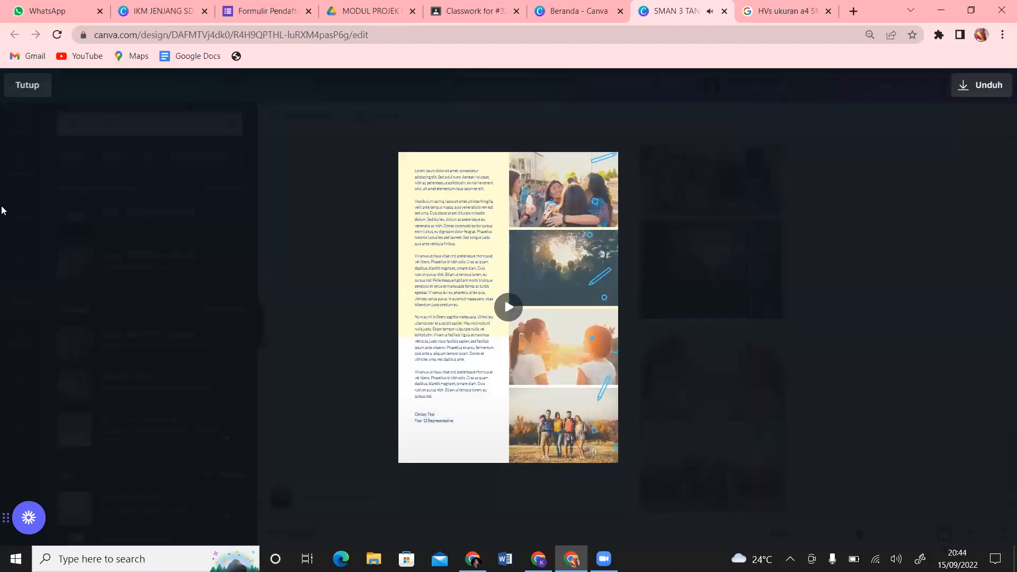
pyautogui.click(34, 93)
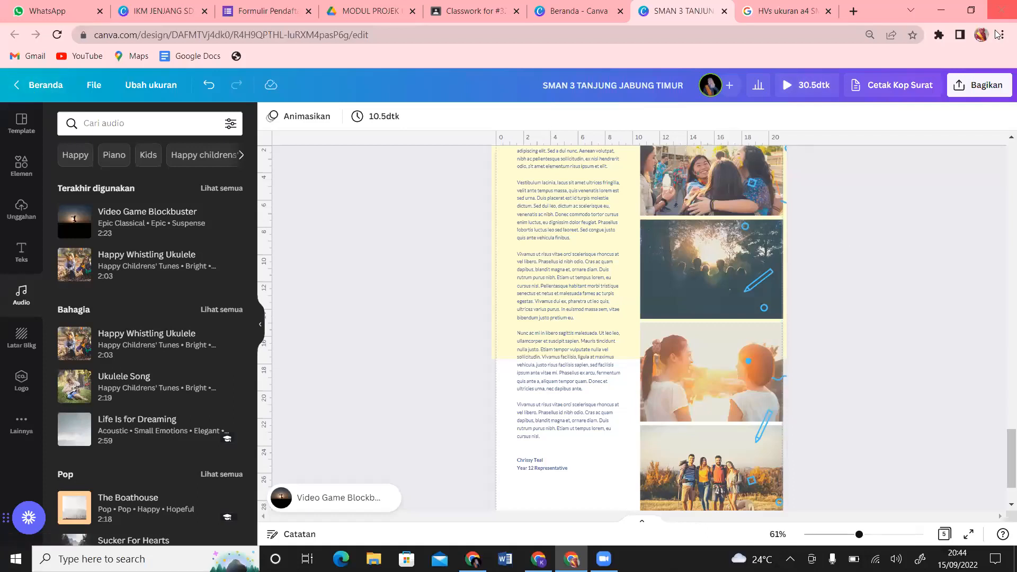
# Step: Download all 5 pages as an MP4 video from the Share menu
pyautogui.click(980, 86)
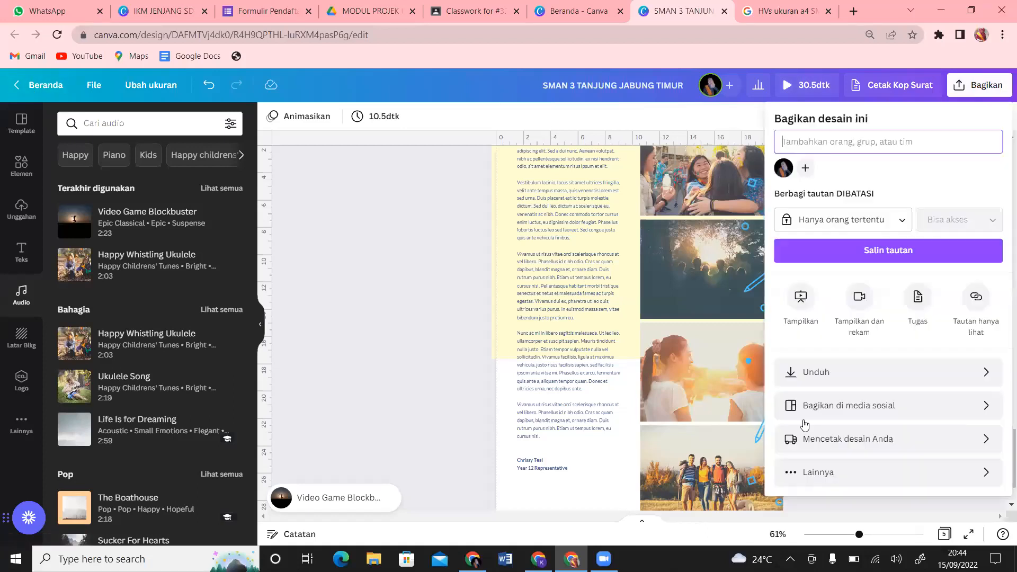
pyautogui.click(830, 363)
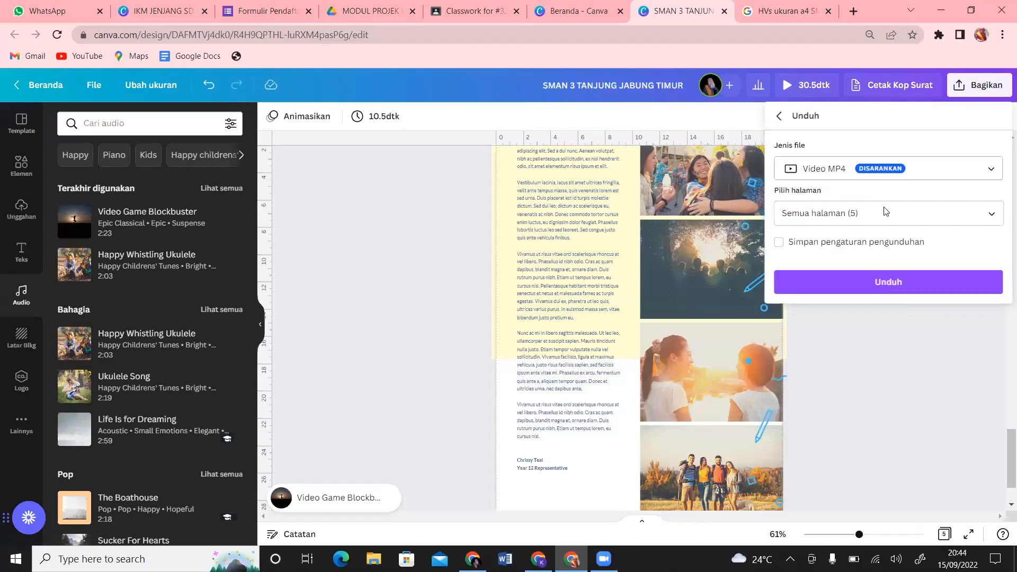
pyautogui.click(901, 286)
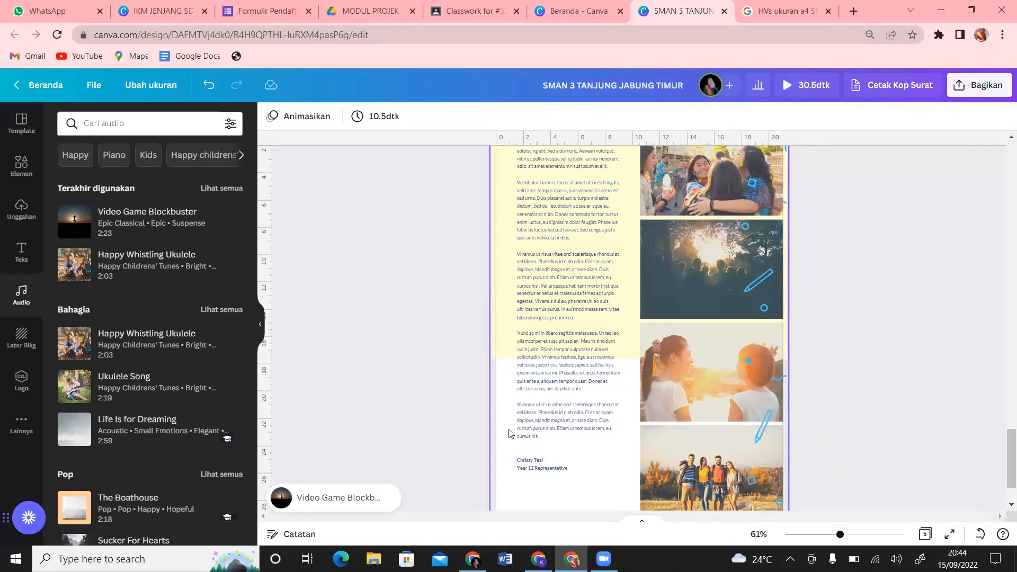
# Step: Lengthen the last page's duration to 11.0 seconds
pyautogui.click(364, 119)
pyautogui.moveTo(409, 171); pyautogui.dragTo(409, 170)
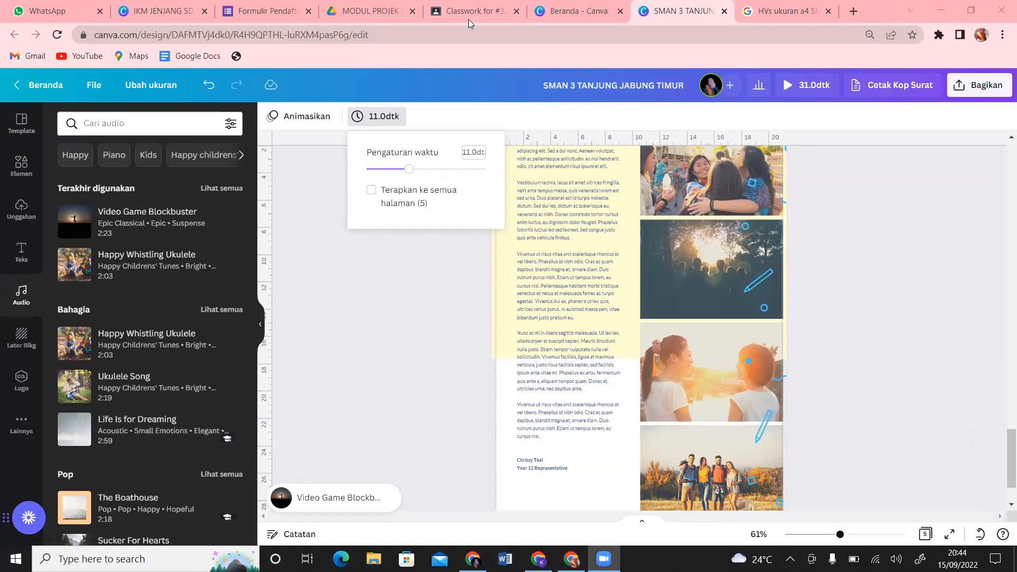
pyautogui.click(492, 451)
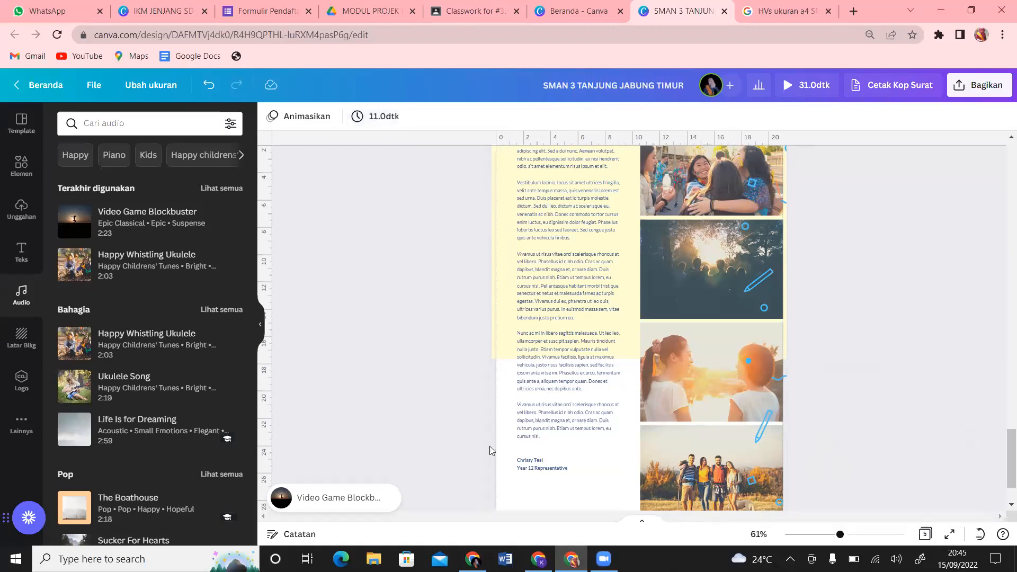
# Step: Dismiss the download notice, then pause and close the video preview
pyautogui.click(522, 487)
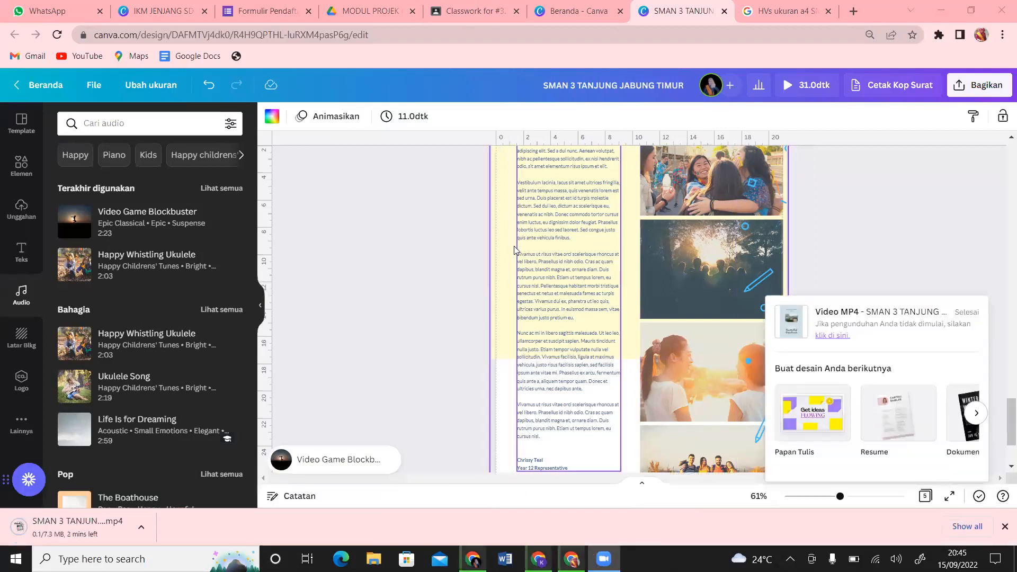
pyautogui.click(846, 110)
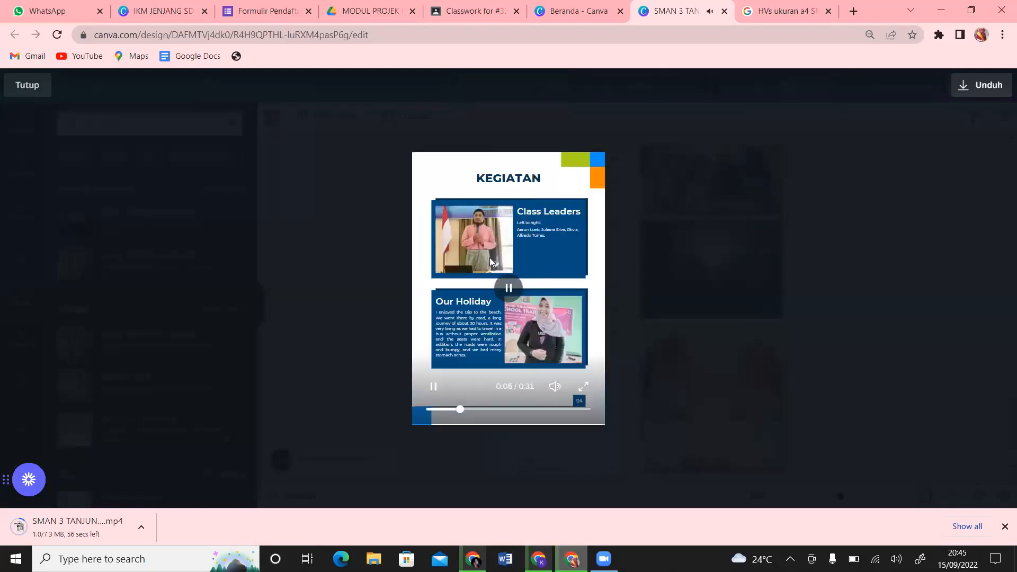
pyautogui.click(510, 290)
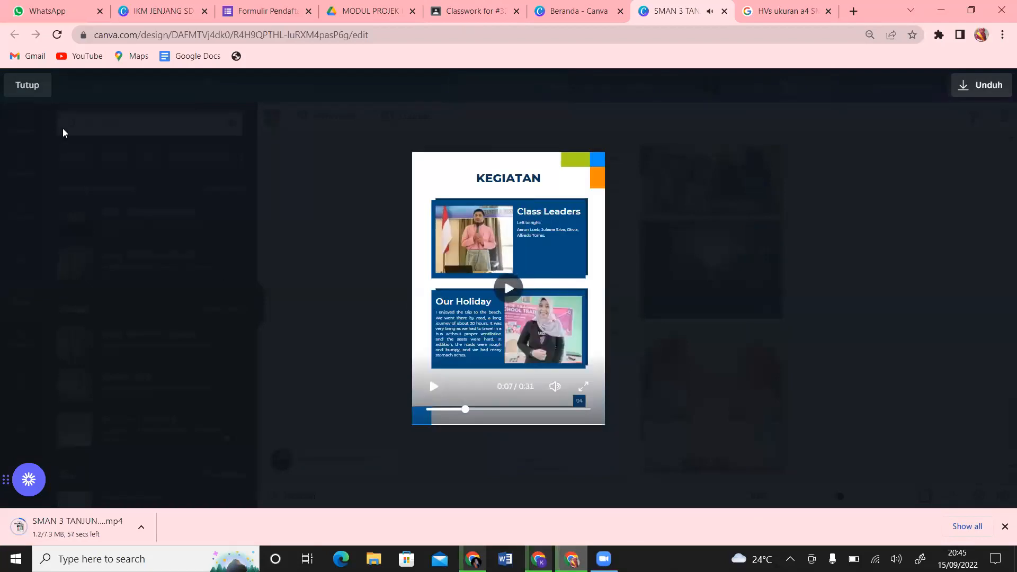
pyautogui.click(27, 86)
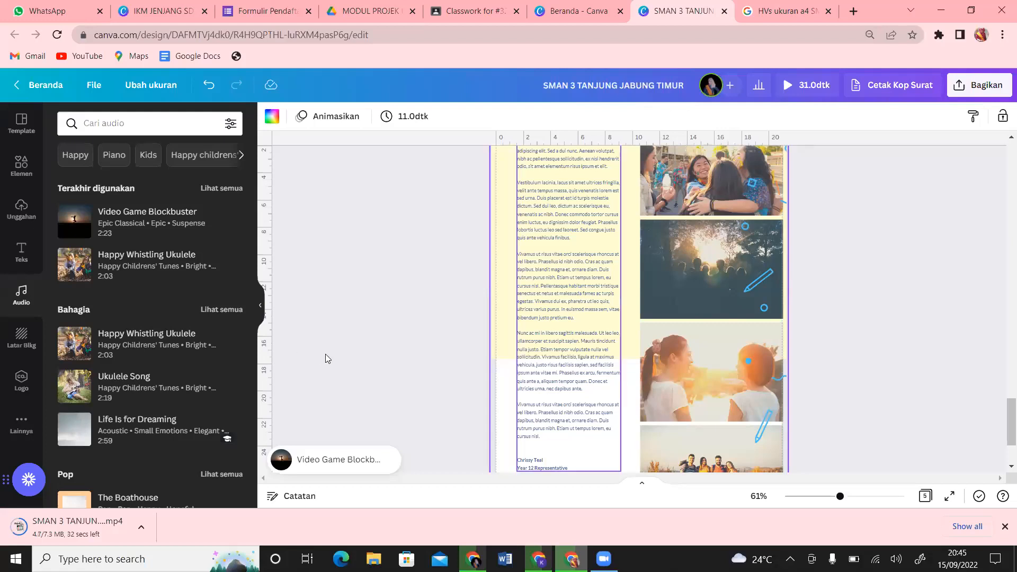
# Step: From the Uploads panel's Audio tab, open the file picker to upload an audio file
pyautogui.click(386, 314)
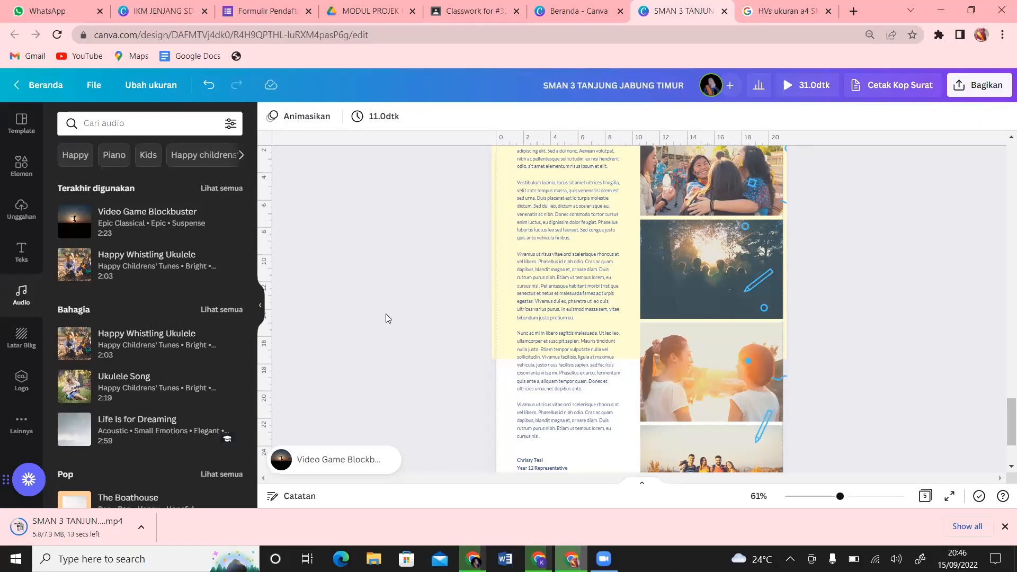
pyautogui.click(19, 212)
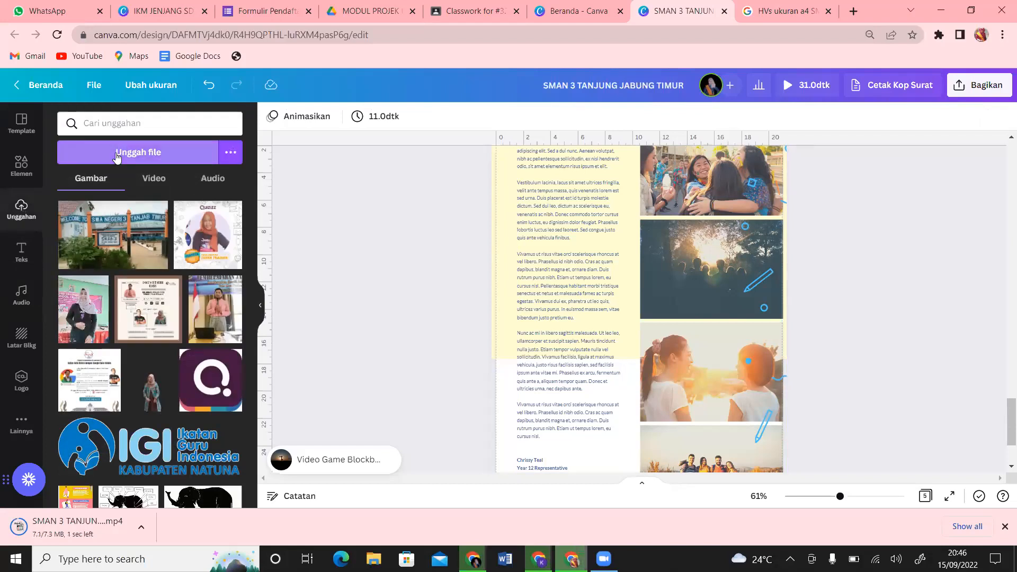
pyautogui.click(214, 181)
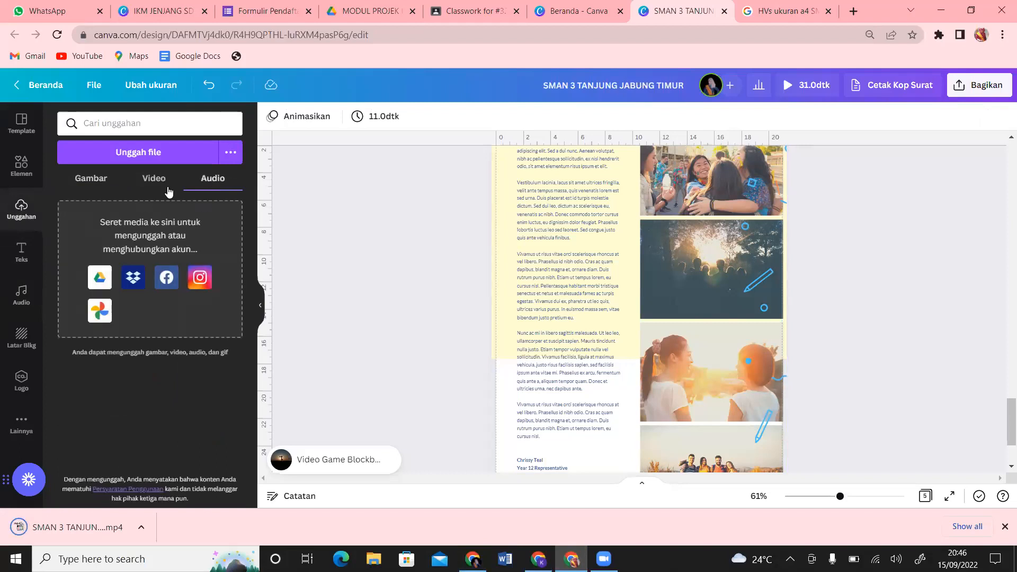
pyautogui.click(151, 153)
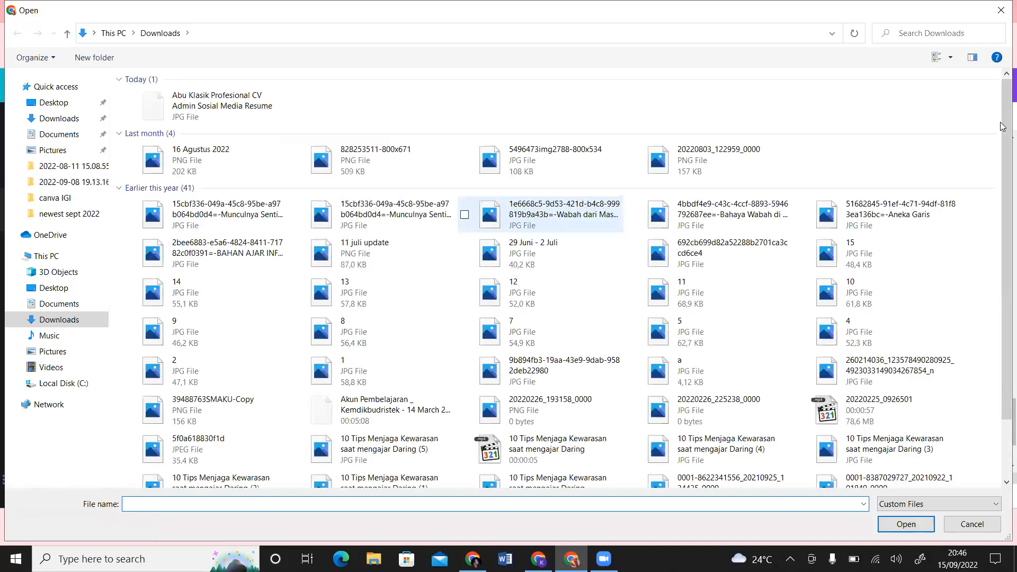
# Step: Upload audio1294286134.m4a from the Downloads folder into Canva's audio uploads
pyautogui.moveTo(1003, 101); pyautogui.dragTo(1003, 127)
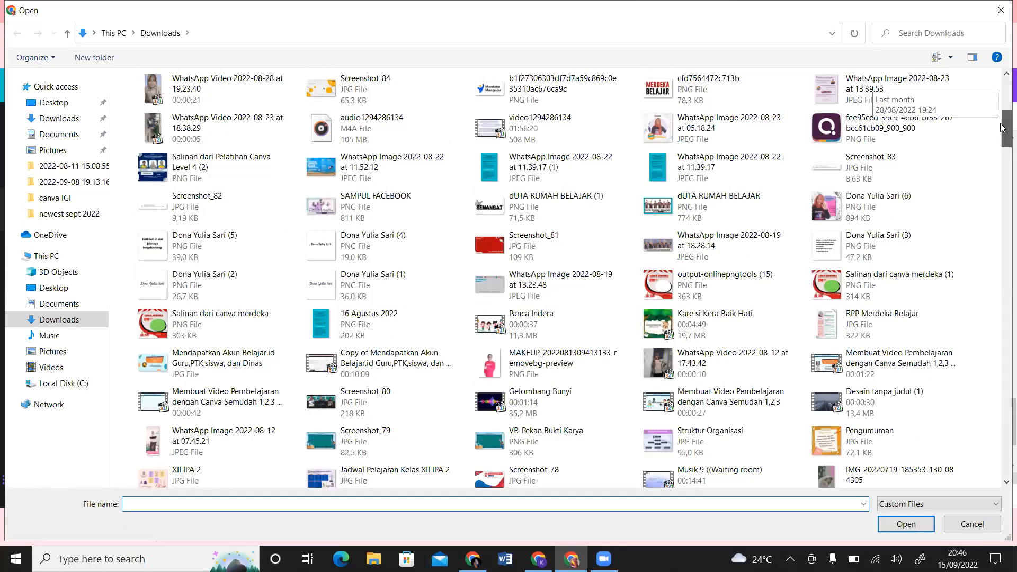
pyautogui.click(354, 141)
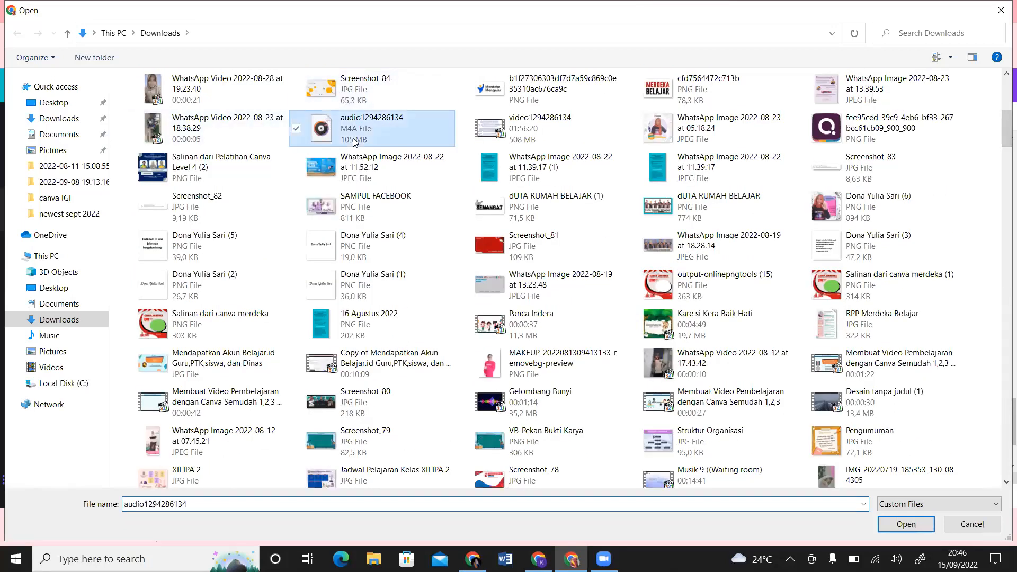
pyautogui.click(907, 525)
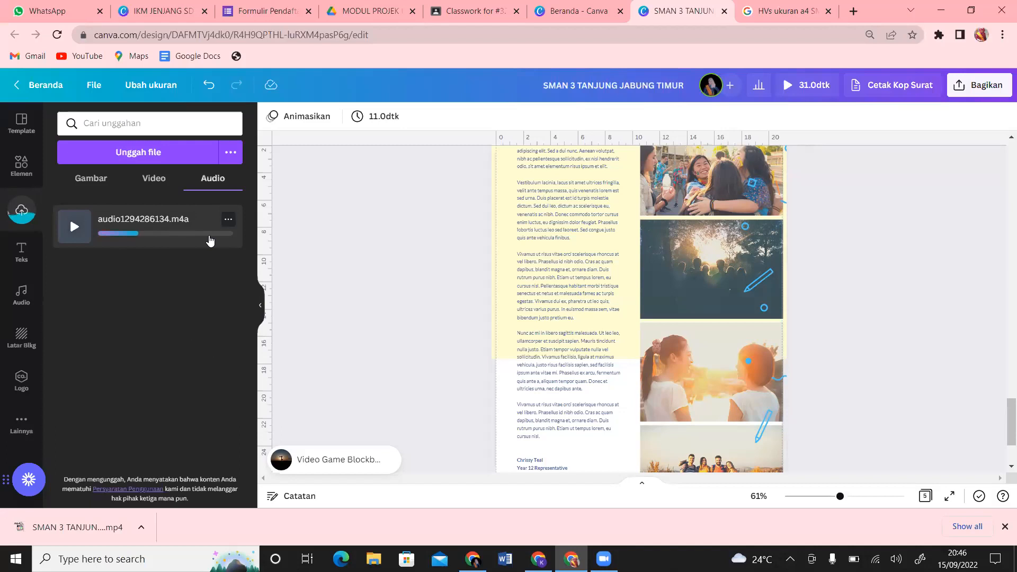
pyautogui.click(770, 12)
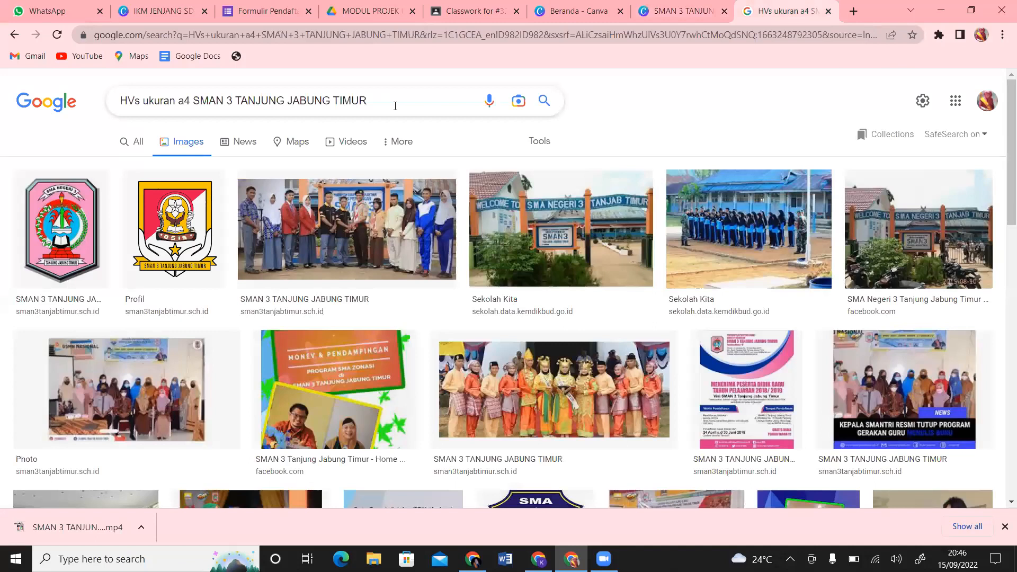
# Step: Type a singer's 'MP3 FREE DOWNLO' query into Google search, then return to the Canva tab
pyautogui.click(396, 105)
pyautogui.hotkey('shift', 'Left')
pyautogui.hotkey('shift', 'Left')
pyautogui.hotkey('shift', 'Left')
pyautogui.hotkey('shift', 'Left')
pyautogui.hotkey('shift', 'Left')
pyautogui.hotkey('shift', 'Left')
pyautogui.hotkey('shift', 'Left')
pyautogui.hotkey('shift', 'Left')
pyautogui.hotkey('shift', 'Left')
pyautogui.hotkey('shift', 'Left')
pyautogui.hotkey('shift', 'Left')
pyautogui.hotkey('shift', 'Left')
pyautogui.hotkey('shift', 'Left')
pyautogui.hotkey('shift', 'Left')
pyautogui.hotkey('shift', 'Left')
pyautogui.hotkey('shift', 'Left')
pyautogui.hotkey('shift', 'Left')
pyautogui.hotkey('shift', 'Left')
pyautogui.hotkey('shift', 'Left')
pyautogui.hotkey('shift', 'Left')
pyautogui.write('MP3')
pyautogui.hotkey('alt', 'Tab')
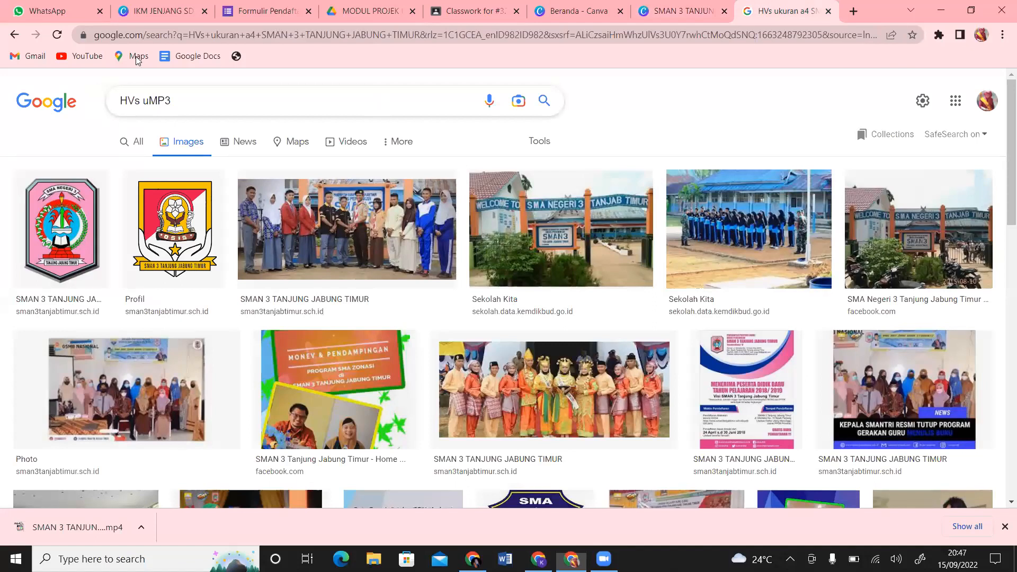
pyautogui.hotkey('alt', 'Tab')
pyautogui.write('MAH')
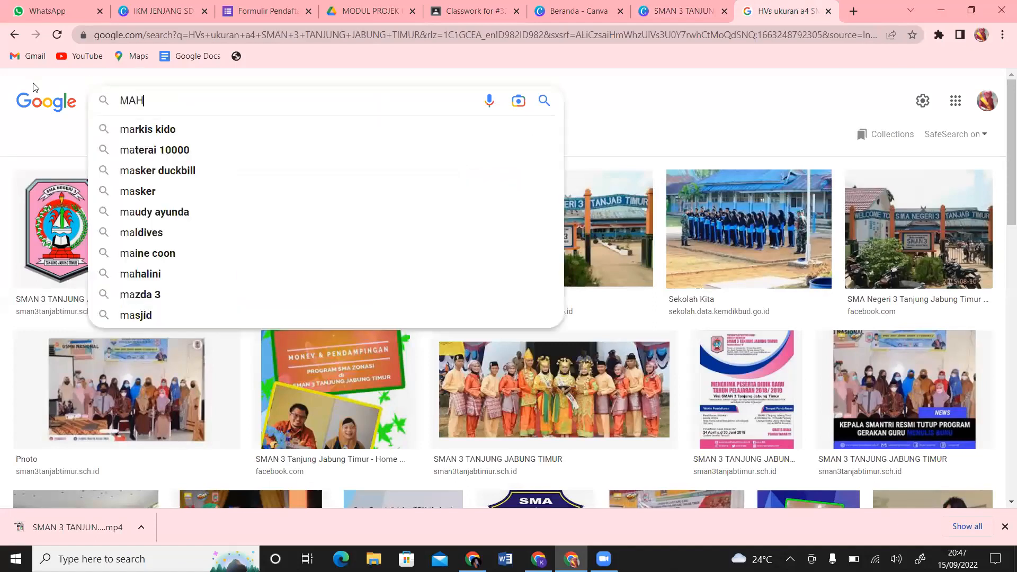
pyautogui.write('ER ZEIN MP')
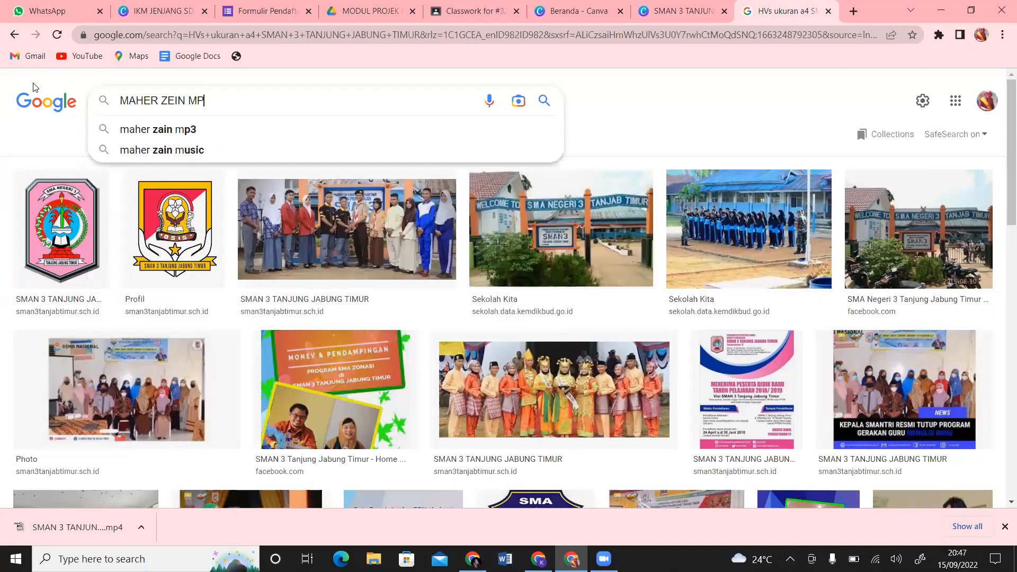
pyautogui.write('3 FREE DOW')
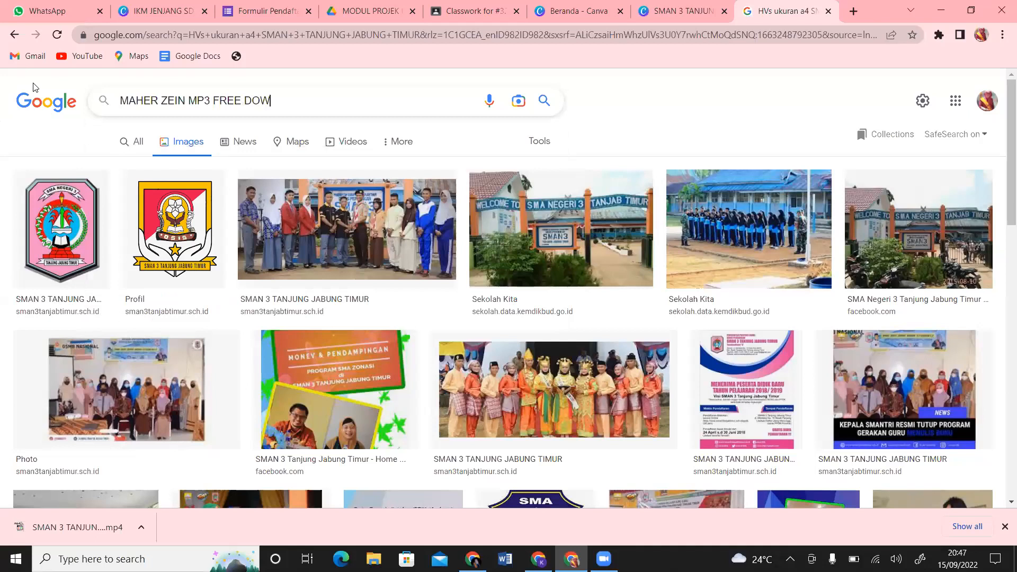
pyautogui.write('NLO')
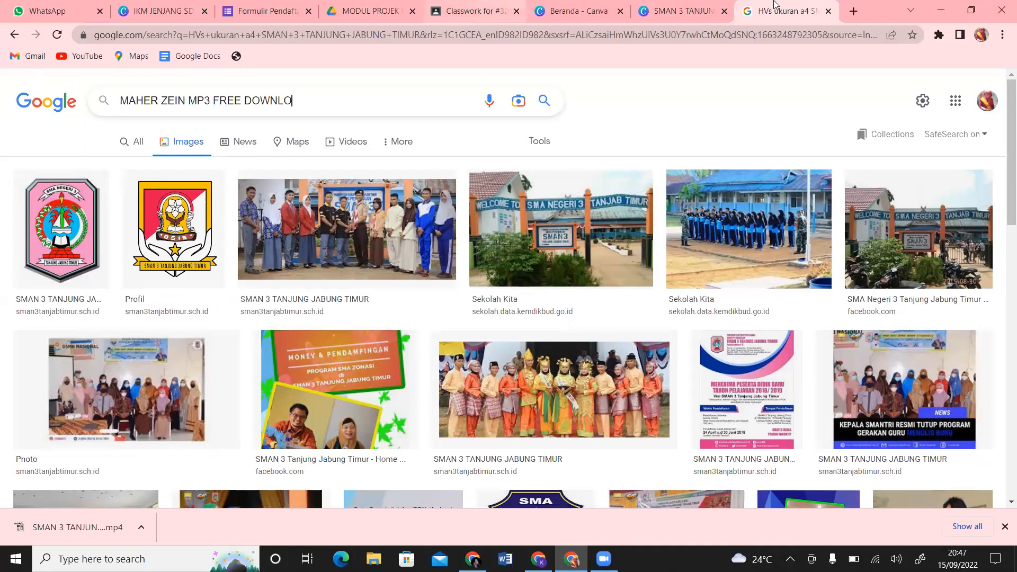
pyautogui.click(684, 15)
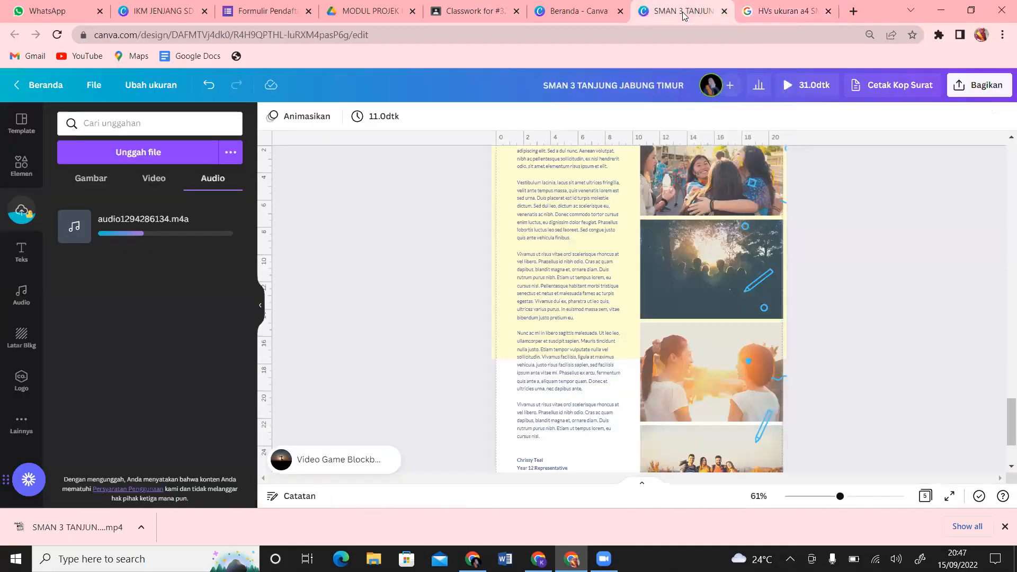
pyautogui.click(553, 16)
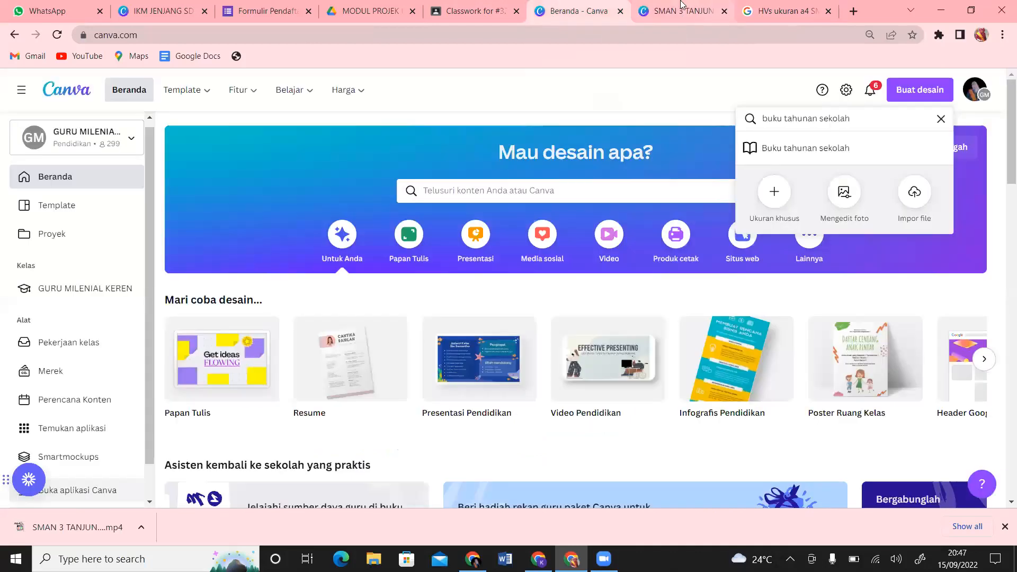
pyautogui.click(683, 6)
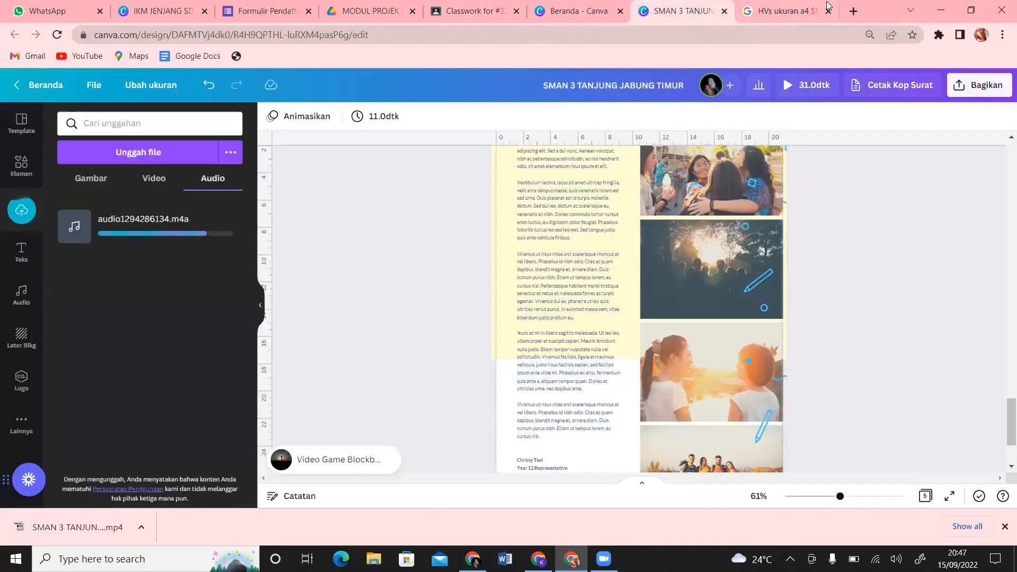
pyautogui.click(792, 8)
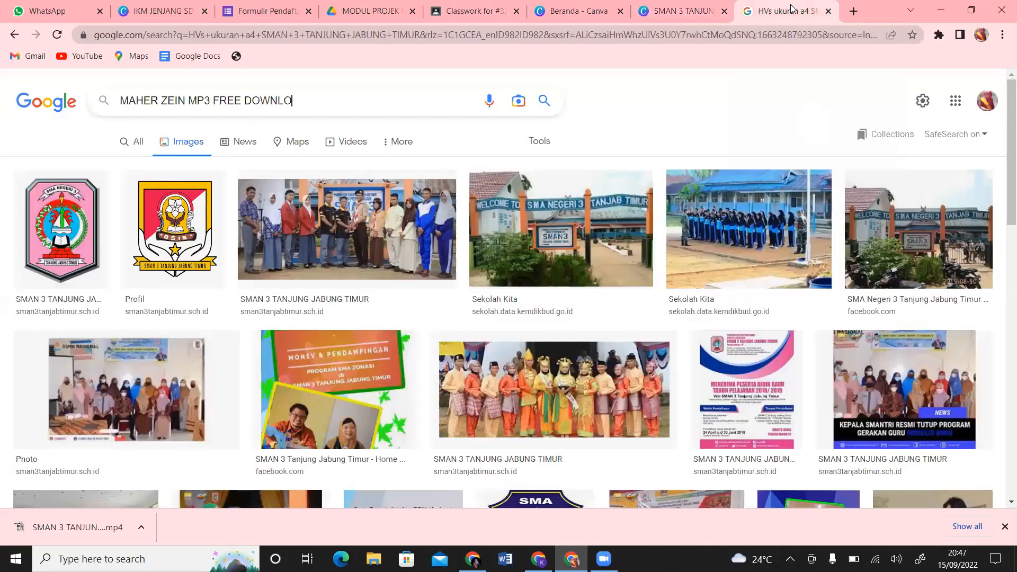
pyautogui.click(694, 6)
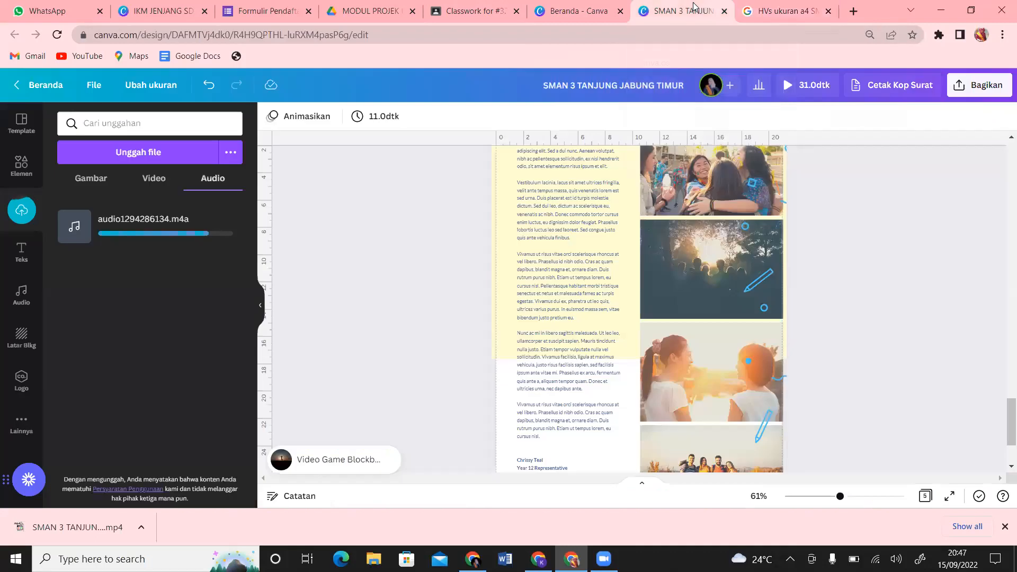
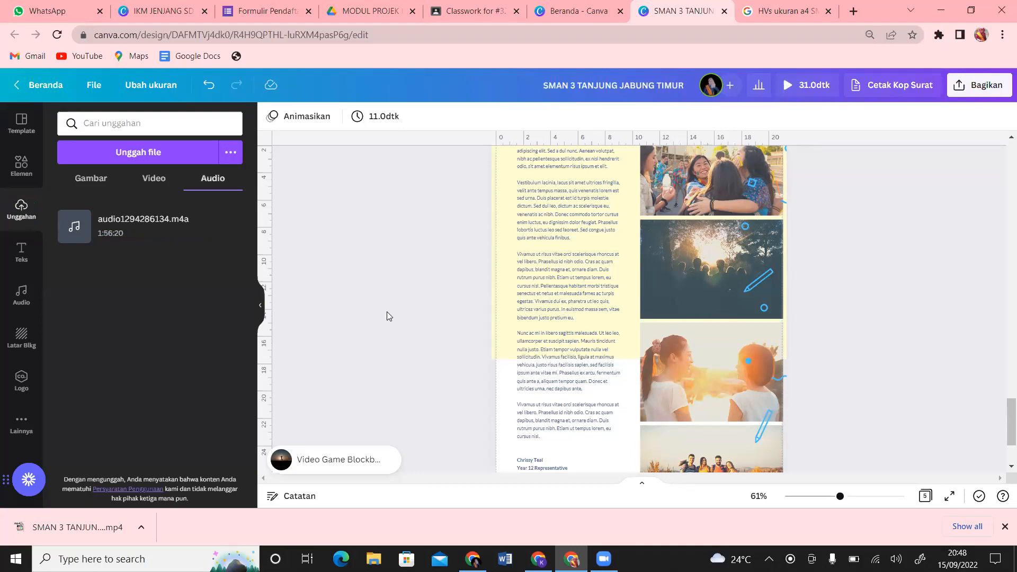
# Step: Browse the uploaded videos and audio, then open and dismiss the audio file's options
pyautogui.click(154, 180)
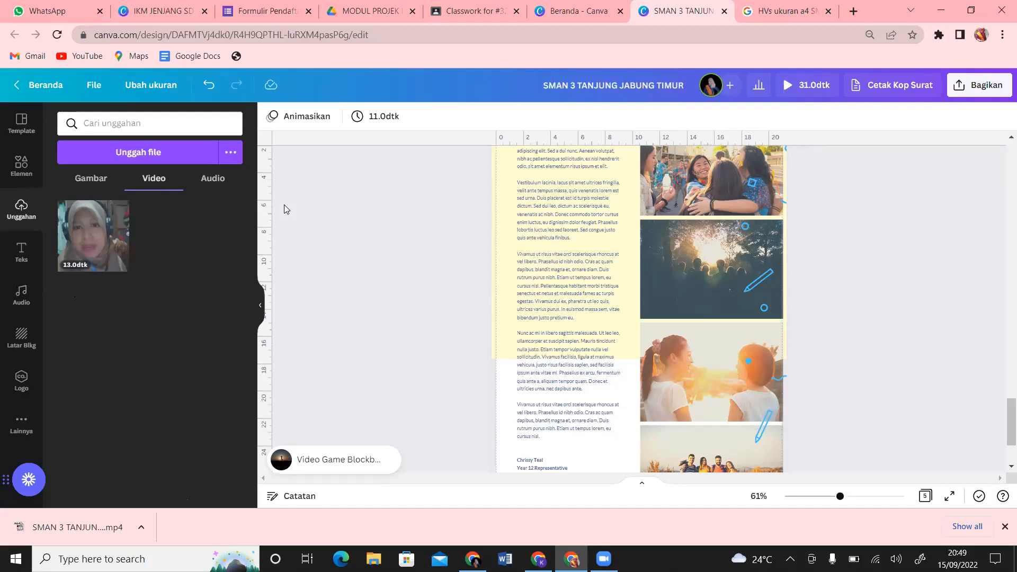
pyautogui.click(216, 182)
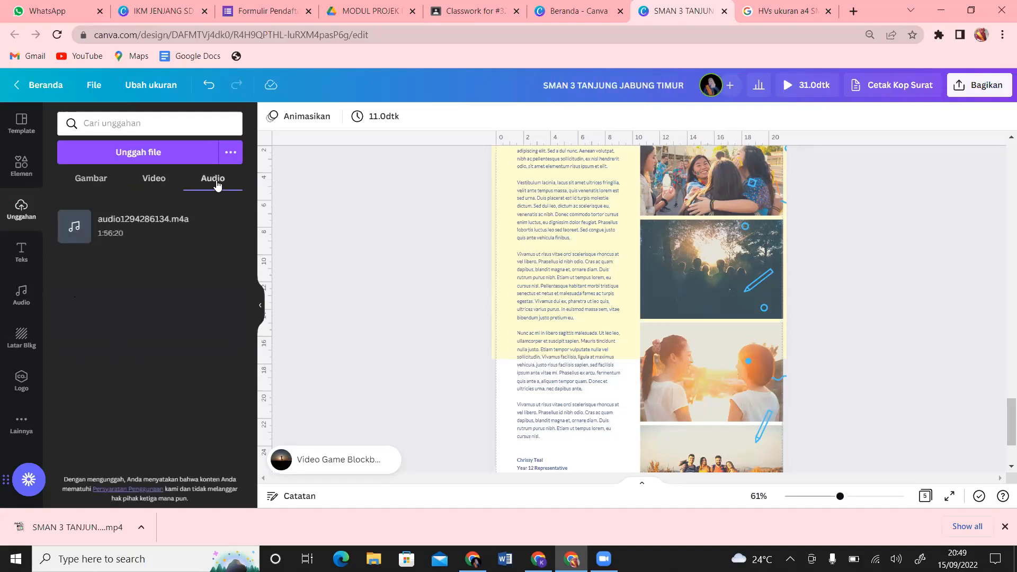
pyautogui.moveTo(221, 237)
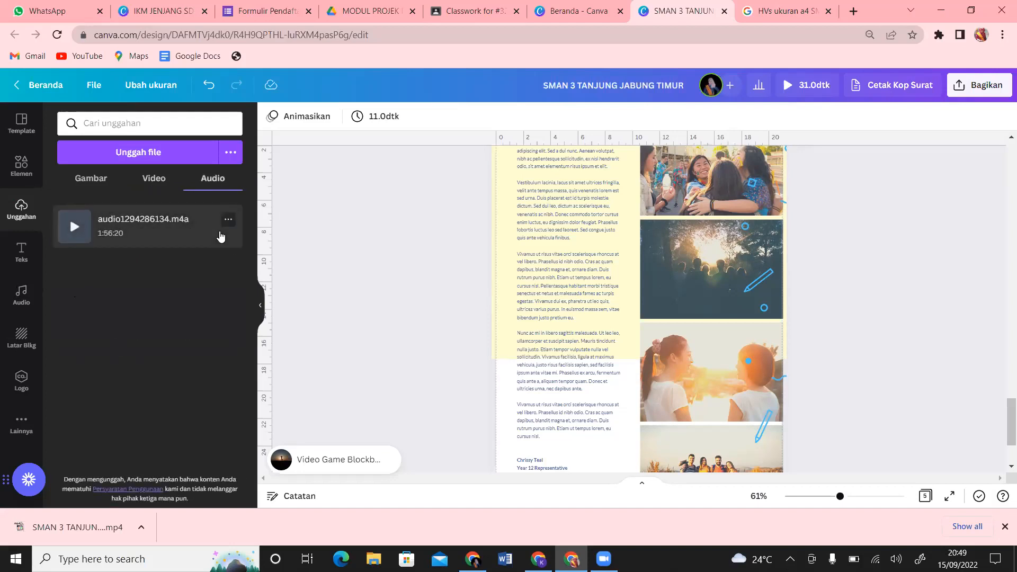
pyautogui.click(229, 222)
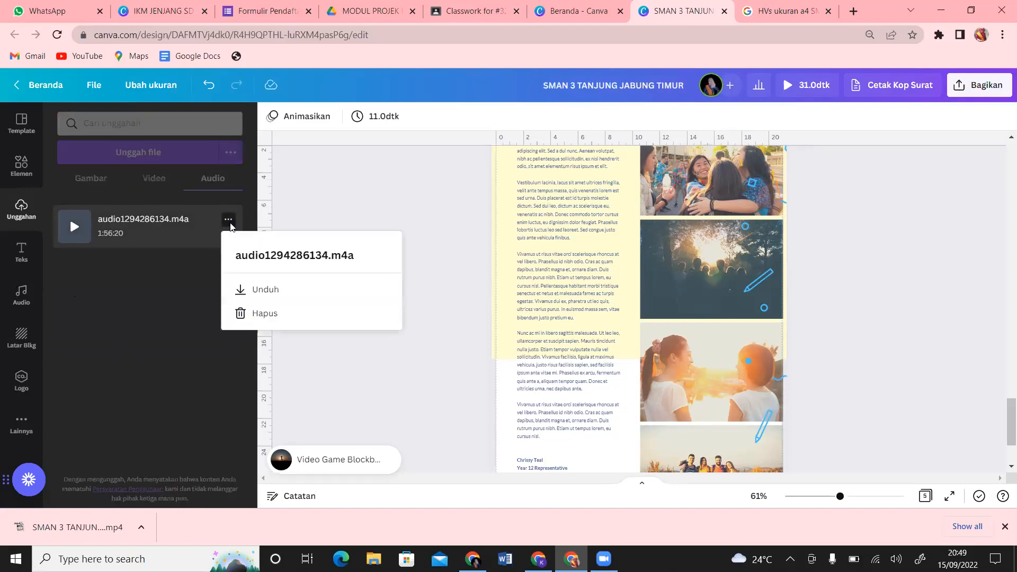
pyautogui.click(409, 180)
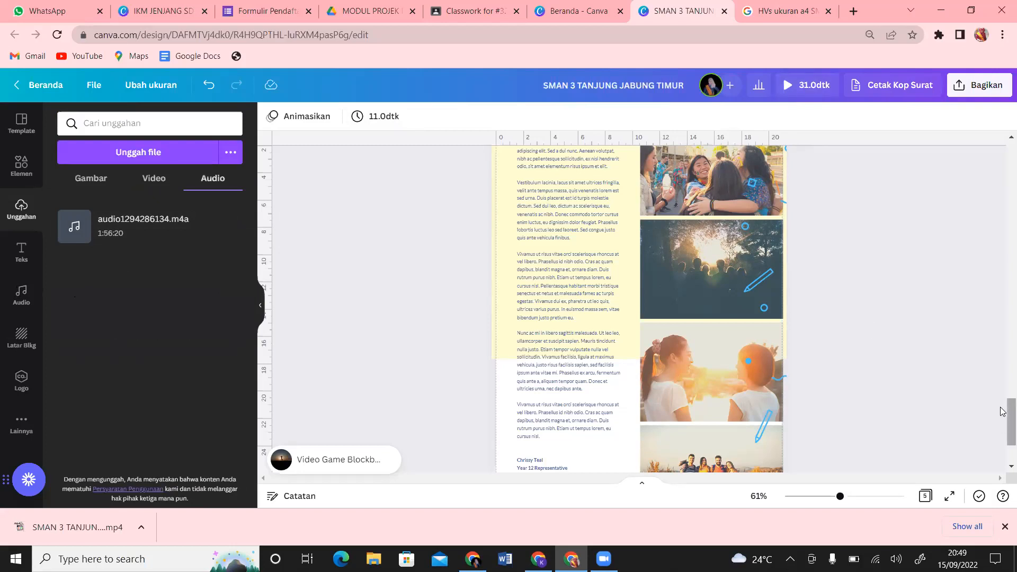
# Step: Clear 'buku tahunan sekolah' from the Beranda design search, then return to the SMAN 3 editor
pyautogui.scroll(15, 1003, 197)
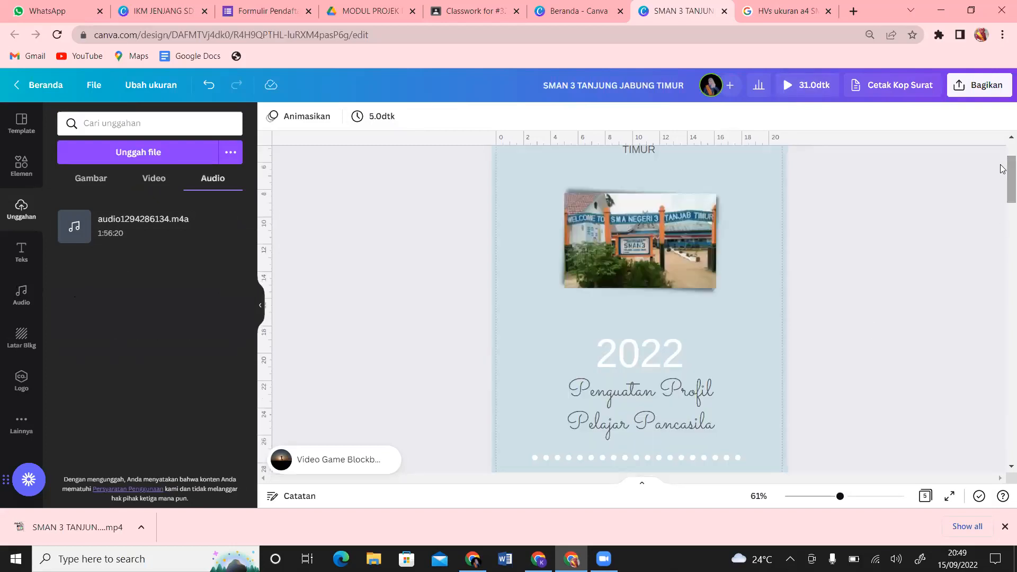
pyautogui.click(559, 9)
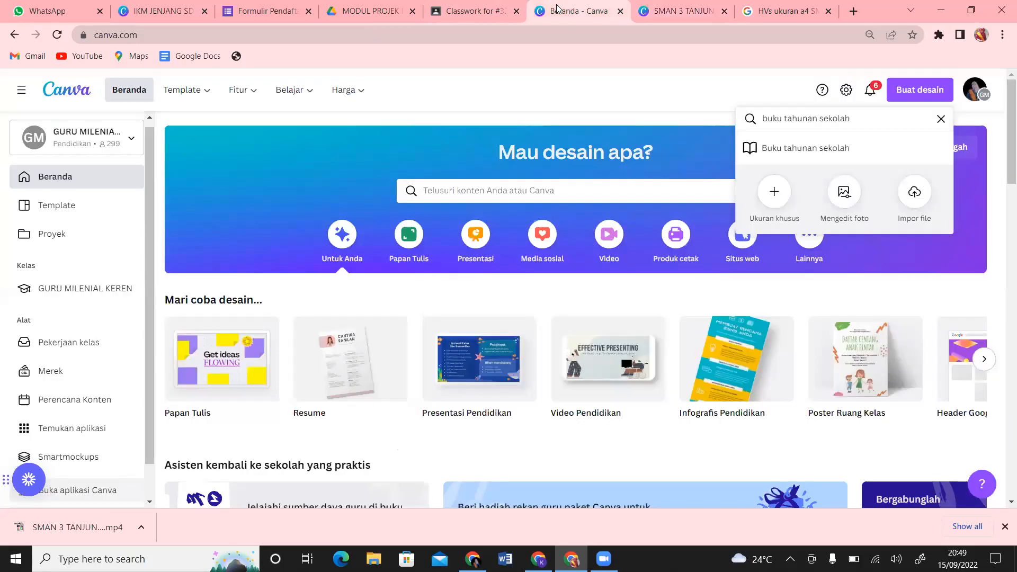
pyautogui.click(924, 94)
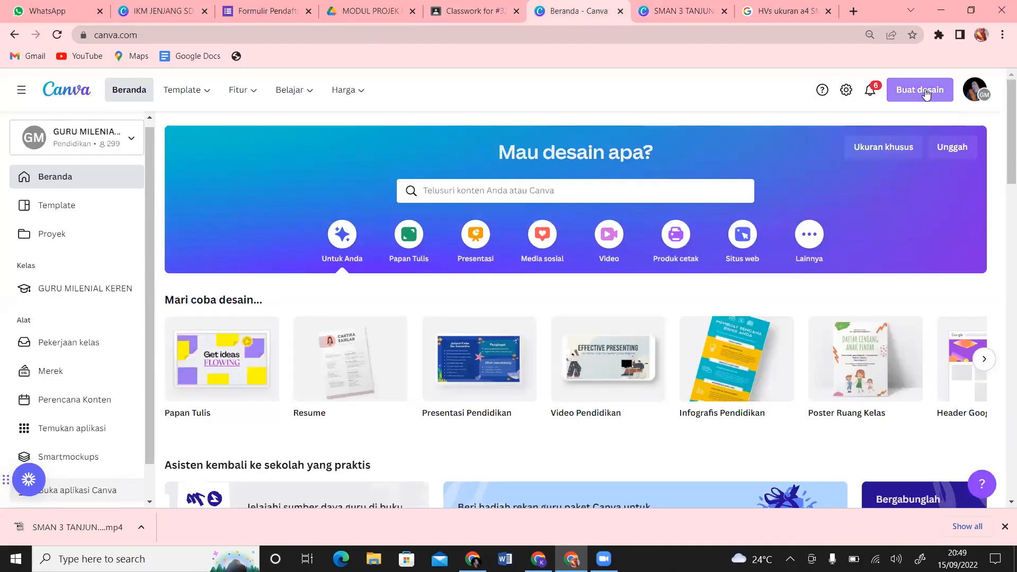
pyautogui.click(926, 93)
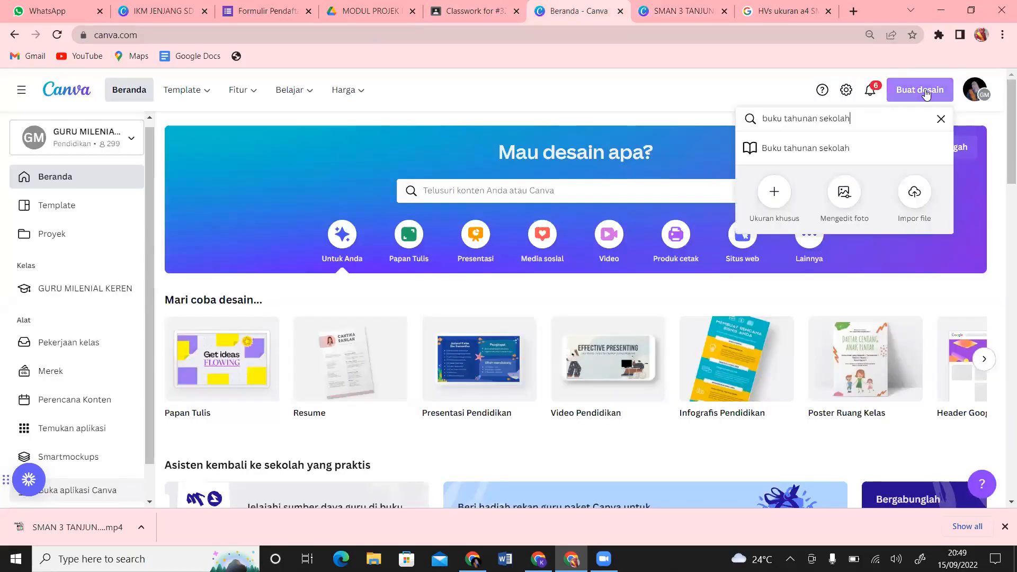
pyautogui.click(941, 120)
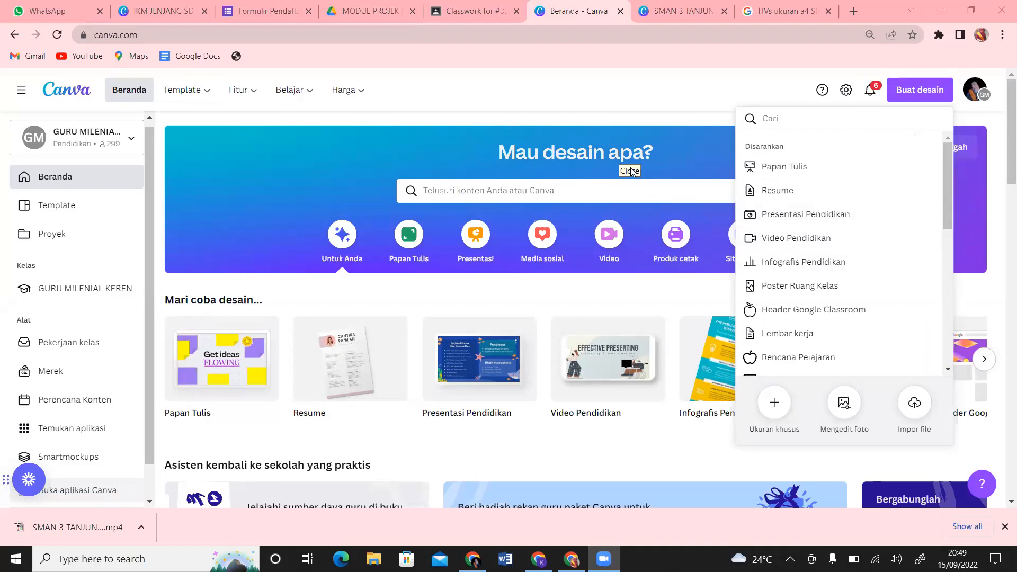
pyautogui.click(705, 4)
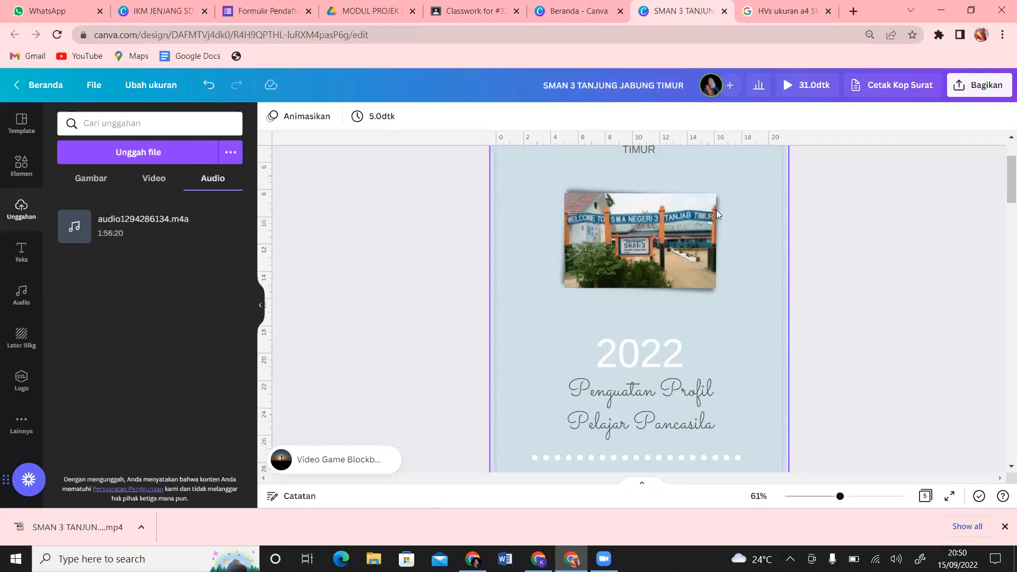
# Step: Lengthen the cover page's duration from 5.0 to 5.5 seconds
pyautogui.click(762, 207)
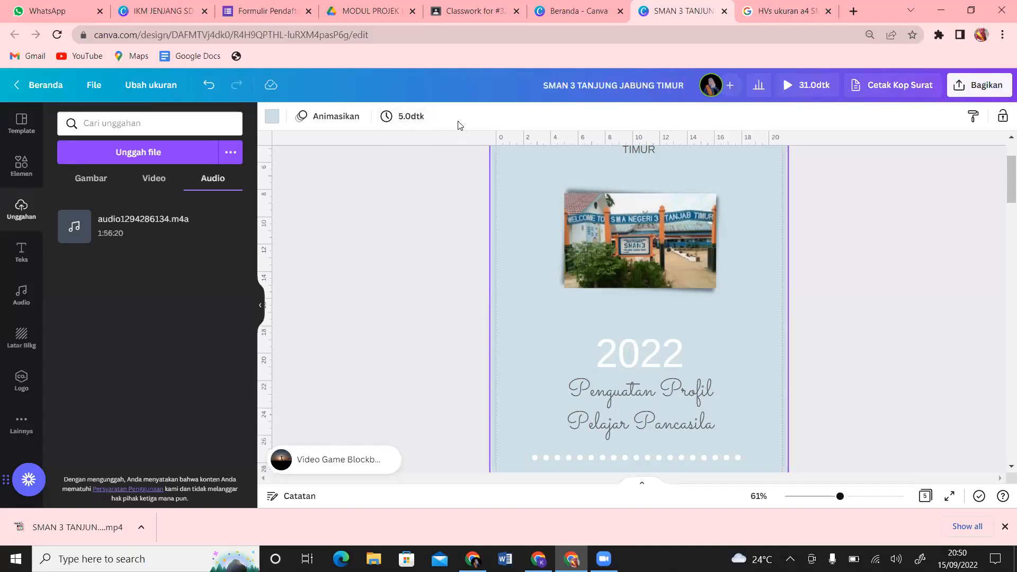
pyautogui.click(418, 119)
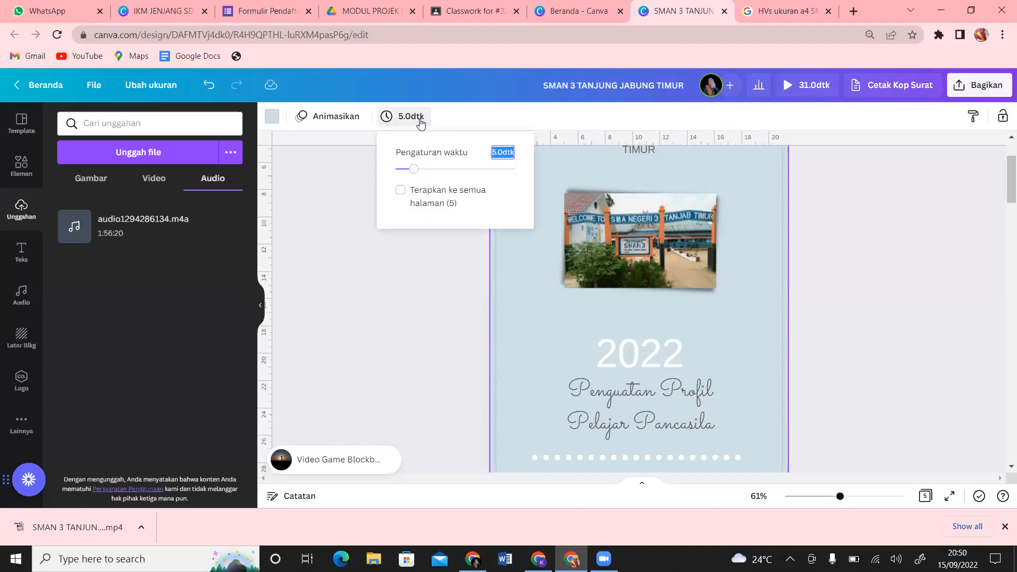
pyautogui.moveTo(419, 176); pyautogui.dragTo(416, 169)
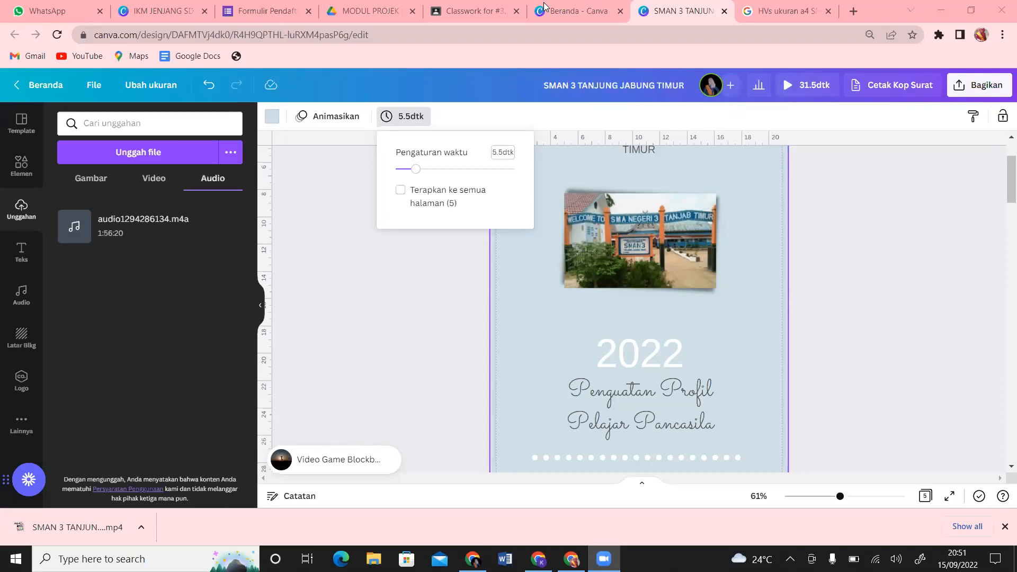
# Step: Play the whole 31.5-second design in full-screen preview
pyautogui.moveTo(843, 78)
pyautogui.mouseDown()
pyautogui.moveTo(813, 123)
pyautogui.moveTo(847, 90)
pyautogui.mouseUp()
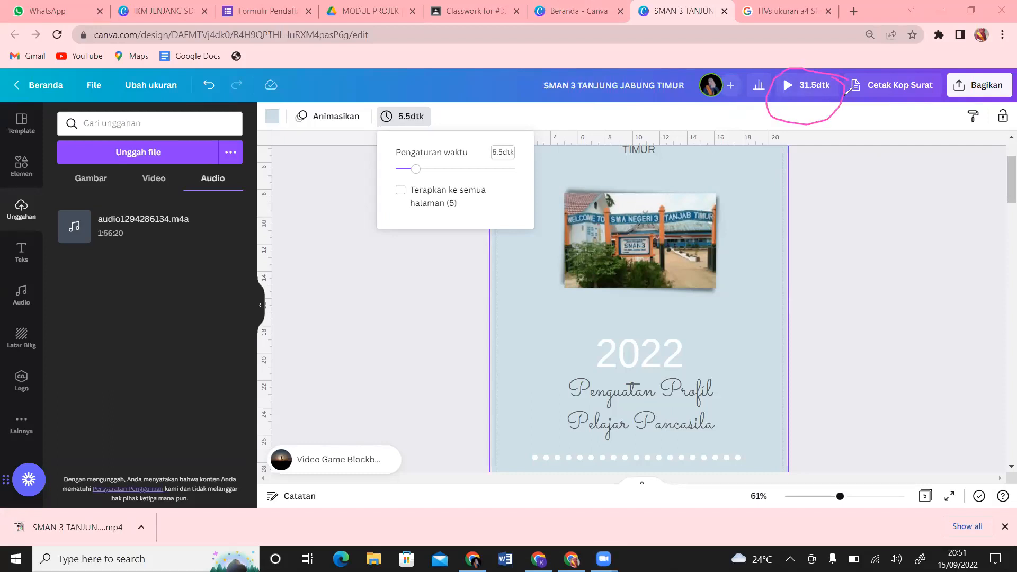
pyautogui.moveTo(788, 98); pyautogui.dragTo(816, 182)
pyautogui.moveTo(784, 106)
pyautogui.mouseDown()
pyautogui.moveTo(771, 136)
pyautogui.moveTo(824, 109)
pyautogui.moveTo(794, 97)
pyautogui.mouseUp()
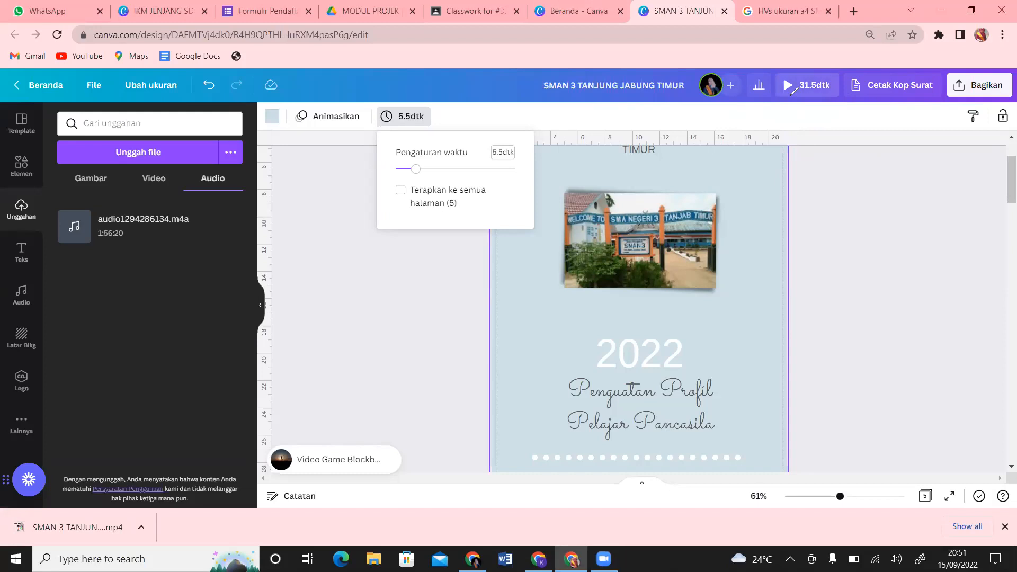
pyautogui.click(792, 93)
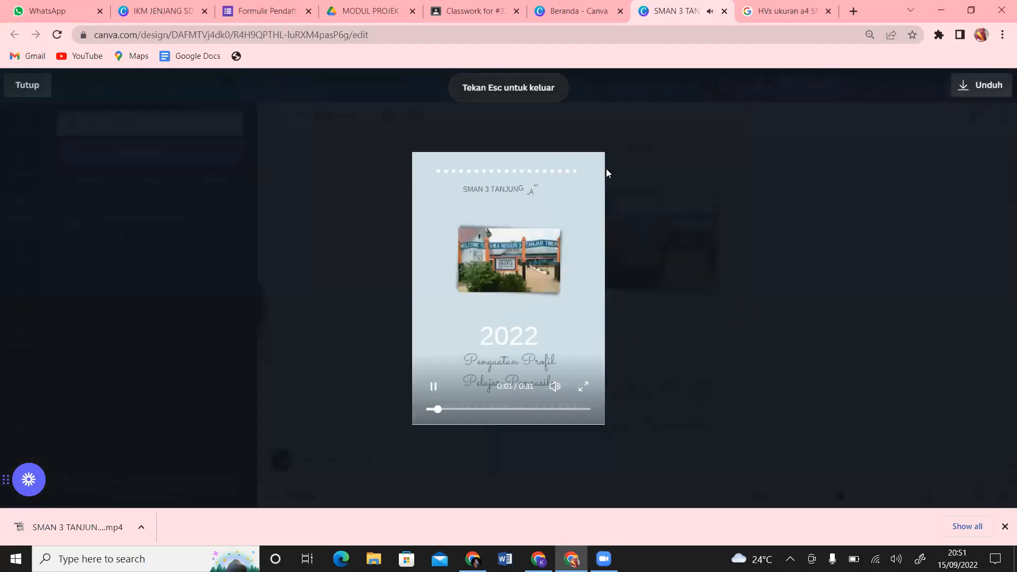
# Step: Close the full-screen preview, replay it, close it again, then open the Bagikan share panel
pyautogui.click(28, 86)
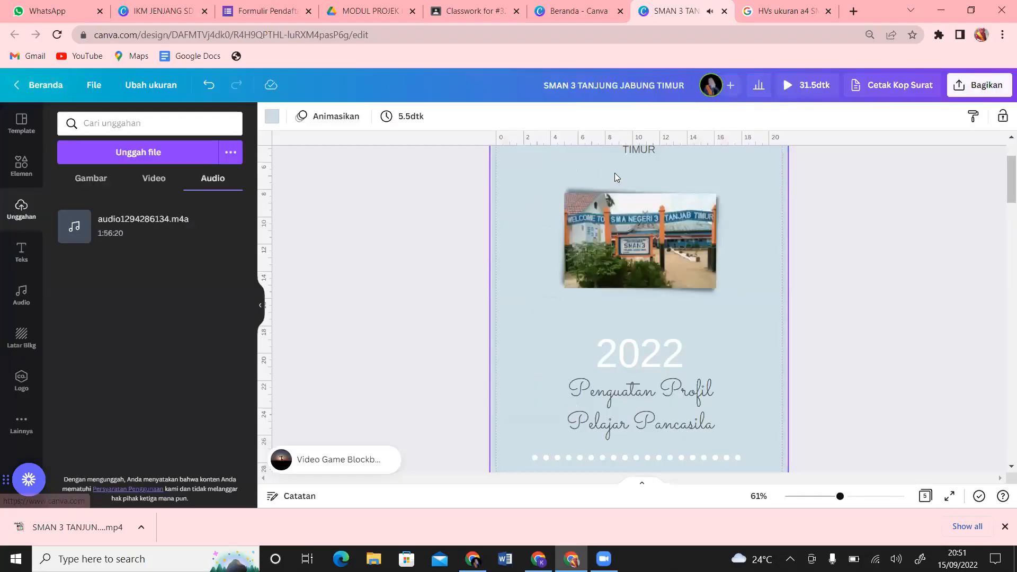
pyautogui.press('space')
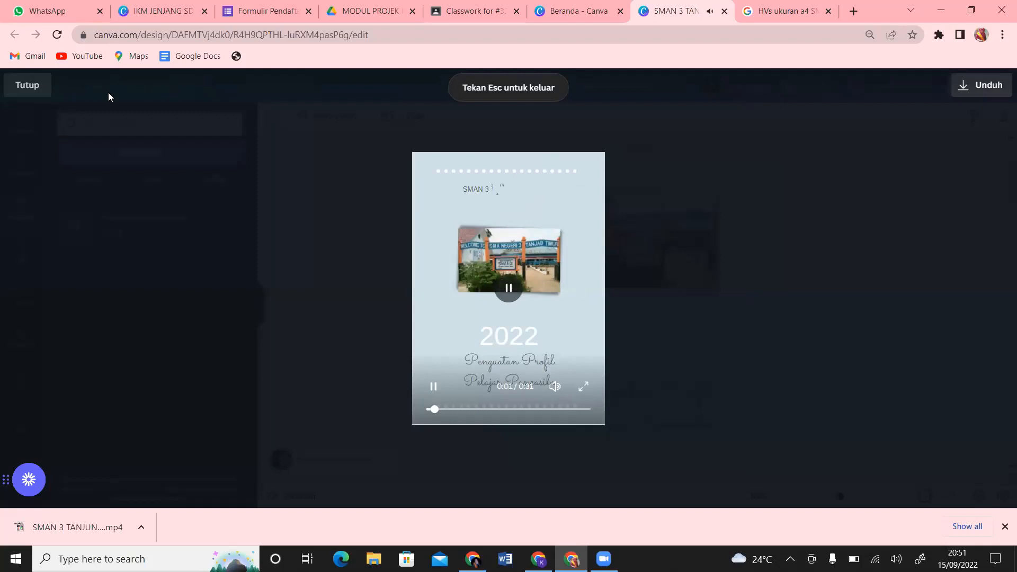
pyautogui.click(31, 91)
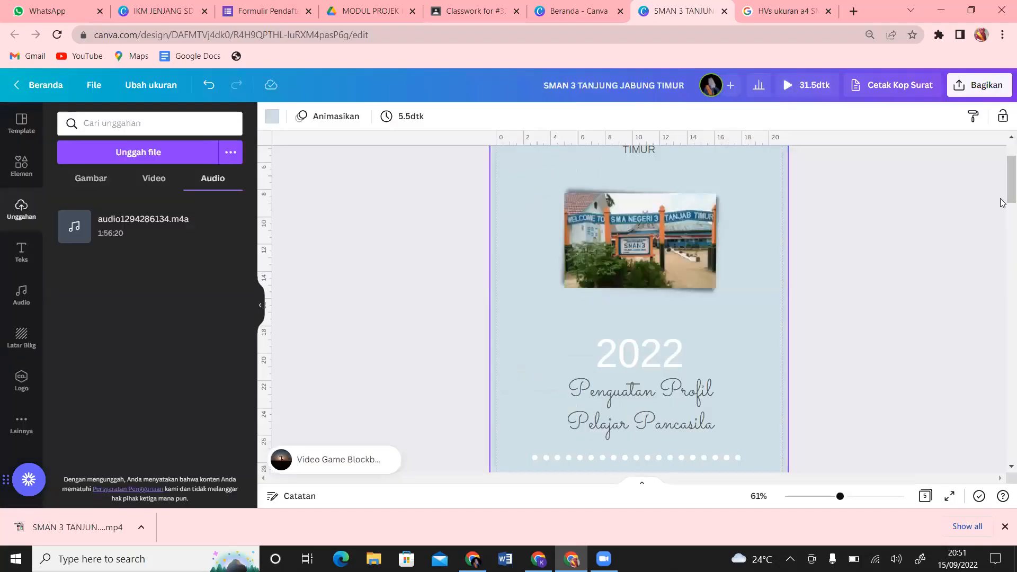
pyautogui.click(996, 99)
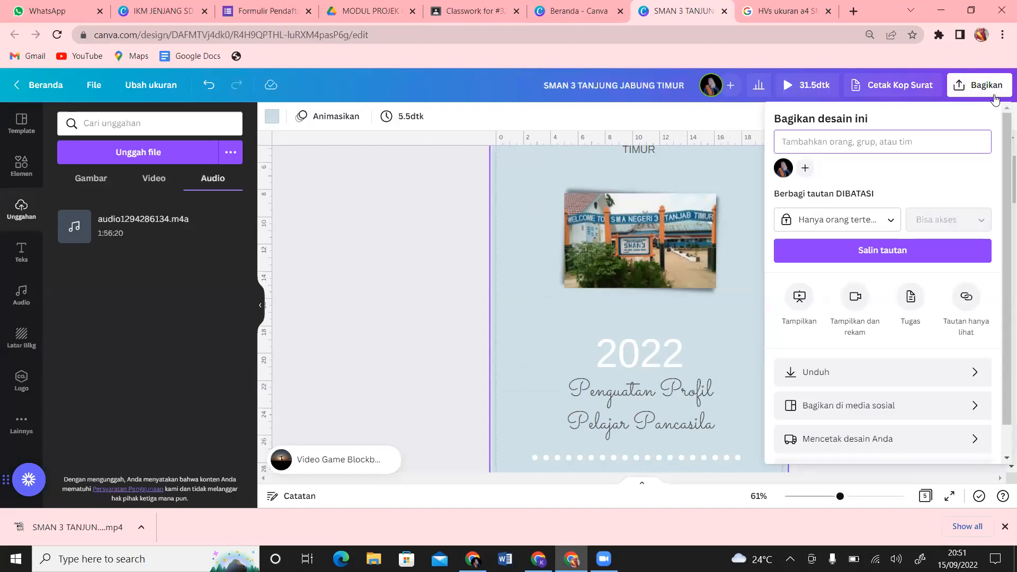
# Step: Briefly switch to Zoom, then return to Chrome and dismiss the Bagikan panel
pyautogui.click(386, 2)
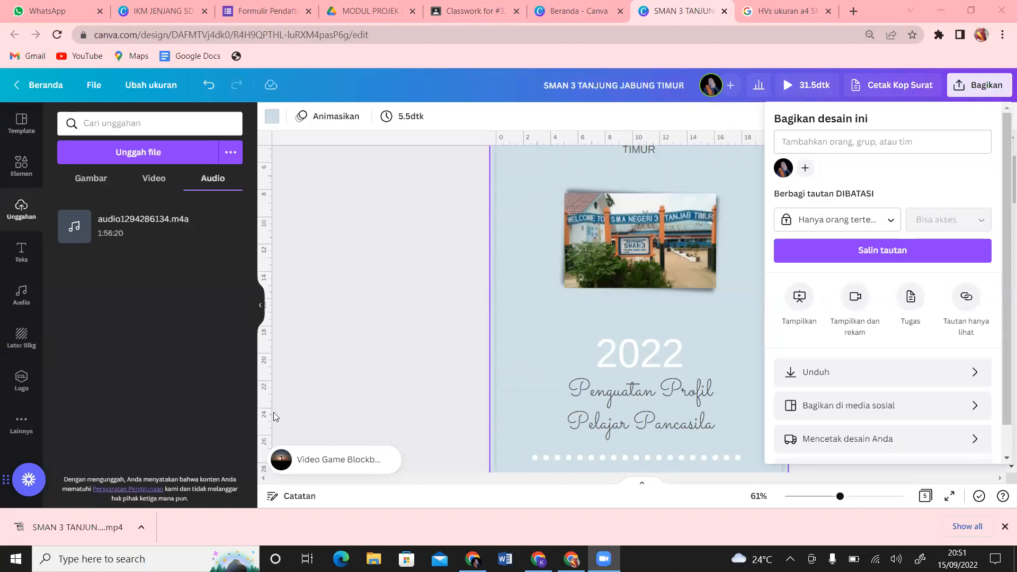
pyautogui.click(383, 340)
pyautogui.click(382, 340)
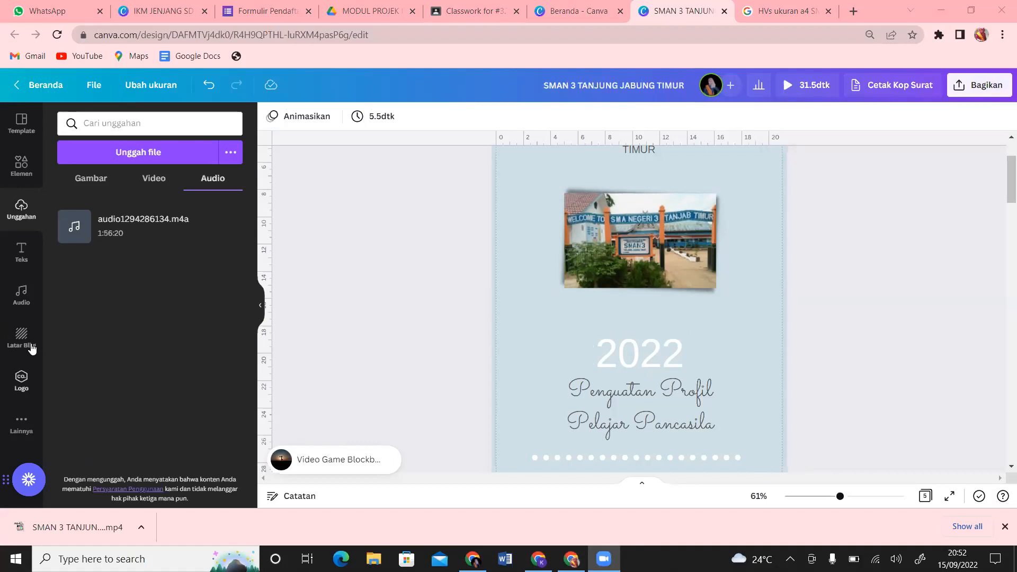
# Step: Browse the stock Audio library, then add the uploaded audio1294286134.m4a to the design
pyautogui.click(22, 305)
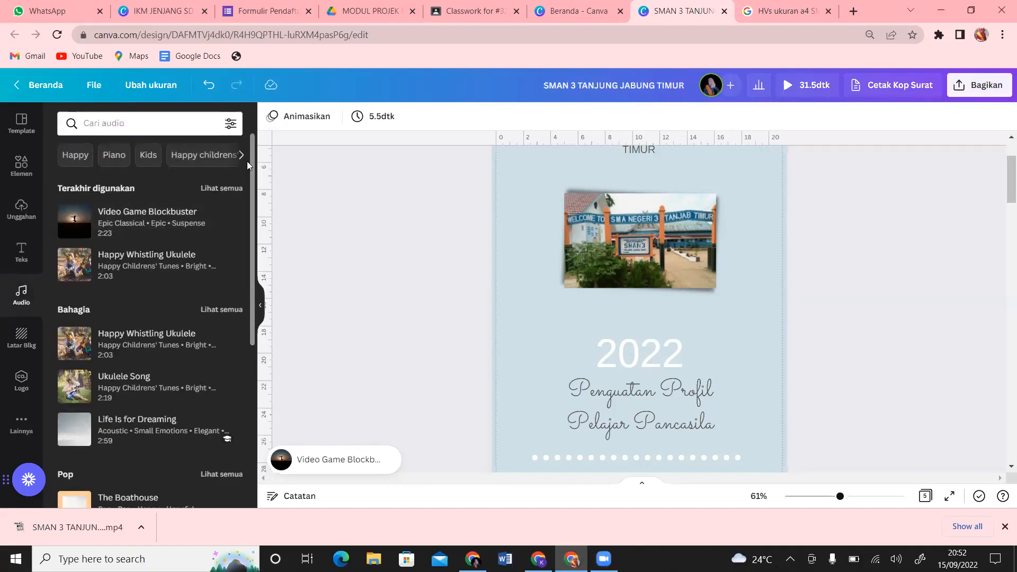
pyautogui.moveTo(254, 163); pyautogui.dragTo(256, 296)
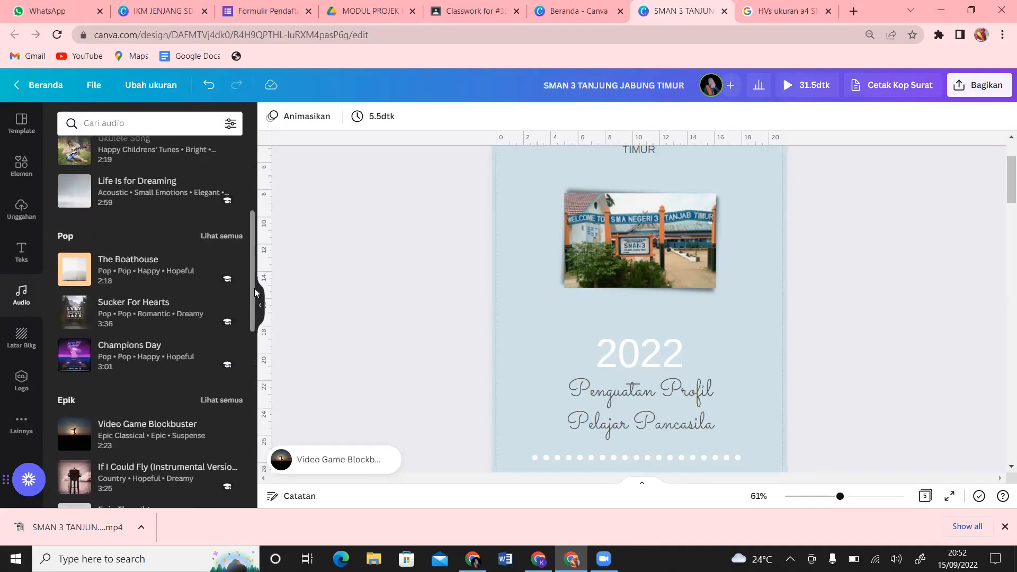
pyautogui.scroll(-10, 242, 483)
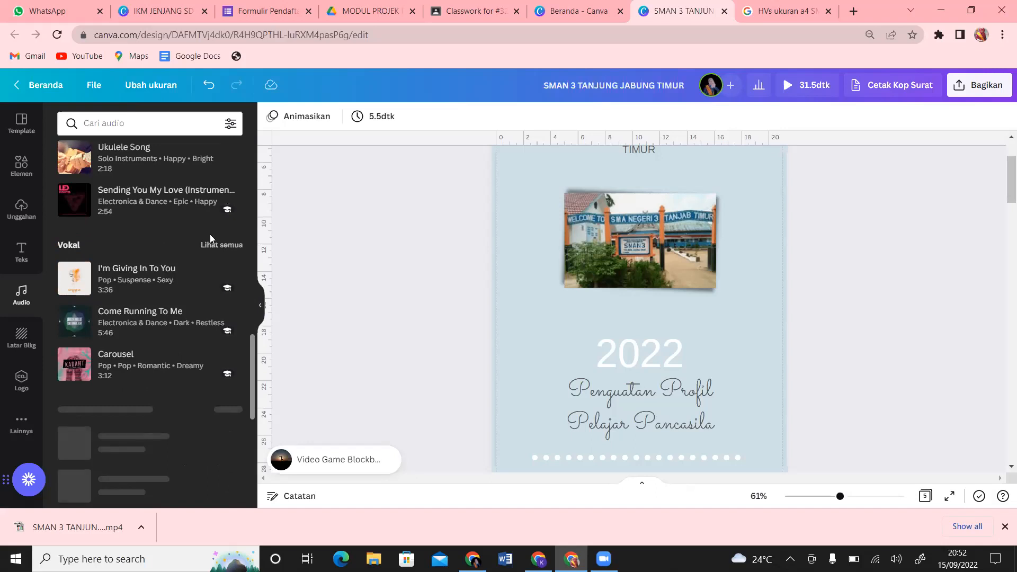
pyautogui.scroll(20, 228, 206)
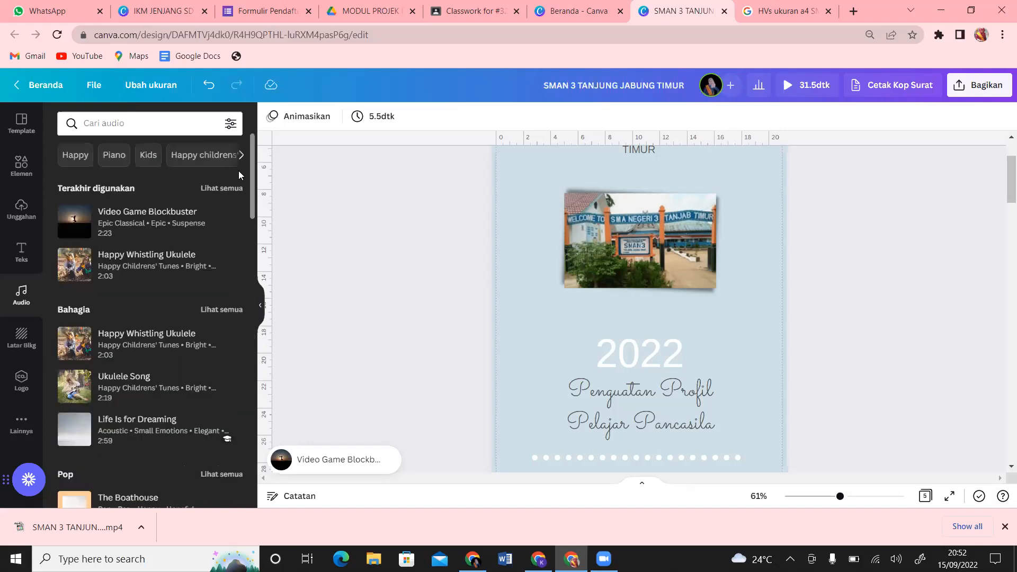
pyautogui.click(21, 209)
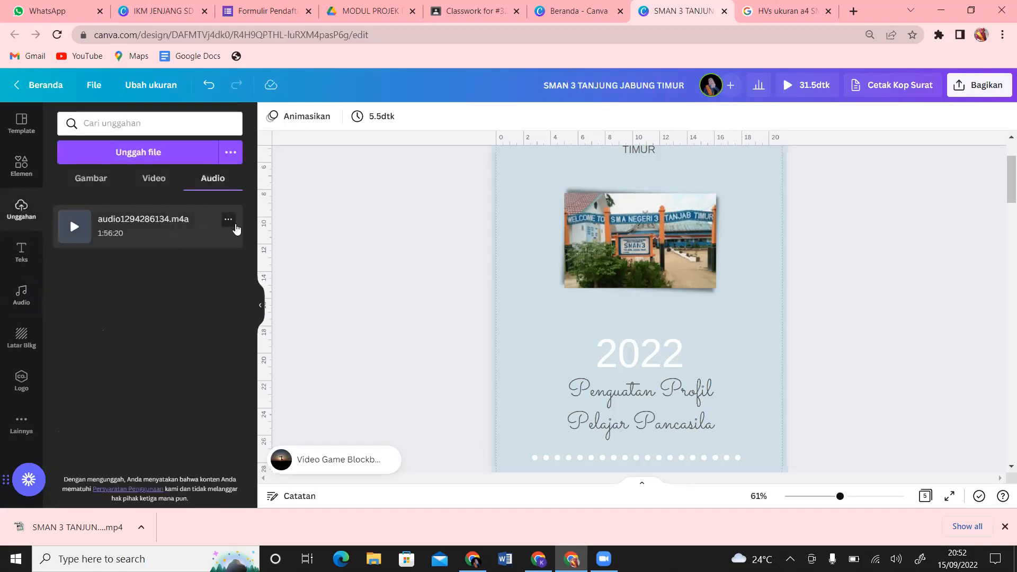
pyautogui.click(237, 229)
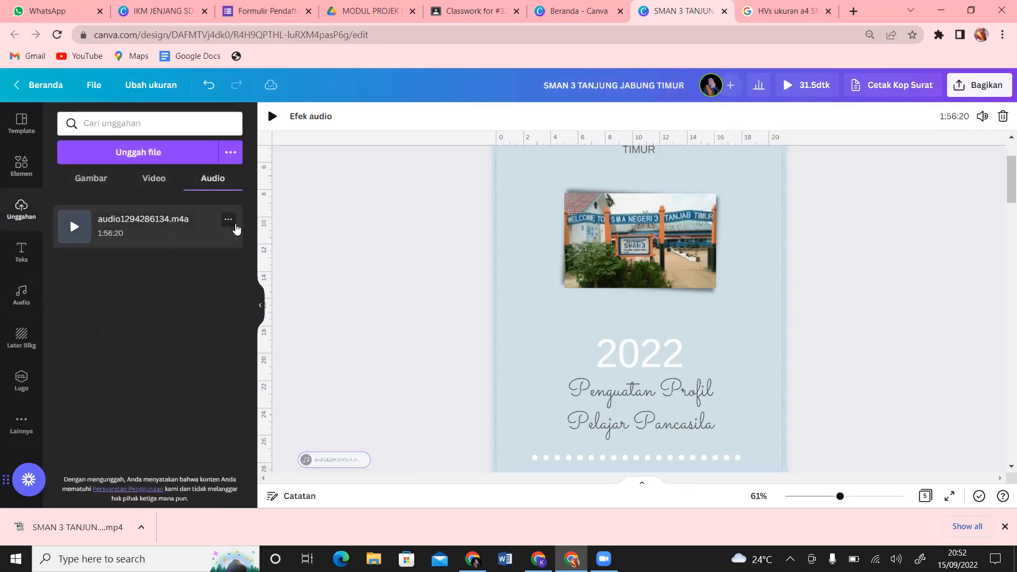
# Step: Deselect the audio, then delete audio1294286134.m4a from Uploads with Hapus
pyautogui.click(324, 376)
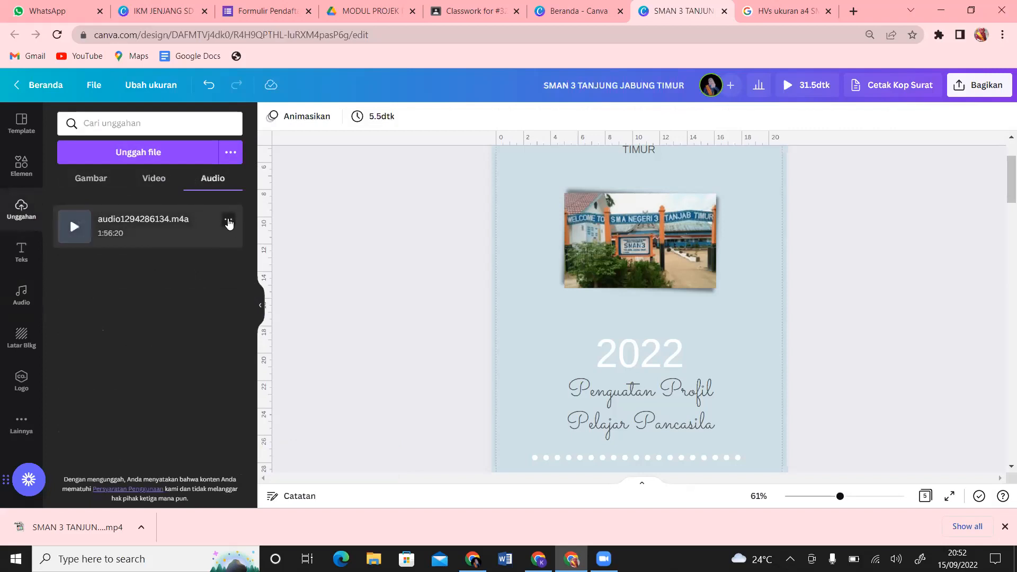
pyautogui.click(228, 220)
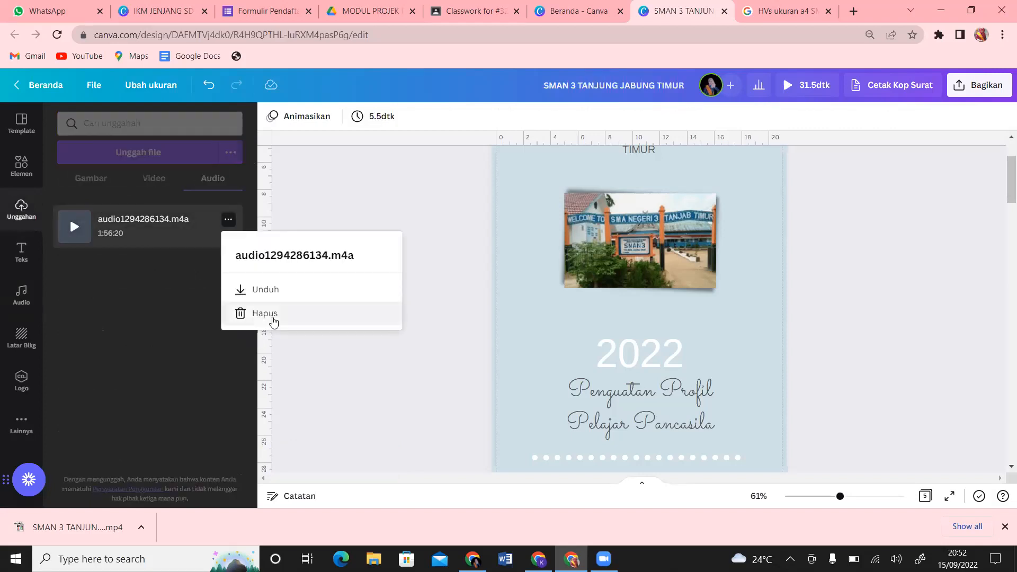
pyautogui.click(269, 314)
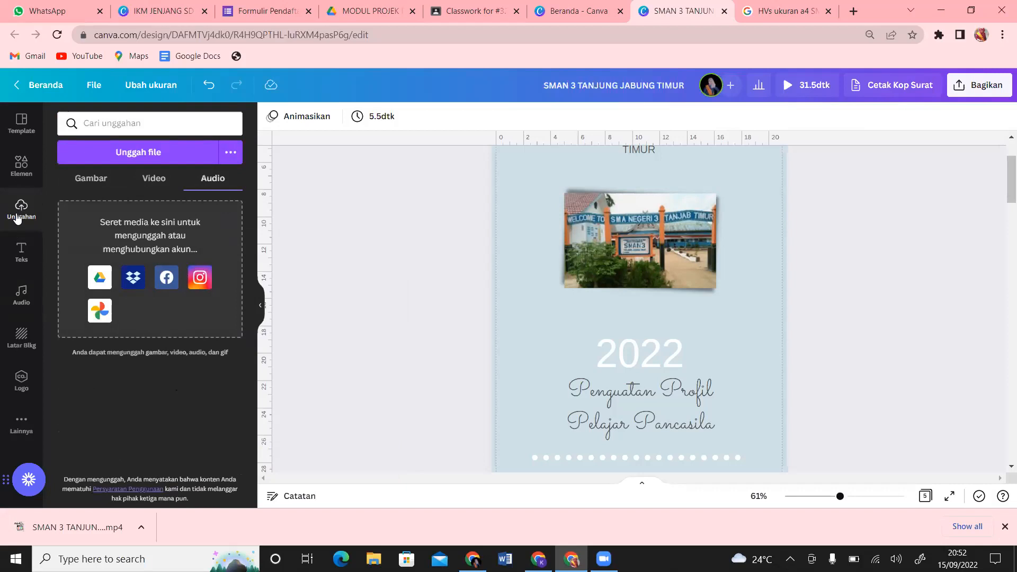
# Step: Move Audio from the main sidebar into Lainnya and open the Lainnya tools collection
pyautogui.click(22, 311)
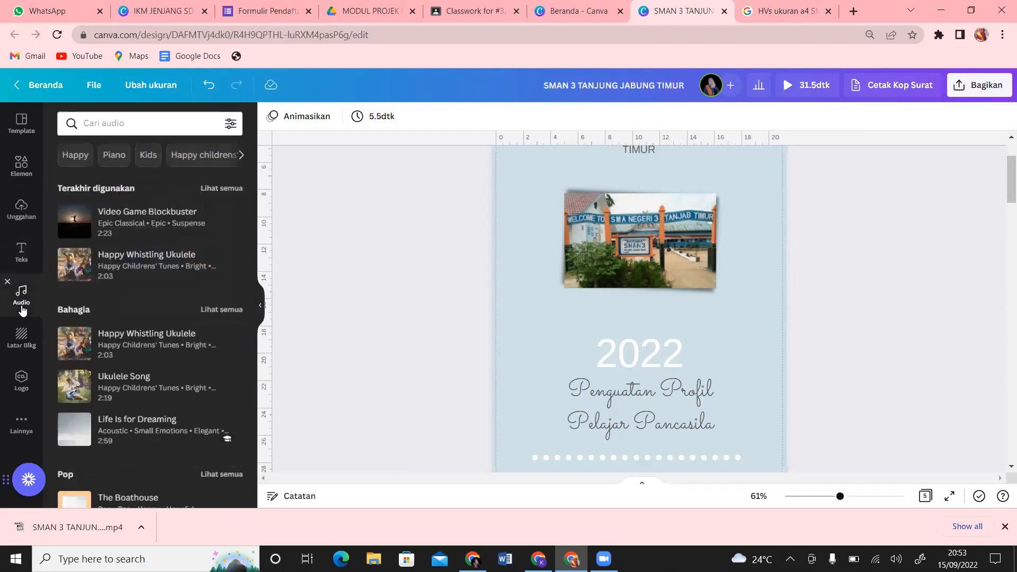
pyautogui.click(7, 282)
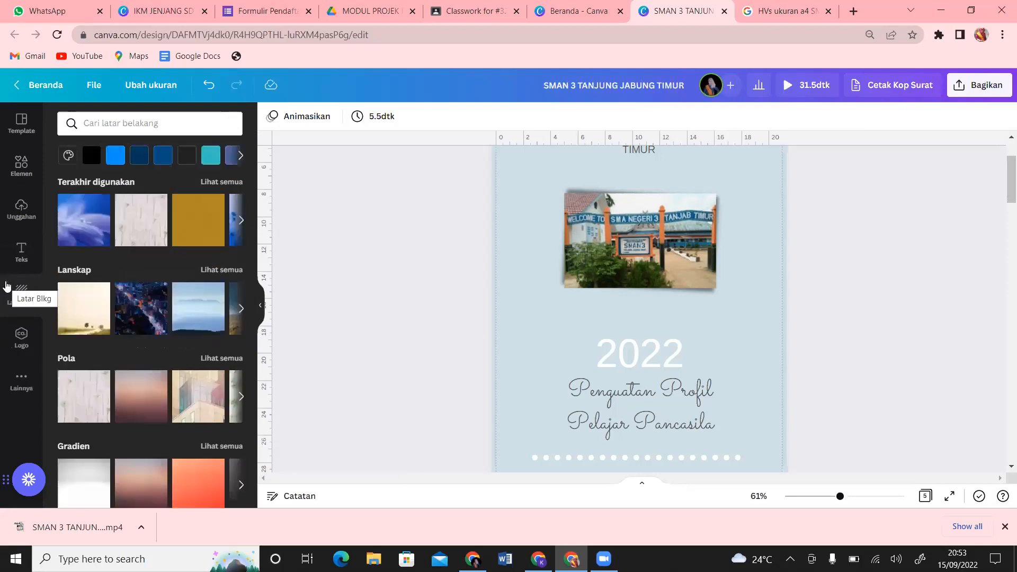
pyautogui.click(22, 383)
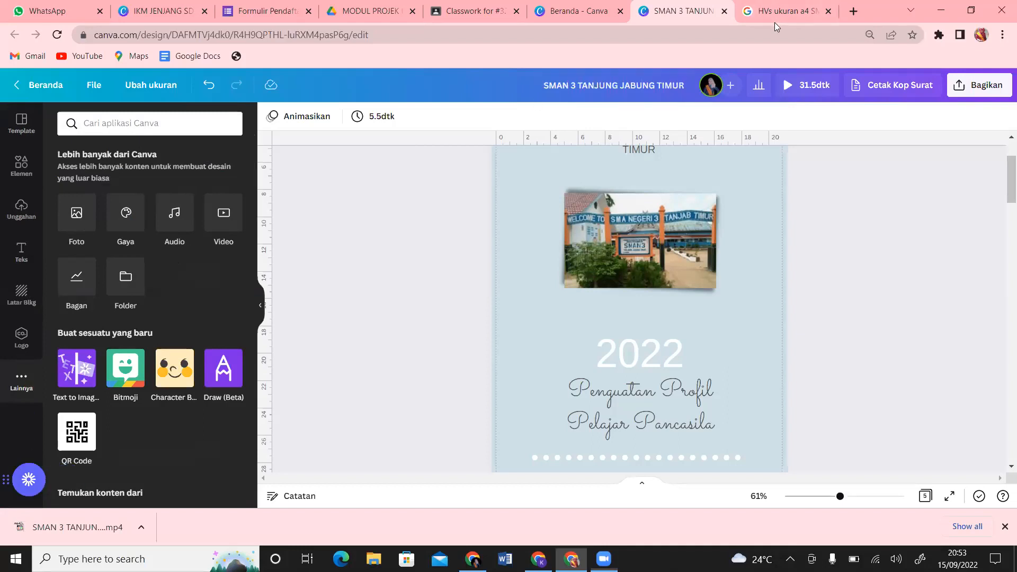
pyautogui.moveTo(38, 118)
pyautogui.mouseDown()
pyautogui.moveTo(10, 136)
pyautogui.moveTo(20, 114)
pyautogui.moveTo(11, 172)
pyautogui.moveTo(29, 161)
pyautogui.mouseUp()
pyautogui.moveTo(16, 206); pyautogui.dragTo(20, 220)
pyautogui.moveTo(24, 181)
pyautogui.mouseDown()
pyautogui.moveTo(27, 280)
pyautogui.moveTo(17, 294)
pyautogui.moveTo(29, 283)
pyautogui.moveTo(6, 335)
pyautogui.moveTo(38, 354)
pyautogui.moveTo(25, 343)
pyautogui.moveTo(8, 371)
pyautogui.moveTo(20, 404)
pyautogui.moveTo(47, 402)
pyautogui.moveTo(24, 367)
pyautogui.mouseUp()
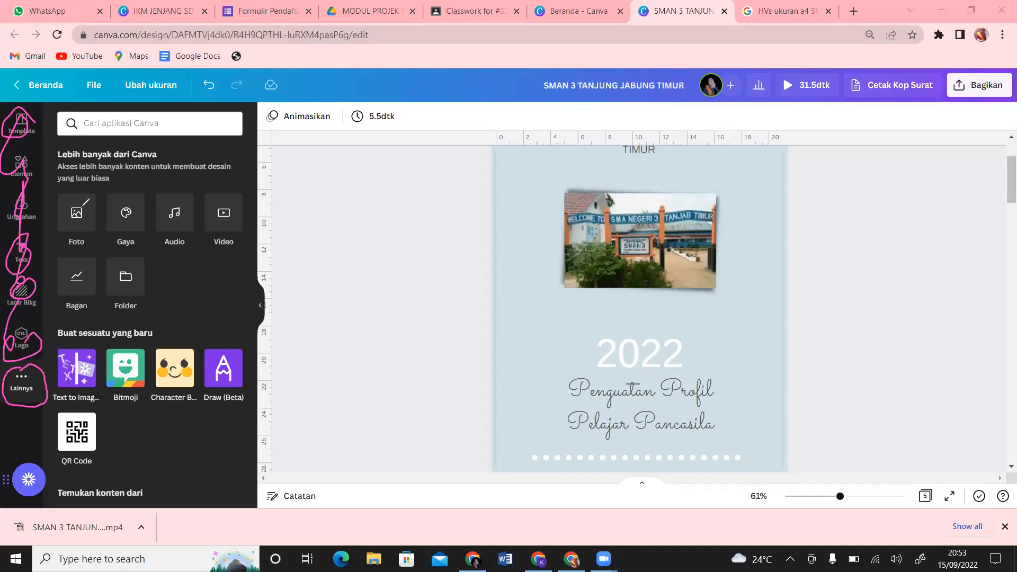
pyautogui.moveTo(86, 201)
pyautogui.mouseDown()
pyautogui.moveTo(81, 235)
pyautogui.moveTo(86, 210)
pyautogui.moveTo(135, 242)
pyautogui.moveTo(135, 205)
pyautogui.moveTo(178, 231)
pyautogui.moveTo(177, 208)
pyautogui.mouseUp()
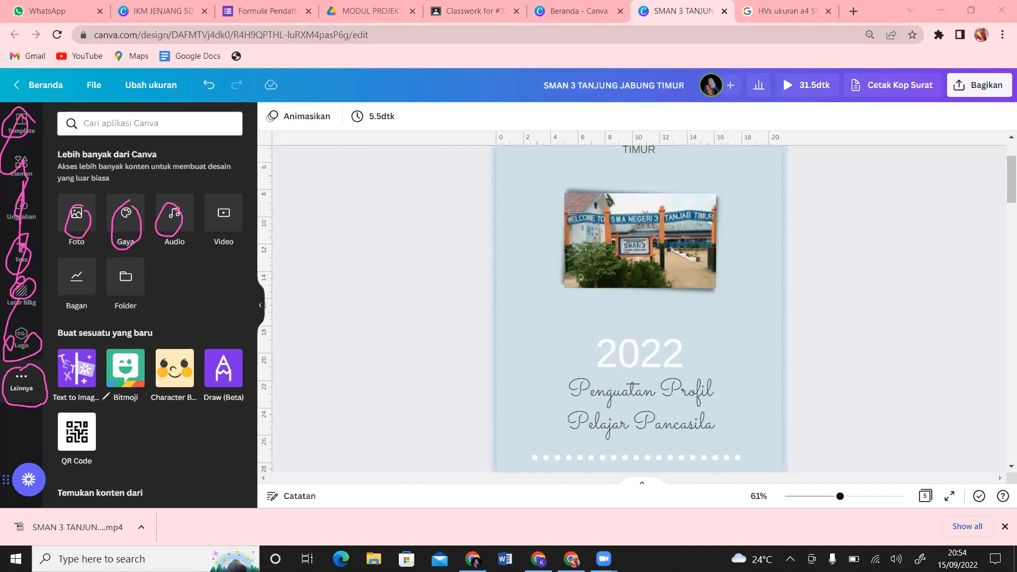
pyautogui.click(350, 135)
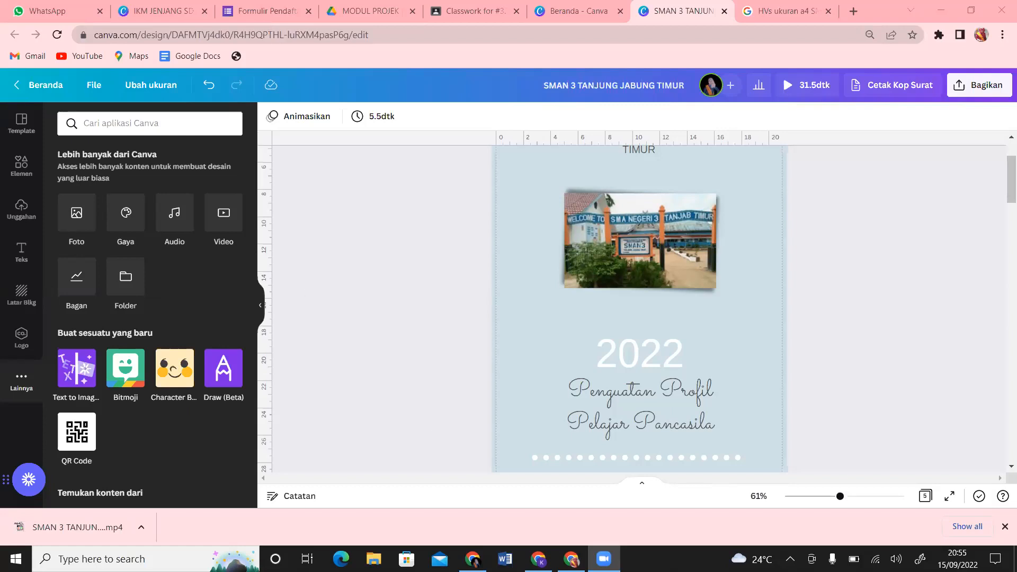
pyautogui.click(473, 559)
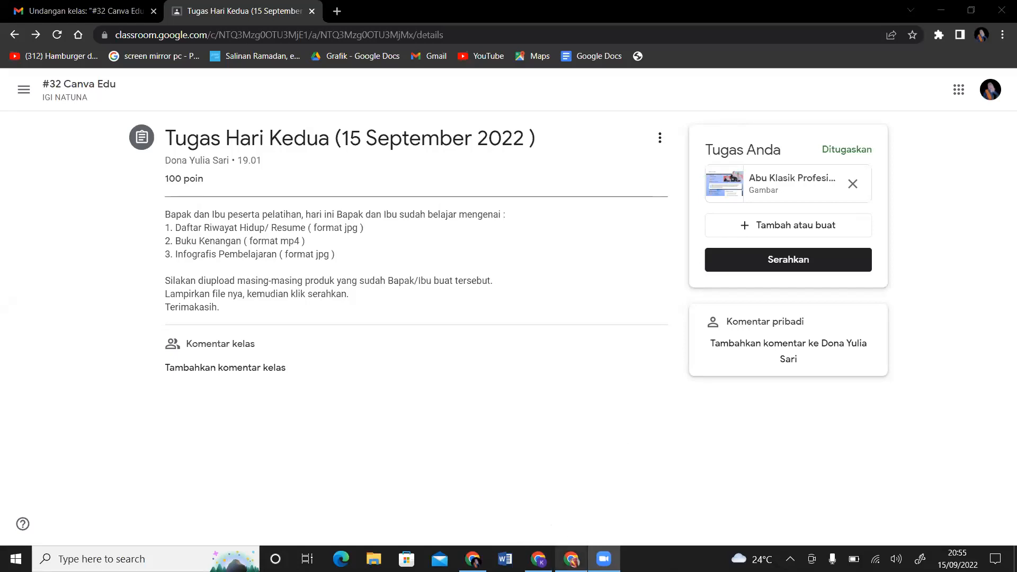
pyautogui.click(571, 559)
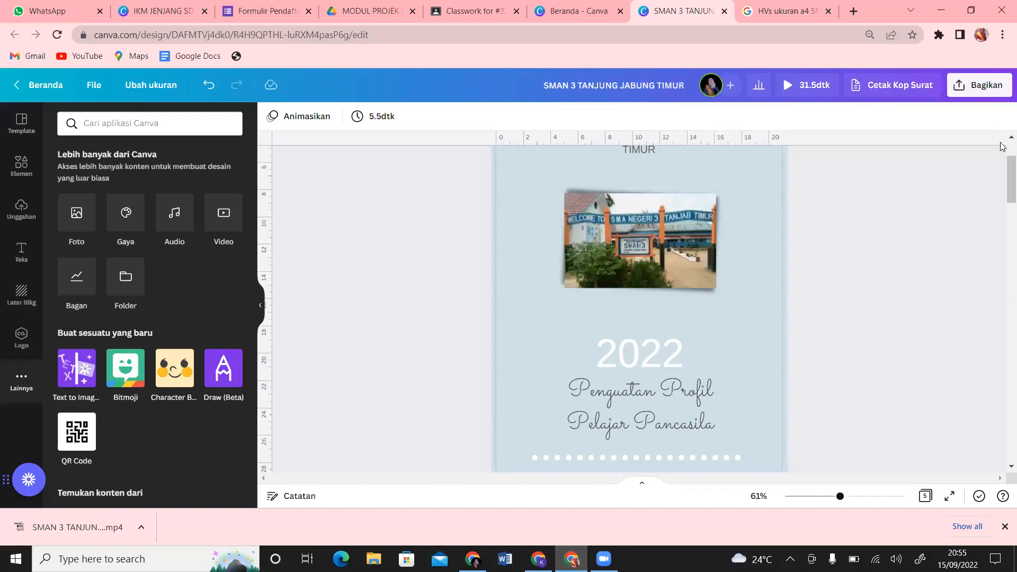
# Step: Look over the yearbook pages, selecting Halaman 4 then Halaman 2, then switch to Google
pyautogui.moveTo(1003, 187); pyautogui.dragTo(1003, 356)
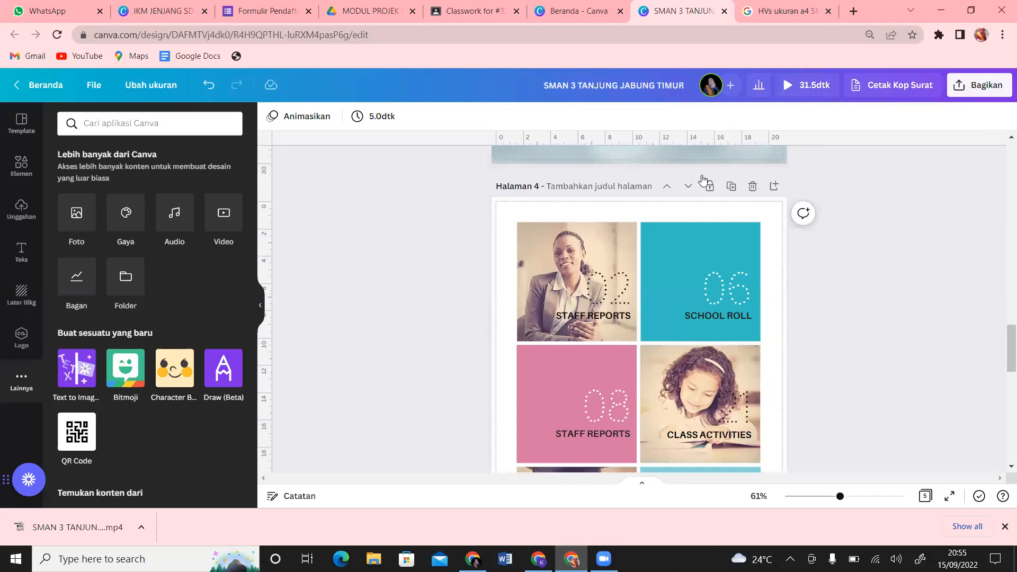
pyautogui.click(753, 217)
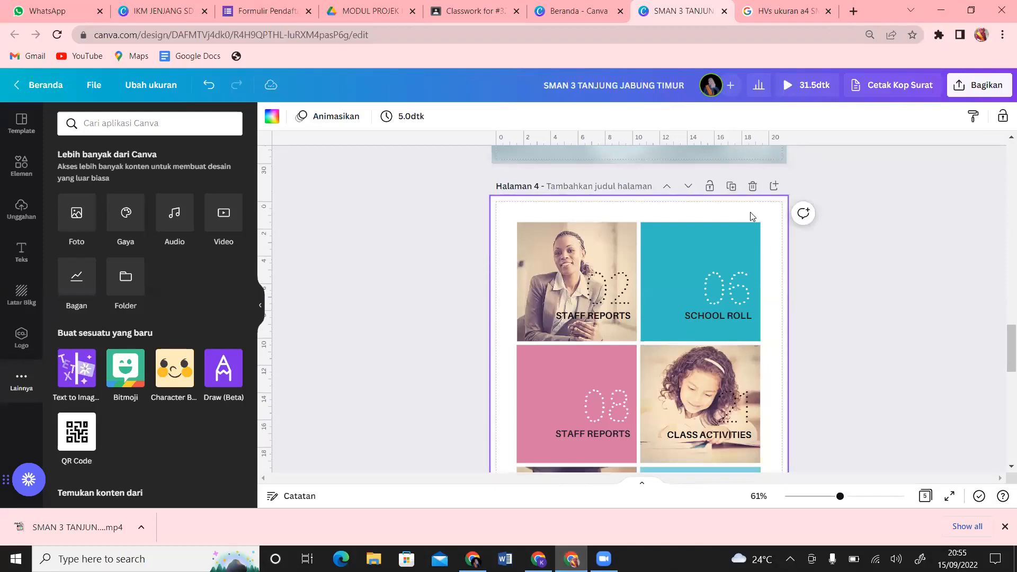
pyautogui.moveTo(1003, 355); pyautogui.dragTo(1003, 217)
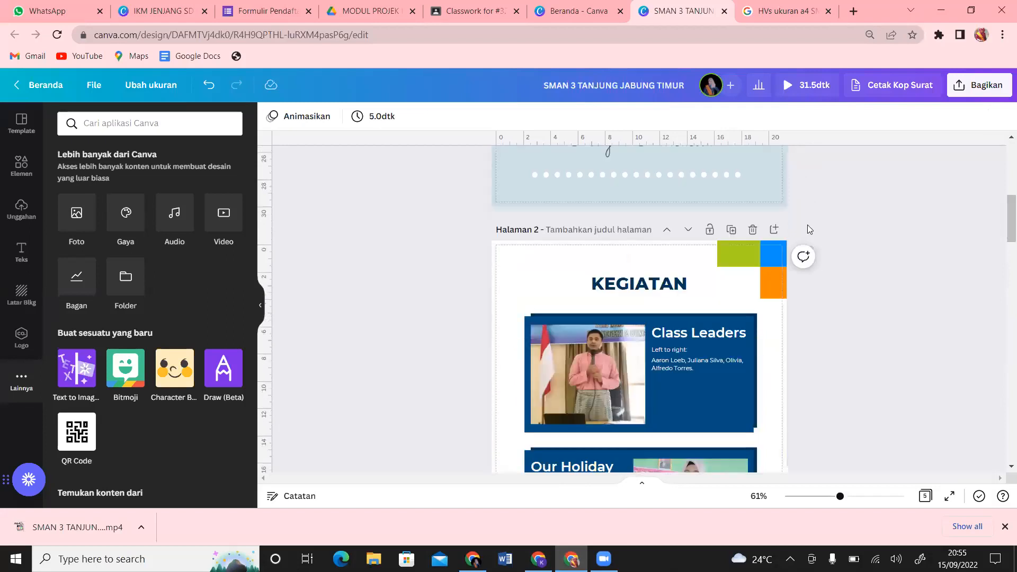
pyautogui.click(672, 259)
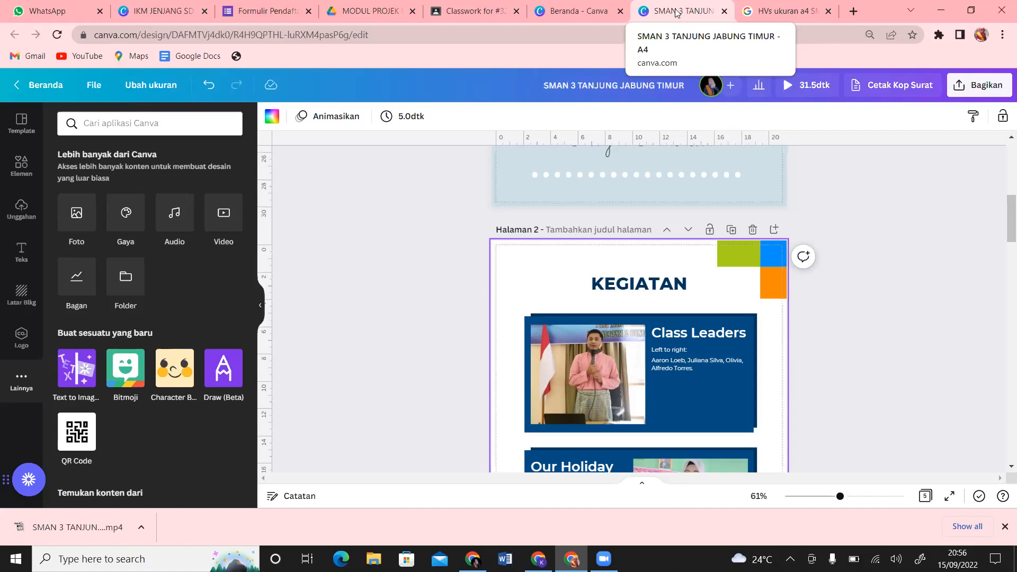
pyautogui.click(786, 10)
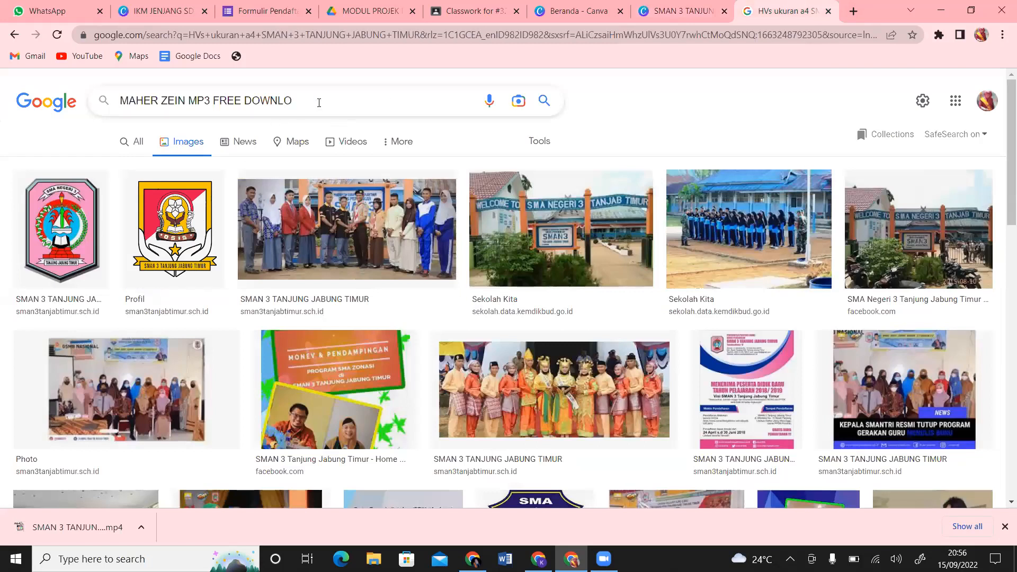
# Step: Search Google for 'maherzein mp3 free download', view the All results, then close that tab
pyautogui.moveTo(319, 102); pyautogui.dragTo(57, 132)
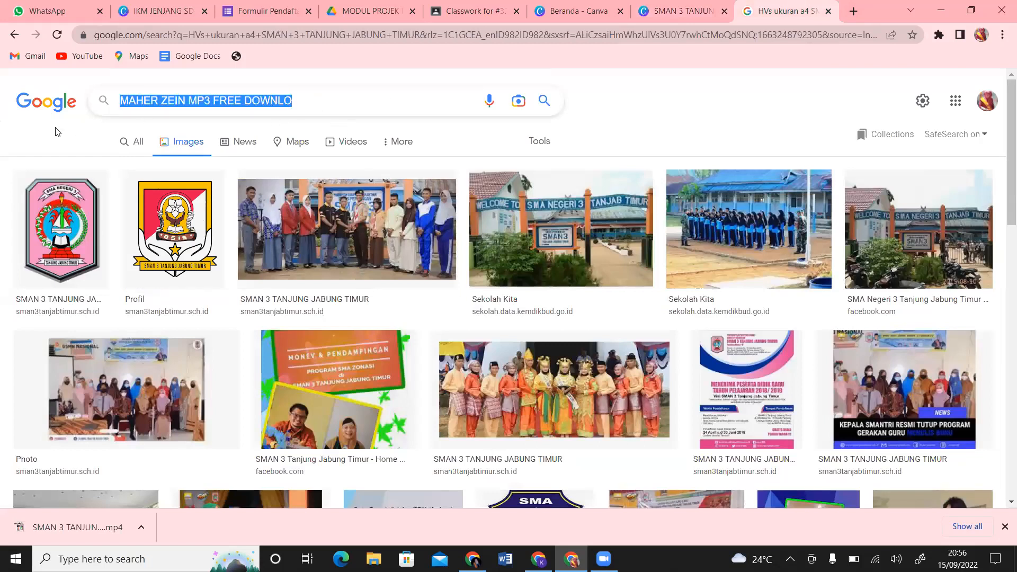
pyautogui.write('maher')
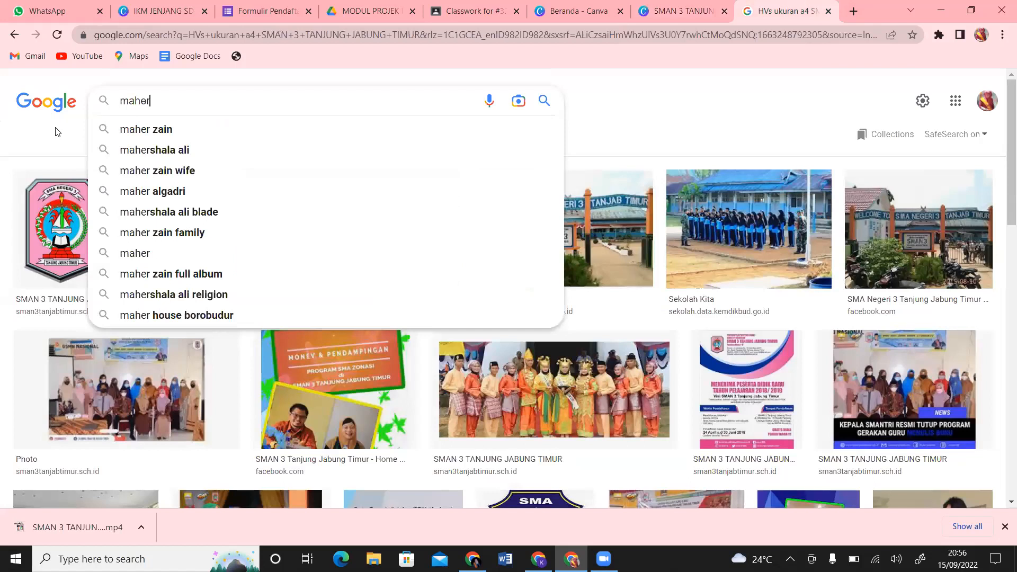
pyautogui.write('zei')
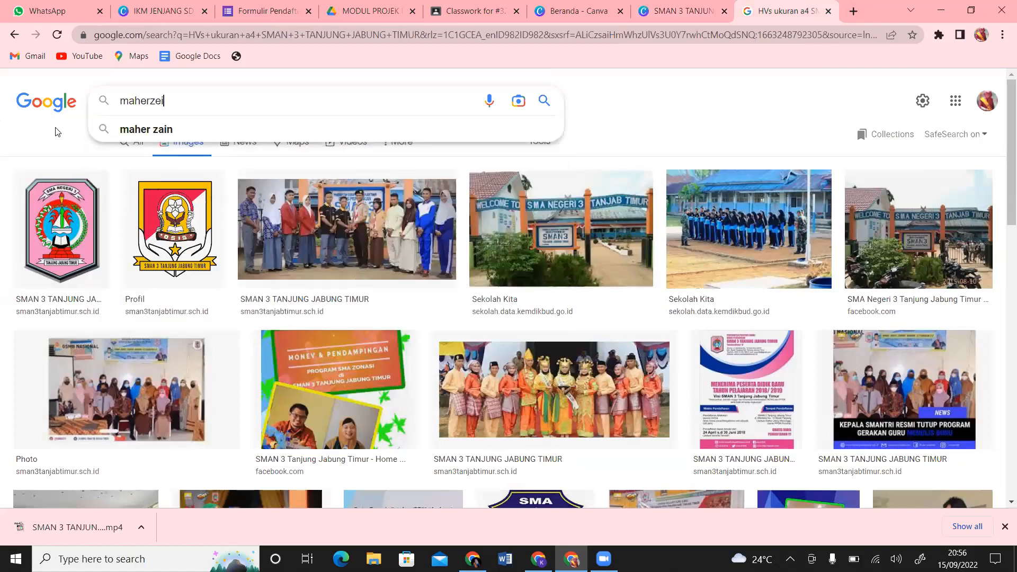
pyautogui.write('n mp3 free download')
pyautogui.press('Return')
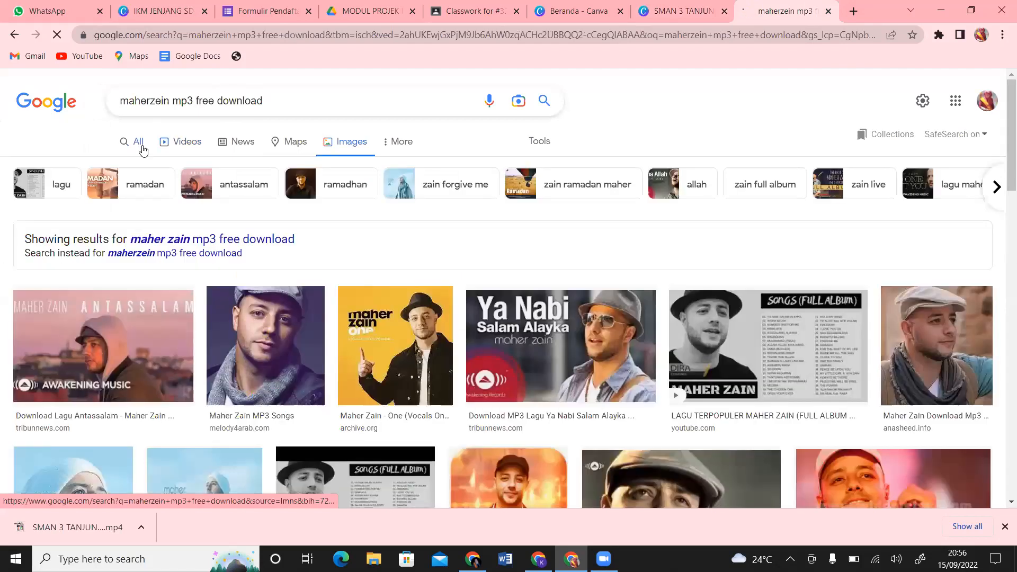
pyautogui.click(142, 149)
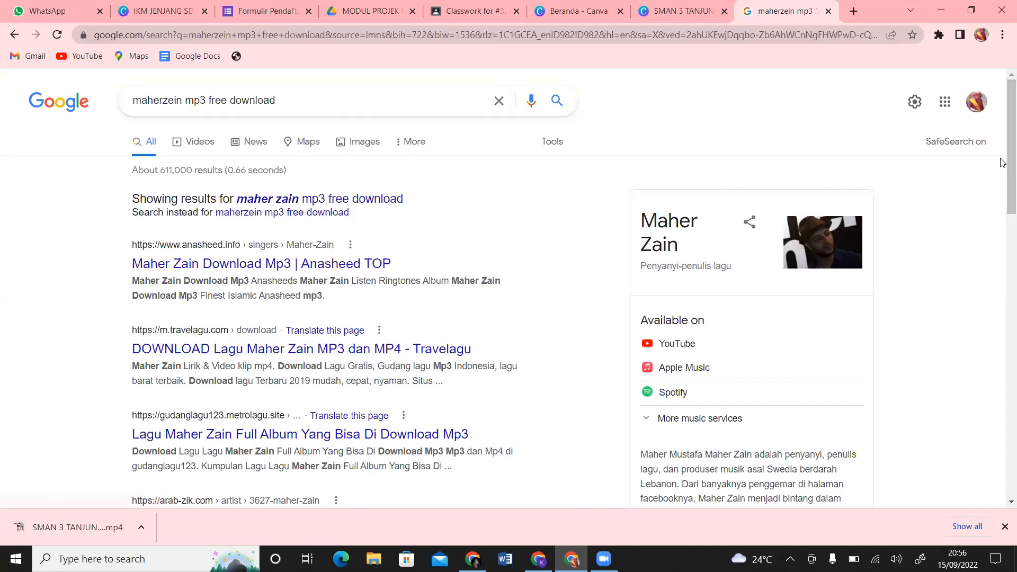
pyautogui.moveTo(1006, 163); pyautogui.dragTo(1003, 204)
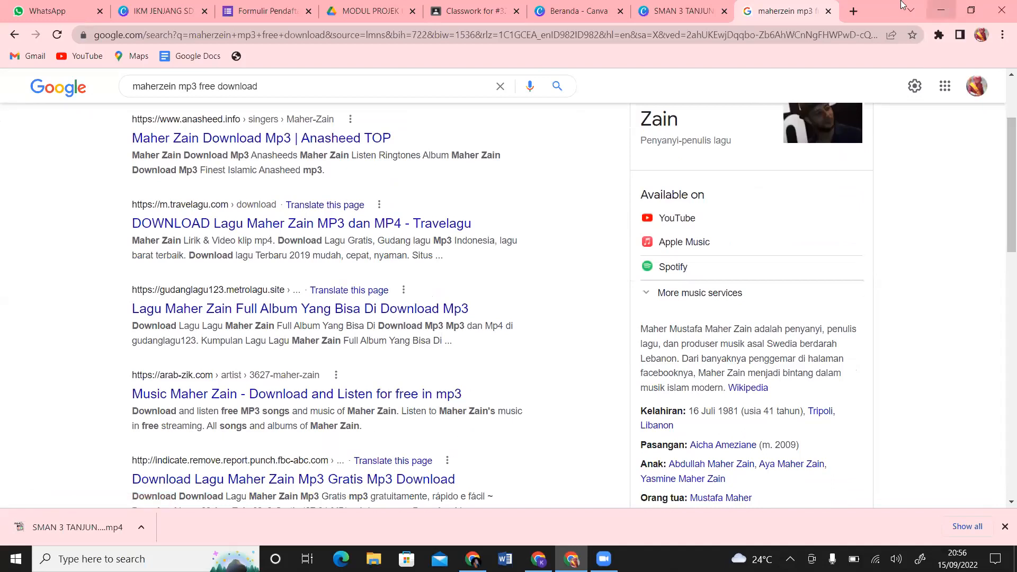
pyautogui.click(830, 11)
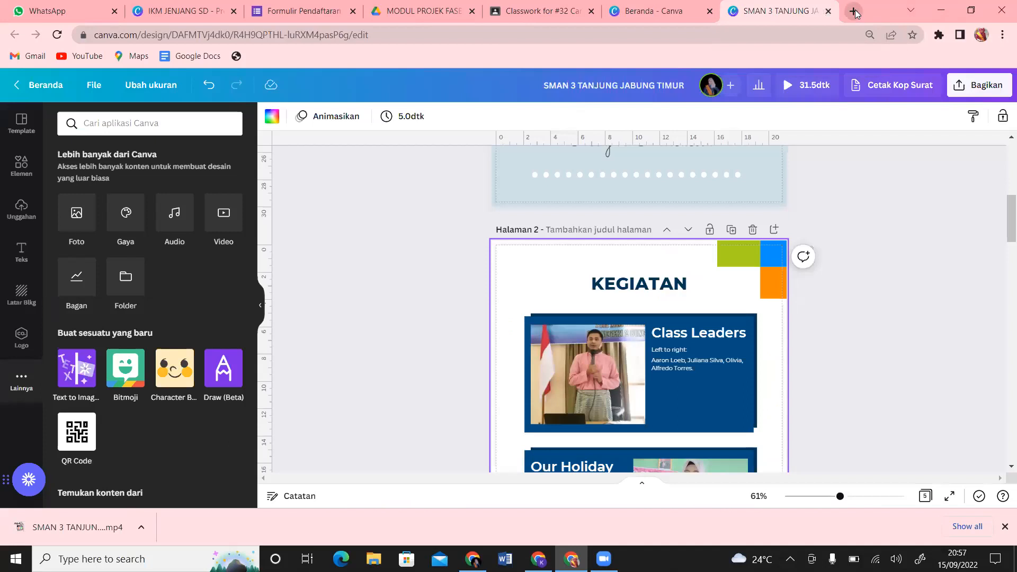
# Step: Open a blank new Chrome tab with Google search, then return to the SMAN 3 Canva tab
pyautogui.click(853, 11)
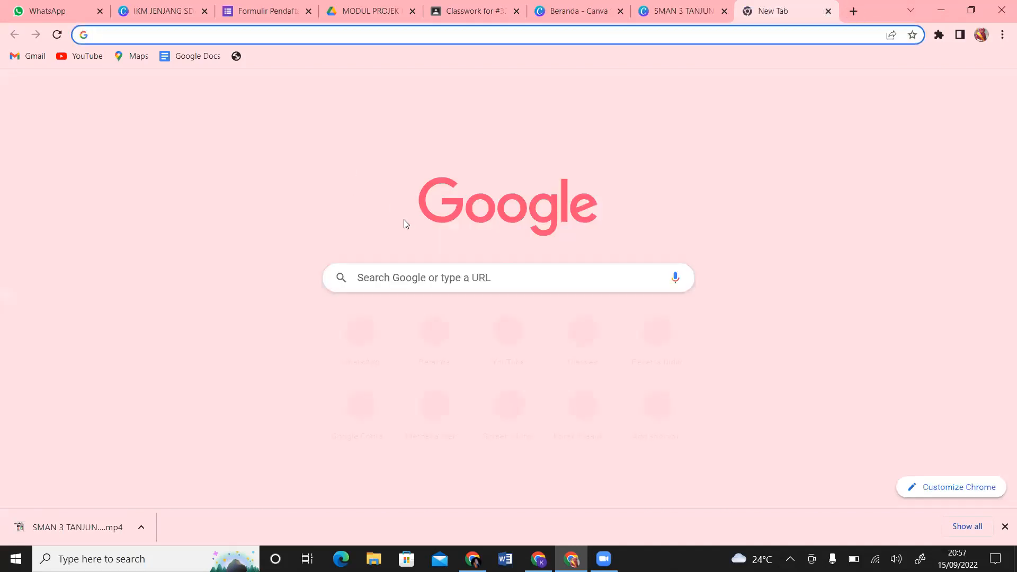
pyautogui.click(391, 271)
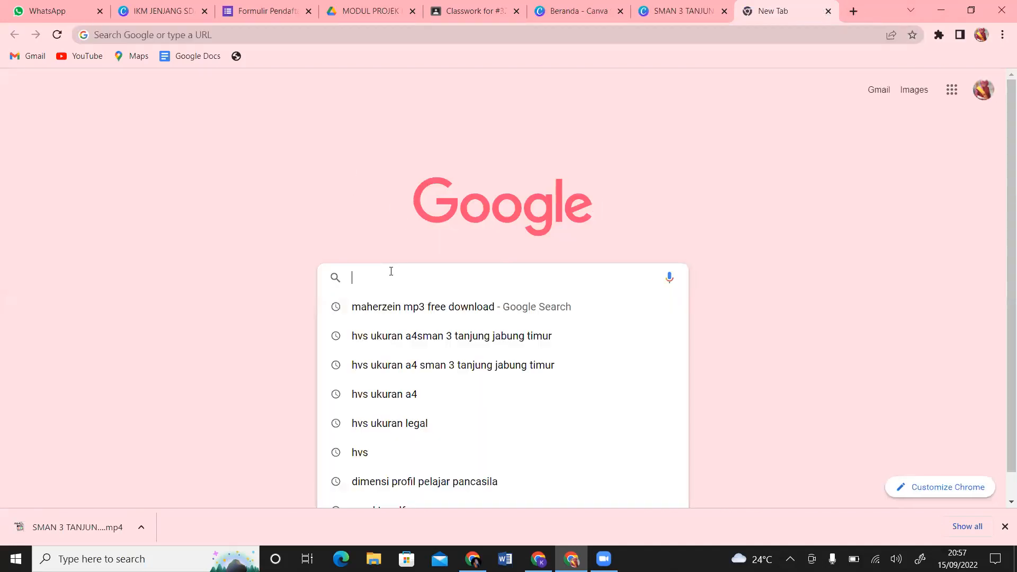
pyautogui.click(775, 236)
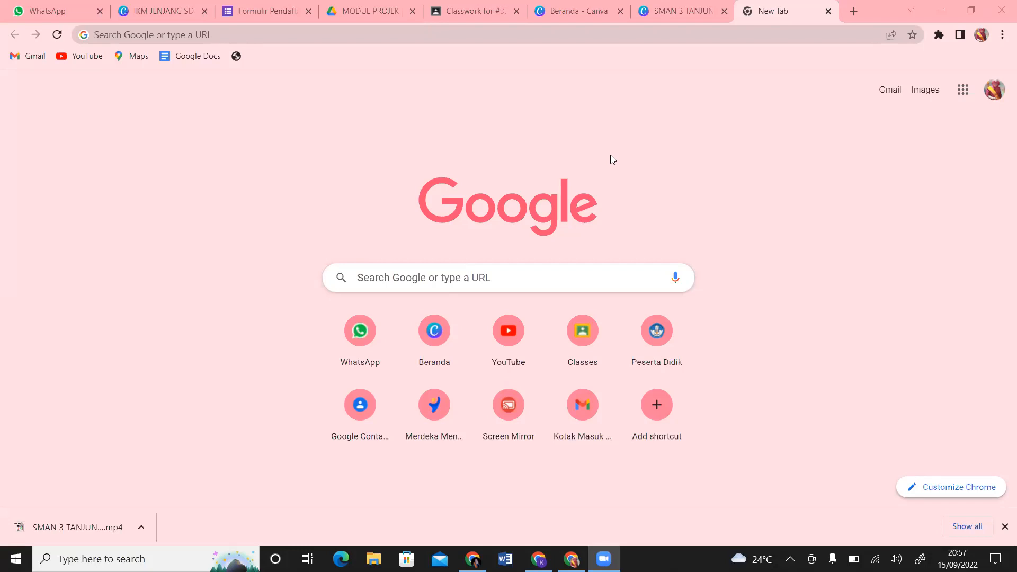
pyautogui.click(691, 4)
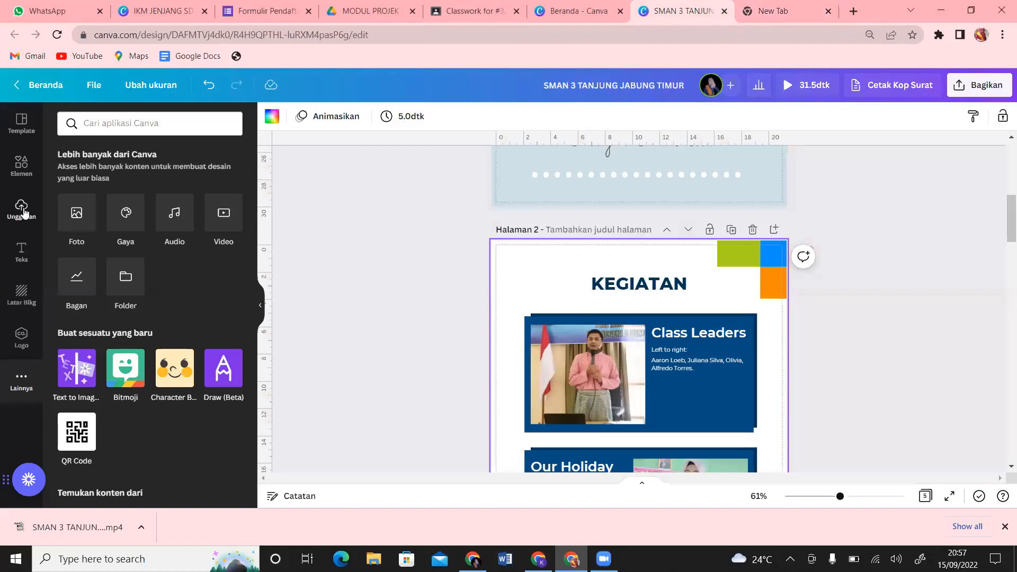